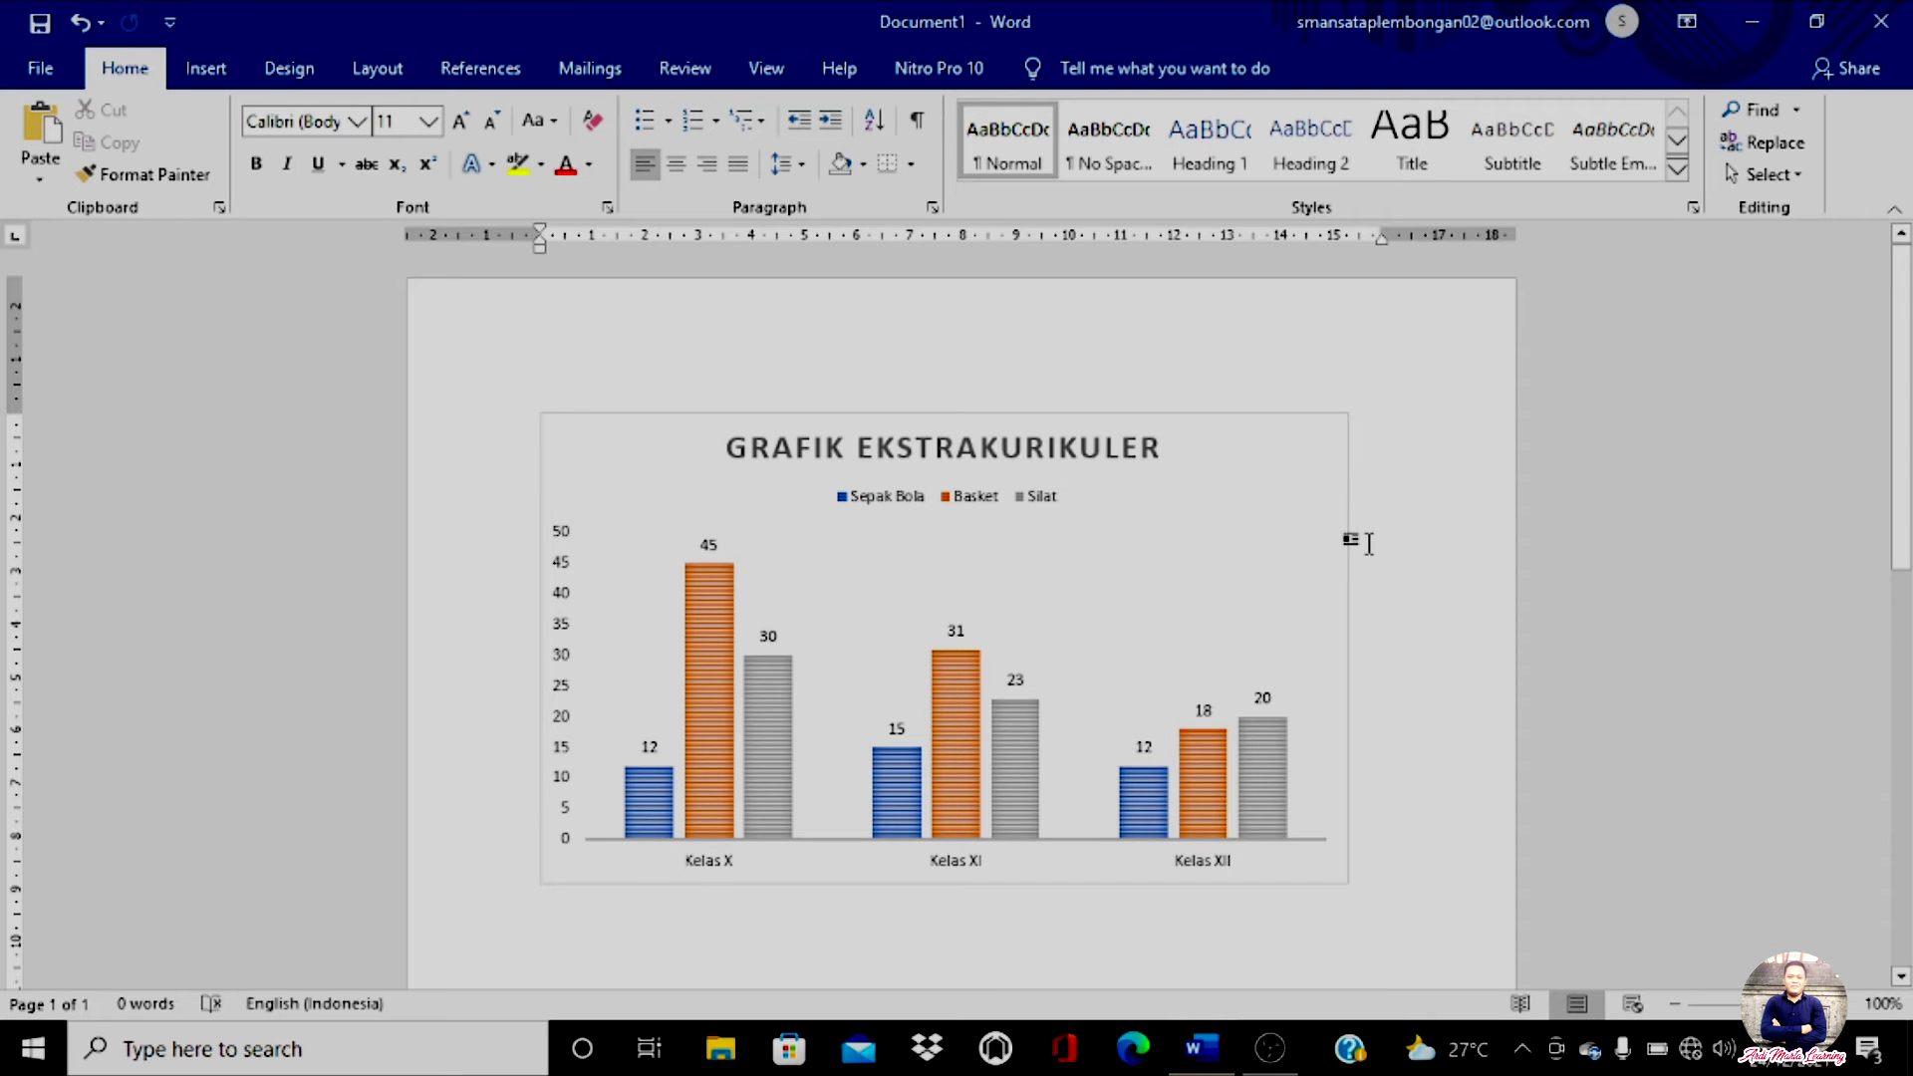
{"action": "scroll", "coordinate": [1337, 548], "scroll_direction": "down", "scroll_amount": 3}
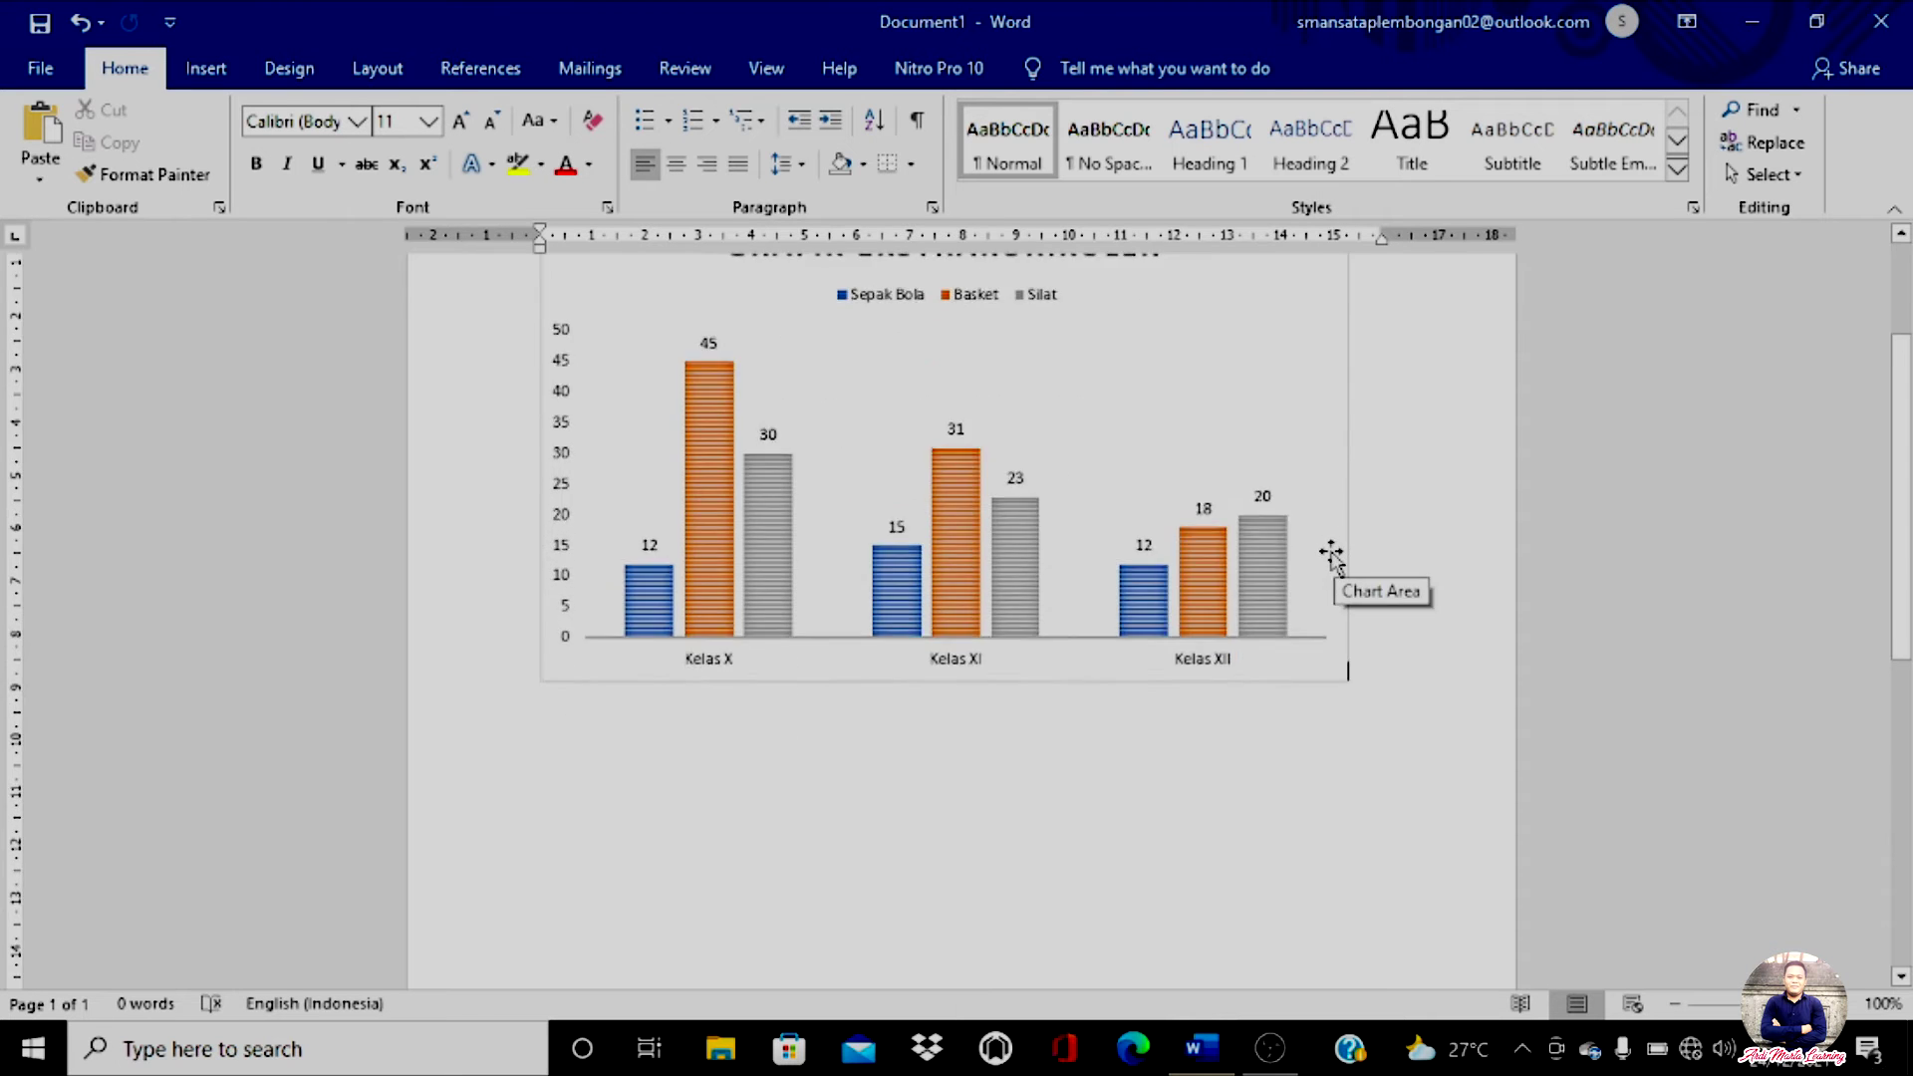
{"action": "scroll", "coordinate": [1335, 551], "scroll_direction": "up", "scroll_amount": 3}
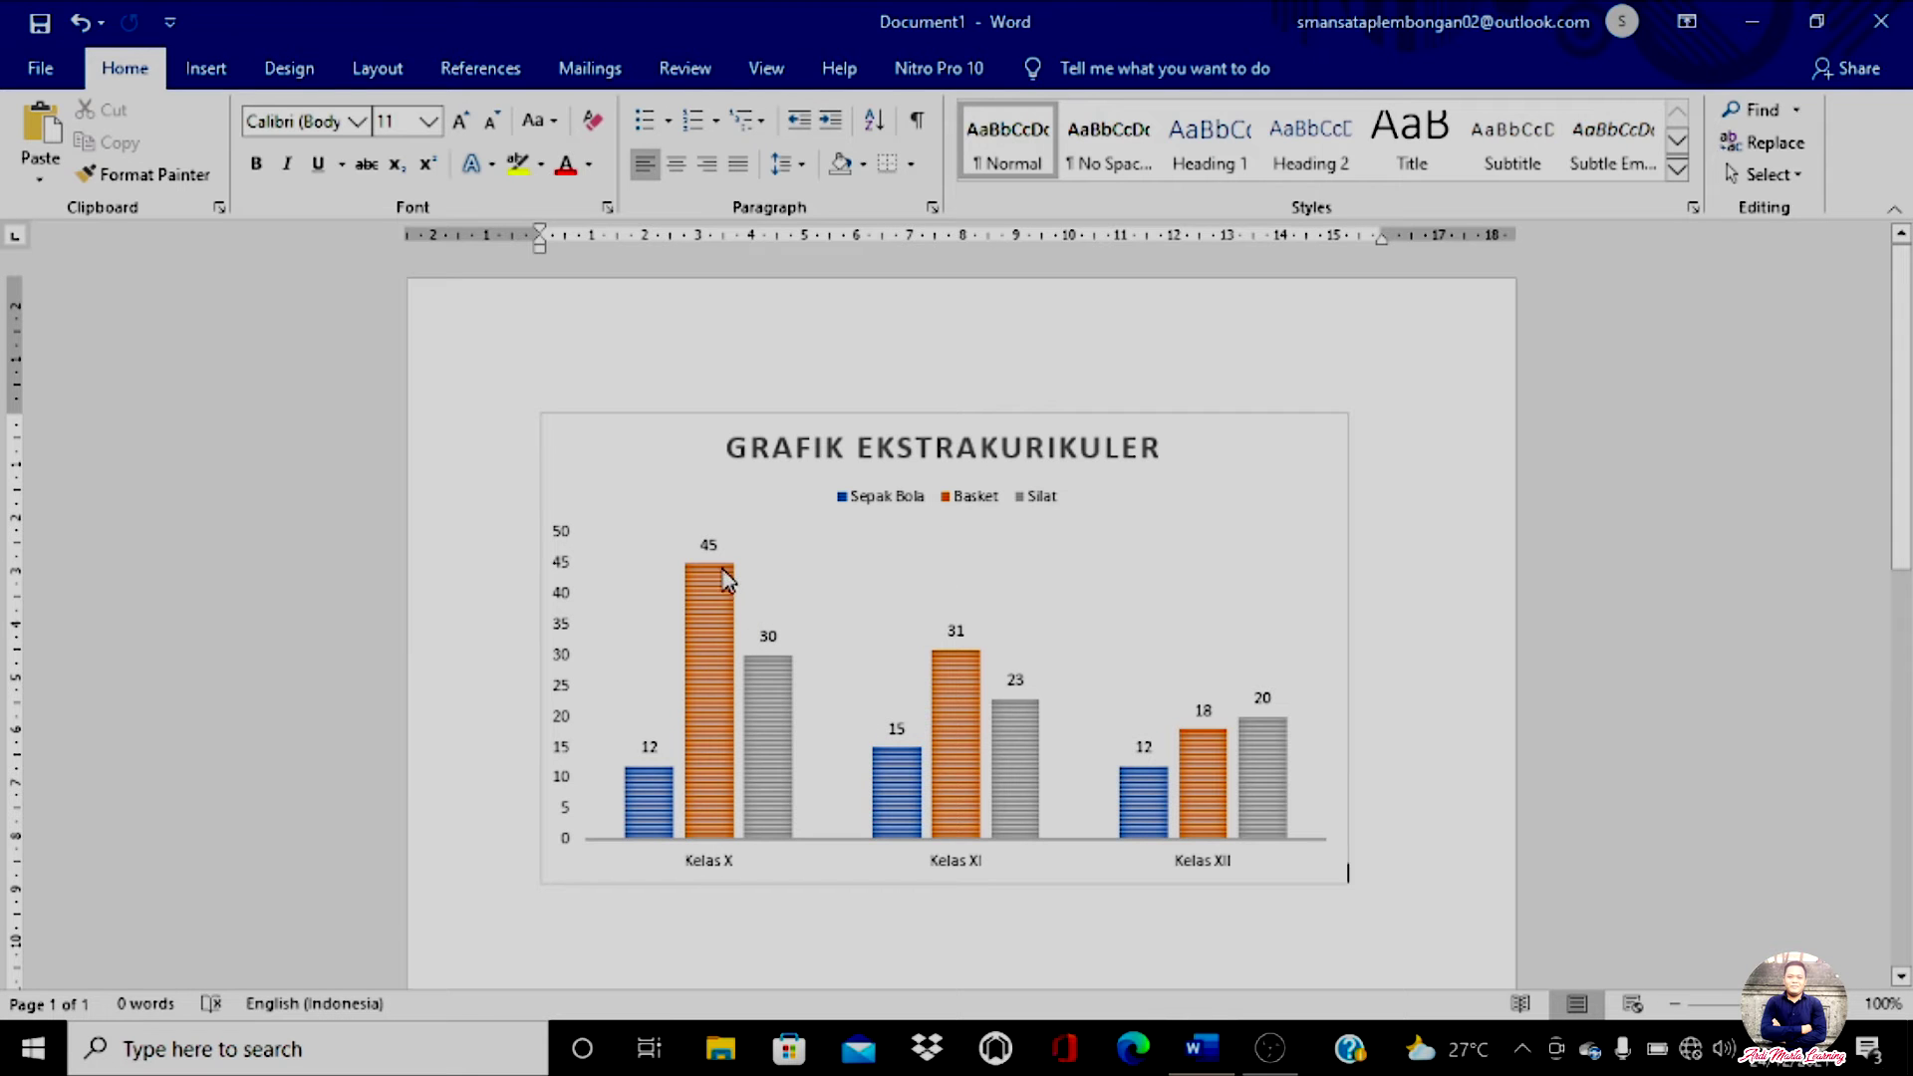
{"action": "mouse_move", "coordinate": [719, 710]}
{"action": "mouse_move", "coordinate": [894, 829]}
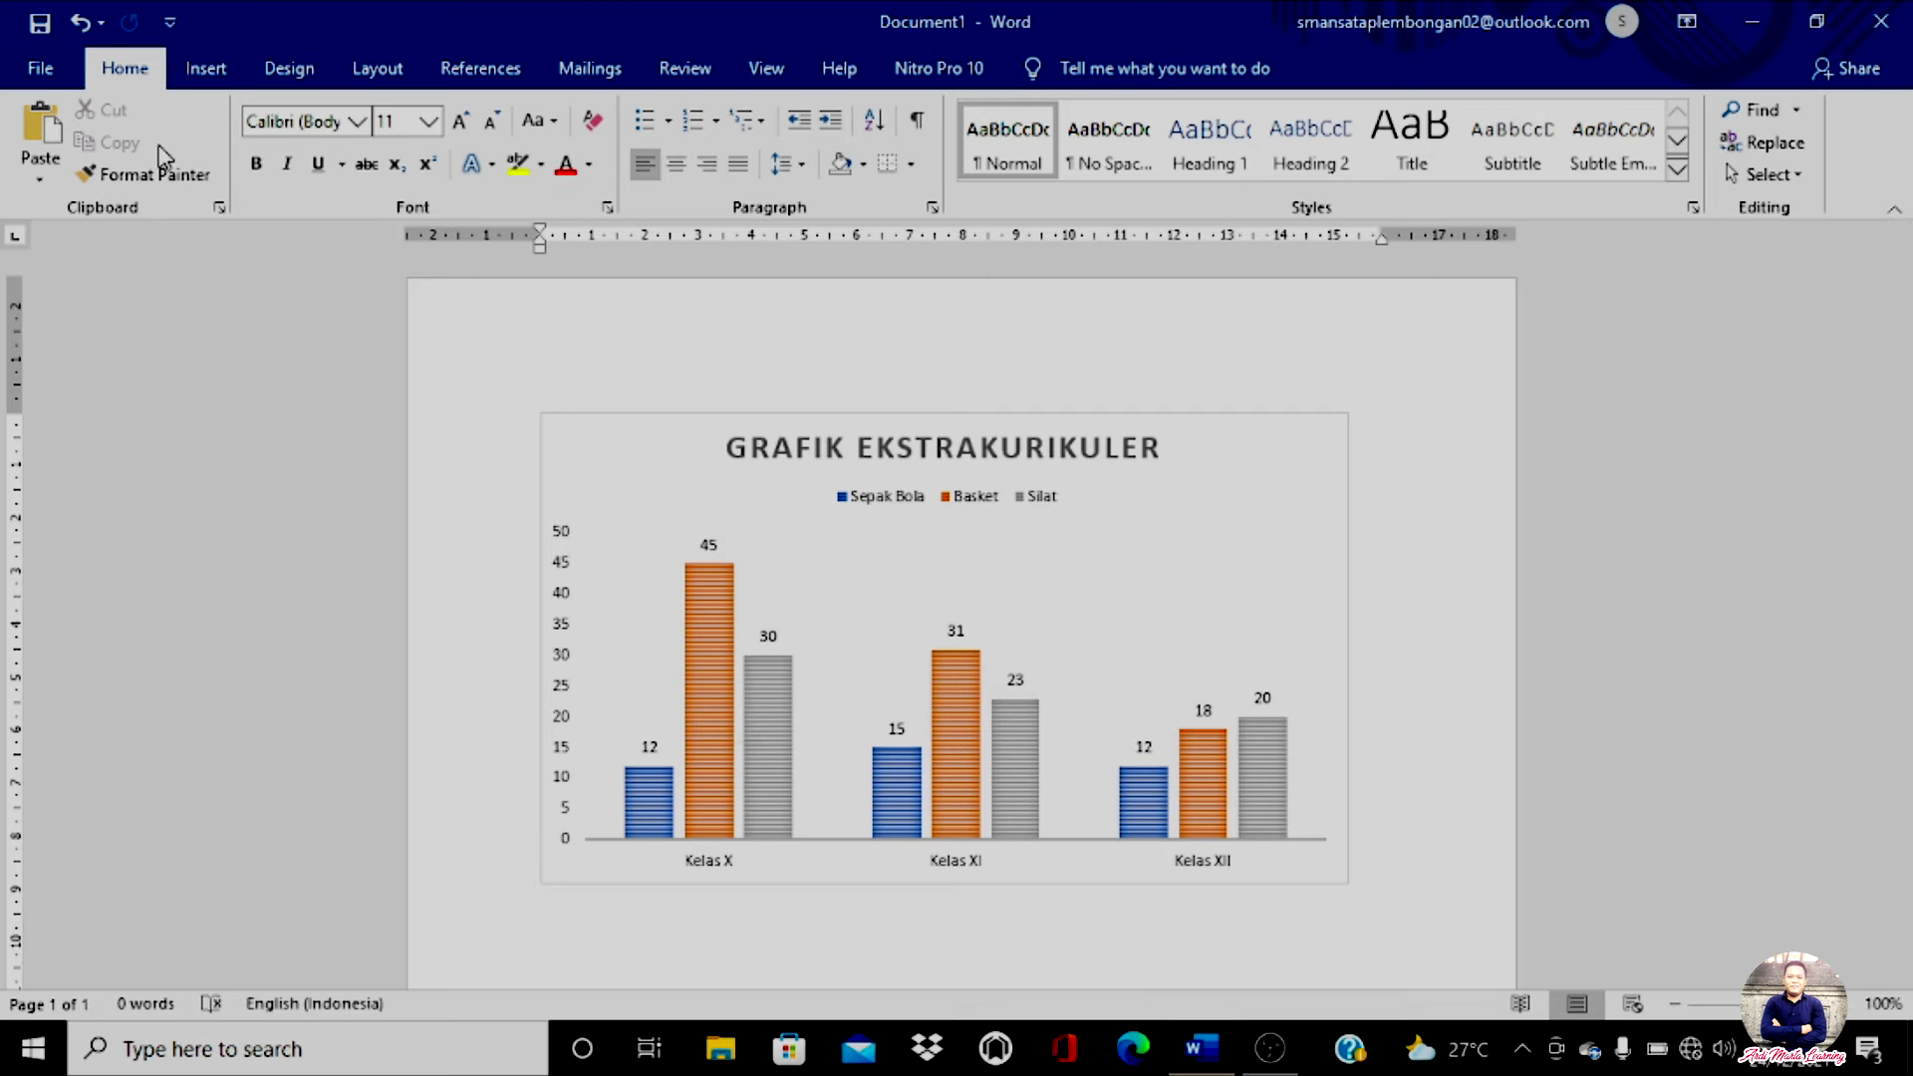
Create a new blank document
{"action": "left_click", "coordinate": [42, 67]}
{"action": "left_click", "coordinate": [70, 181]}
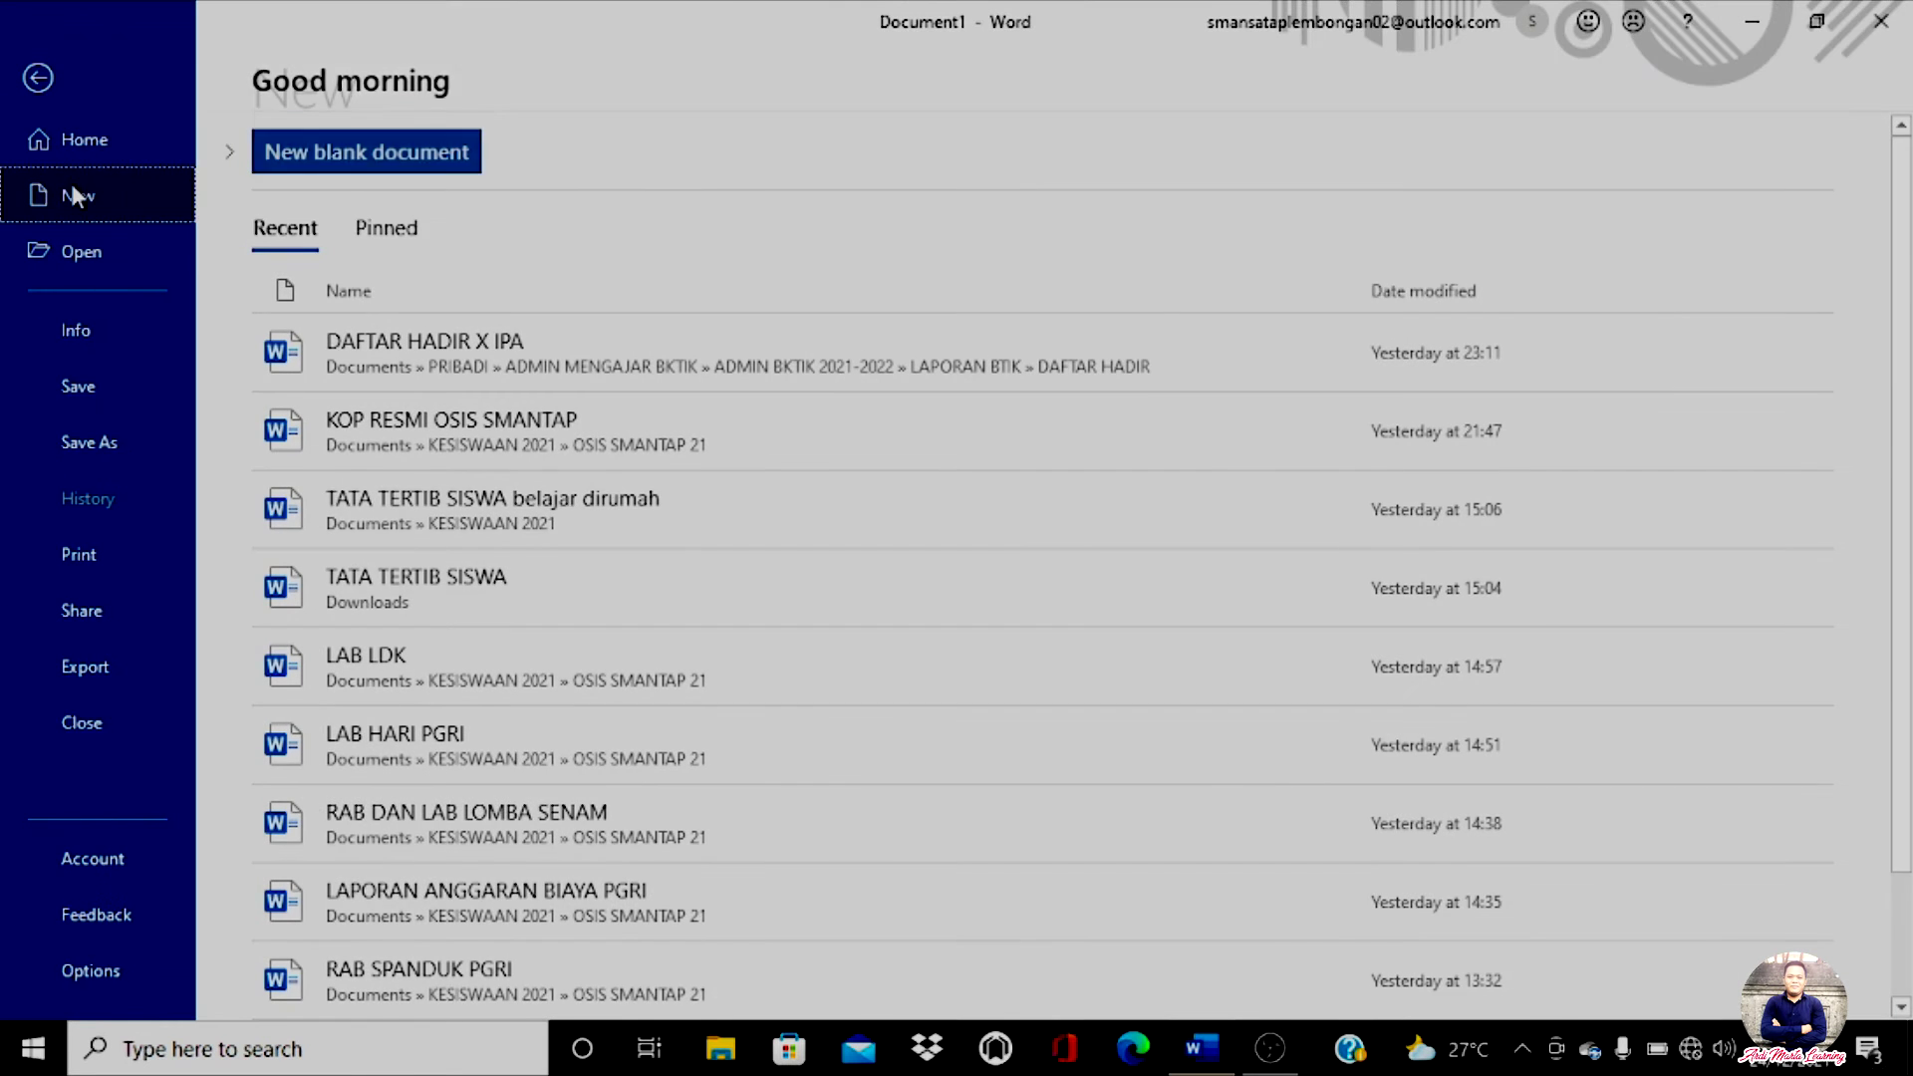
{"action": "left_click", "coordinate": [386, 337]}
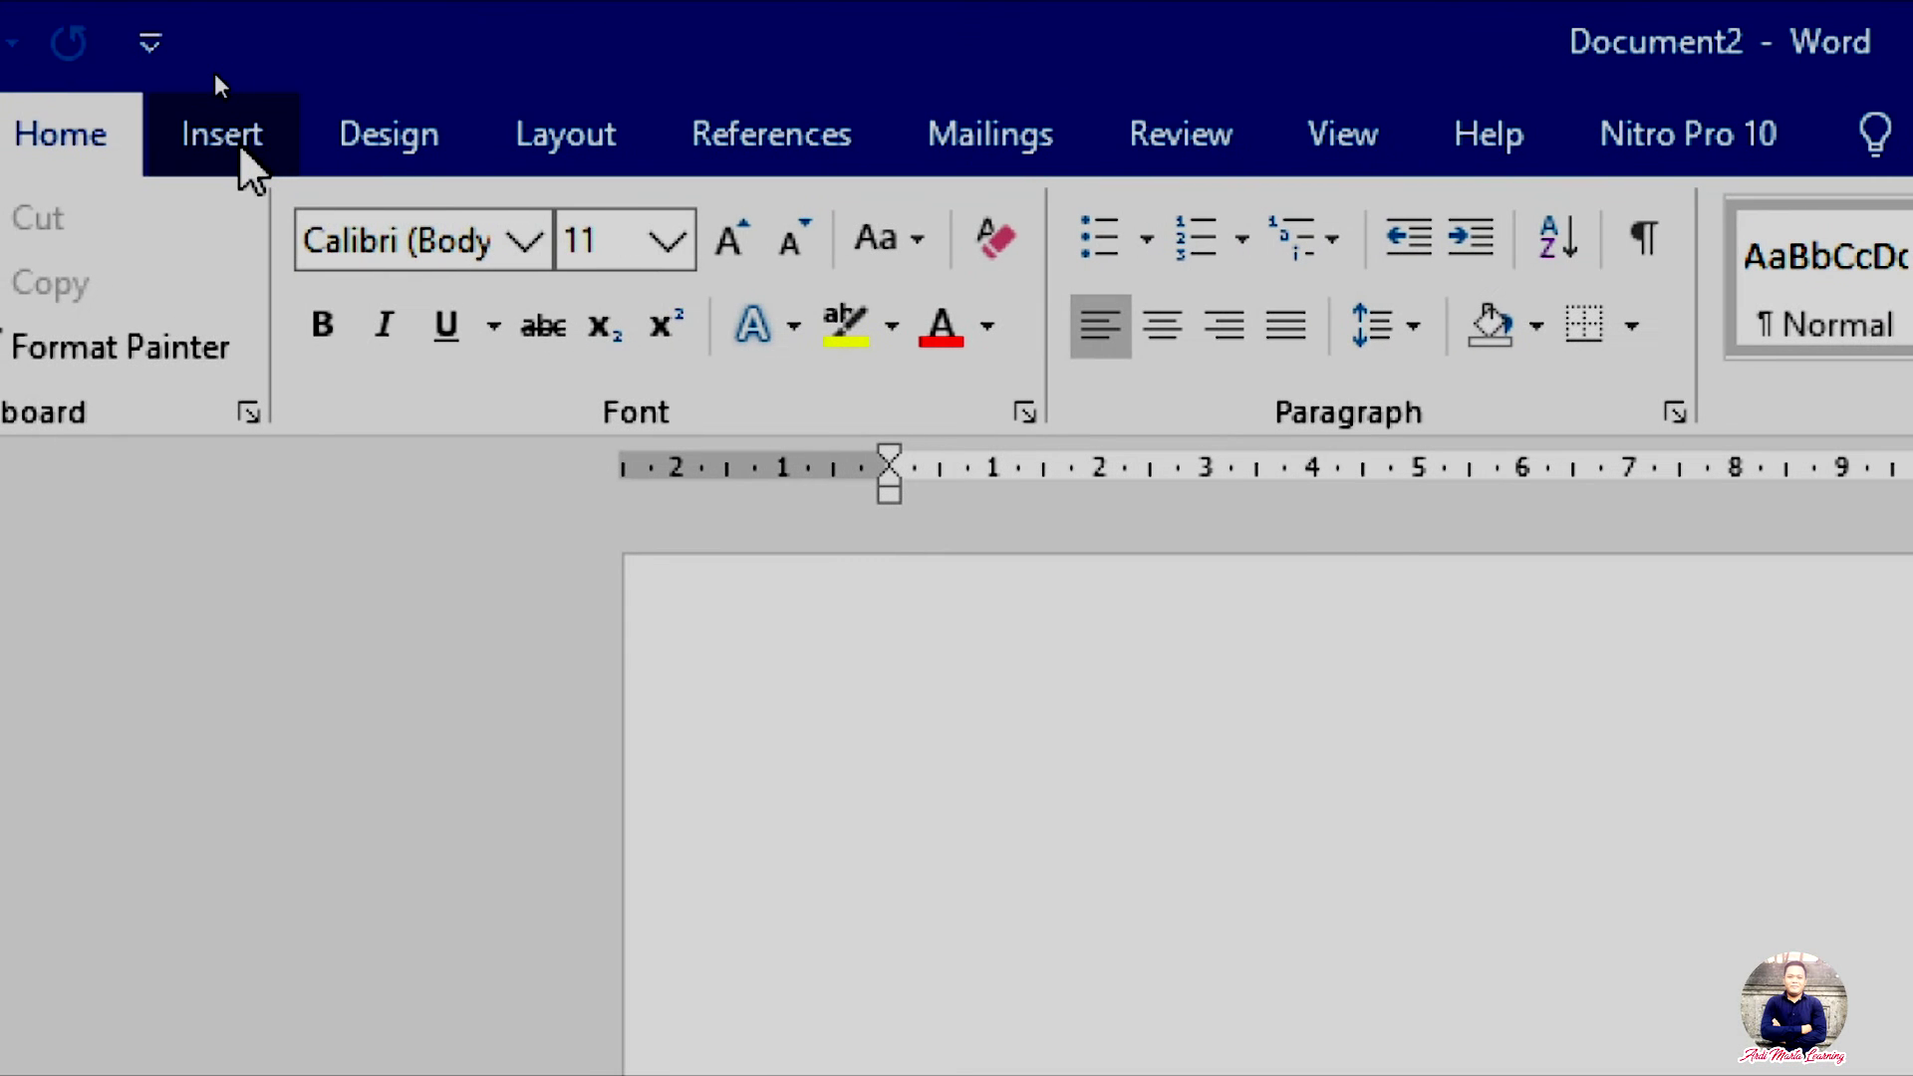
Open the chart insertion dialog and preview the column, line, pie, bar and area chart types
{"action": "left_click", "coordinate": [240, 150]}
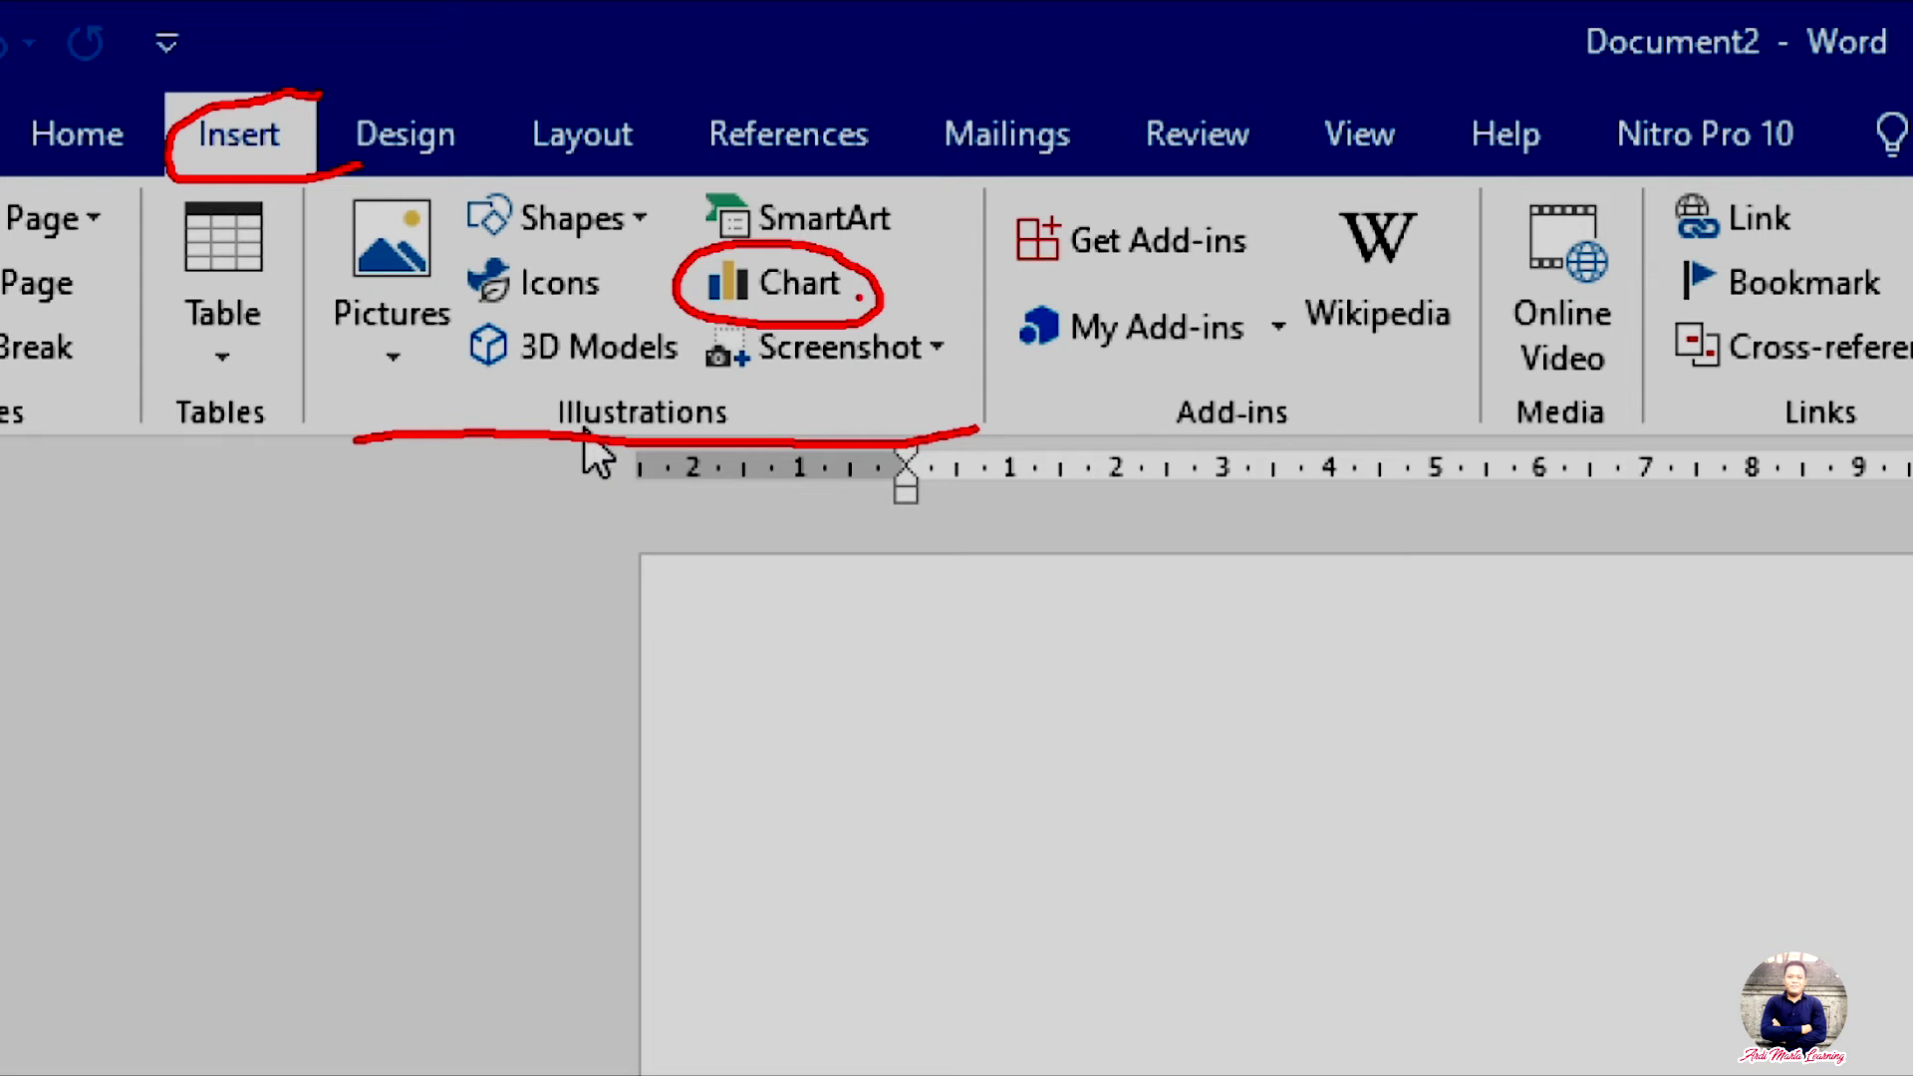
{"action": "left_click", "coordinate": [799, 279]}
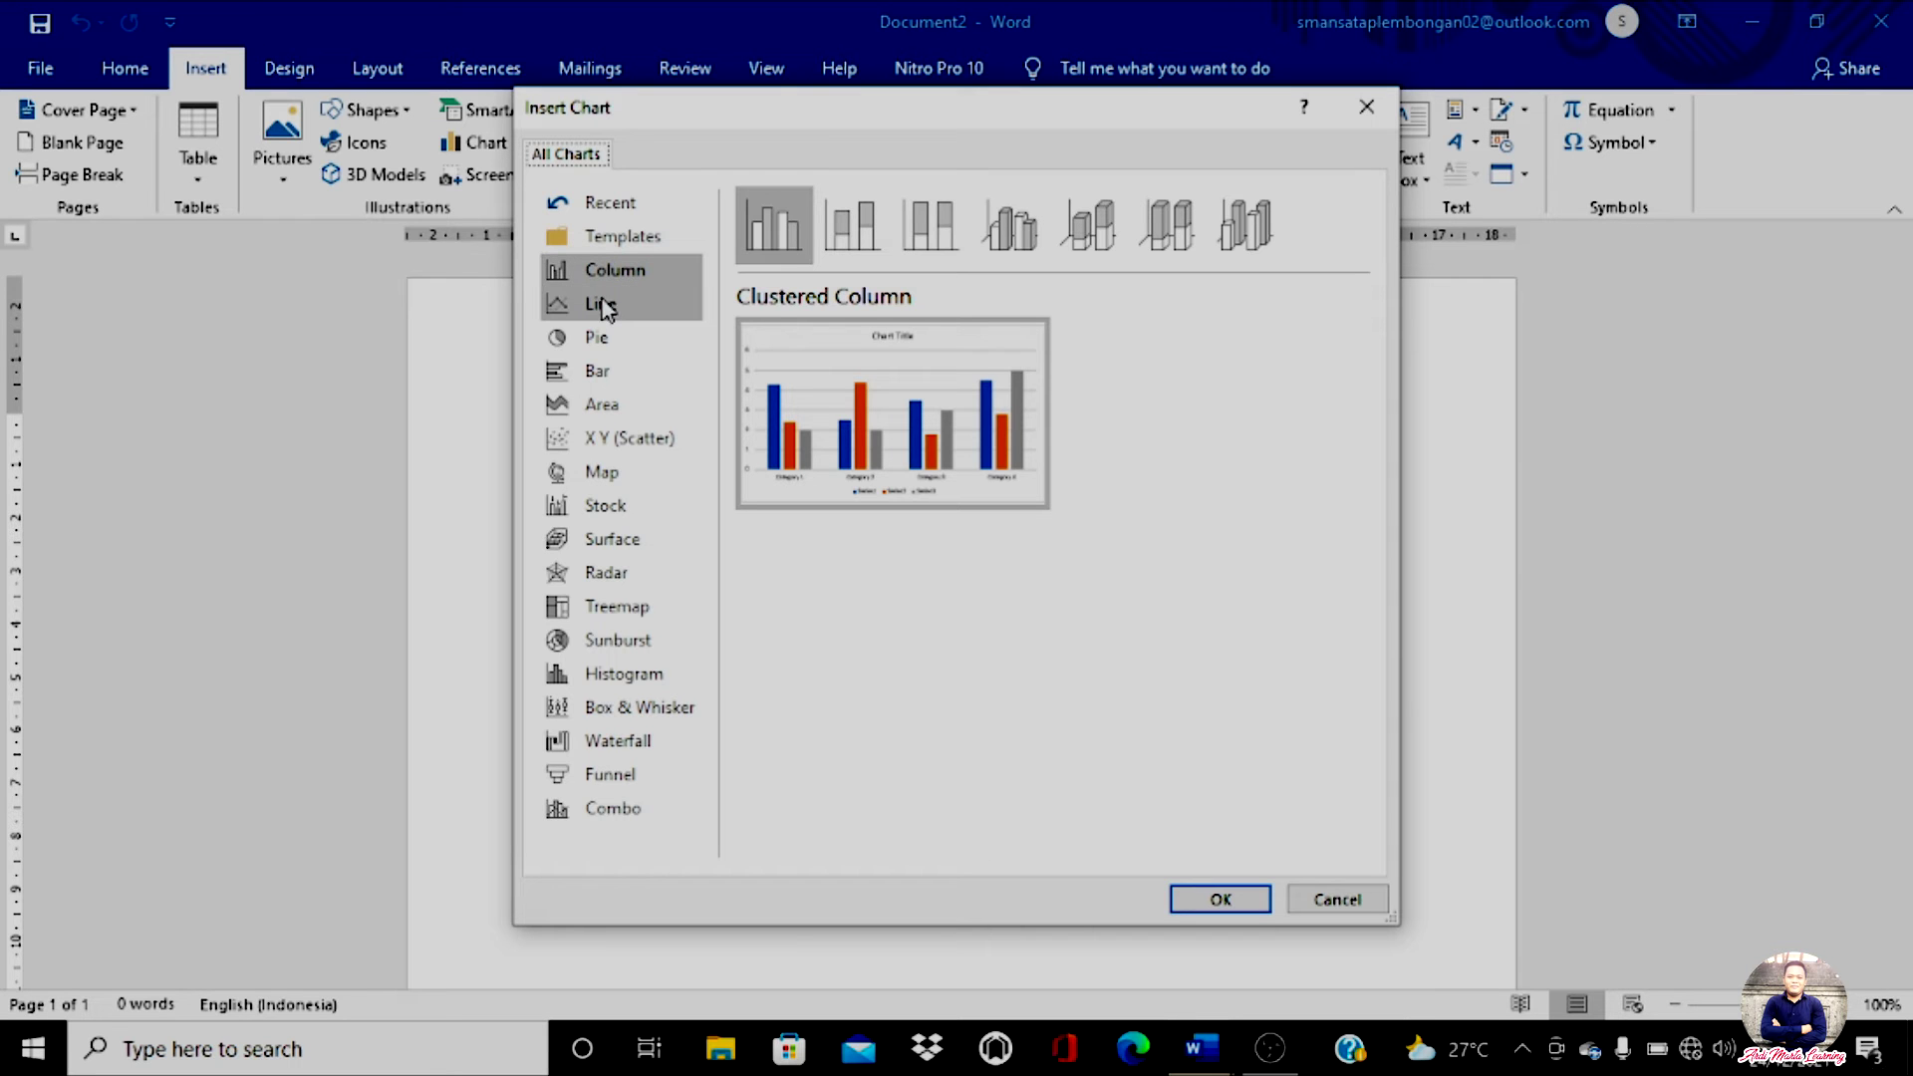
{"action": "left_click", "coordinate": [602, 309]}
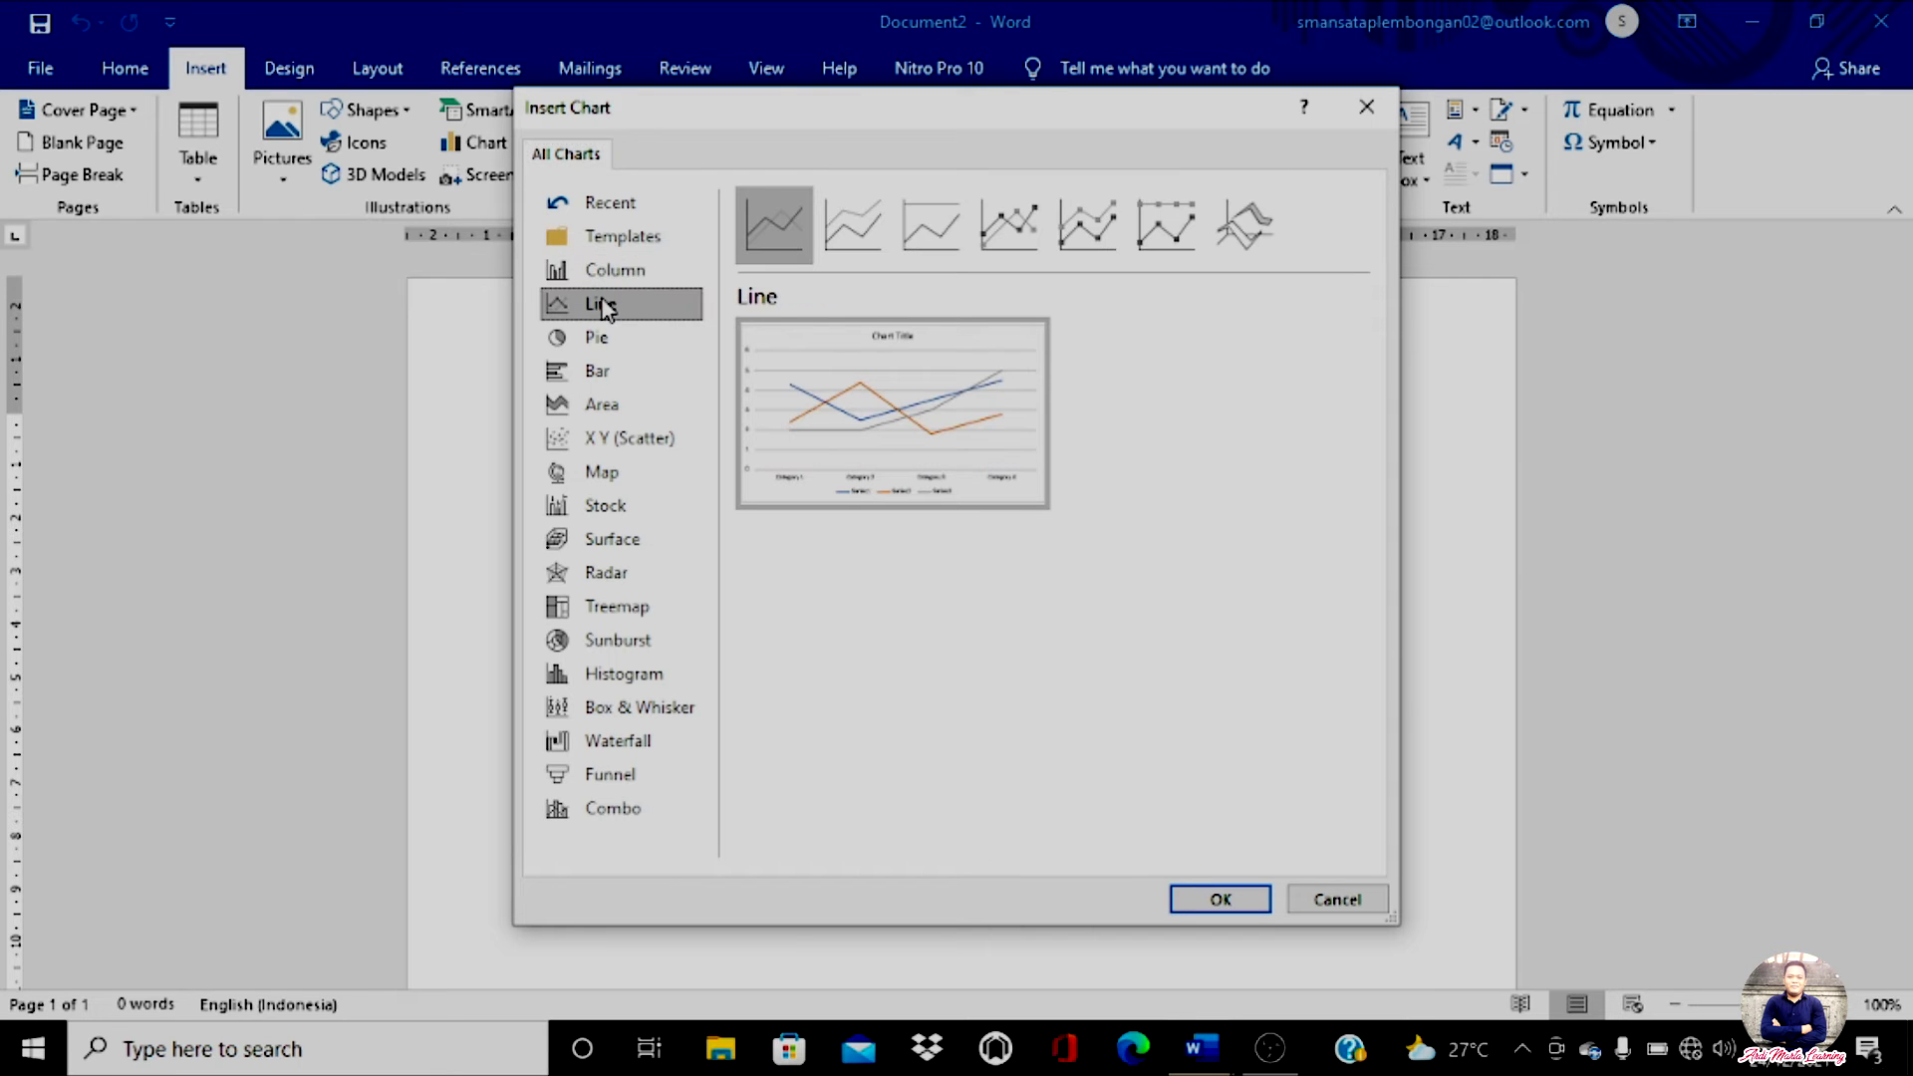
{"action": "left_click", "coordinate": [613, 271]}
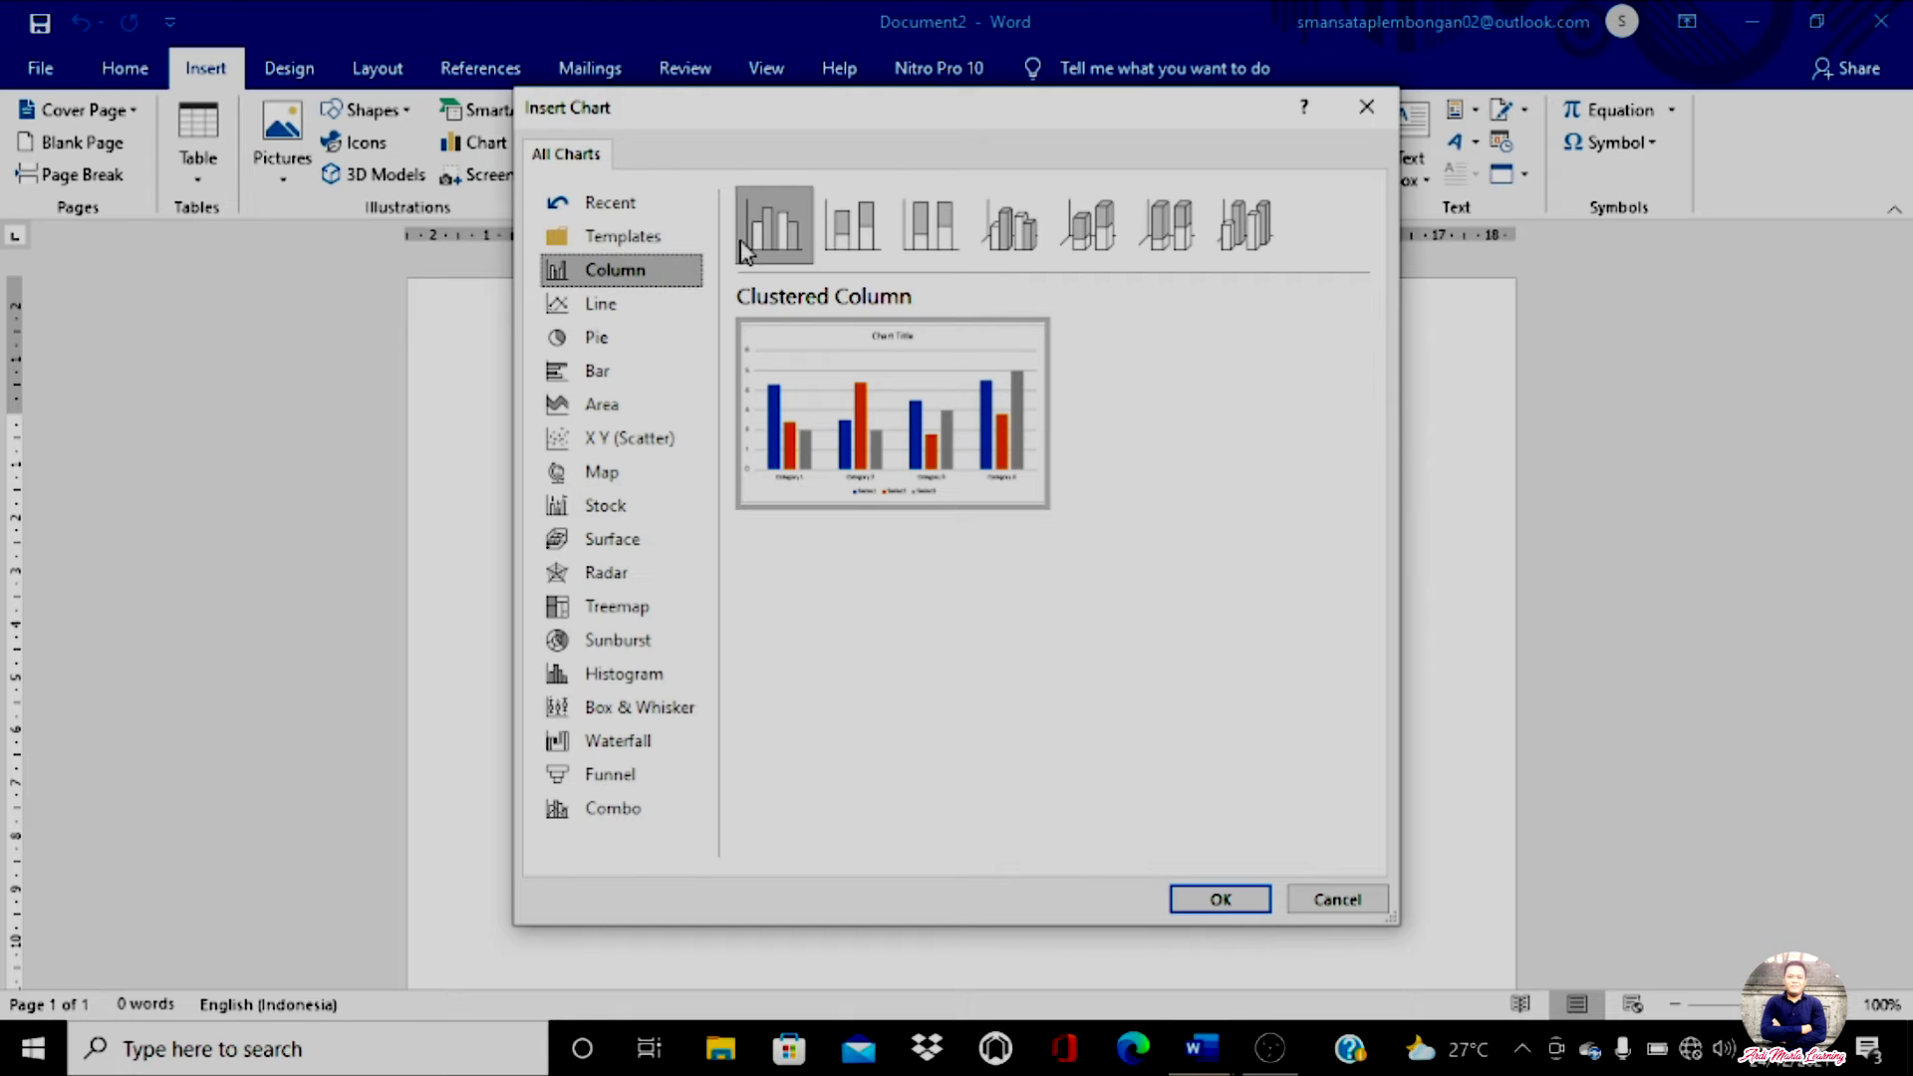
{"action": "left_click", "coordinate": [853, 237]}
{"action": "left_click", "coordinate": [931, 235]}
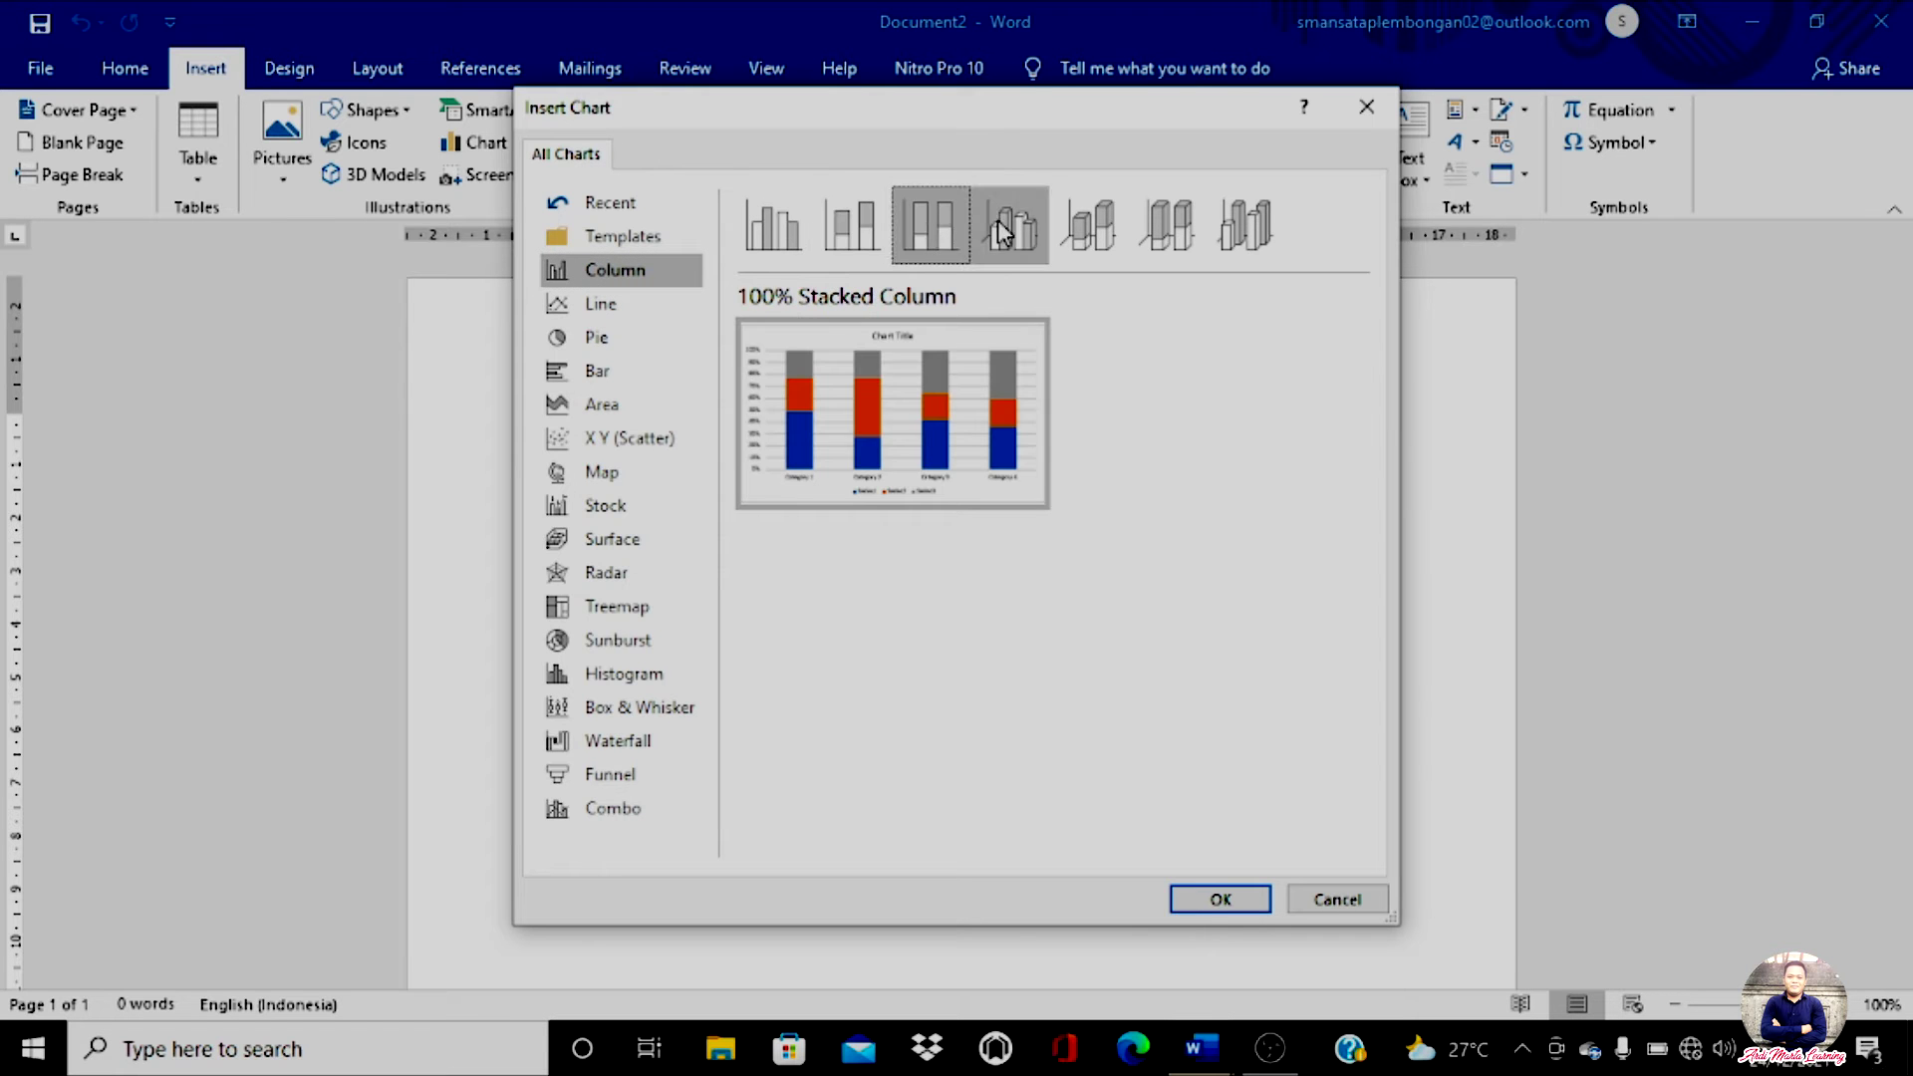
{"action": "left_click", "coordinate": [1020, 233]}
{"action": "left_click", "coordinate": [1086, 228]}
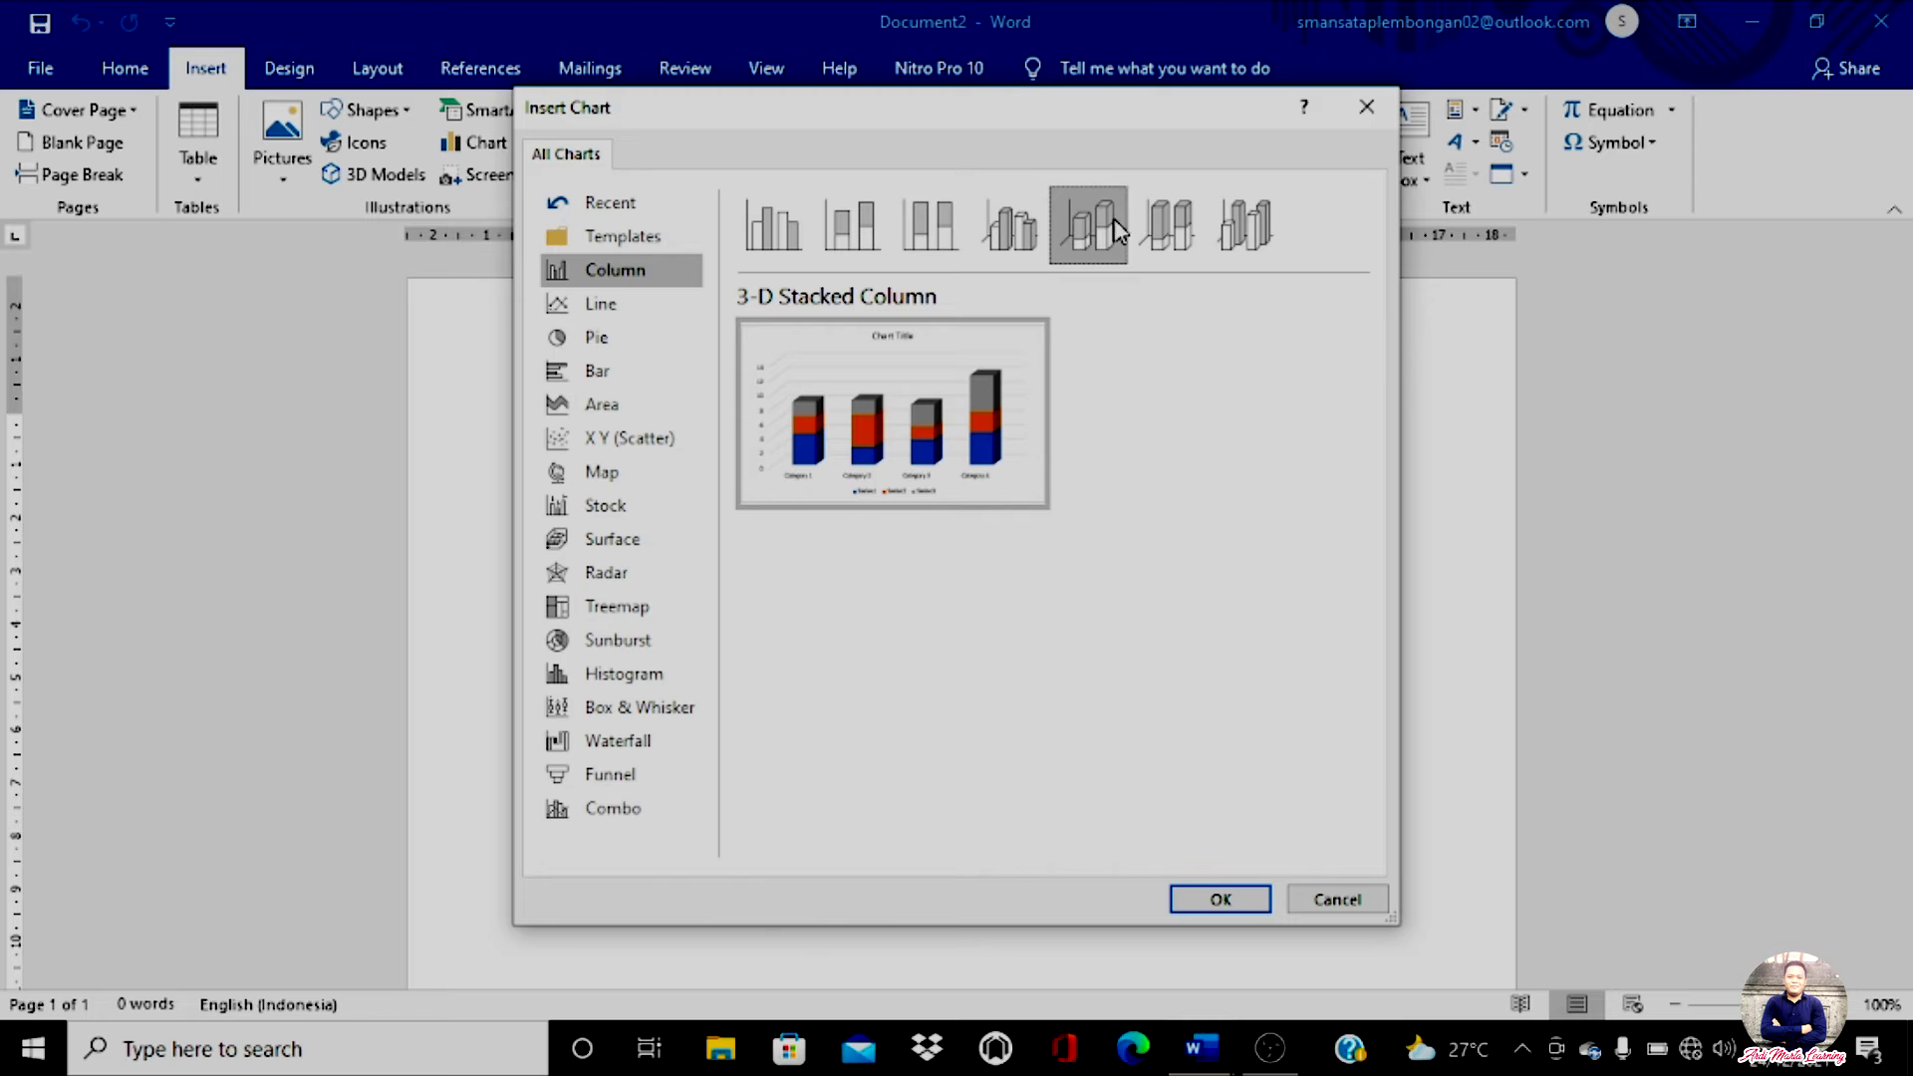
{"action": "left_click", "coordinate": [1218, 237]}
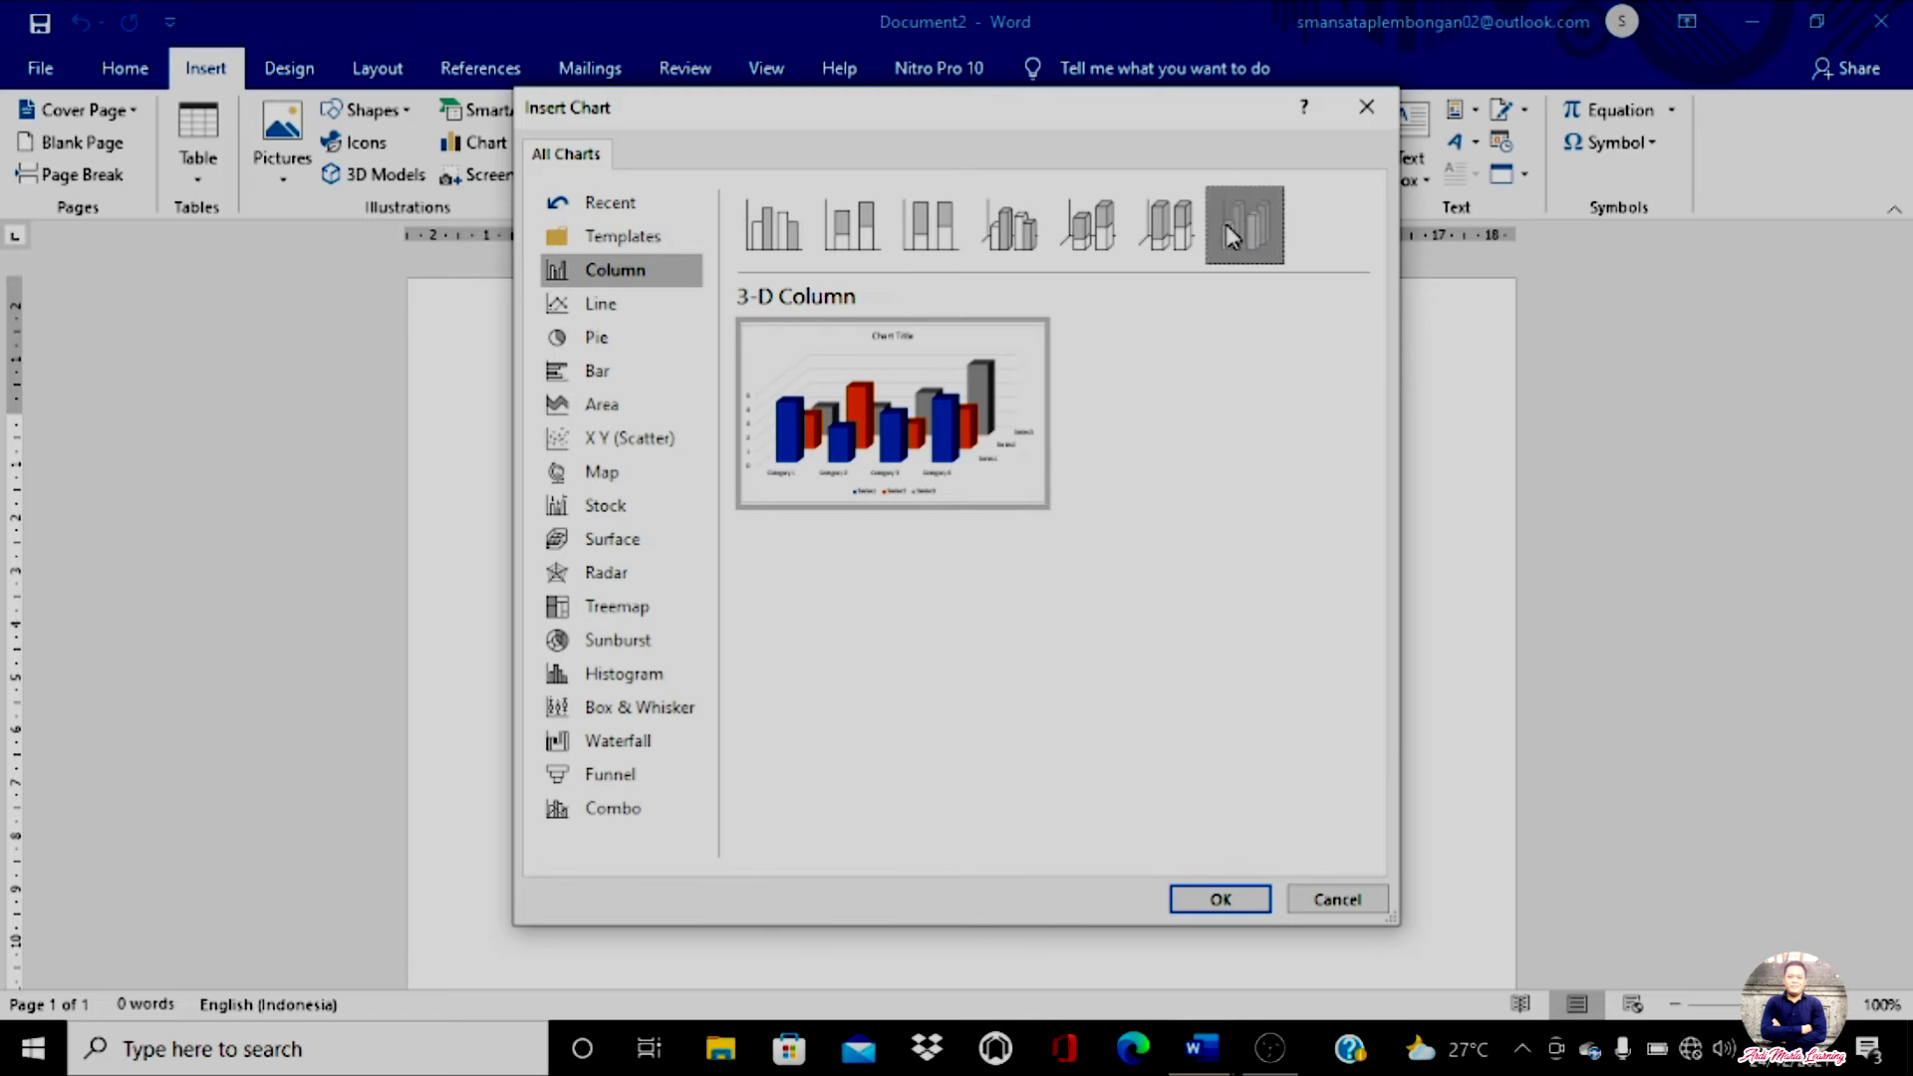
{"action": "left_click", "coordinate": [620, 313]}
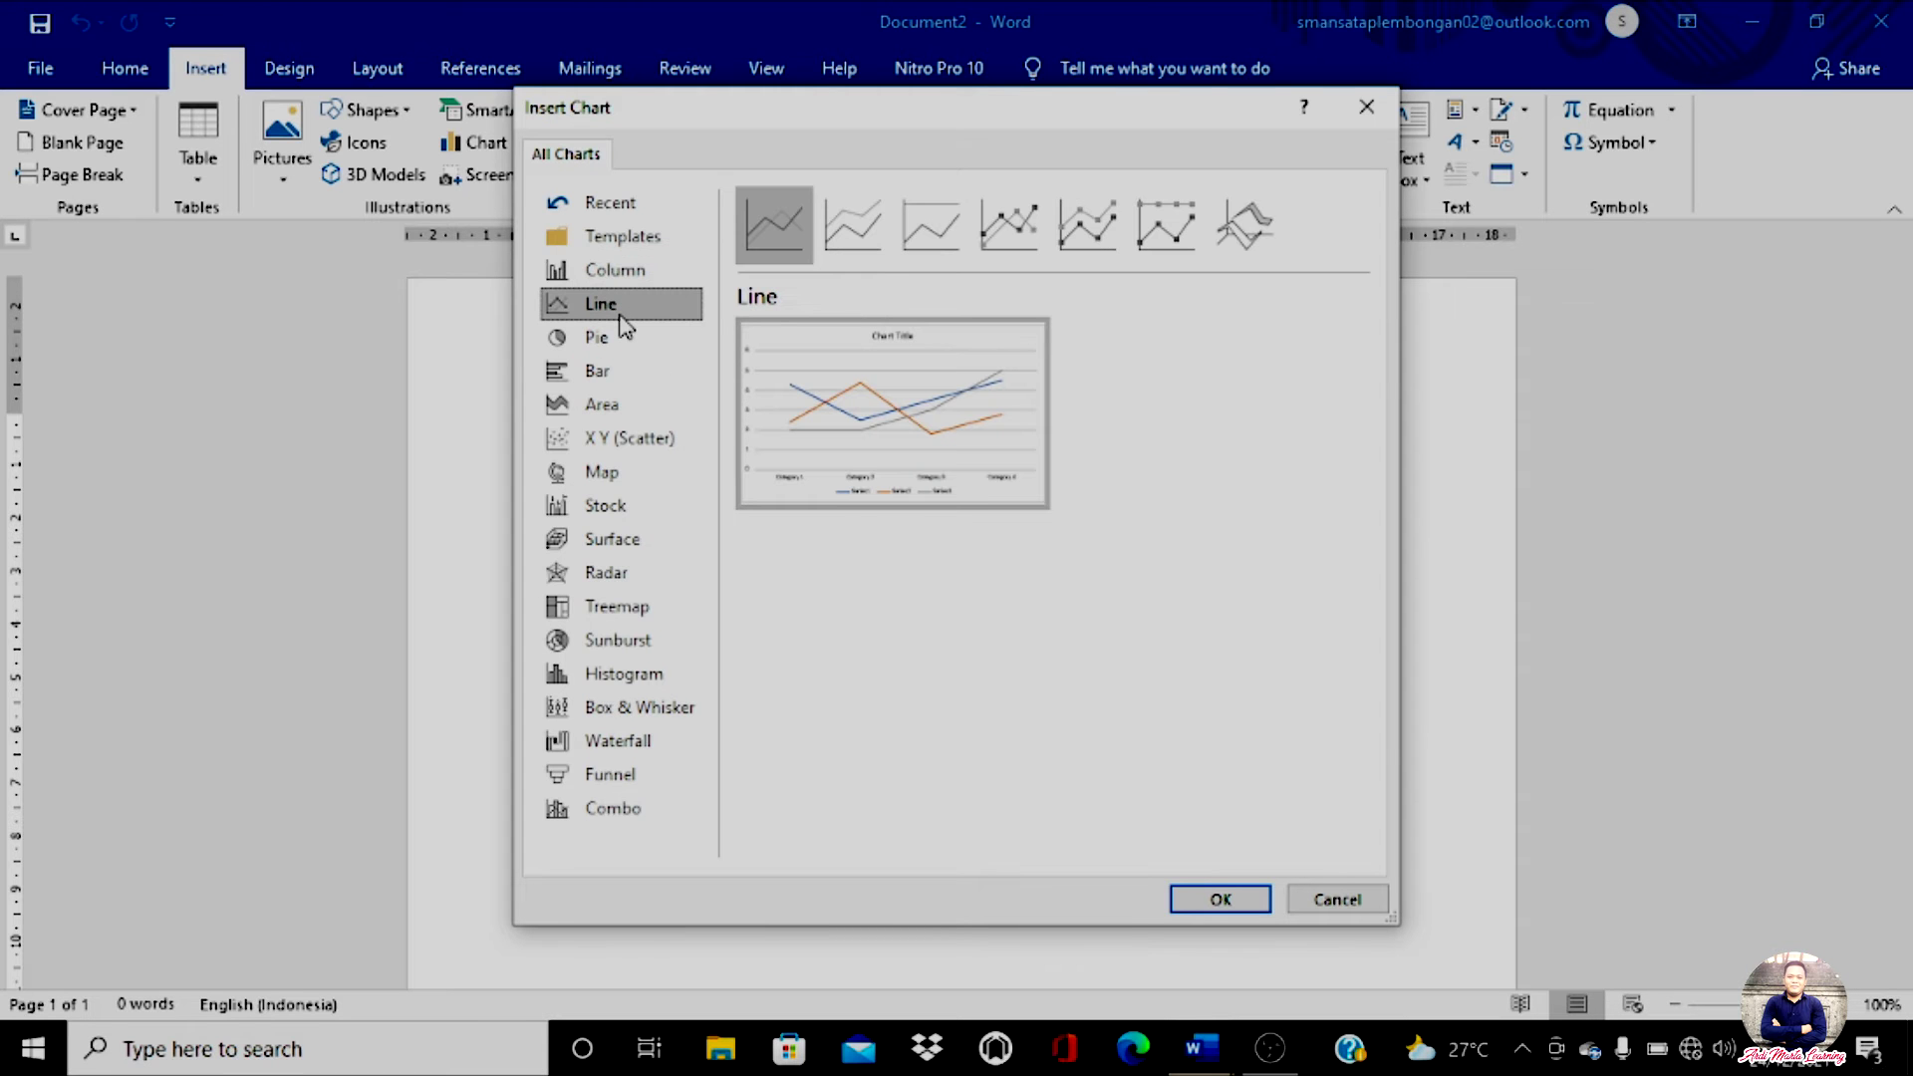
{"action": "left_click", "coordinate": [612, 342]}
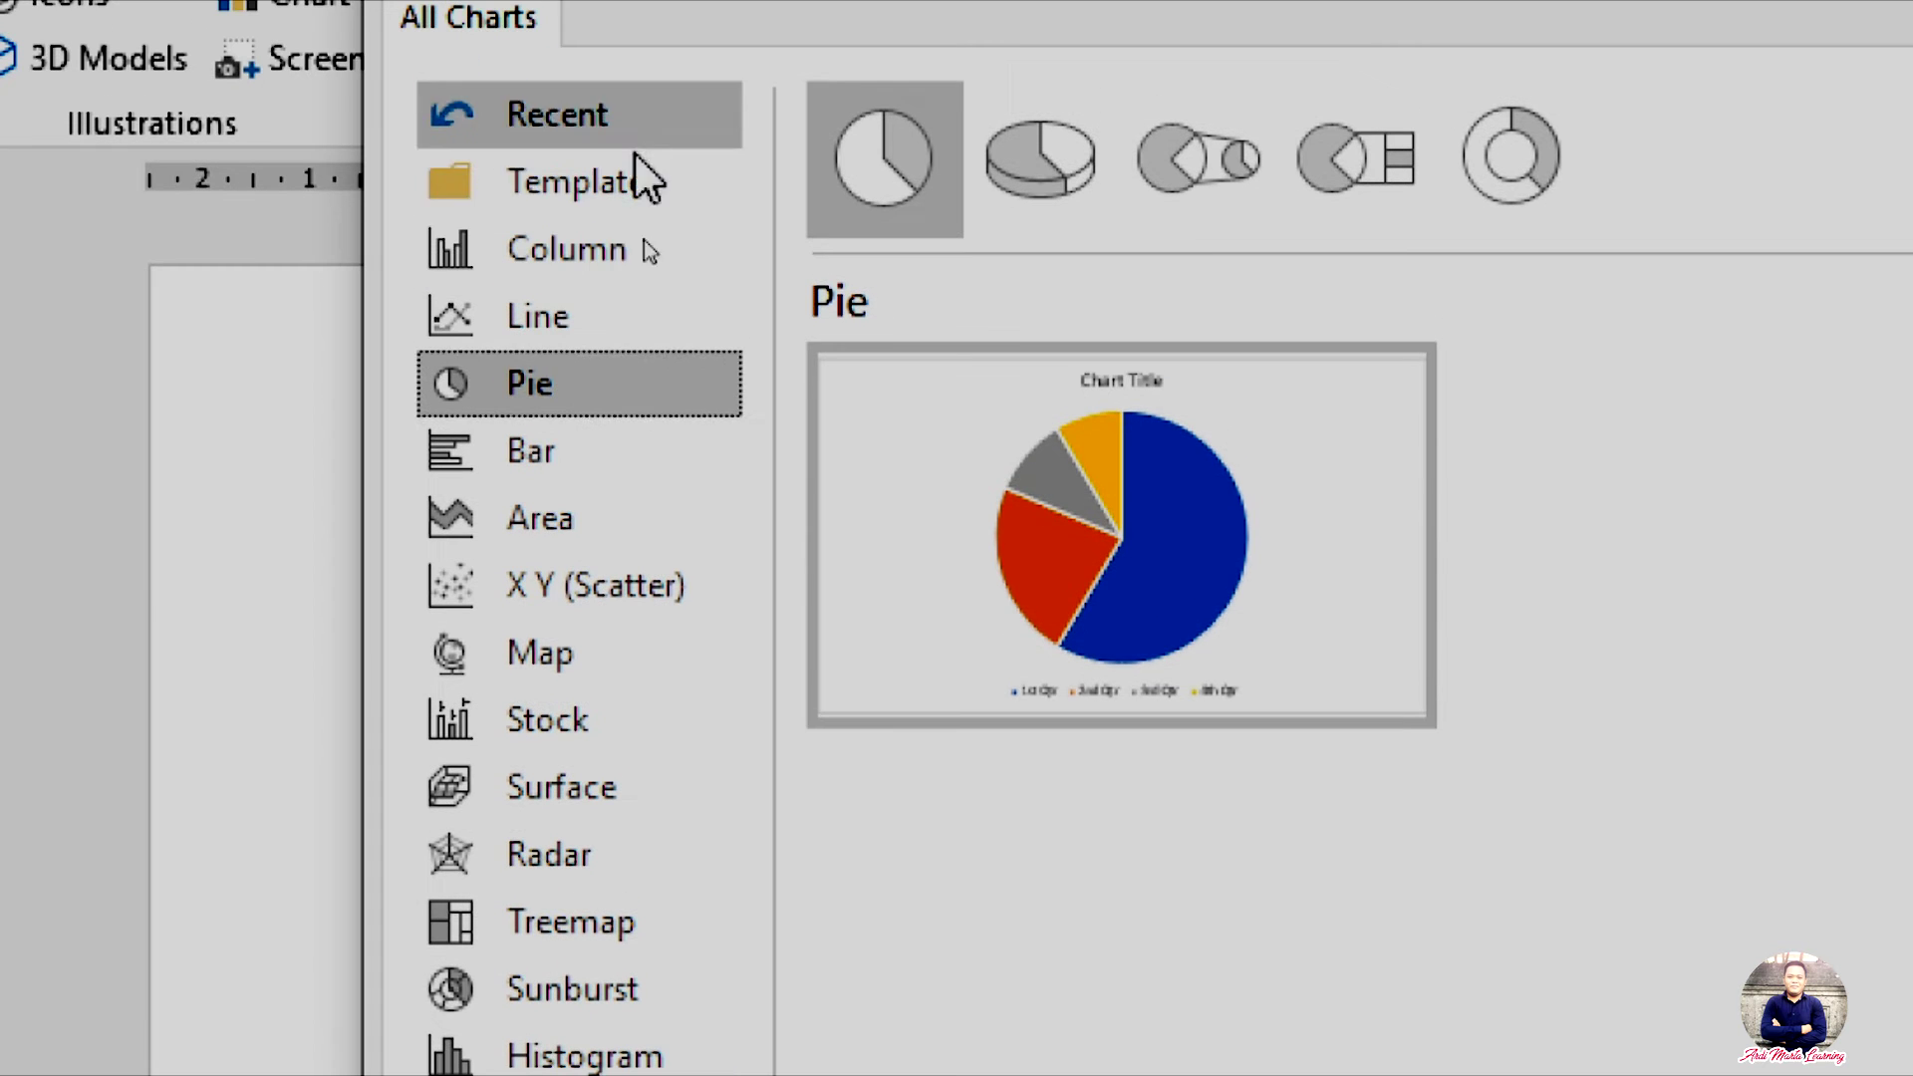
{"action": "left_click", "coordinate": [551, 443]}
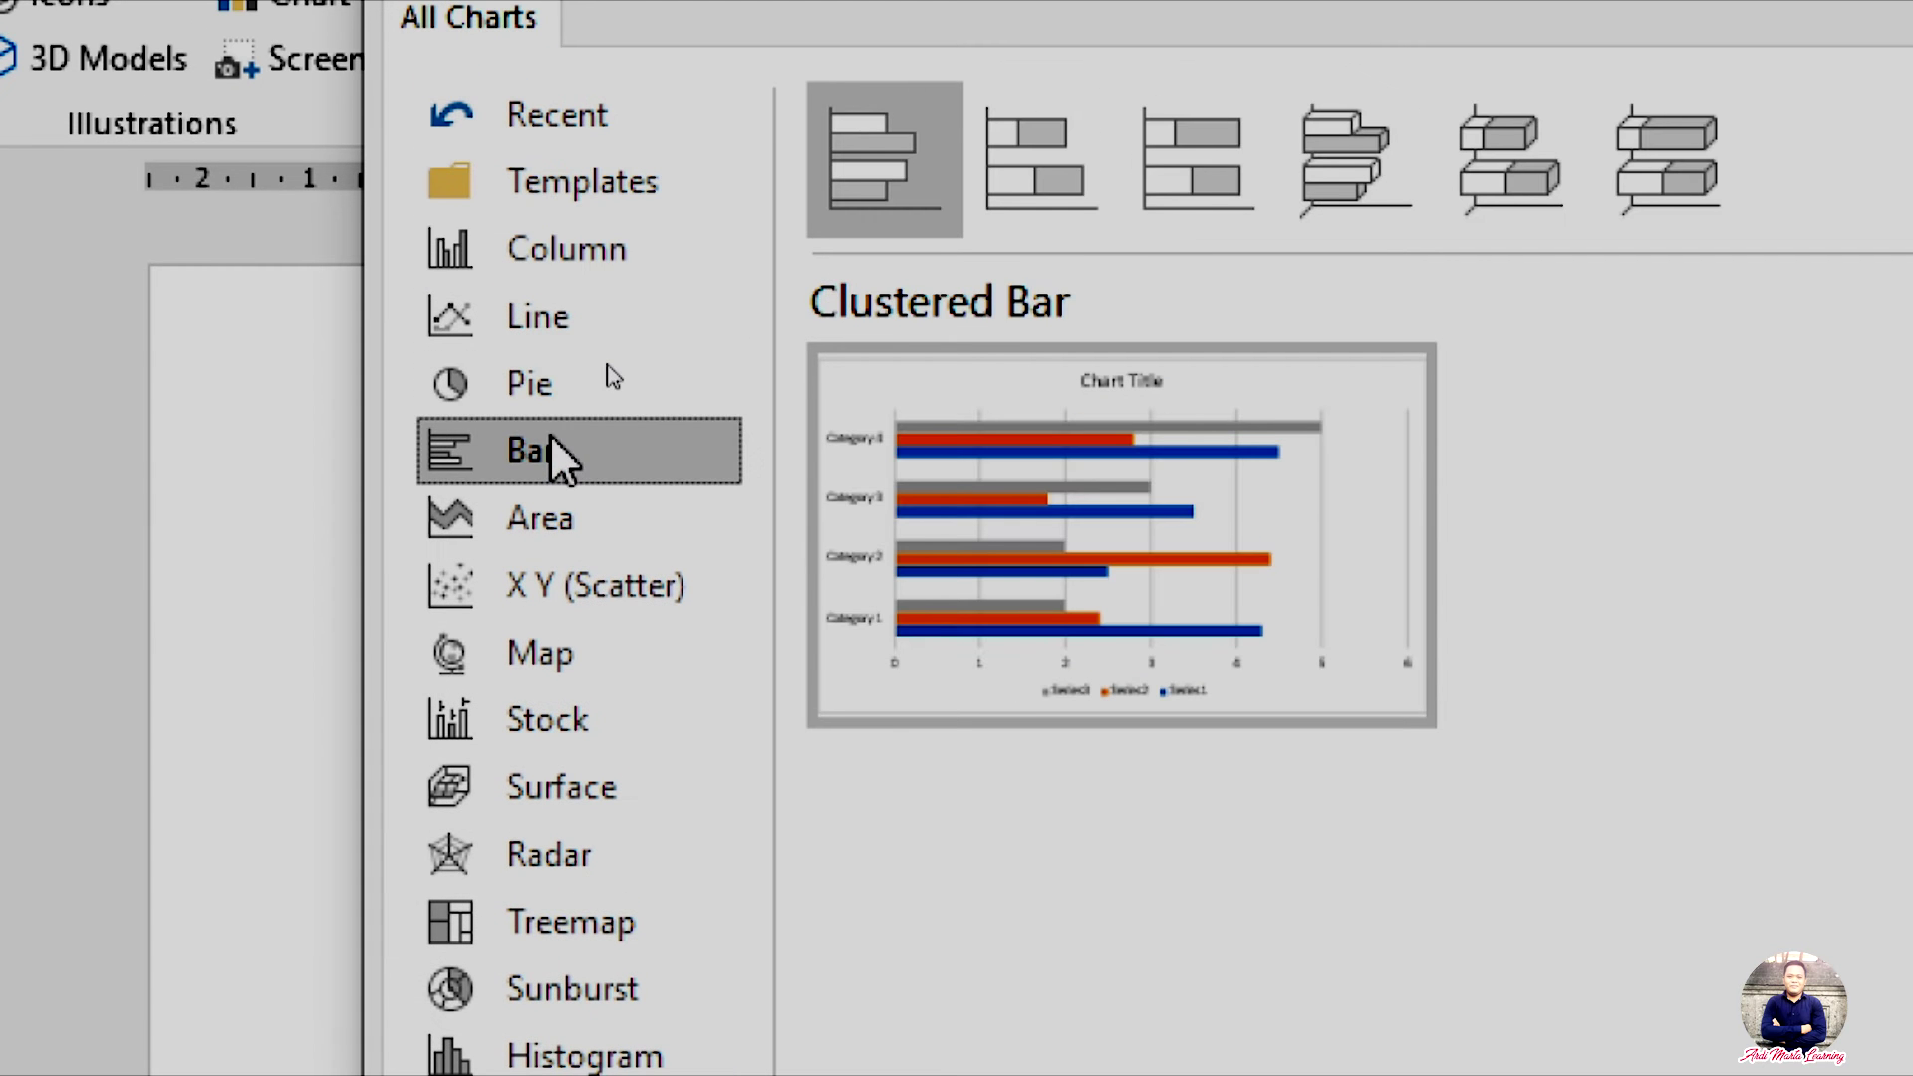
{"action": "left_click", "coordinate": [564, 519]}
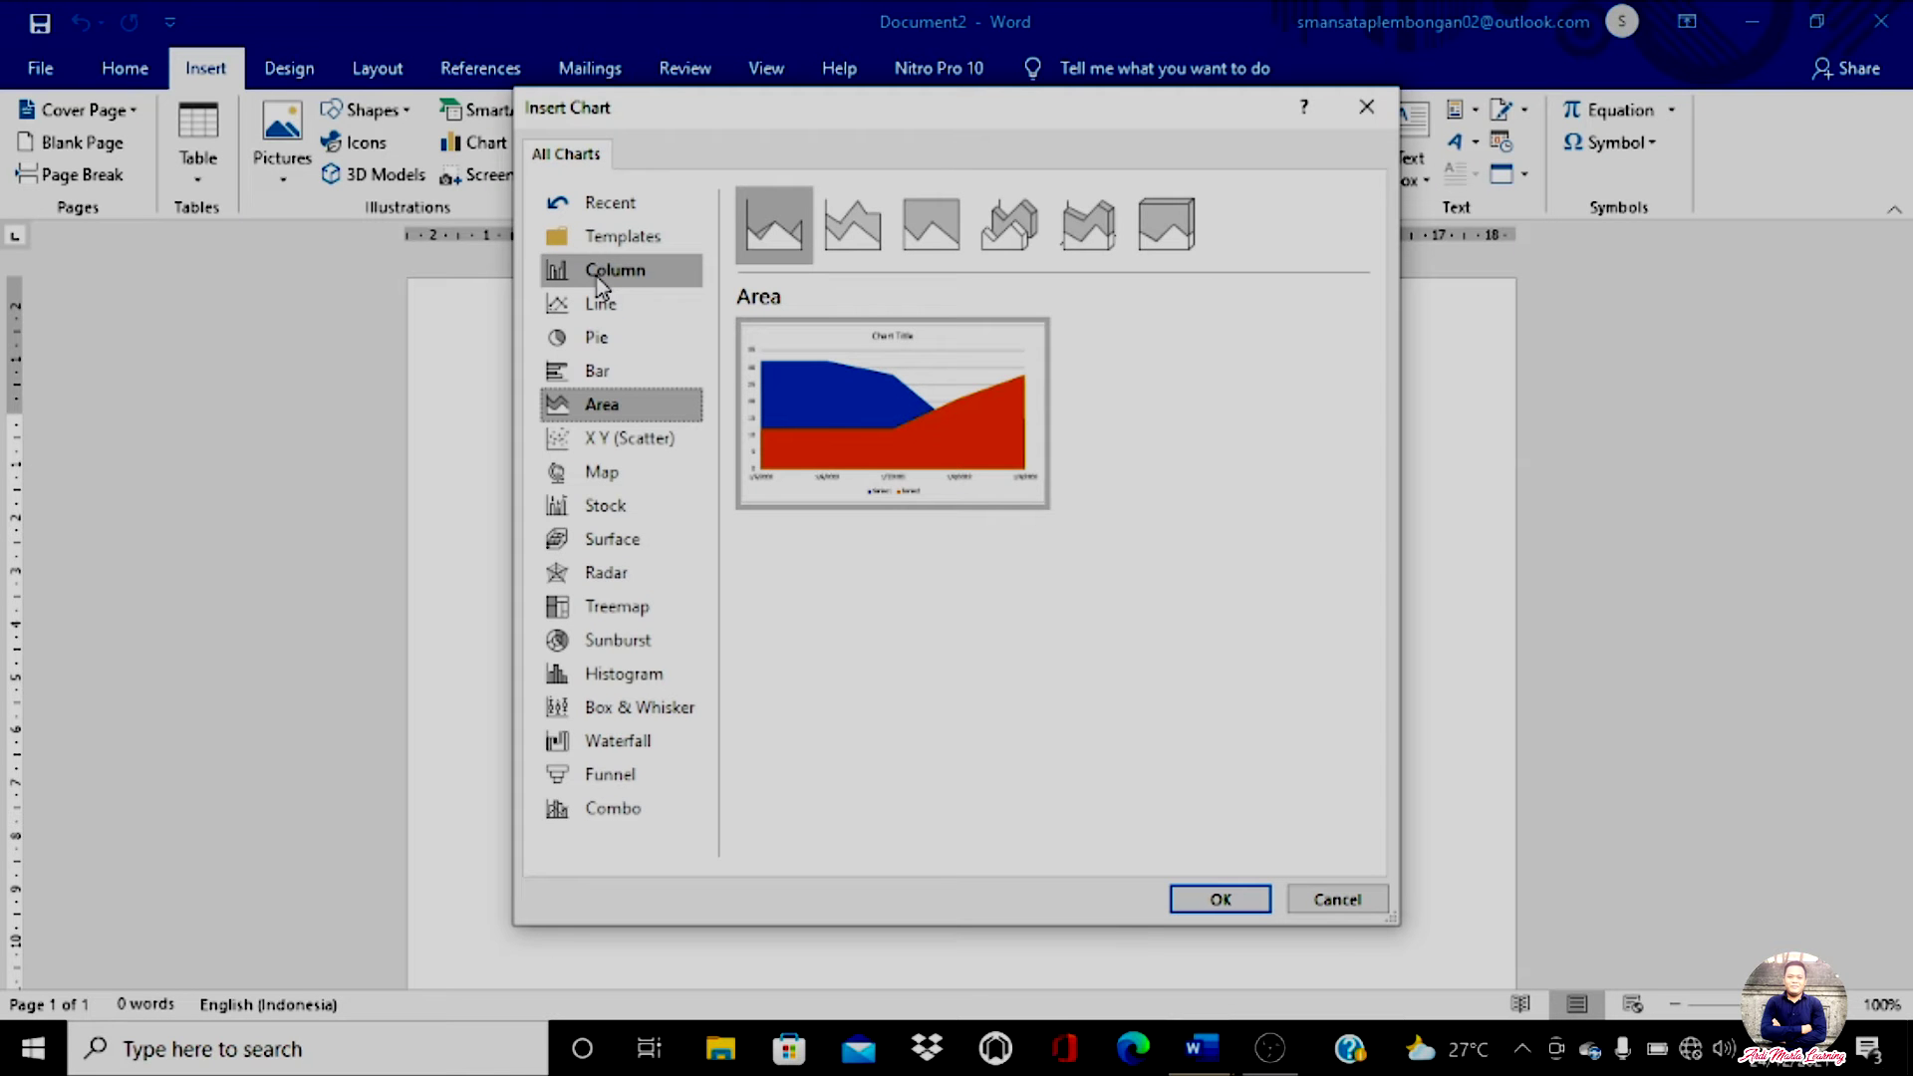
Insert a Clustered Column chart into the blank document
{"action": "left_click", "coordinate": [602, 283]}
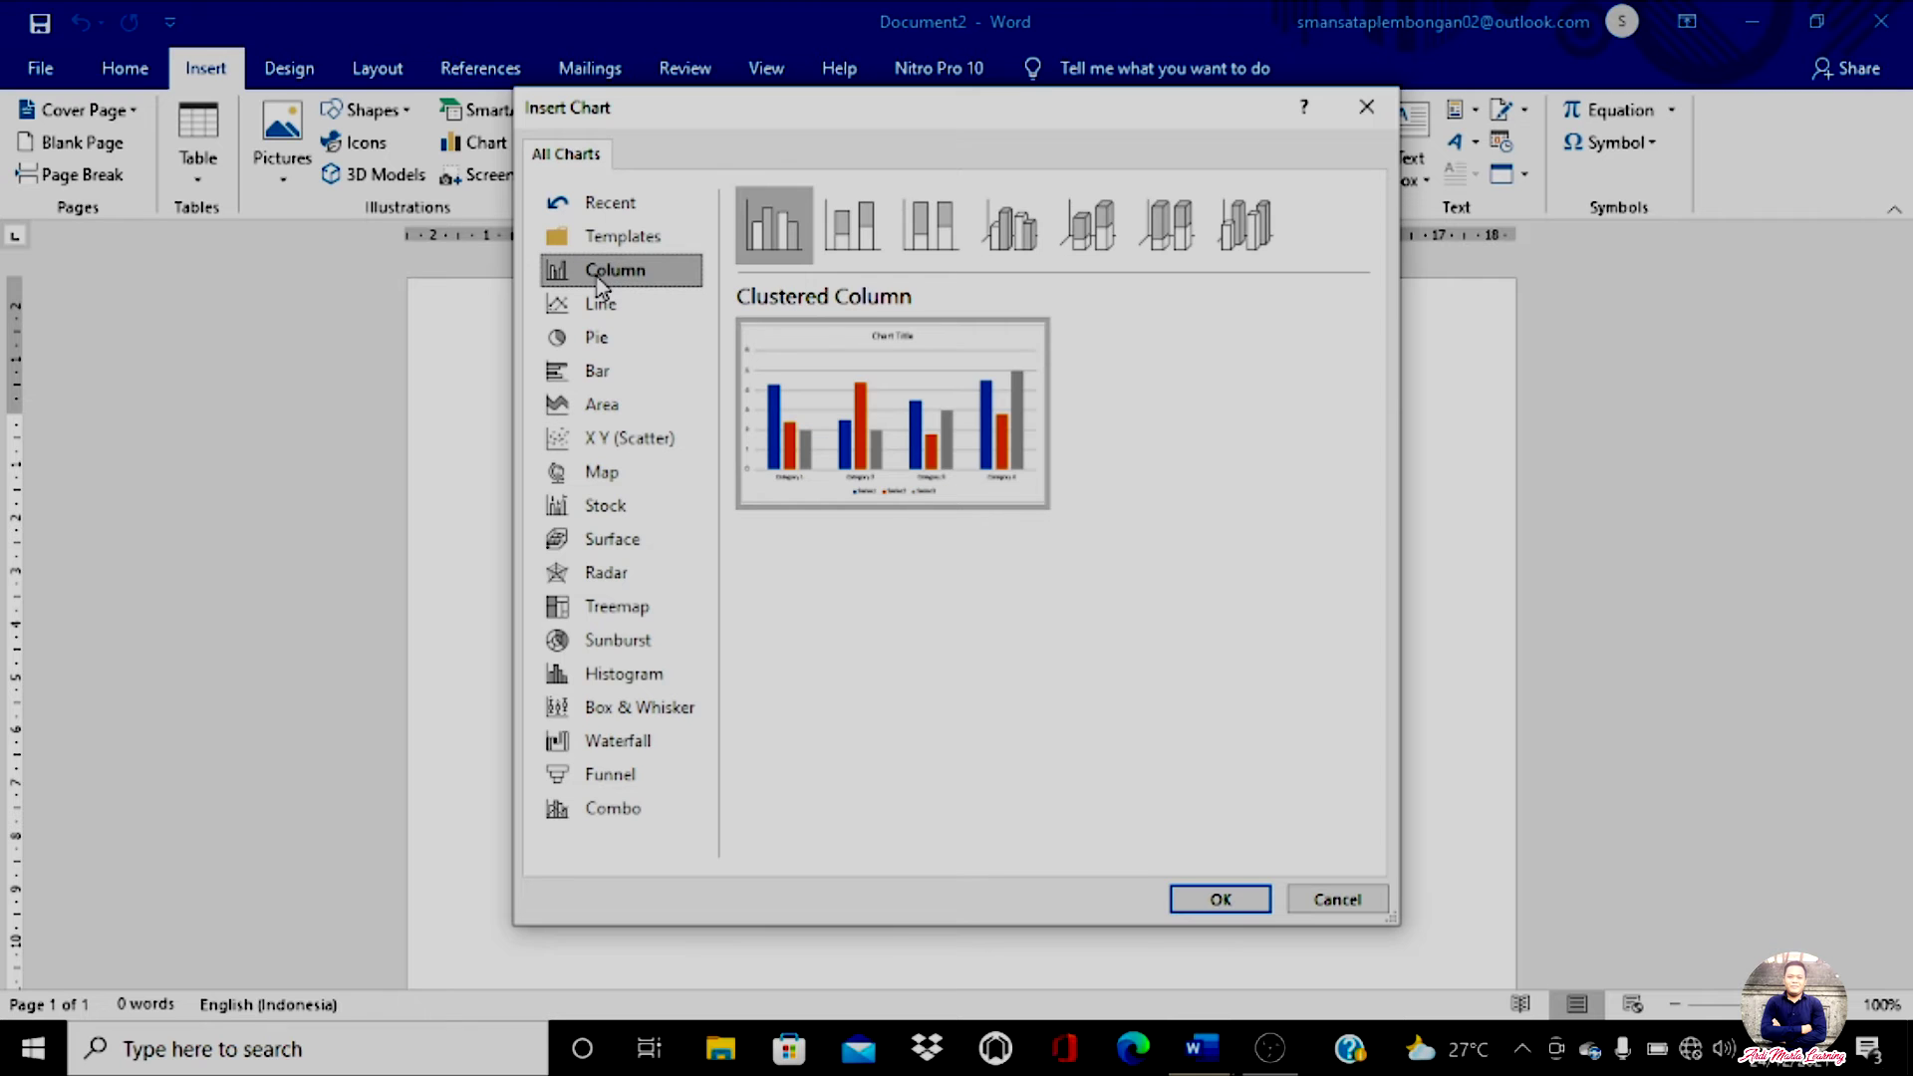
{"action": "mouse_move", "coordinate": [890, 379]}
{"action": "left_click", "coordinate": [1217, 899]}
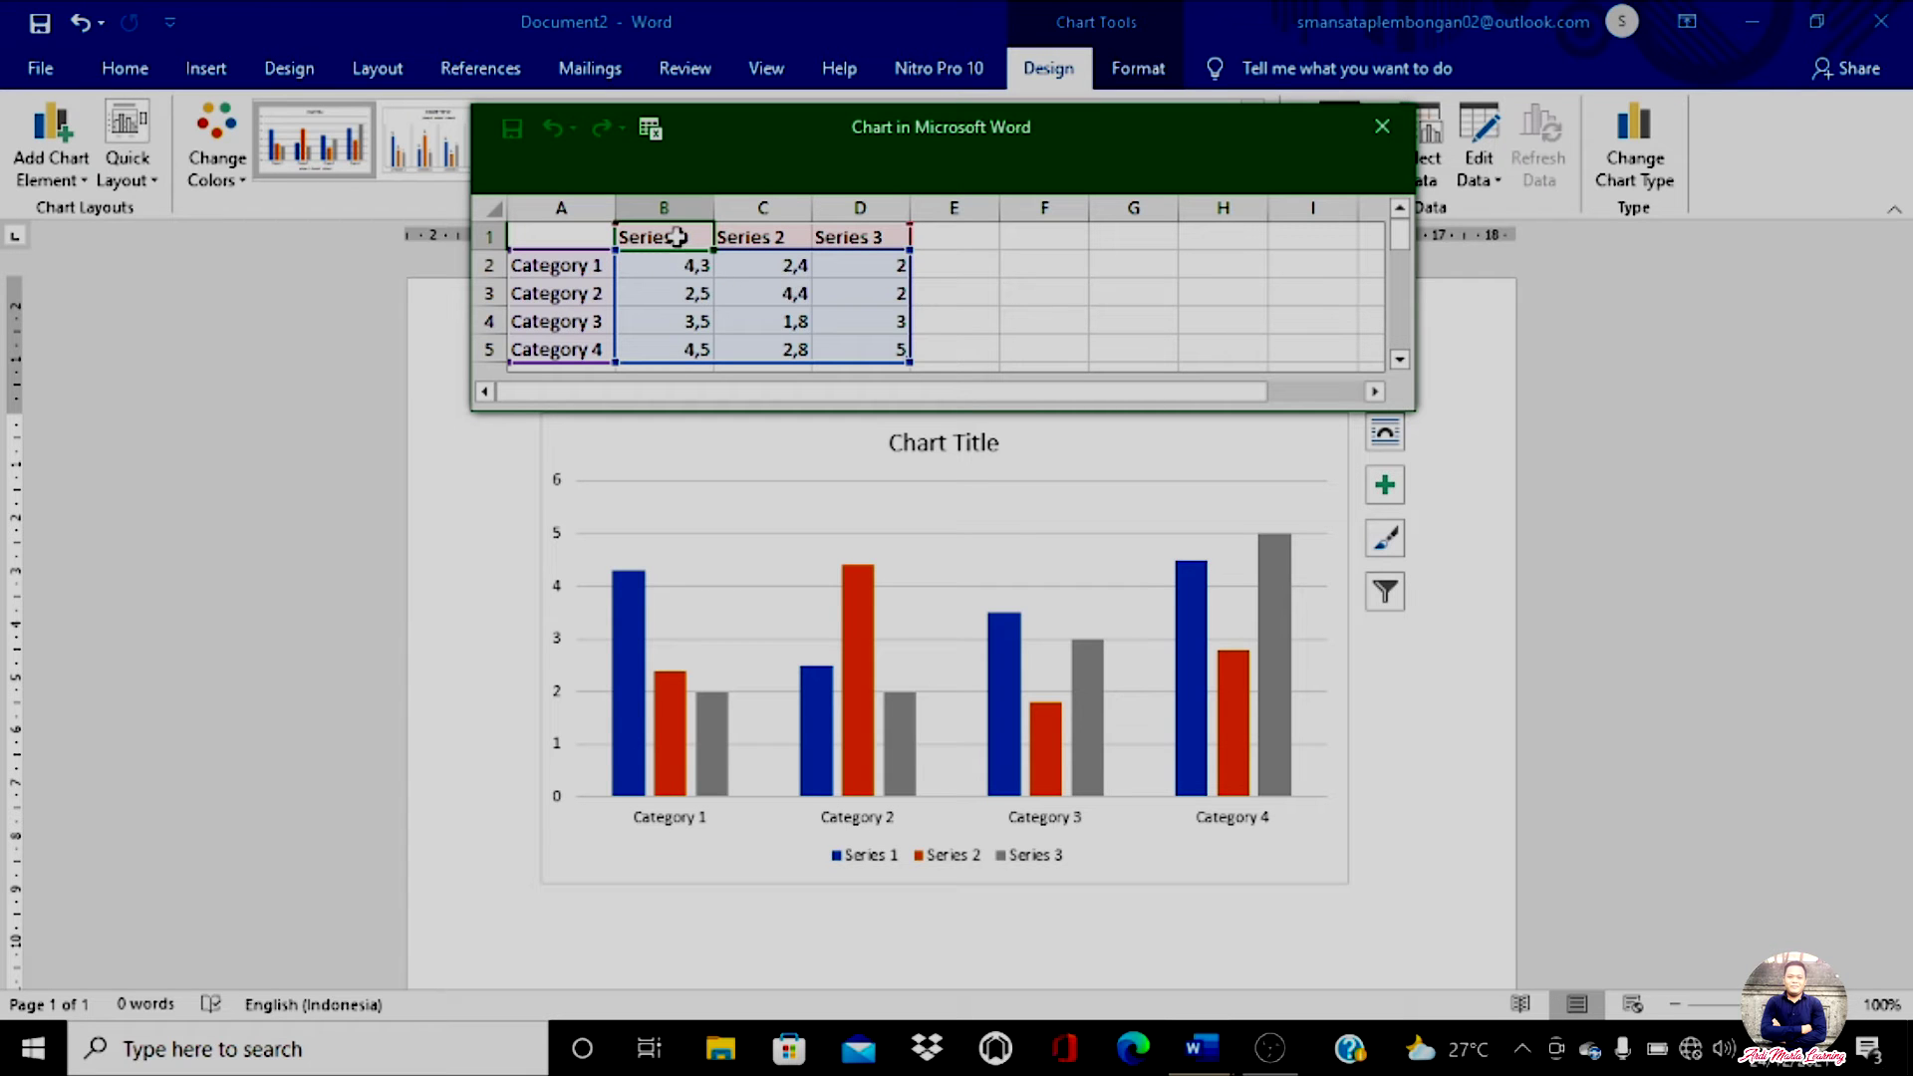
{"action": "left_click", "coordinate": [567, 269]}
{"action": "left_click", "coordinate": [547, 295]}
{"action": "left_click", "coordinate": [546, 319]}
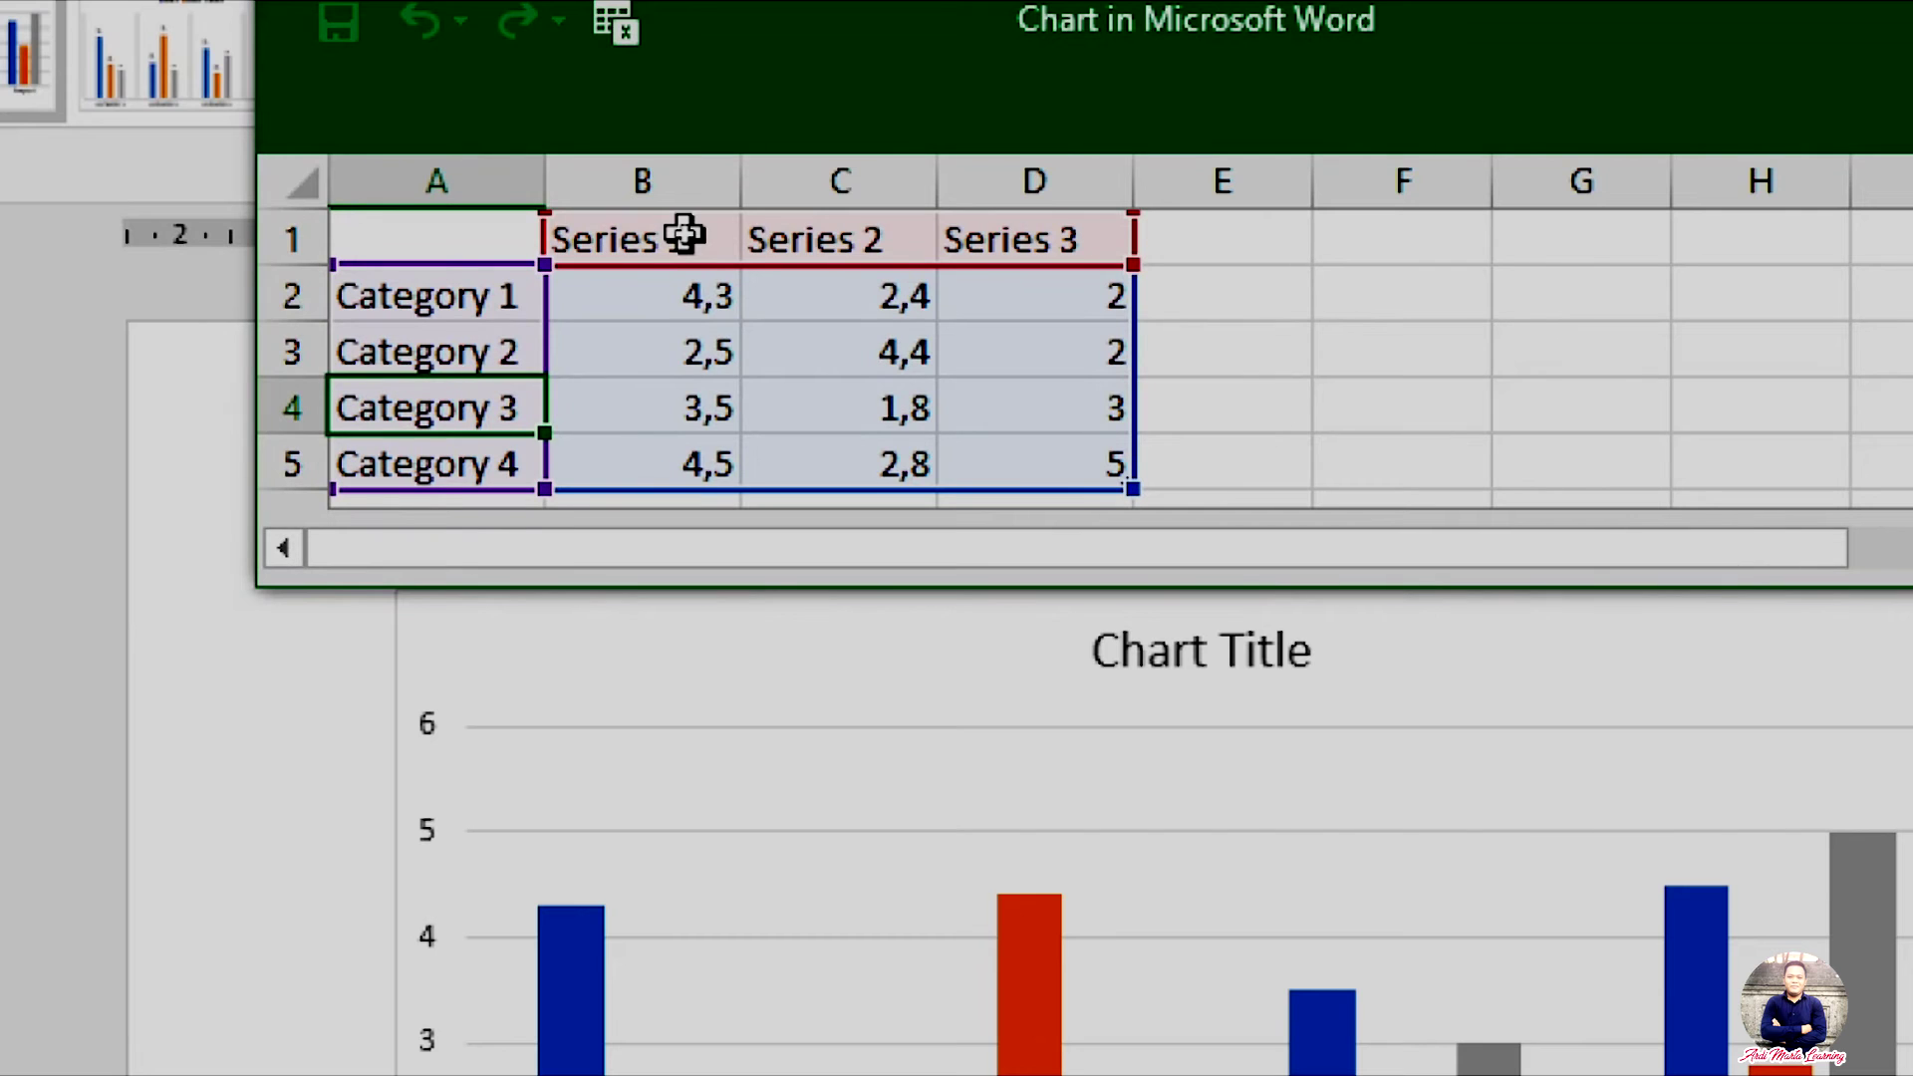
Rename the three series headers in B1 to D1 of the chart data sheet as Sepak Bola, Basket and Silat
{"action": "left_click", "coordinate": [683, 235]}
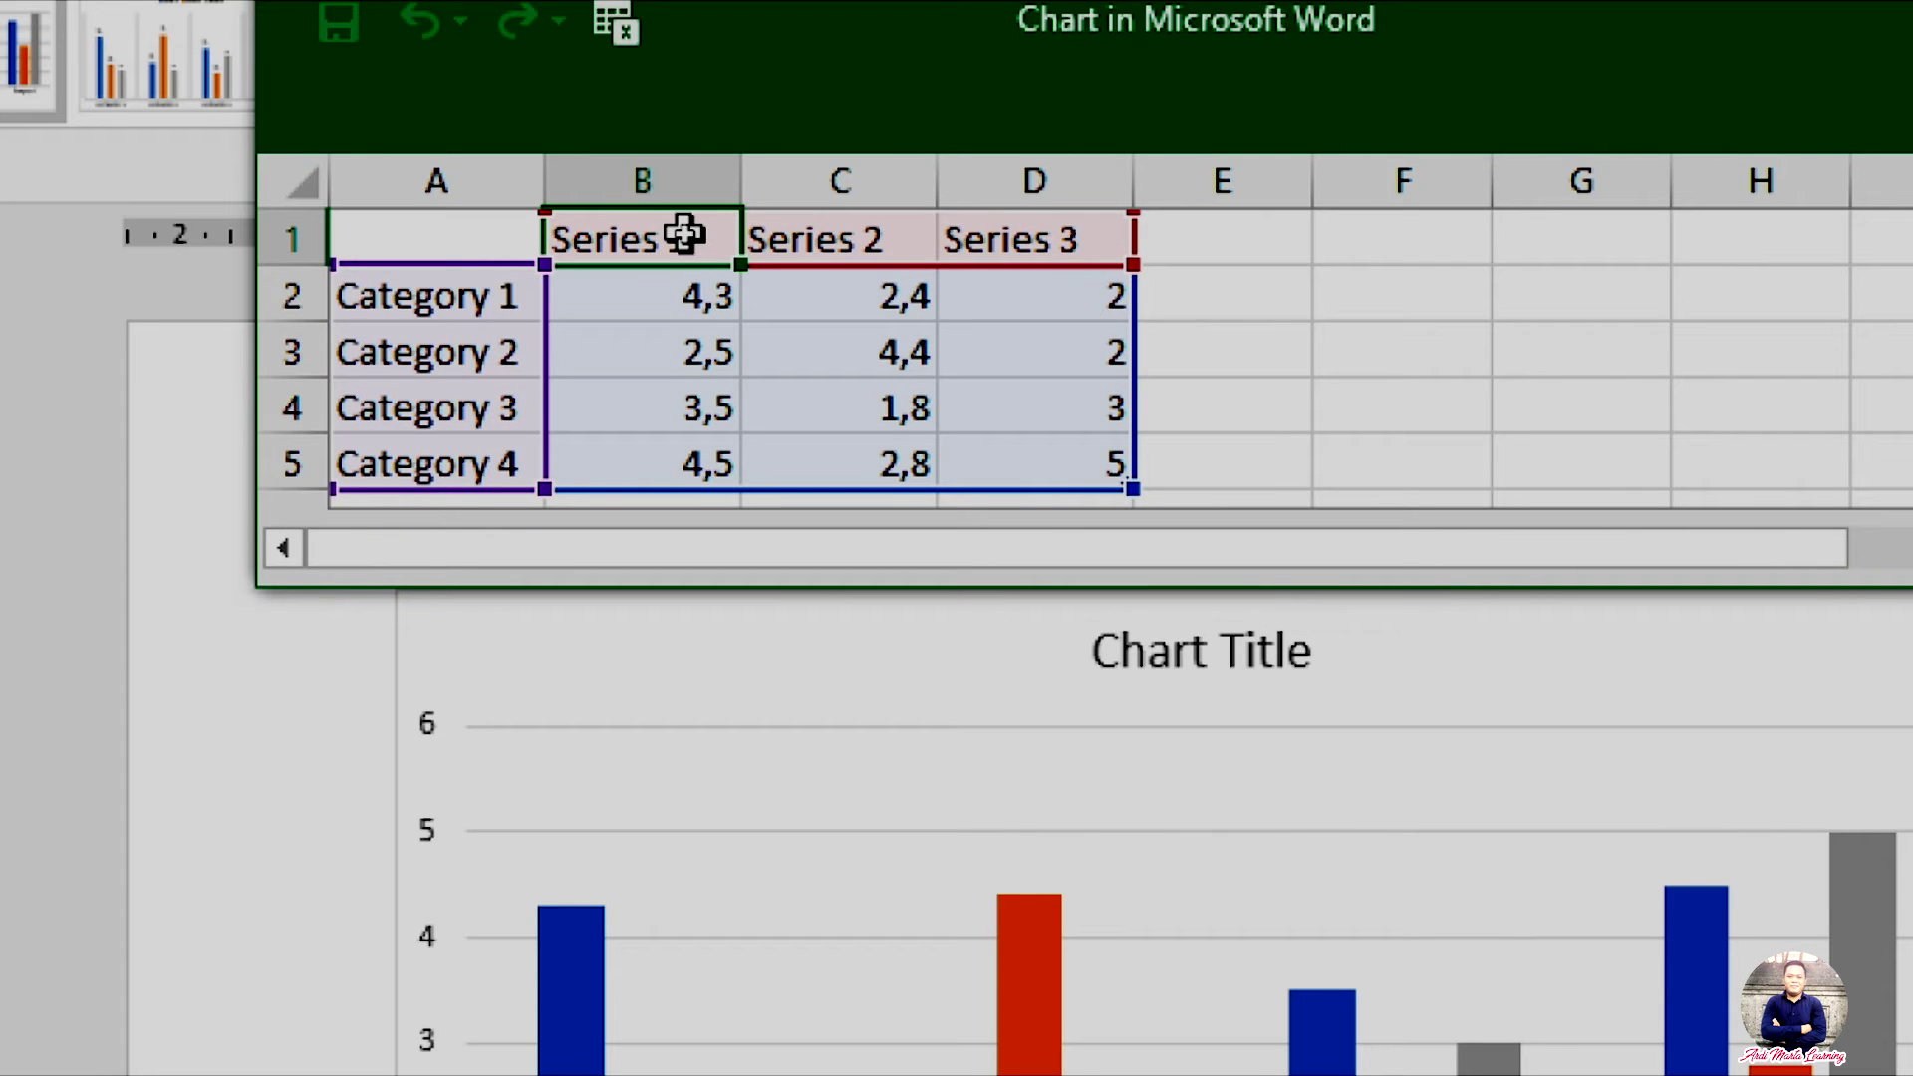
{"action": "type", "text": "Se"}
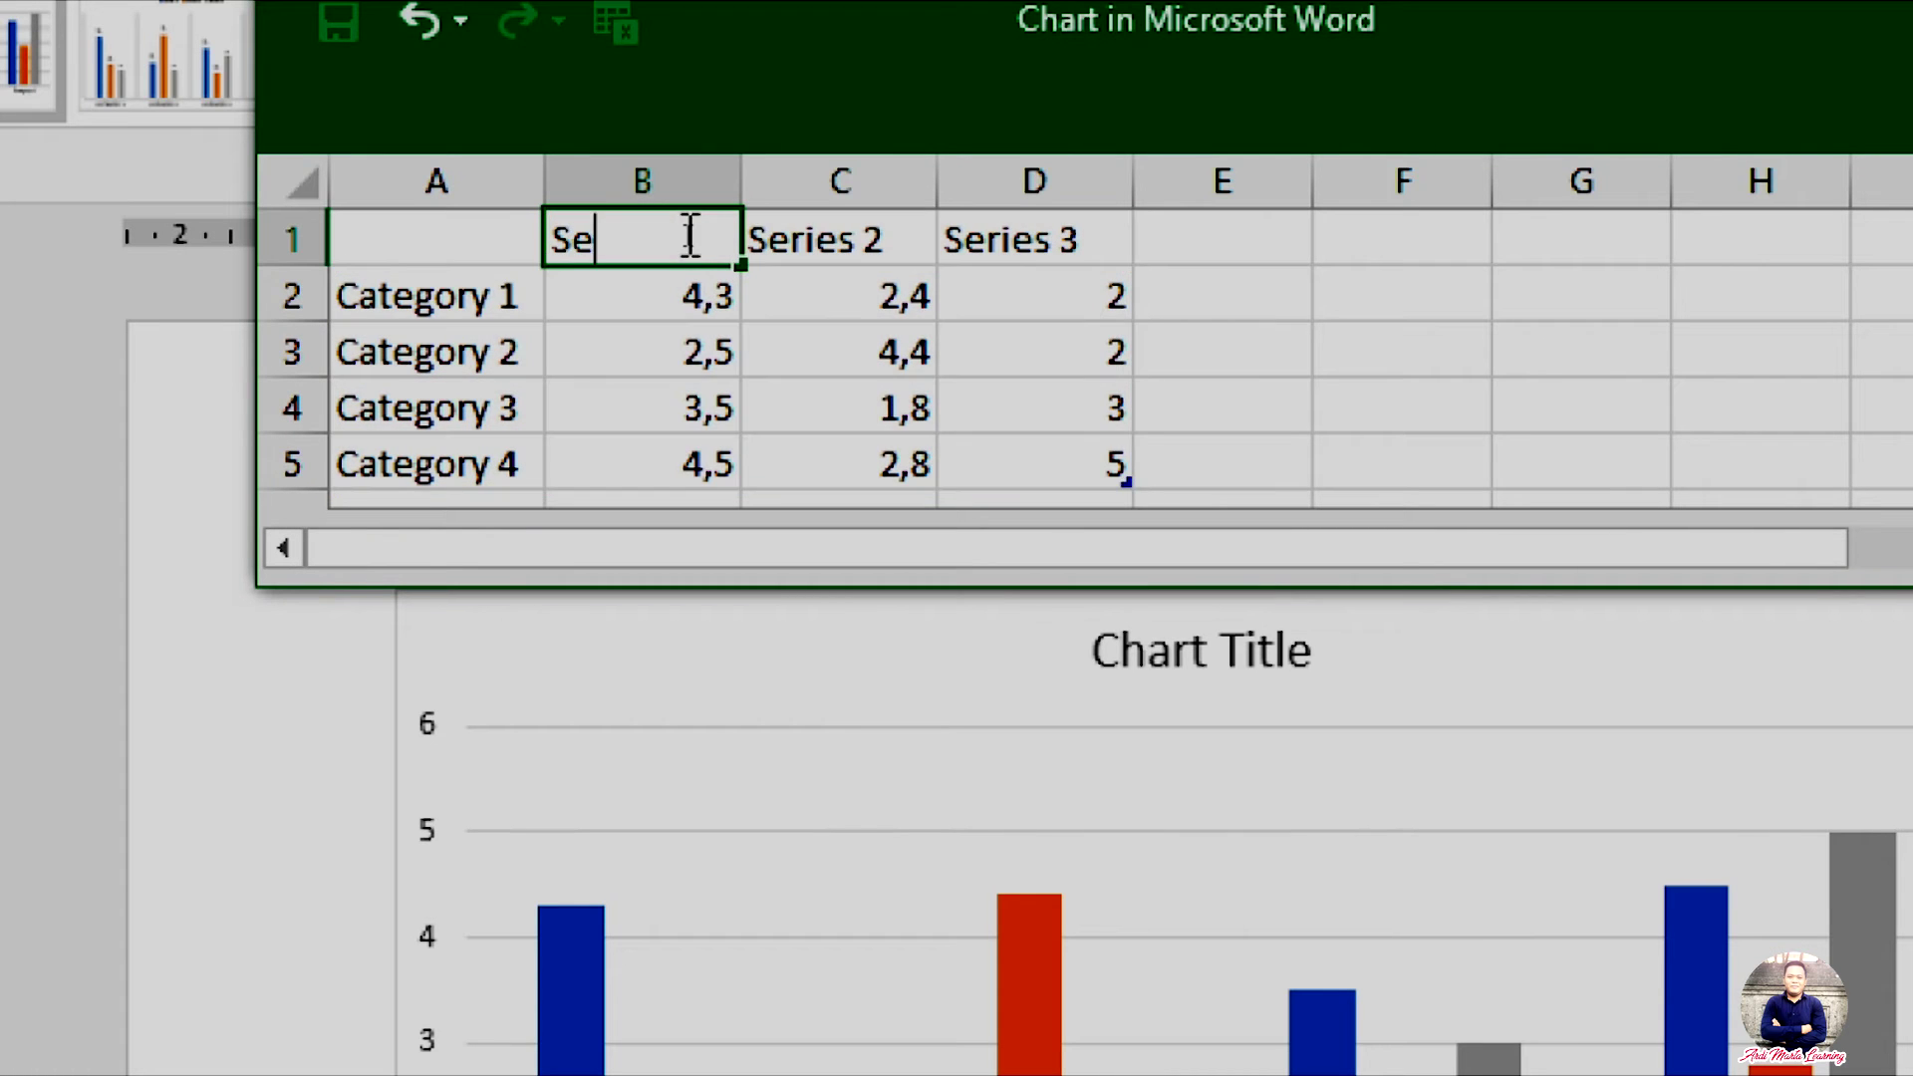
{"action": "type", "text": "pak Bola"}
{"action": "key", "text": "Tab"}
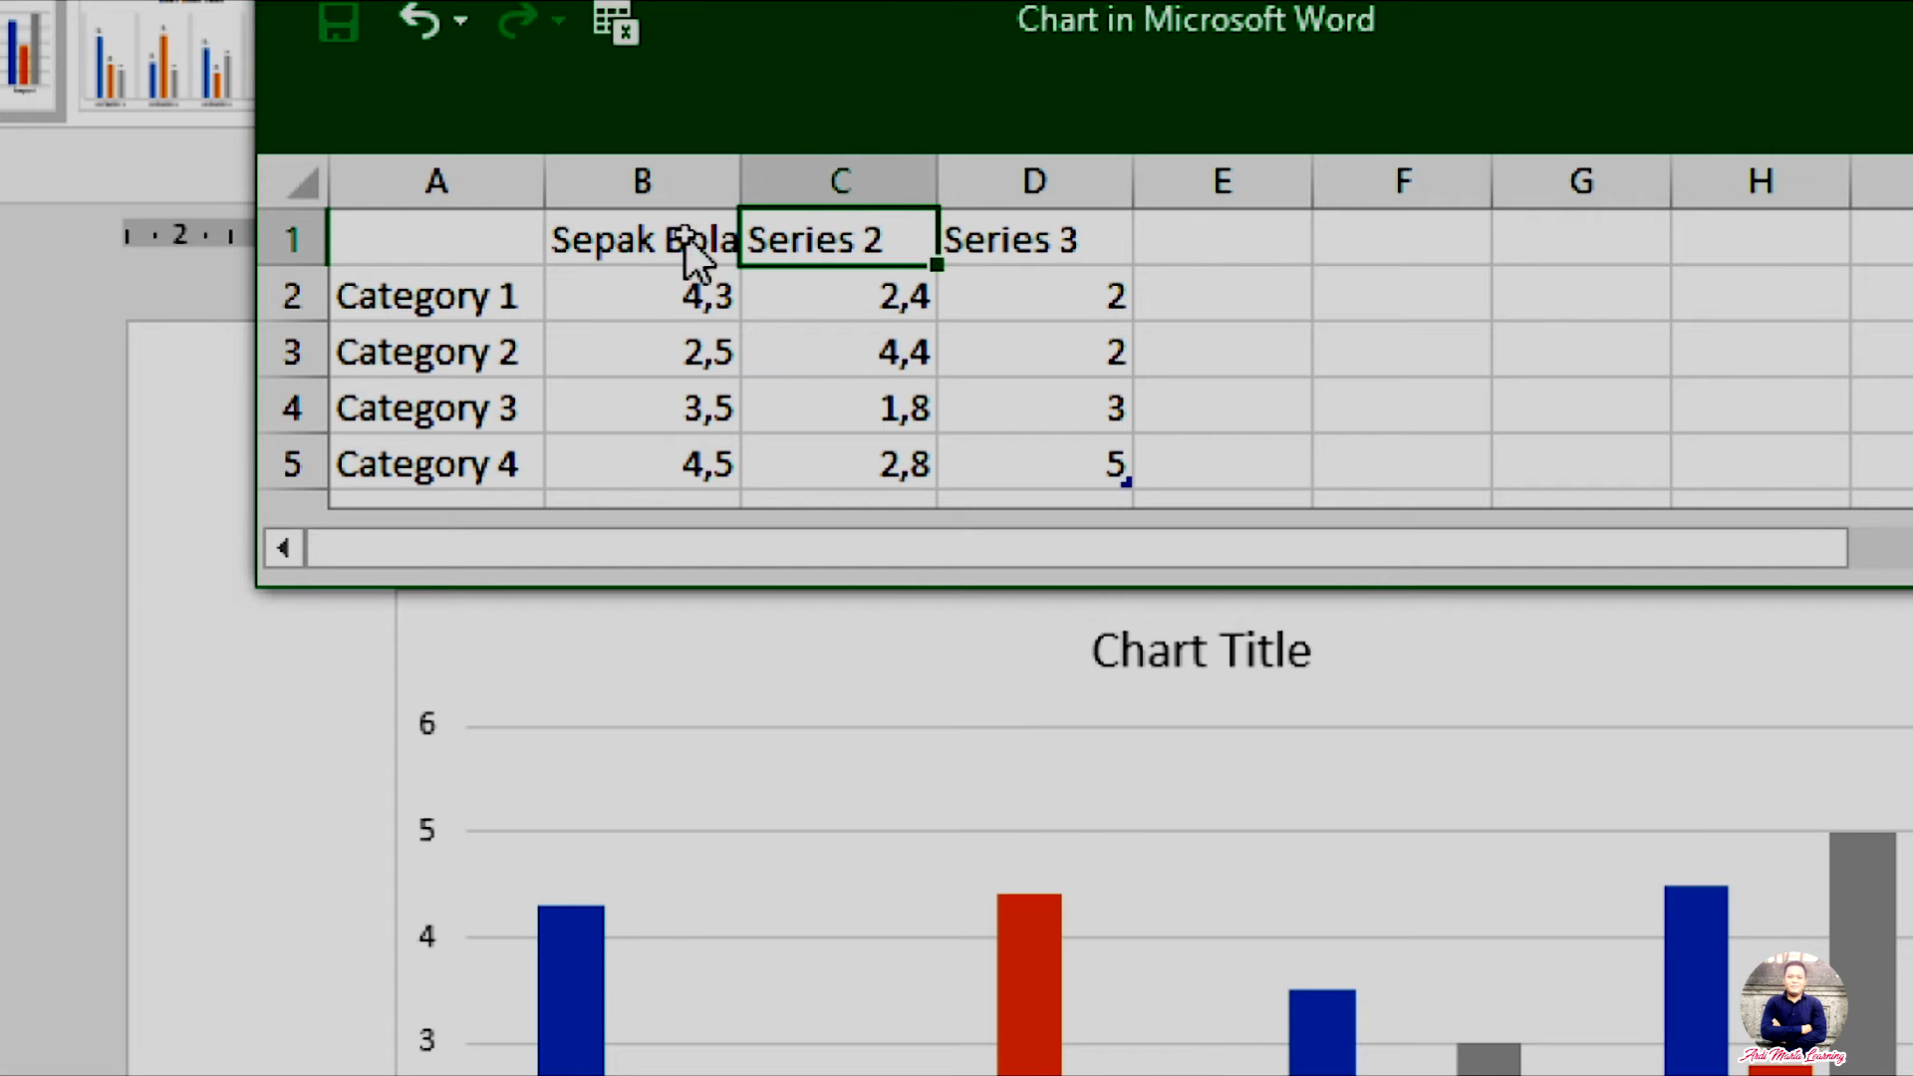
{"action": "type", "text": "B"}
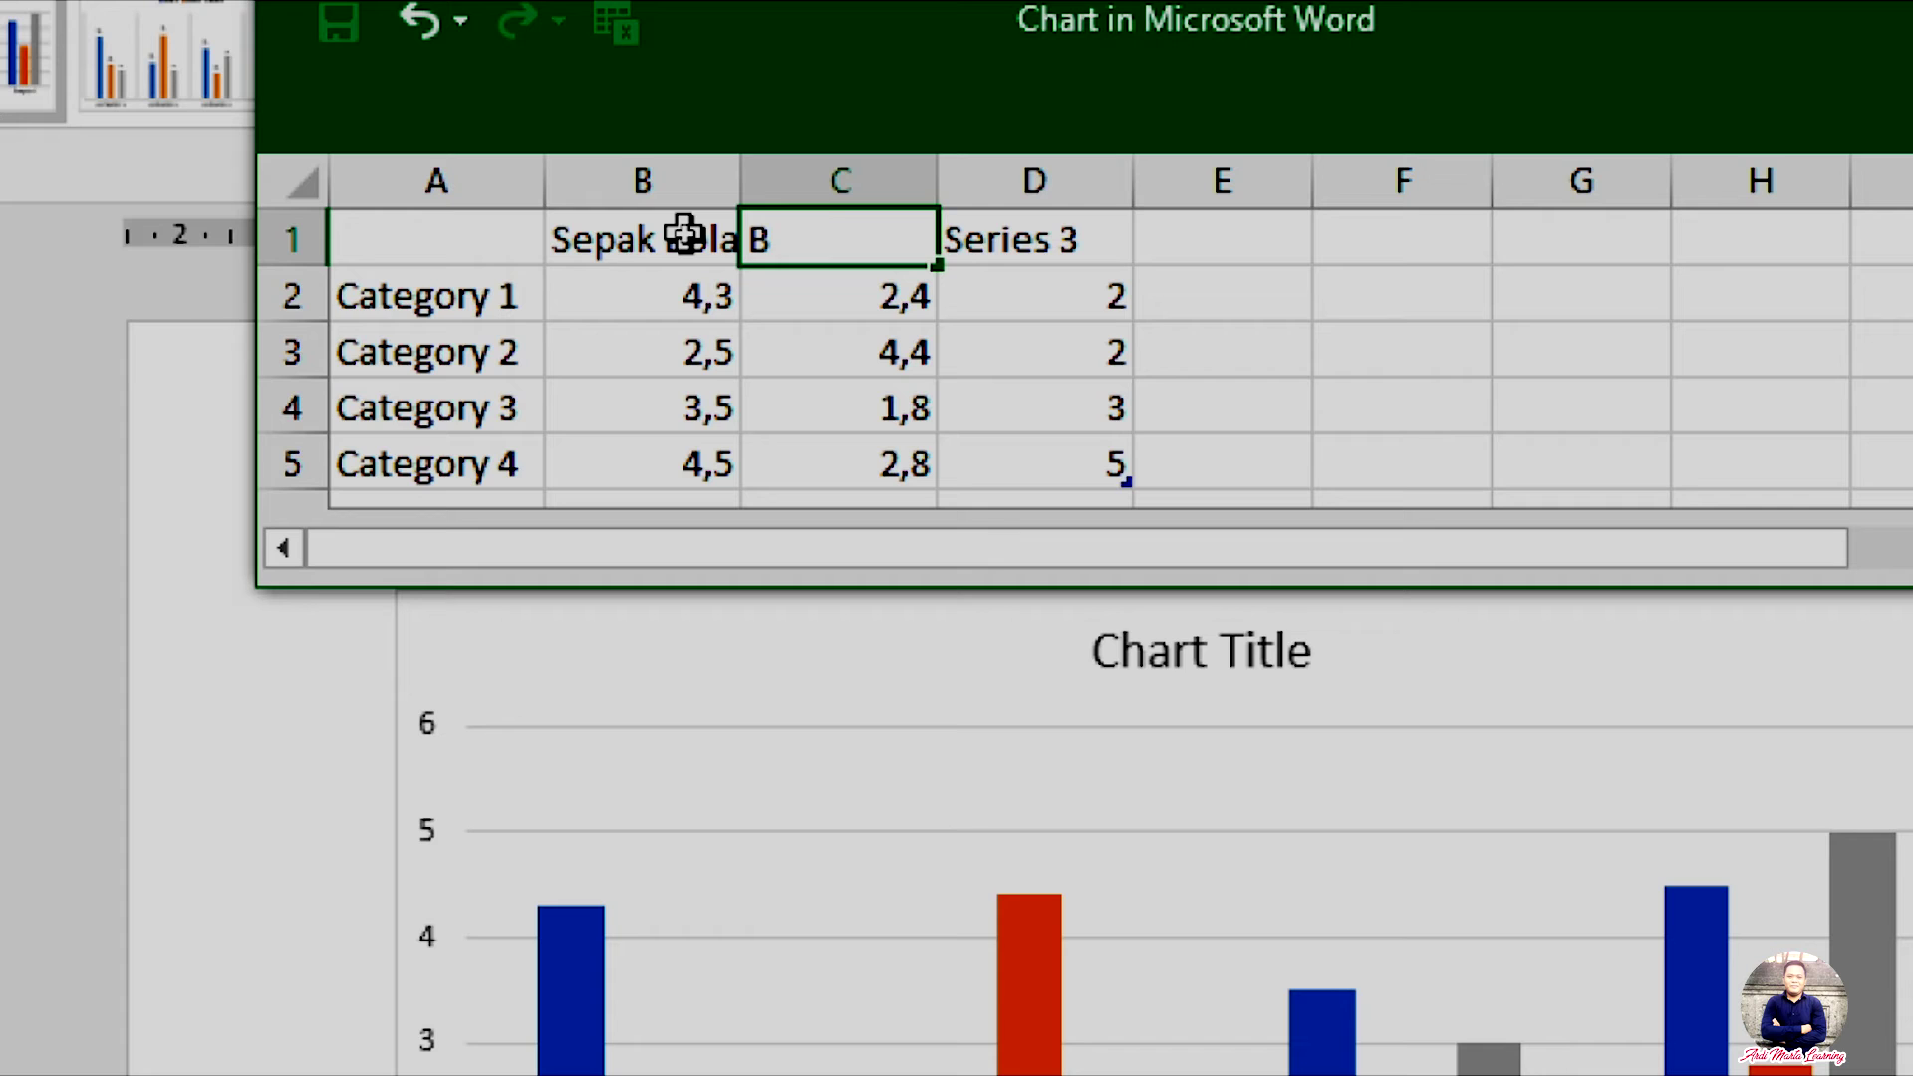
{"action": "type", "text": "asket"}
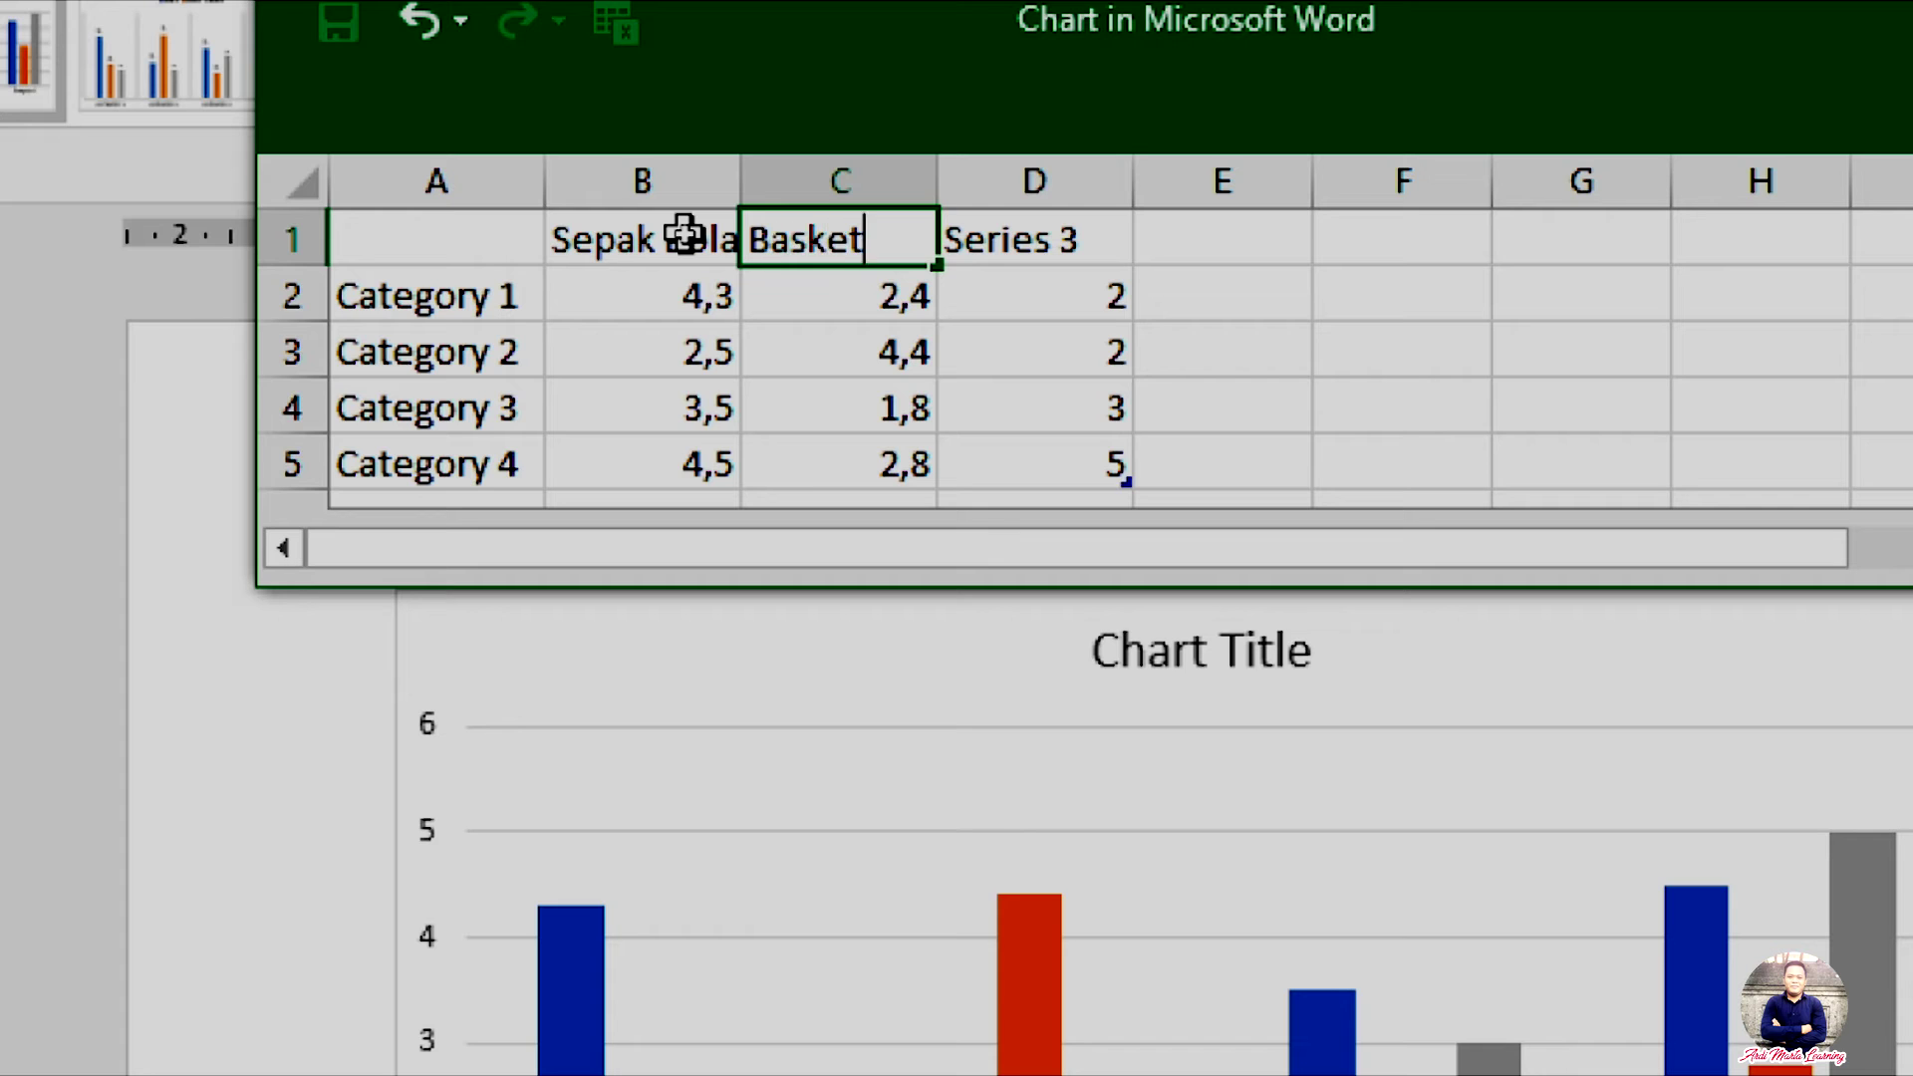
{"action": "key", "text": "Tab"}
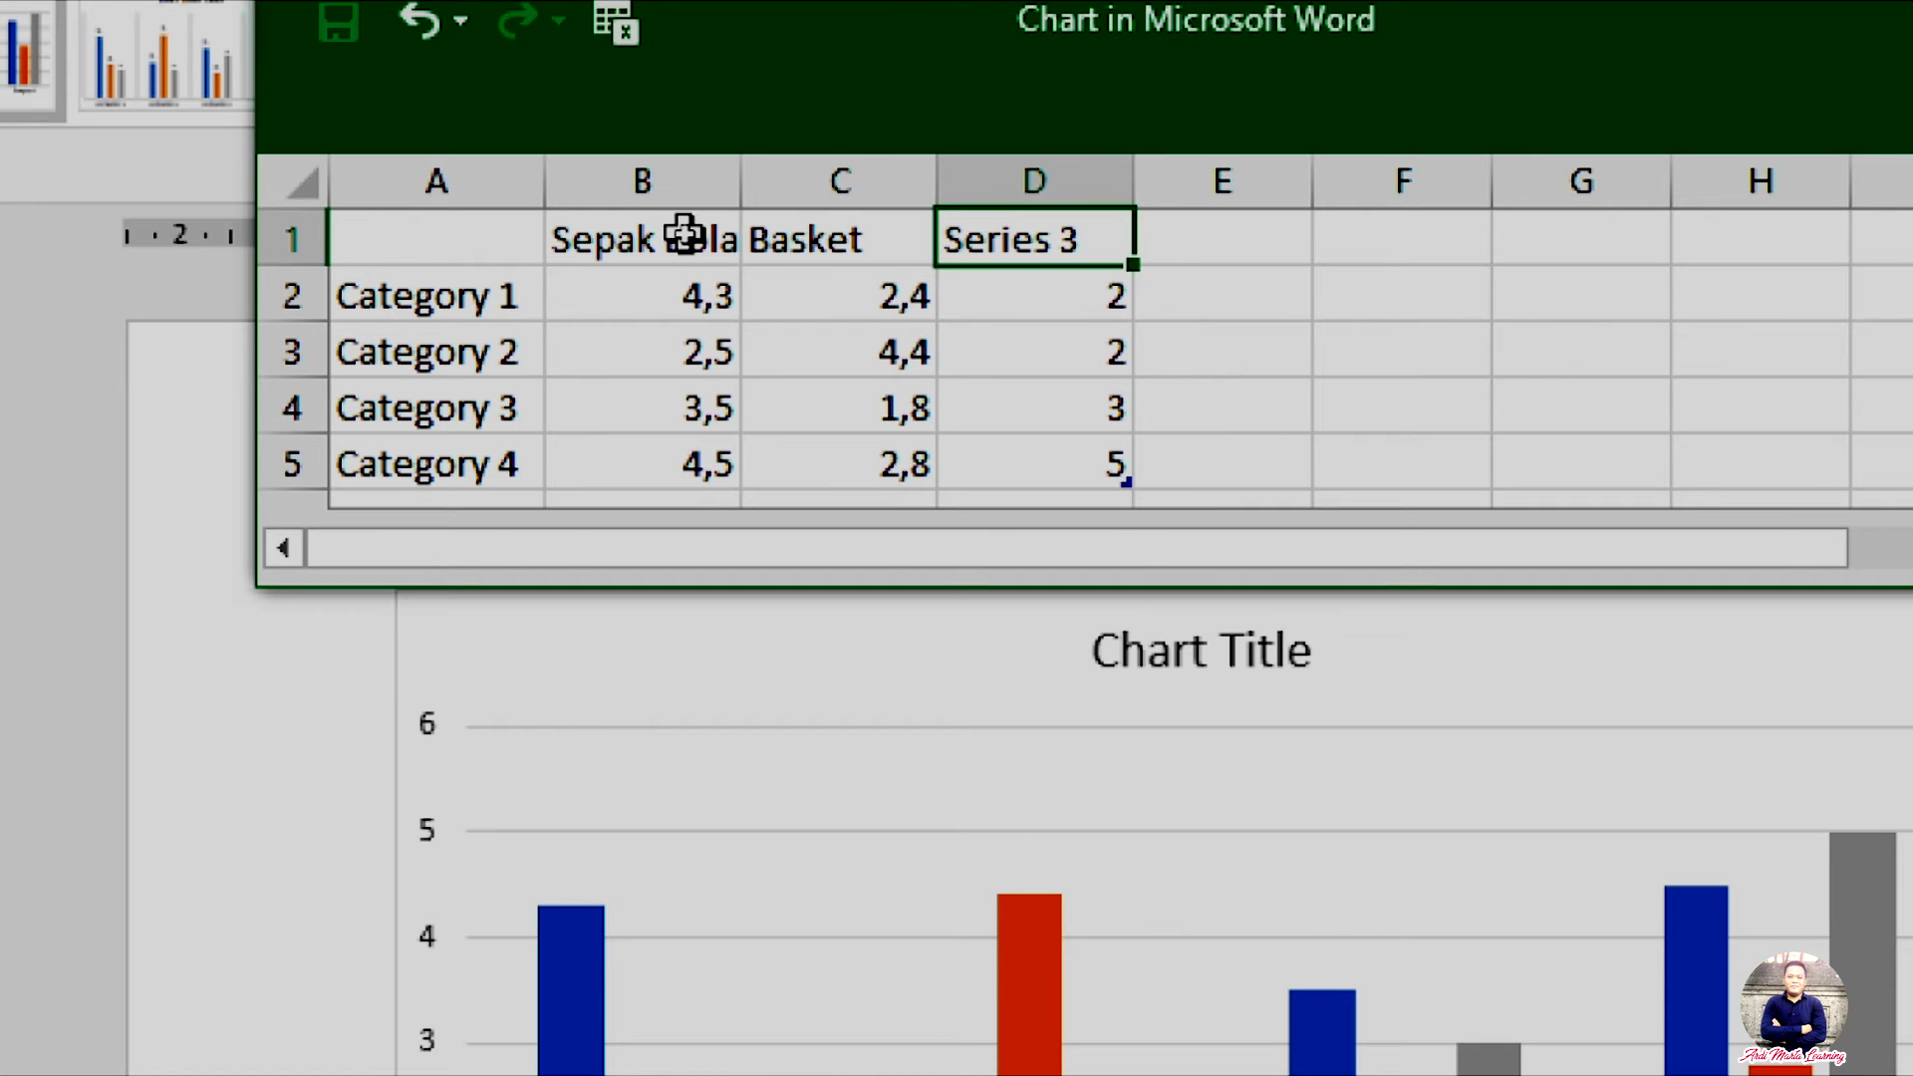
{"action": "type", "text": "Silat"}
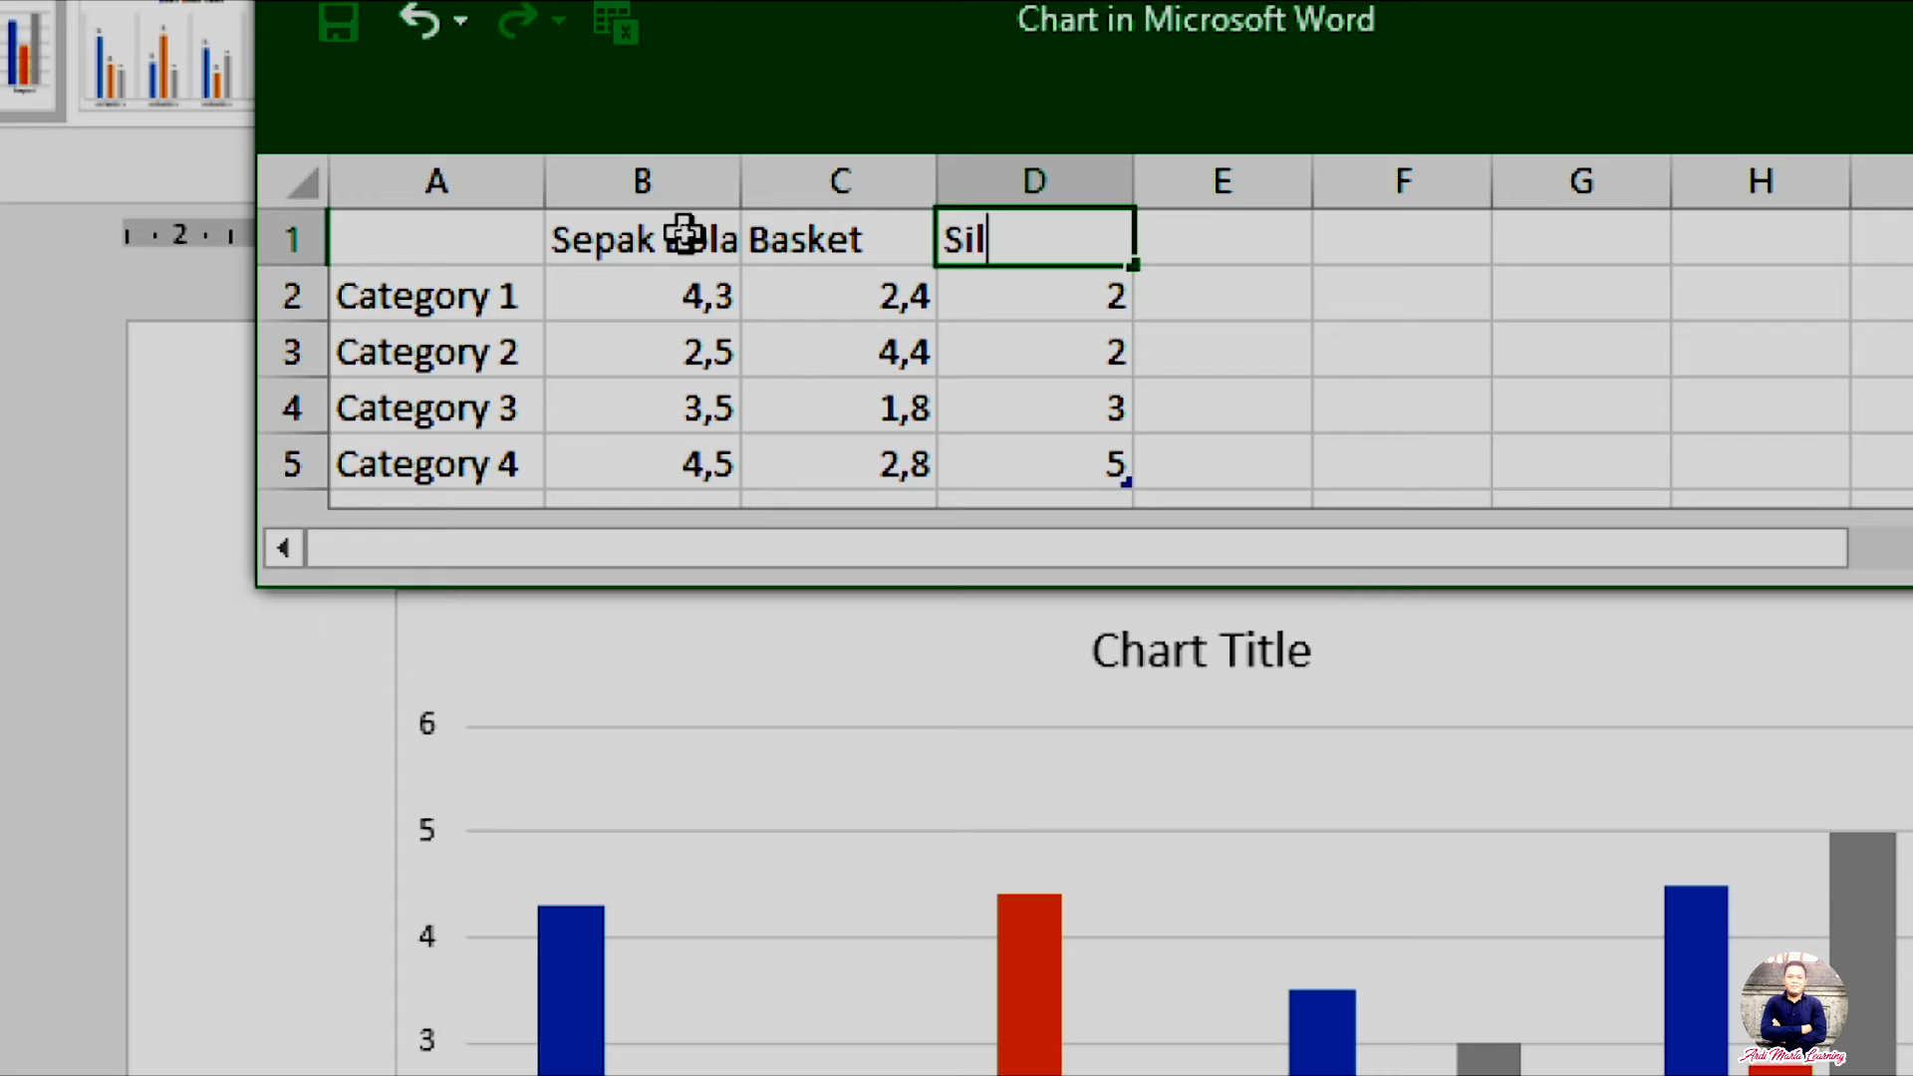
{"action": "key", "text": "Return"}
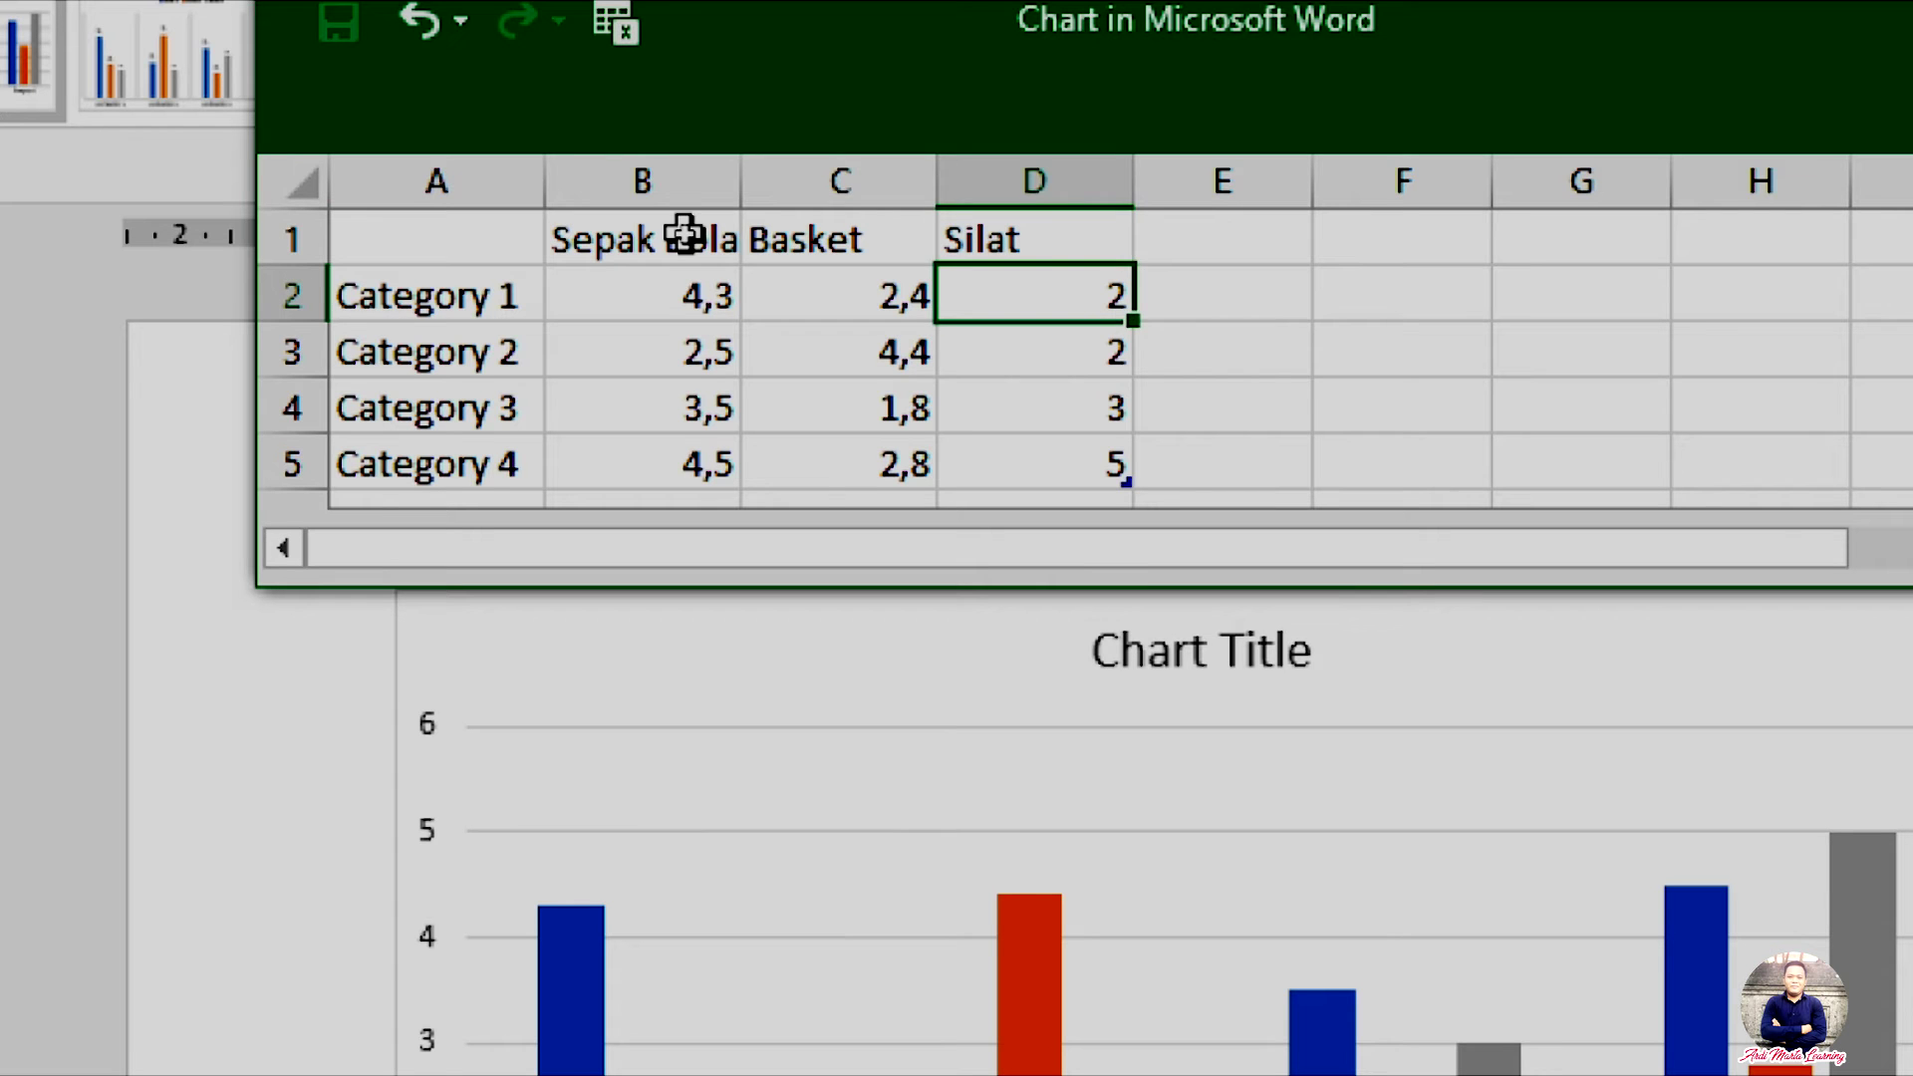
Rename the first three categories in A2 to A4 of the chart data sheet as Kelas X, Kelas XI and Kelas XII
{"action": "key", "text": "Left"}
{"action": "key", "text": "Left"}
{"action": "key", "text": "Left"}
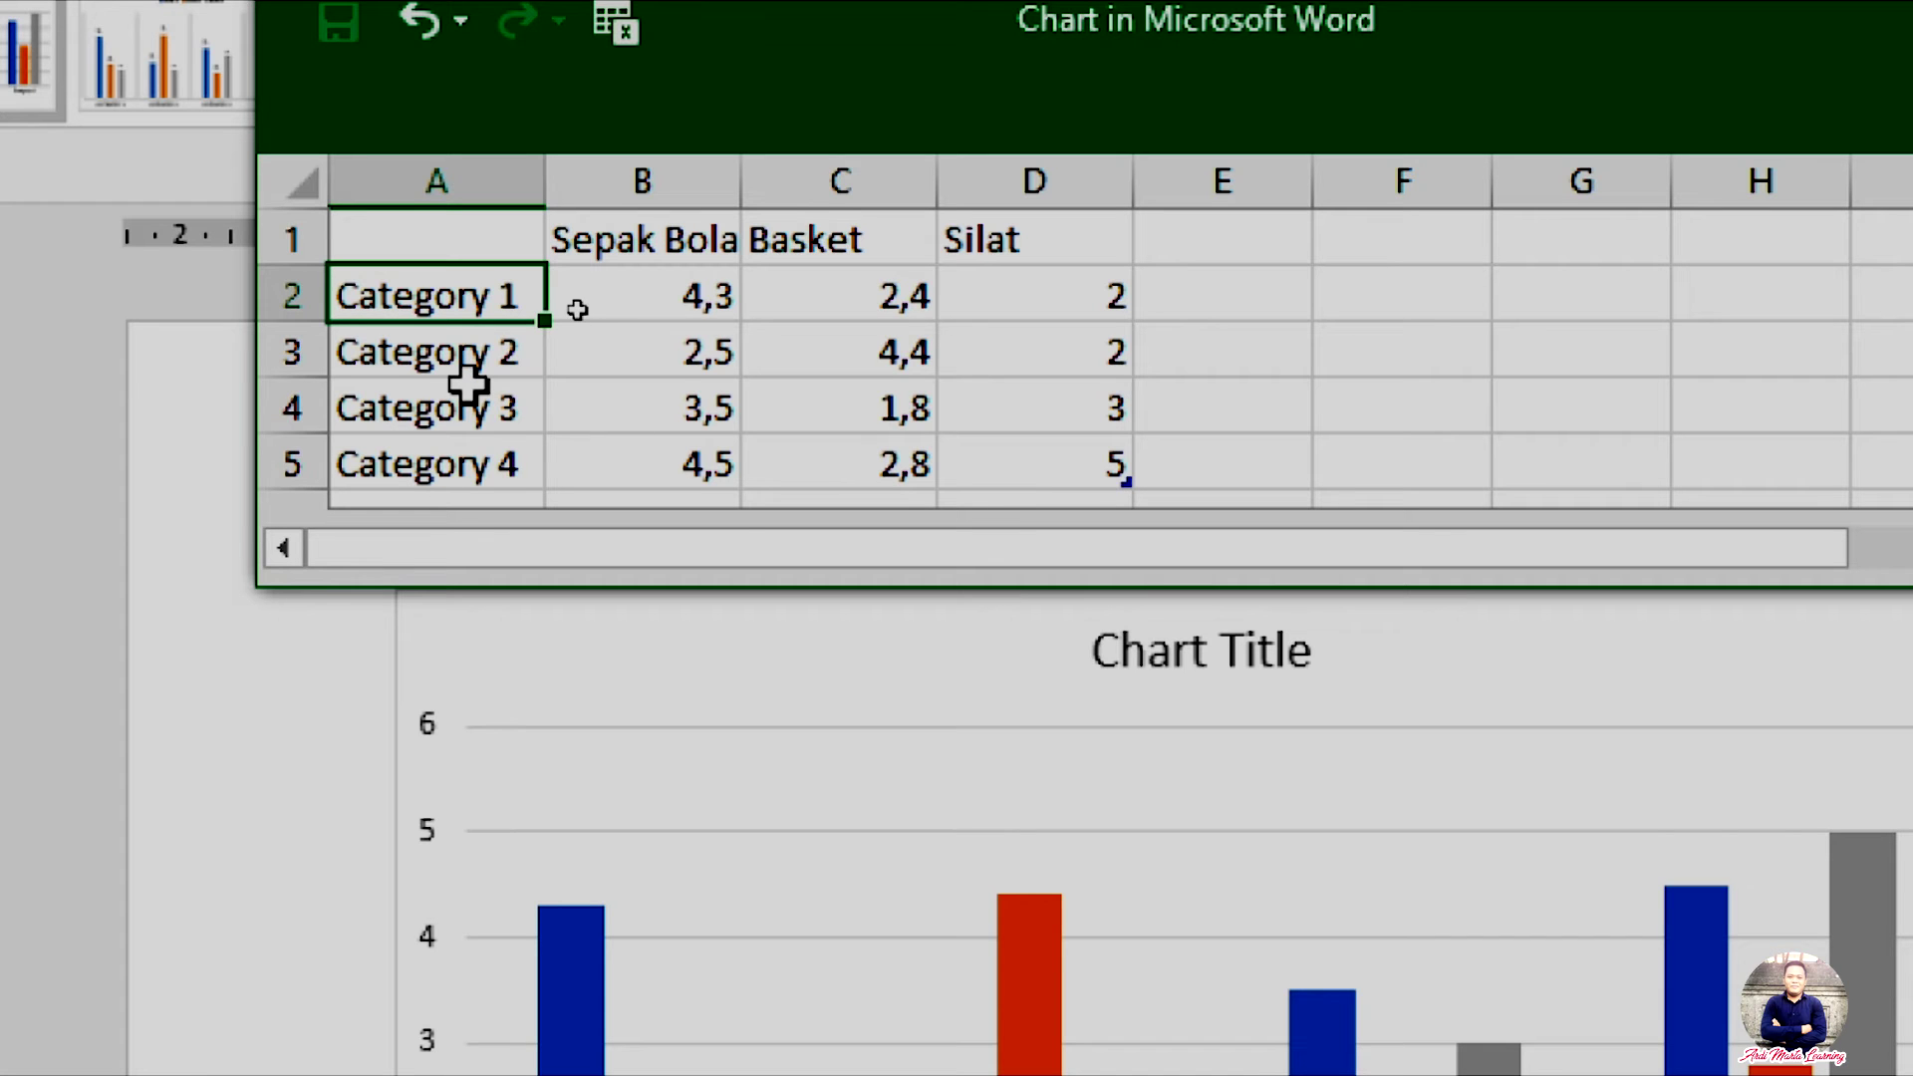
{"action": "type", "text": "Kelas "}
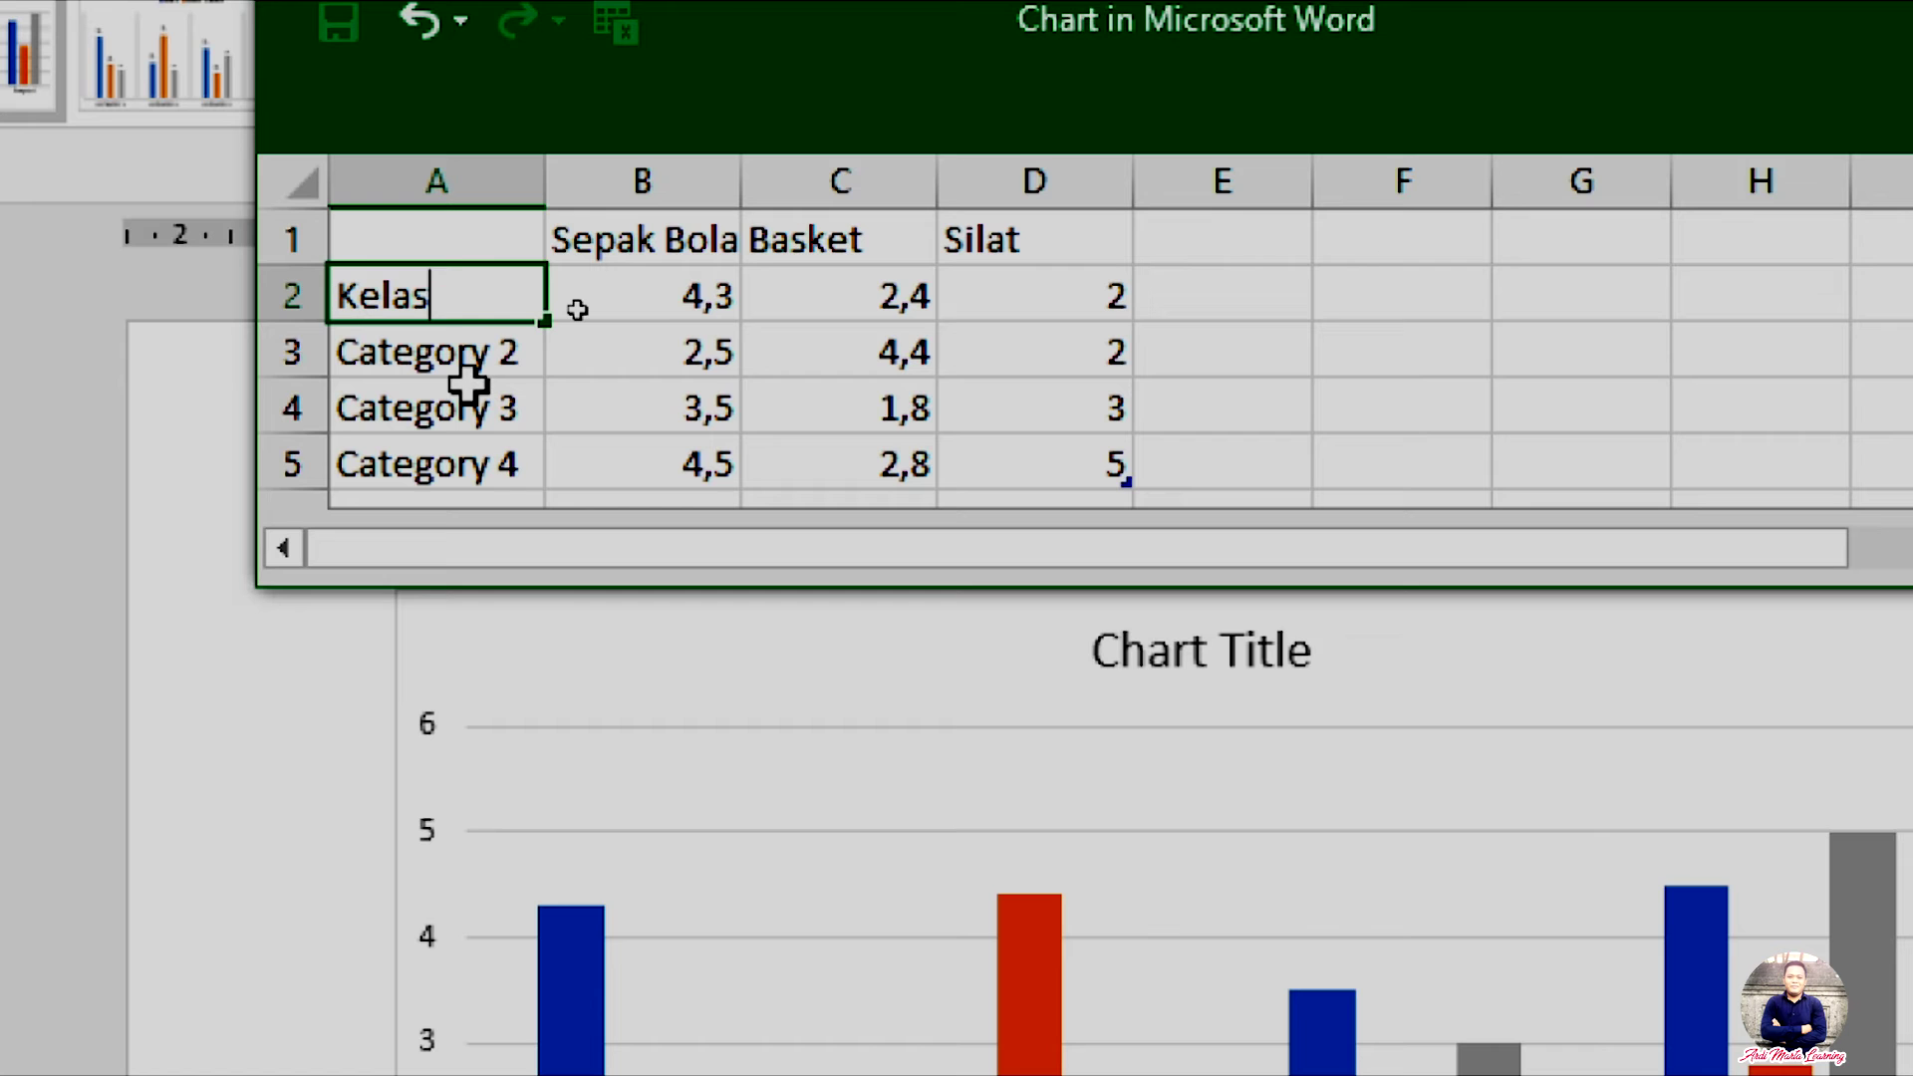
{"action": "type", "text": "X"}
{"action": "key", "text": "Return"}
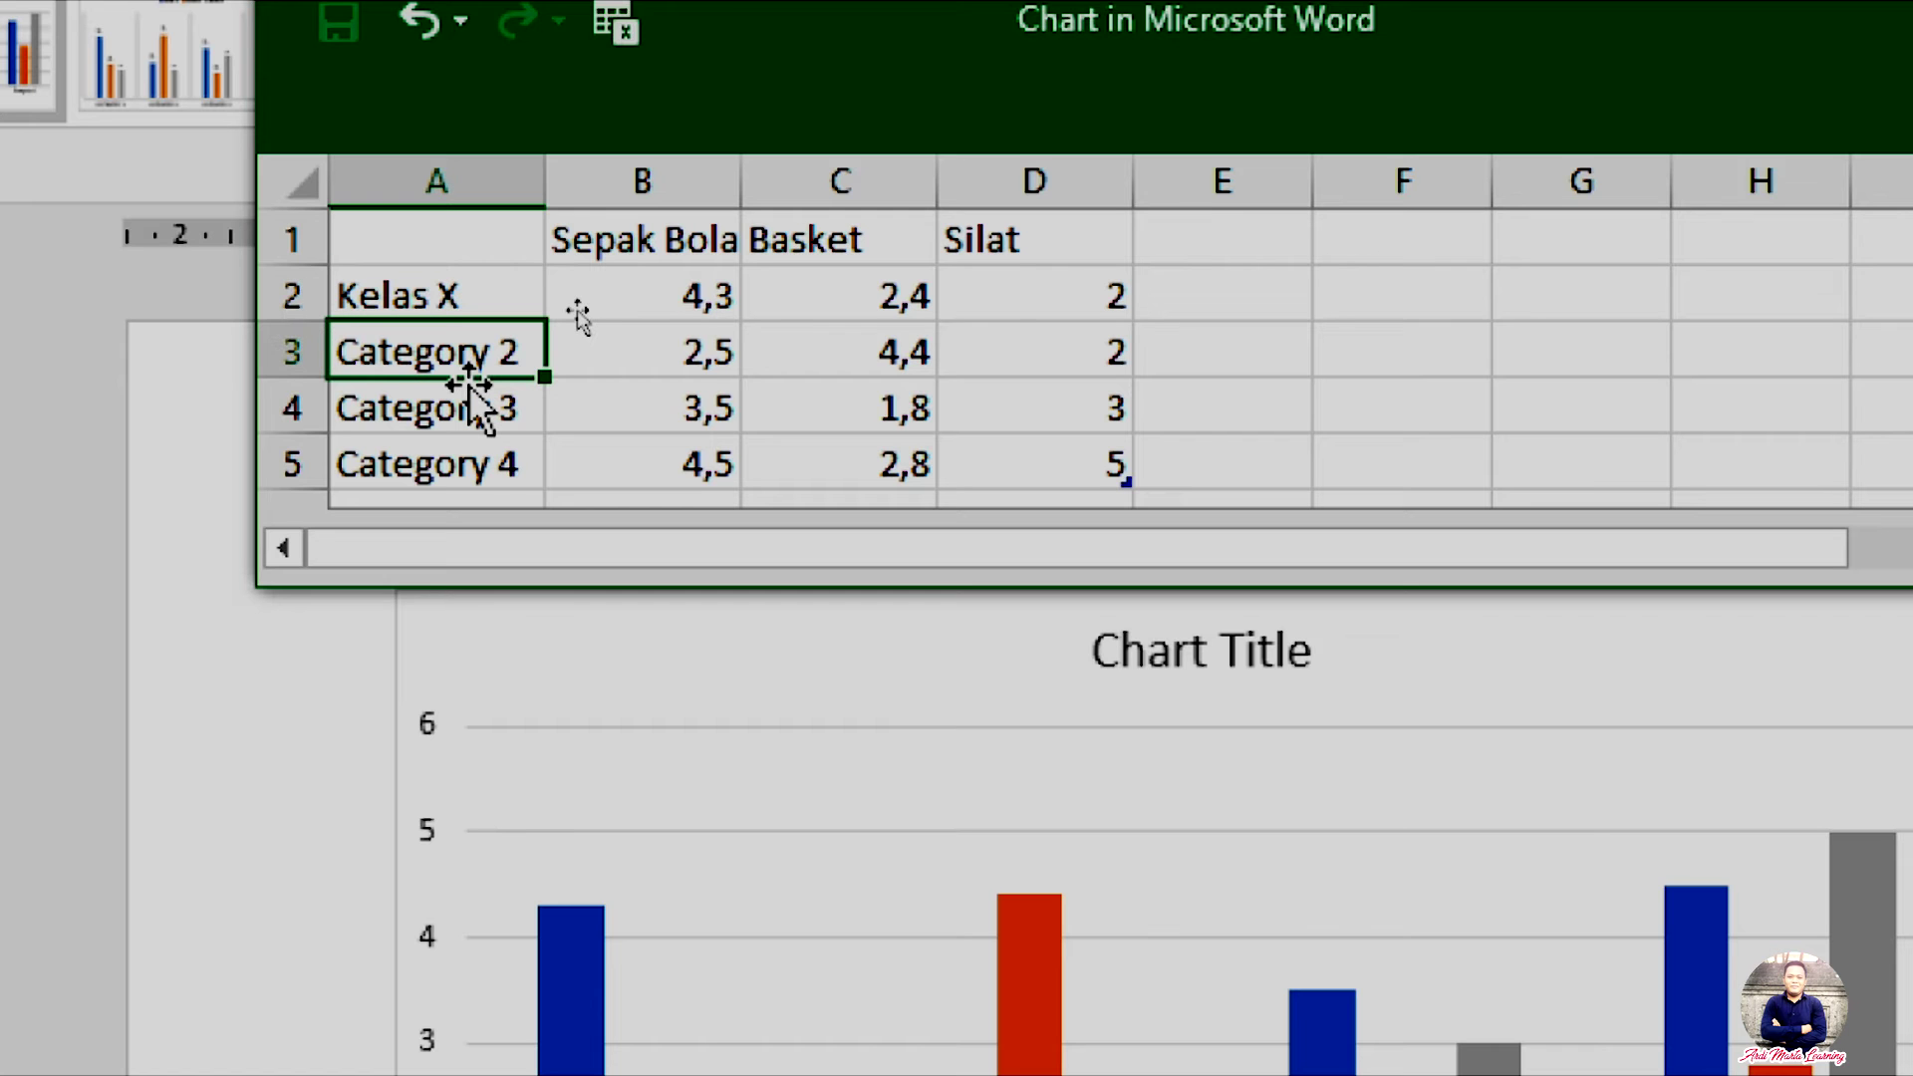
{"action": "type", "text": "Kelas "}
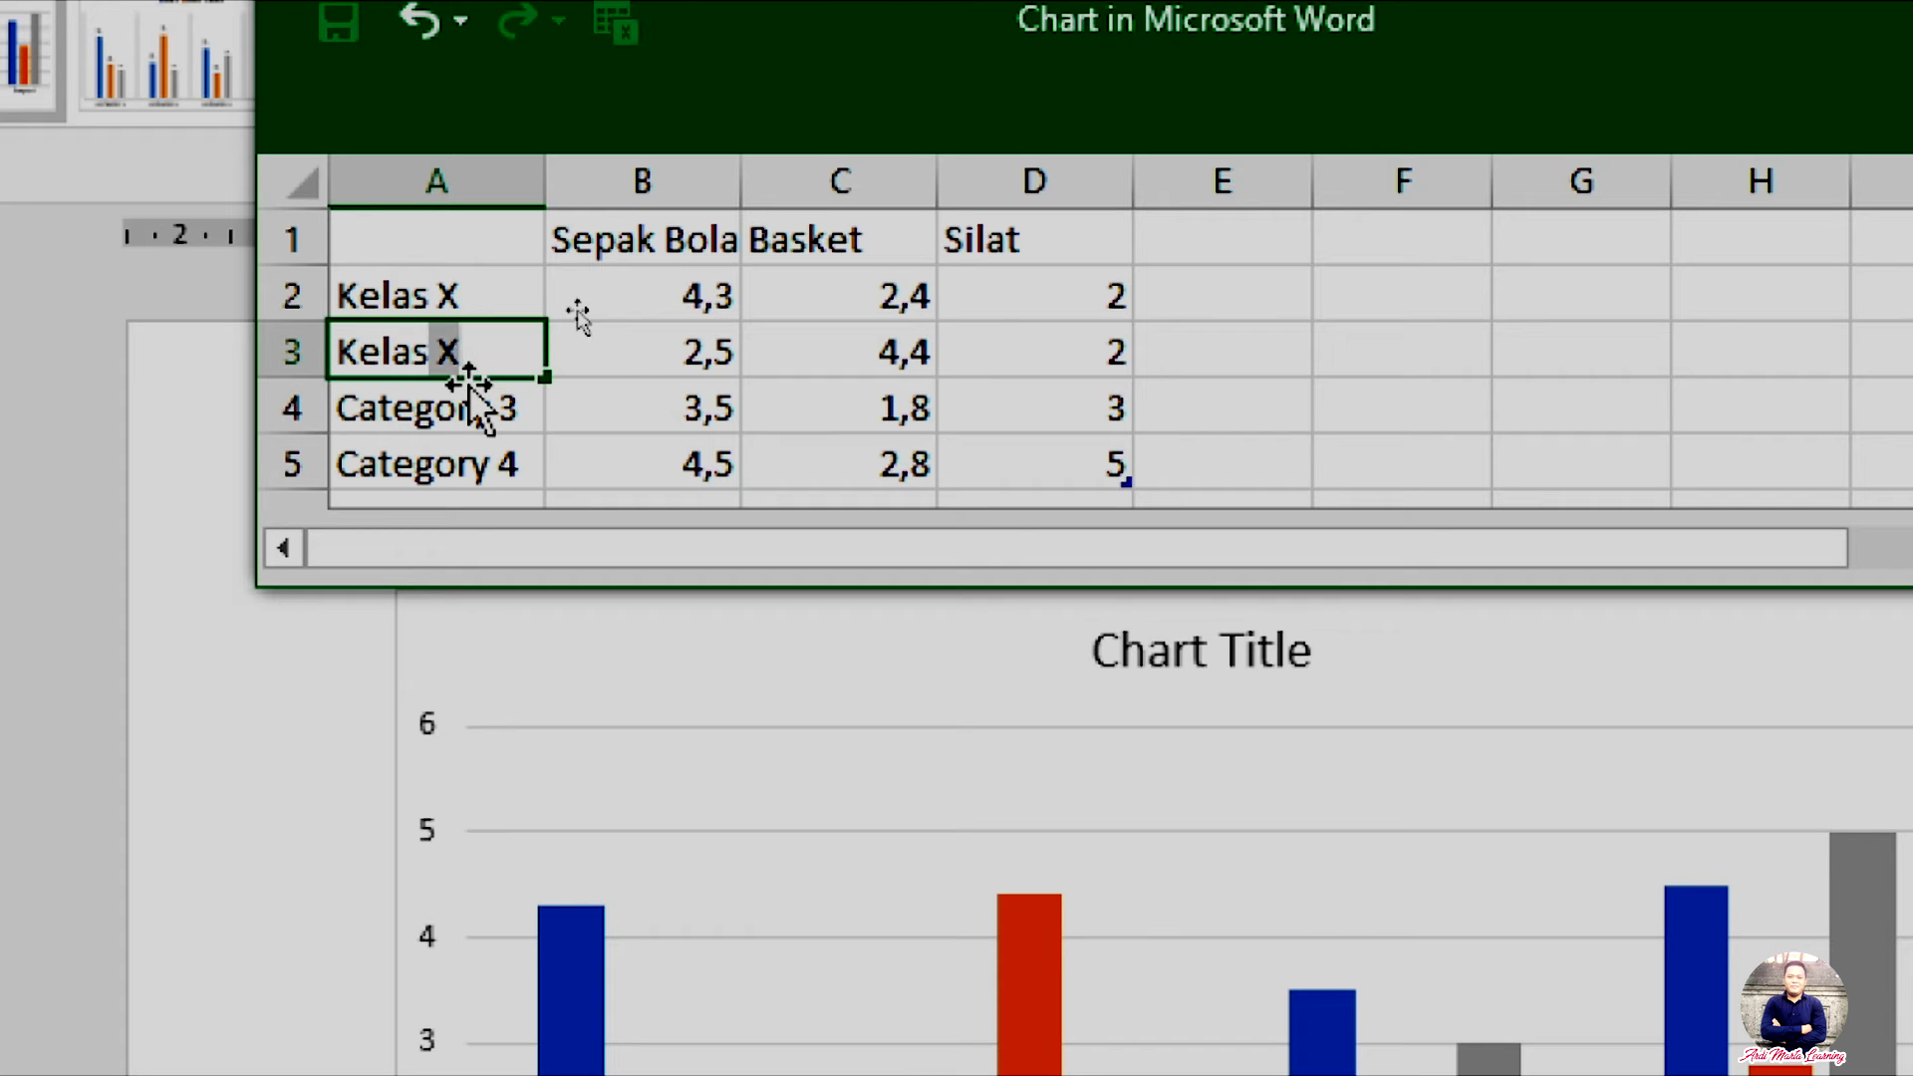
{"action": "type", "text": "XI"}
{"action": "key", "text": "Return"}
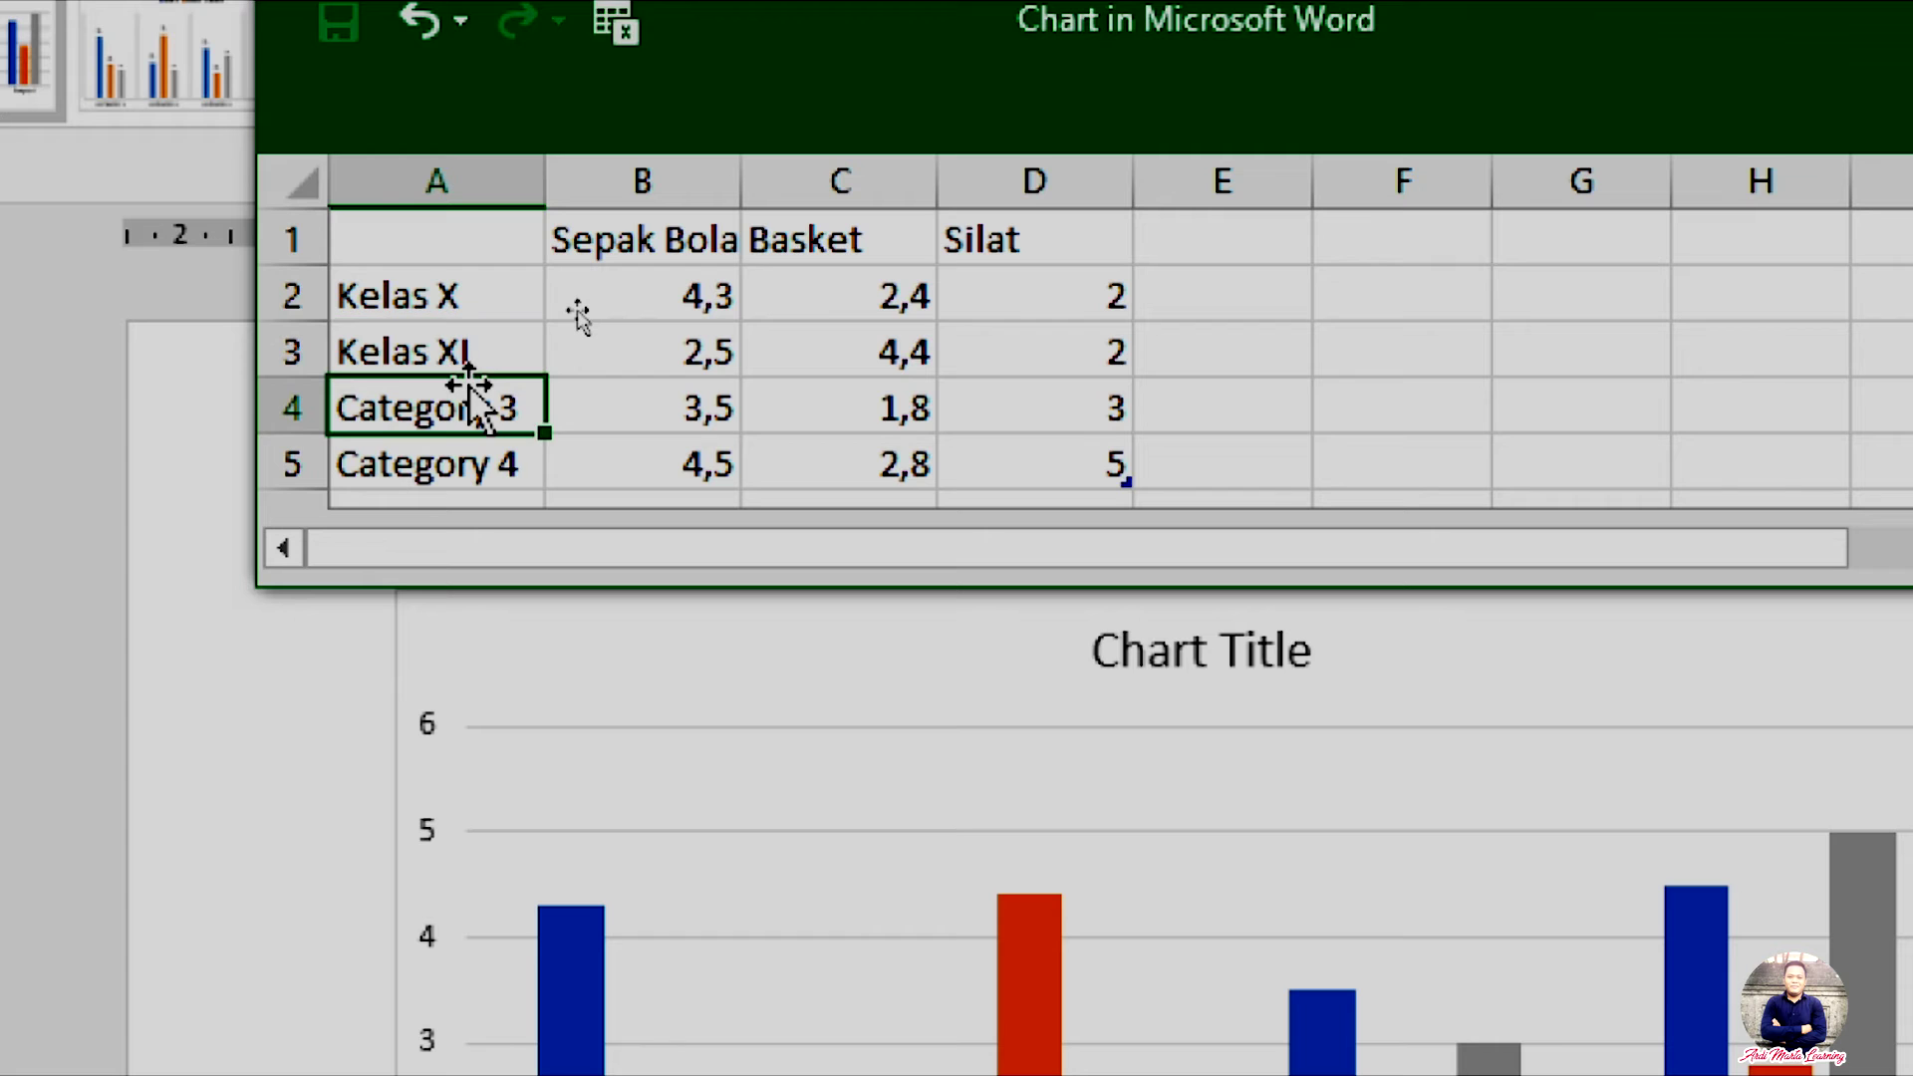
{"action": "type", "text": "Ke"}
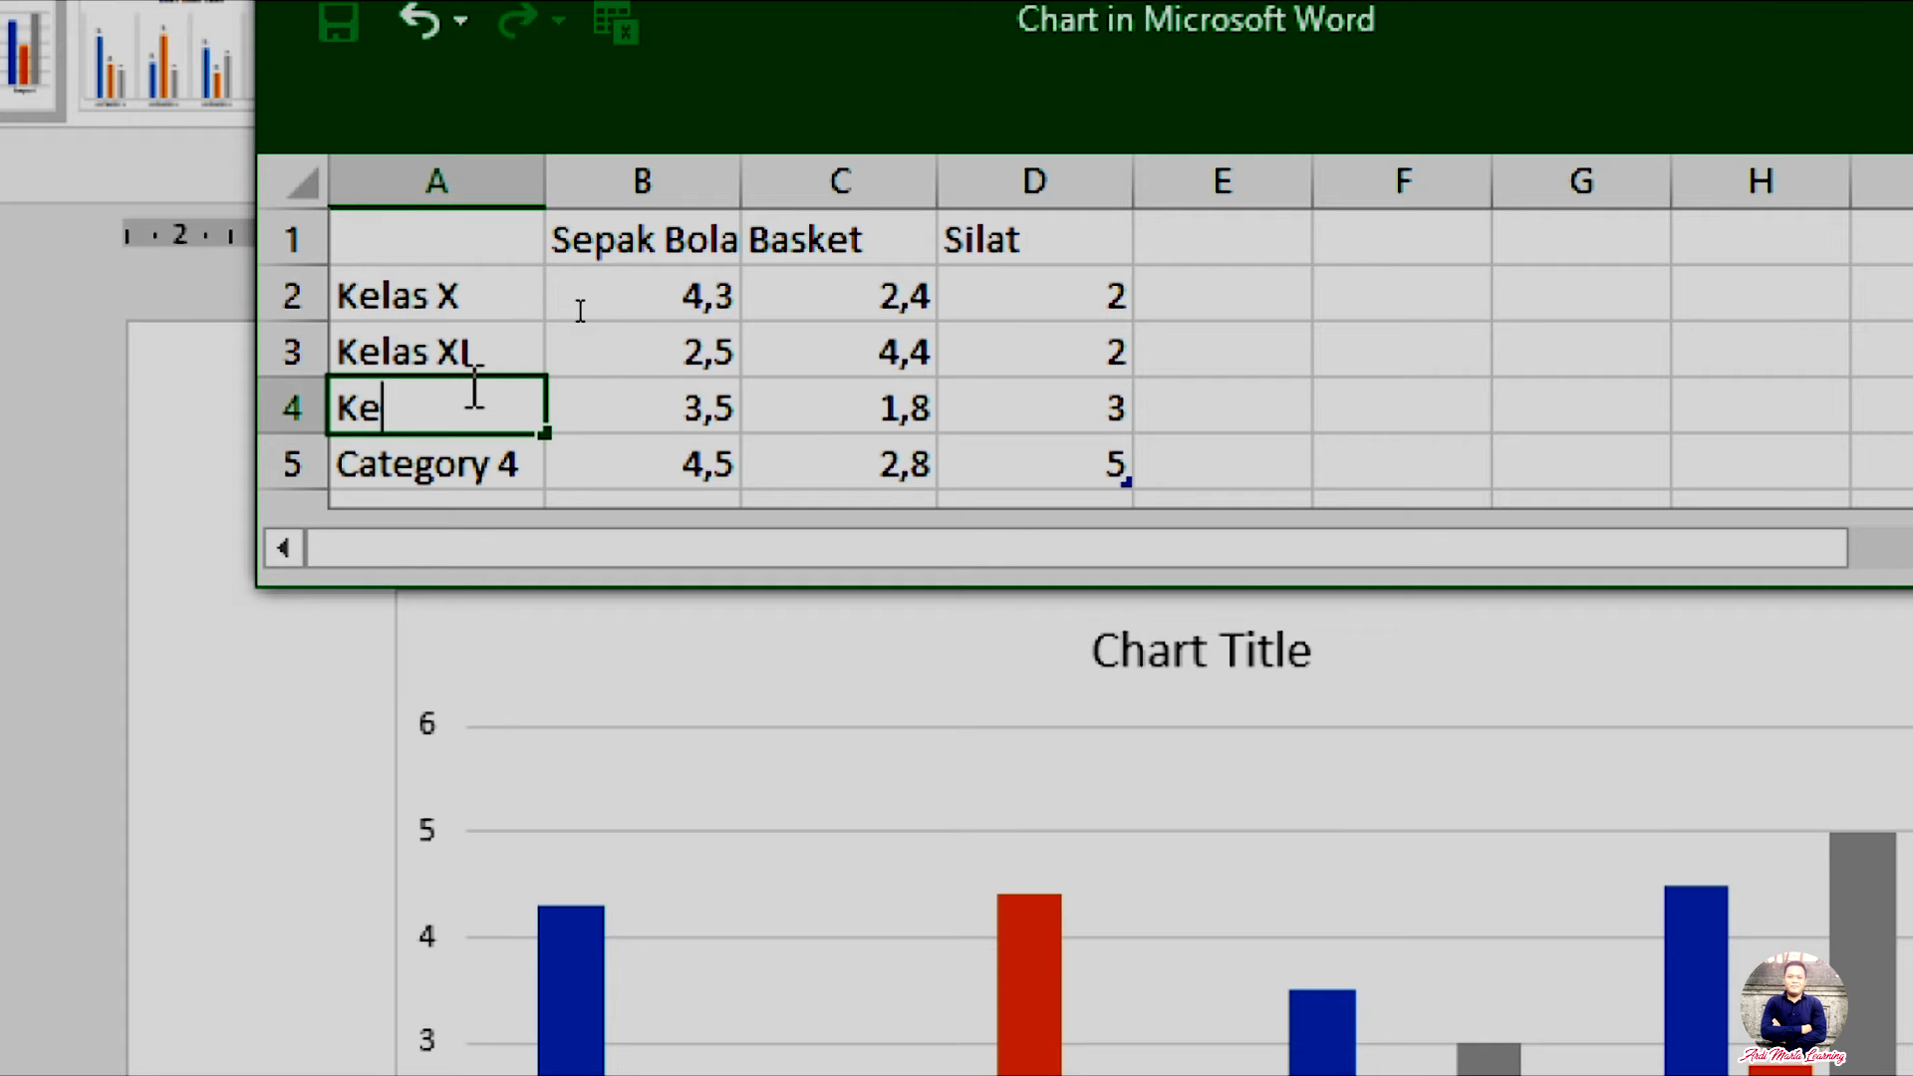
{"action": "type", "text": "las XII"}
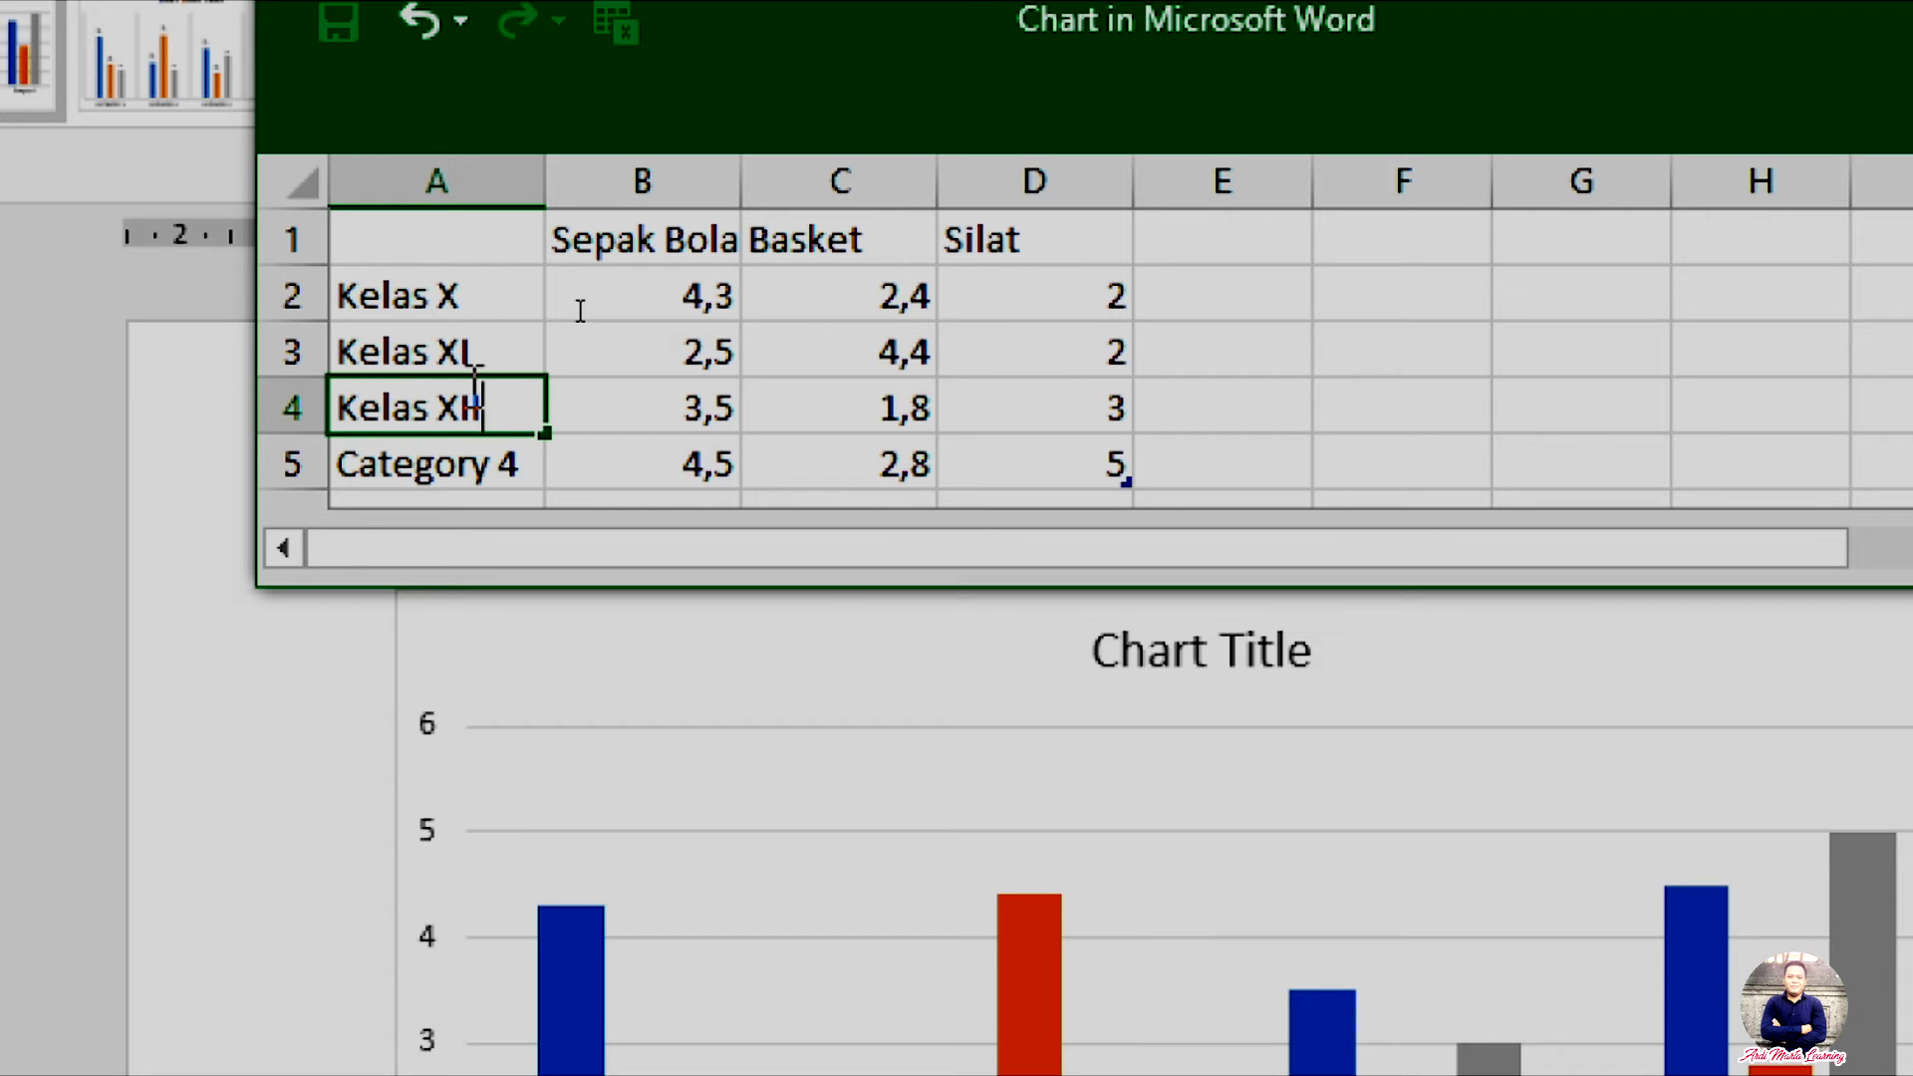
{"action": "type", "text": "I"}
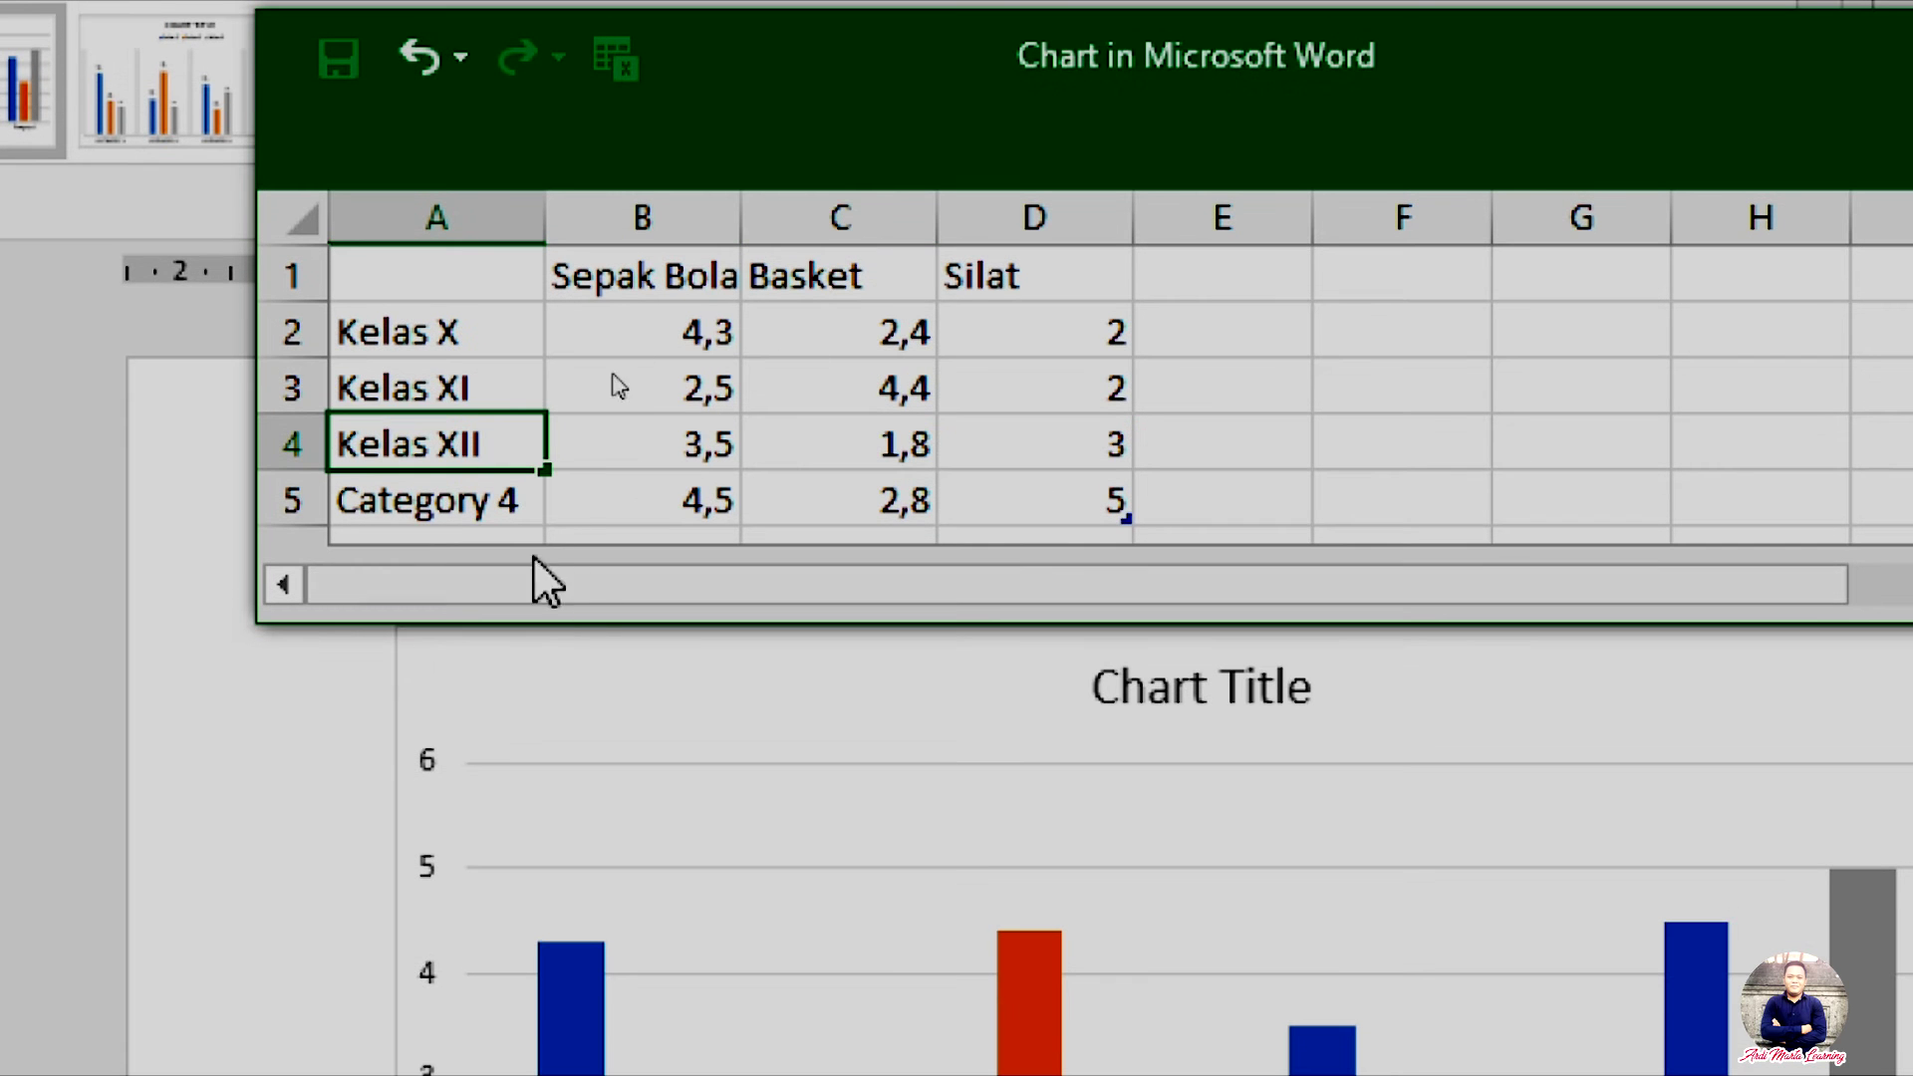
{"action": "left_click", "coordinate": [634, 445]}
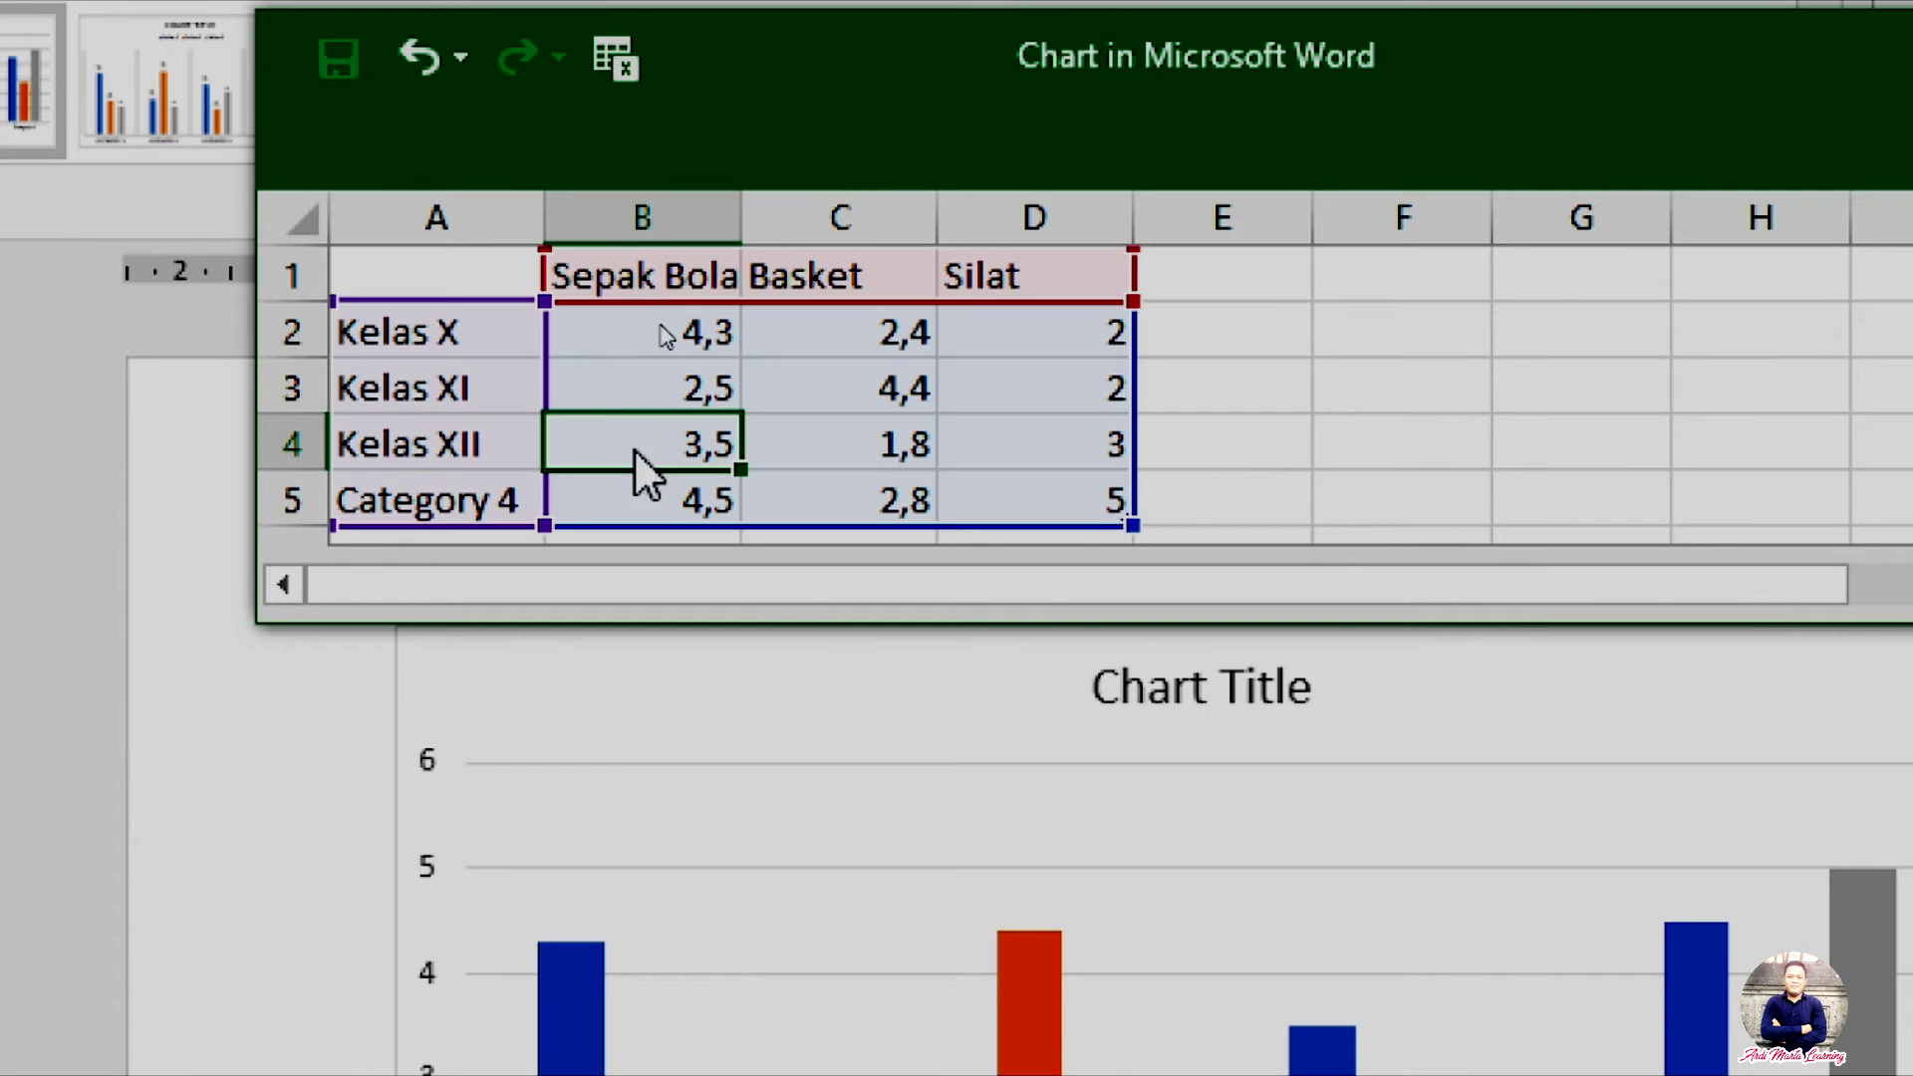
{"action": "left_click", "coordinate": [643, 271]}
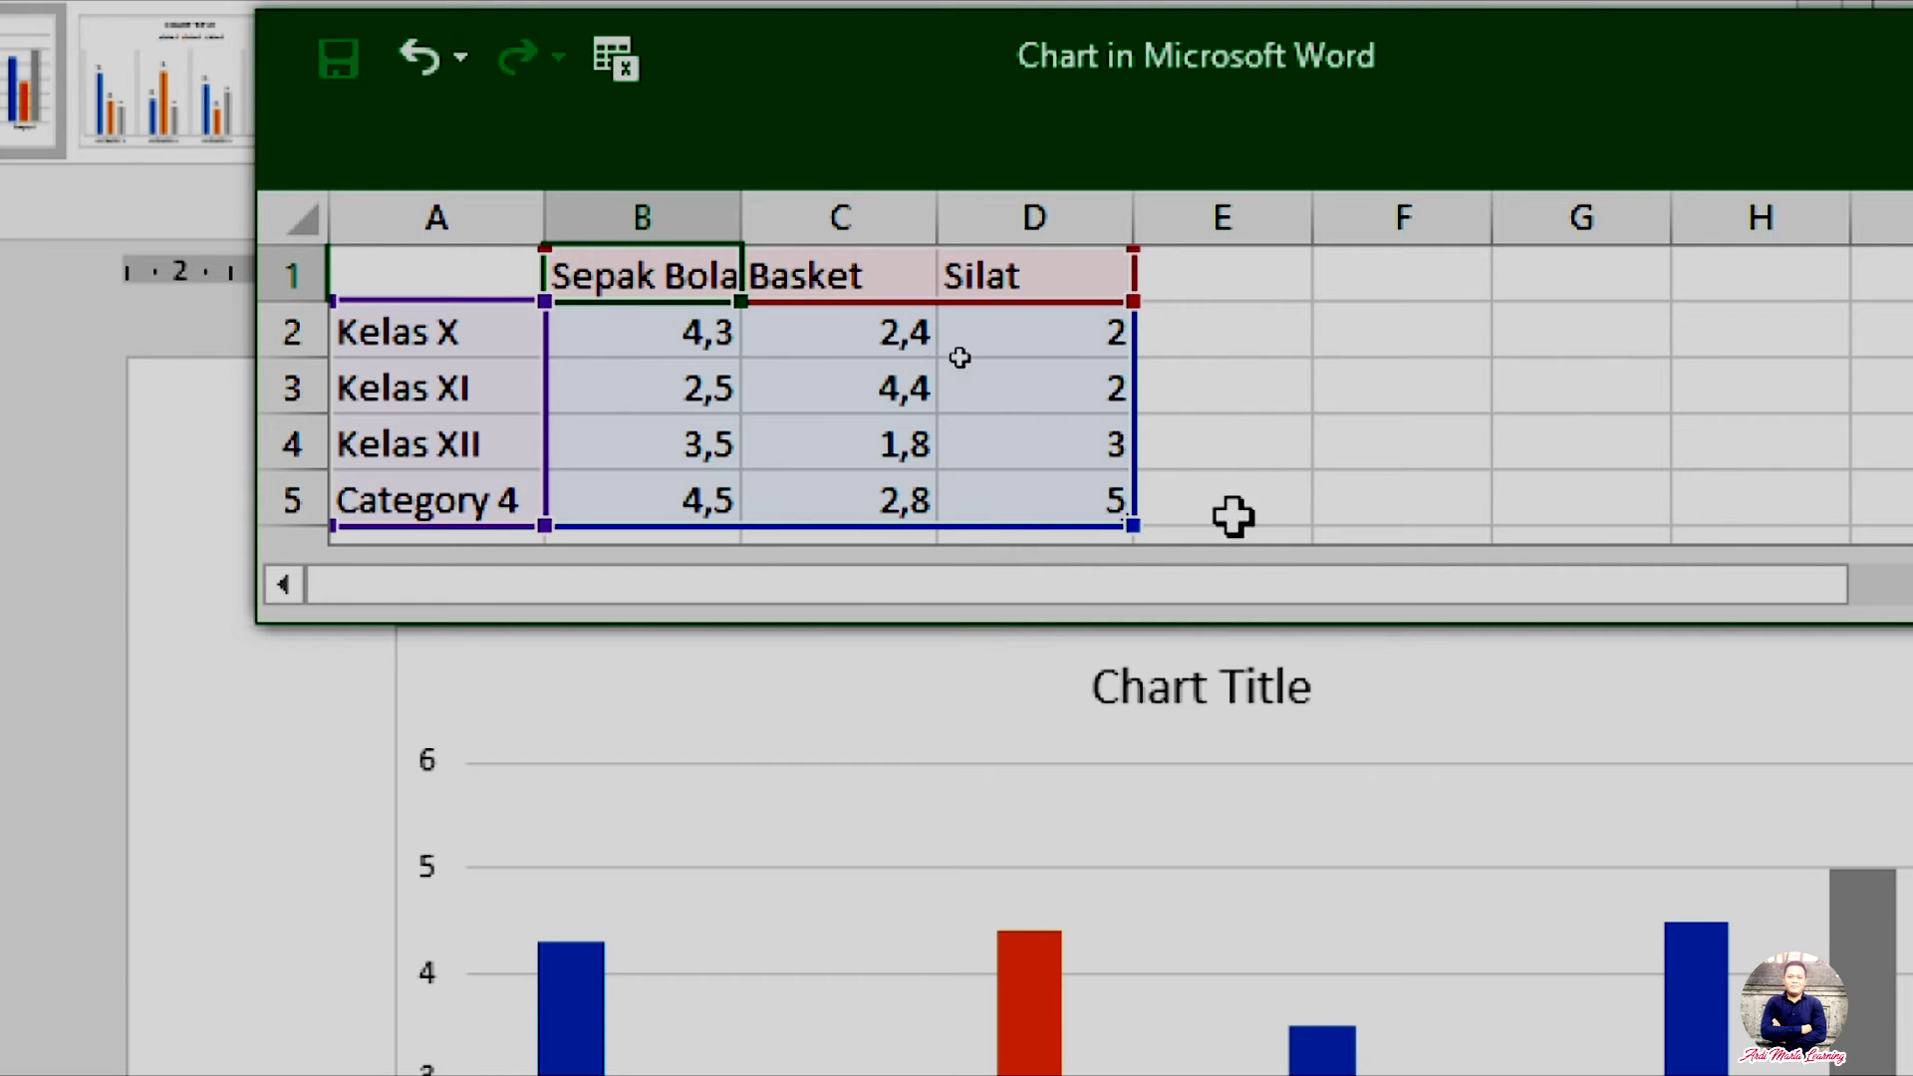
{"action": "left_click", "coordinate": [1228, 512]}
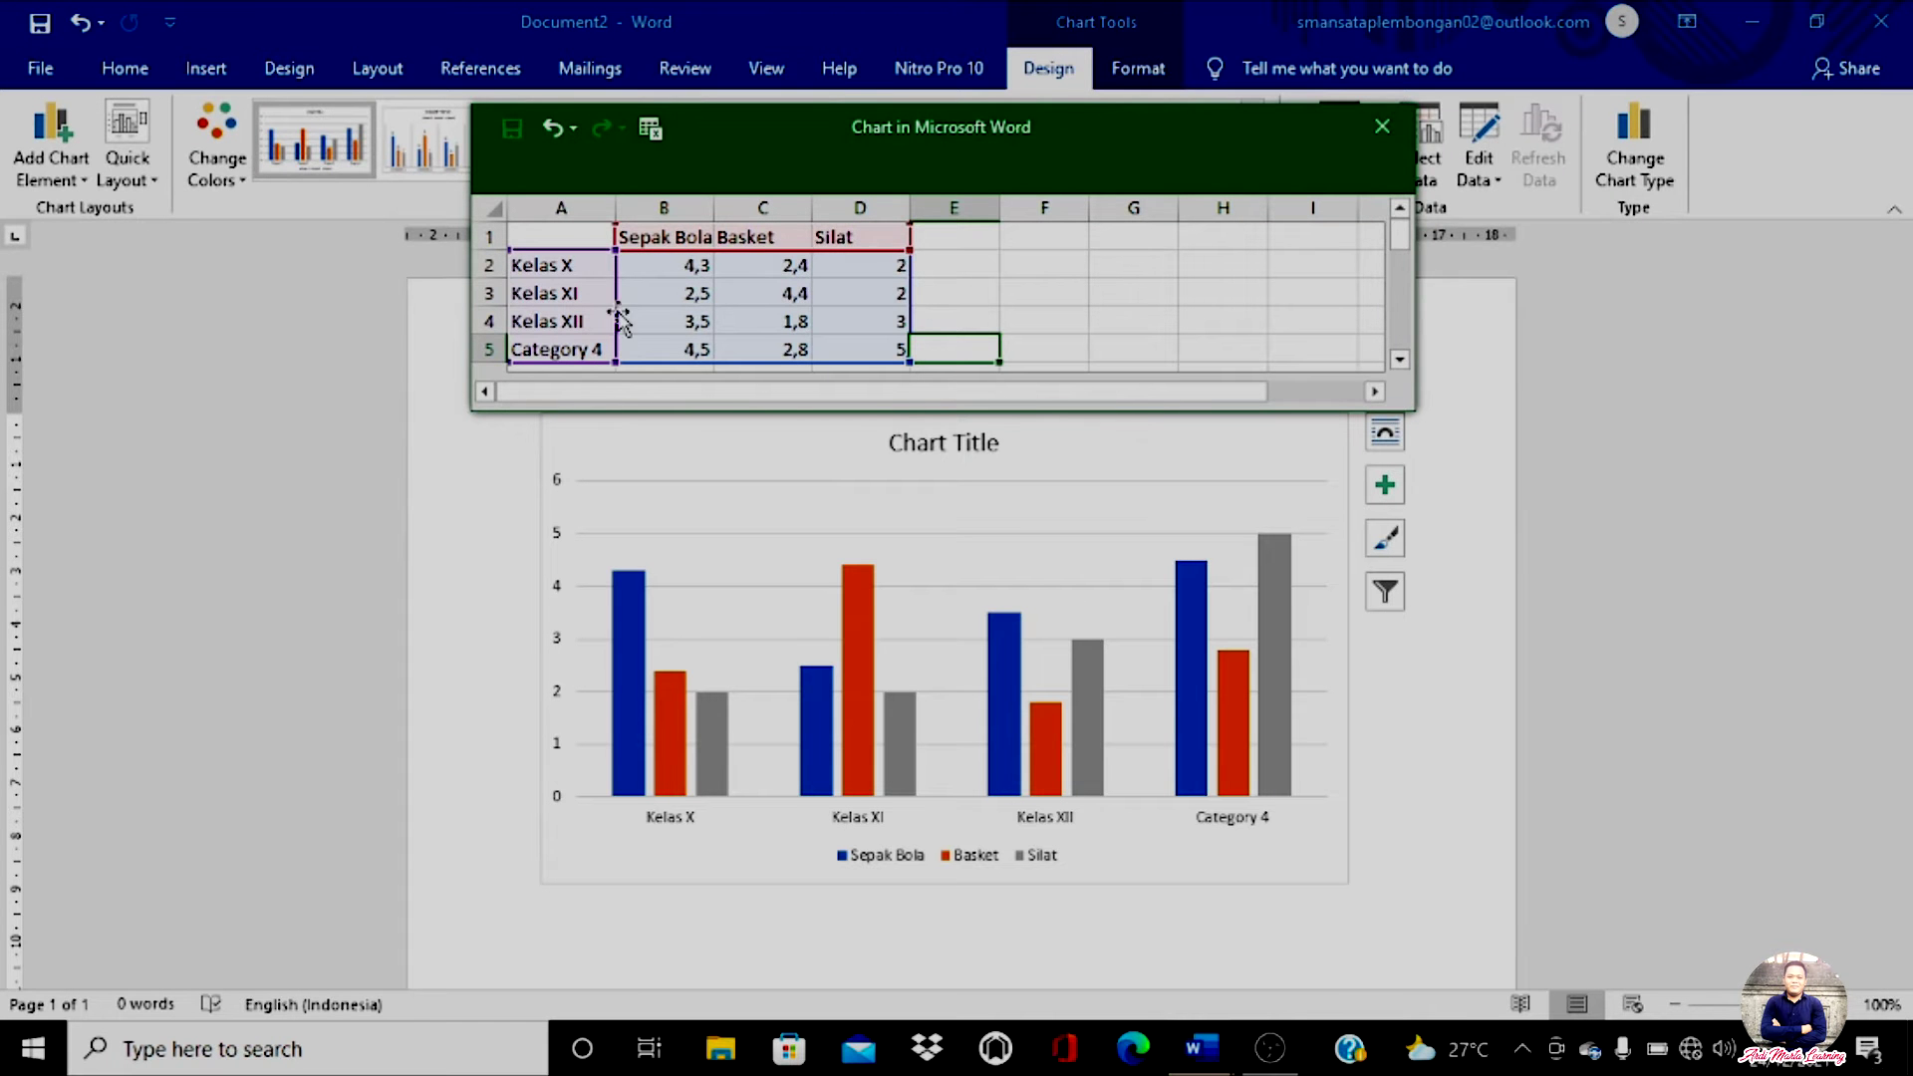
{"action": "left_click", "coordinate": [657, 236]}
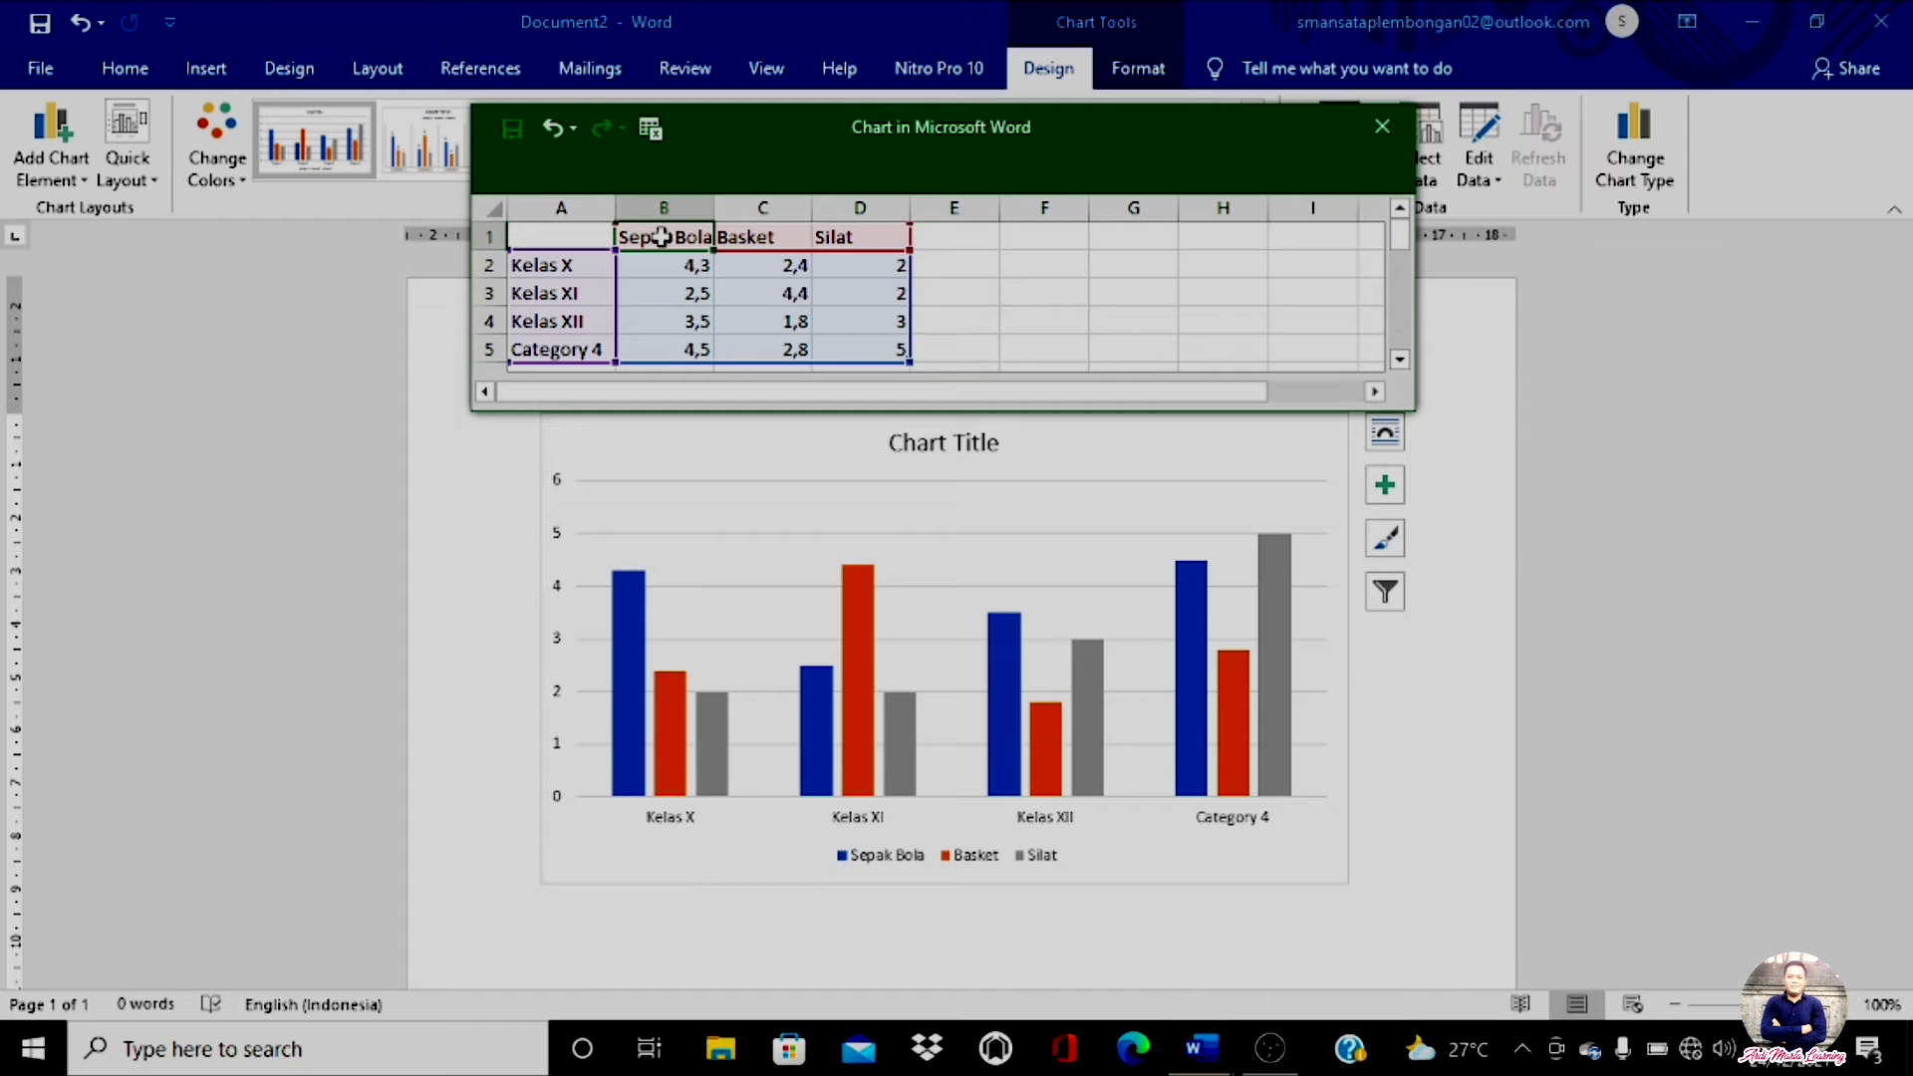
{"action": "left_click", "coordinate": [730, 242]}
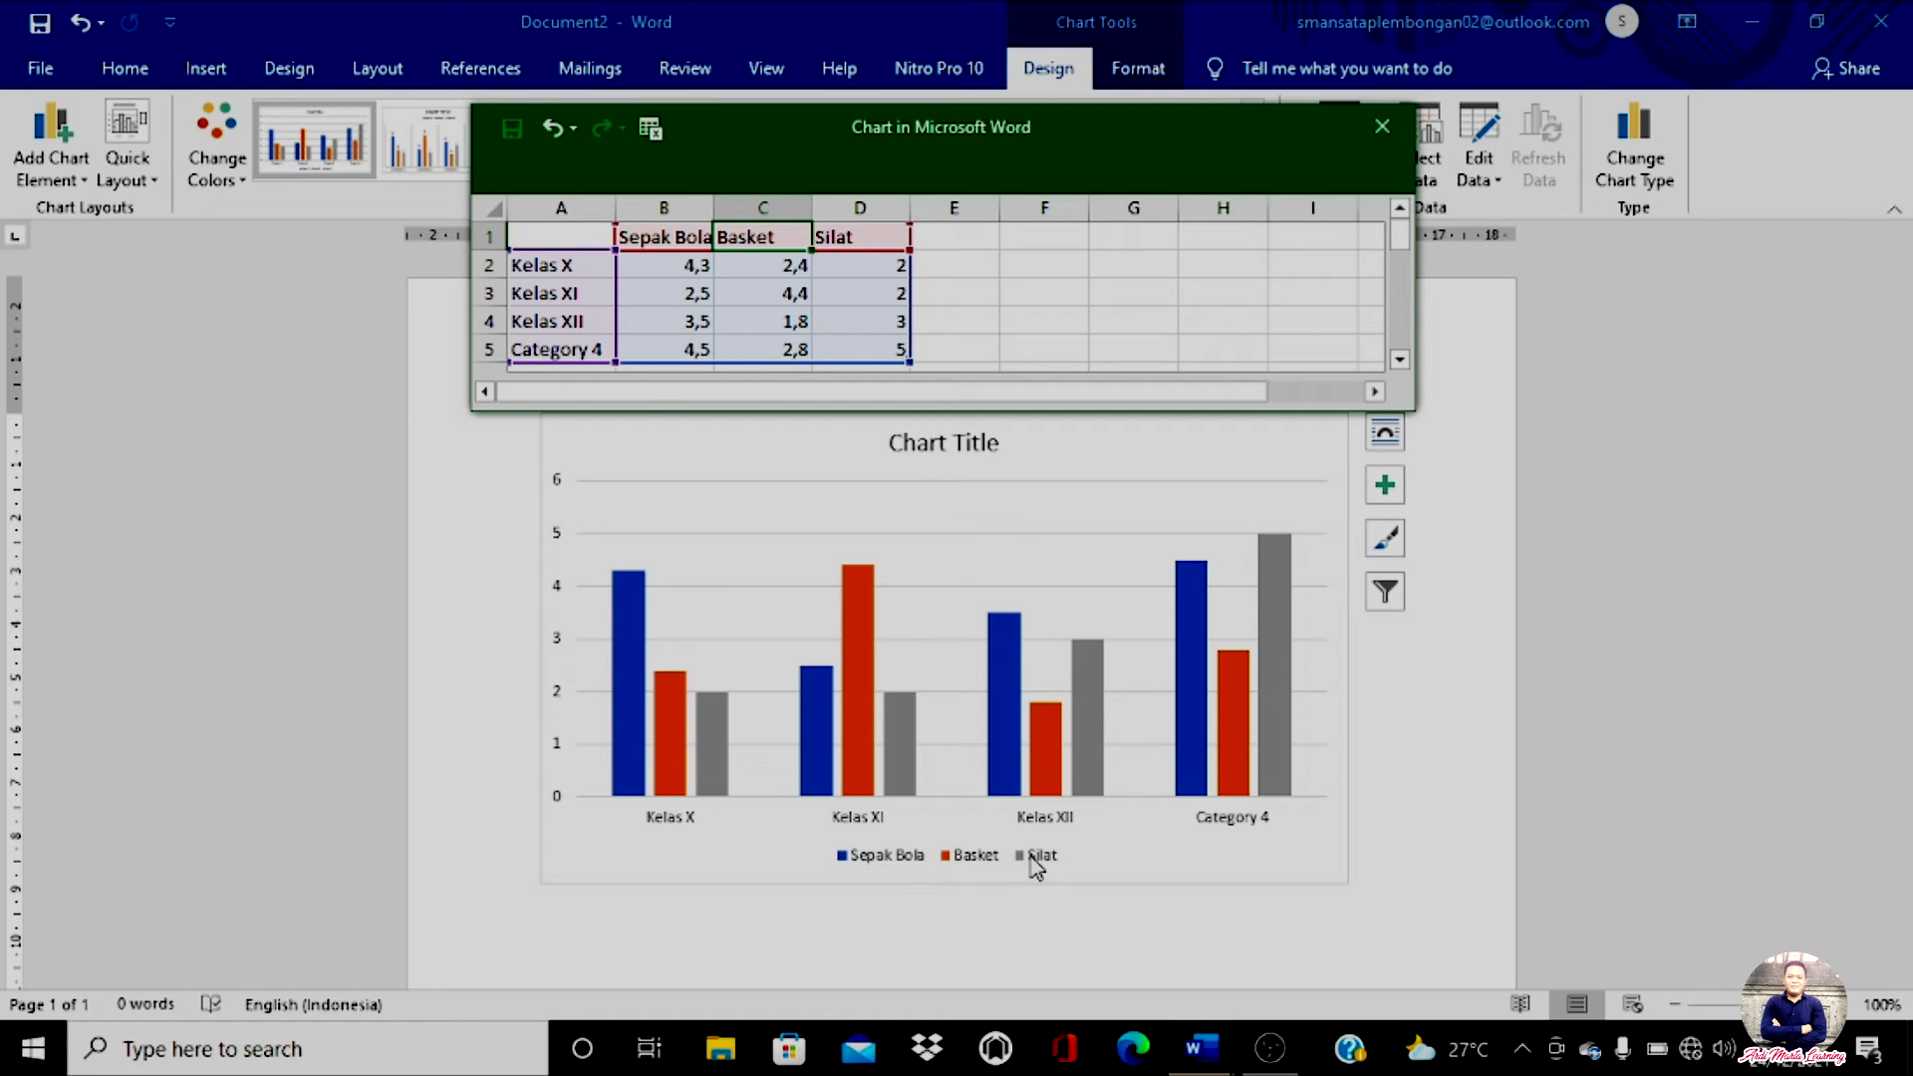
{"action": "left_click", "coordinate": [941, 328]}
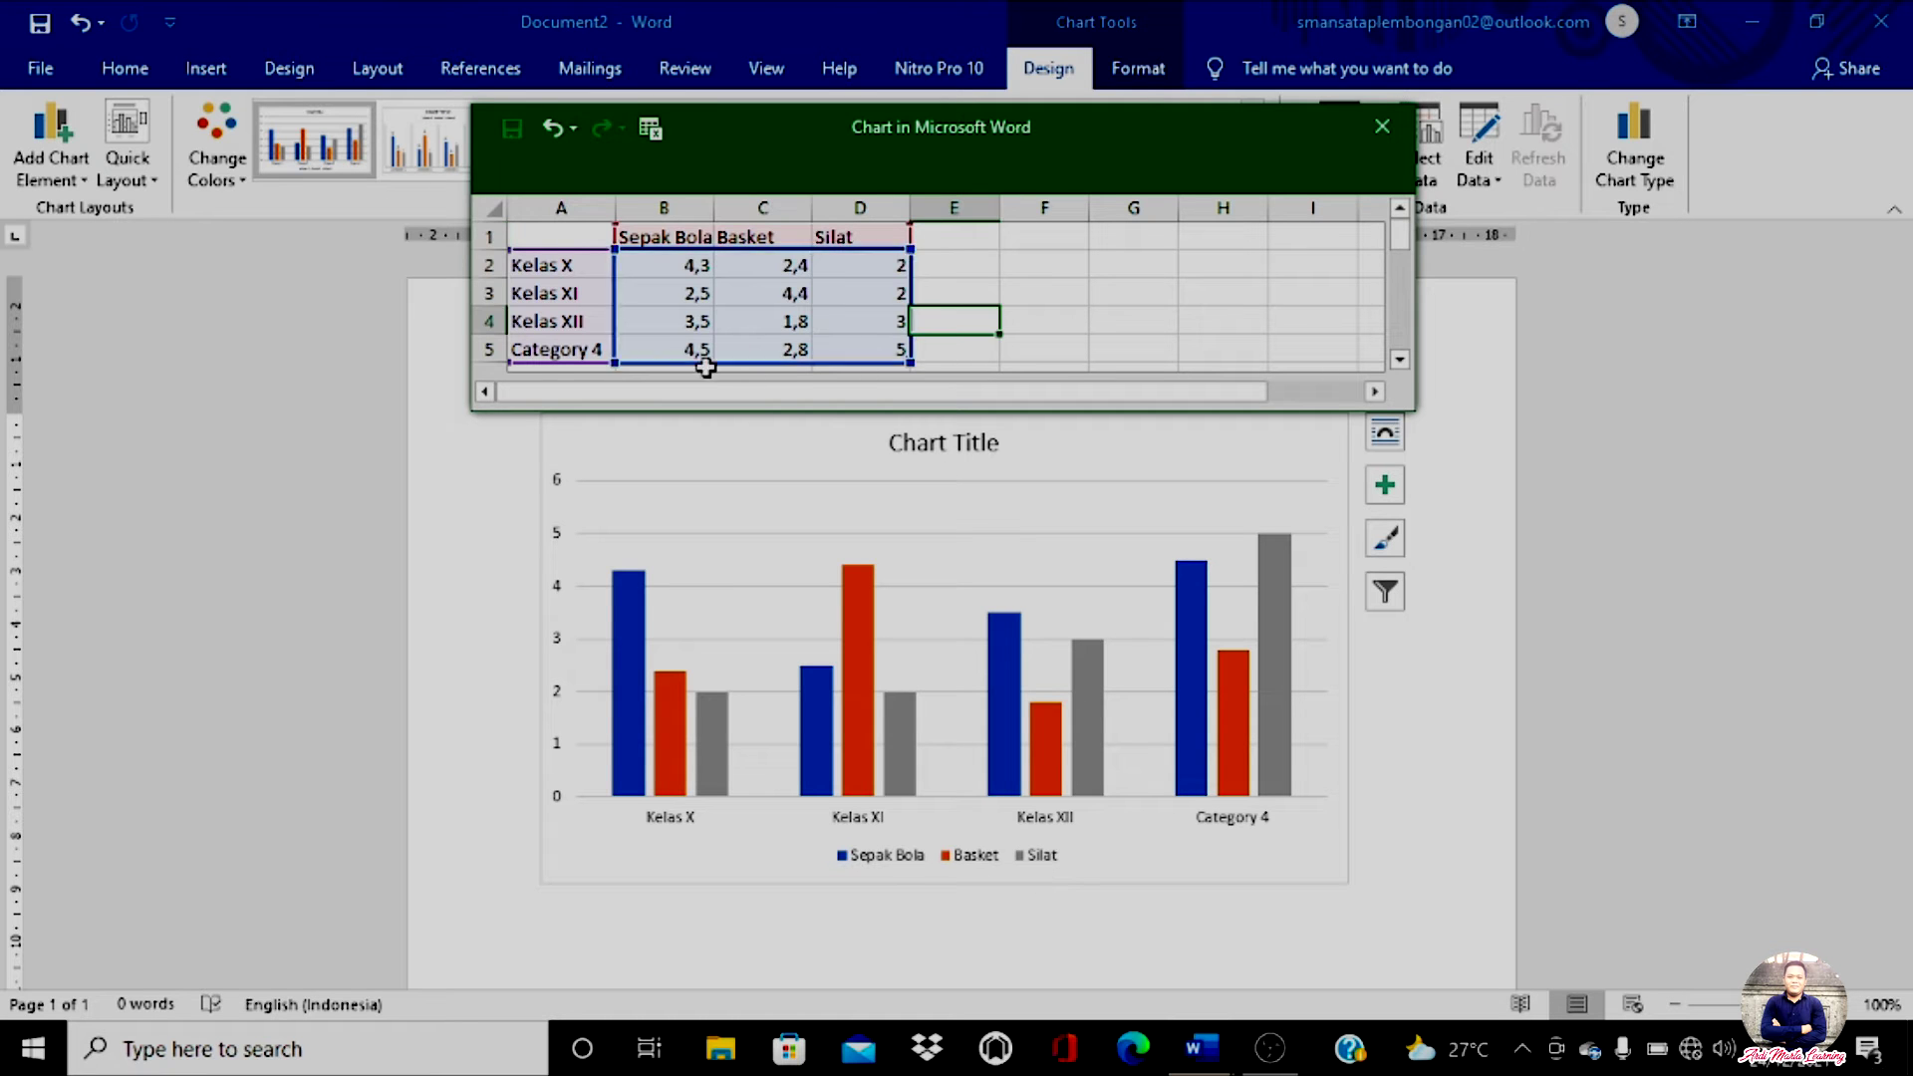
{"action": "left_click", "coordinate": [551, 350]}
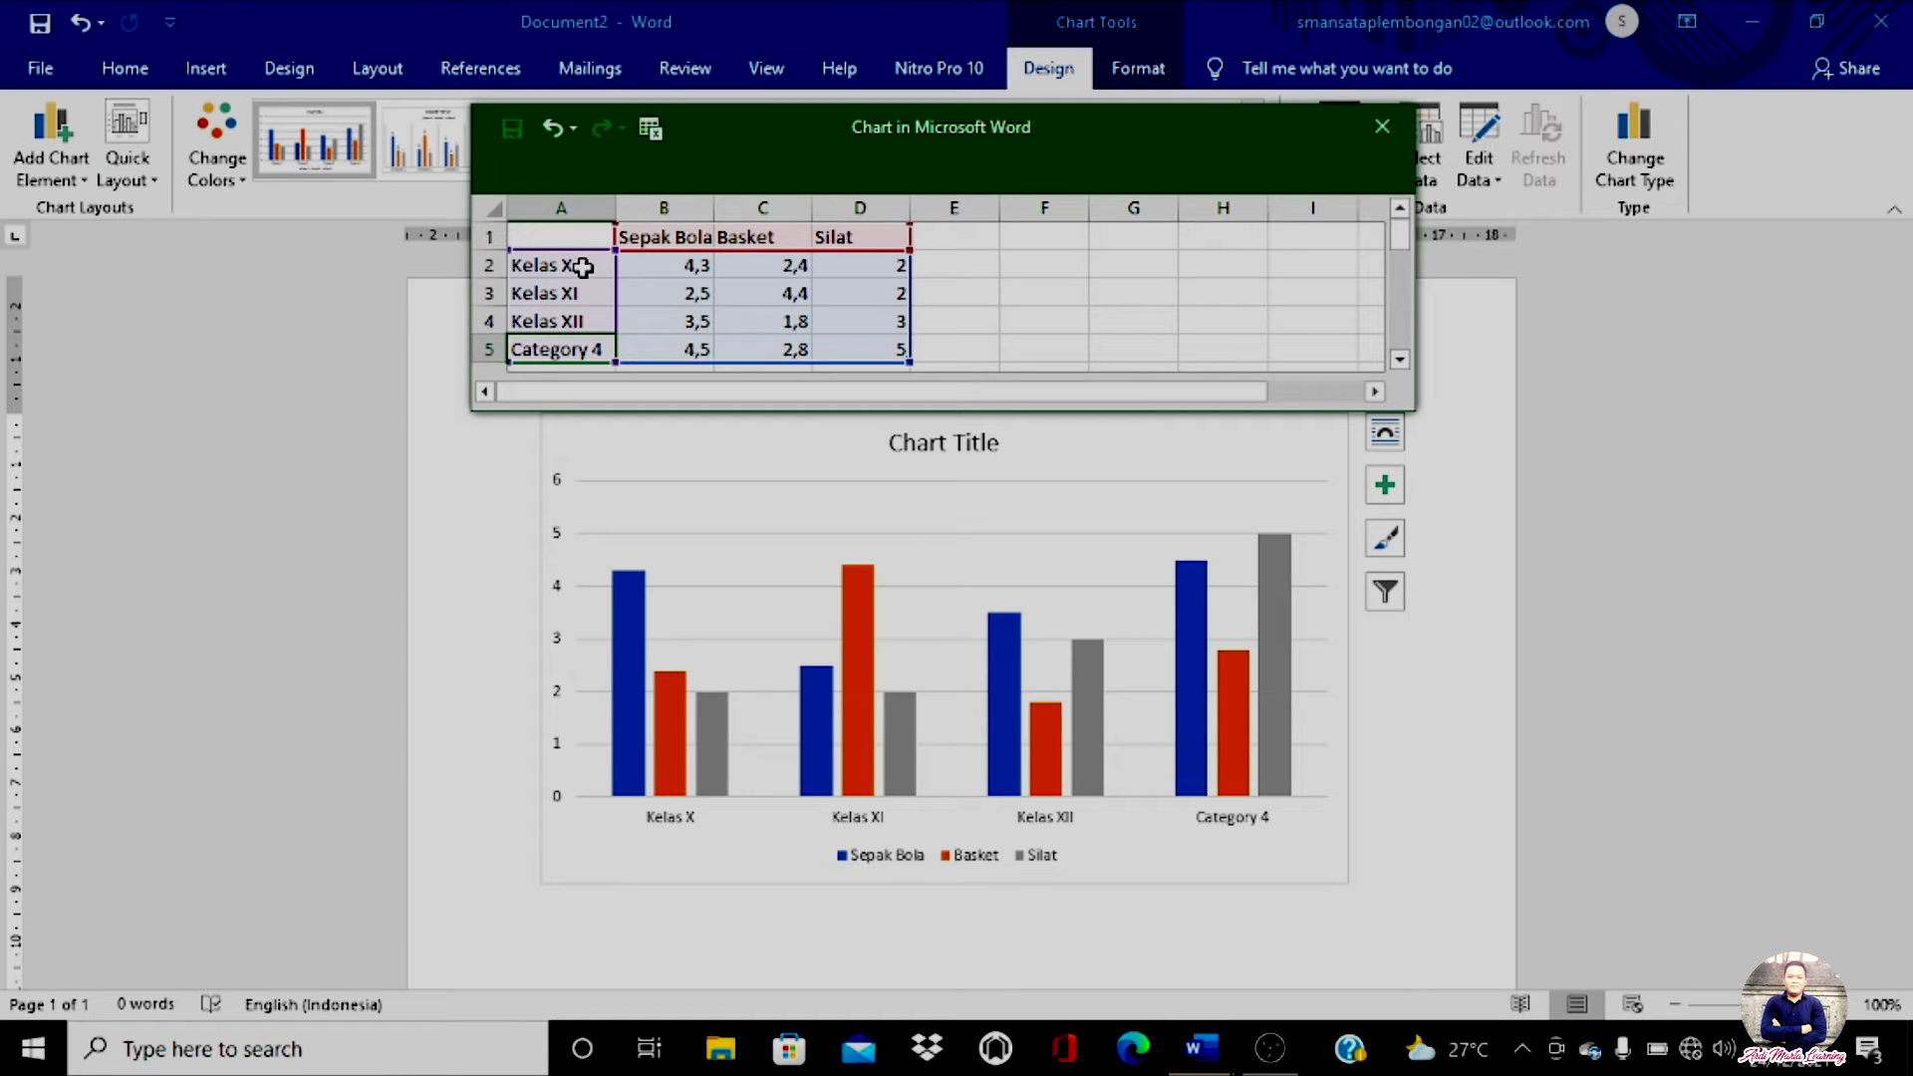
{"action": "left_click", "coordinate": [944, 349]}
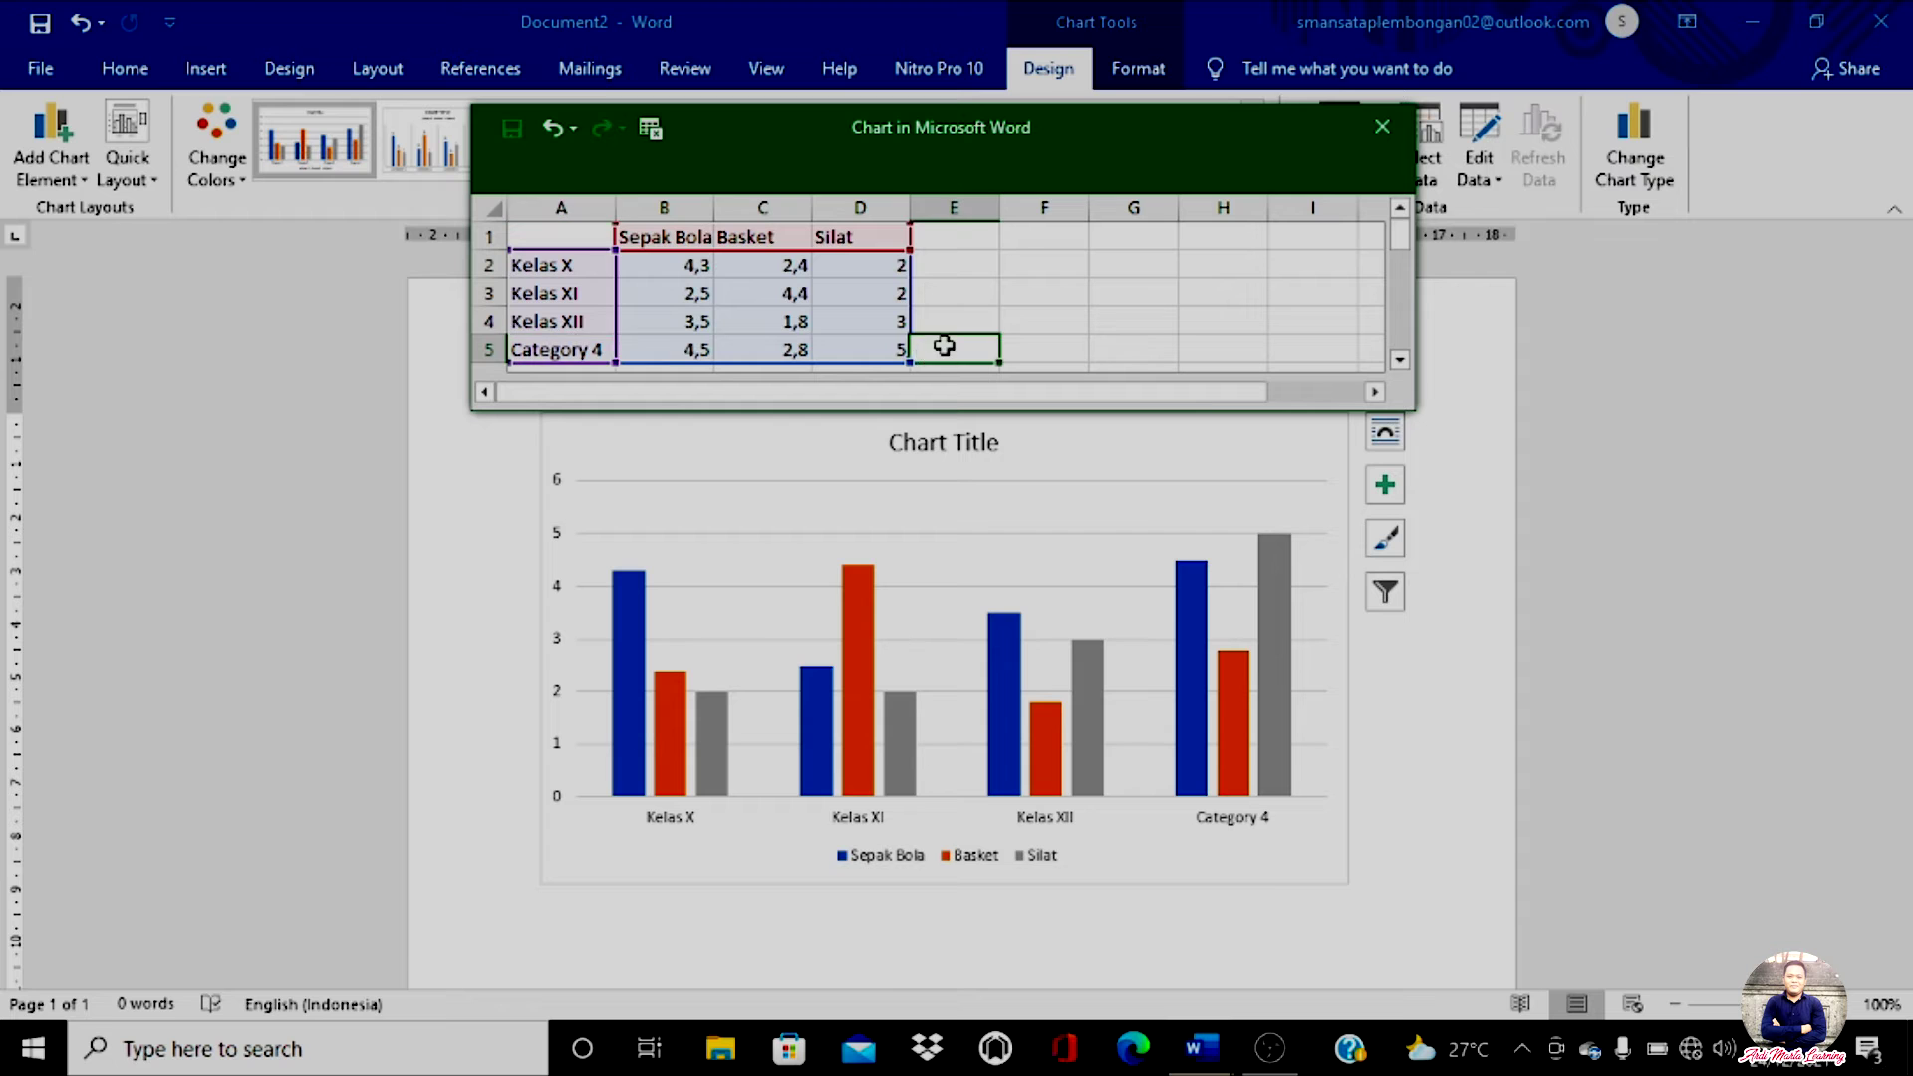
Clear the Category 4 label and its three values from A5 to D5 of the chart data sheet
{"action": "left_click", "coordinate": [554, 349]}
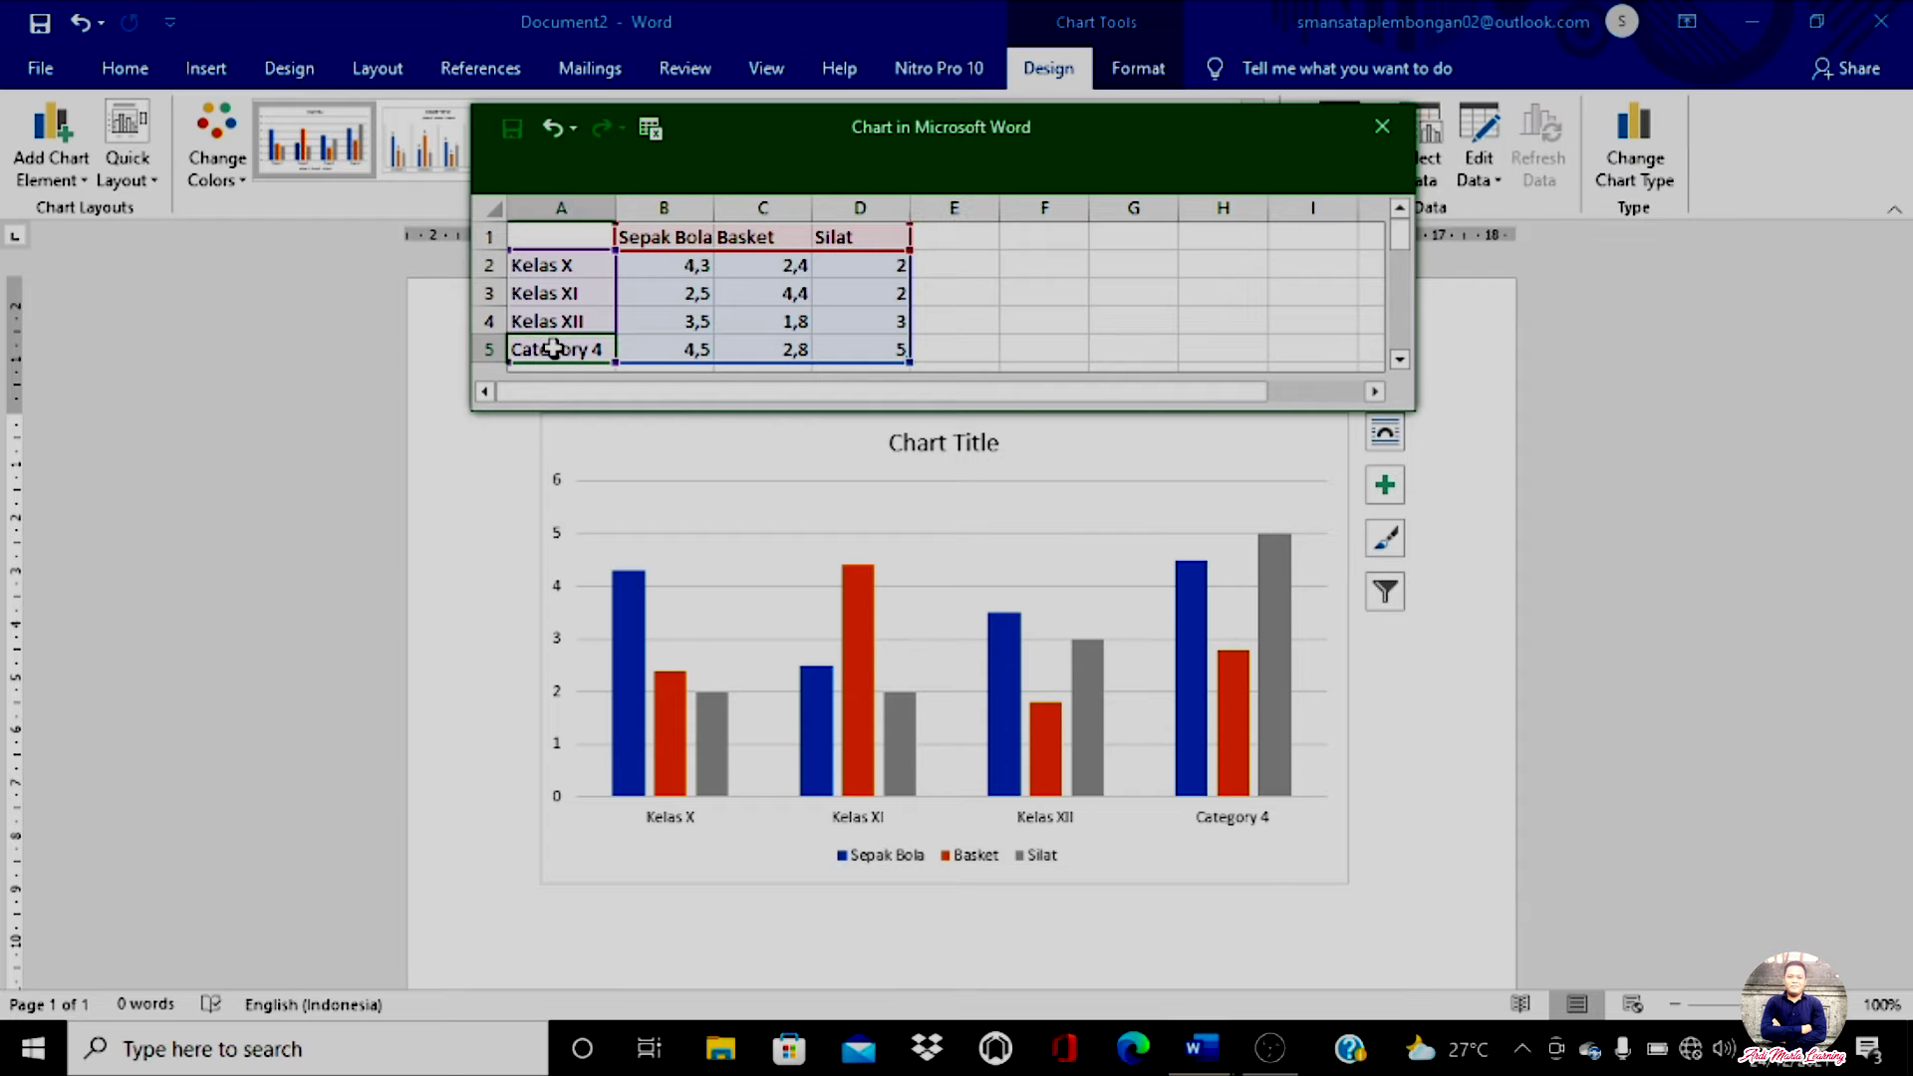
{"action": "key", "text": "Delete"}
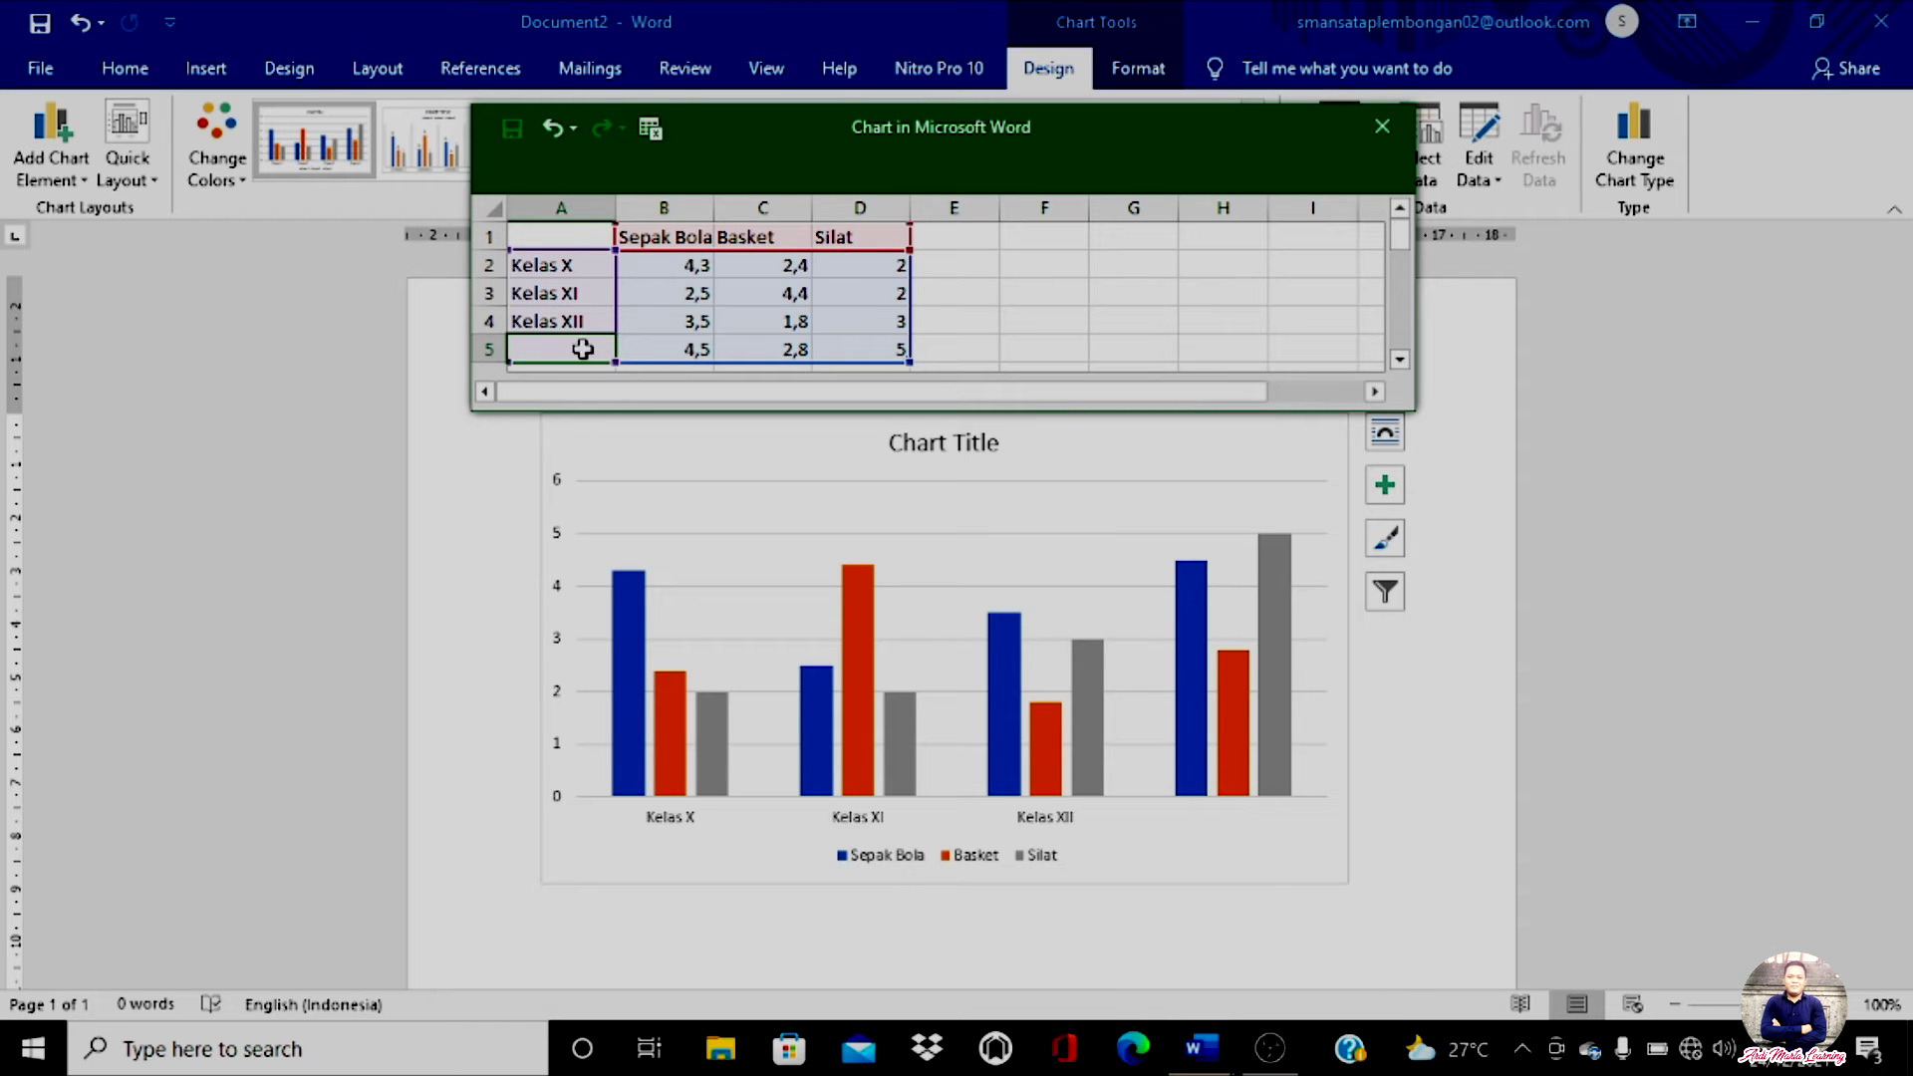
{"action": "left_click", "coordinate": [663, 349]}
{"action": "key", "text": "Delete"}
{"action": "left_click", "coordinate": [751, 349]}
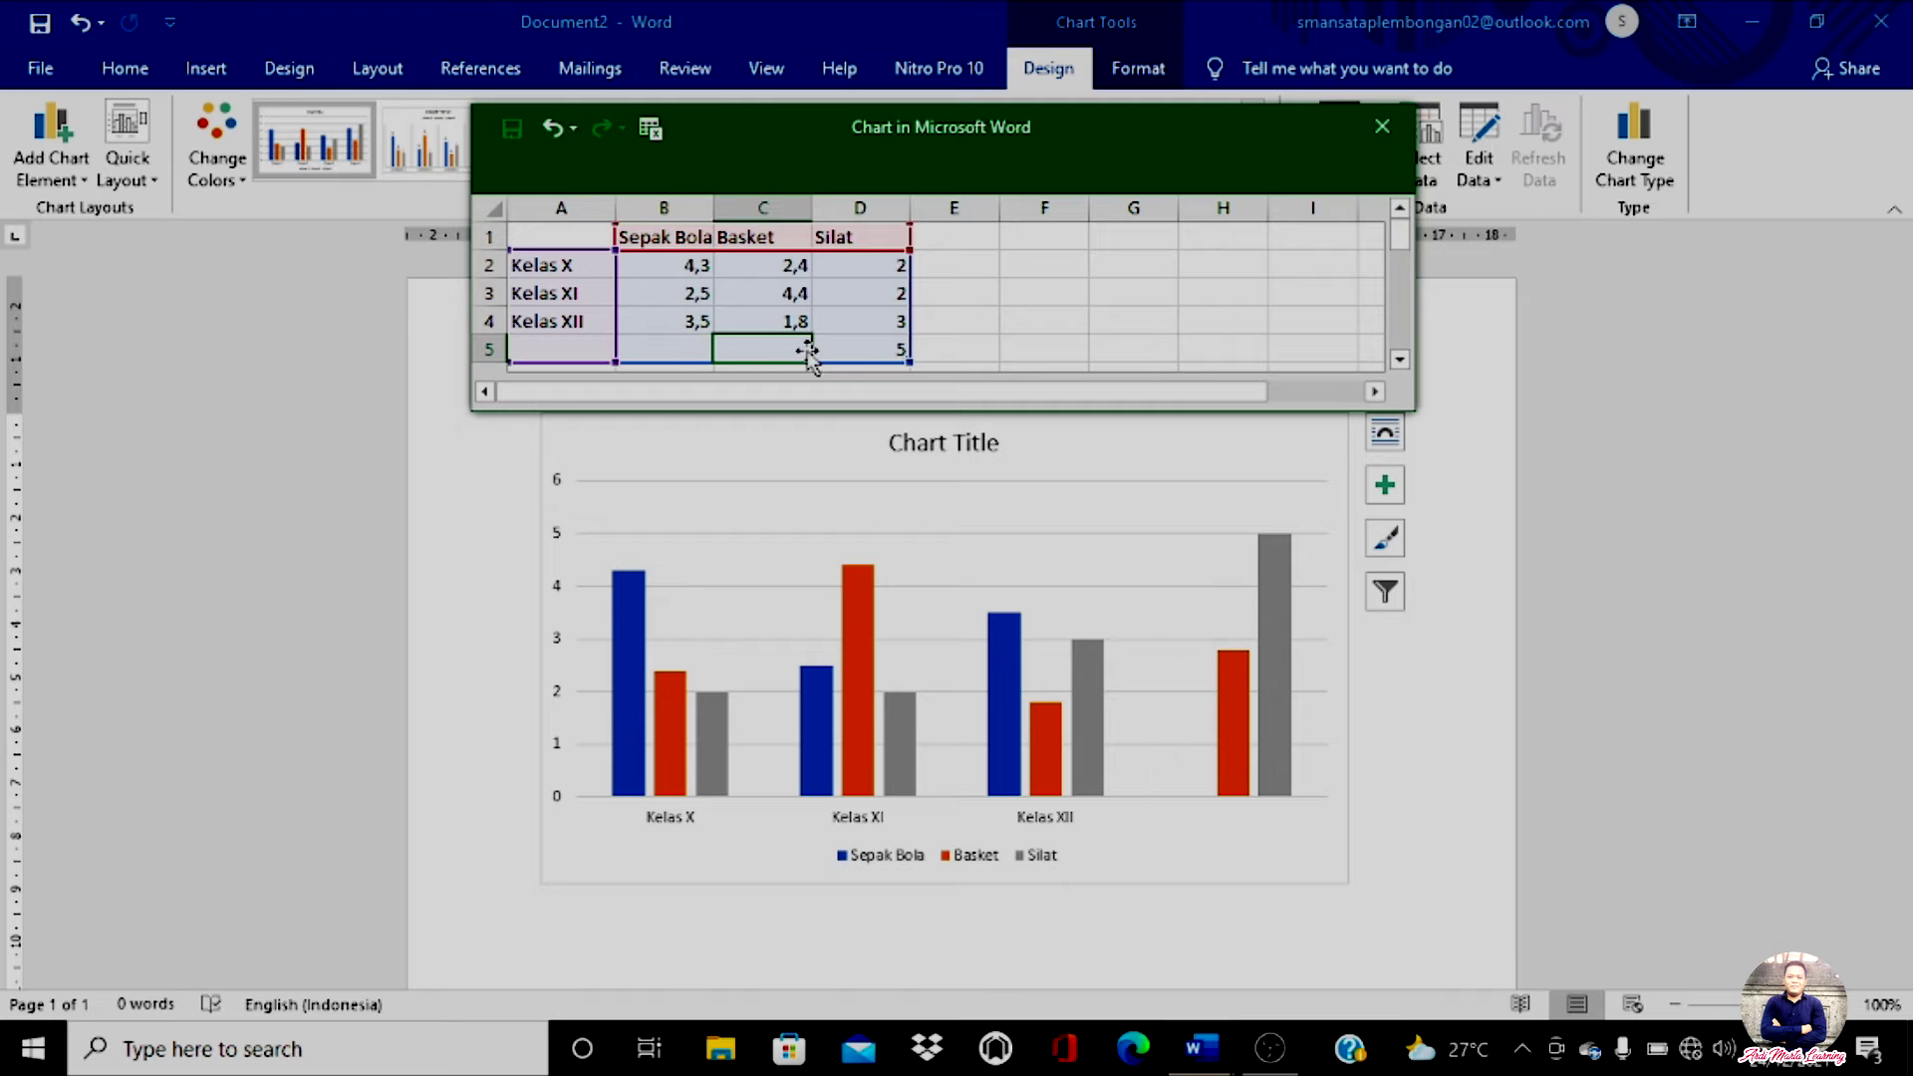
{"action": "key", "text": "Delete"}
{"action": "left_click", "coordinate": [855, 348]}
{"action": "key", "text": "Delete"}
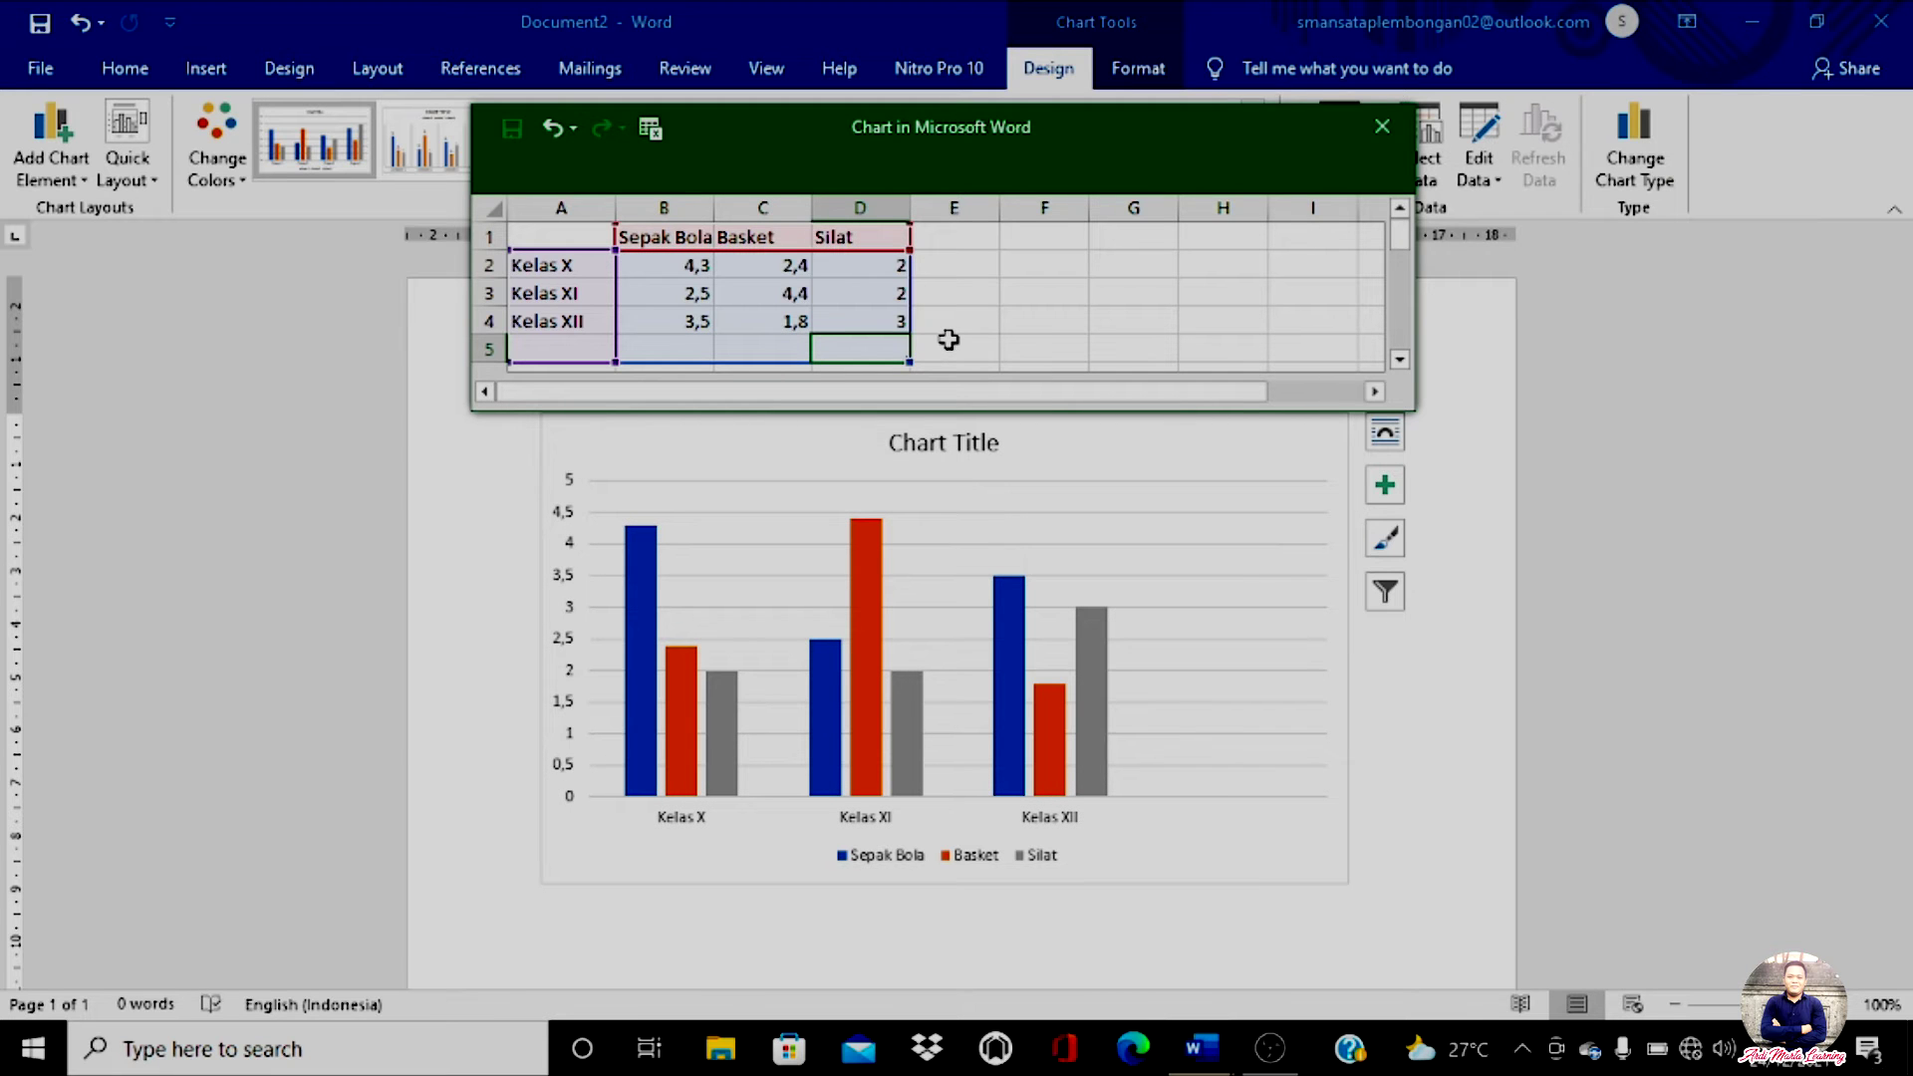
{"action": "left_click", "coordinate": [948, 344]}
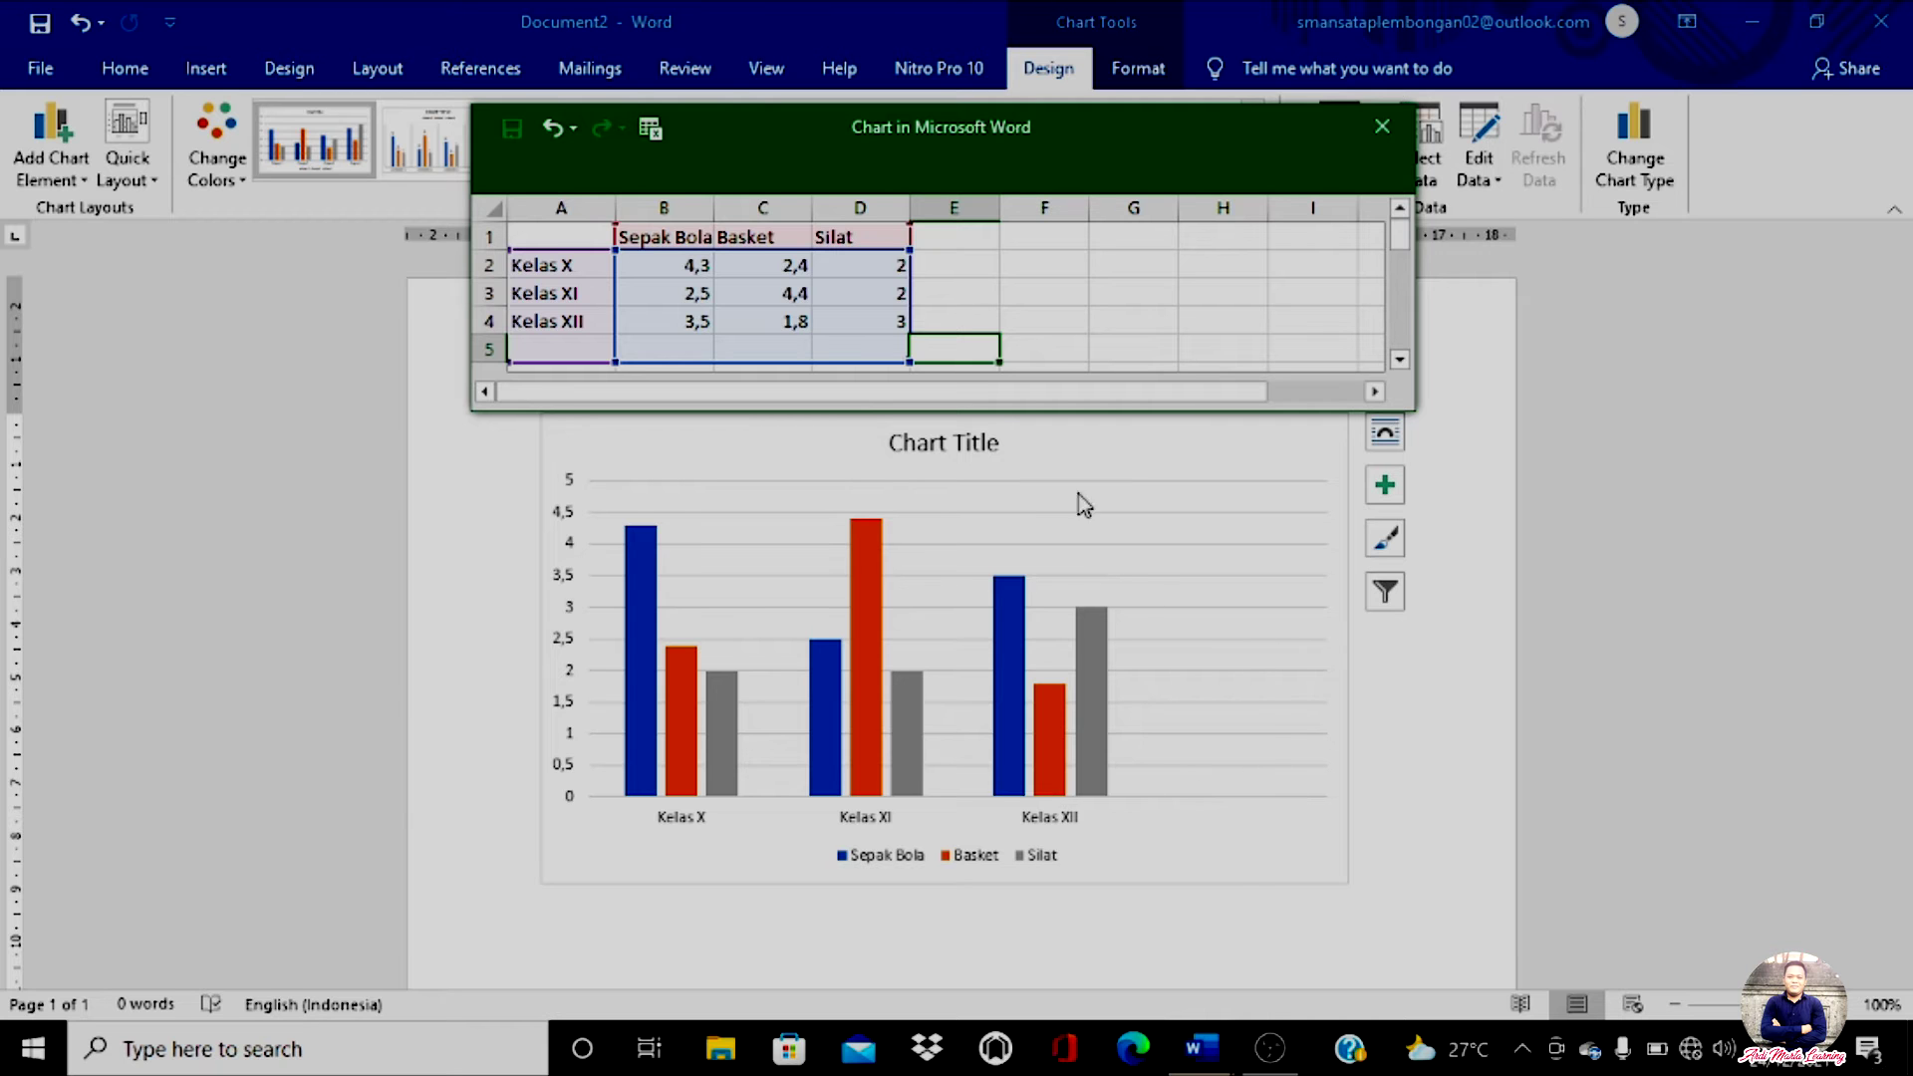
Shrink the chart's data range so that it ends at cell D4, and close the data sheet
{"action": "left_click", "coordinate": [1002, 295]}
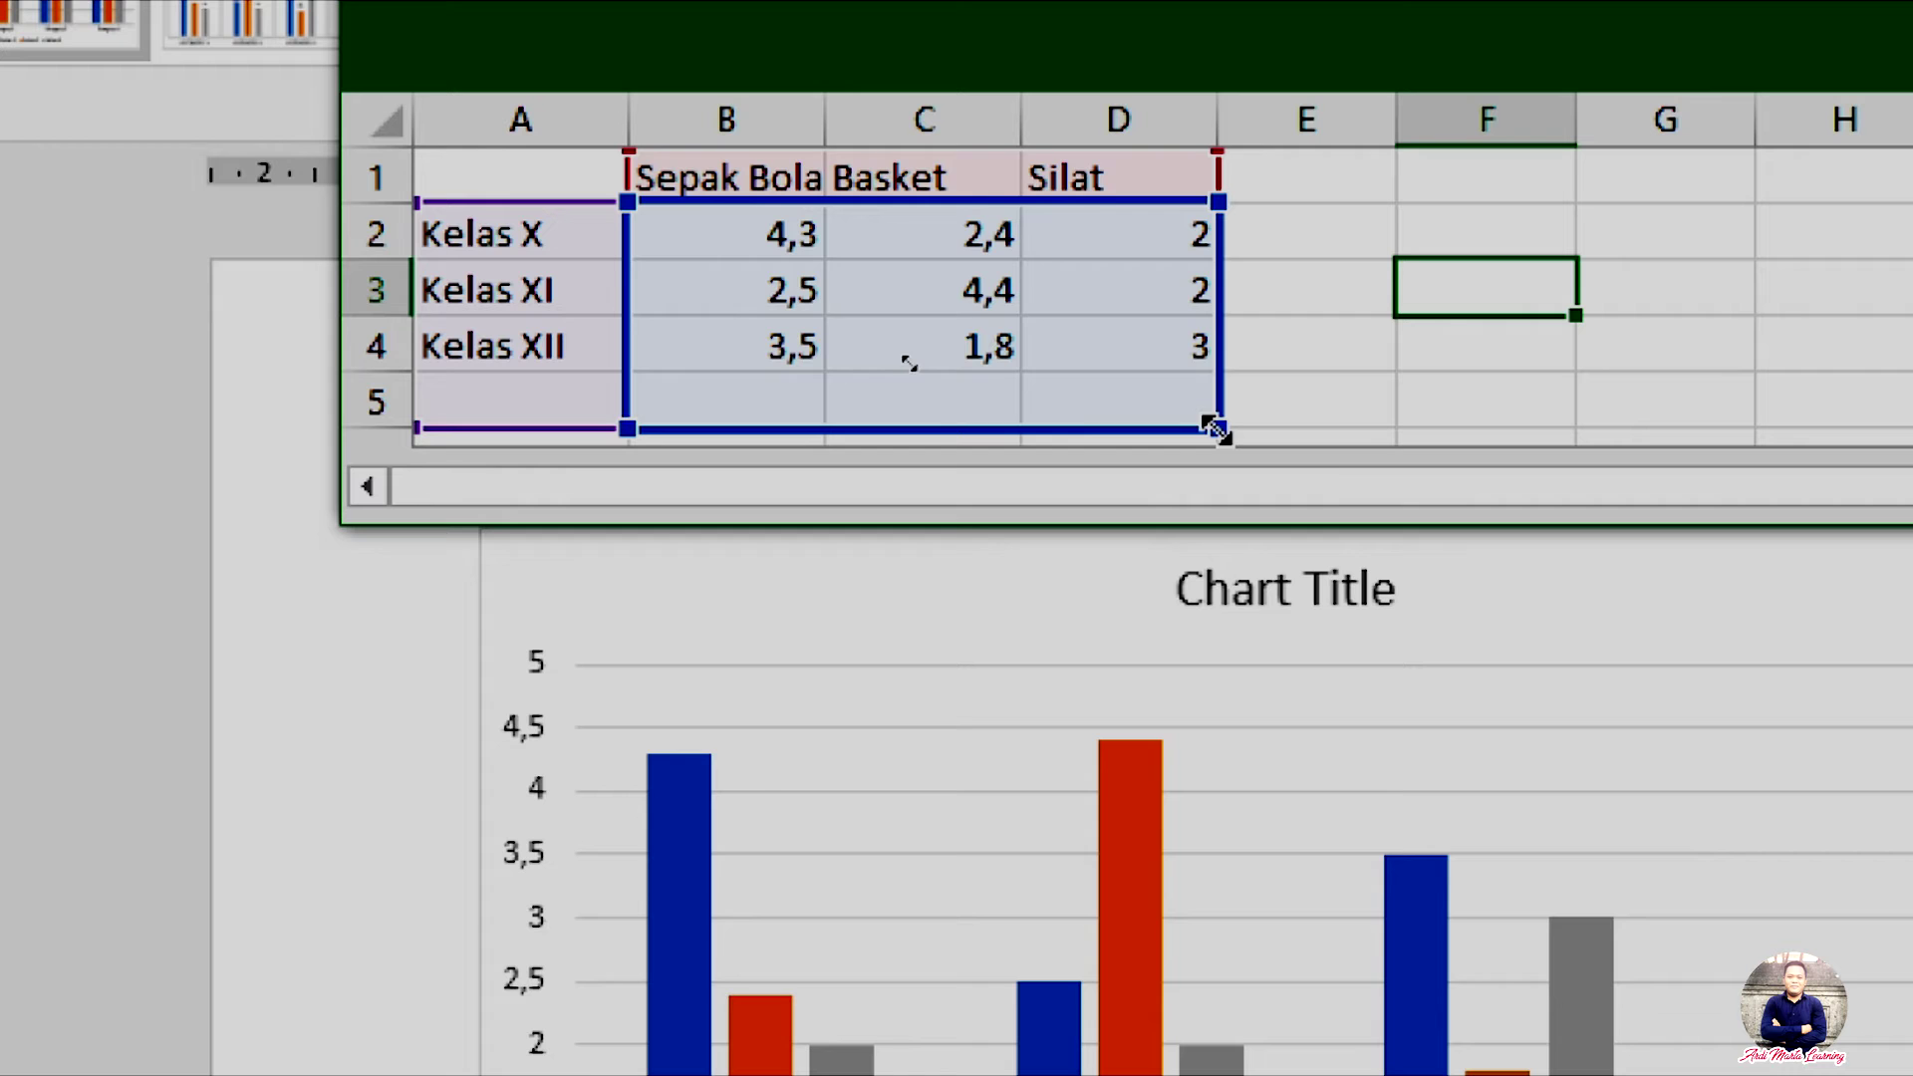
{"action": "left_click_drag", "start_coordinate": [1214, 429], "coordinate": [1211, 373]}
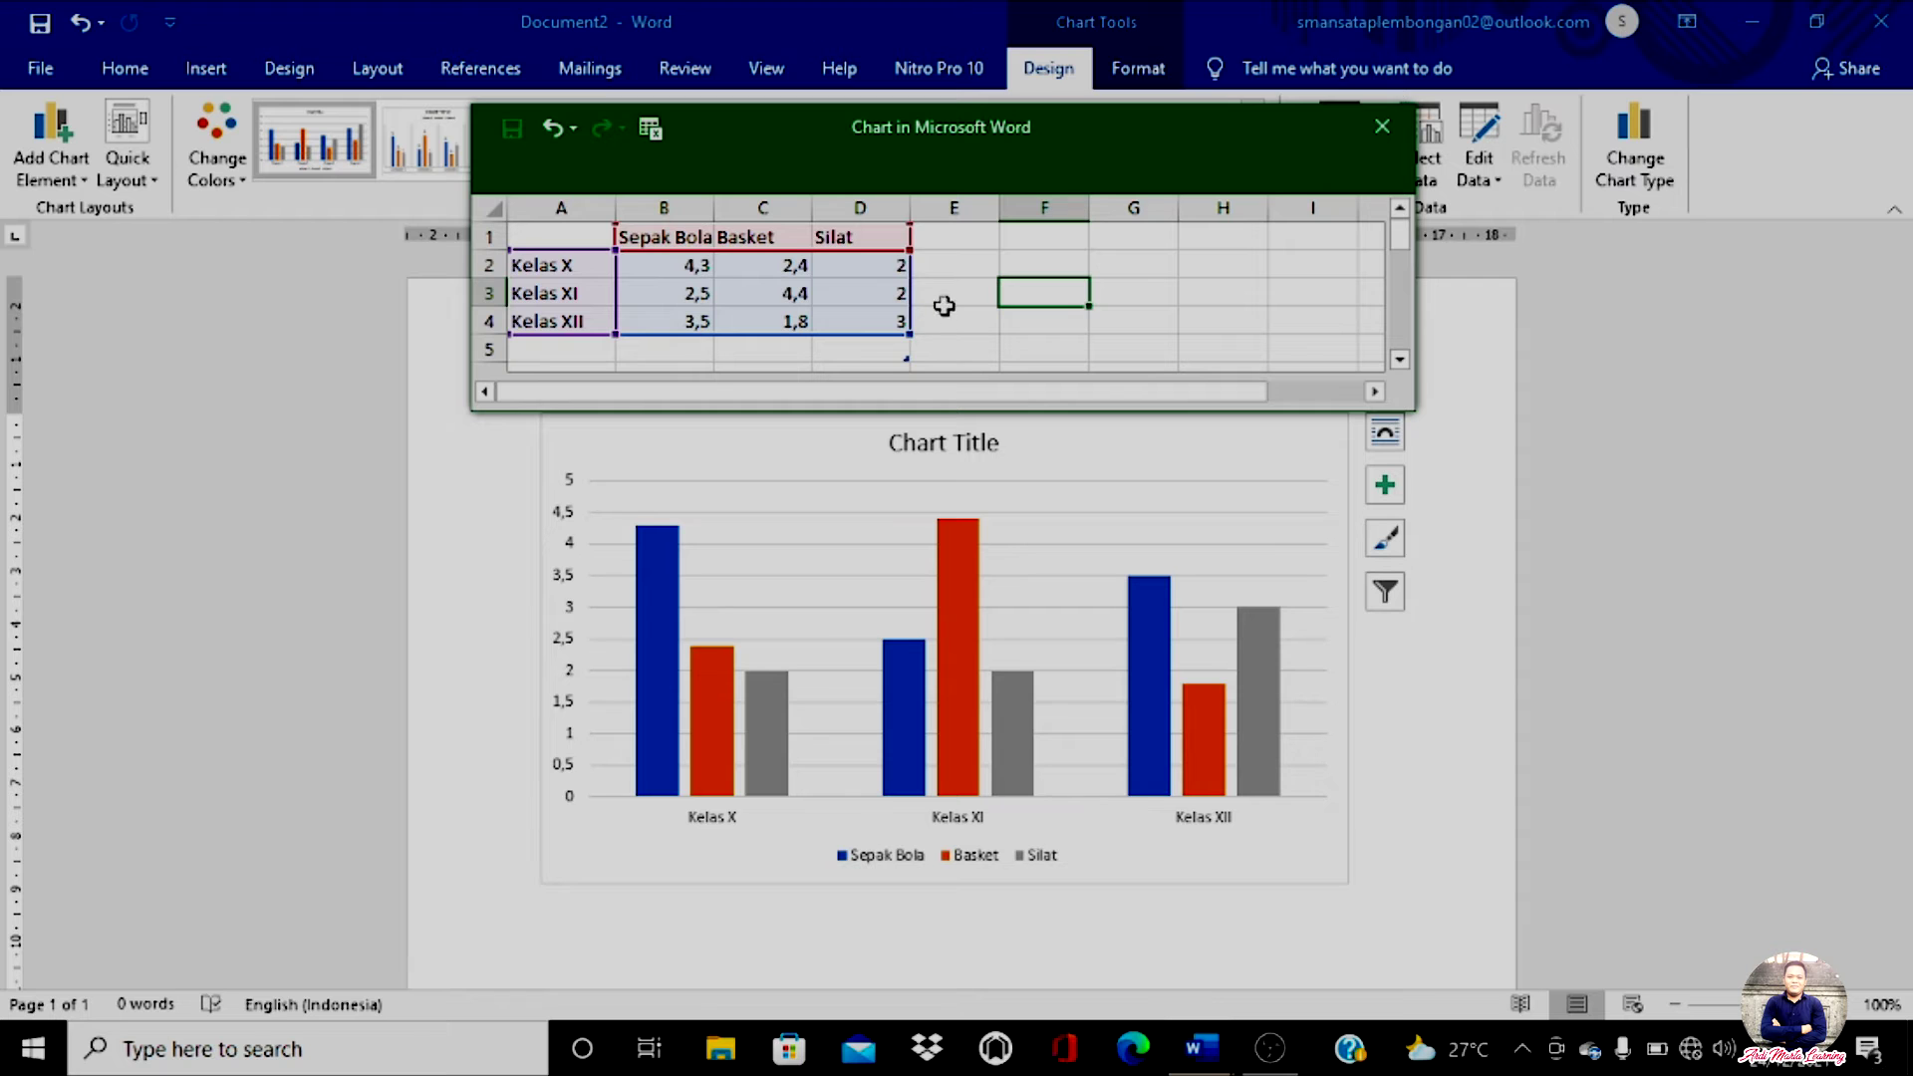
{"action": "left_click", "coordinate": [1383, 126]}
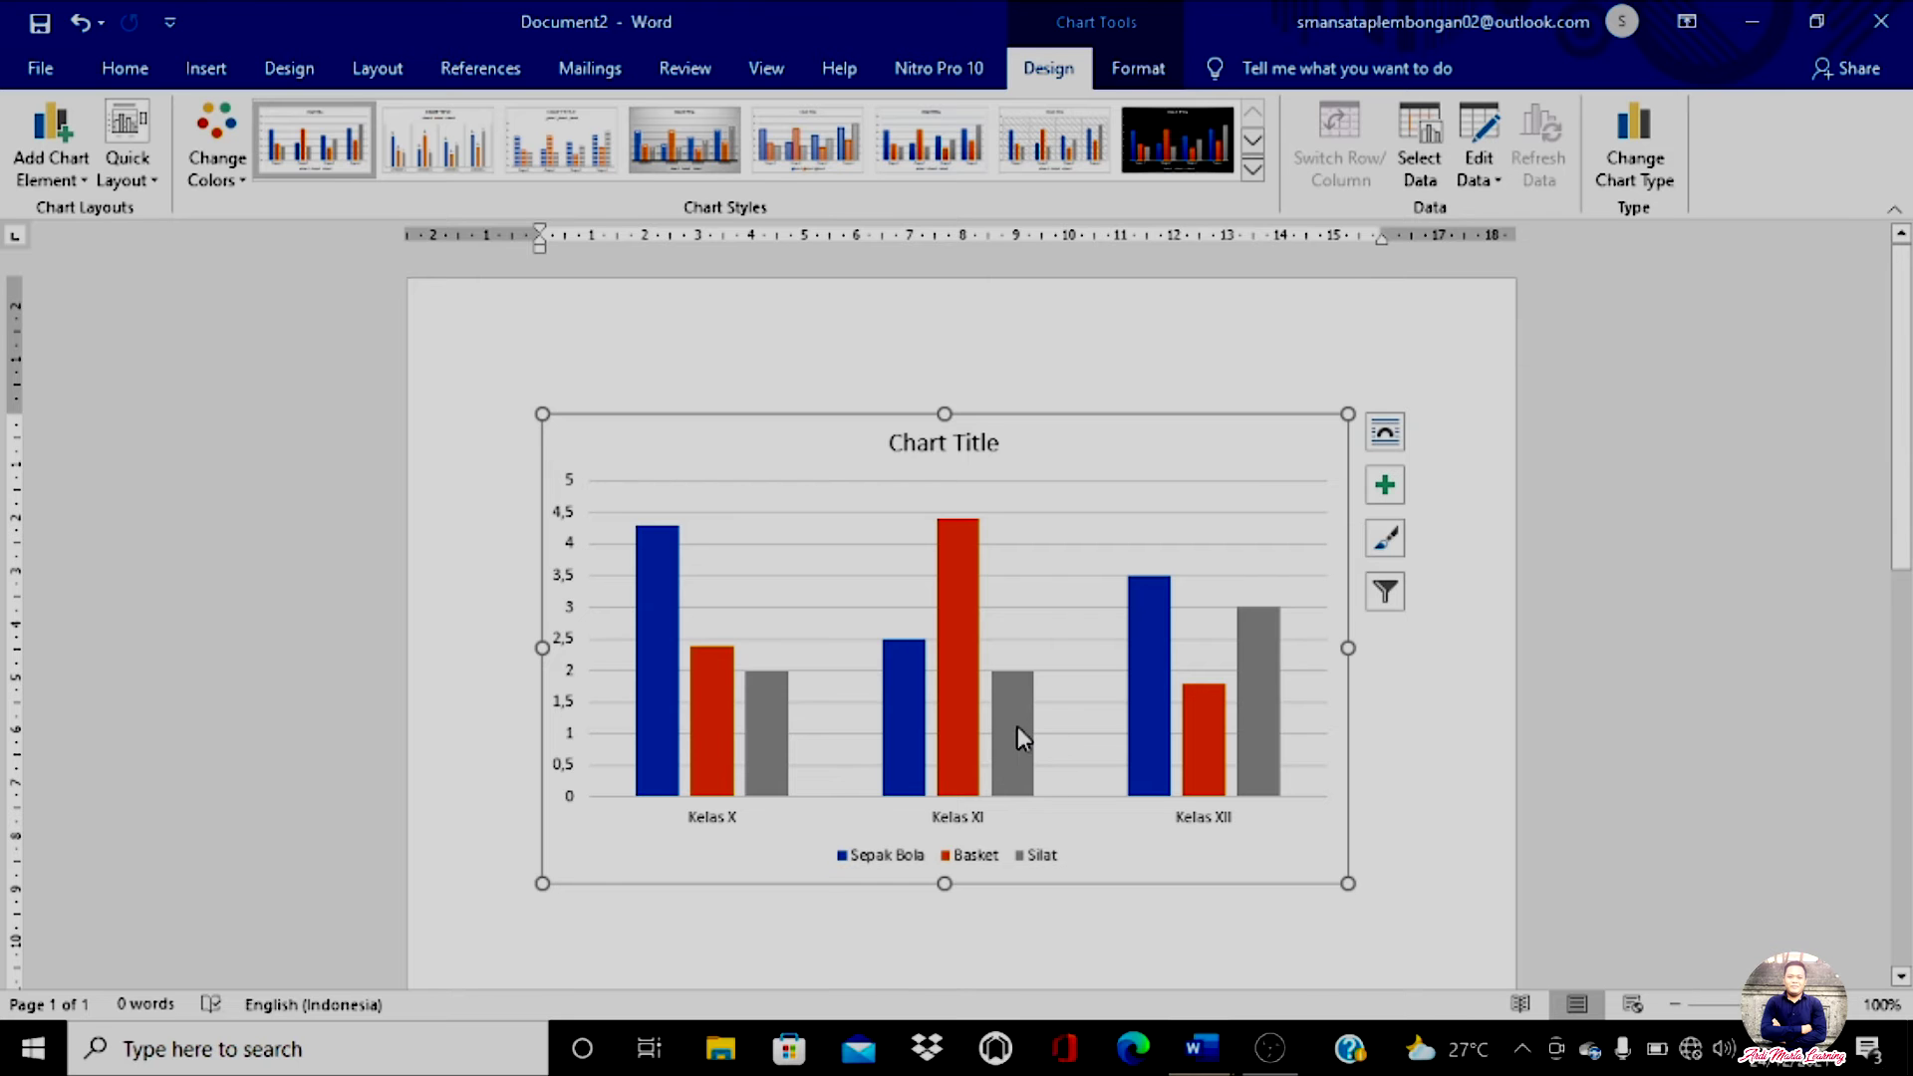
Reopen the chart's data sheet within Word for editing
{"action": "mouse_move", "coordinate": [1018, 728]}
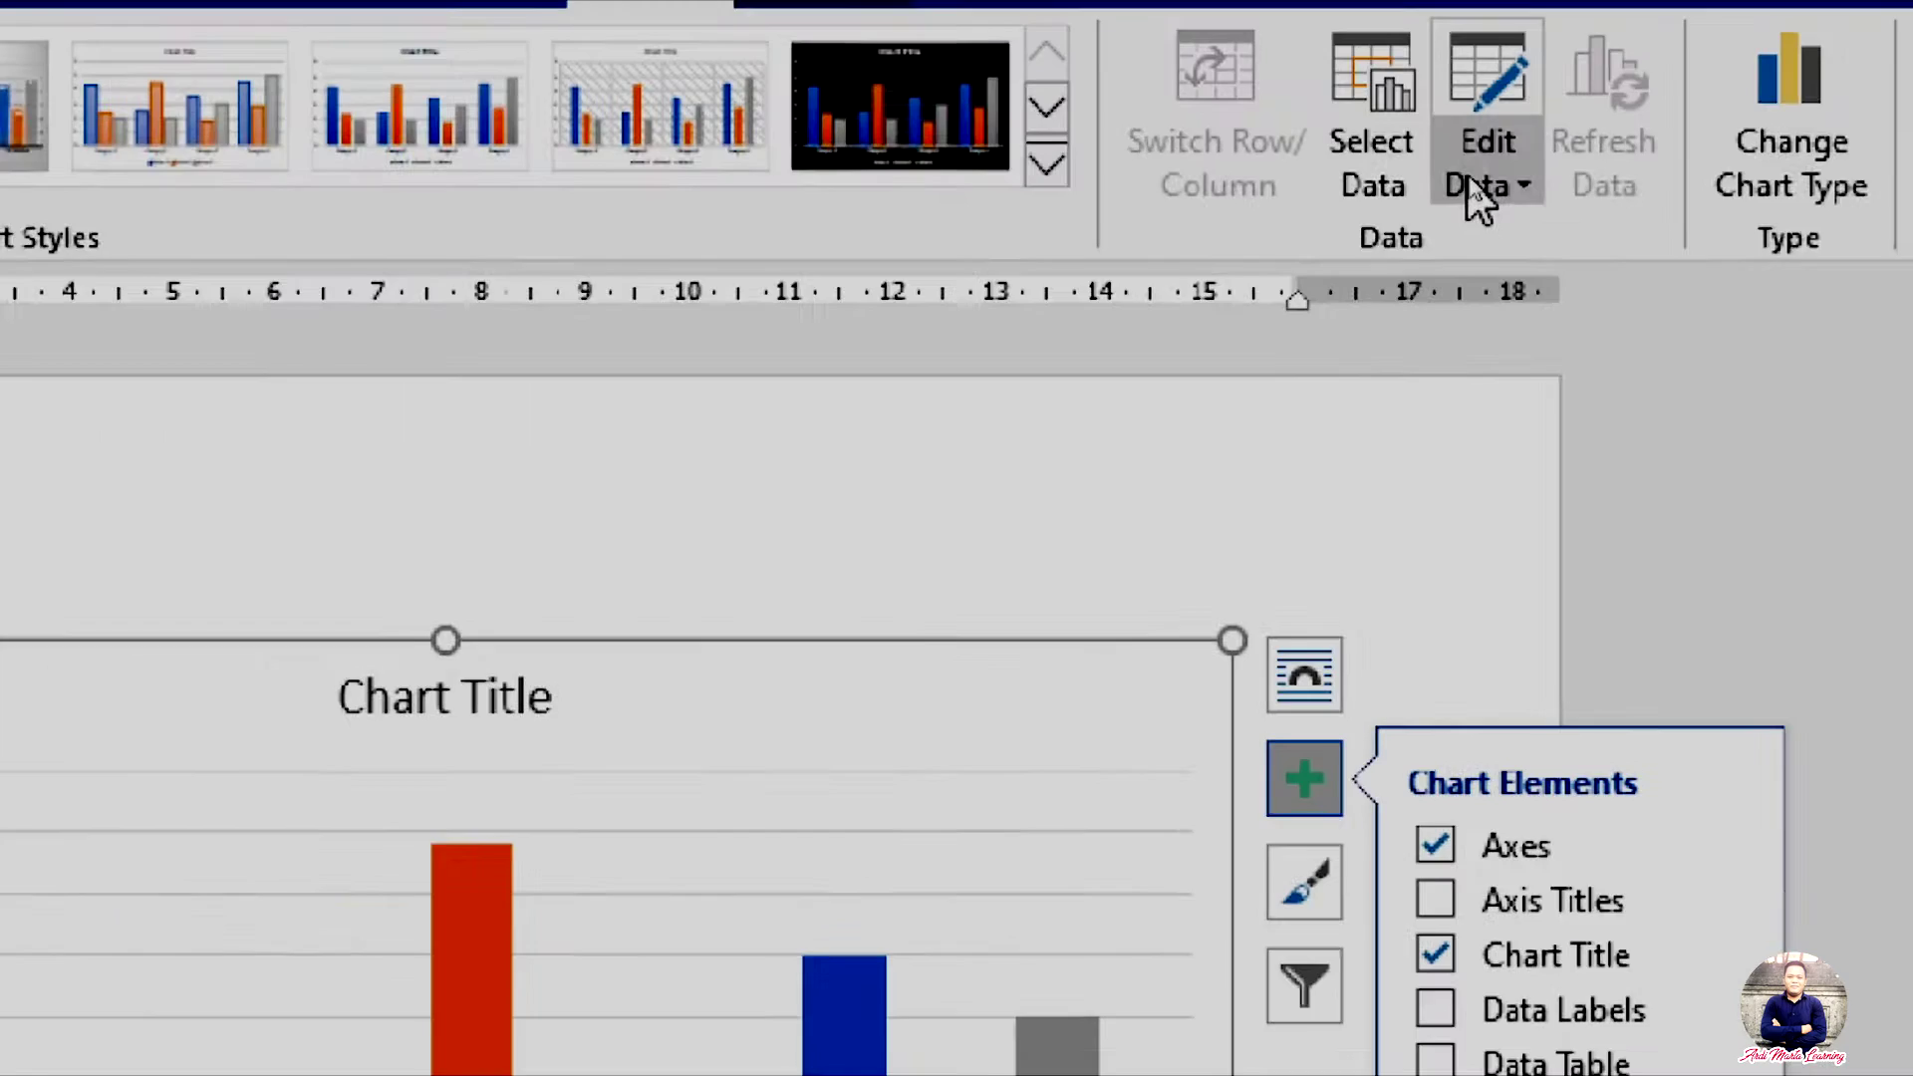
{"action": "key", "text": "Escape"}
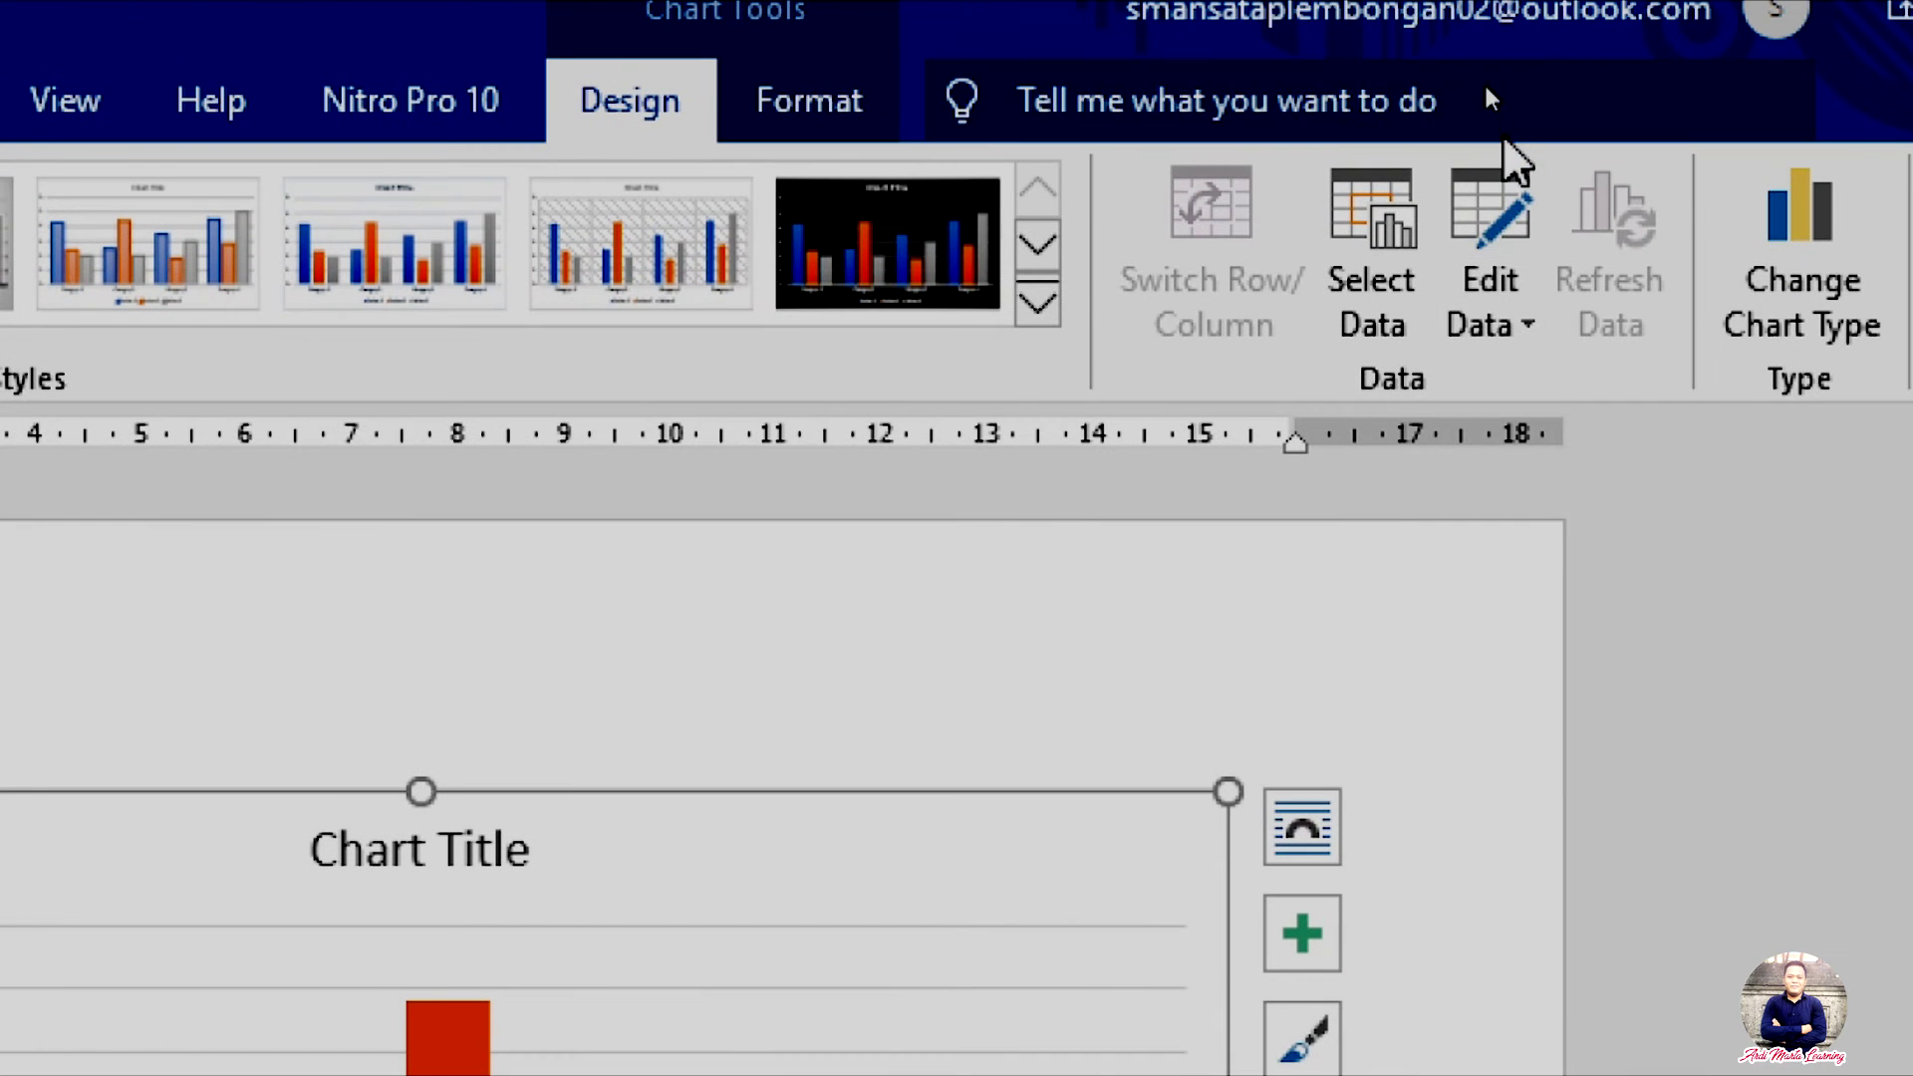
{"action": "left_click", "coordinate": [1525, 327]}
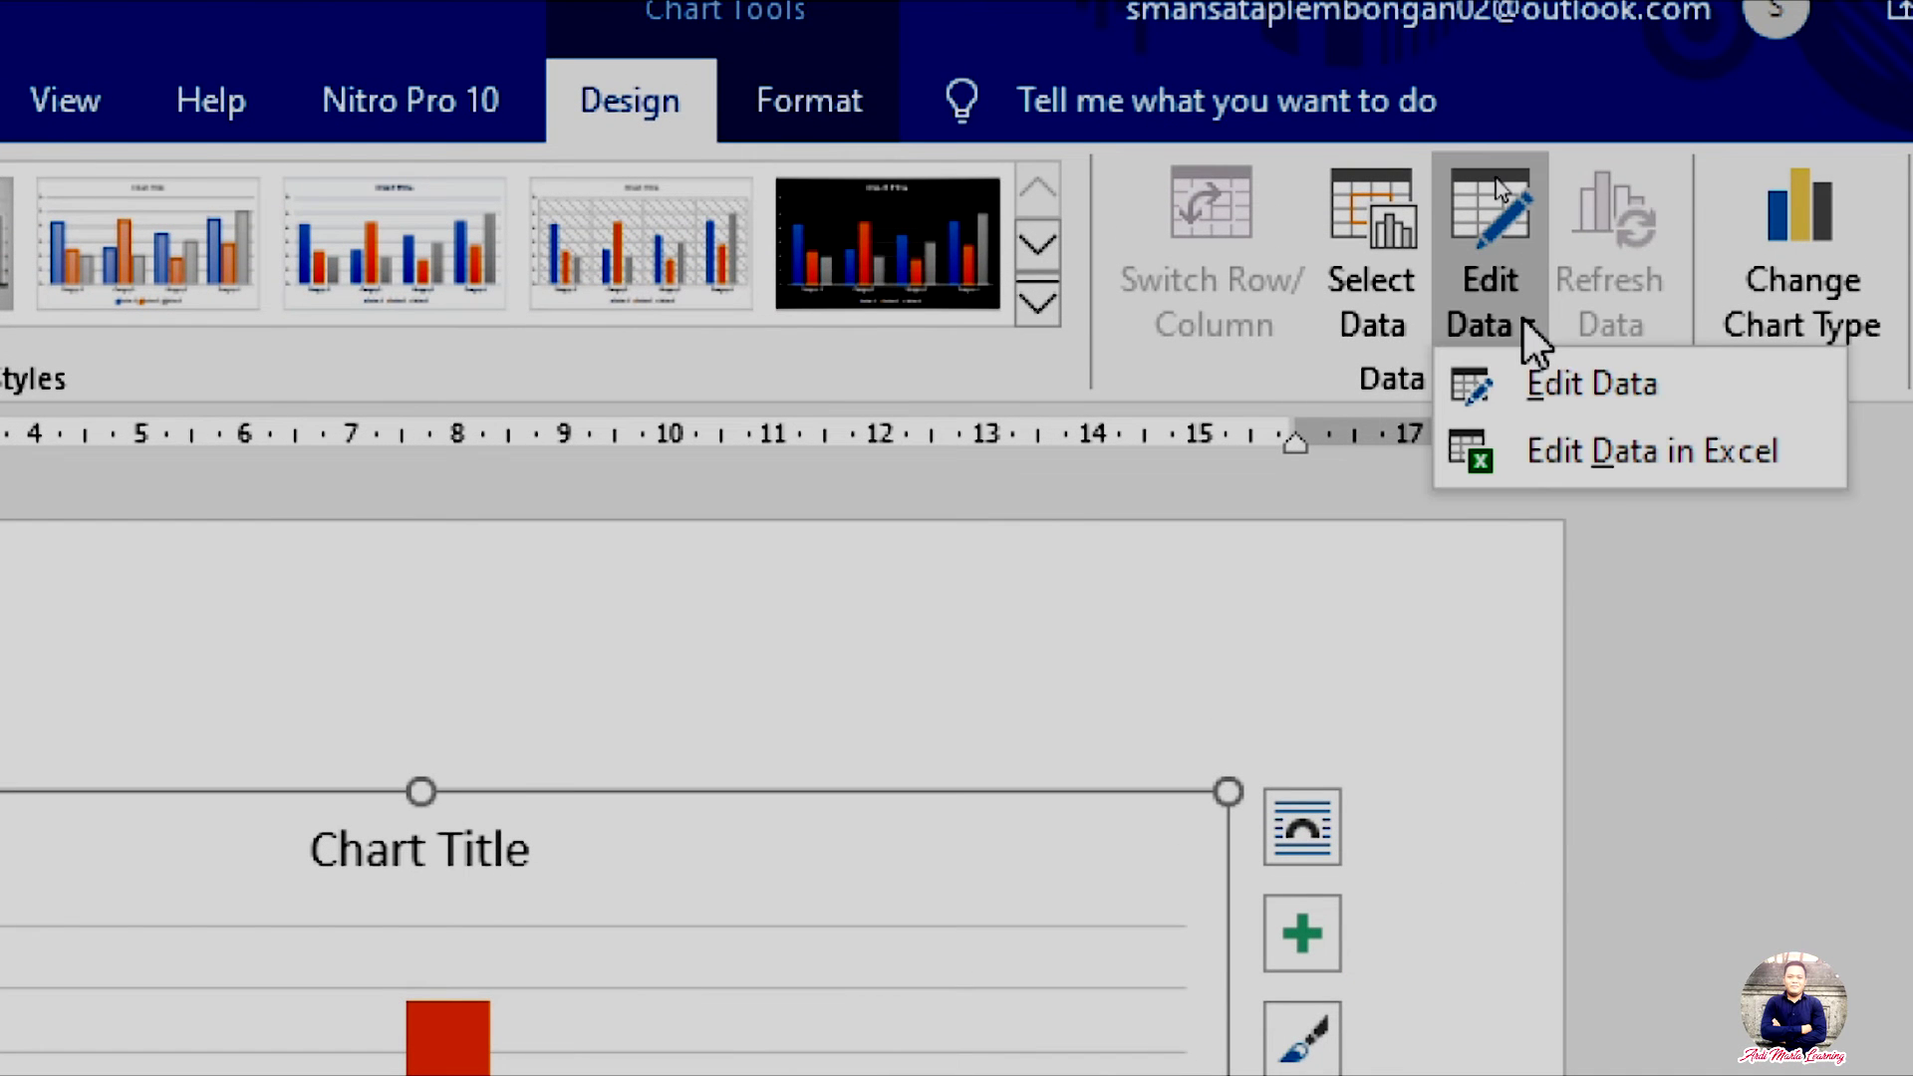
{"action": "left_click", "coordinate": [1594, 396]}
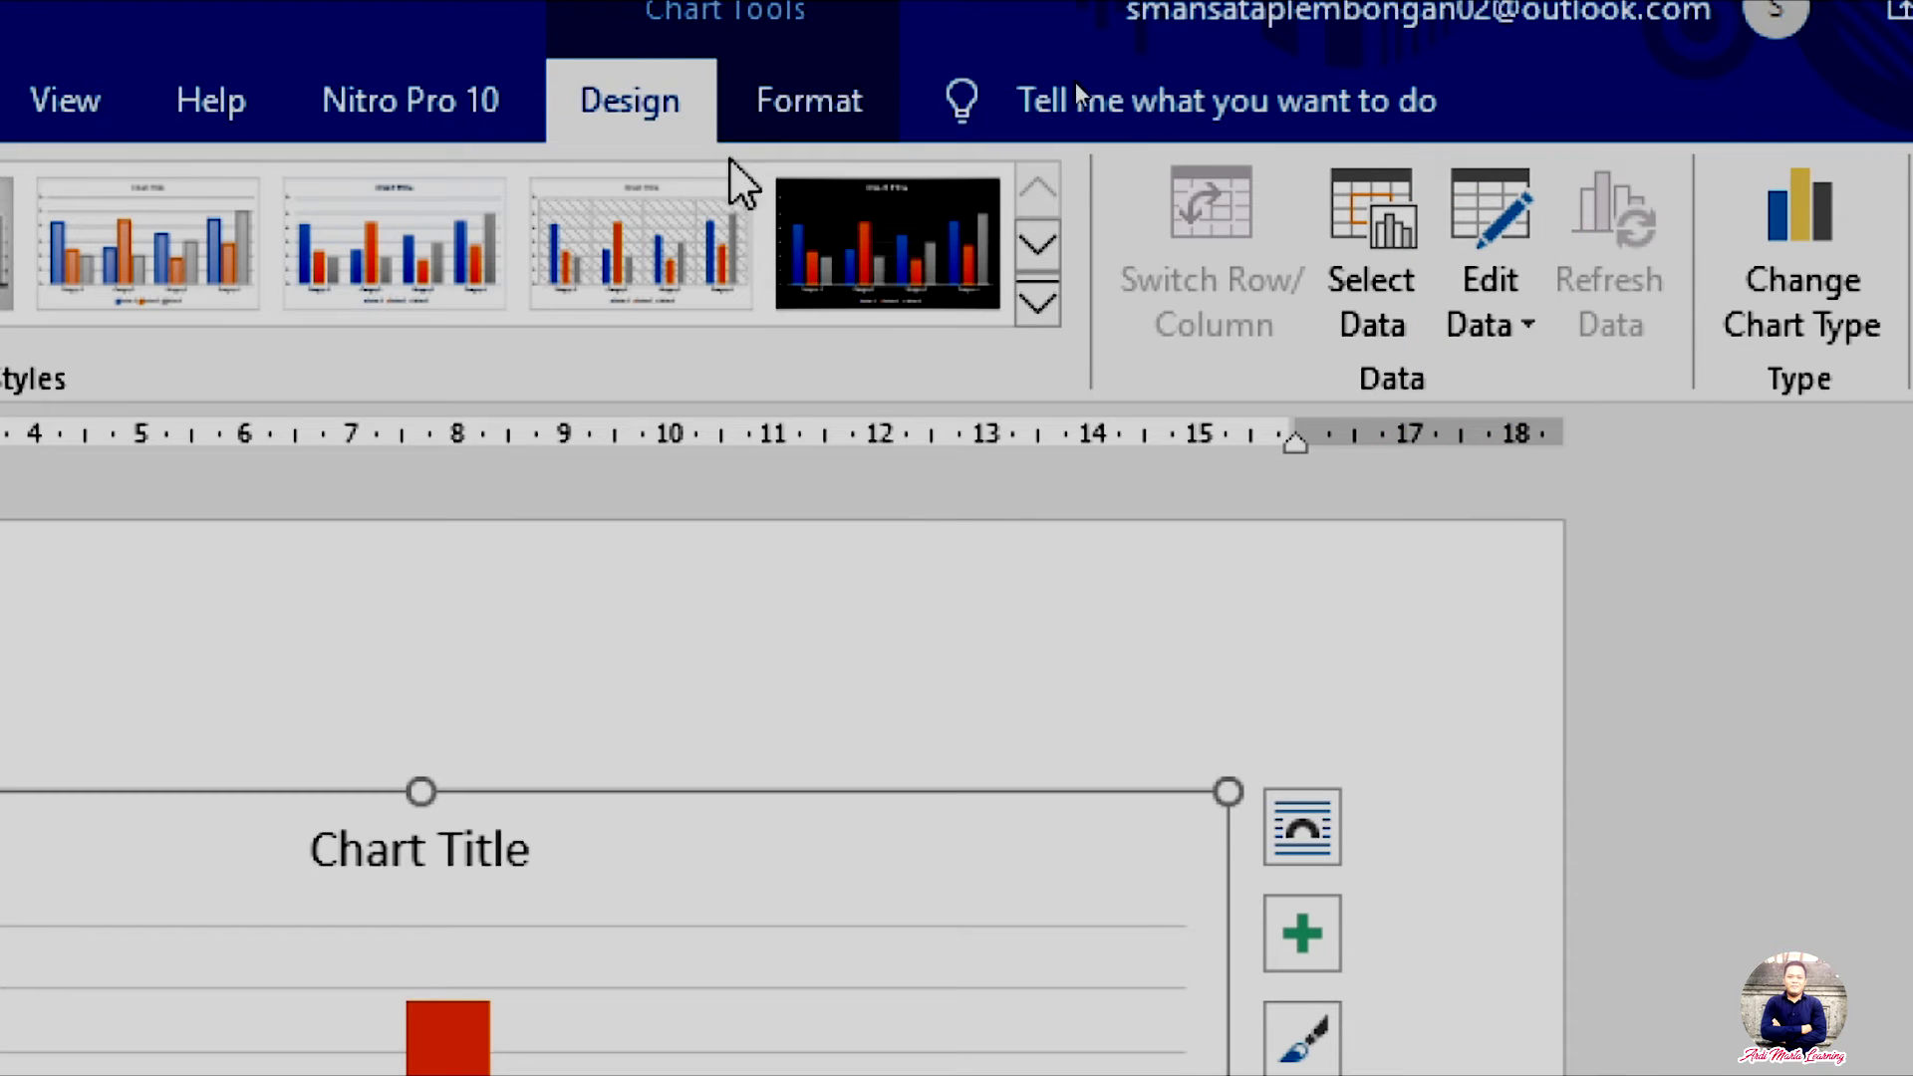
{"action": "left_click", "coordinate": [1492, 353]}
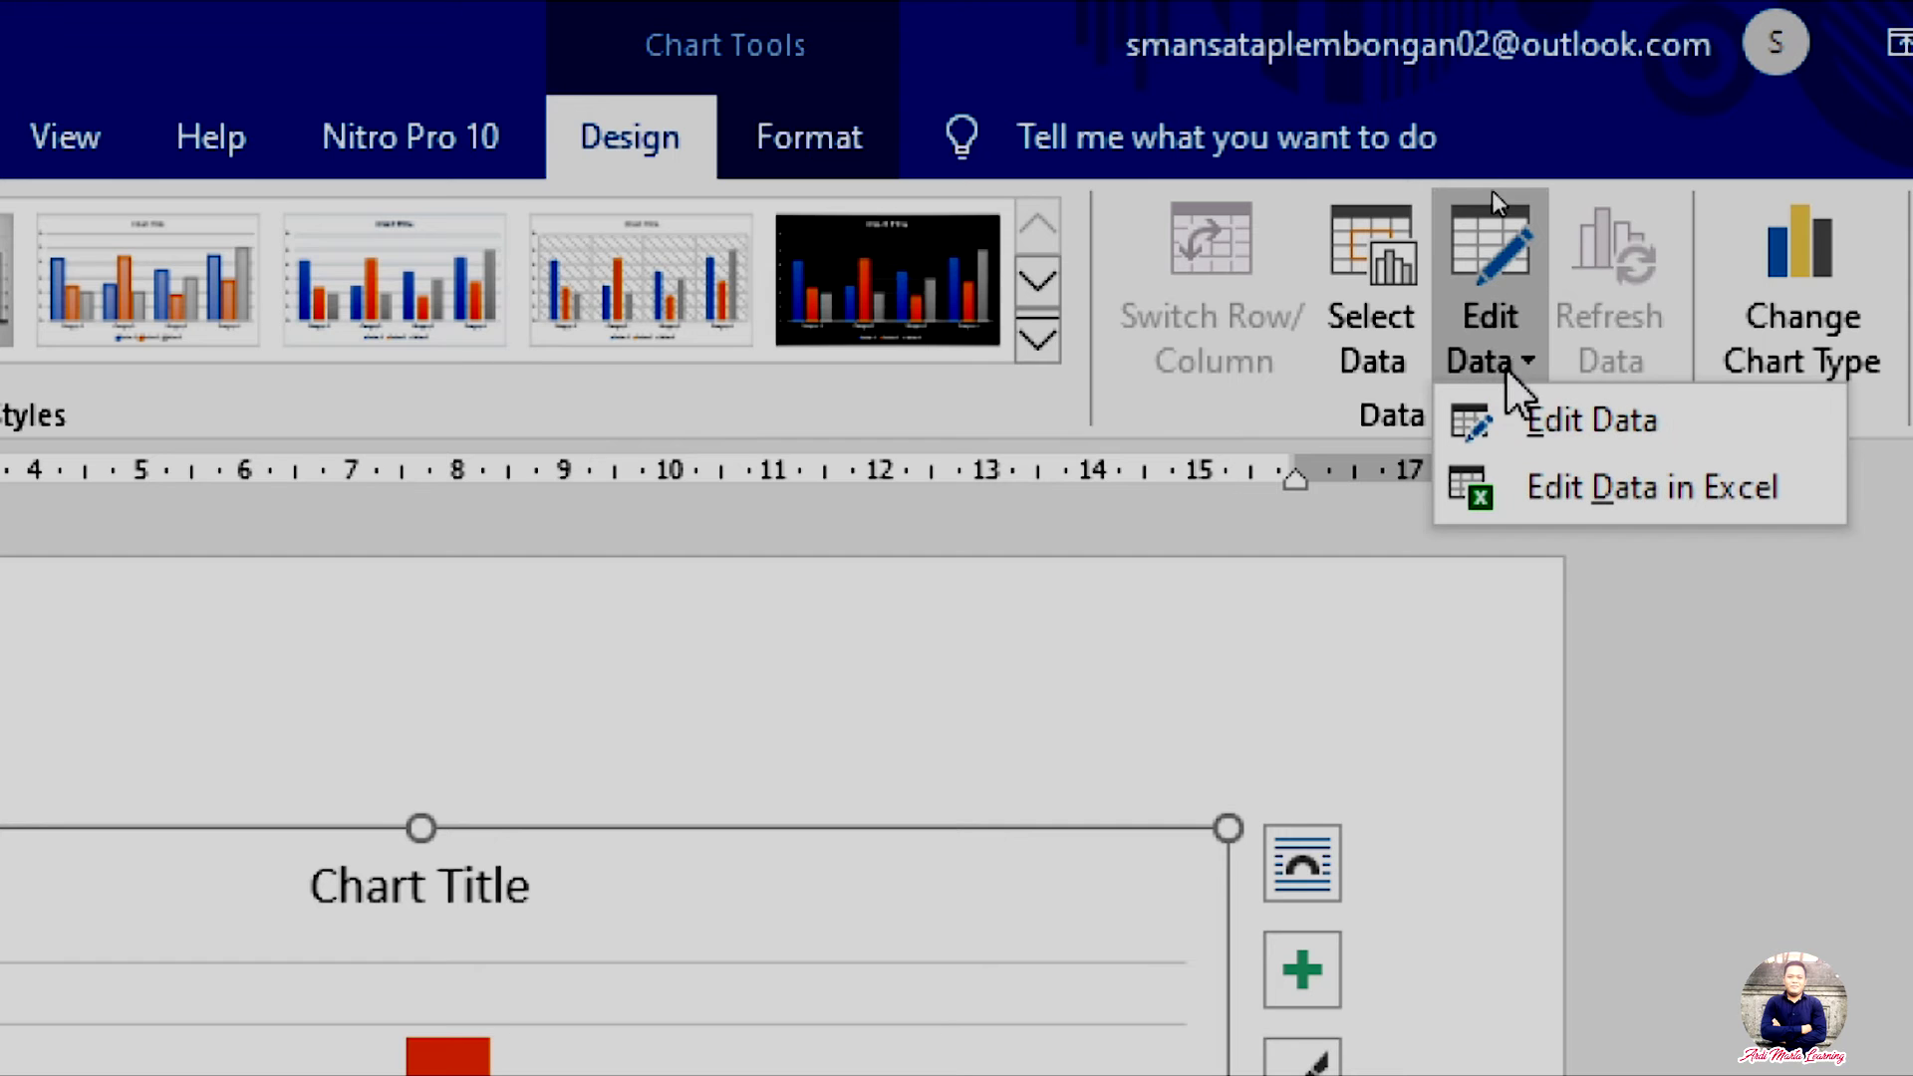
{"action": "left_click", "coordinate": [1540, 421]}
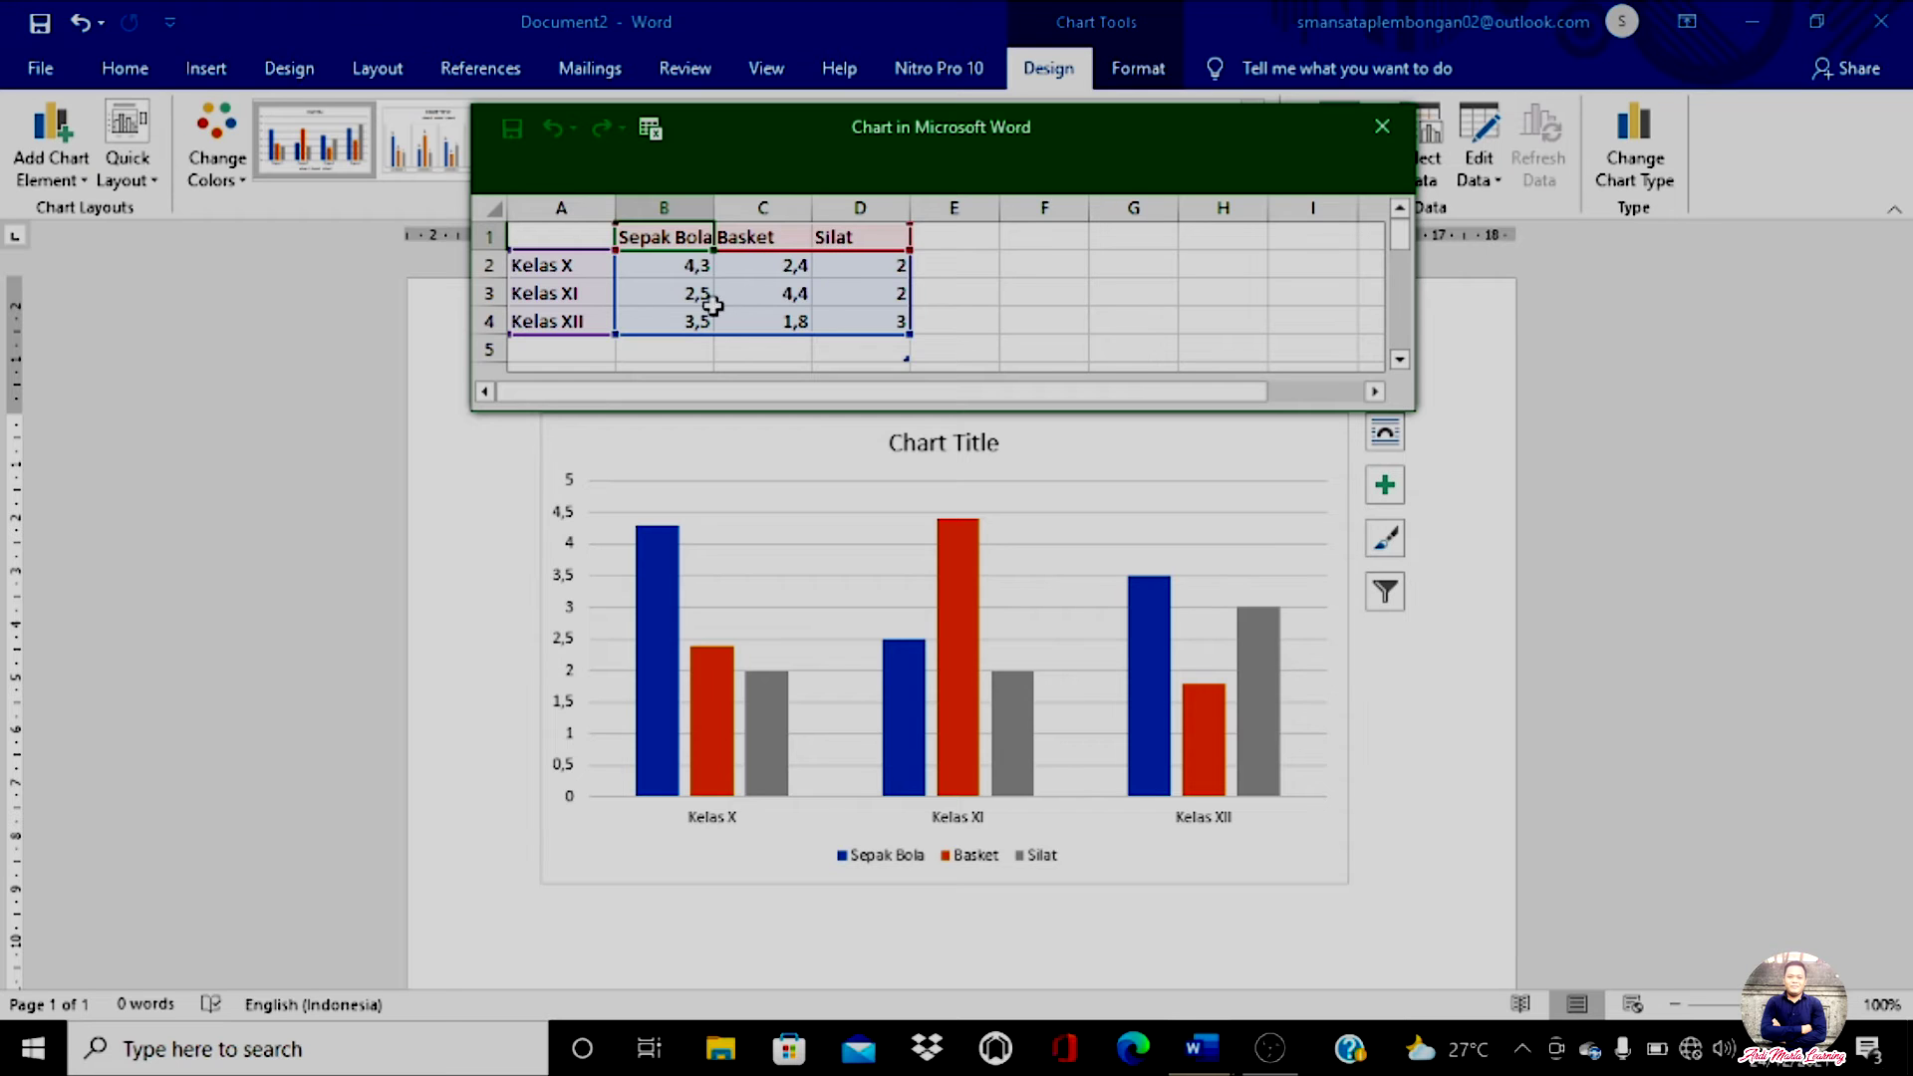
Set the Kelas X values to 12 for Sepak Bola, 15 for Basket and 5 for Silat
{"action": "left_click", "coordinate": [695, 265]}
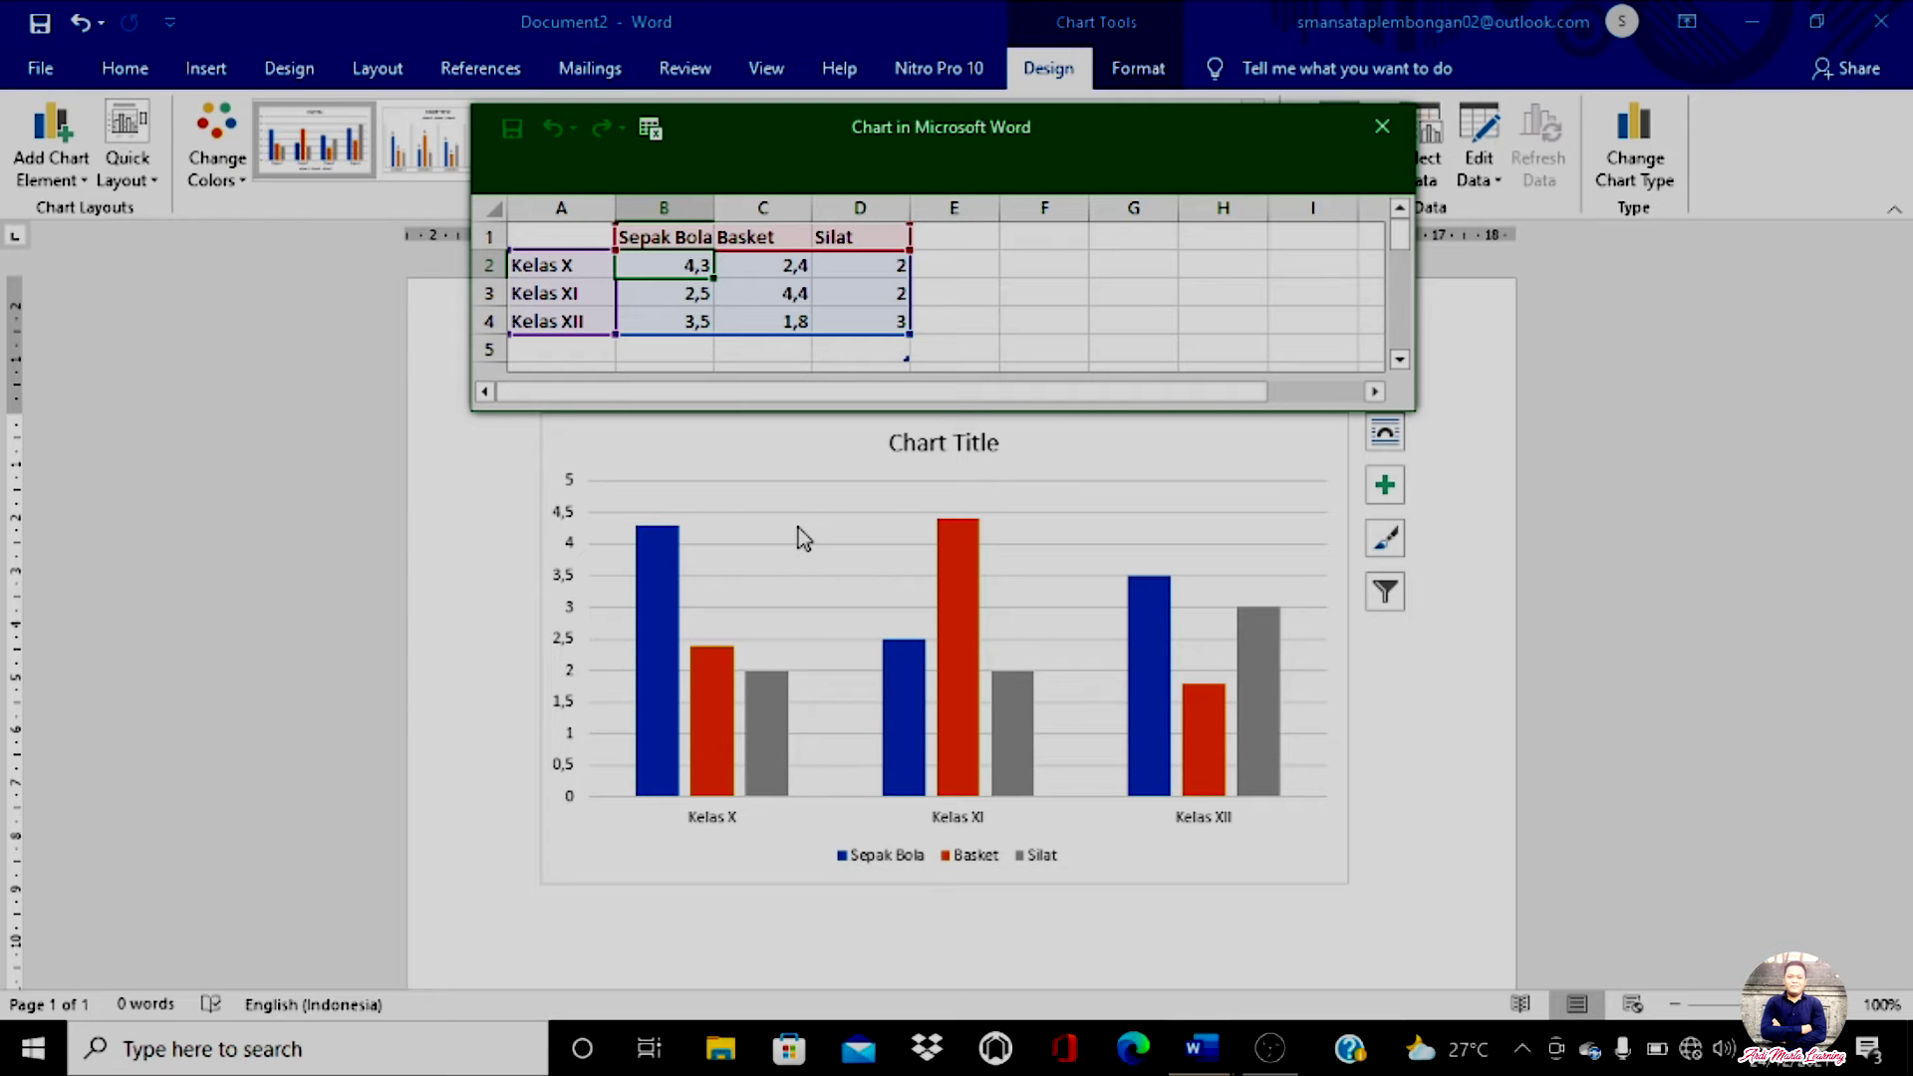
{"action": "type", "text": "12"}
{"action": "key", "text": "Tab"}
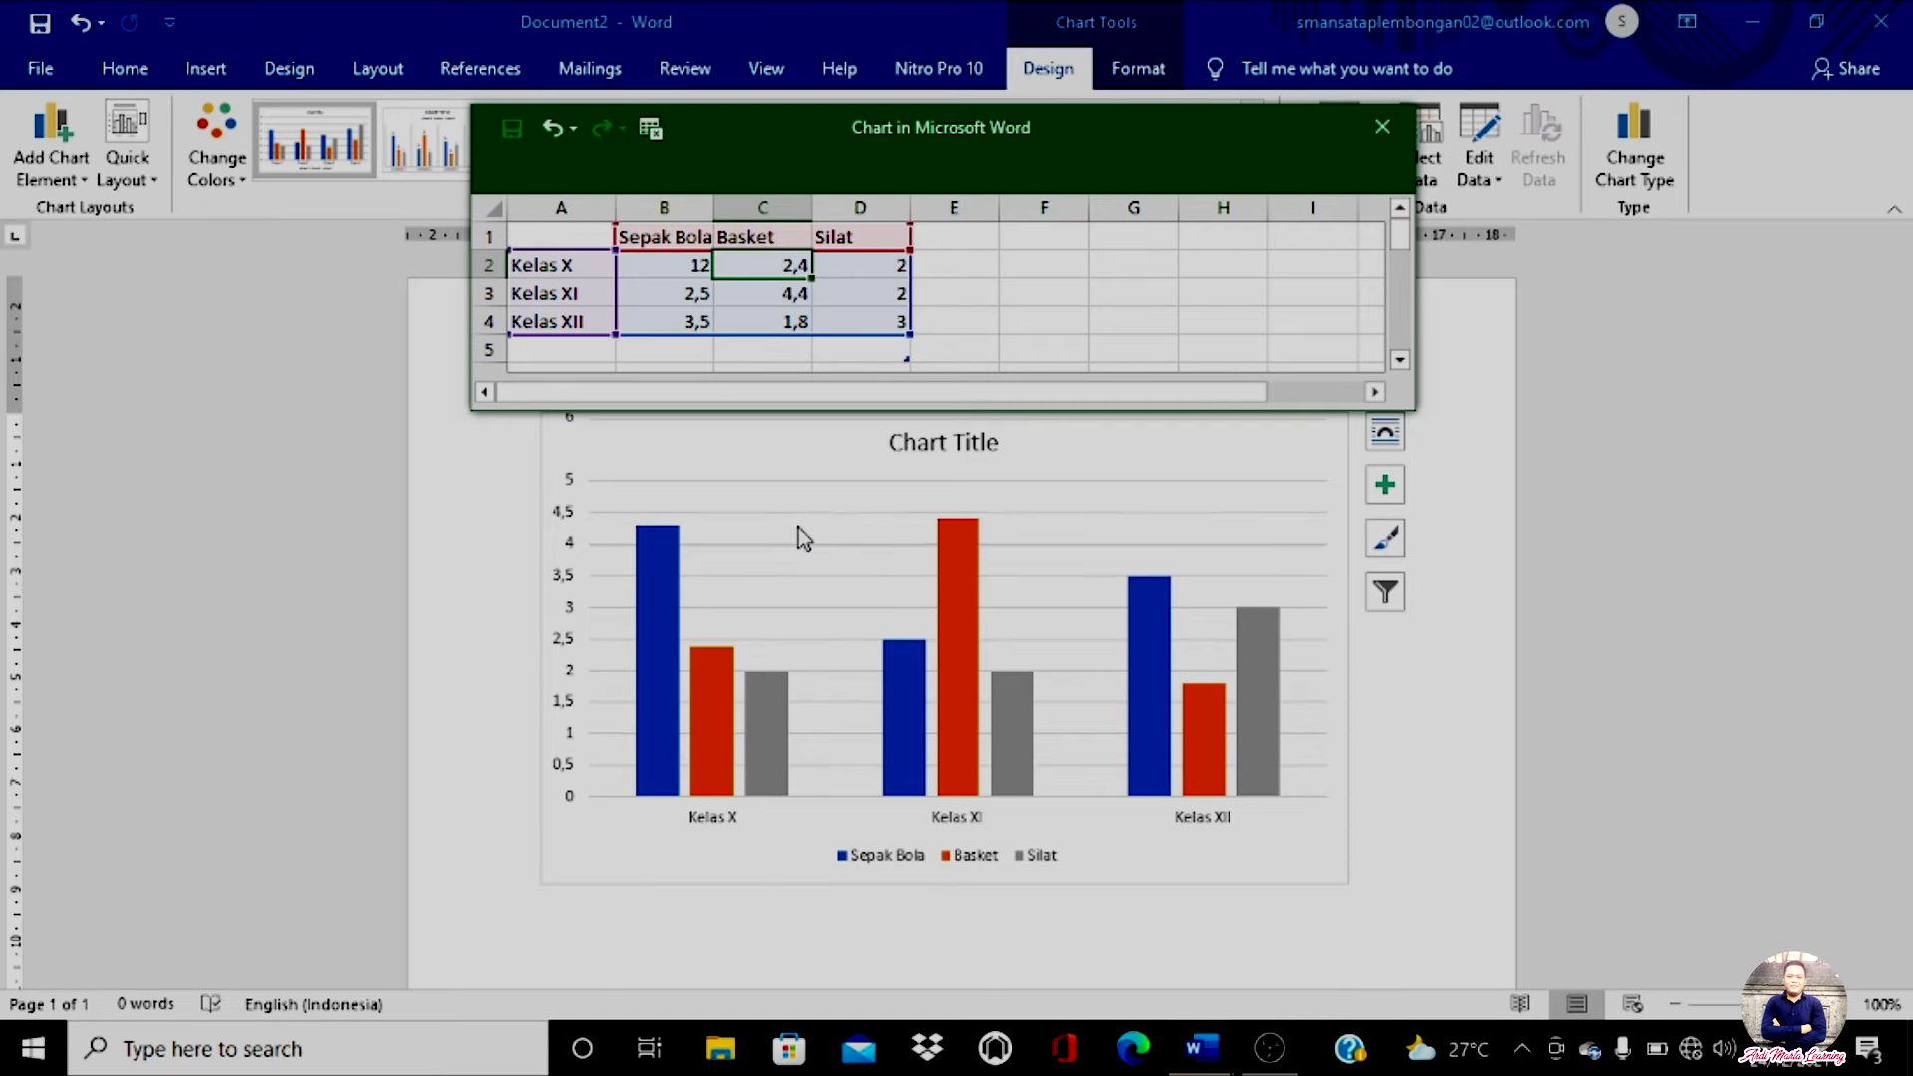
{"action": "type", "text": "30"}
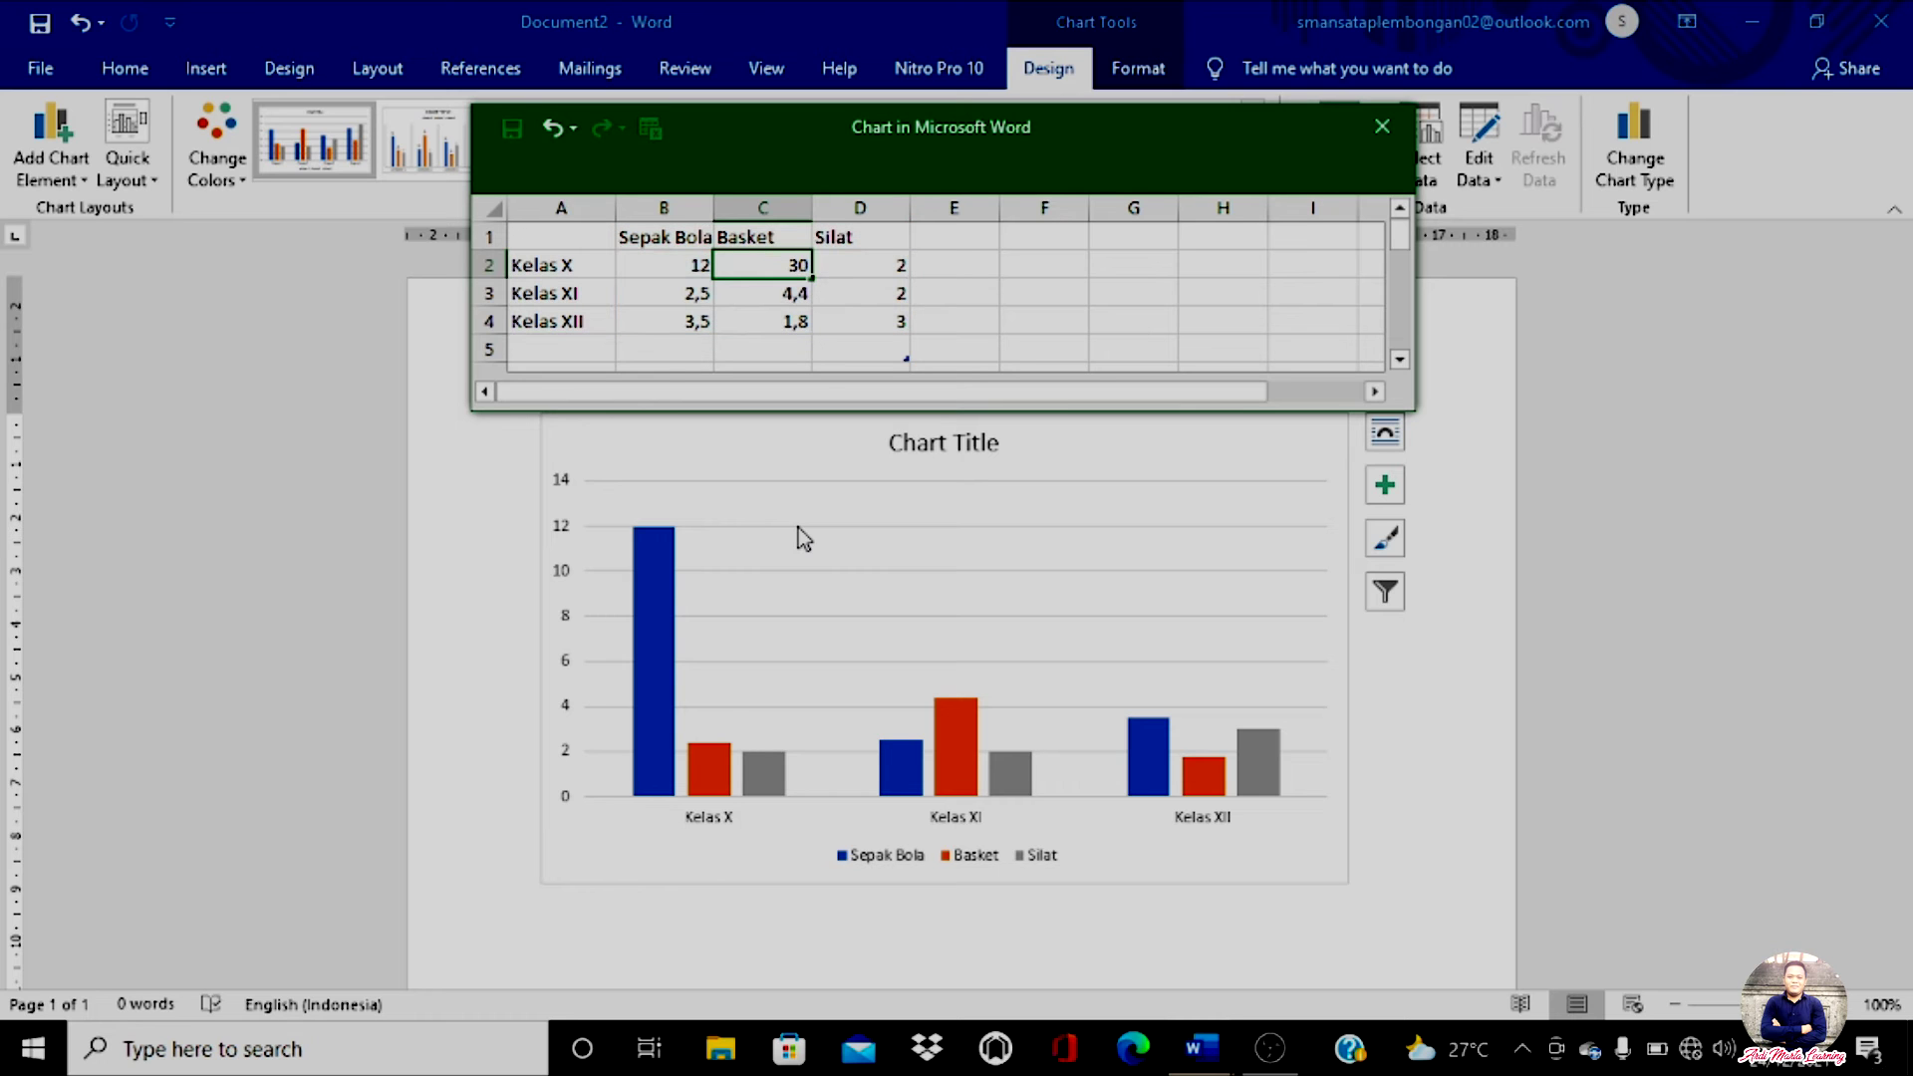
{"action": "left_click", "coordinate": [798, 528]}
{"action": "key", "text": "Tab"}
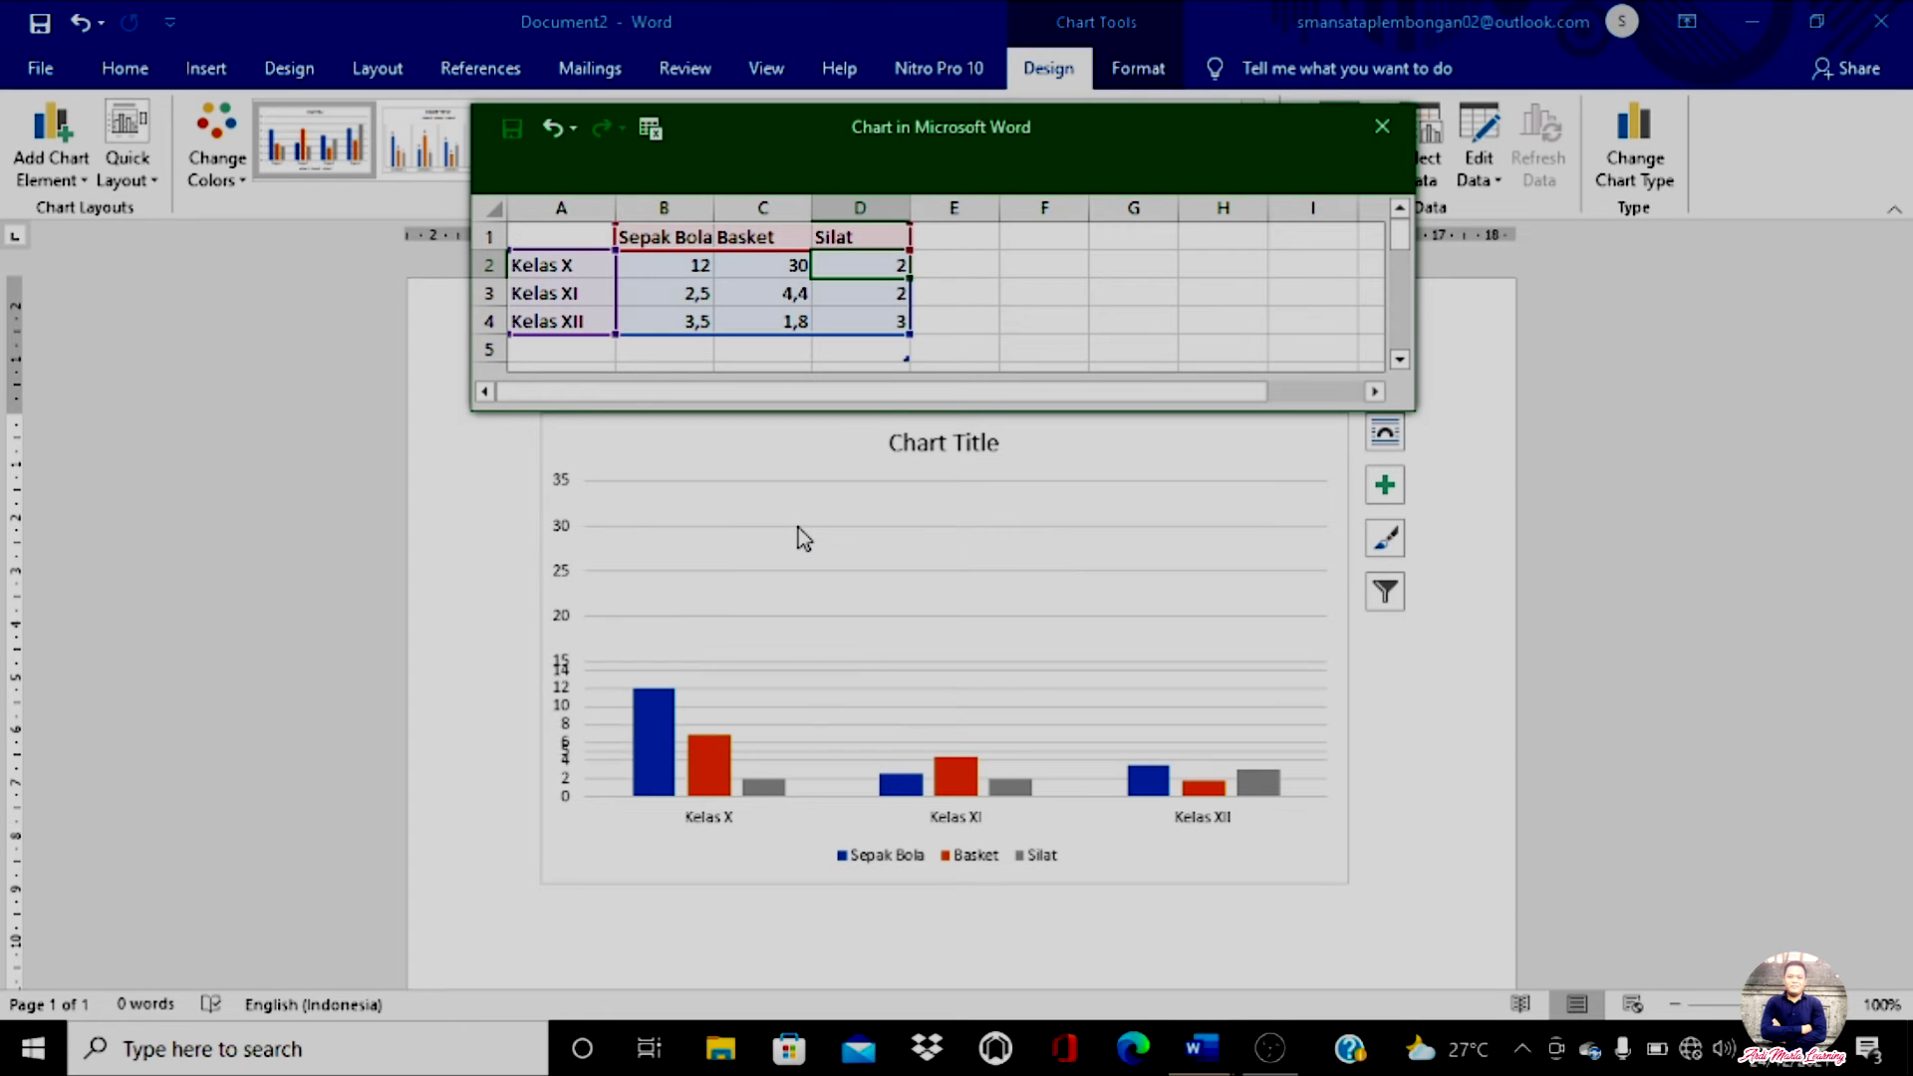
{"action": "key", "text": "Left"}
{"action": "type", "text": "15"}
{"action": "key", "text": "Tab"}
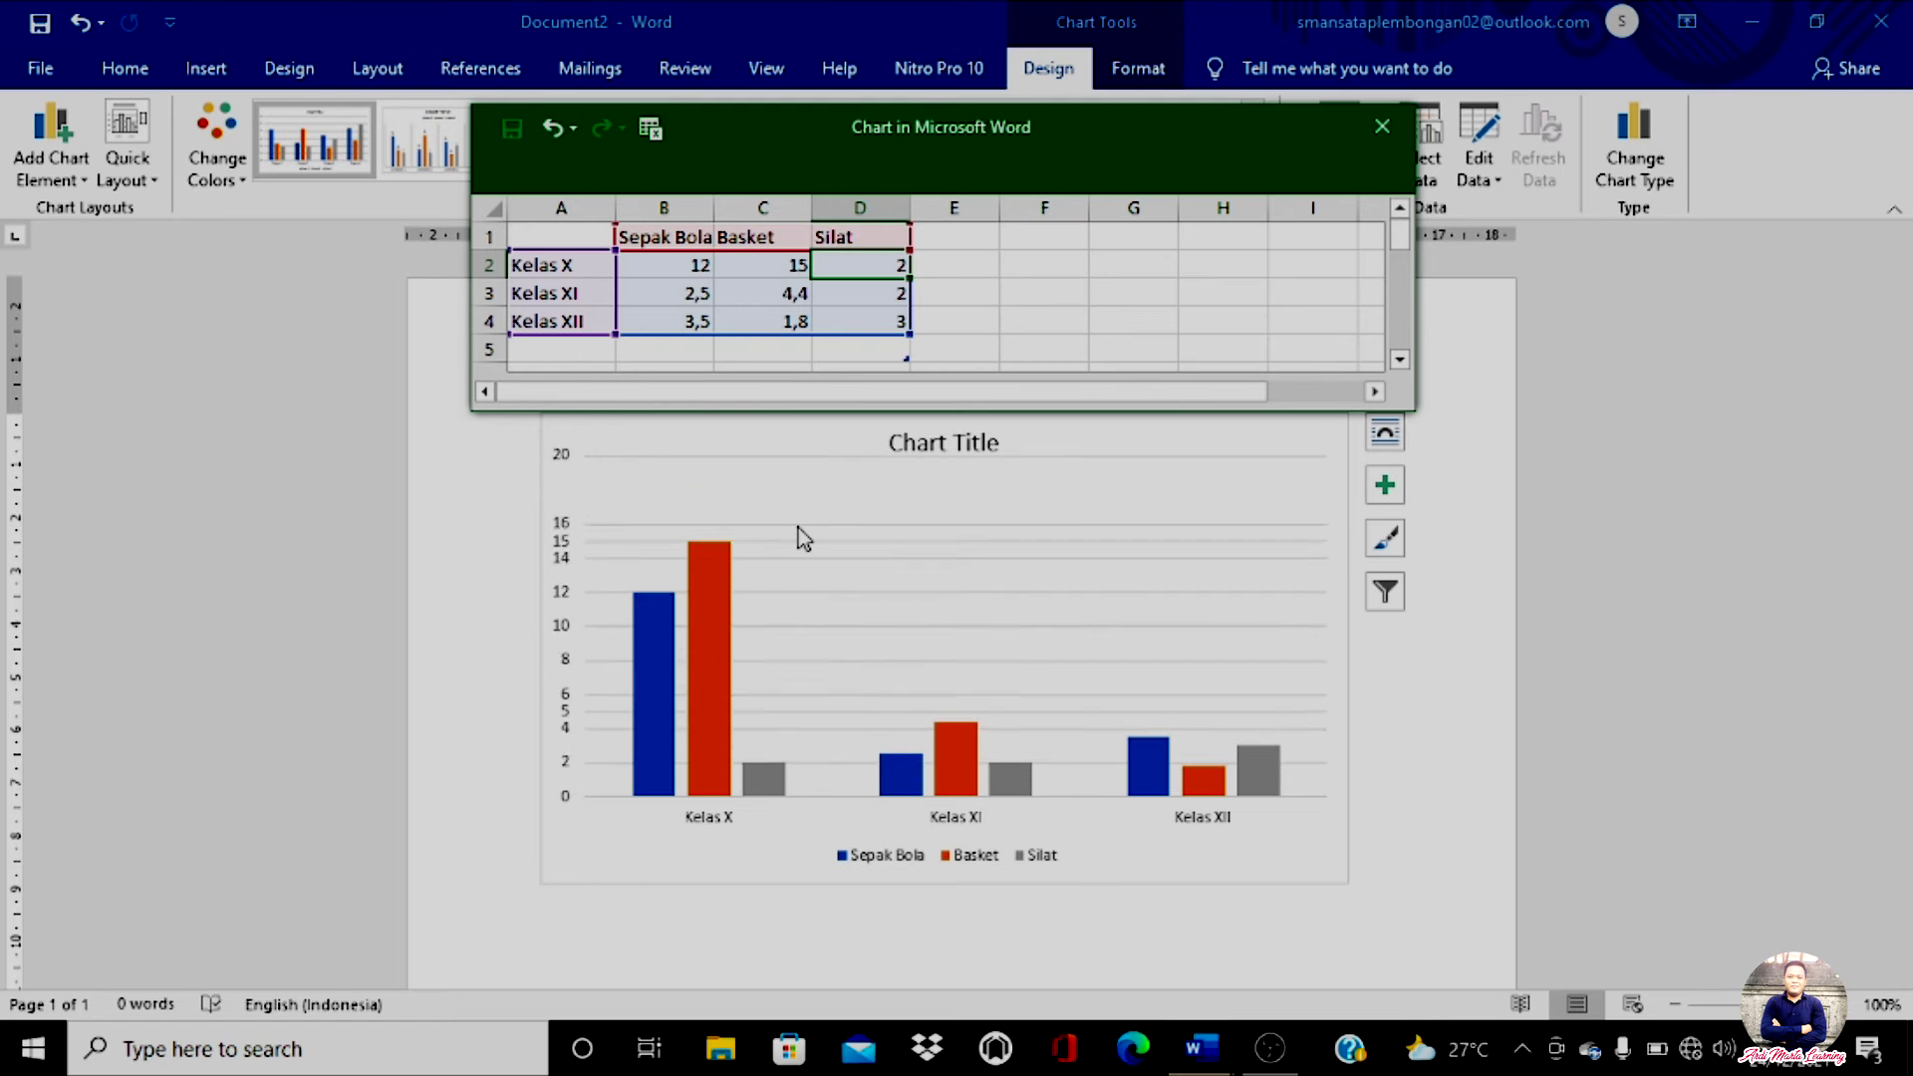
{"action": "type", "text": "5"}
{"action": "key", "text": "Return"}
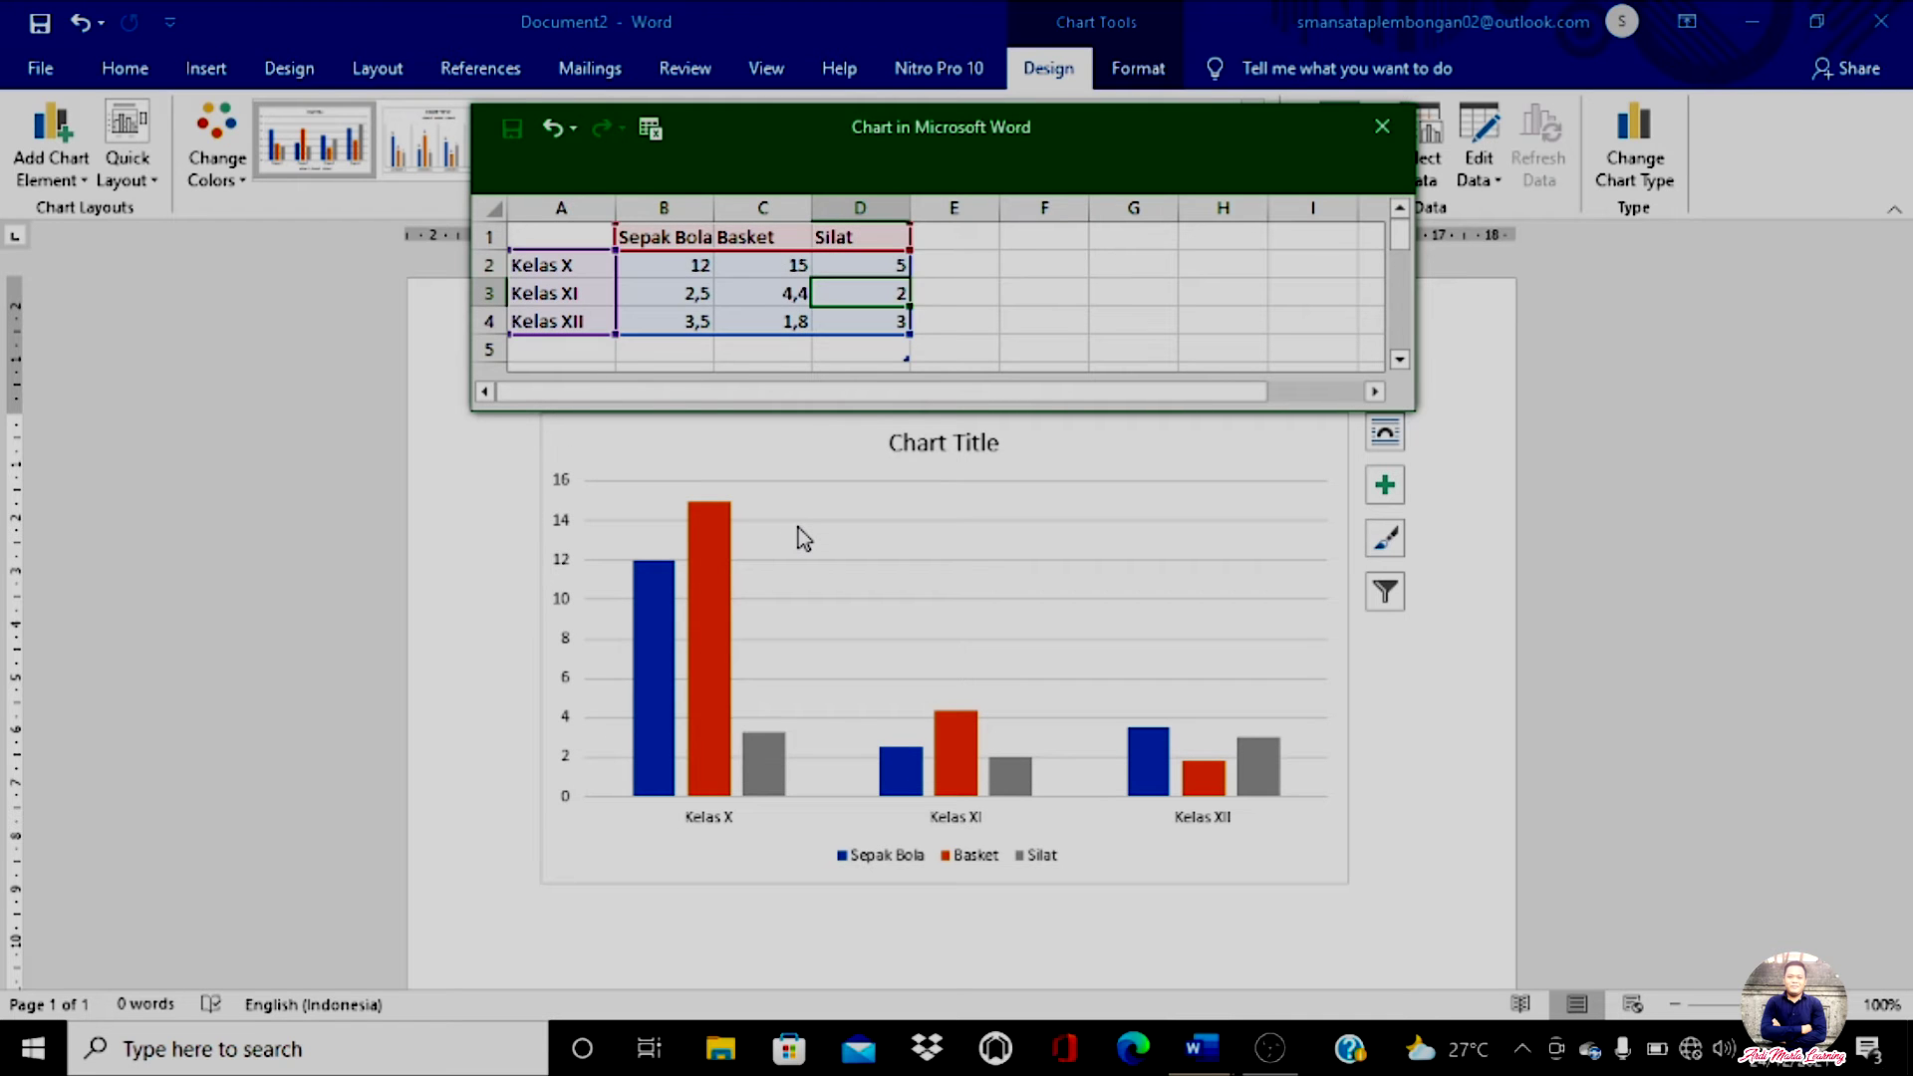
Set the Kelas XI values to 20 for Sepak Bola, 15 for Basket and 3 for Silat
{"action": "key", "text": "Left"}
{"action": "key", "text": "Left"}
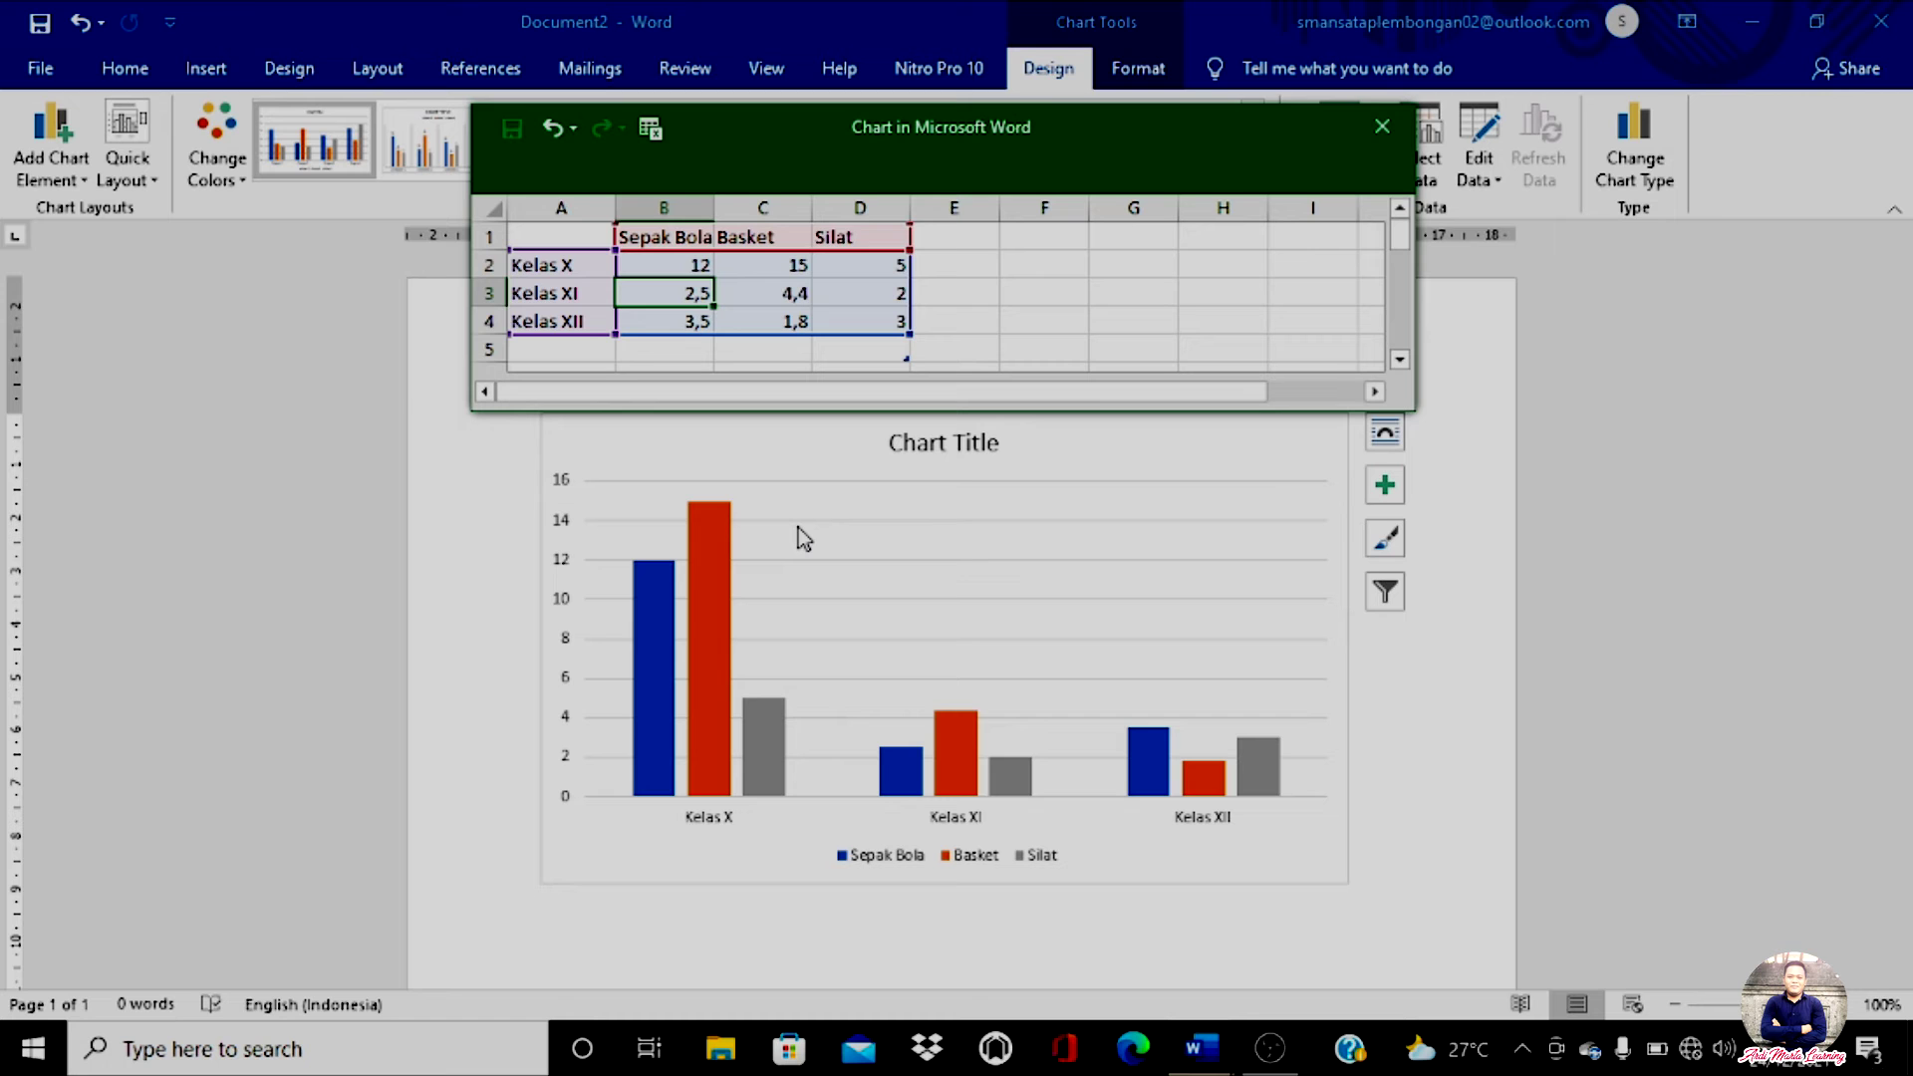
{"action": "type", "text": "20"}
{"action": "key", "text": "Tab"}
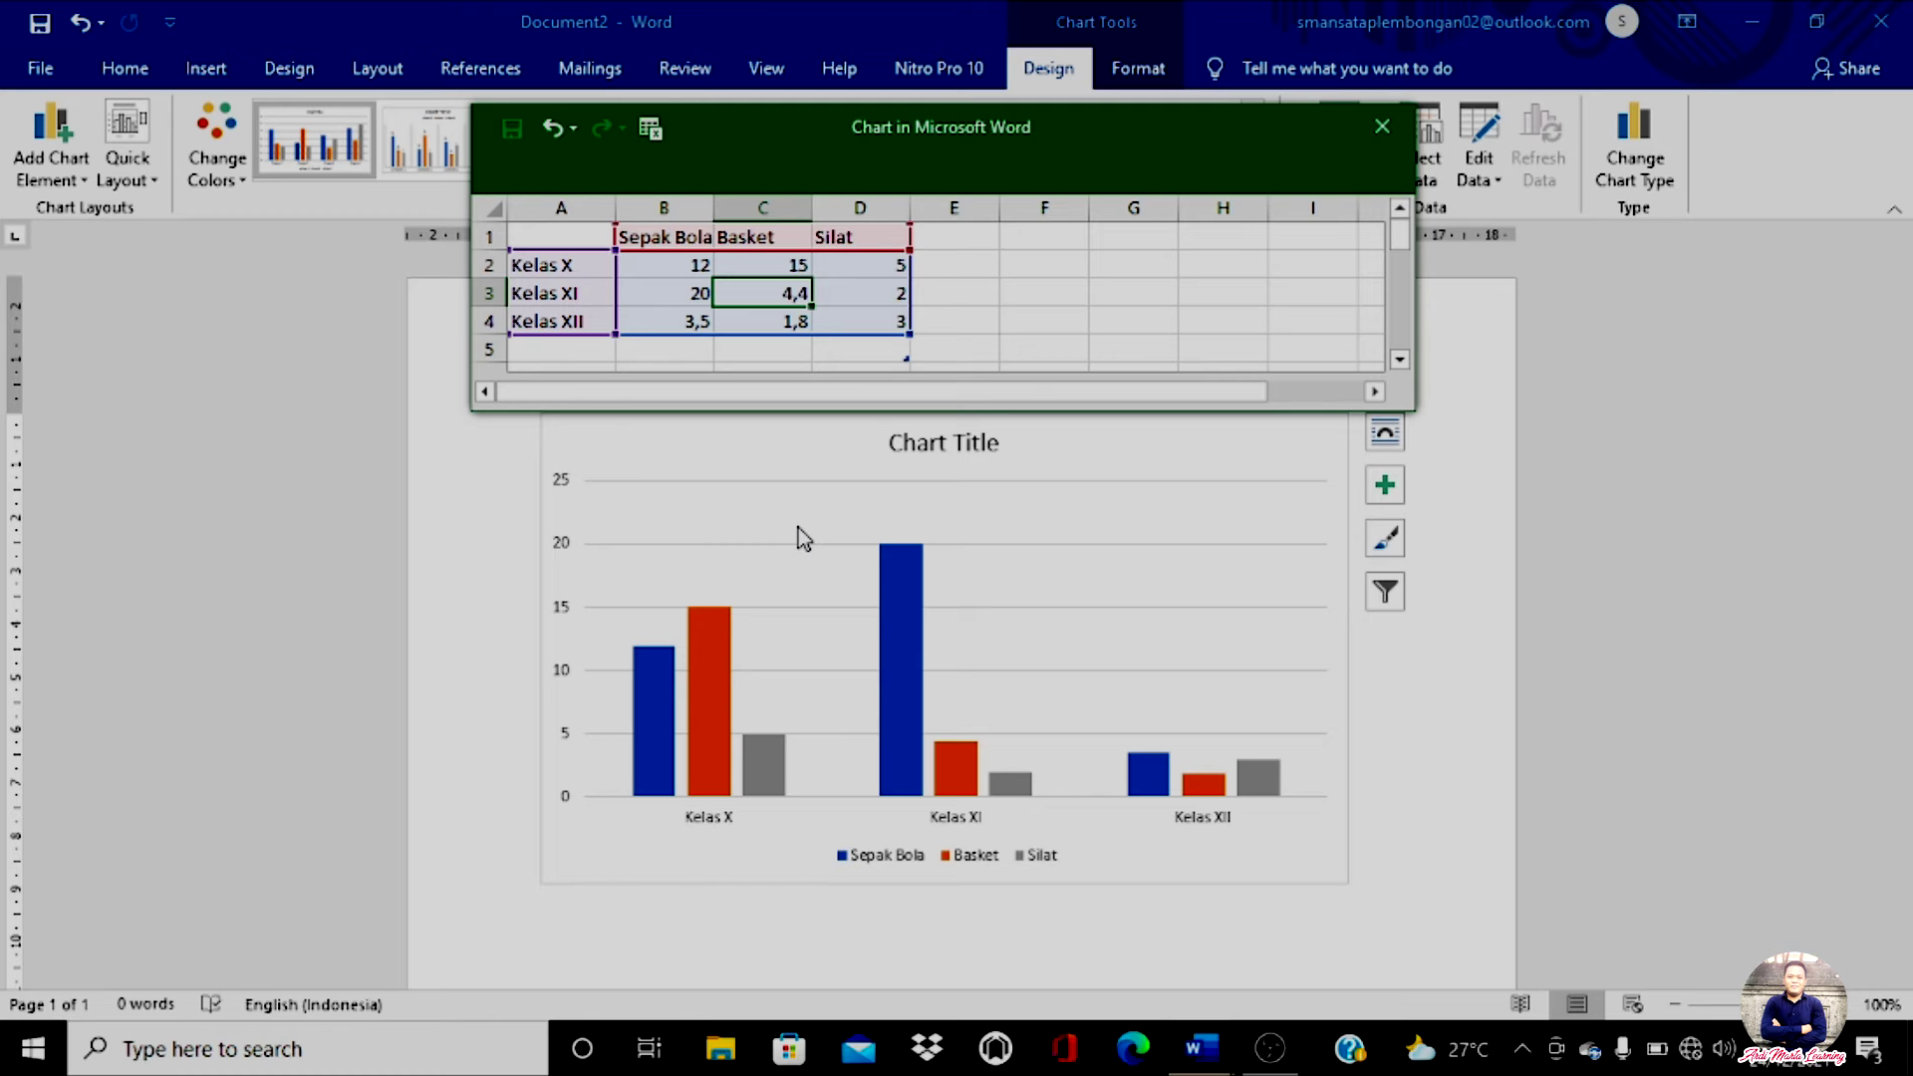
{"action": "type", "text": "15"}
{"action": "key", "text": "Tab"}
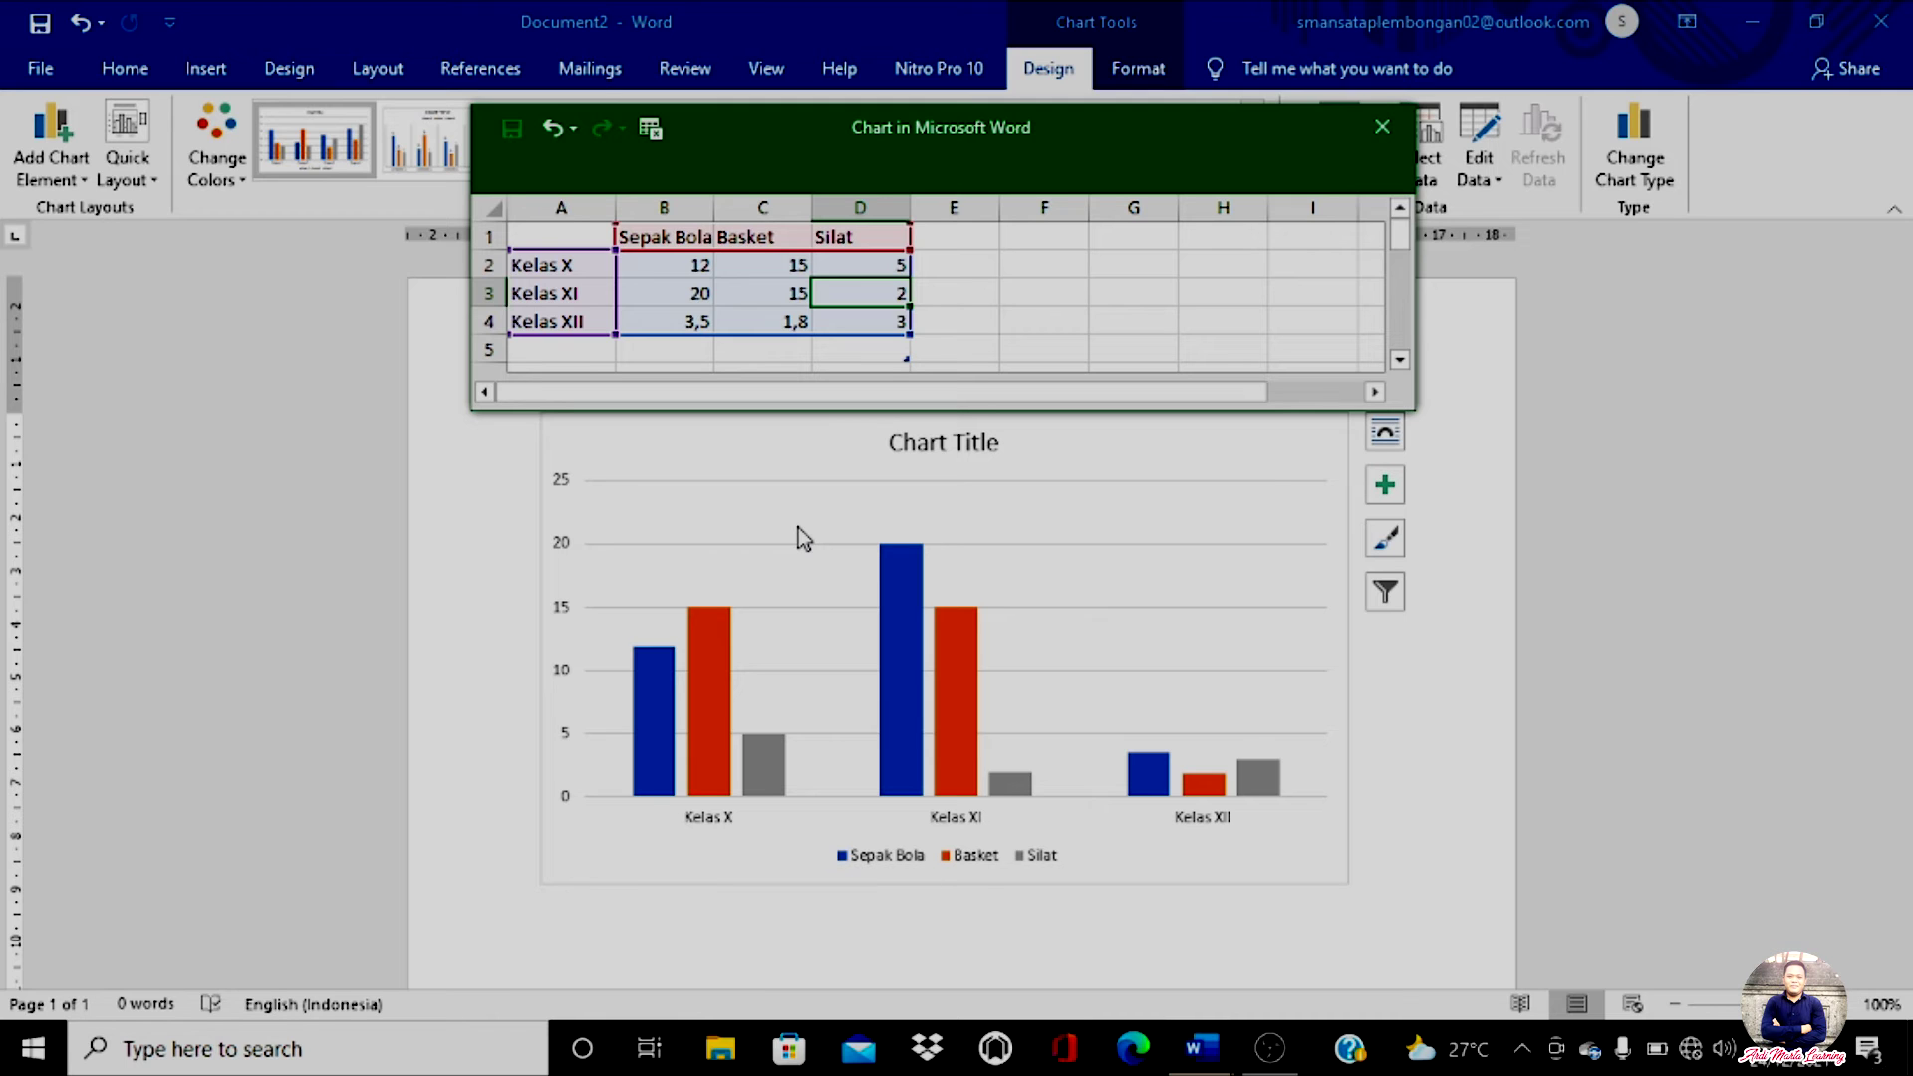
{"action": "type", "text": "2"}
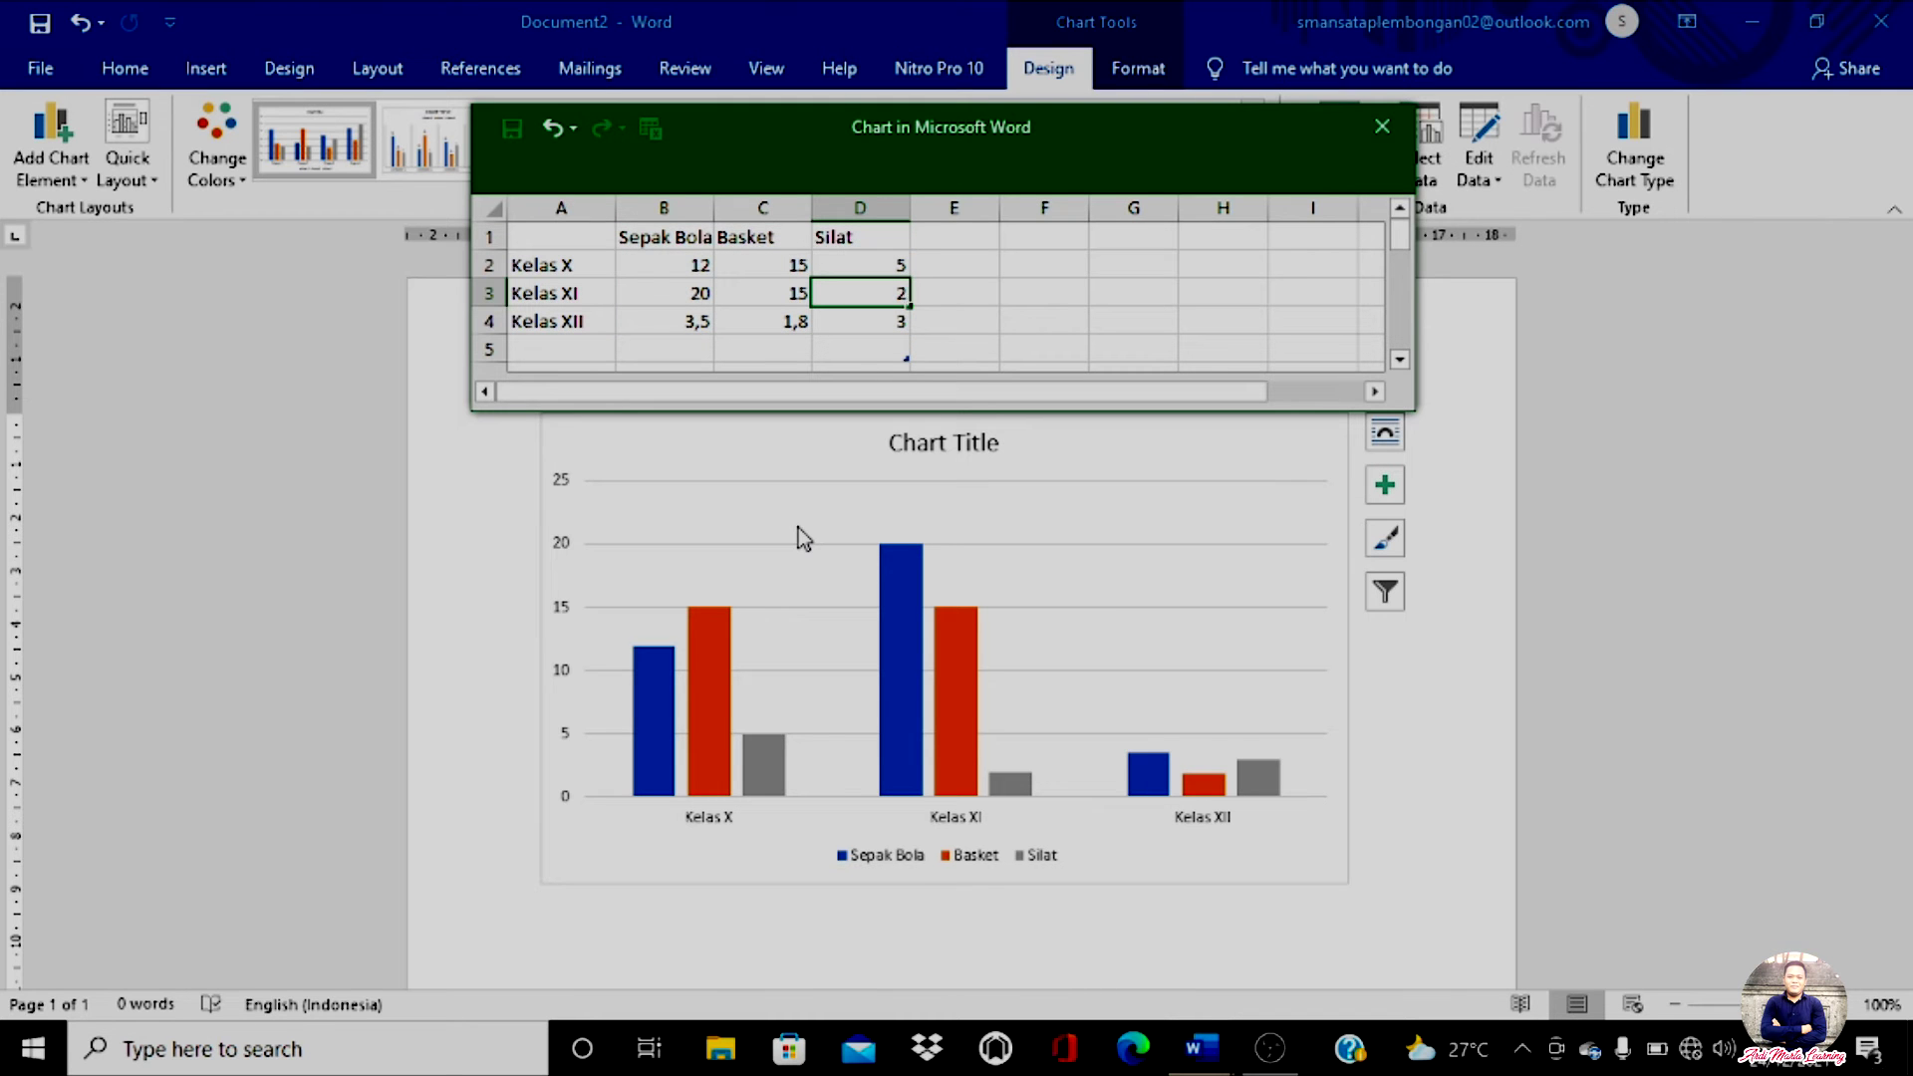
{"action": "key", "text": "BackSpace"}
{"action": "type", "text": "3"}
{"action": "key", "text": "Return"}
Set the Kelas XII values to 10 for Sepak Bola, 12 for Basket and 5 for Silat, and close the data sheet
{"action": "key", "text": "Left"}
{"action": "key", "text": "Left"}
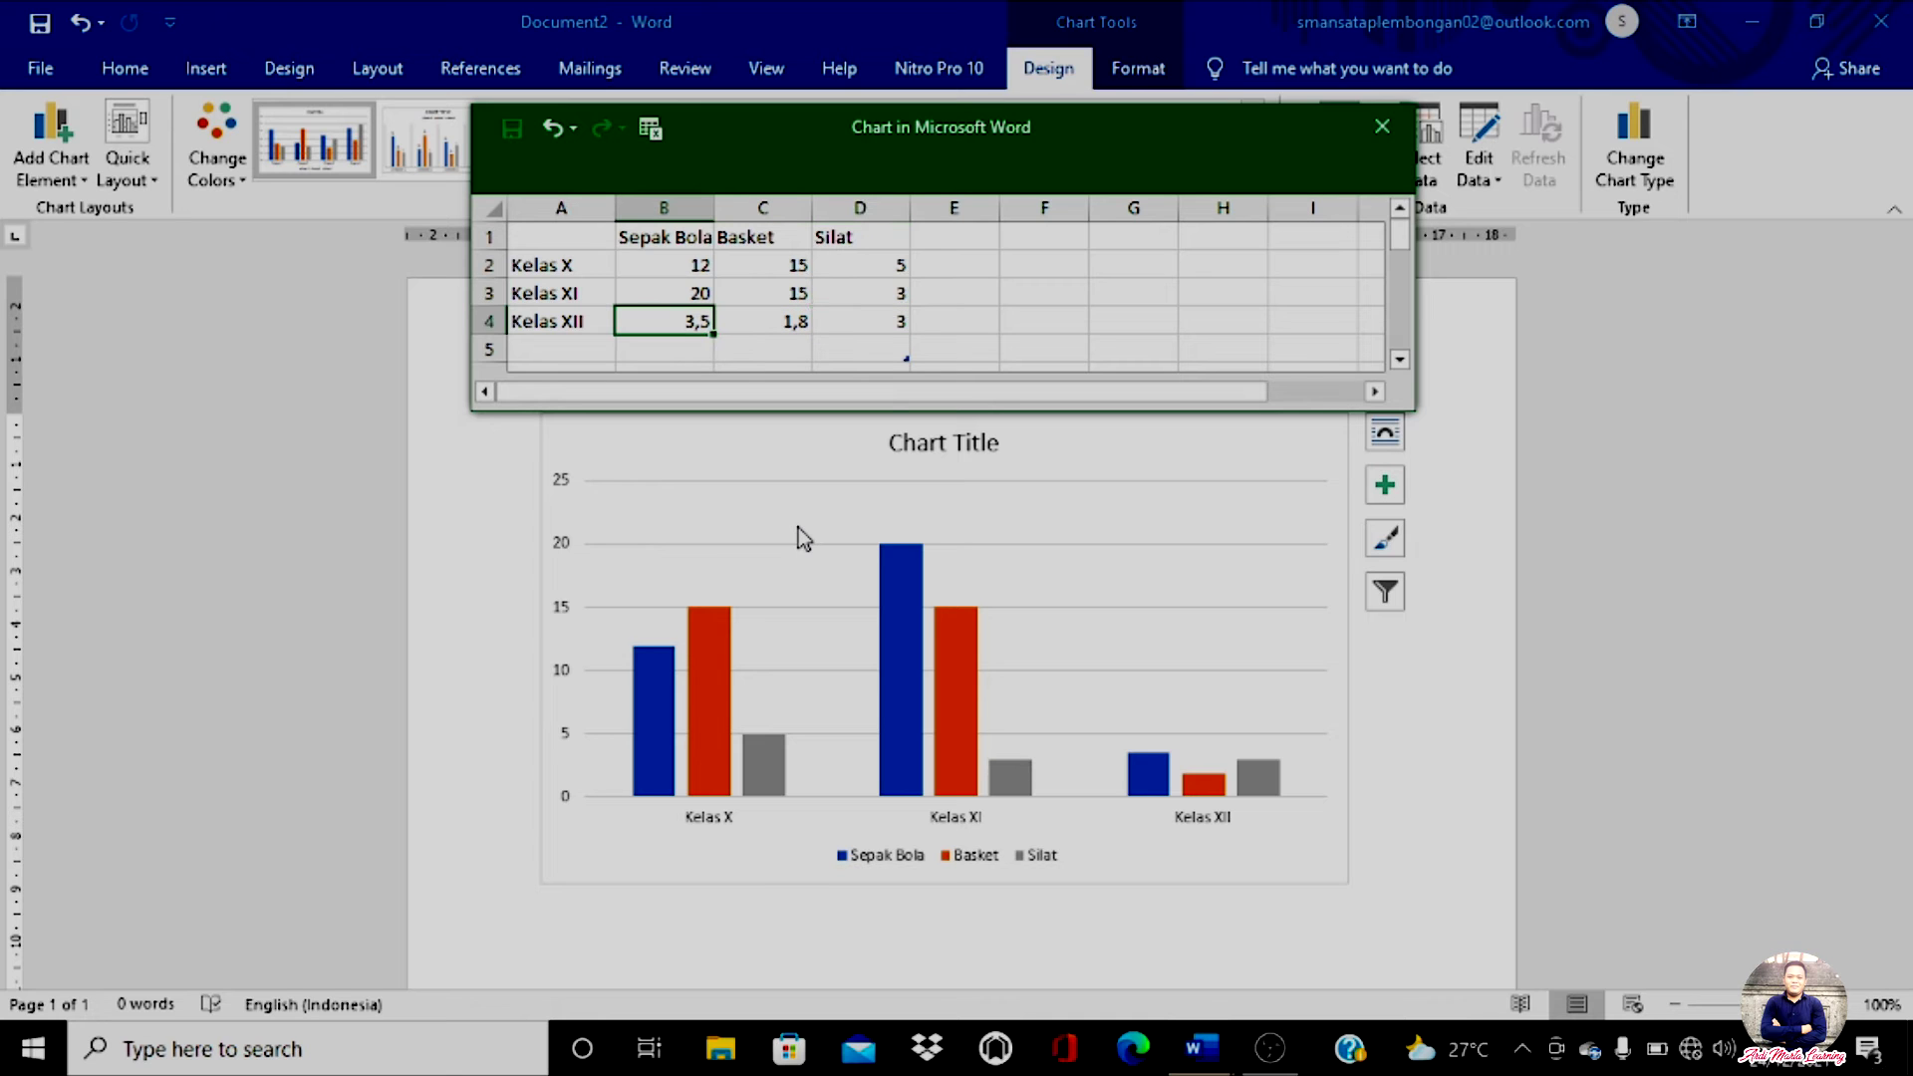
{"action": "type", "text": "10"}
{"action": "key", "text": "Tab"}
{"action": "type", "text": "12"}
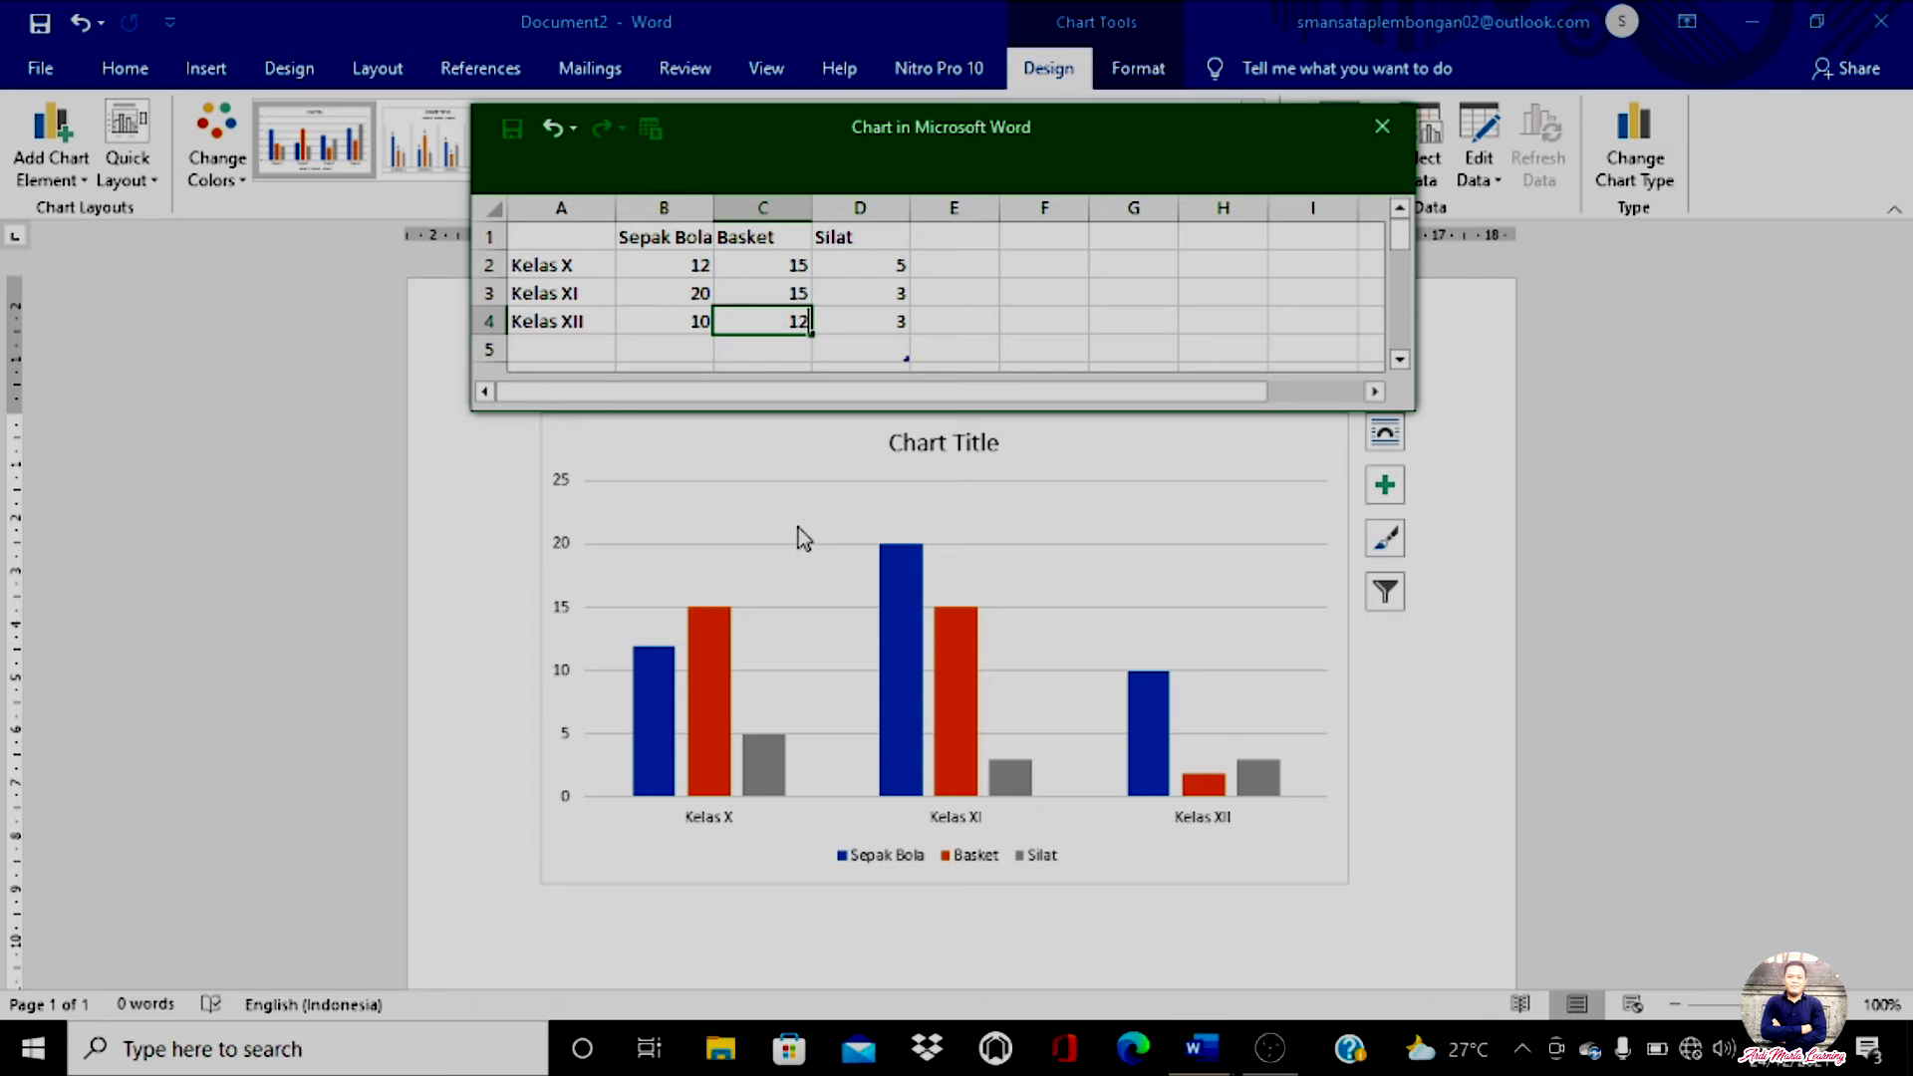
{"action": "key", "text": "Tab"}
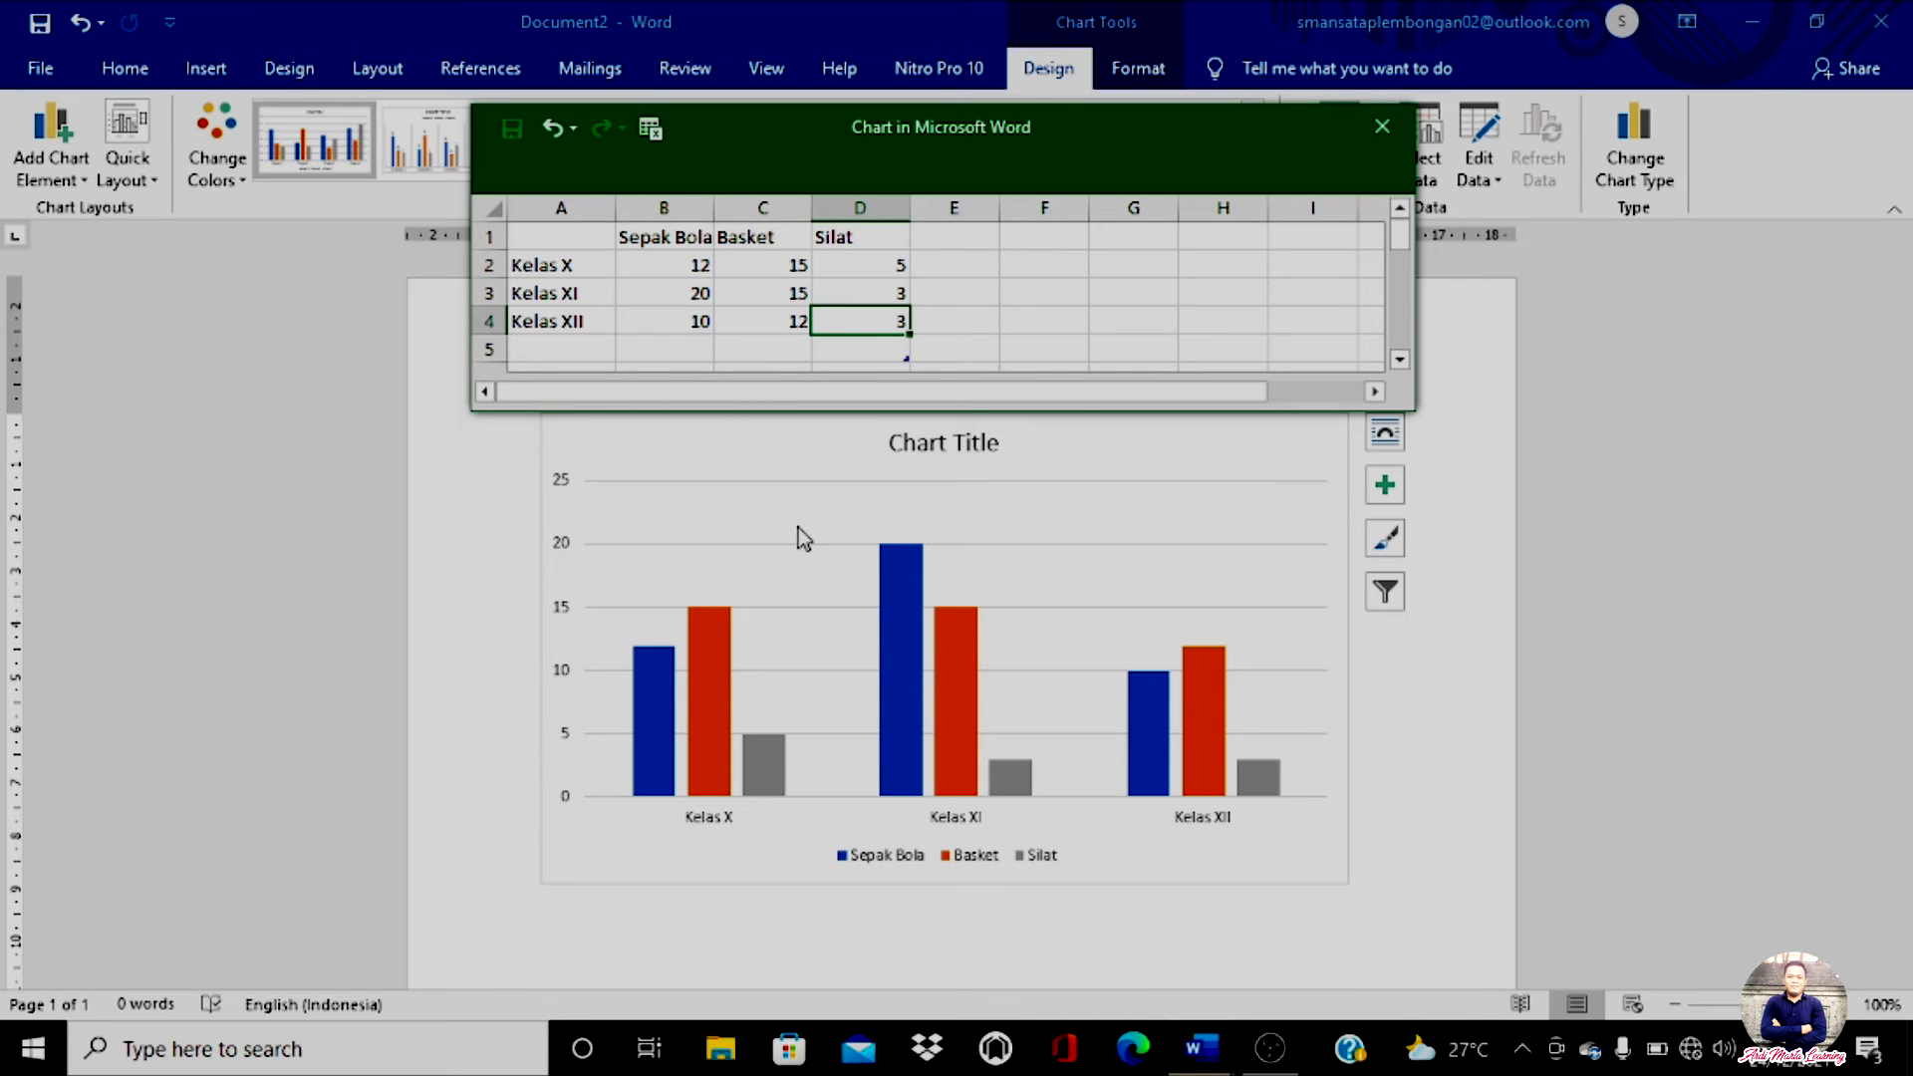
{"action": "type", "text": "5"}
{"action": "left_click", "coordinate": [1118, 327]}
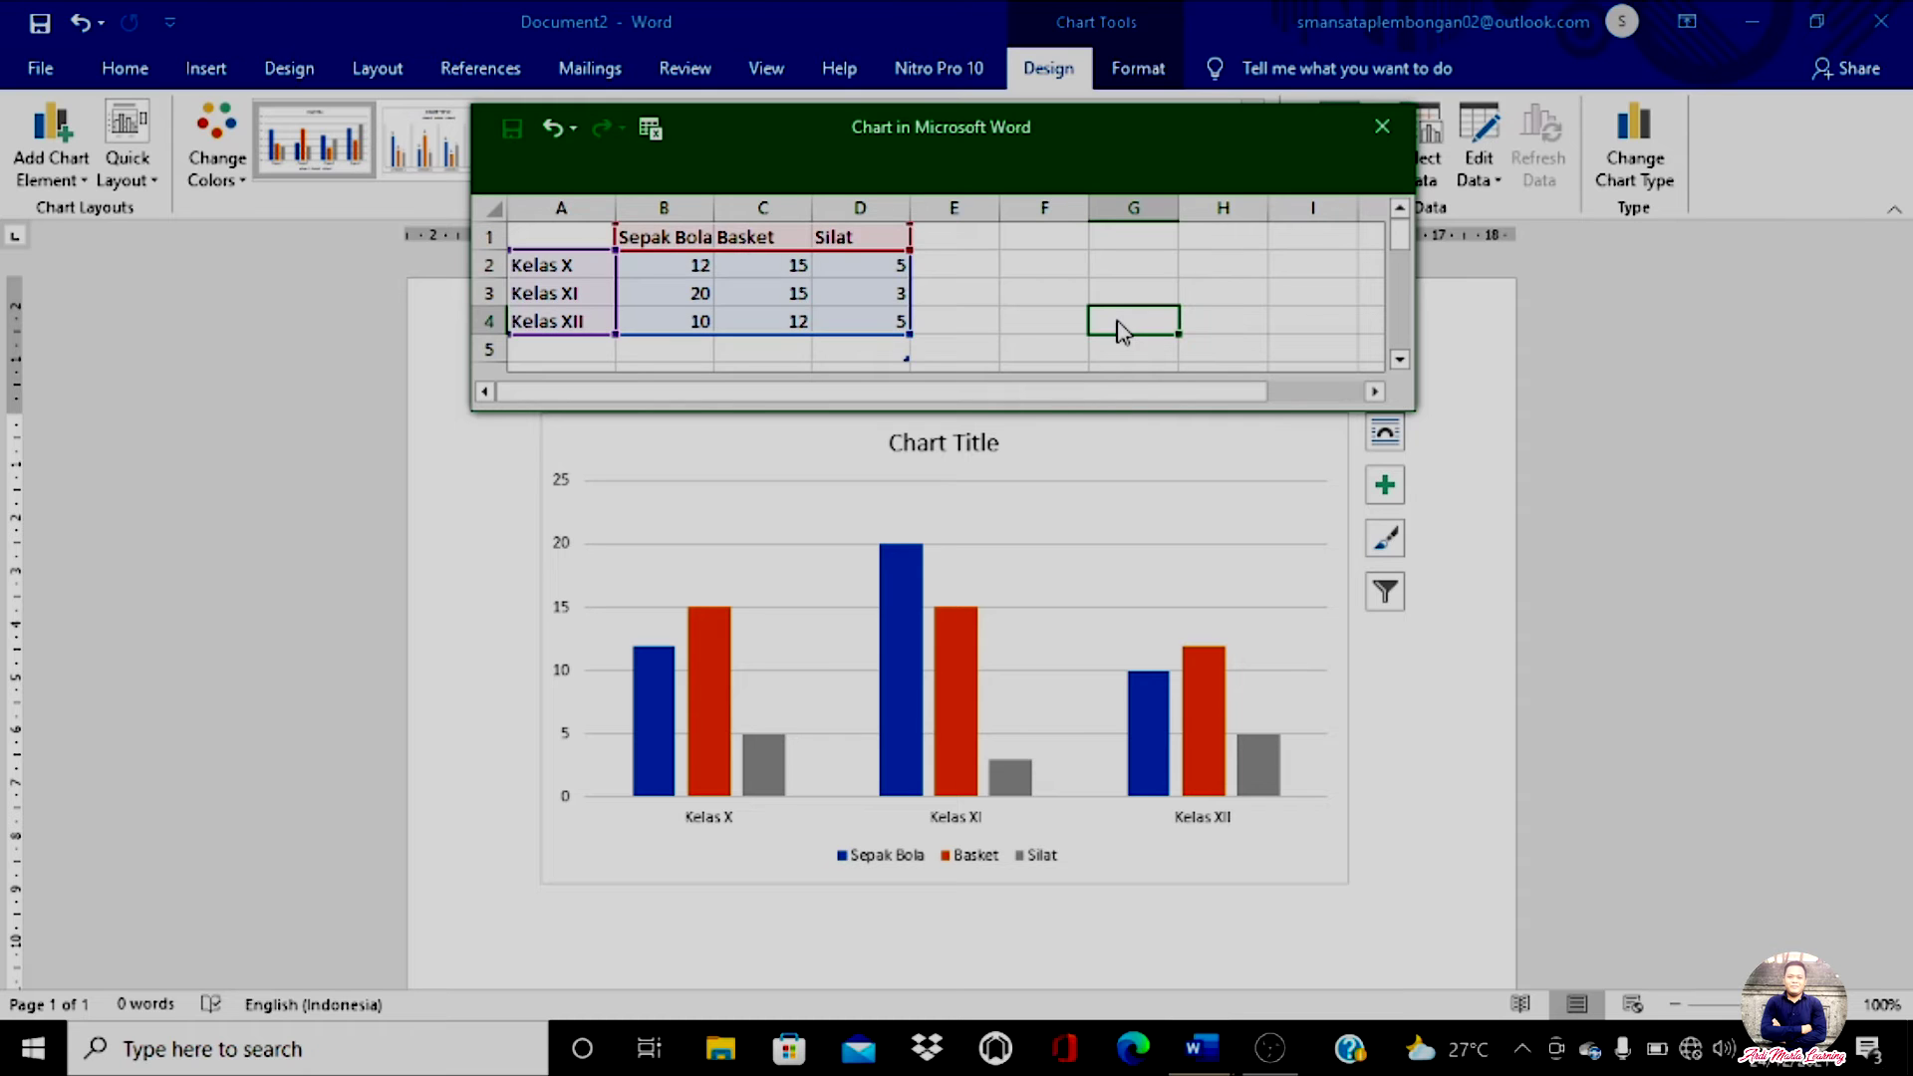
{"action": "left_click", "coordinate": [1382, 127]}
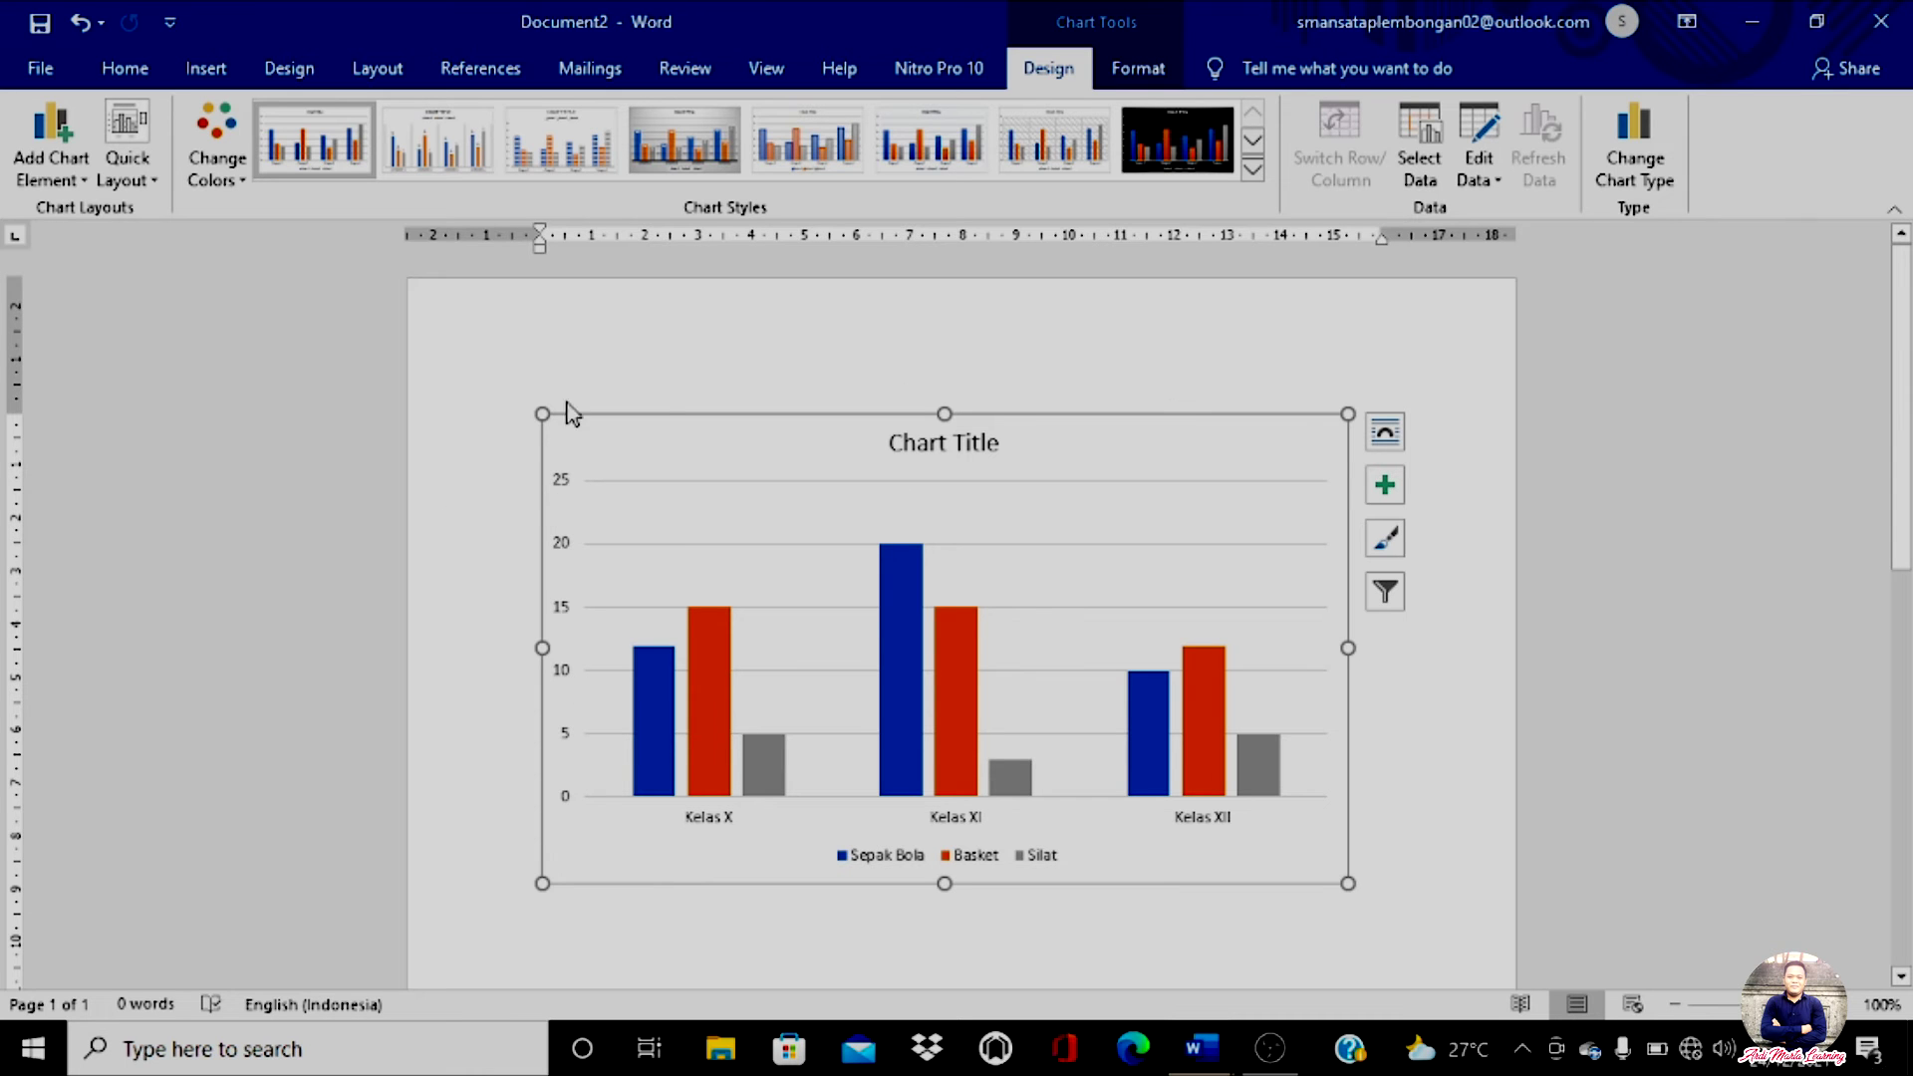
Clear the placeholder text from the chart title
{"action": "left_click", "coordinate": [980, 447]}
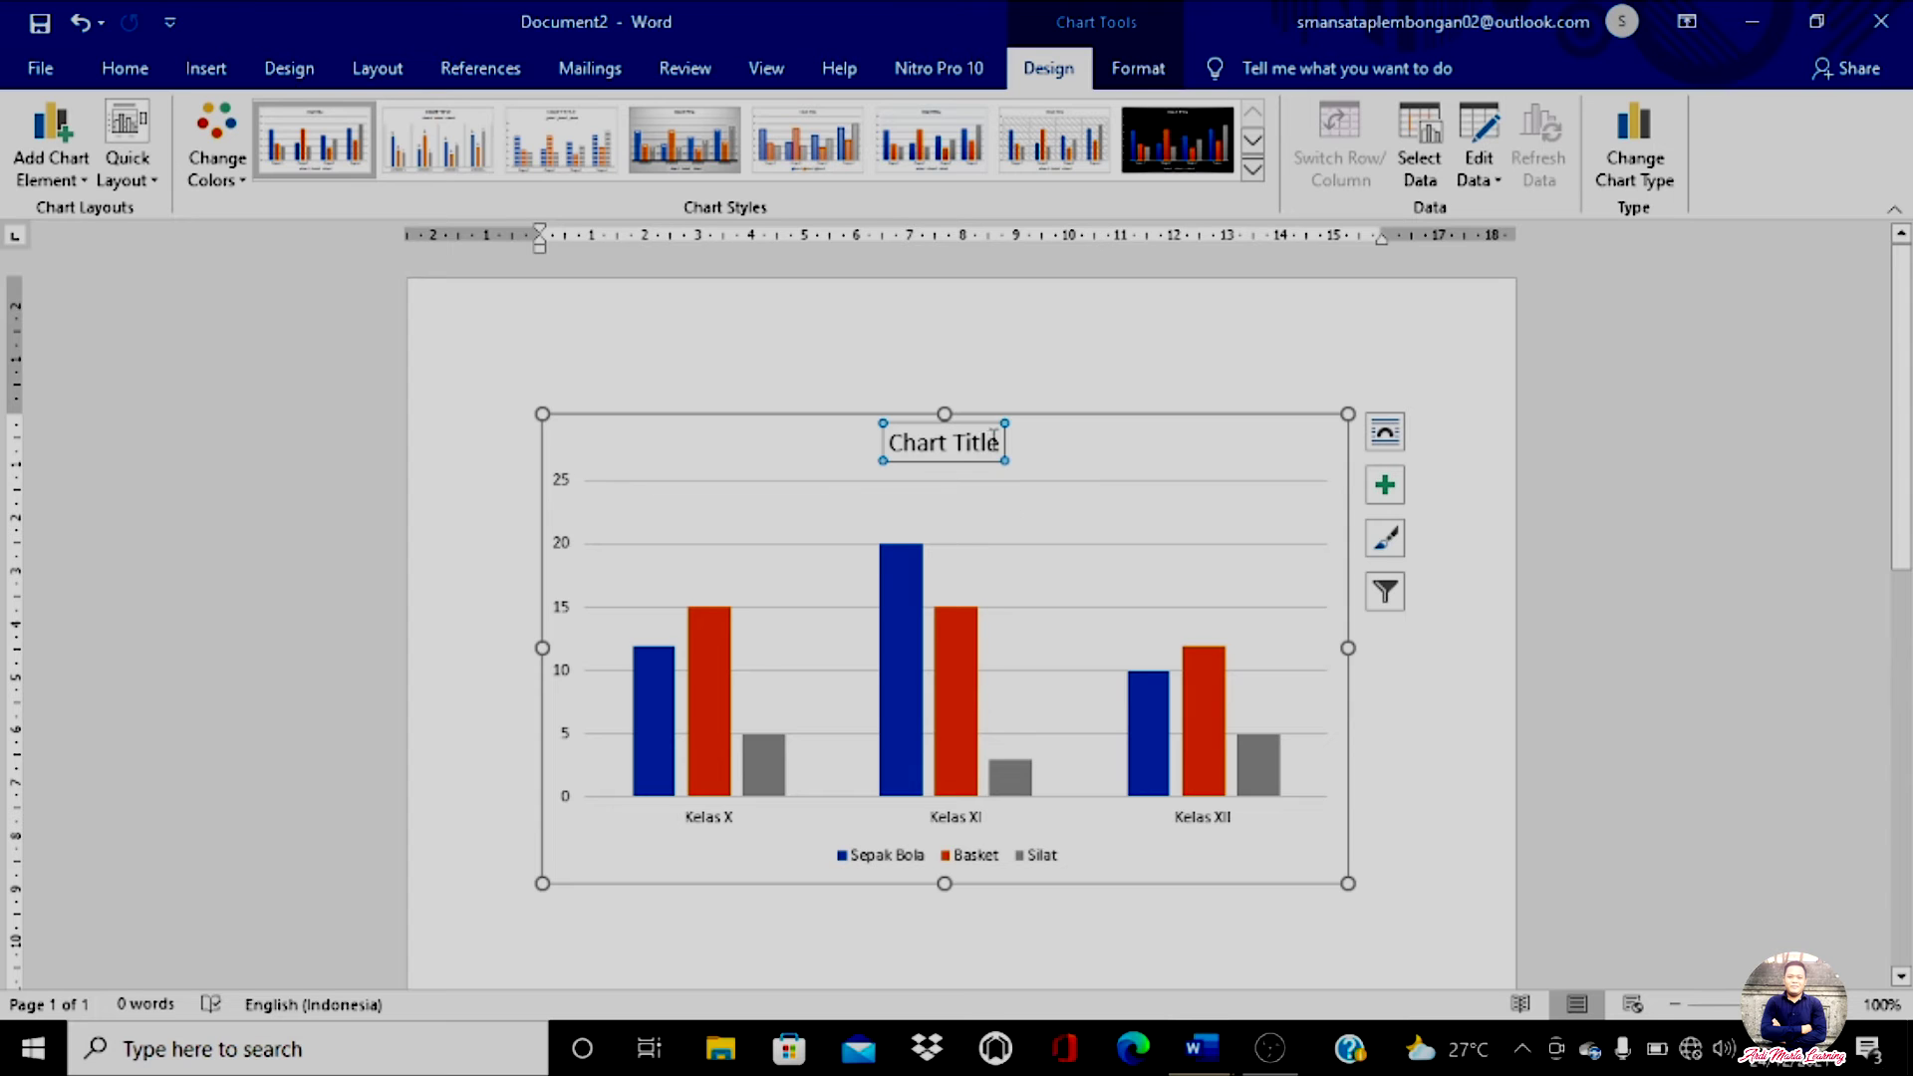
{"action": "left_click", "coordinate": [999, 442]}
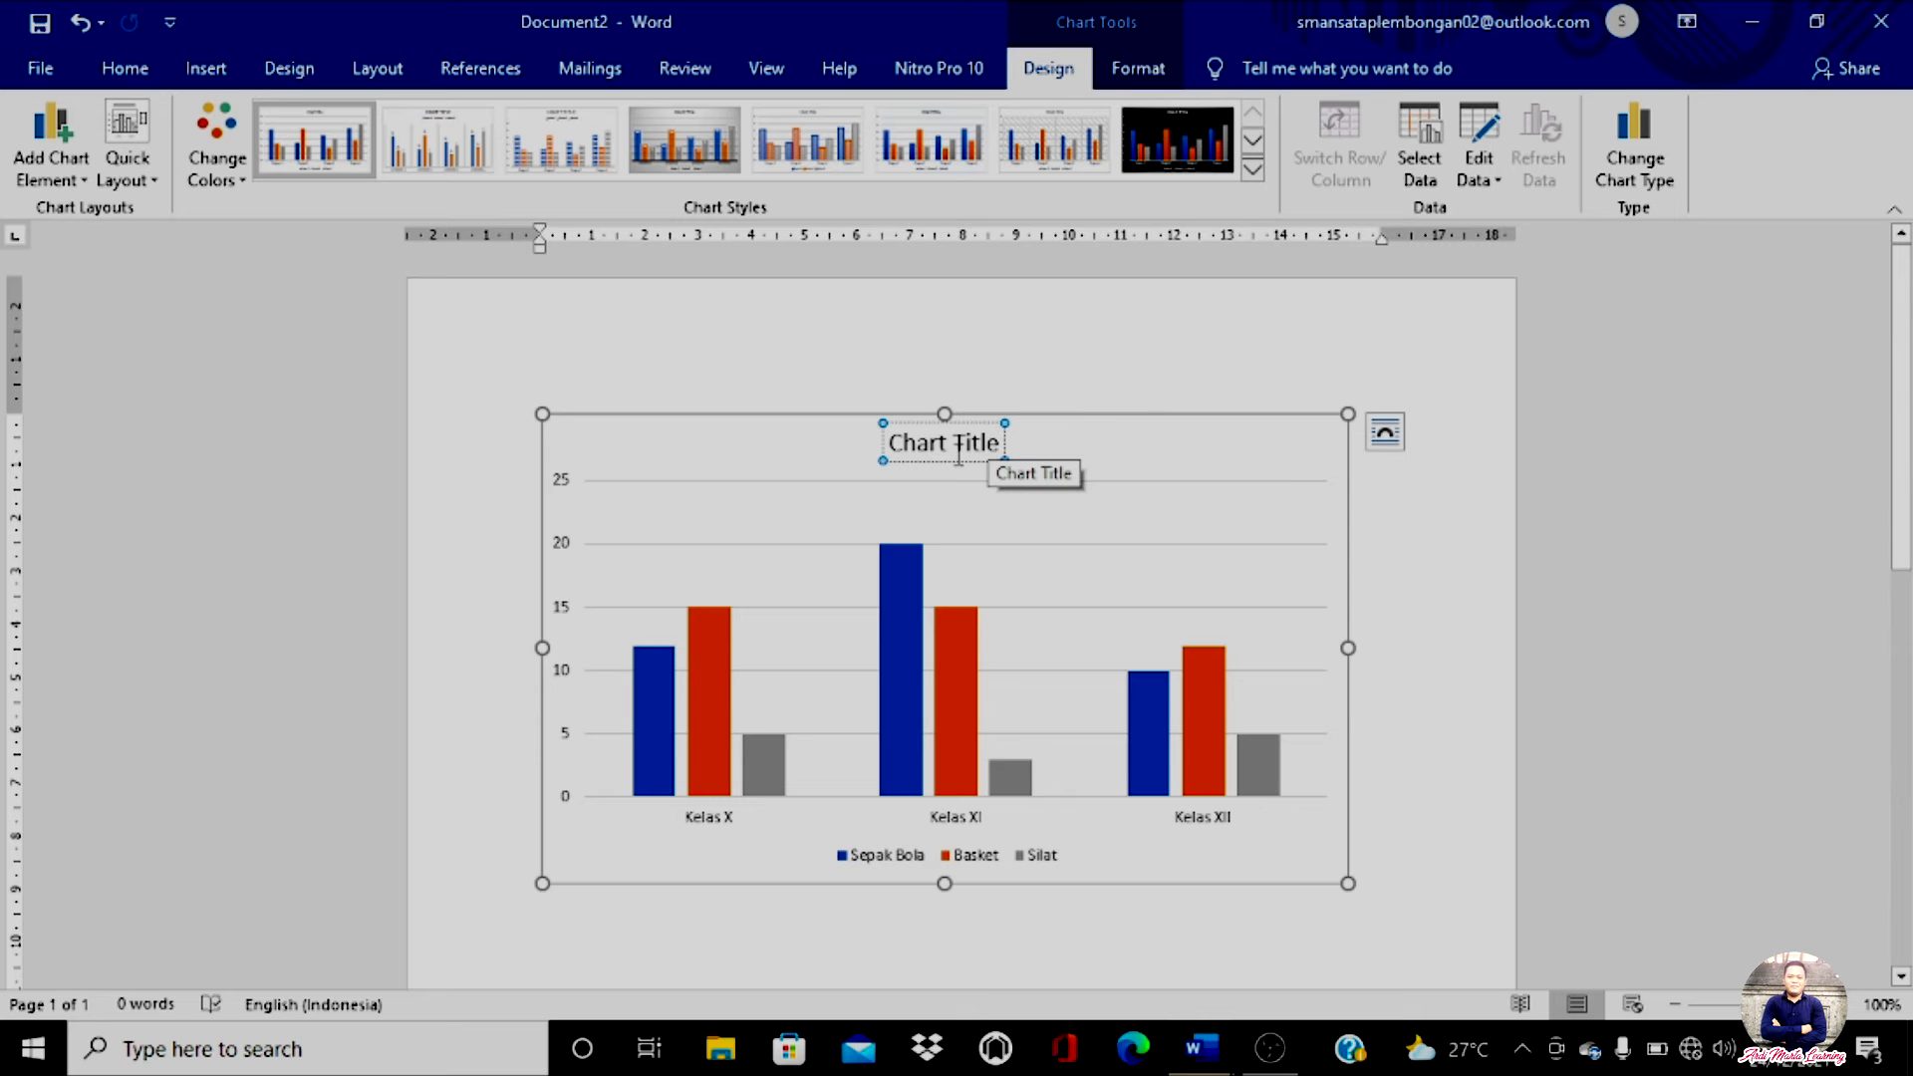
{"action": "key", "text": "BackSpace"}
{"action": "key", "text": "BackSpace"}
{"action": "key", "text": "BackSpace"}
{"action": "key", "text": "BackSpace"}
{"action": "key", "text": "BackSpace"}
{"action": "key", "text": "BackSpace"}
{"action": "key", "text": "BackSpace"}
{"action": "key", "text": "BackSpace"}
{"action": "key", "text": "BackSpace"}
{"action": "key", "text": "BackSpace"}
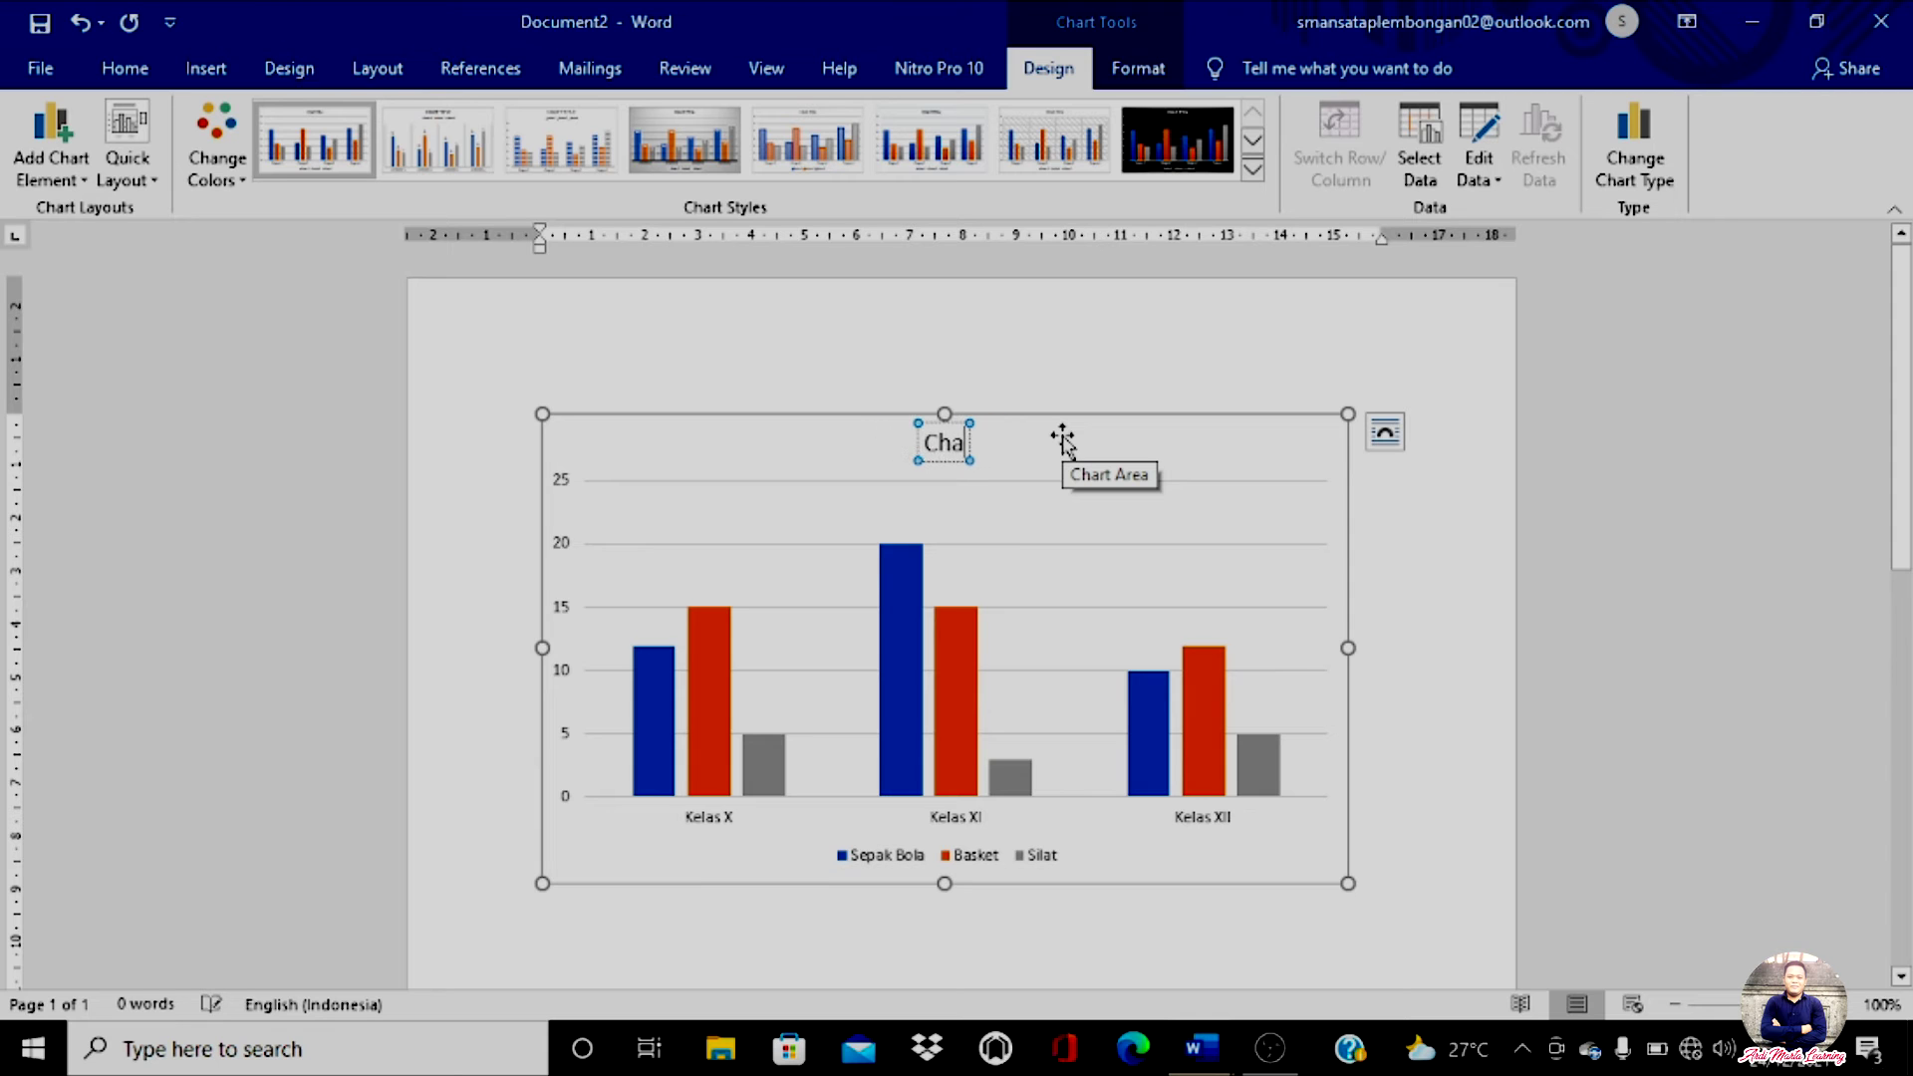
{"action": "key", "text": "BackSpace"}
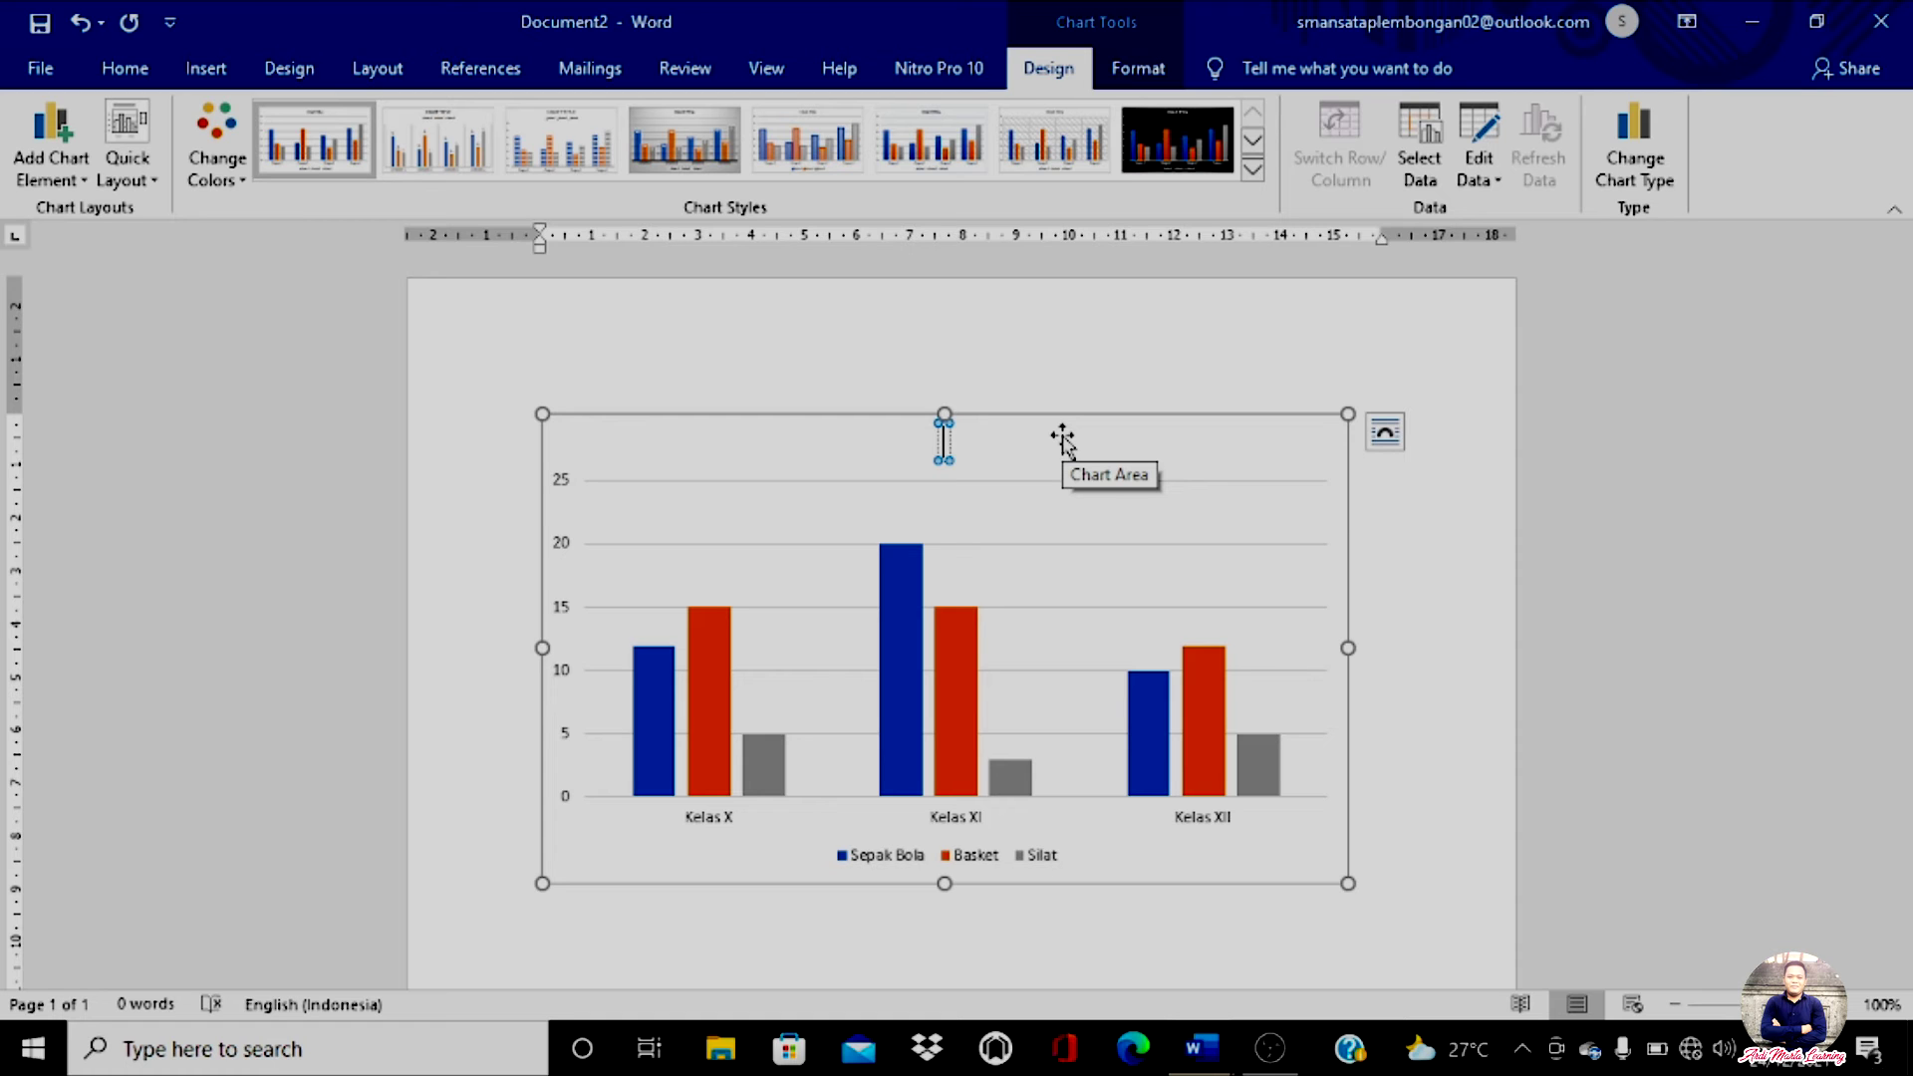
Enter "GRAFIK PEMINAT EKSTRAKURIKULER" as the chart title
{"action": "type", "text": "GRAFIK PEMINTA"}
{"action": "key", "text": "BackSpace"}
{"action": "key", "text": "BackSpace"}
{"action": "type", "text": "AT"}
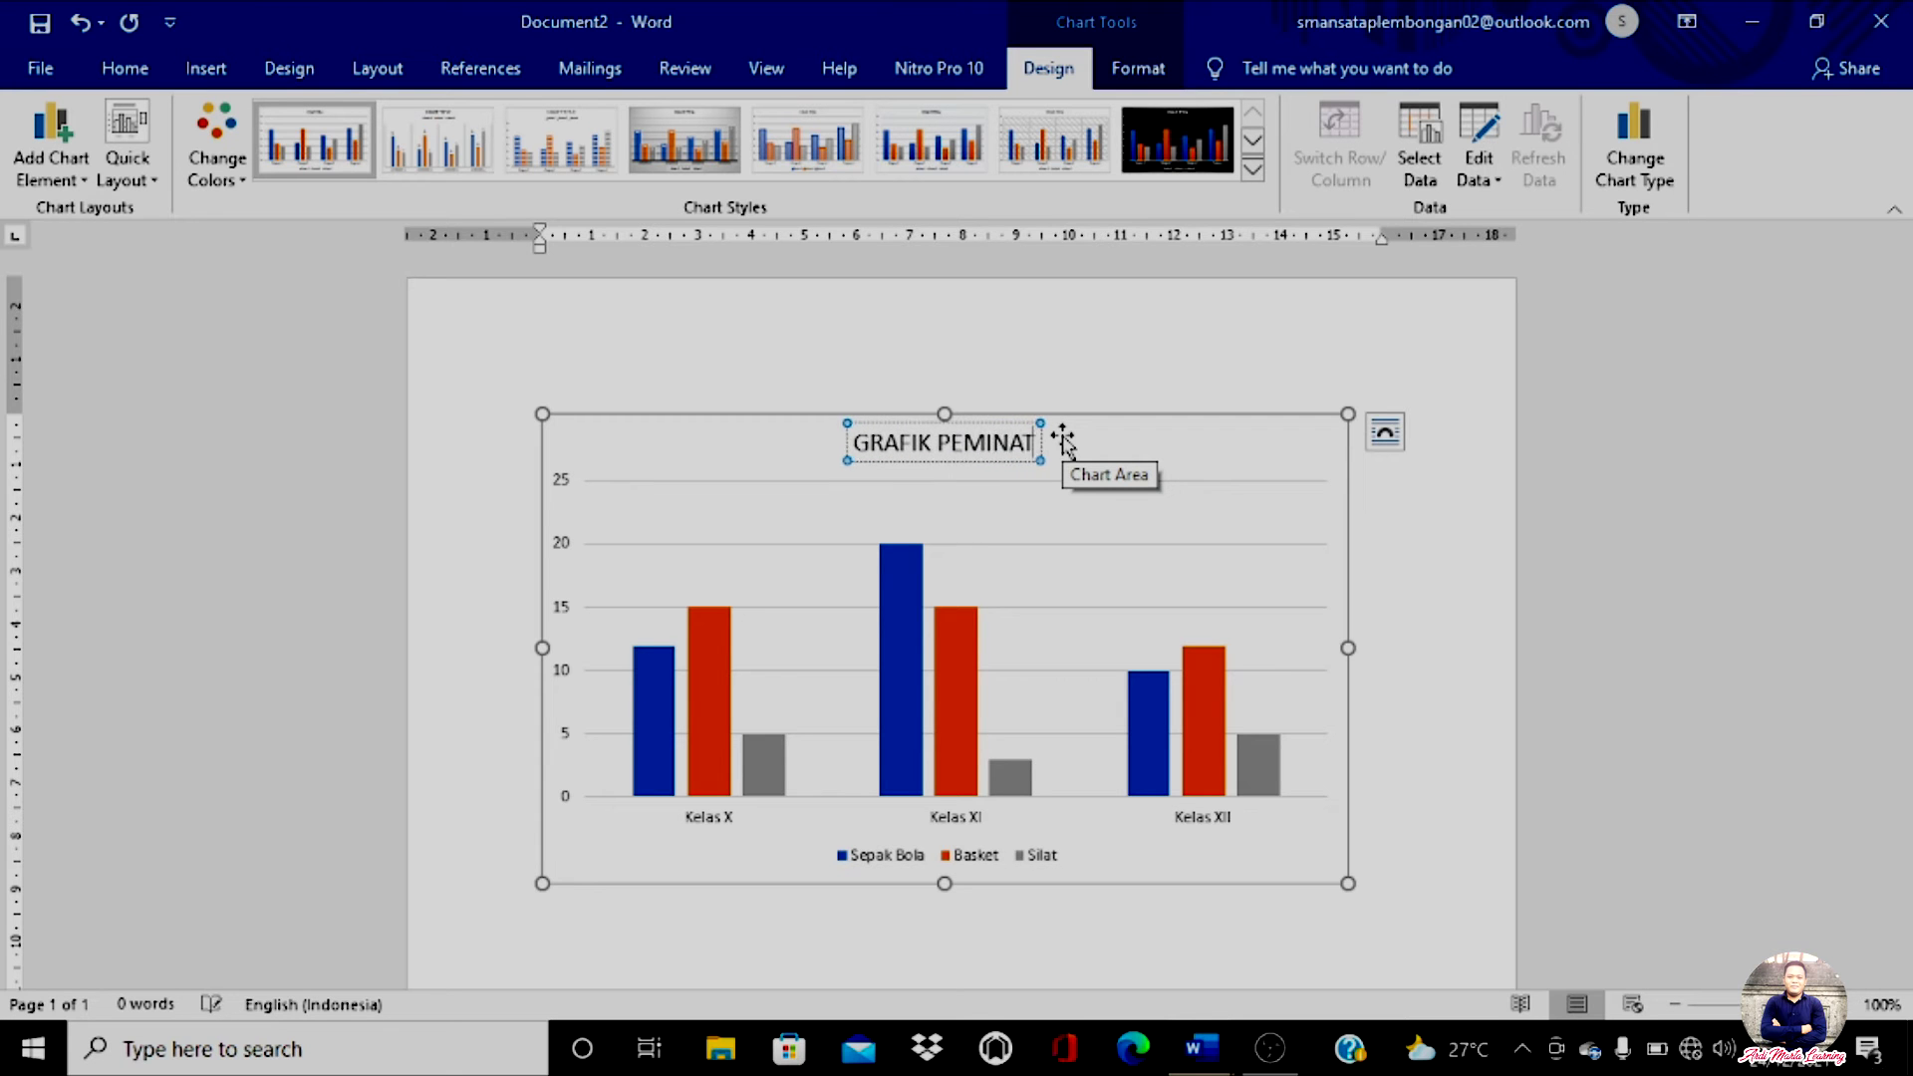
{"action": "type", "text": " EKSTRAKURIKULER"}
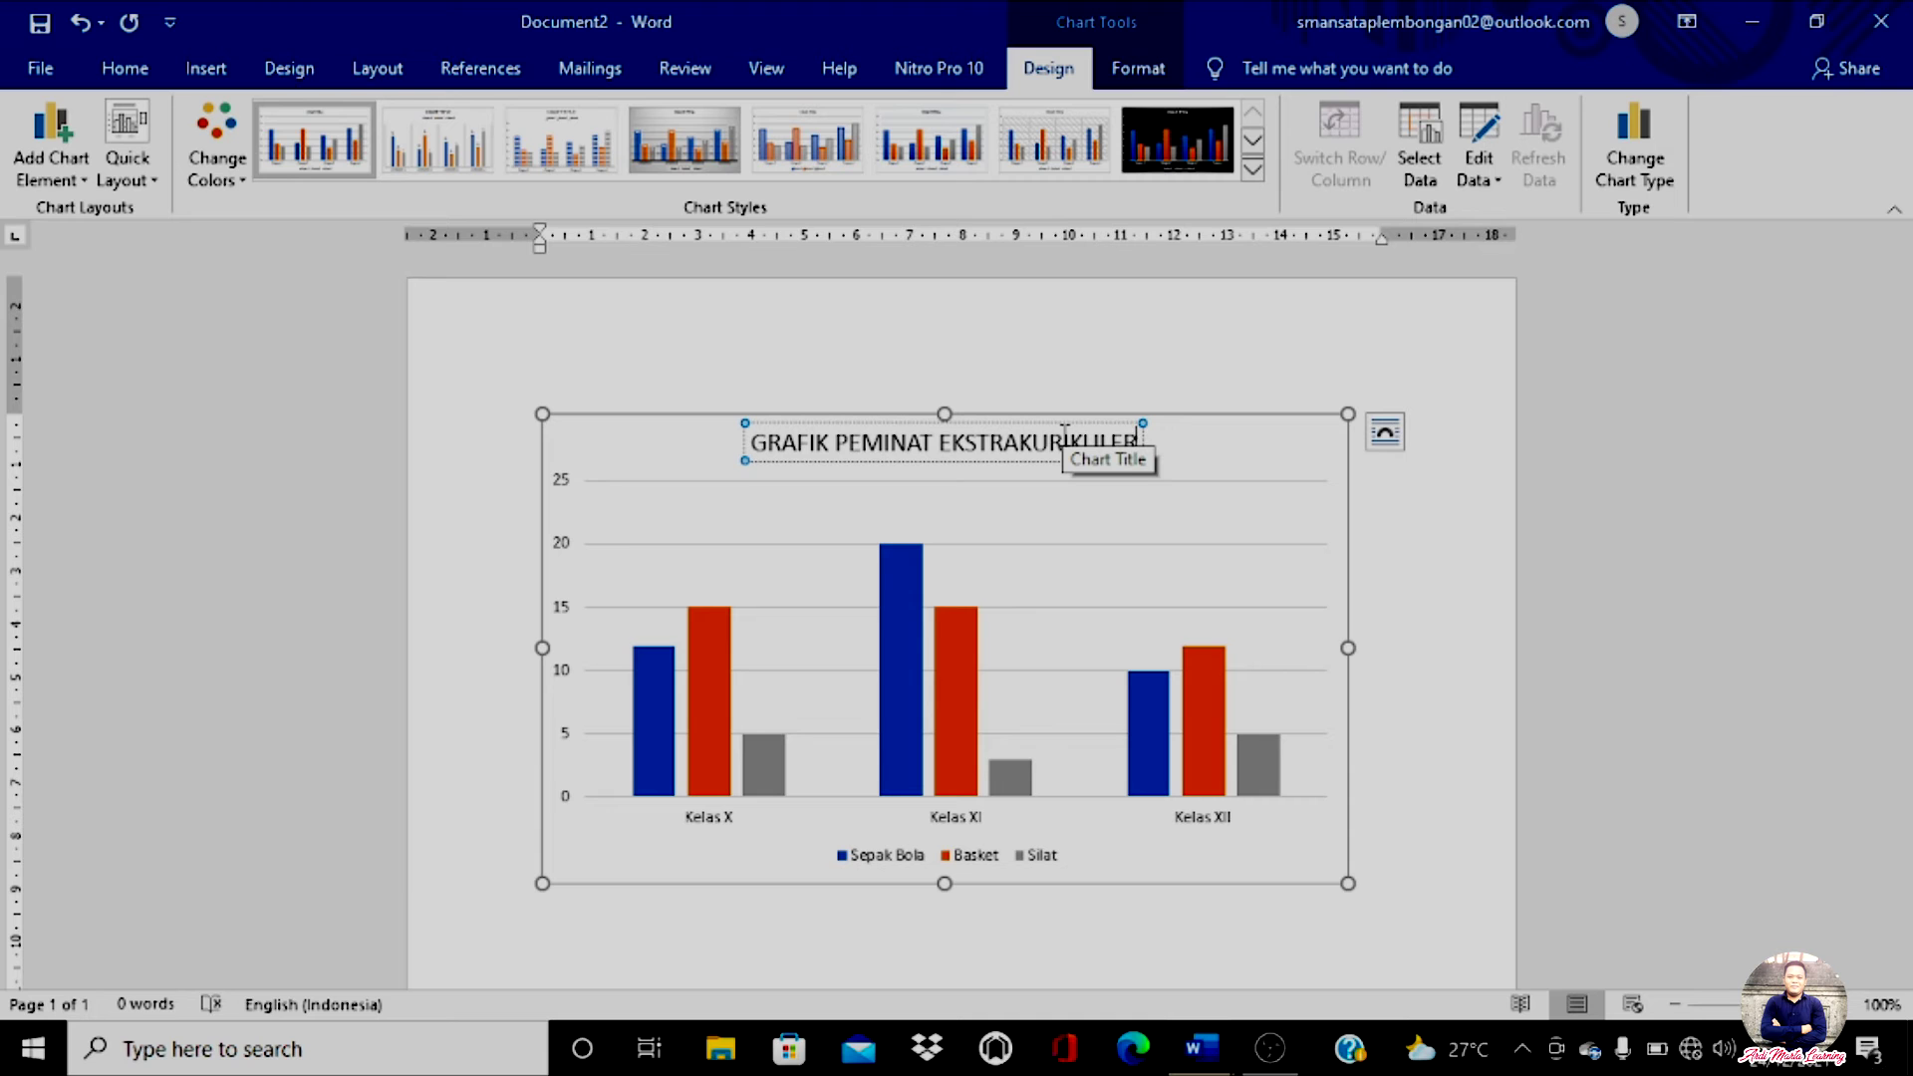
Add a second line reading "TAHUN 2021/20222" to the chart title and leave the chart
{"action": "key", "text": "Return"}
{"action": "type", "text": "TA"}
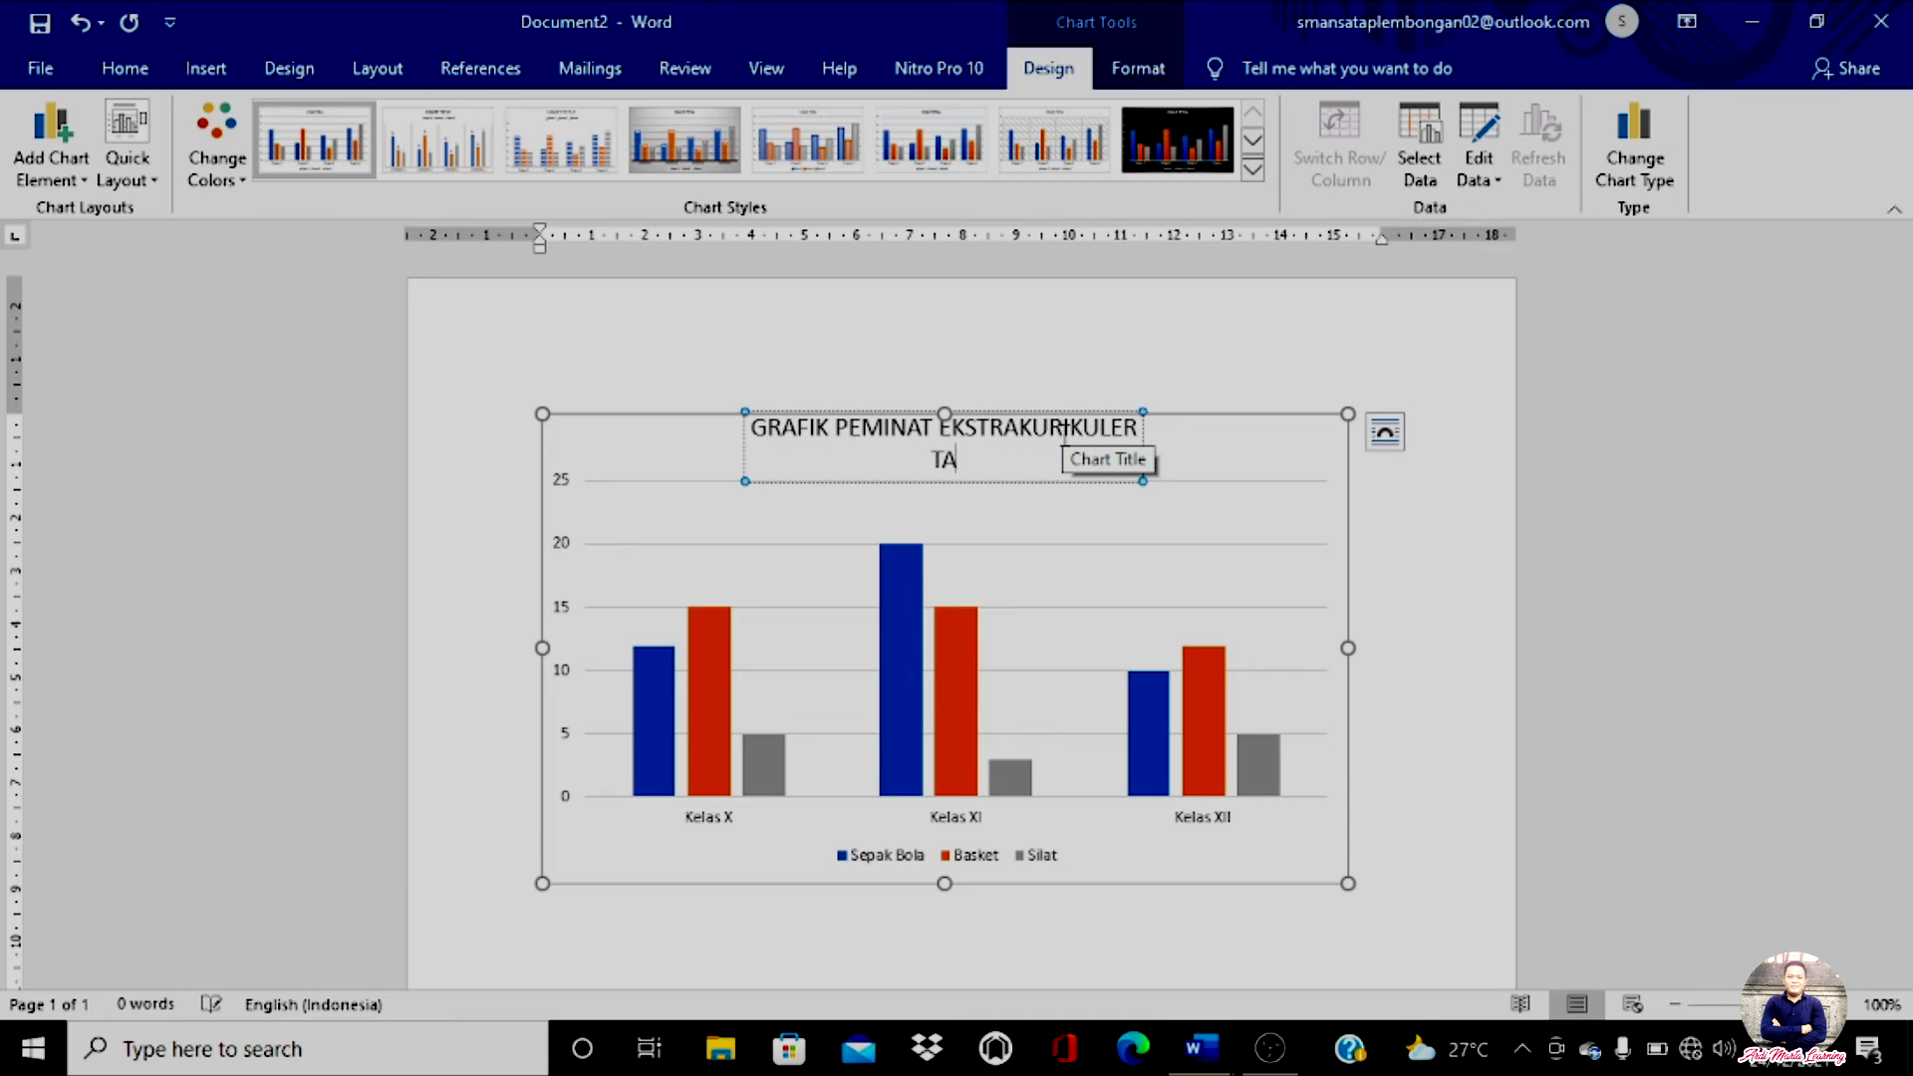
{"action": "type", "text": "HUN 2021"}
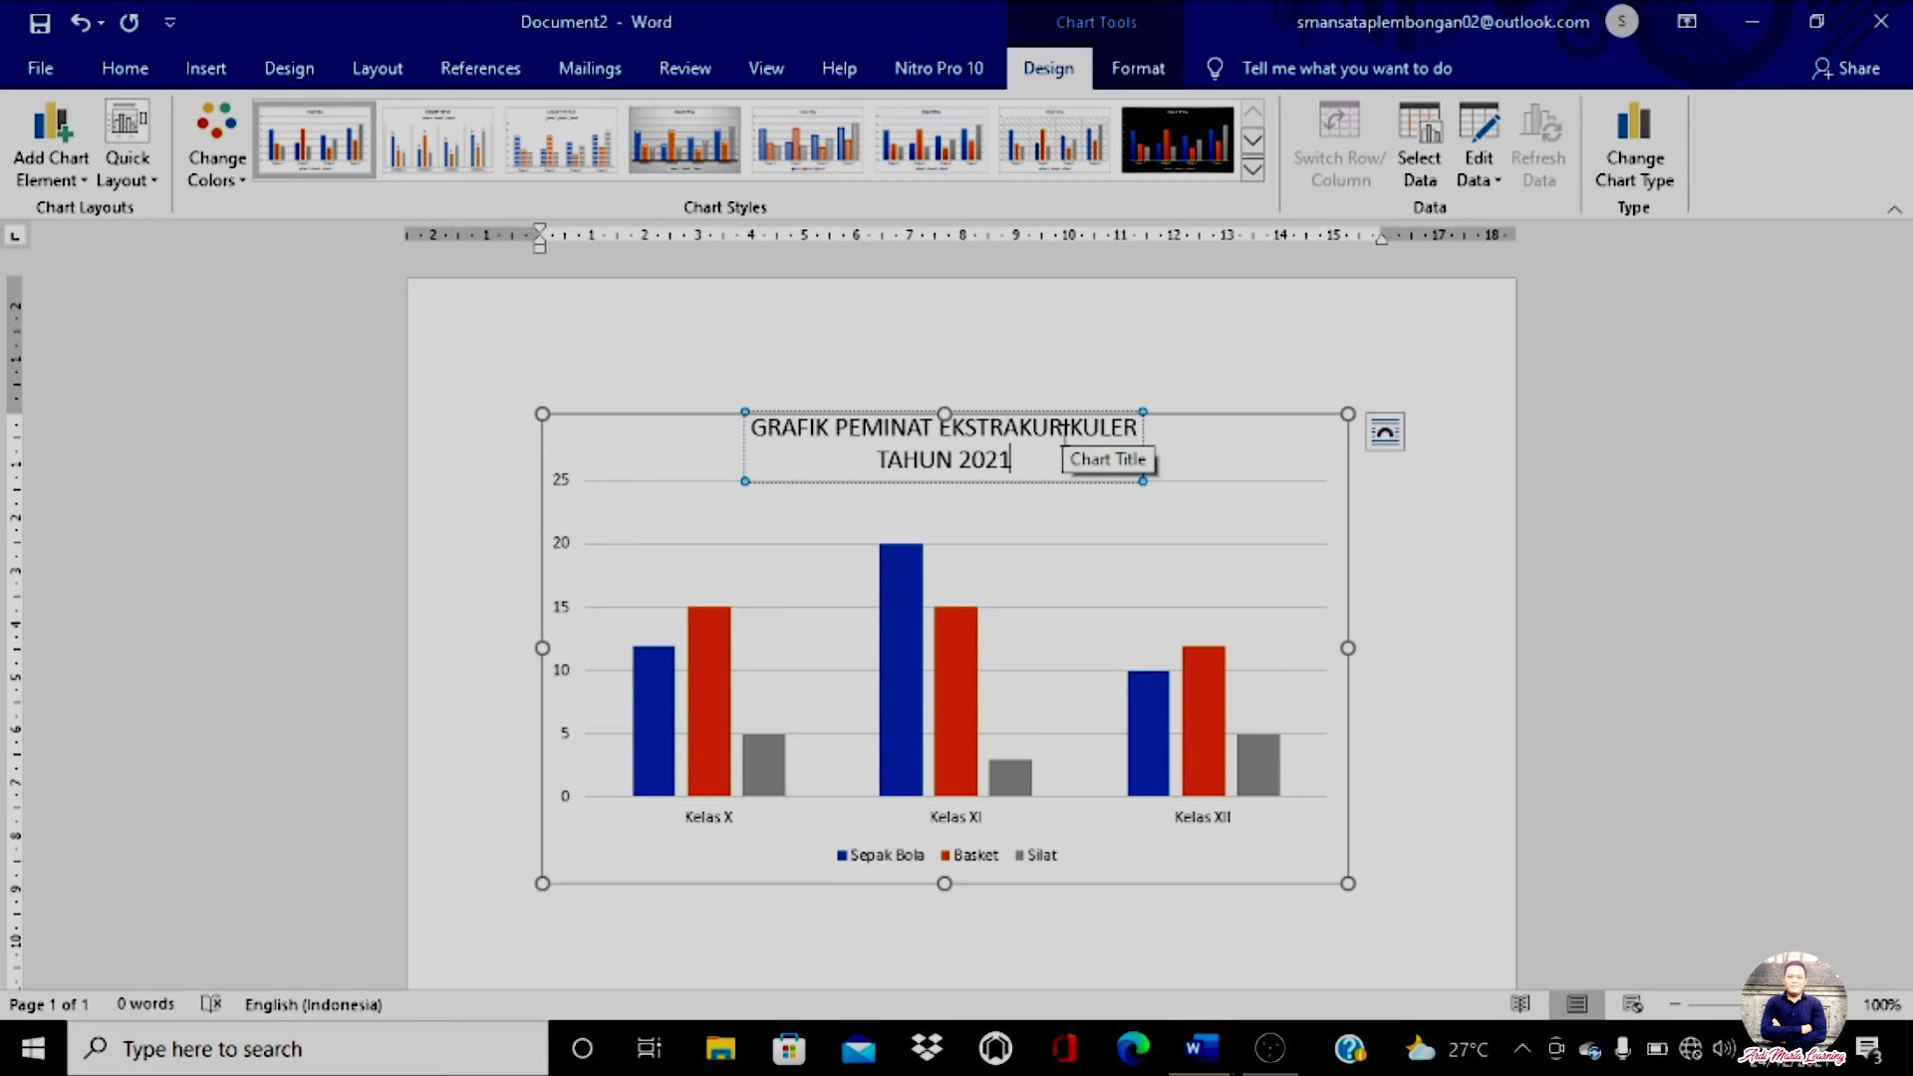
{"action": "type", "text": "/20222"}
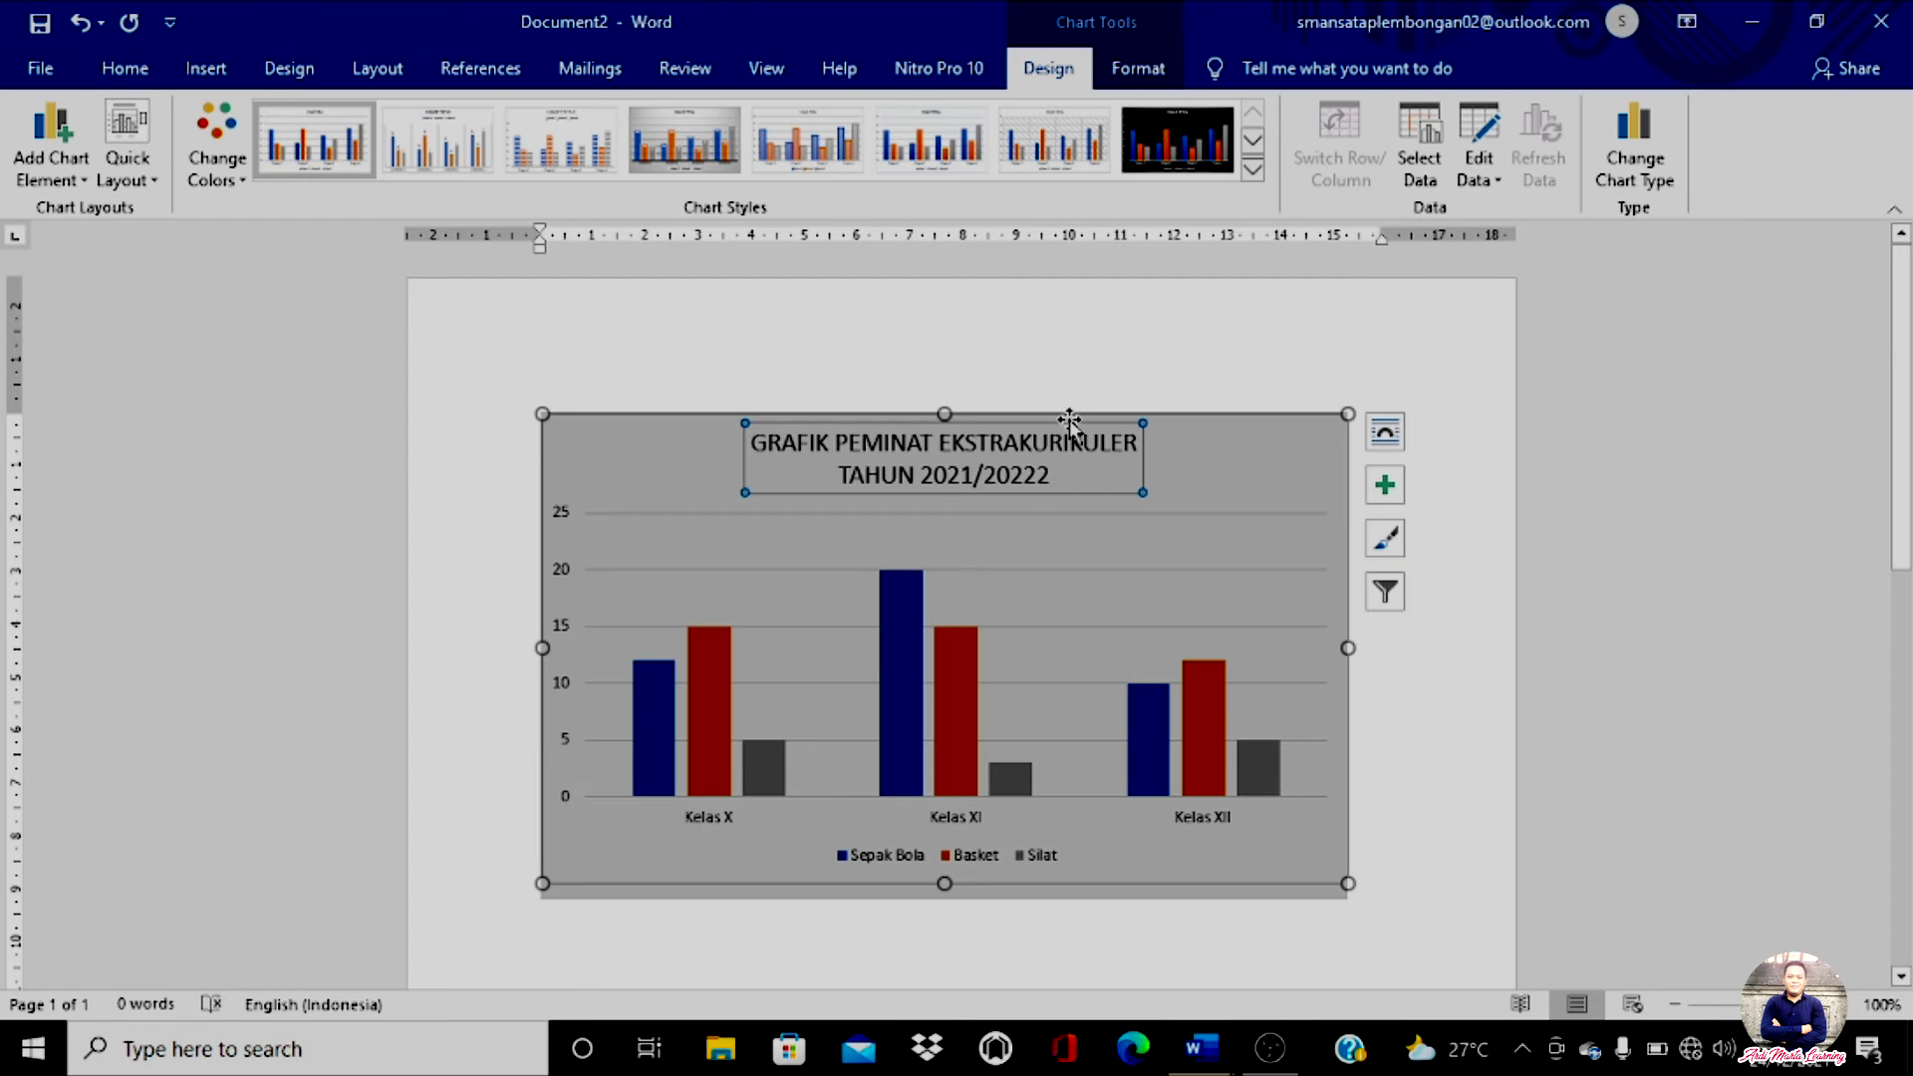
{"action": "left_click", "coordinate": [1365, 788]}
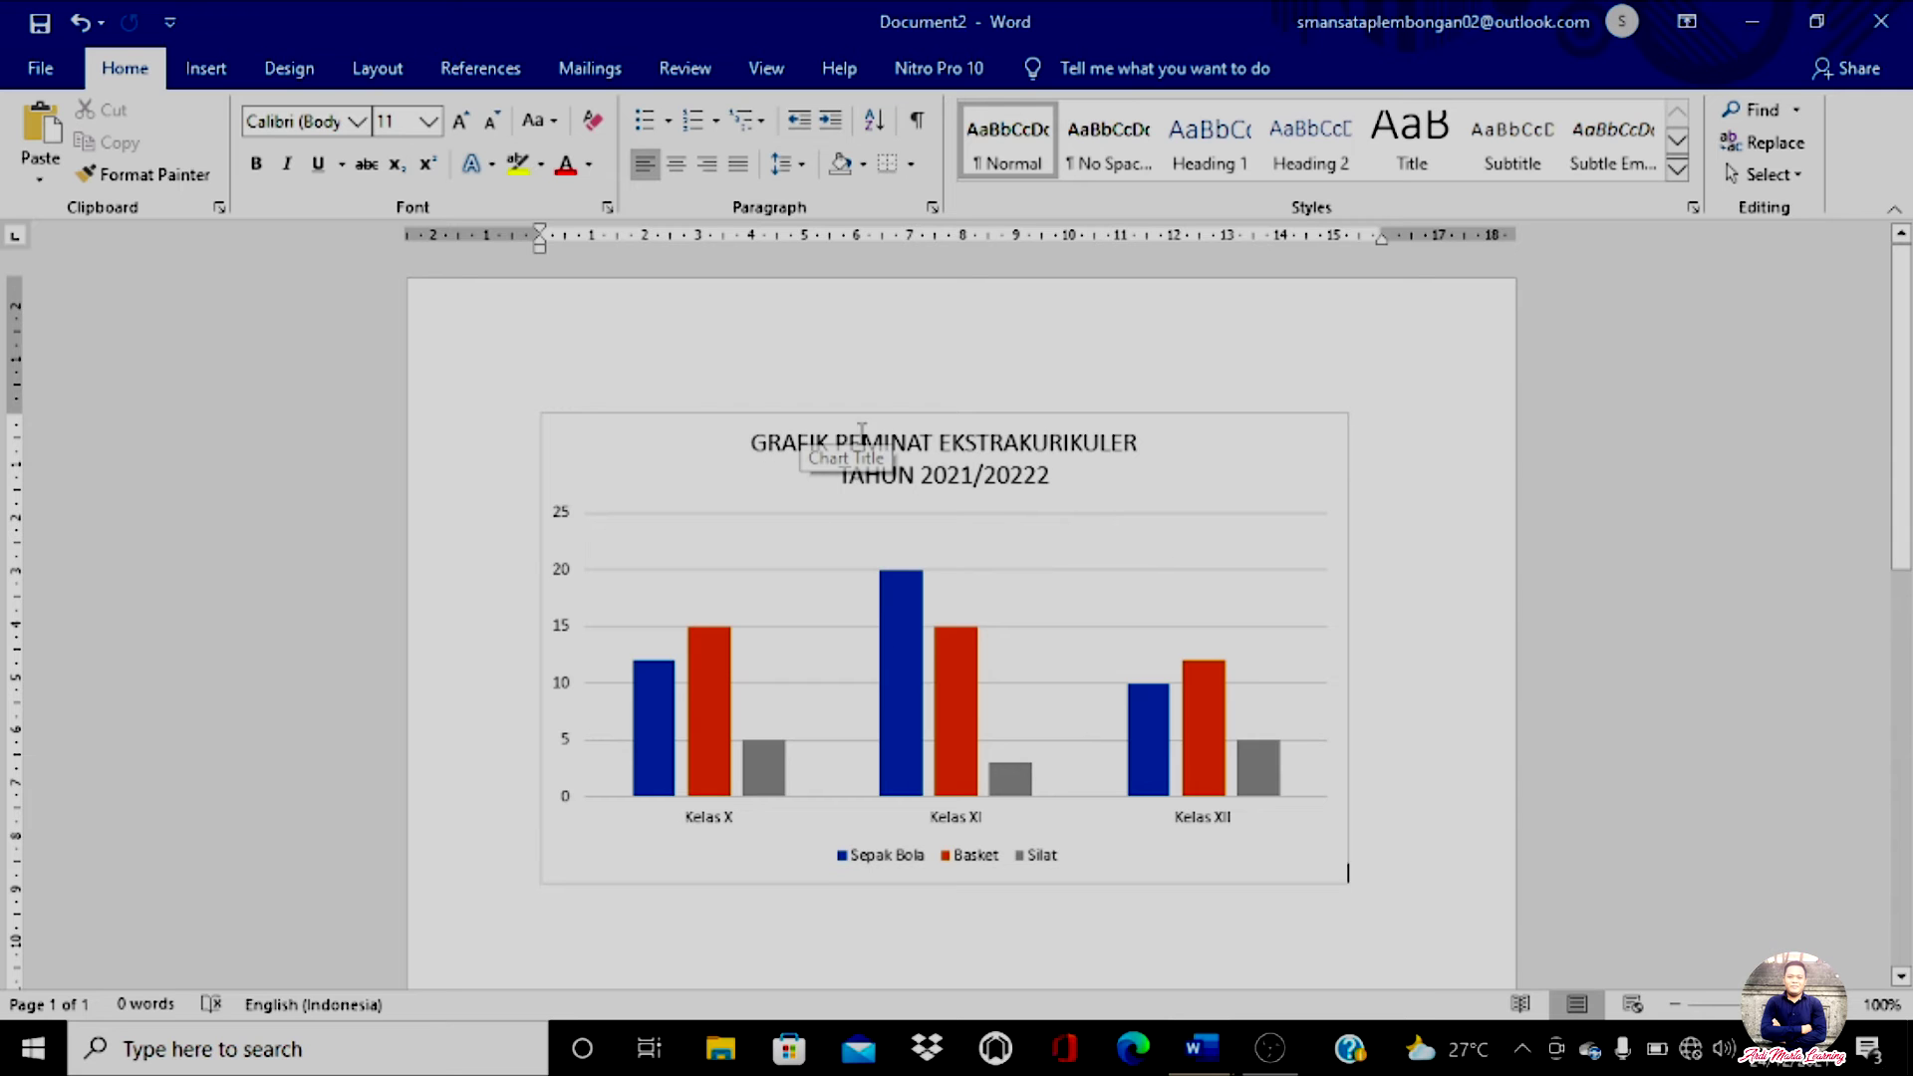
Correct the second line of the chart title to "TAHUN 2021/2022" by removing the extra digit
{"action": "left_click", "coordinate": [1087, 481]}
{"action": "key", "text": "Escape"}
{"action": "left_click", "coordinate": [1410, 749]}
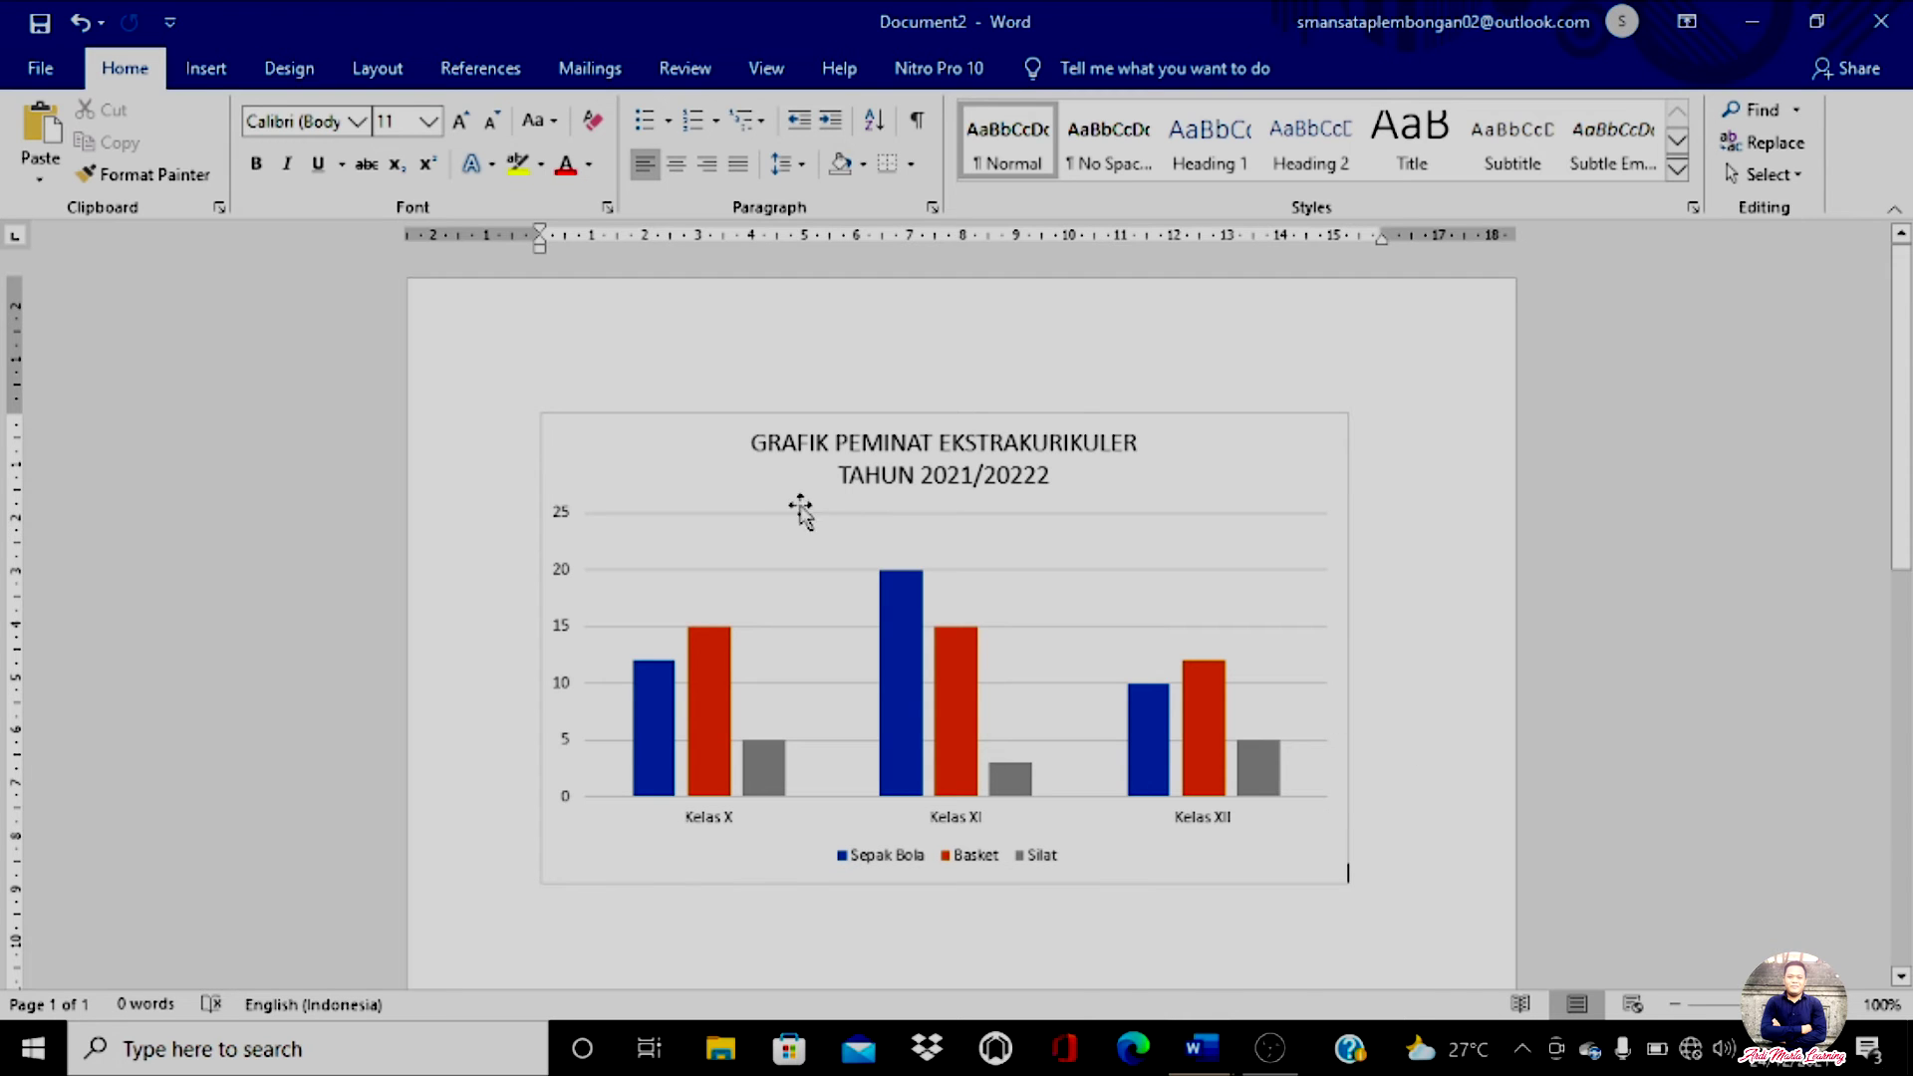
{"action": "left_click", "coordinate": [1049, 475]}
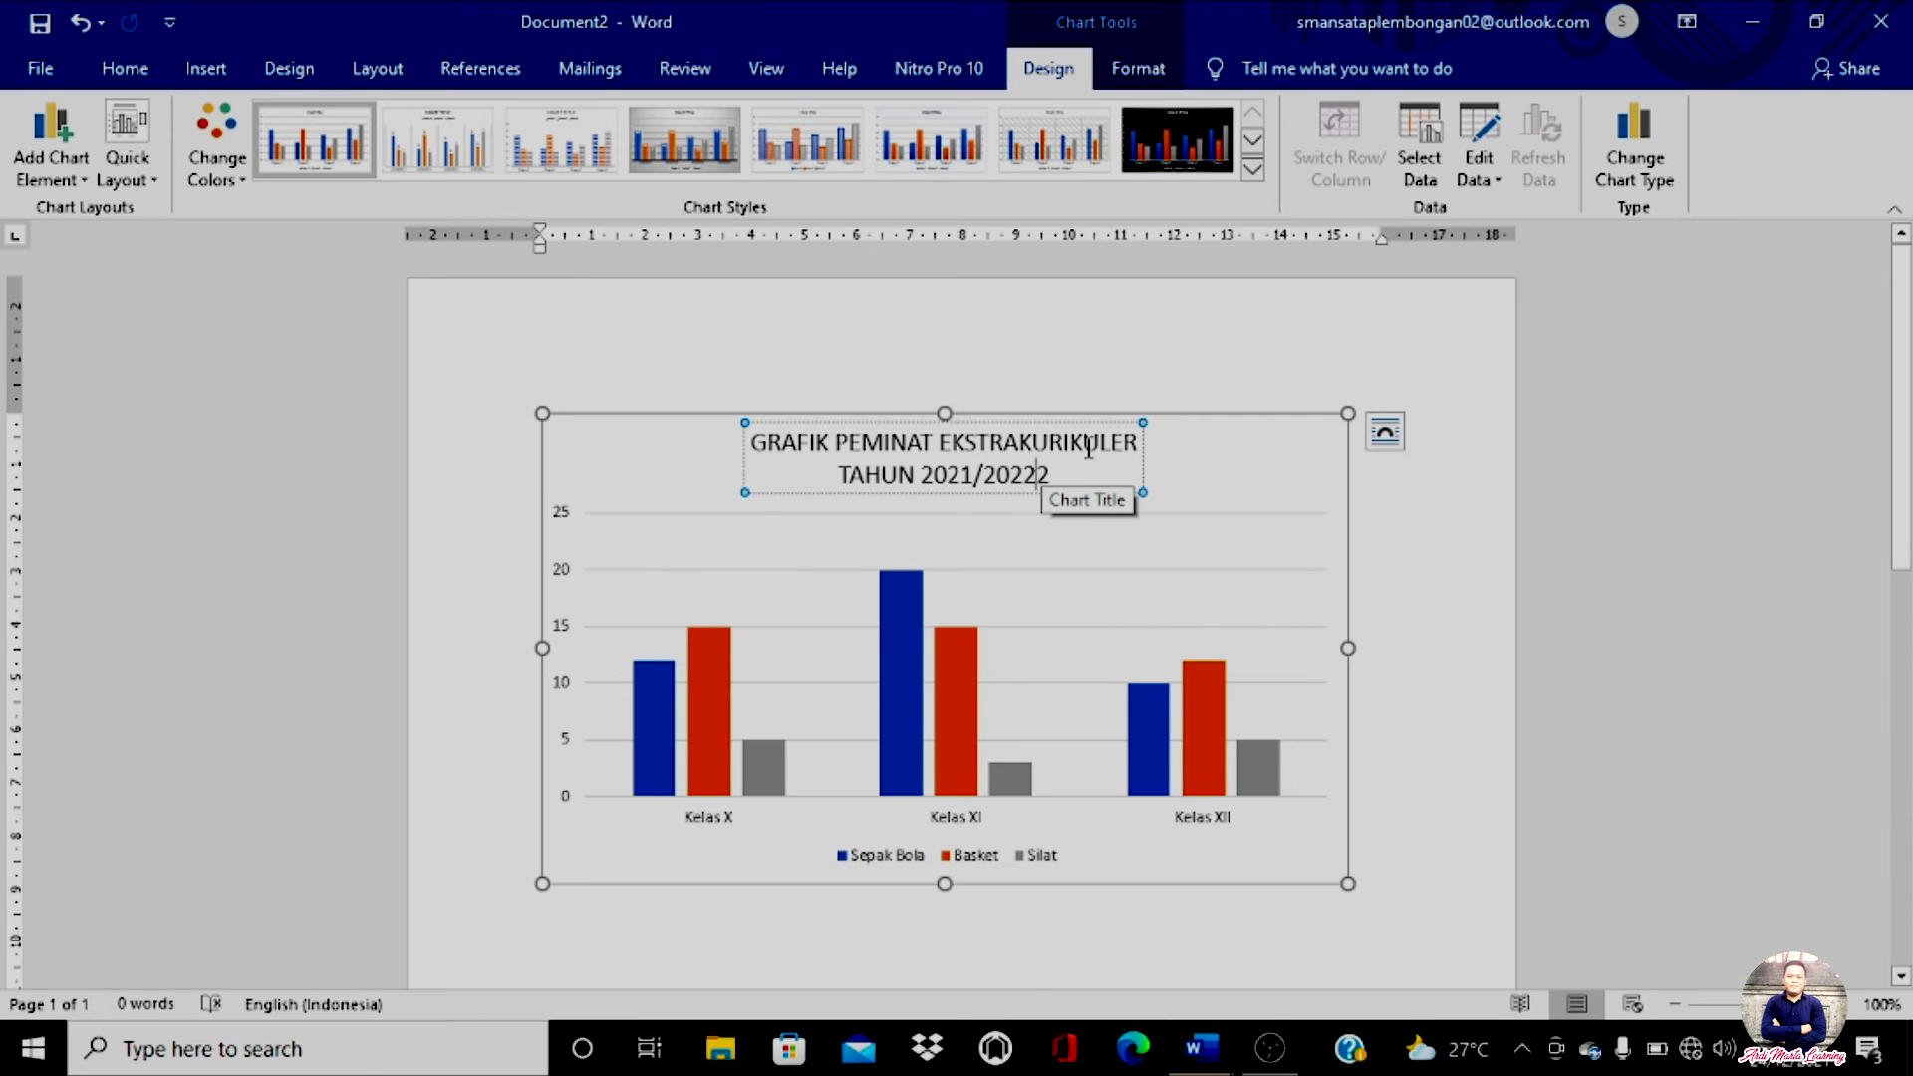
{"action": "key", "text": "BackSpace"}
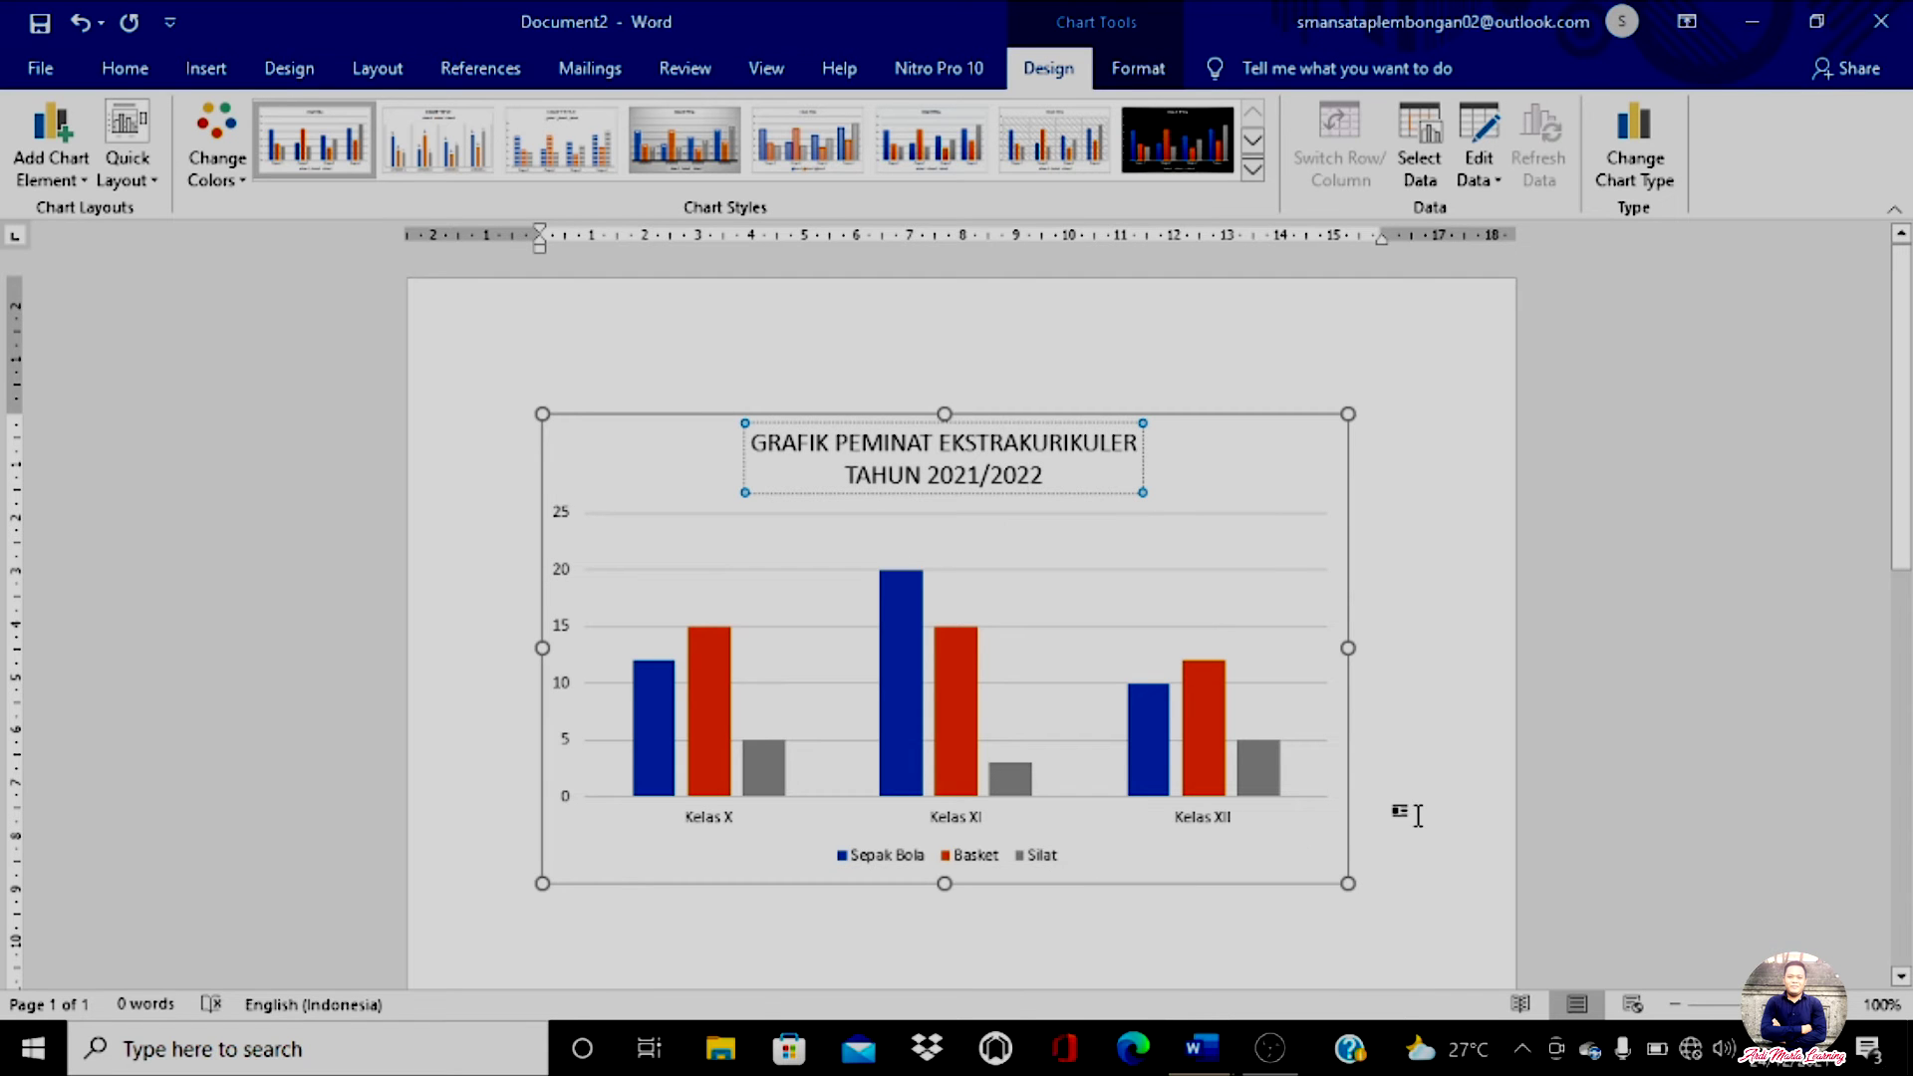
{"action": "left_click", "coordinate": [1351, 807]}
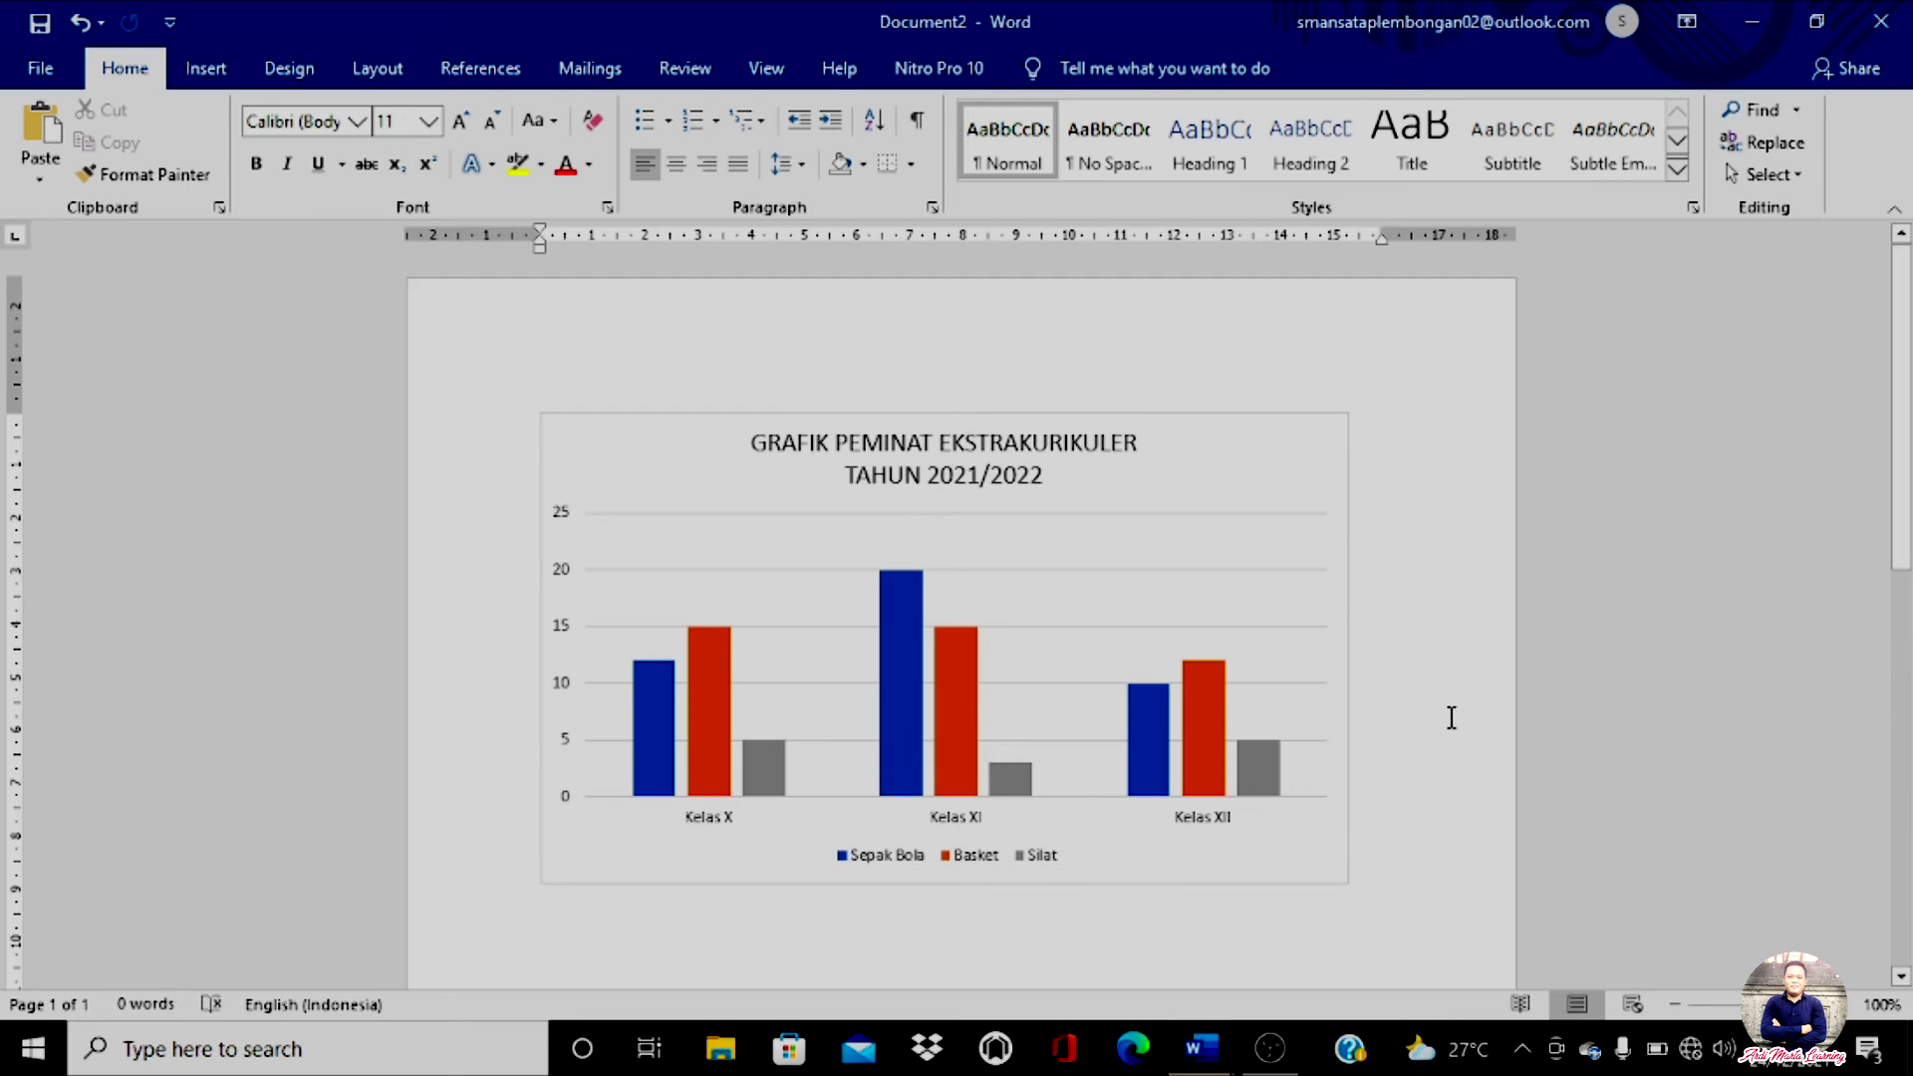
Select the whole chart and open its data sheet within Word for editing
{"action": "left_click", "coordinate": [969, 476]}
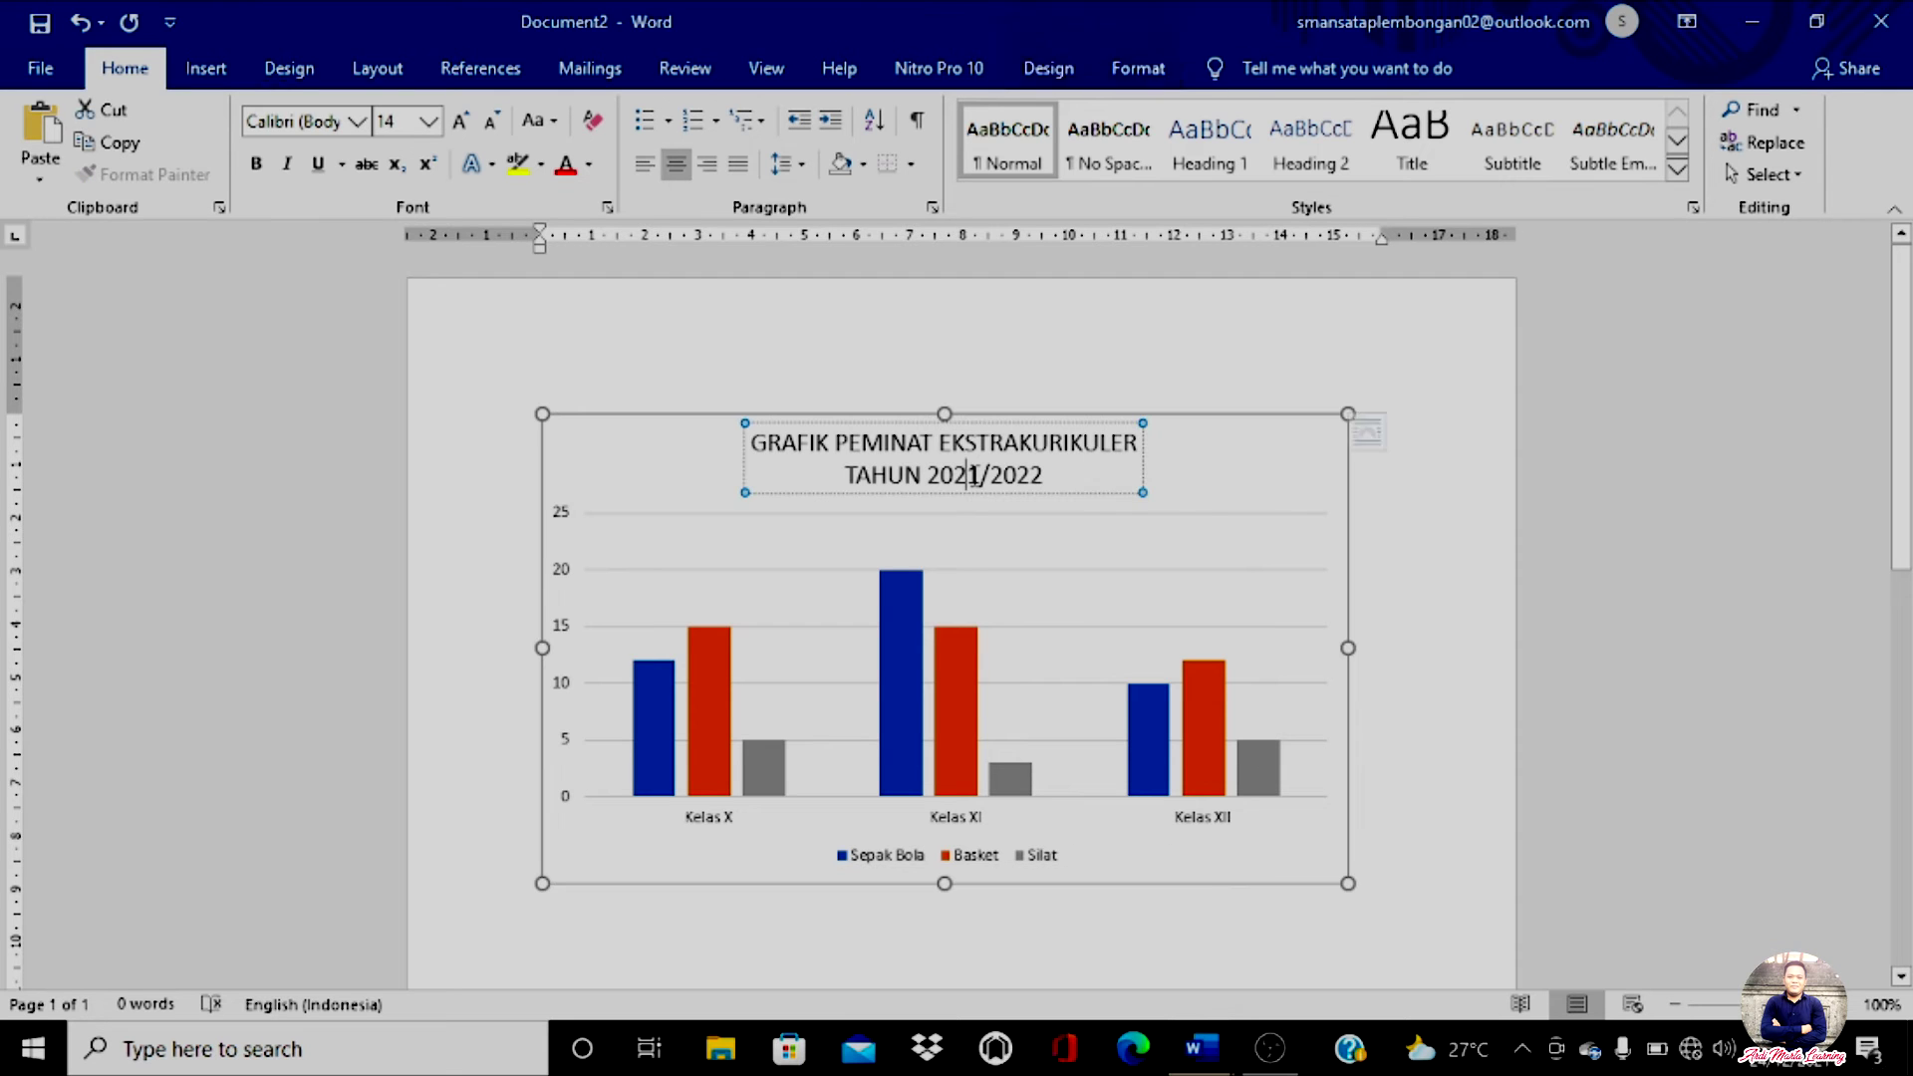
{"action": "left_click", "coordinate": [1200, 495]}
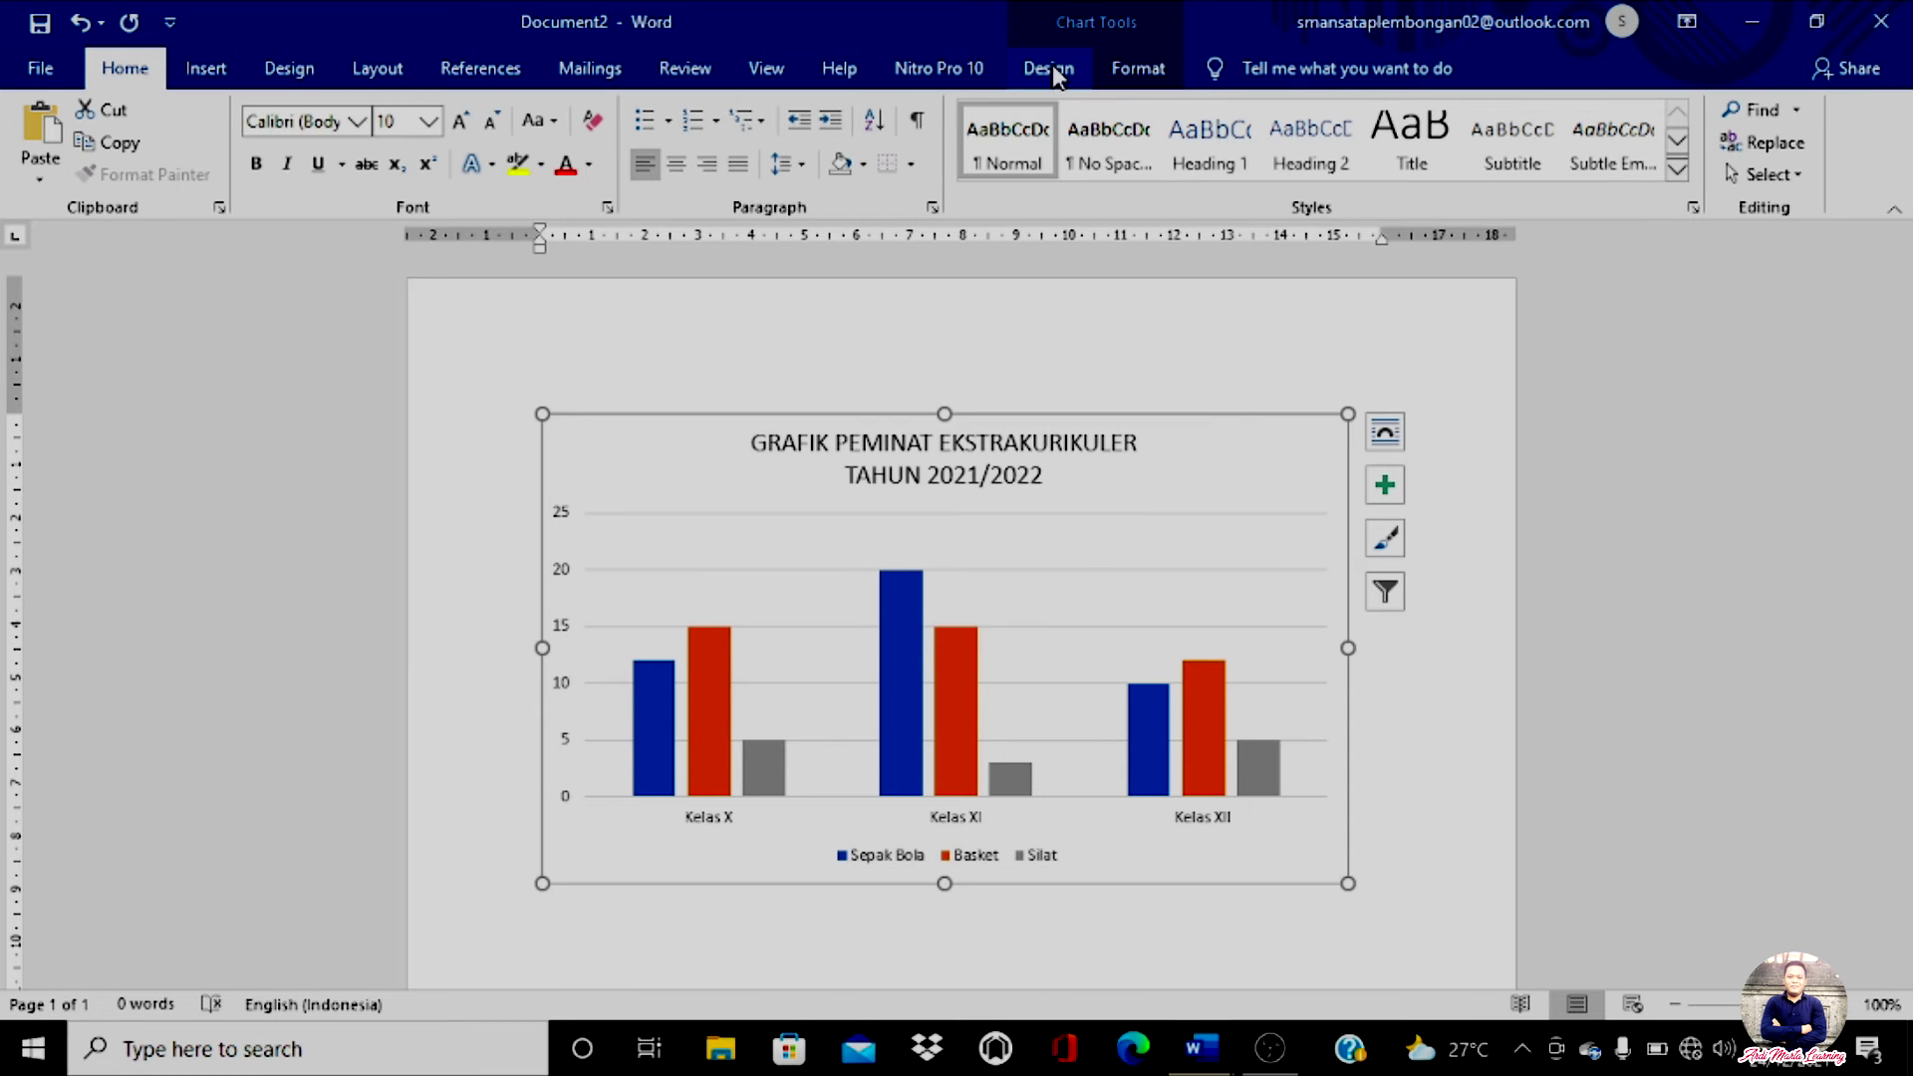
{"action": "left_click", "coordinate": [1051, 70]}
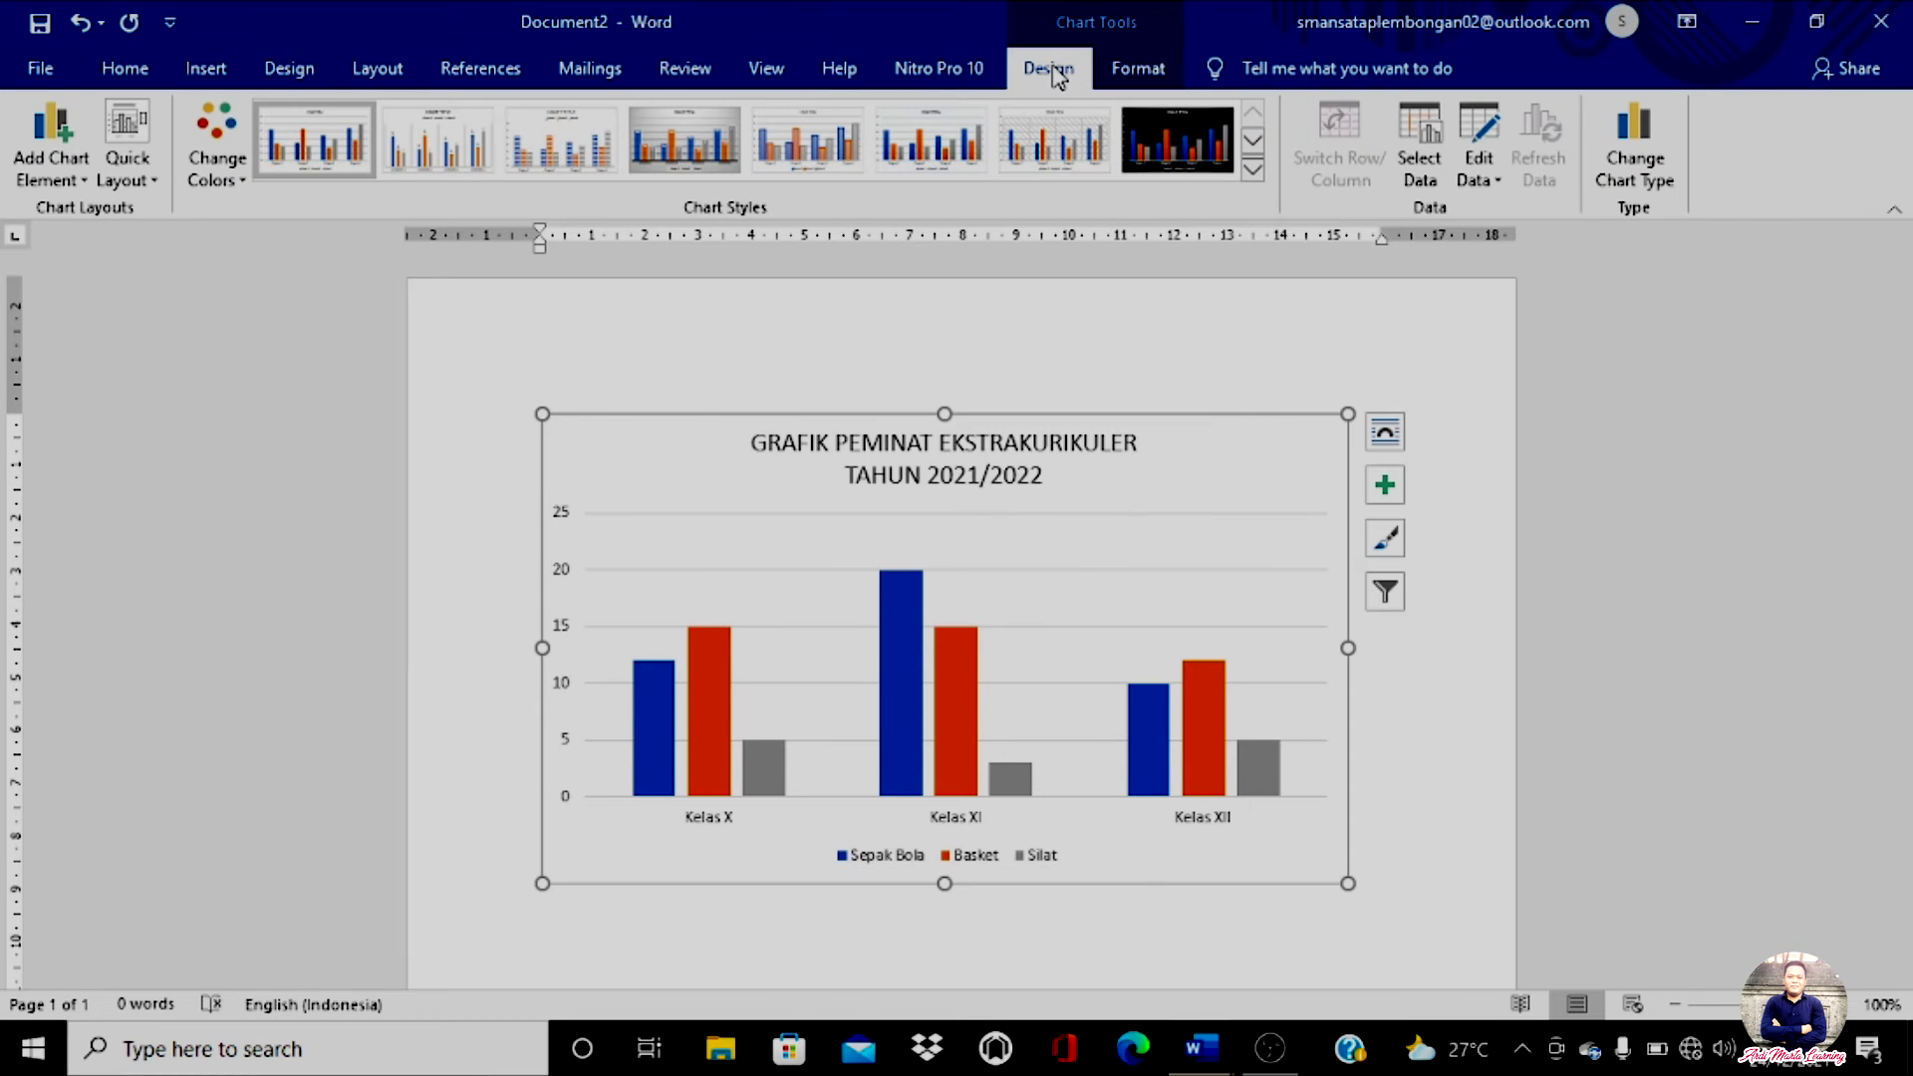
{"action": "left_click", "coordinate": [1498, 182]}
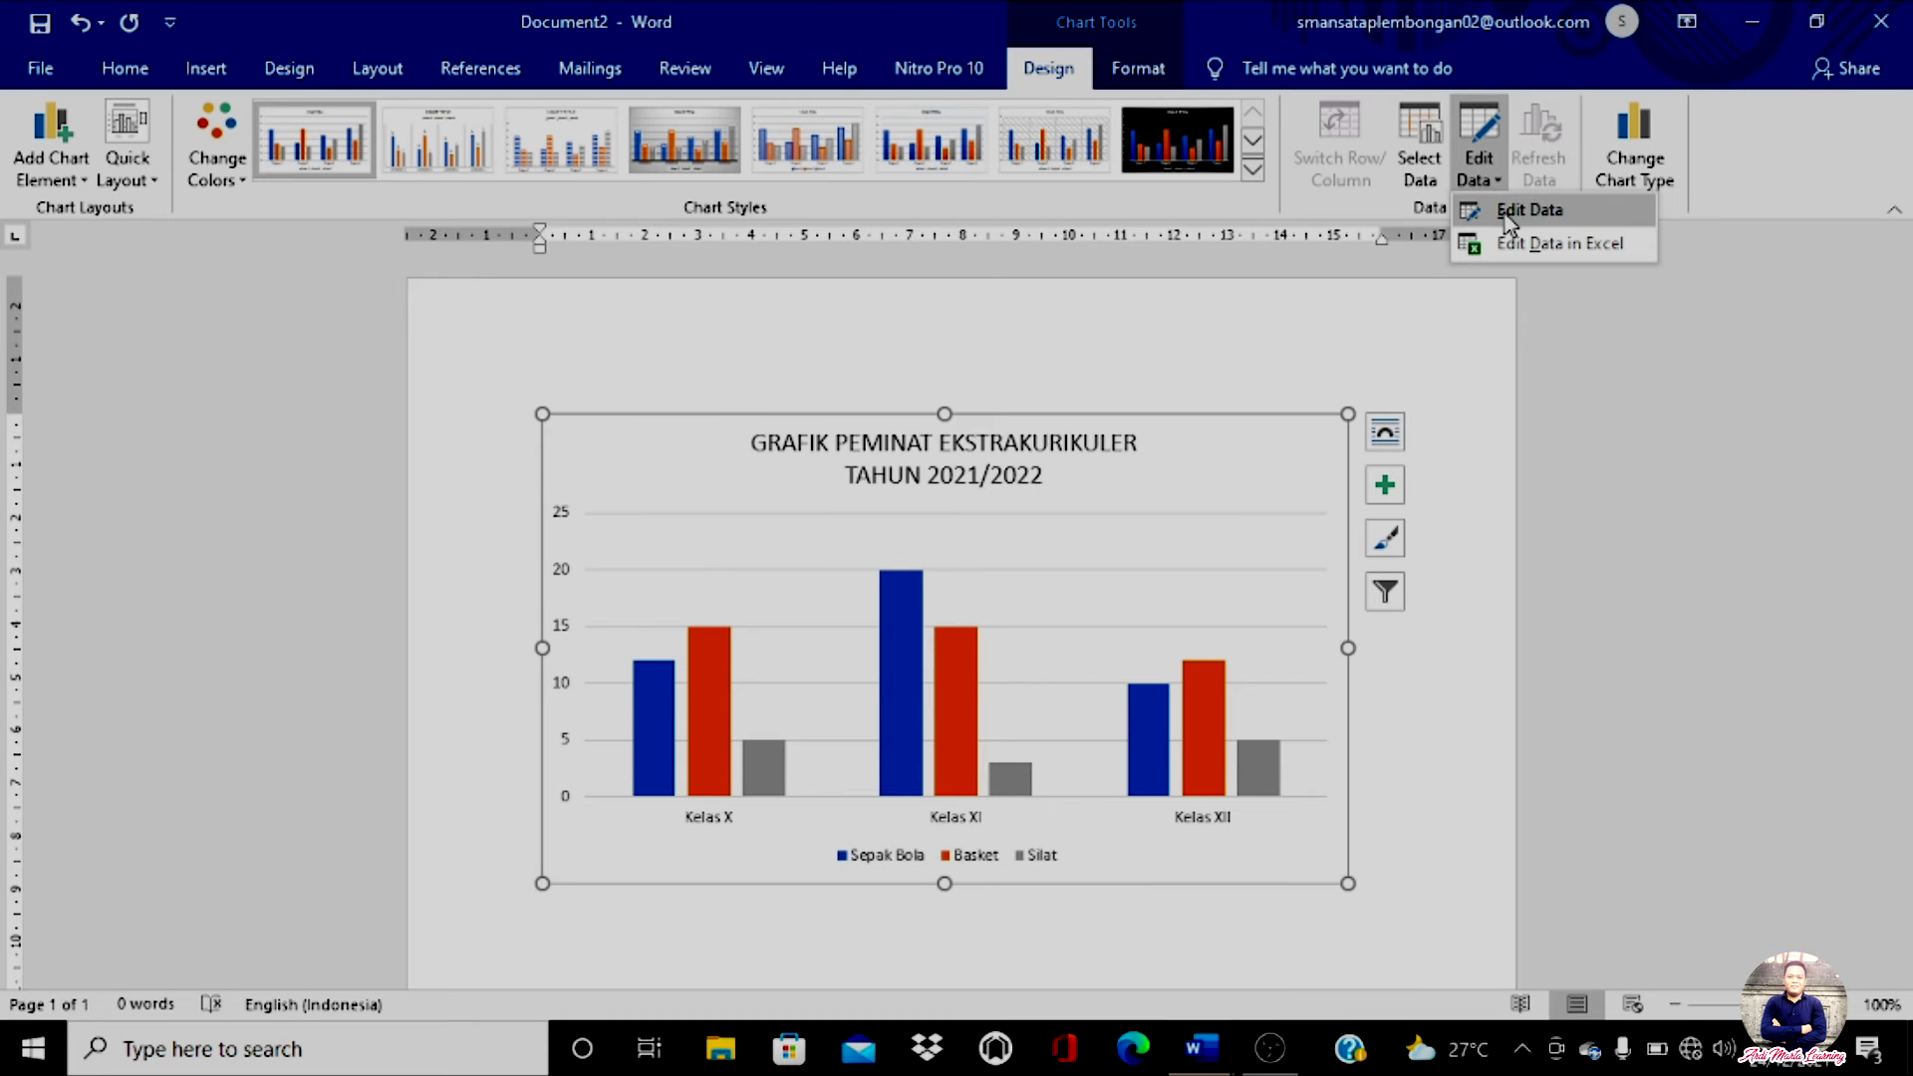
{"action": "left_click", "coordinate": [1508, 213]}
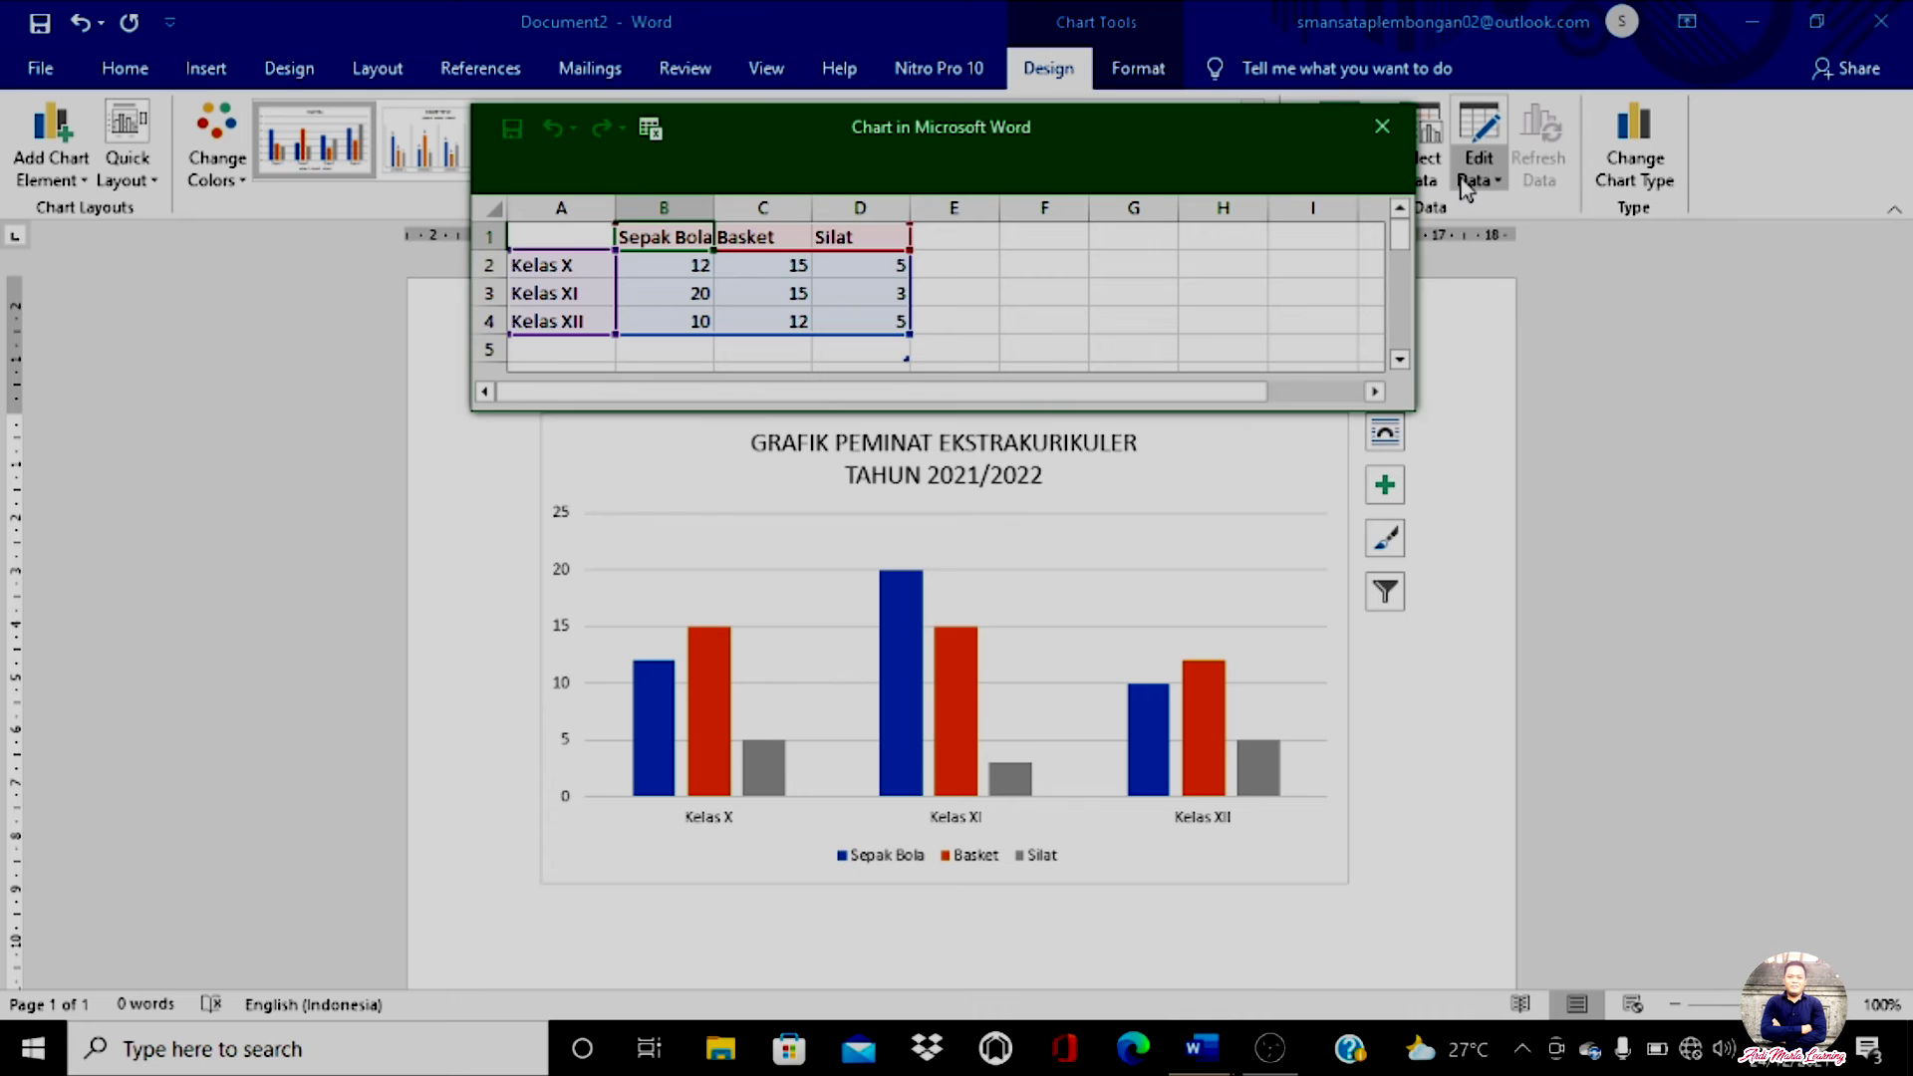
Add a new series heading "PMR" in cell E1 of the chart's data sheet
{"action": "left_click", "coordinate": [970, 239]}
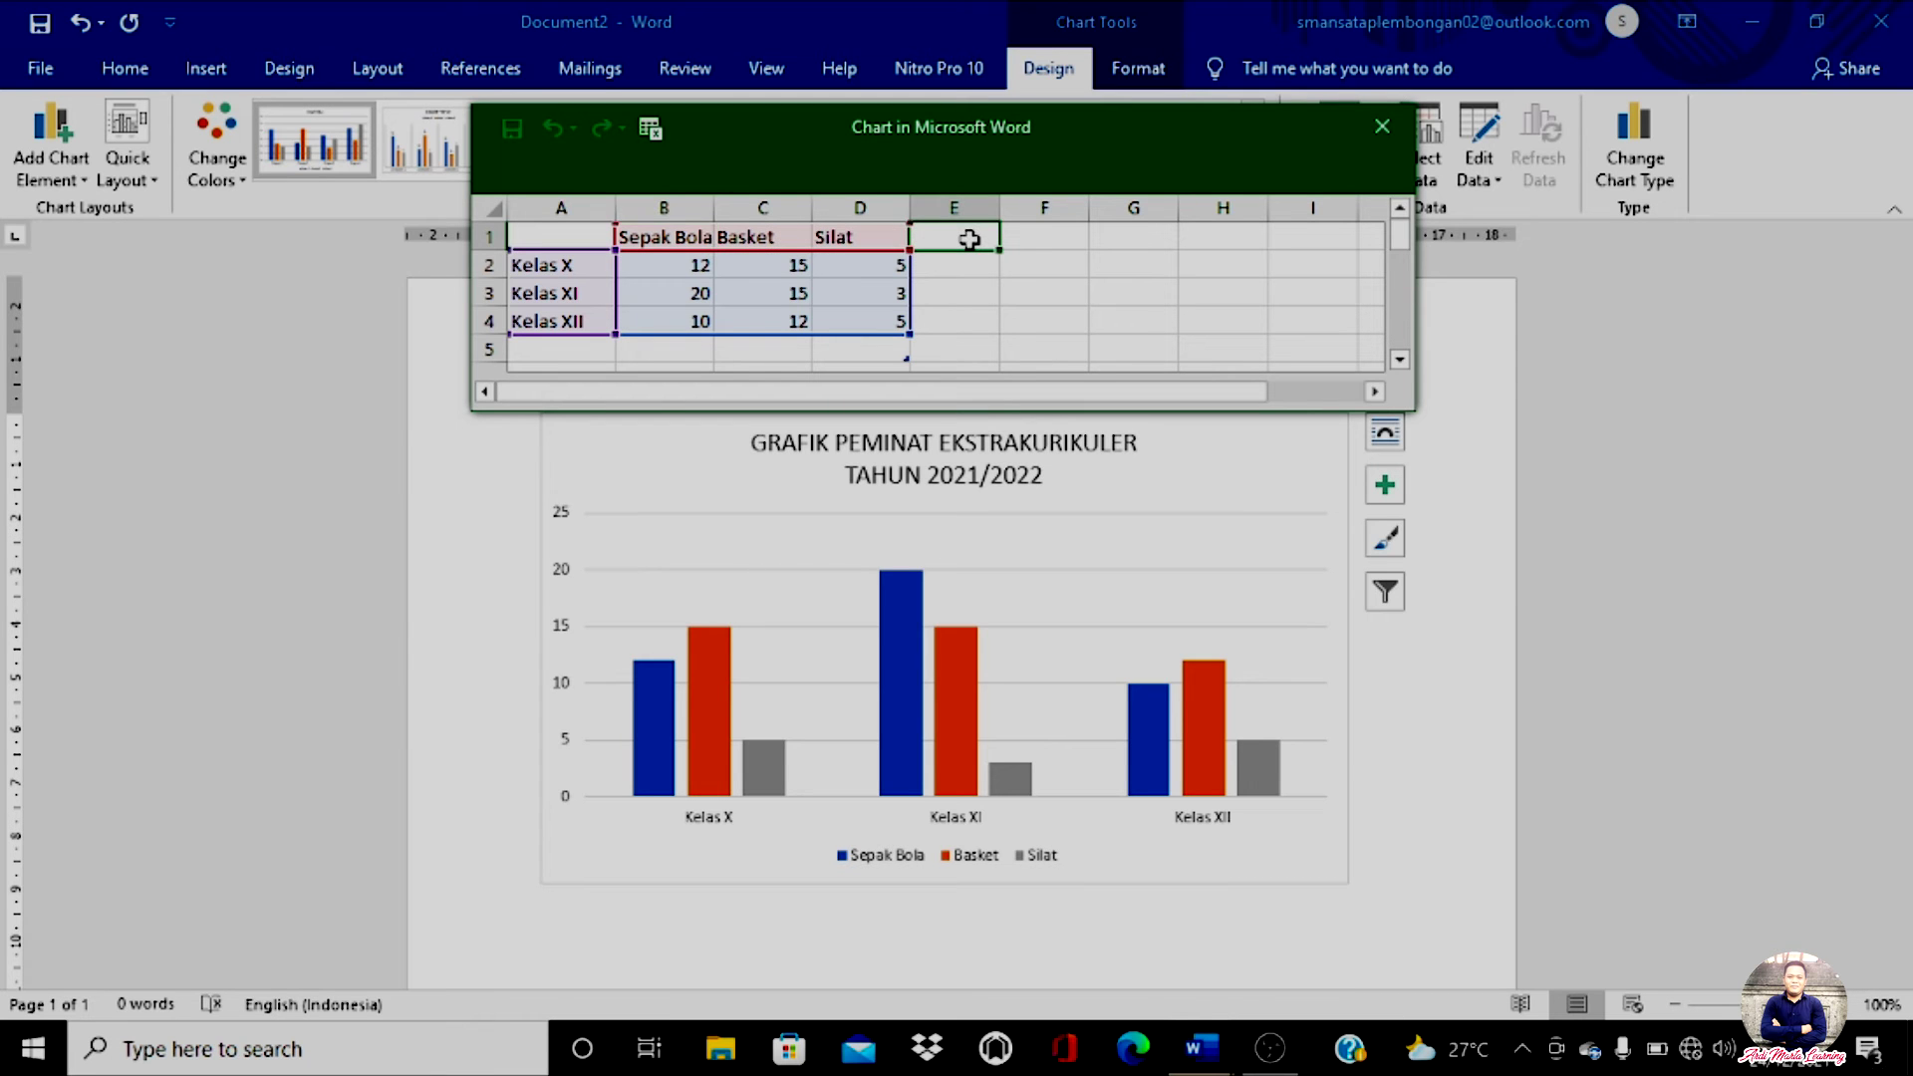
{"action": "type", "text": "PMR"}
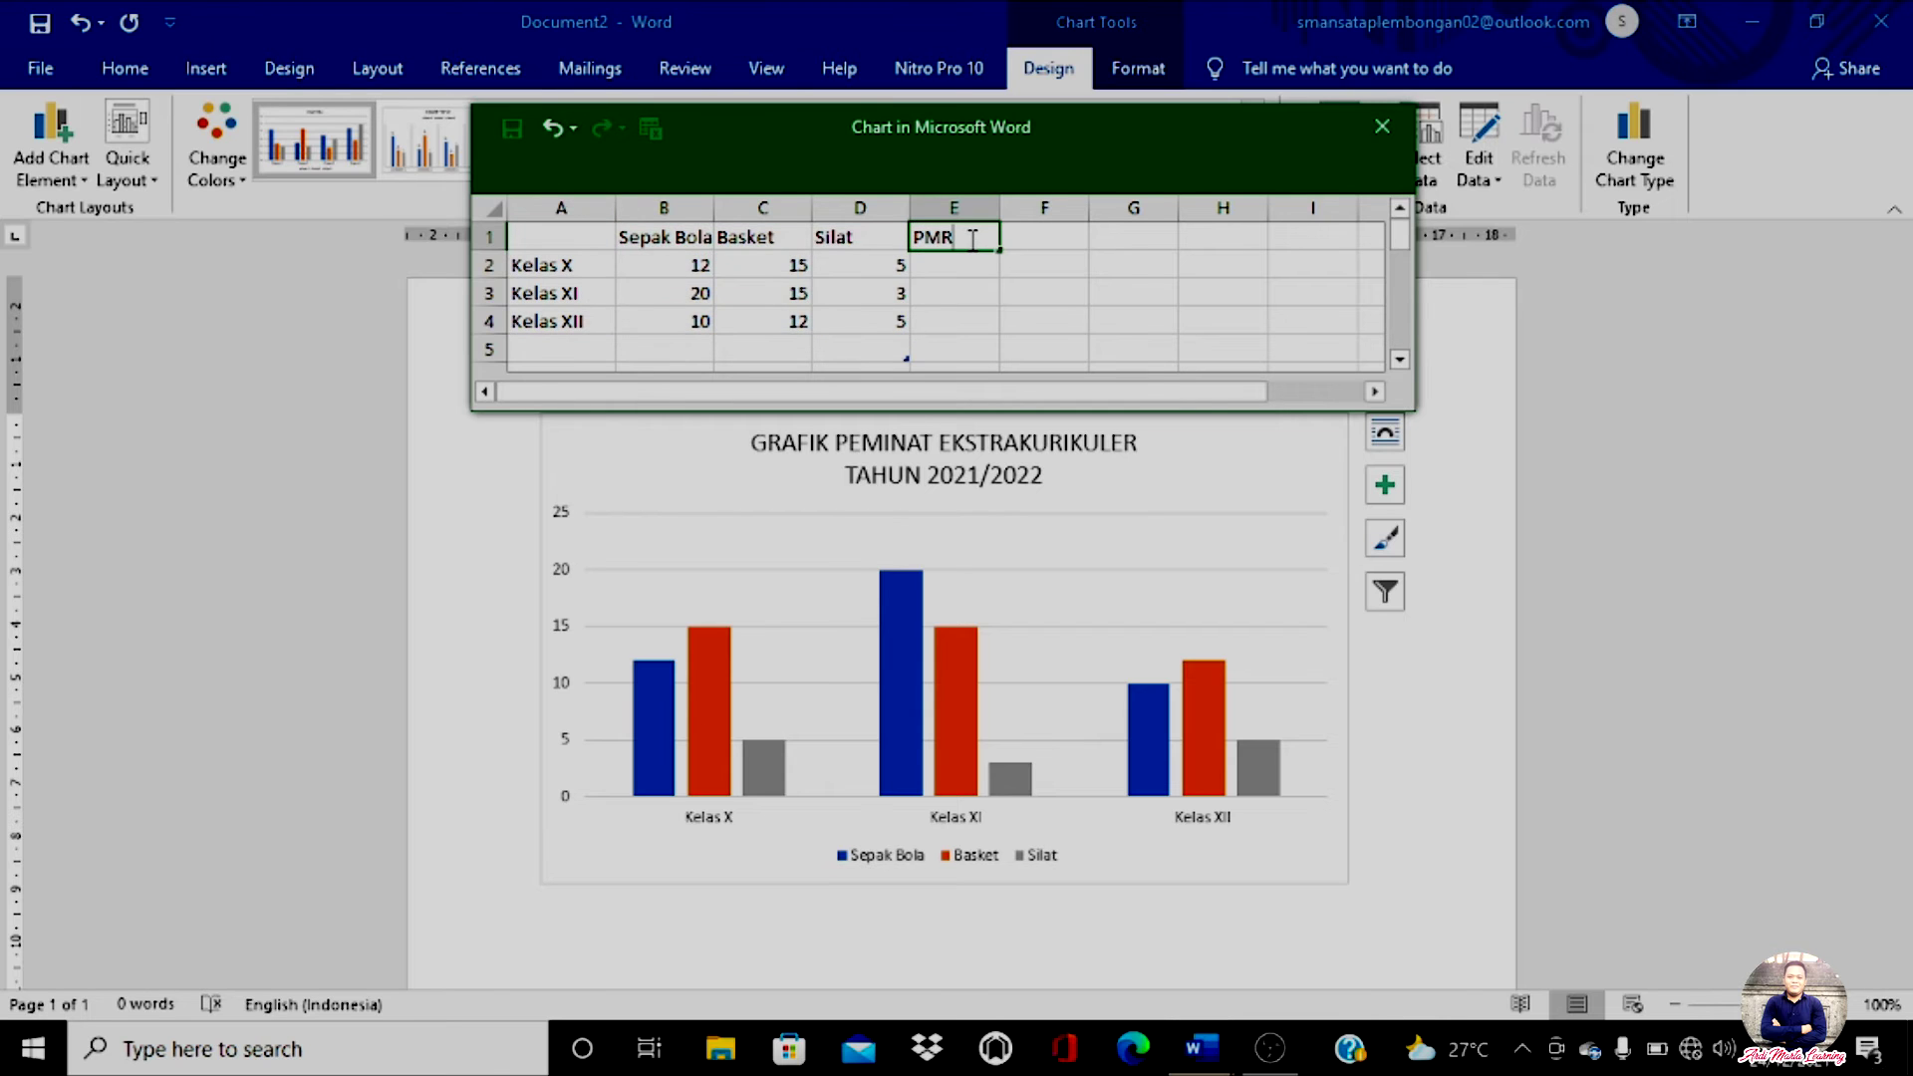
{"action": "key", "text": "Return"}
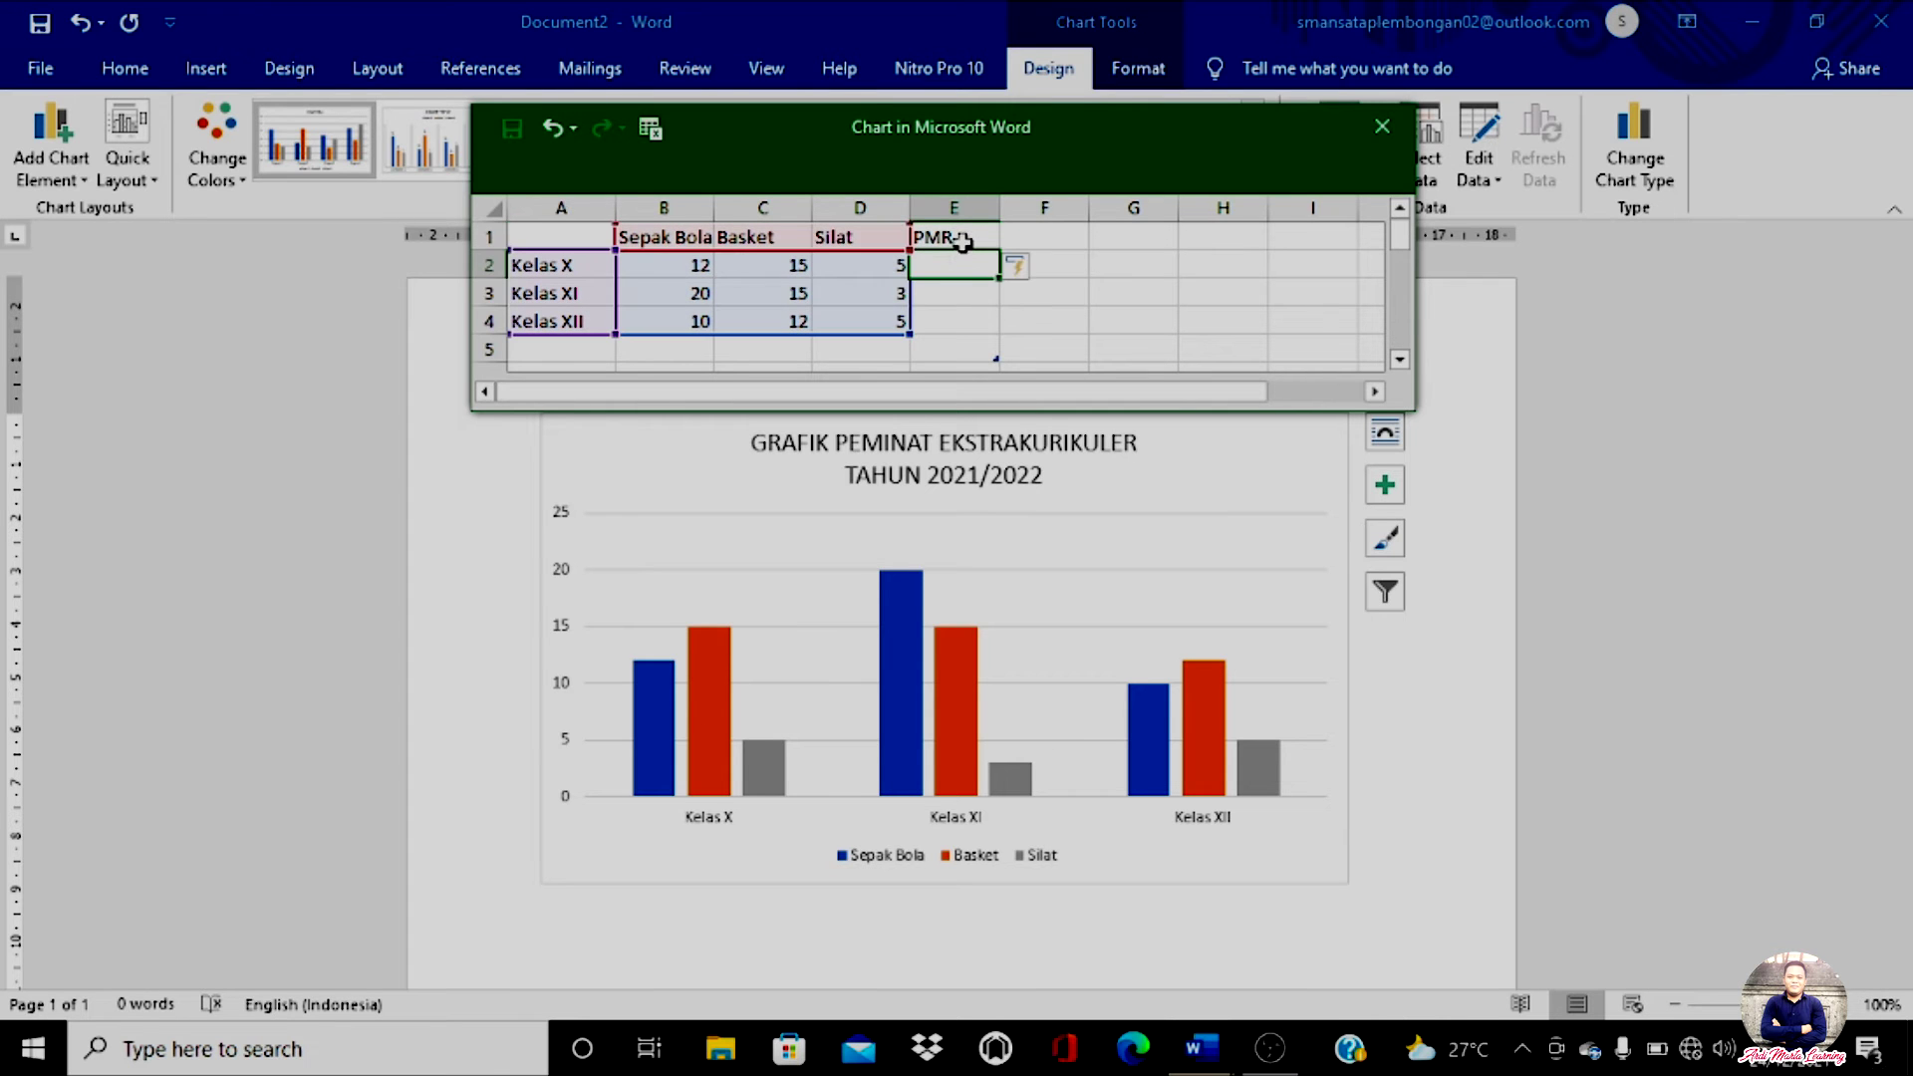
{"action": "left_click", "coordinate": [960, 239]}
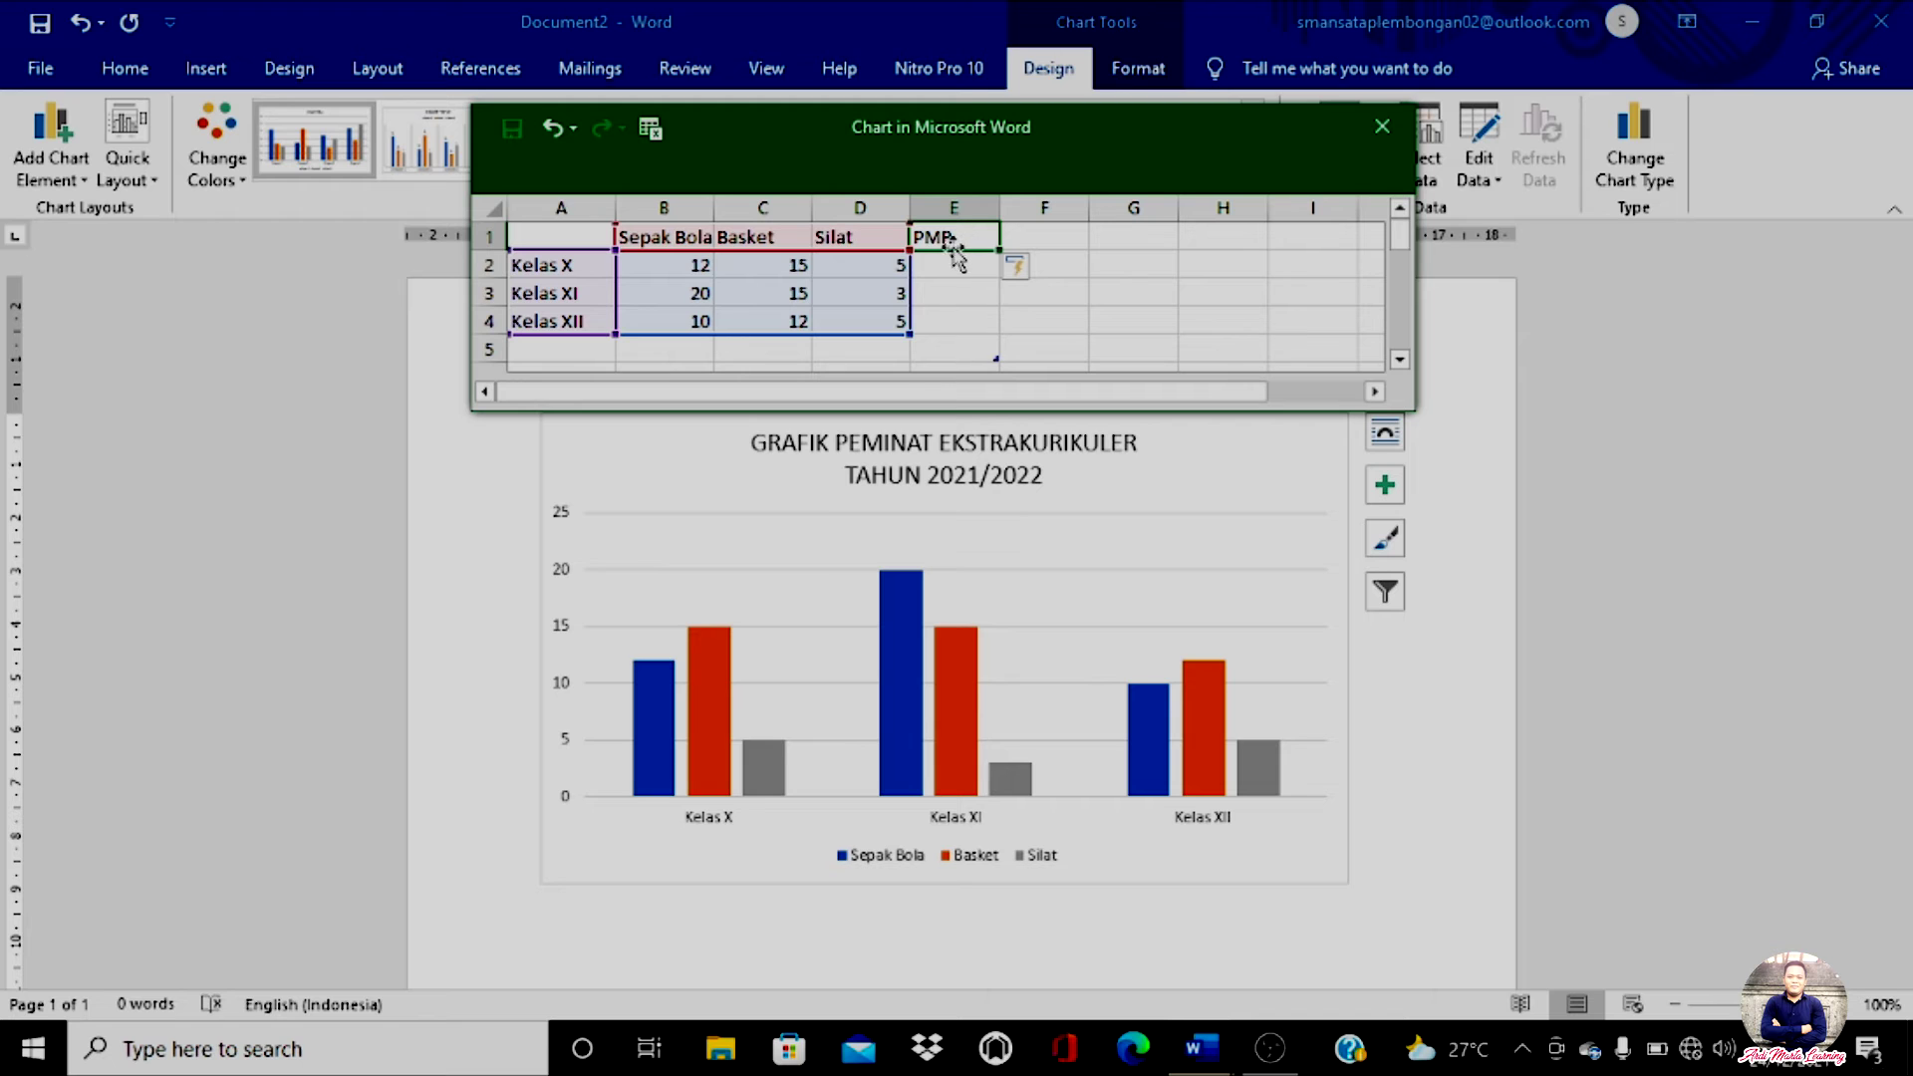
Enter the PMR values 7 for Kelas X, 8 for Kelas XI and 9 for Kelas XII in column E
{"action": "left_click", "coordinate": [949, 263]}
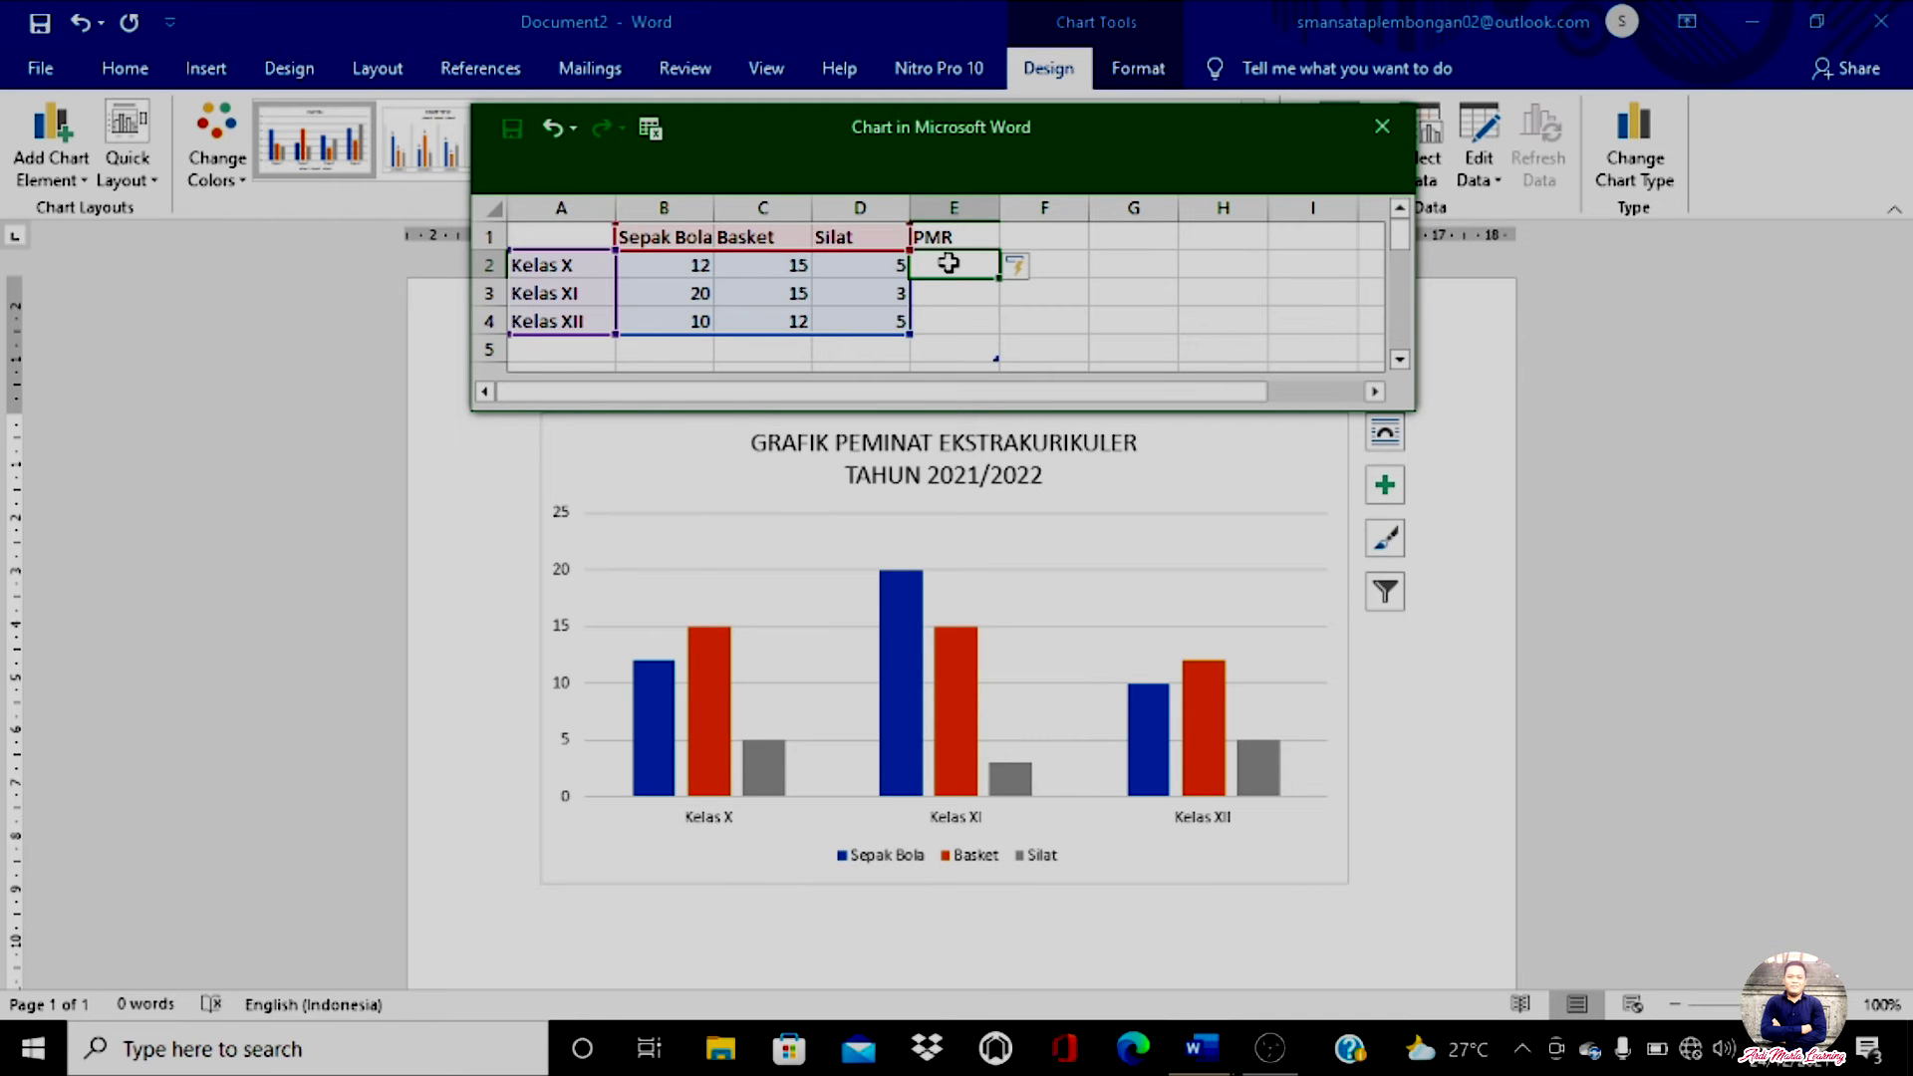
{"action": "type", "text": "7"}
{"action": "key", "text": "Return"}
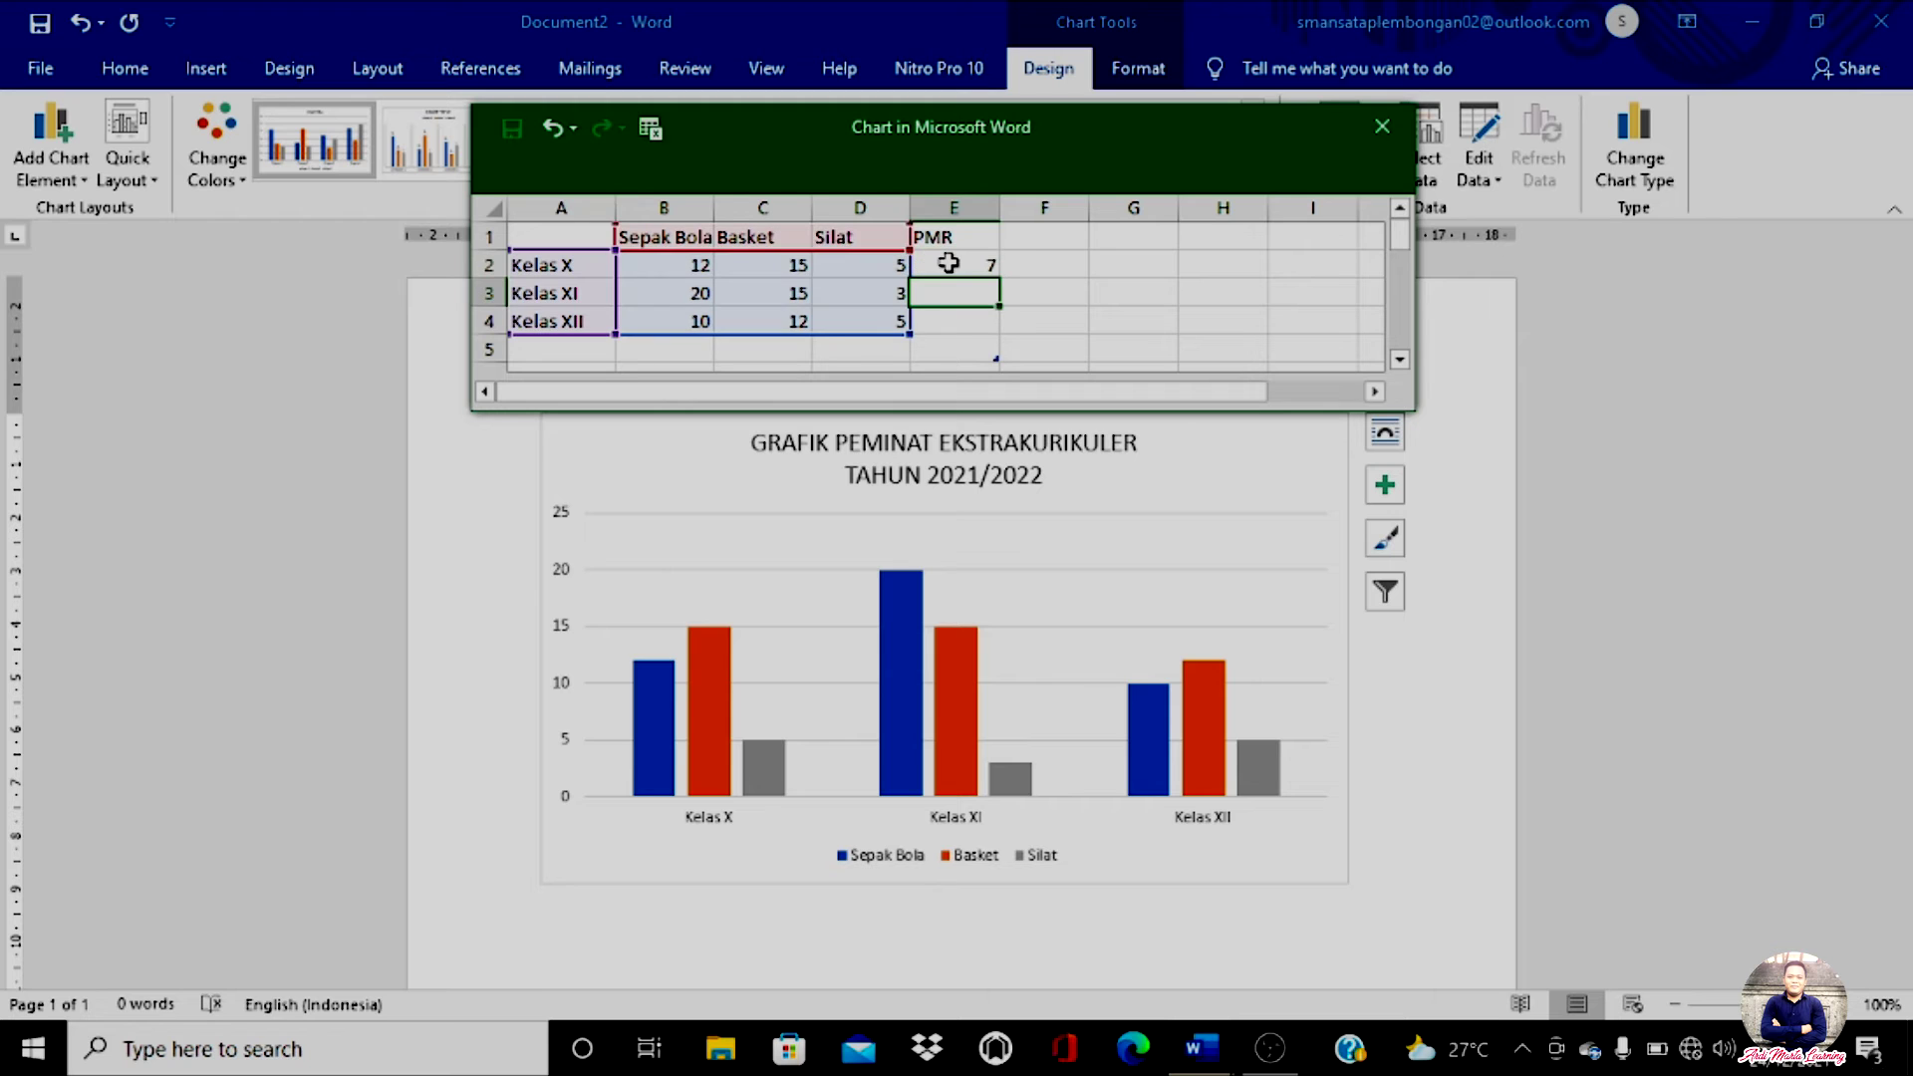
{"action": "type", "text": "8"}
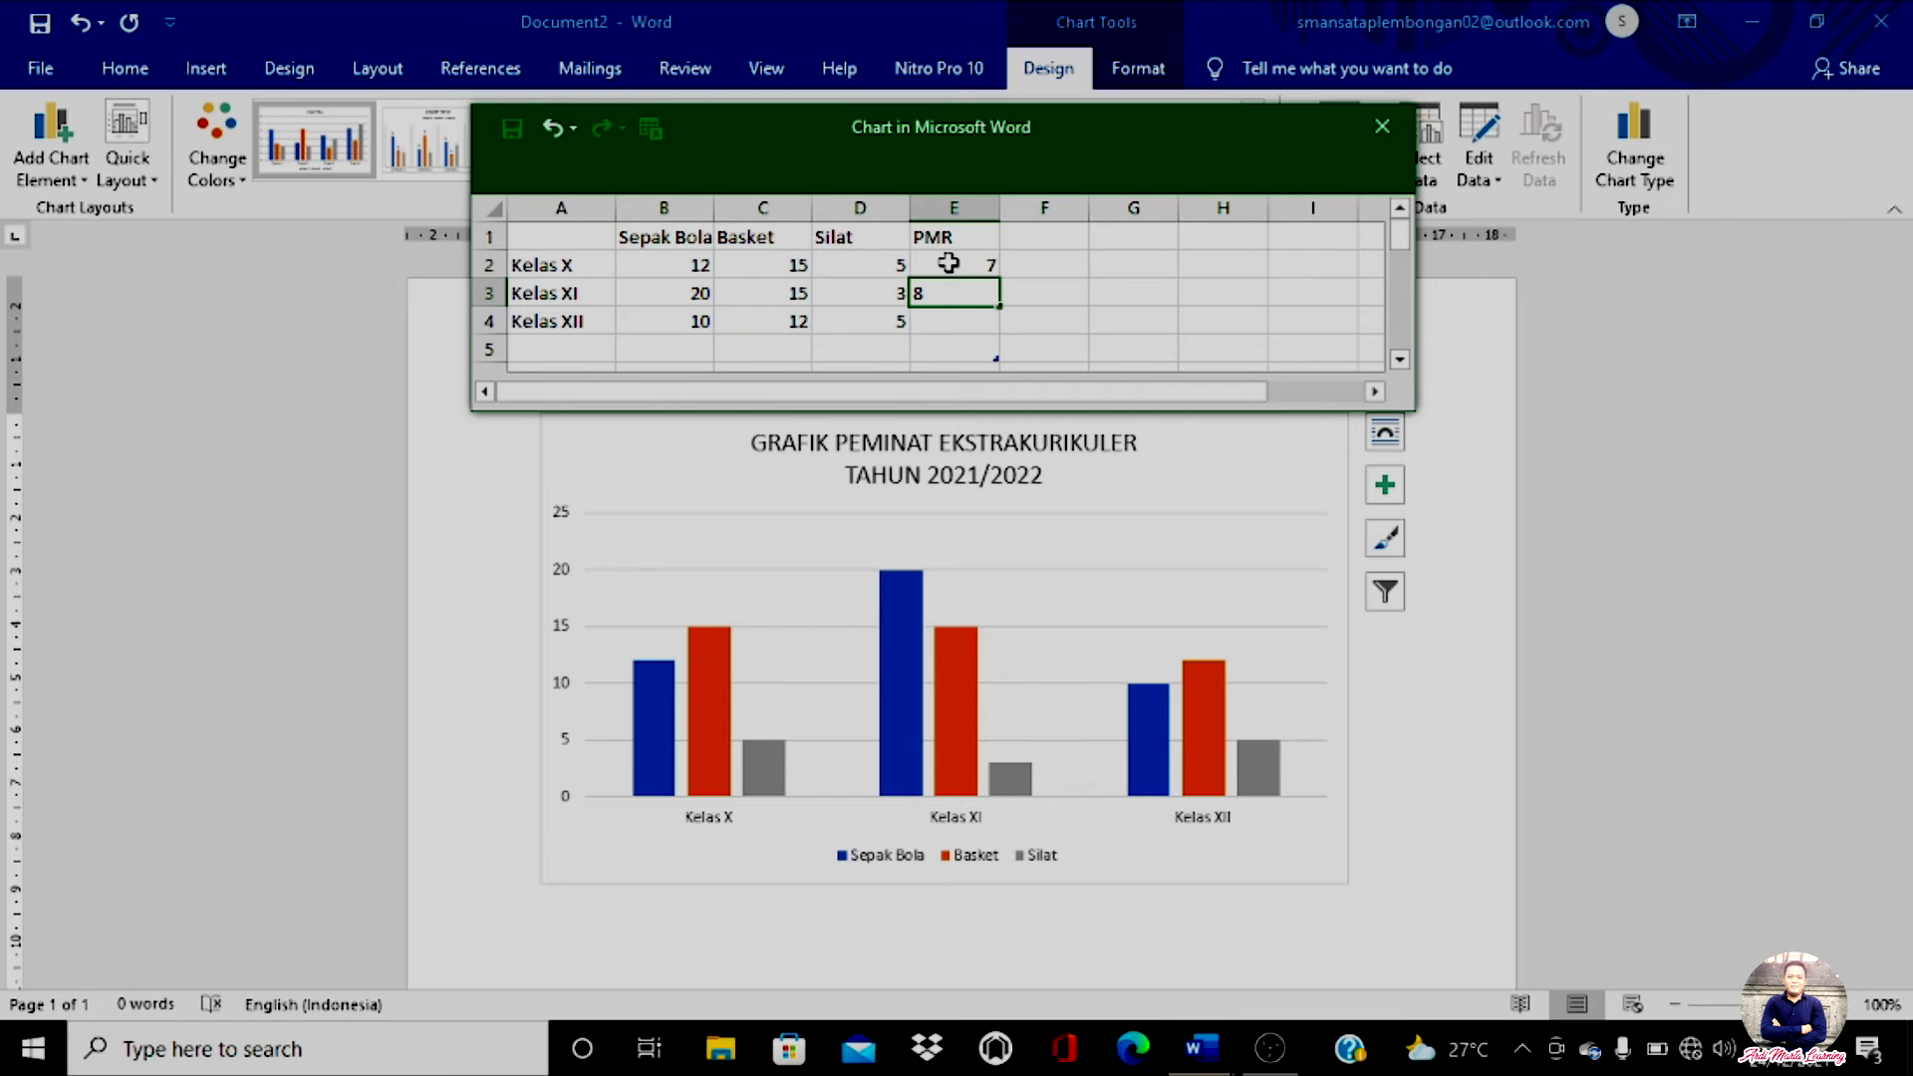
{"action": "key", "text": "Return"}
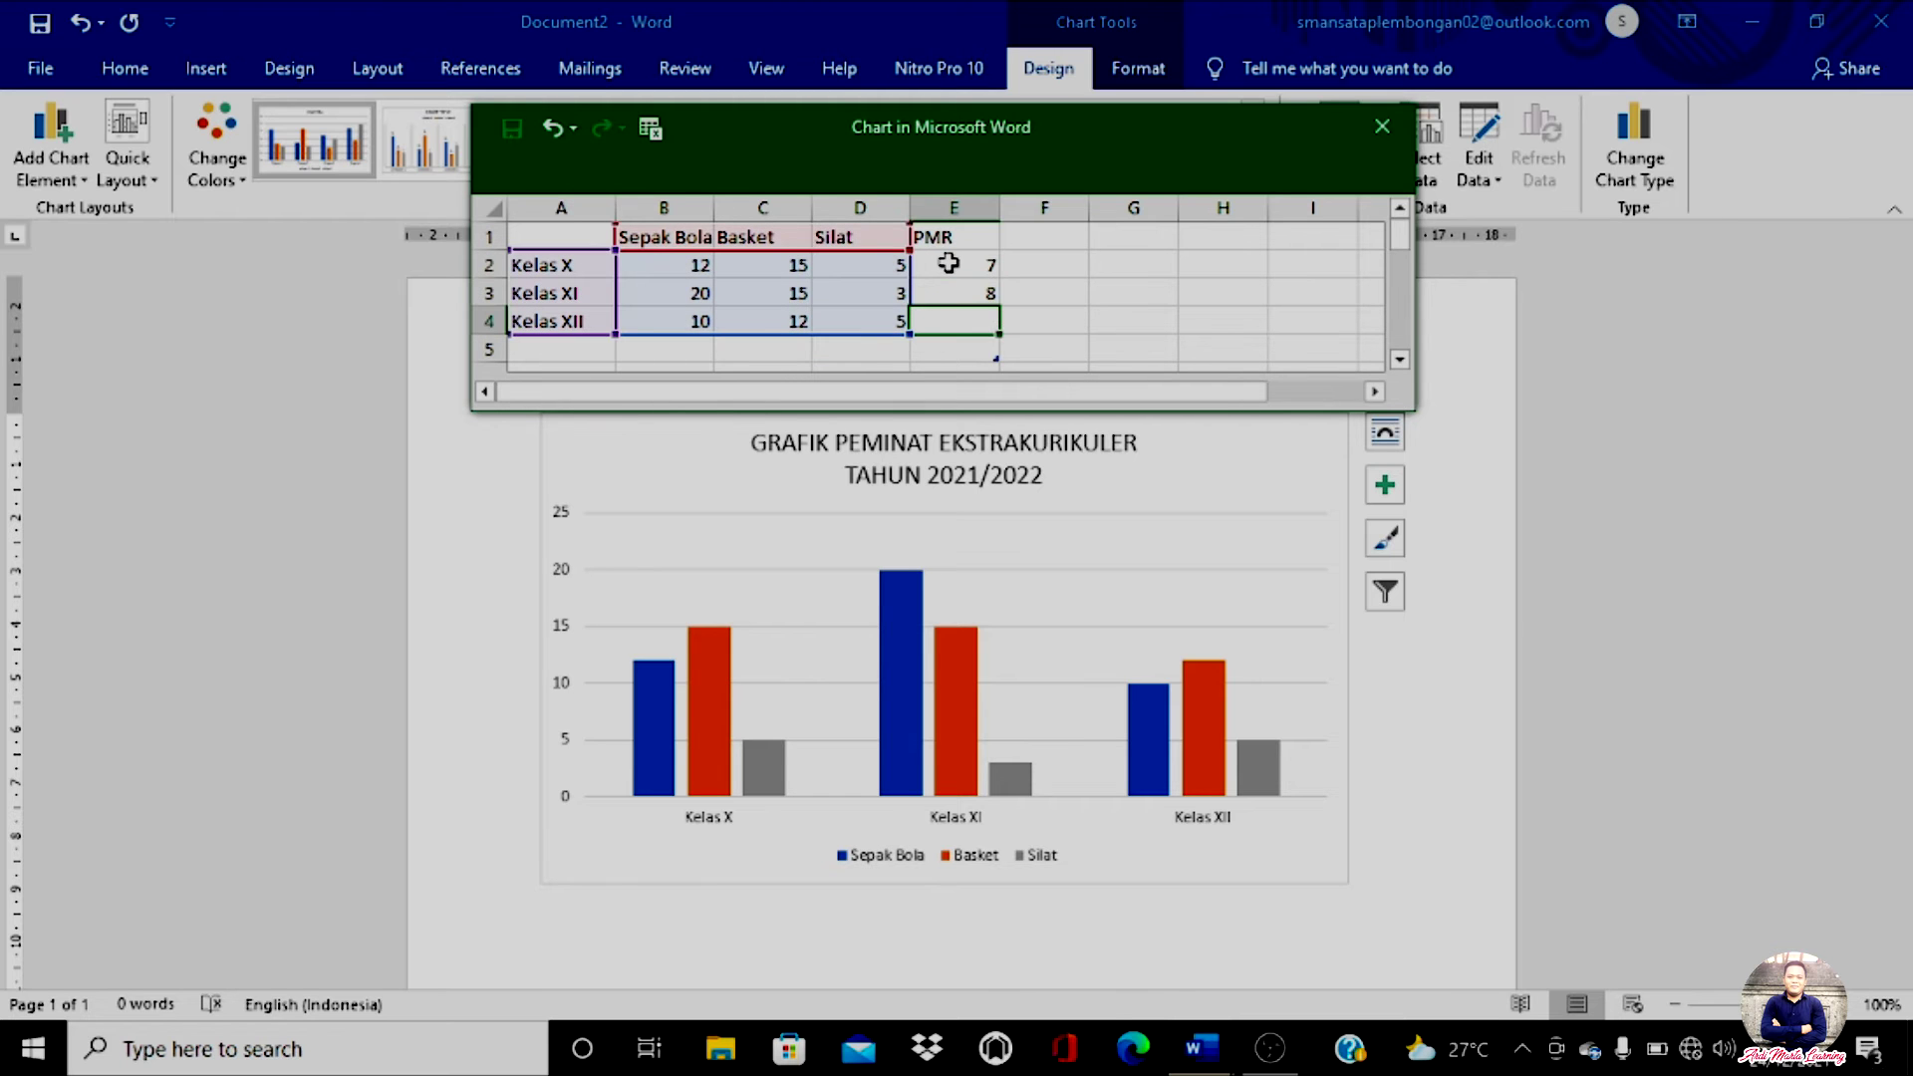
{"action": "type", "text": "9"}
{"action": "key", "text": "Tab"}
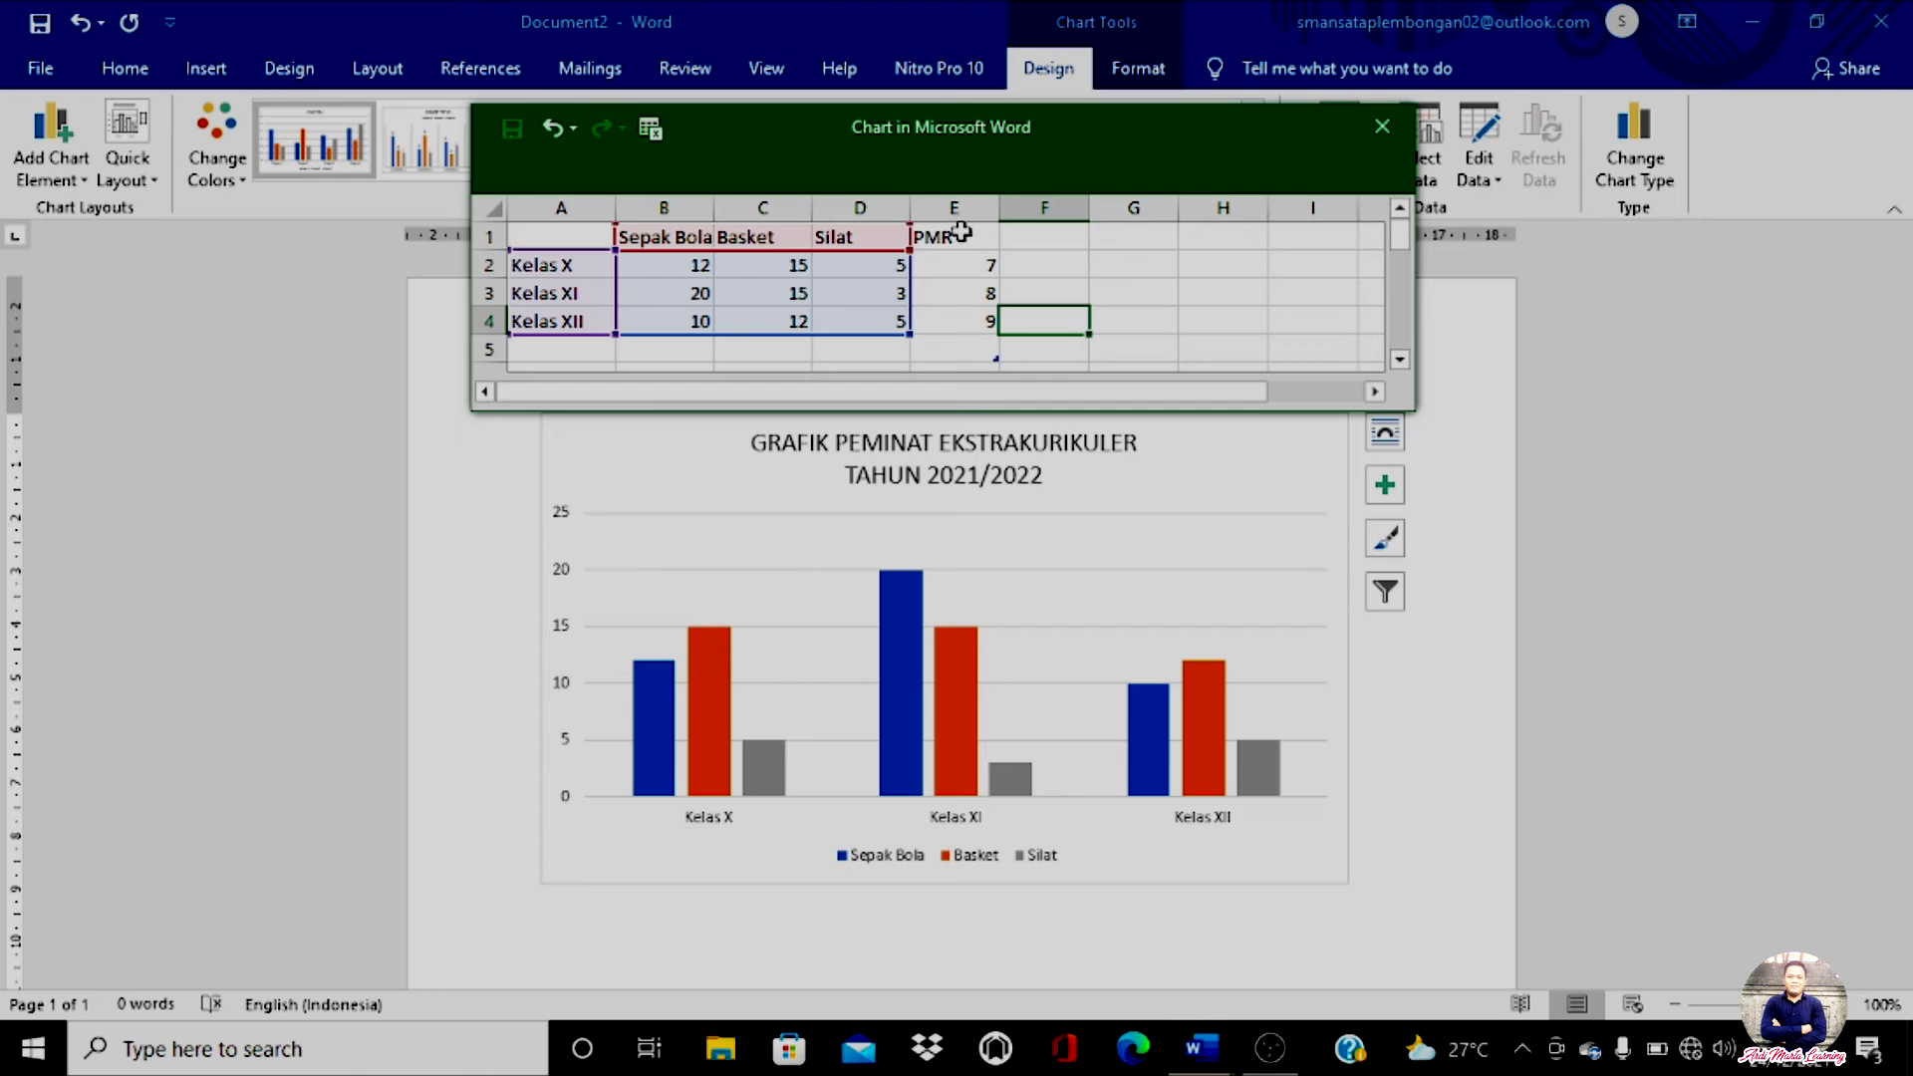
{"action": "left_click", "coordinate": [961, 235]}
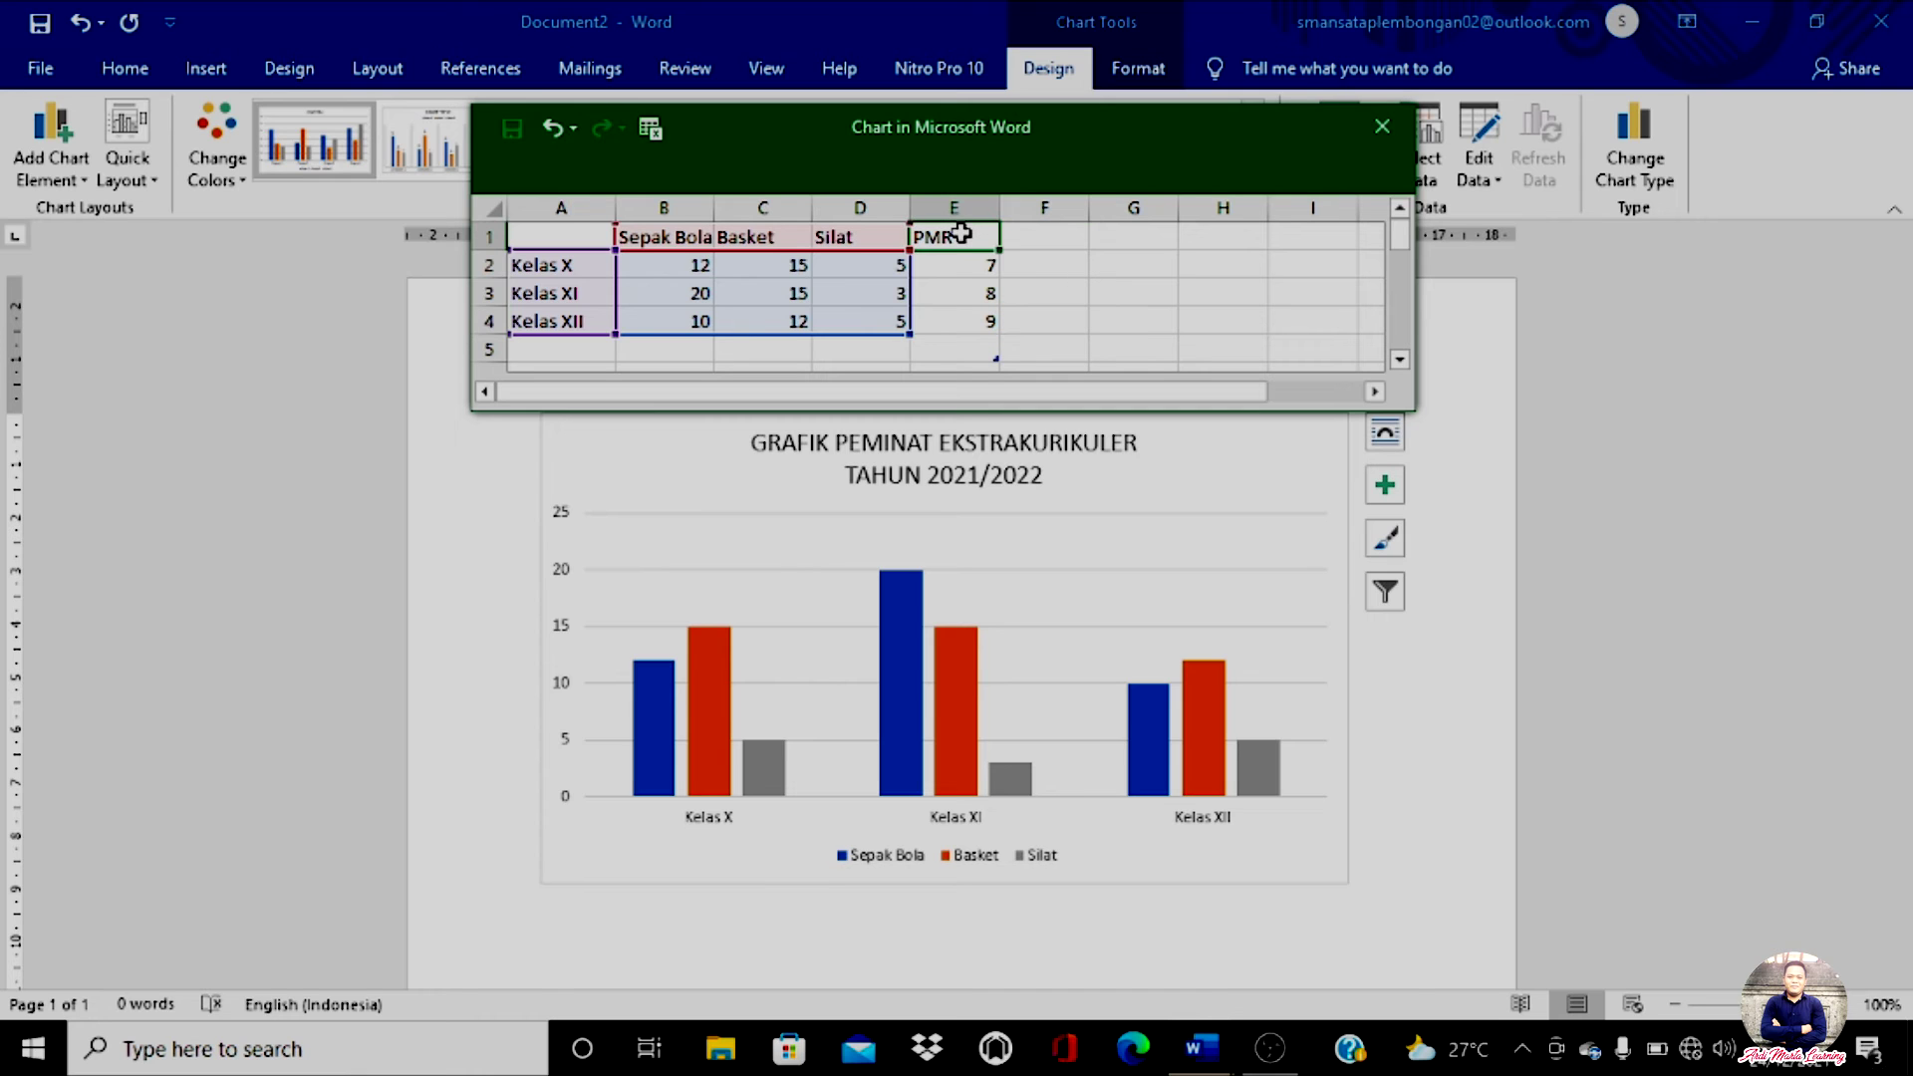
{"action": "left_click", "coordinate": [957, 263]}
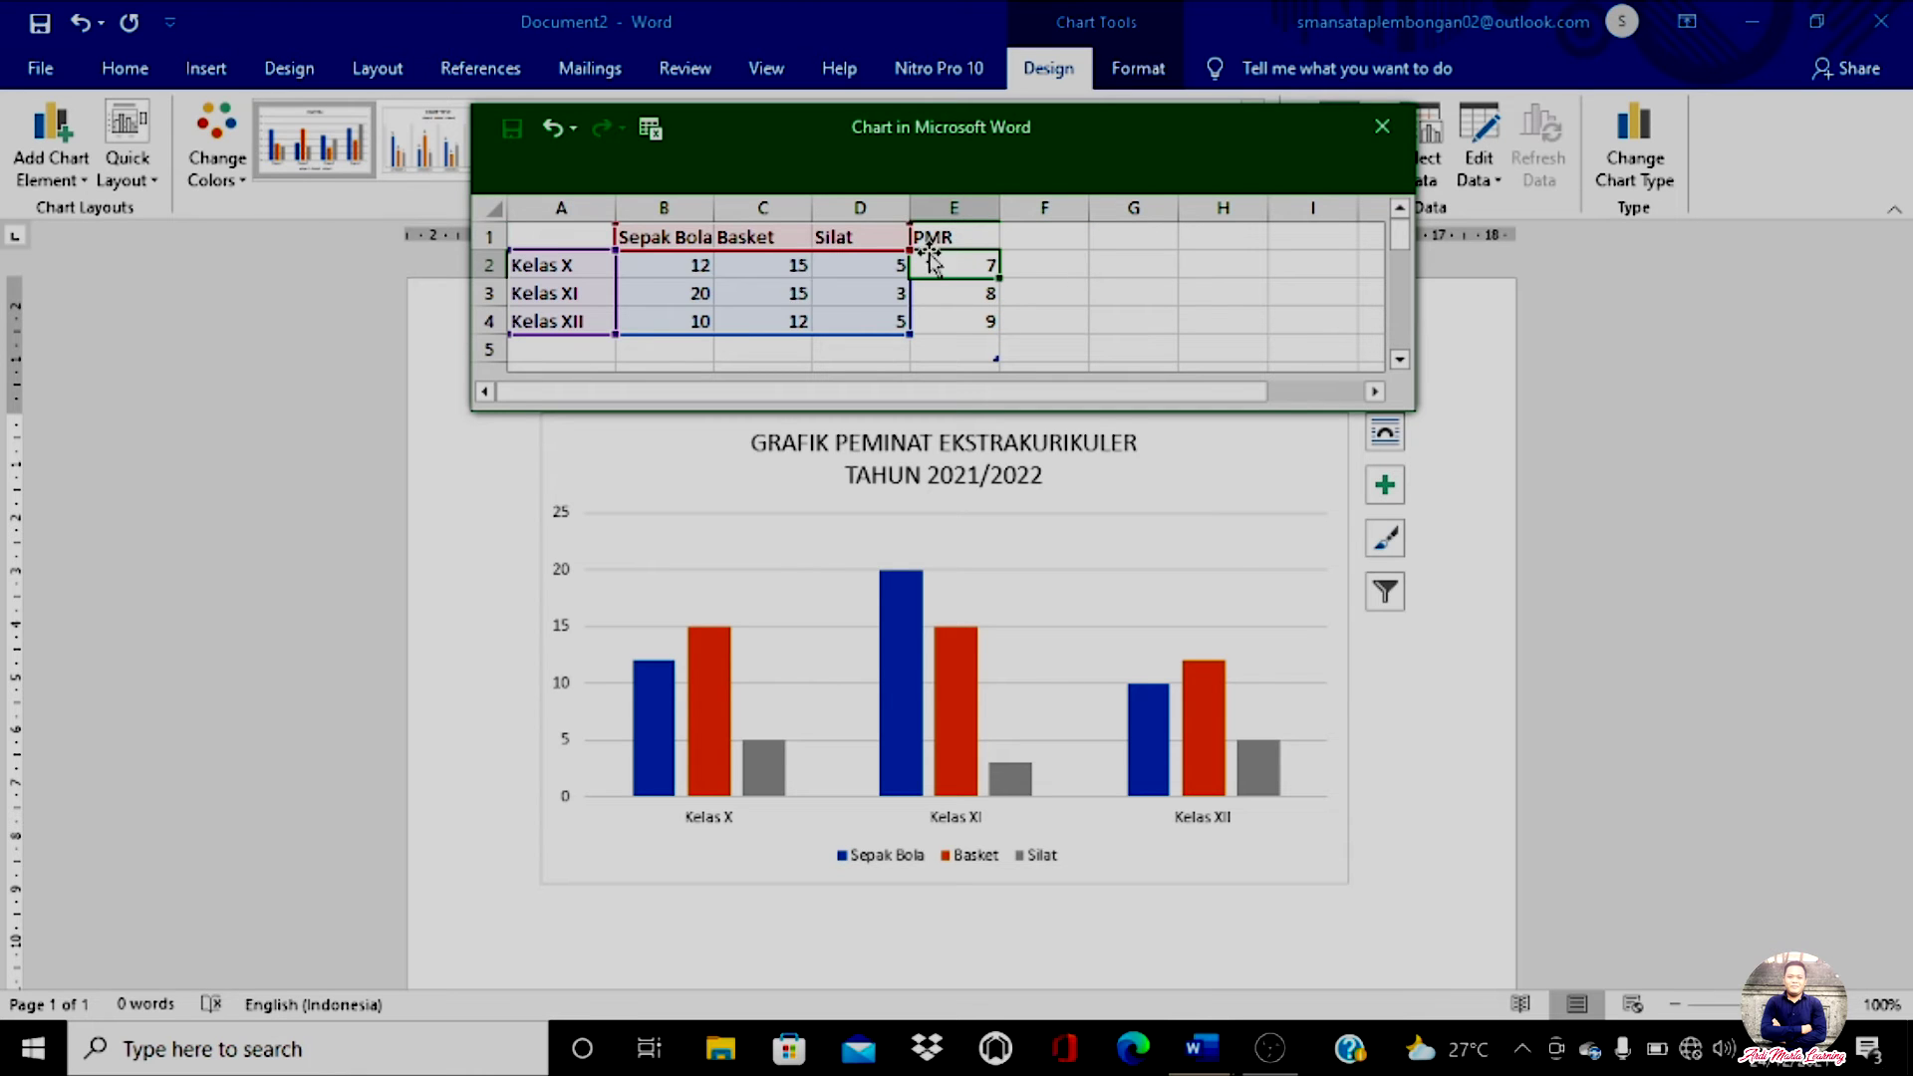
{"action": "left_click", "coordinate": [961, 235]}
{"action": "left_click", "coordinate": [962, 264]}
{"action": "left_click", "coordinate": [958, 291]}
{"action": "left_click", "coordinate": [952, 317]}
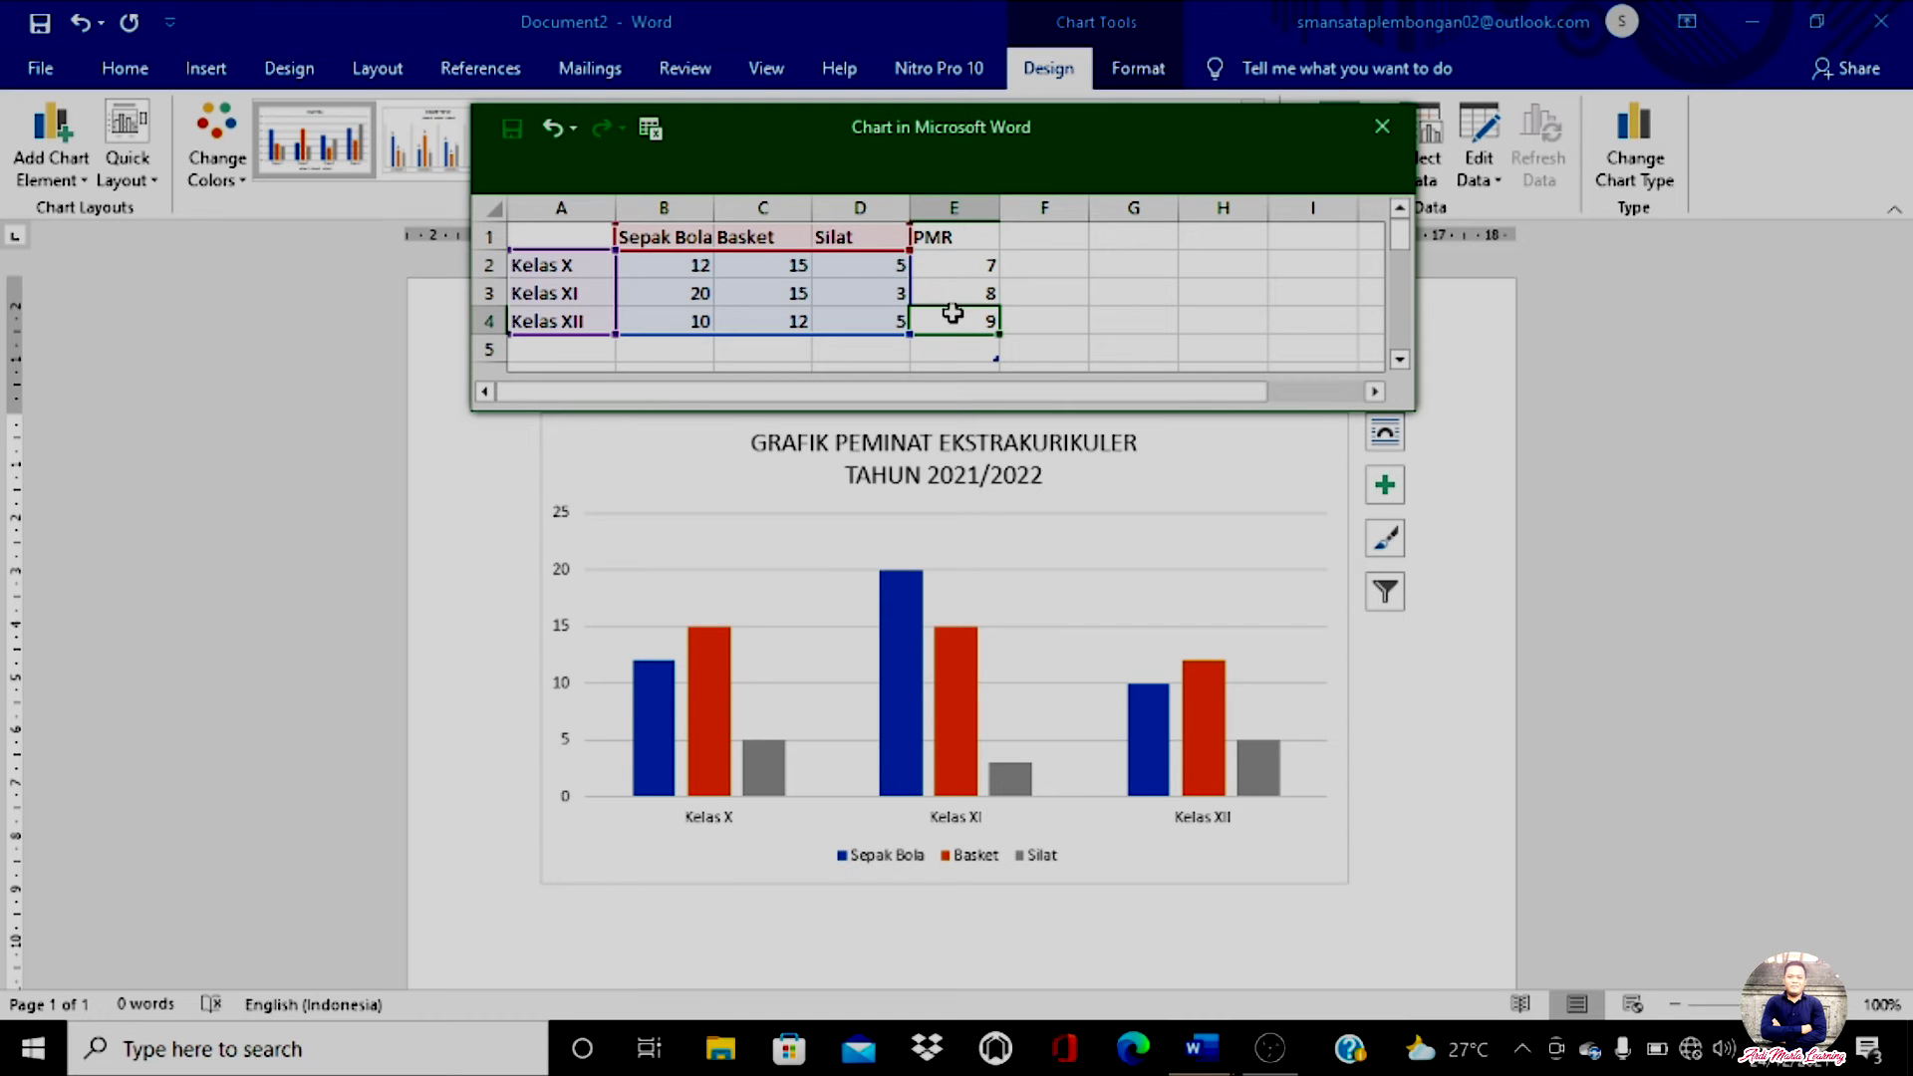
{"action": "left_click", "coordinate": [1063, 270]}
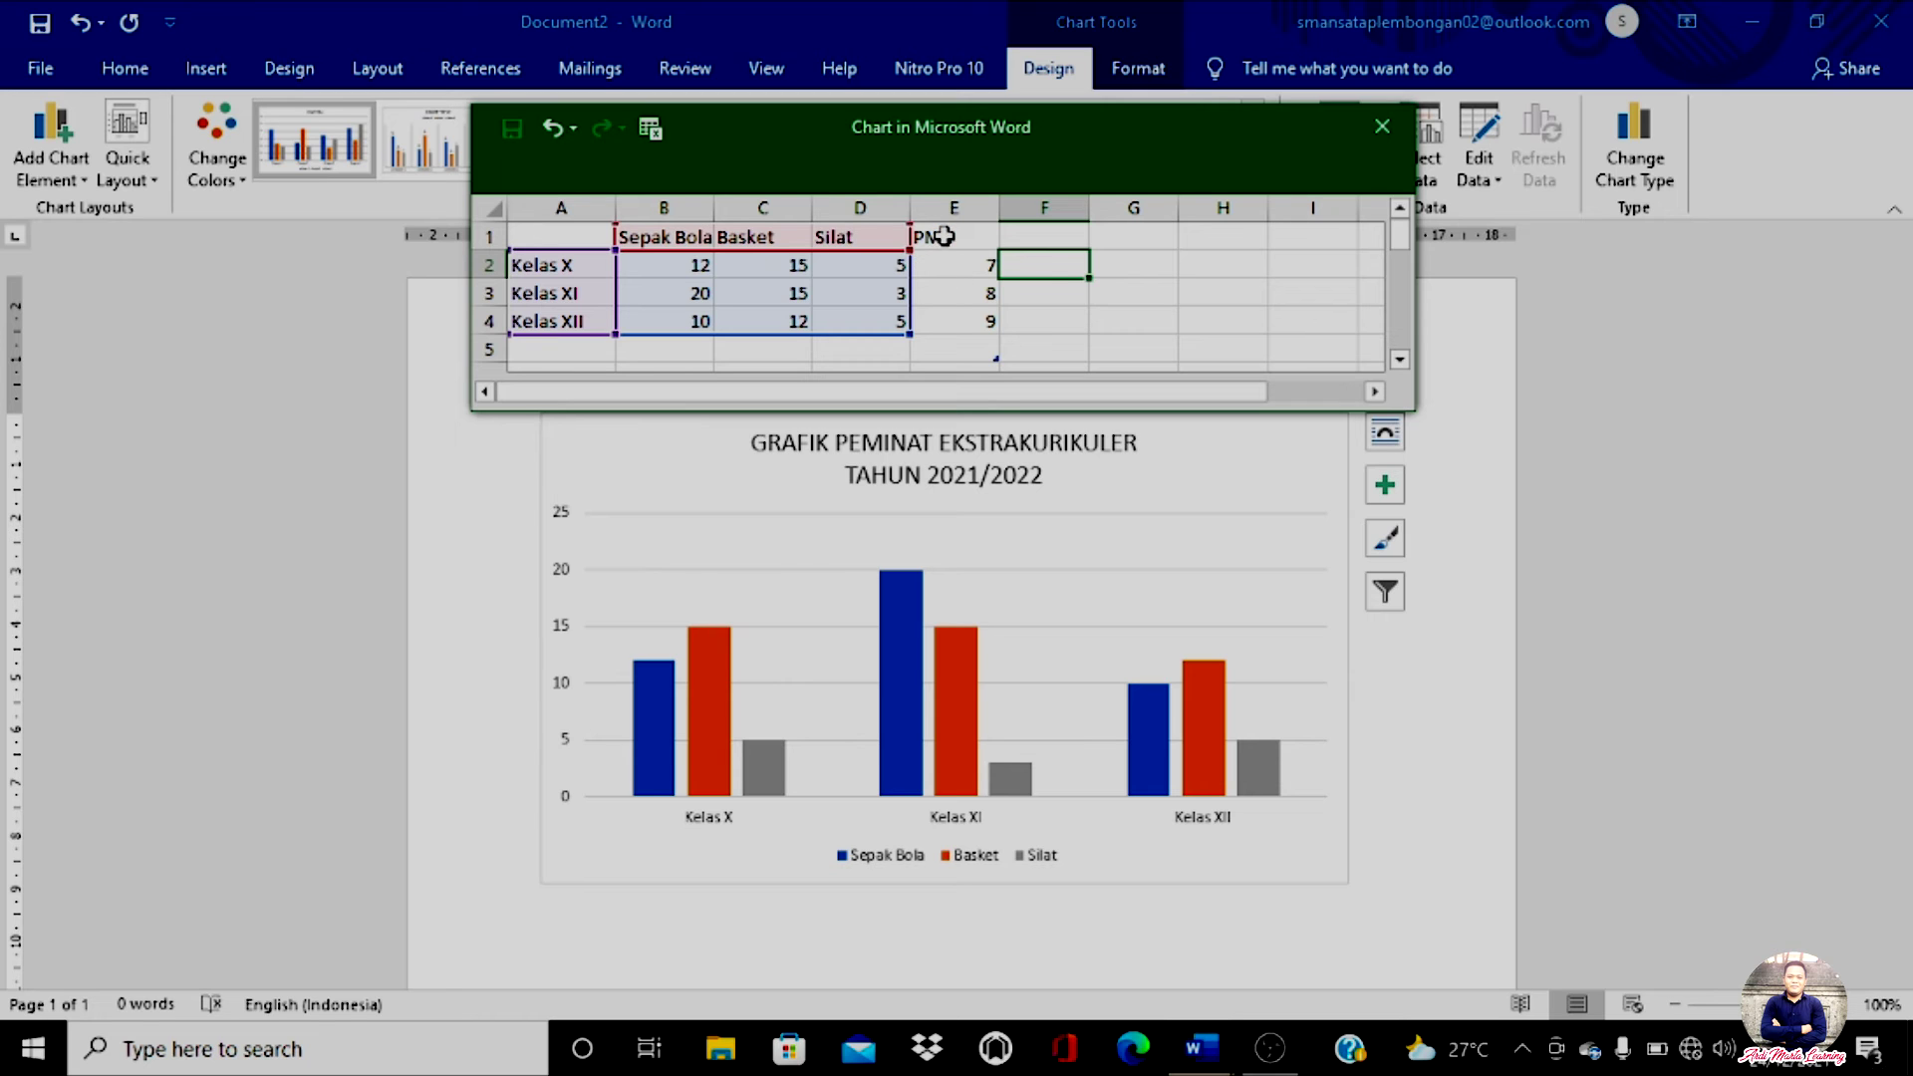
Extend the chart's data range to include the PMR values in column E, and close the data sheet
{"action": "left_click_drag", "start_coordinate": [910, 335], "coordinate": [910, 335]}
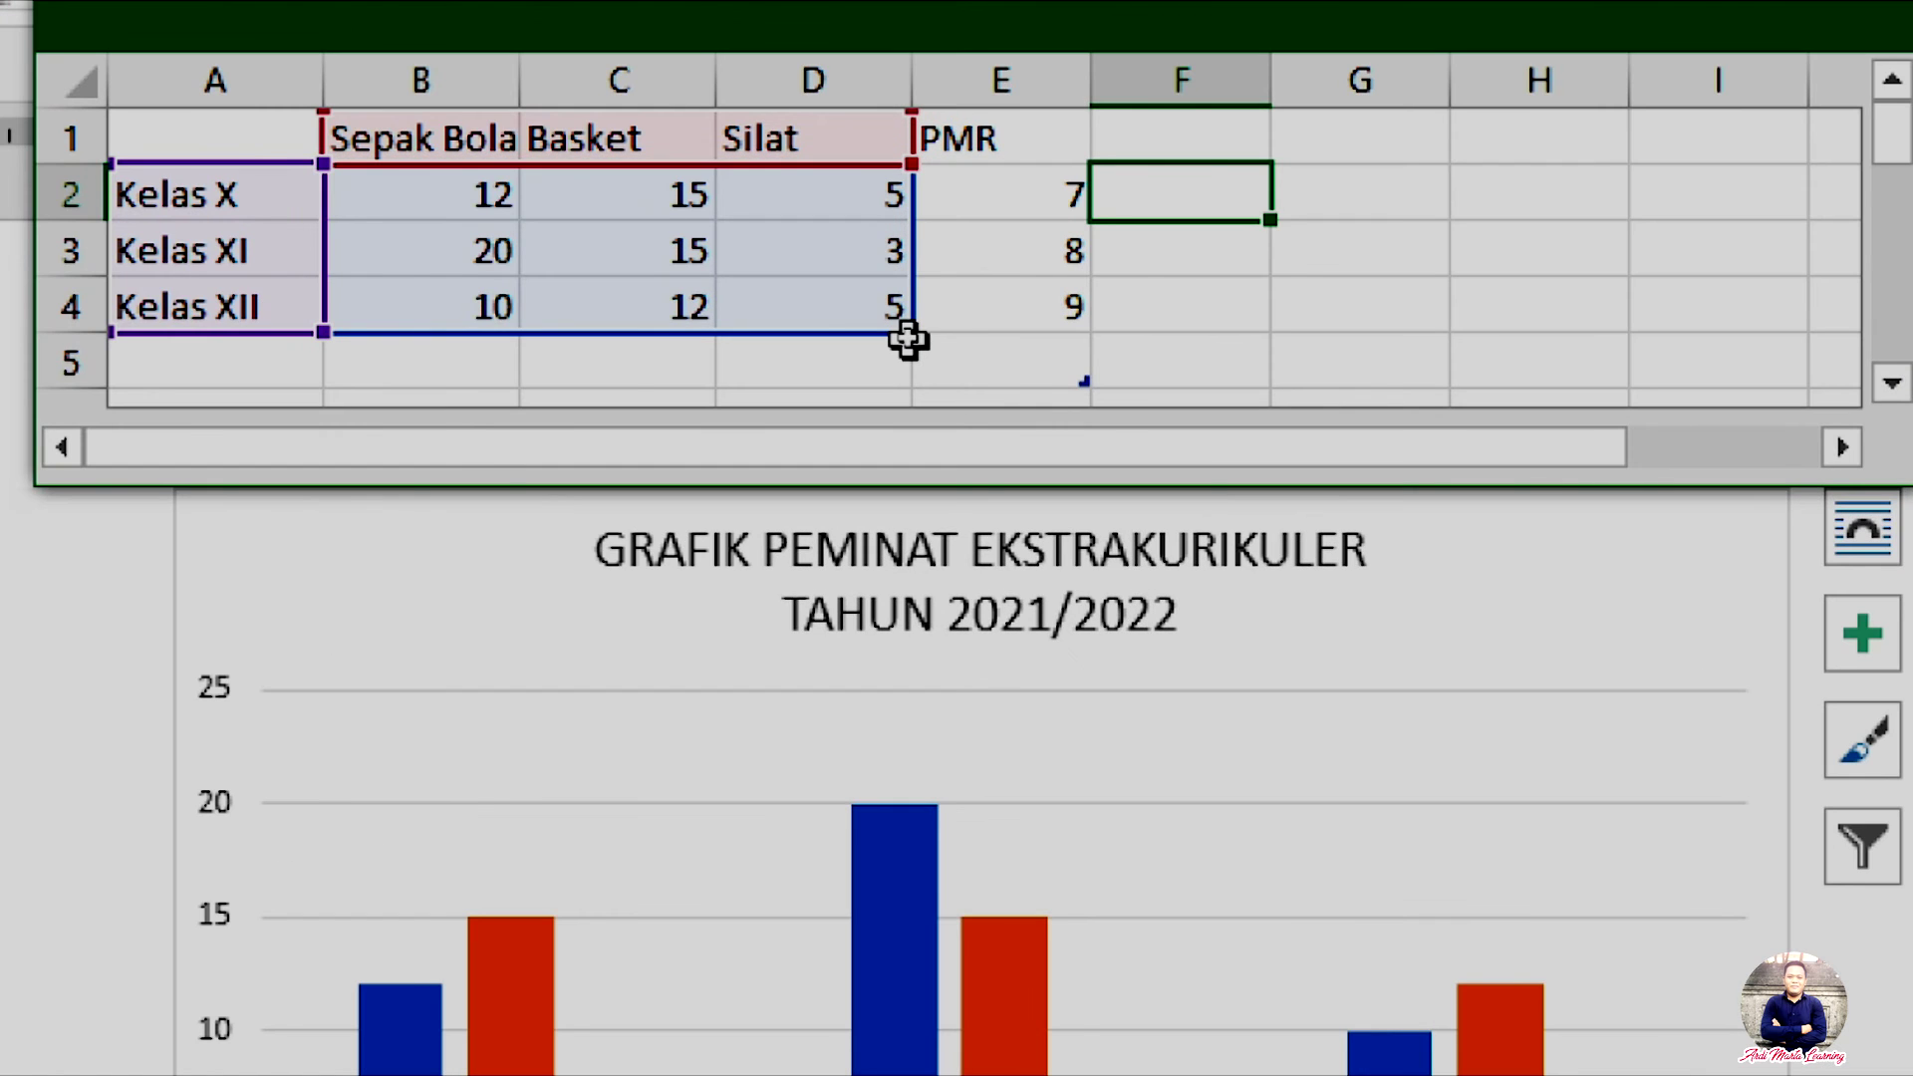
{"action": "left_click_drag", "start_coordinate": [908, 340], "coordinate": [911, 337]}
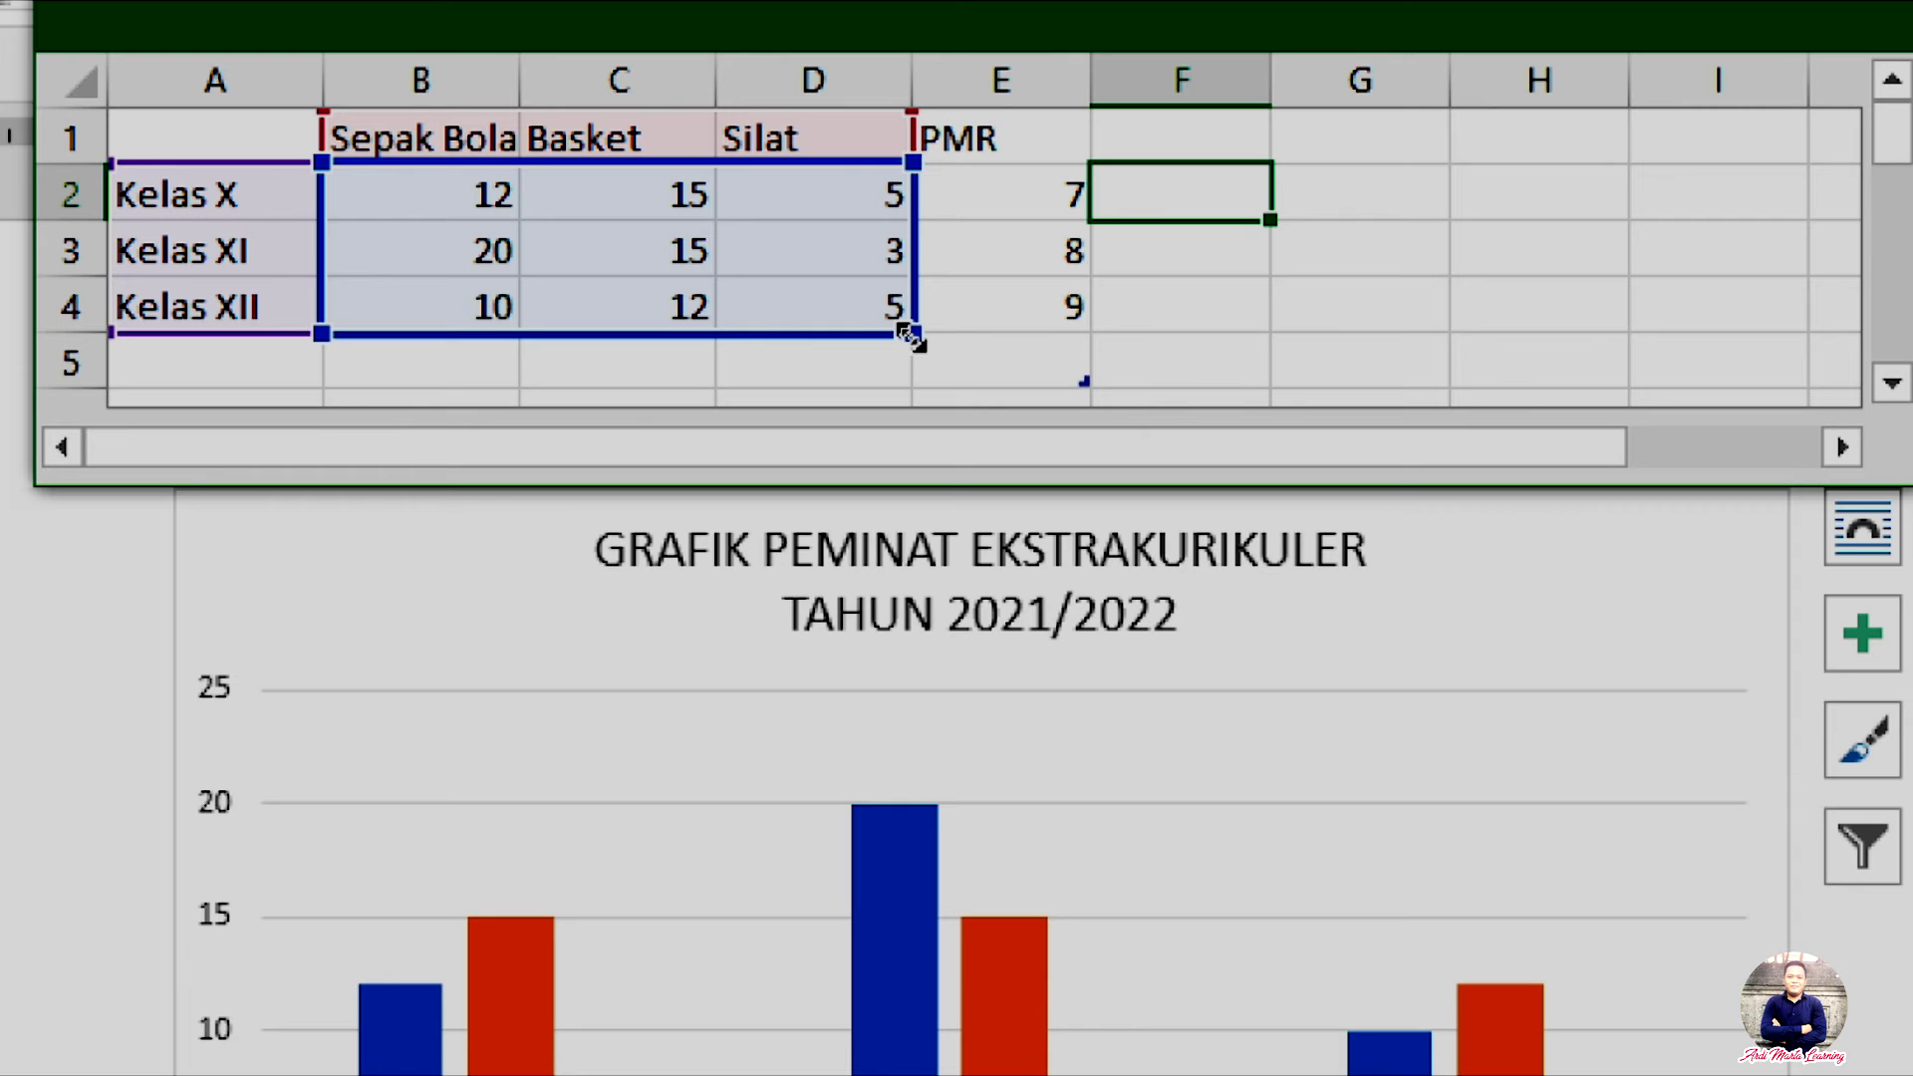
{"action": "mouse_move", "coordinate": [911, 337]}
{"action": "left_mouse_down"}
{"action": "mouse_move", "coordinate": [1059, 331]}
{"action": "mouse_move", "coordinate": [932, 332]}
{"action": "left_mouse_up"}
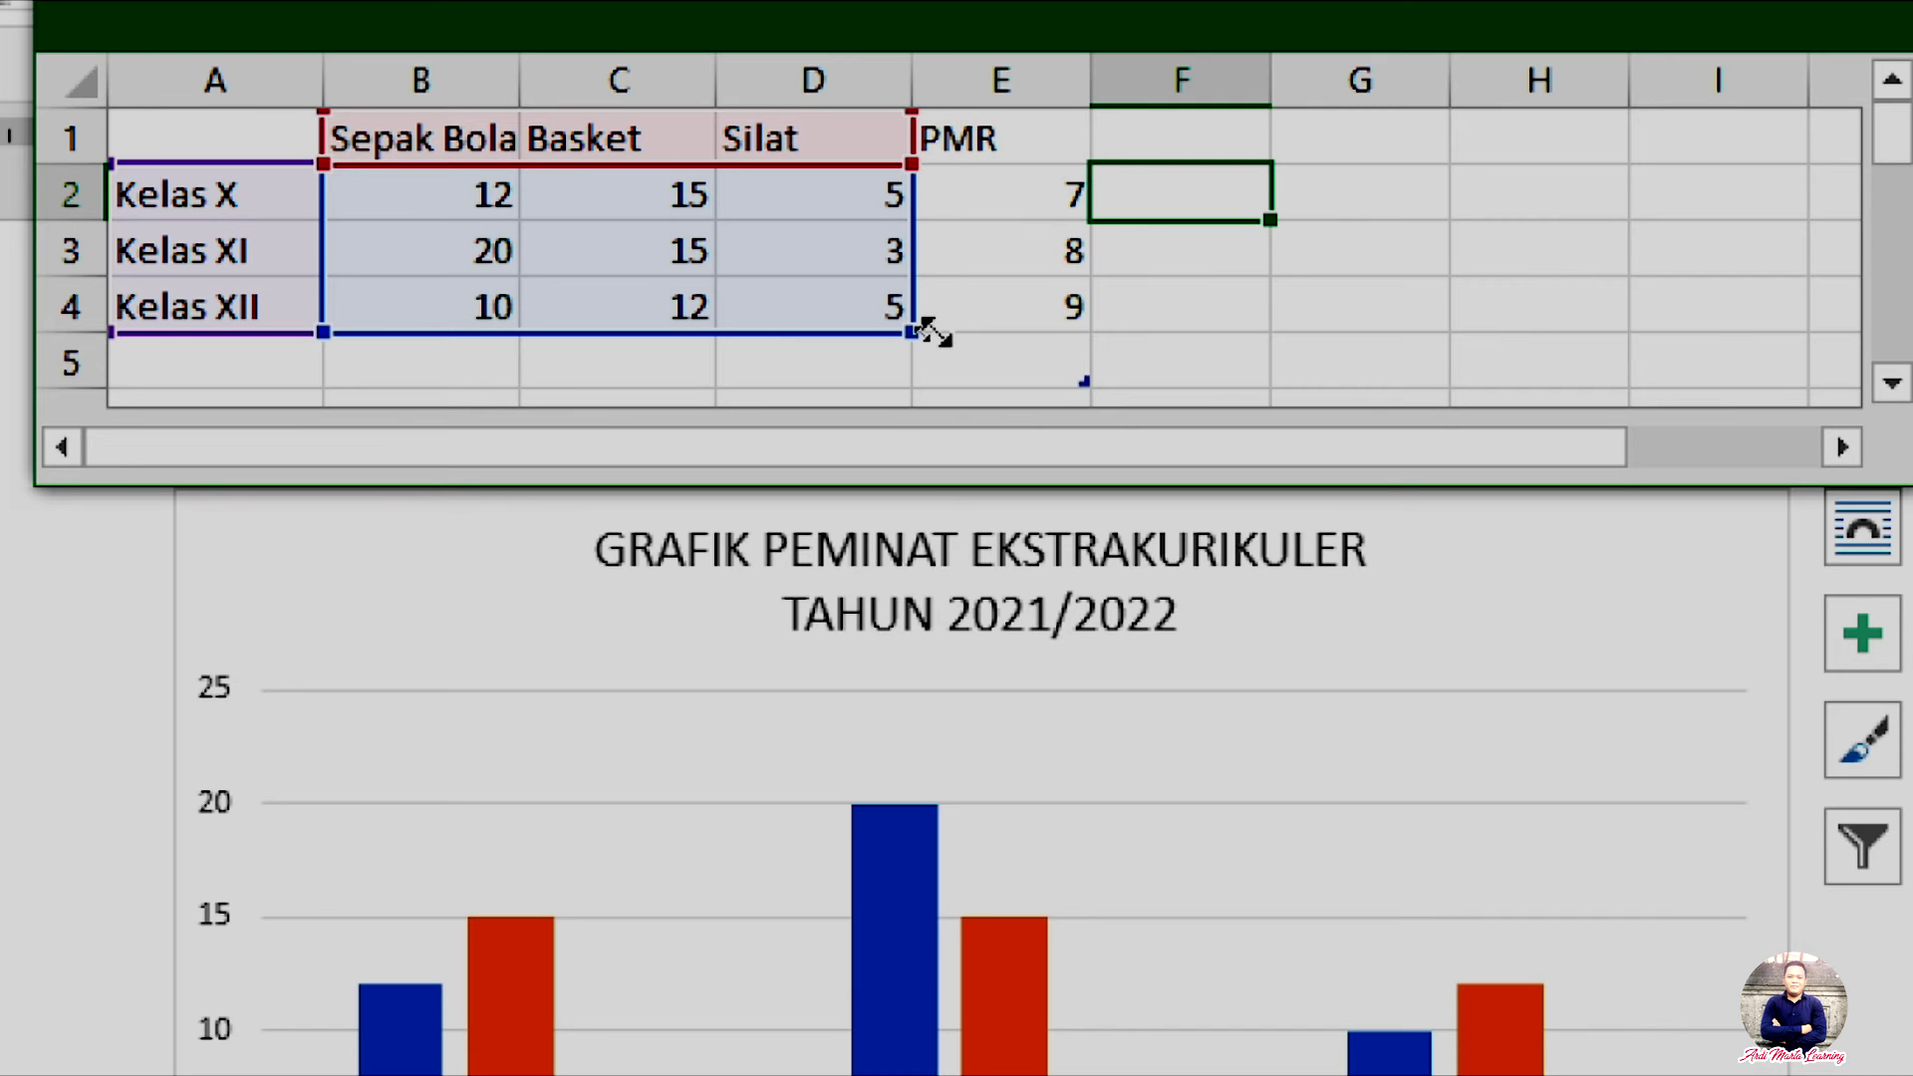
{"action": "left_click_drag", "start_coordinate": [932, 332], "coordinate": [1028, 324]}
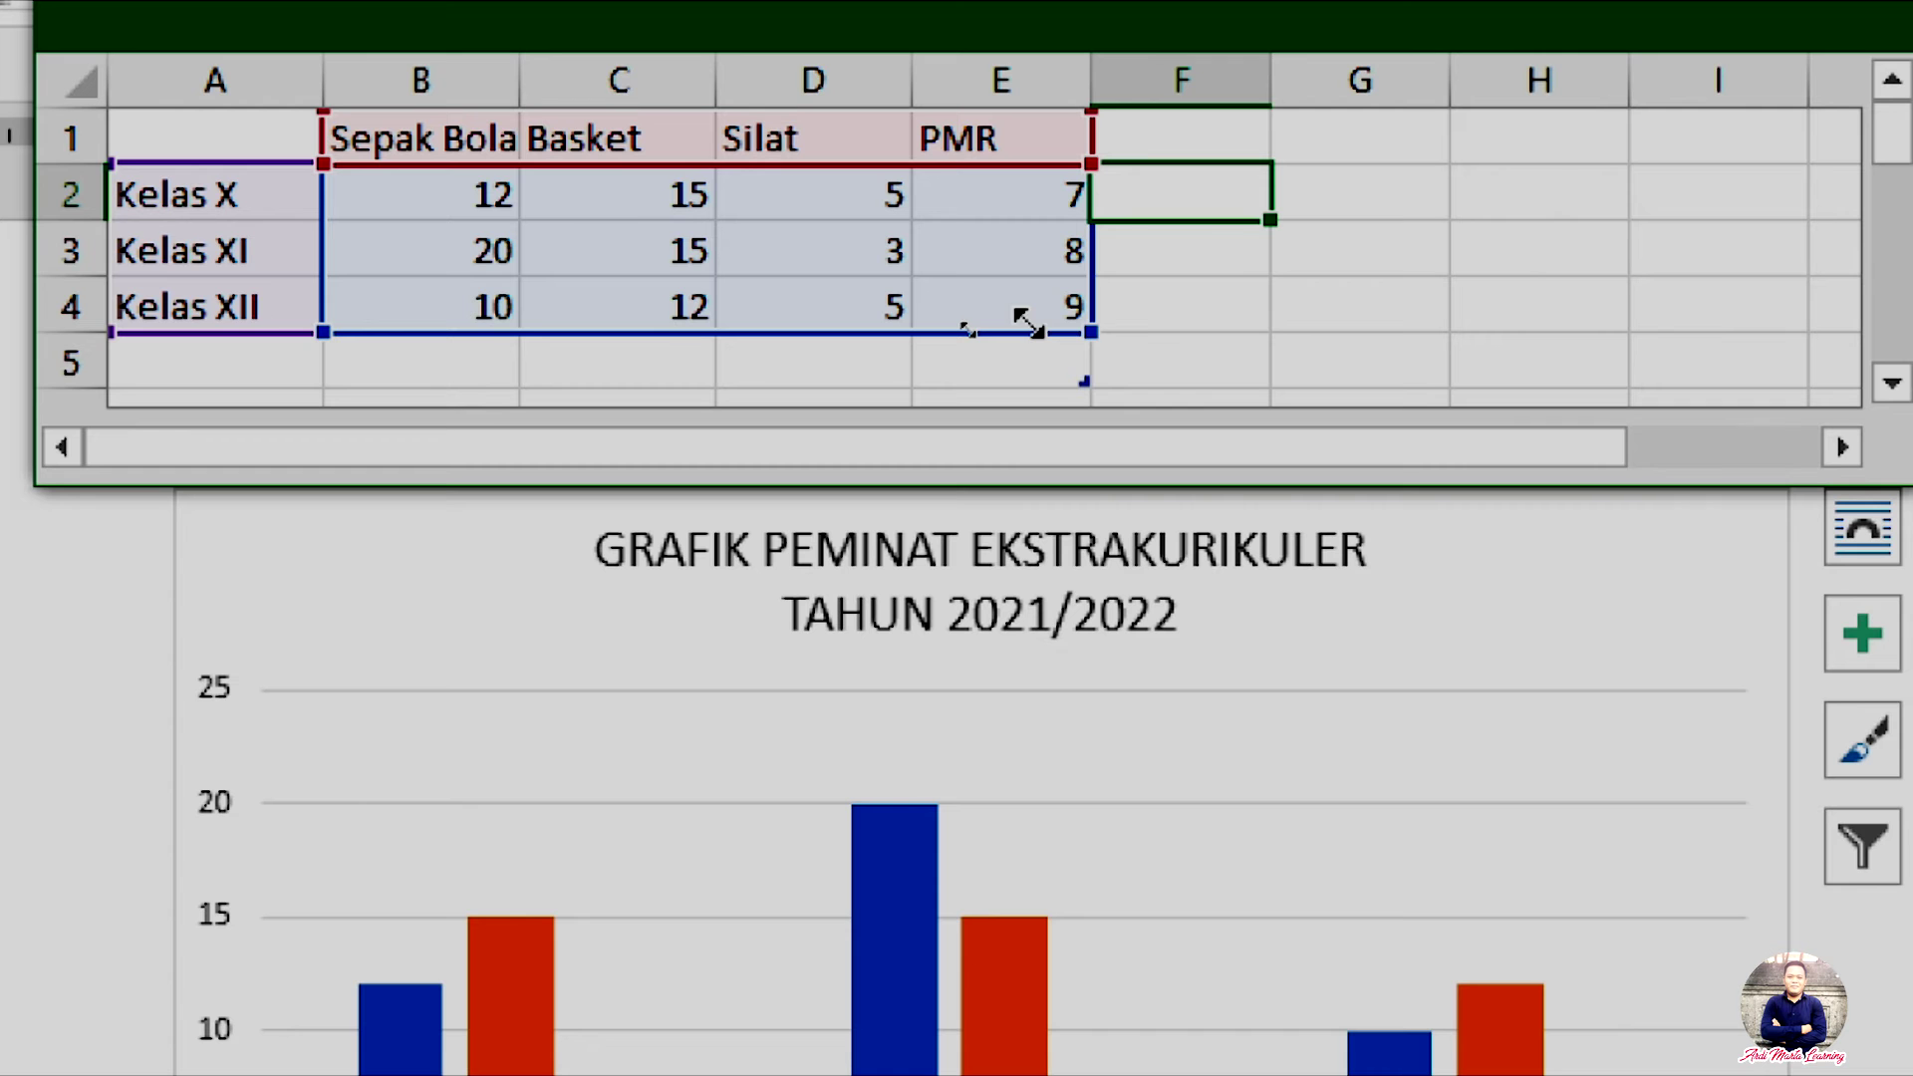
{"action": "left_click_drag", "start_coordinate": [1028, 321], "coordinate": [1029, 316]}
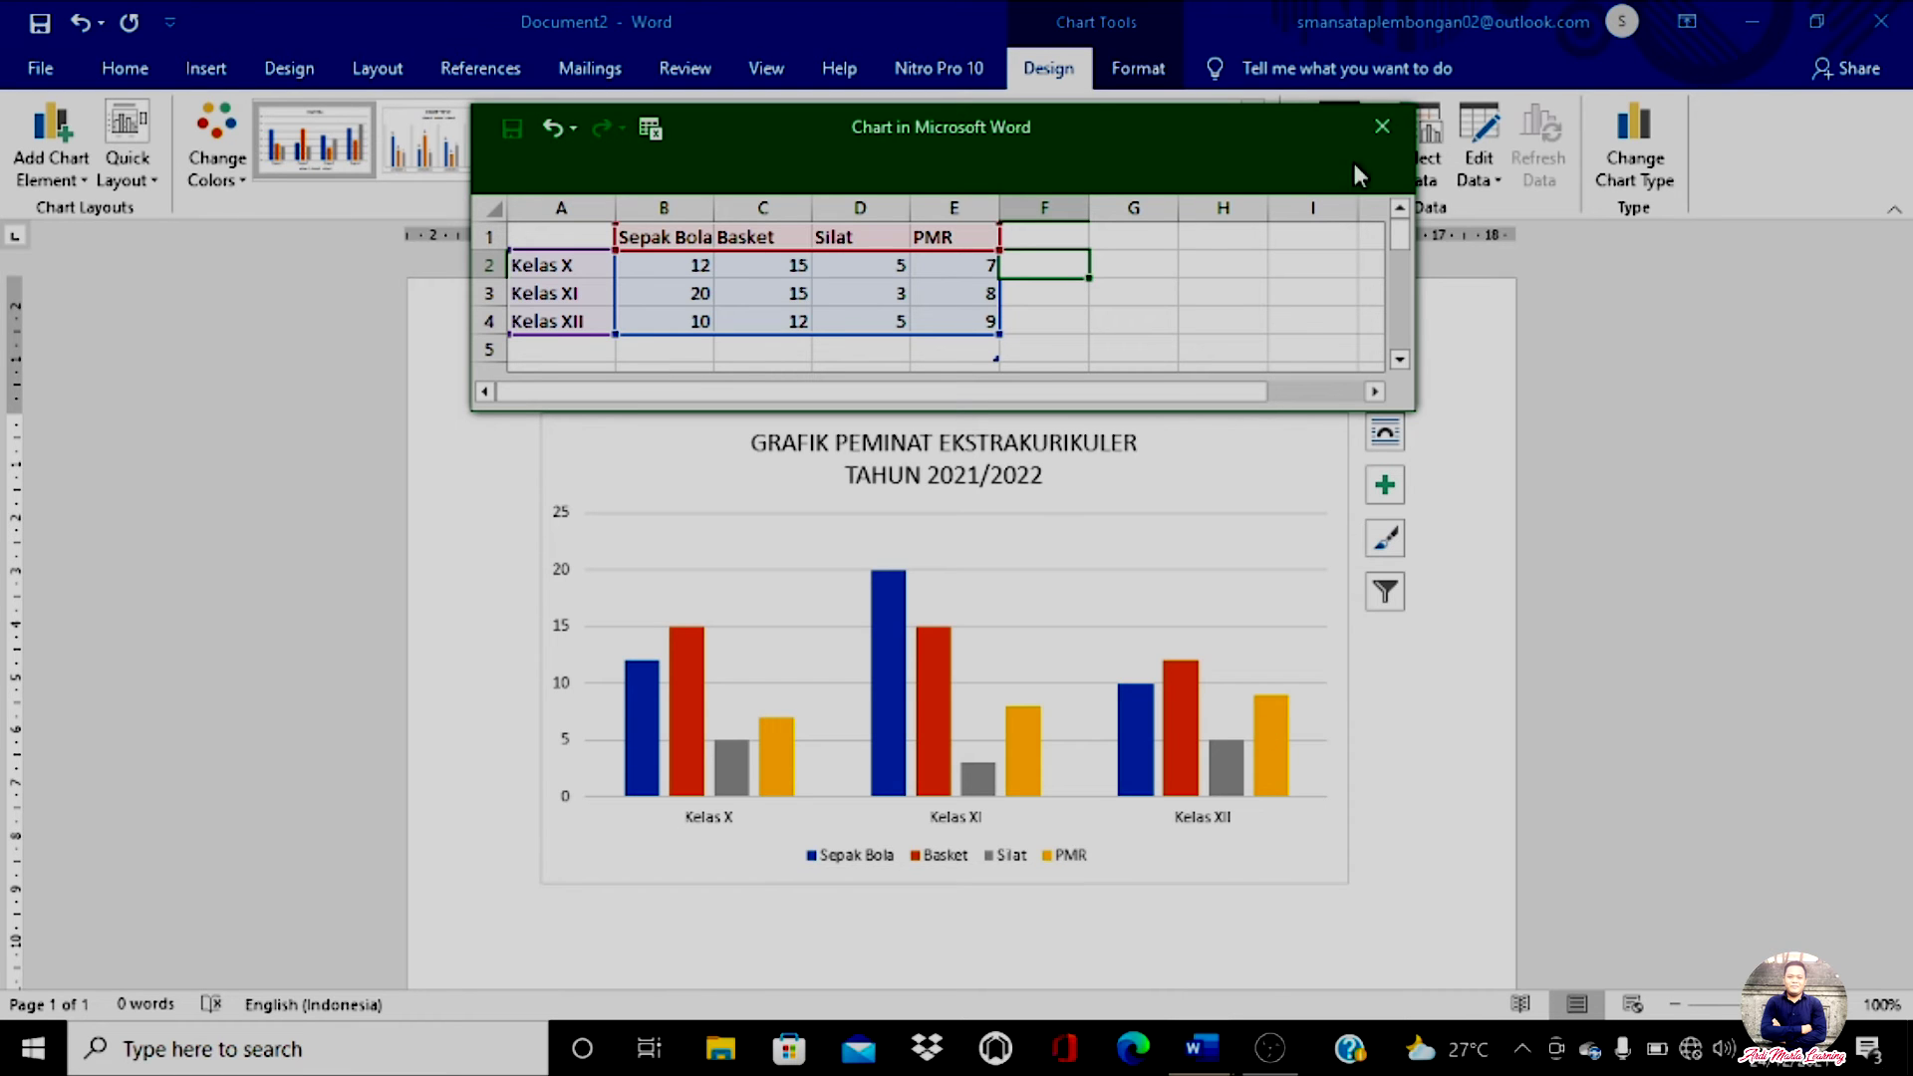
{"action": "left_click", "coordinate": [1377, 134]}
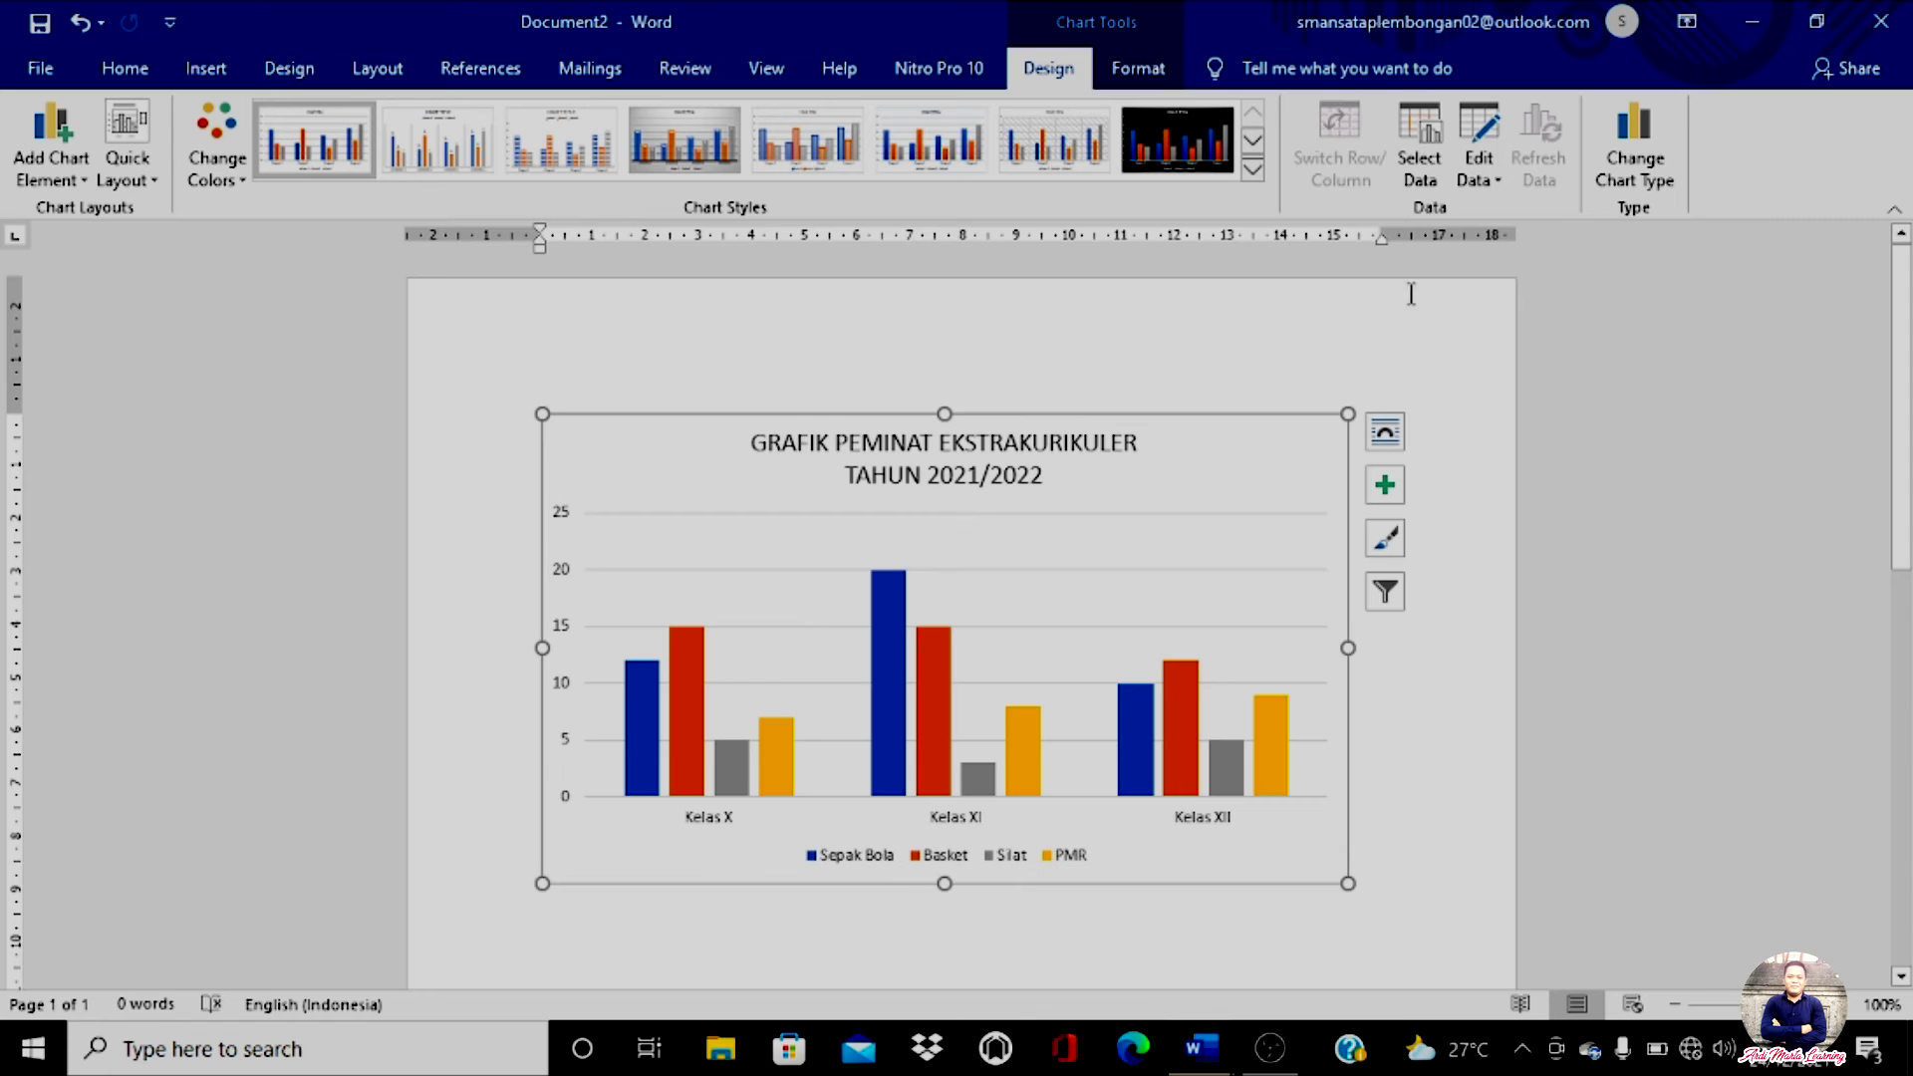
{"action": "left_click", "coordinate": [1429, 719]}
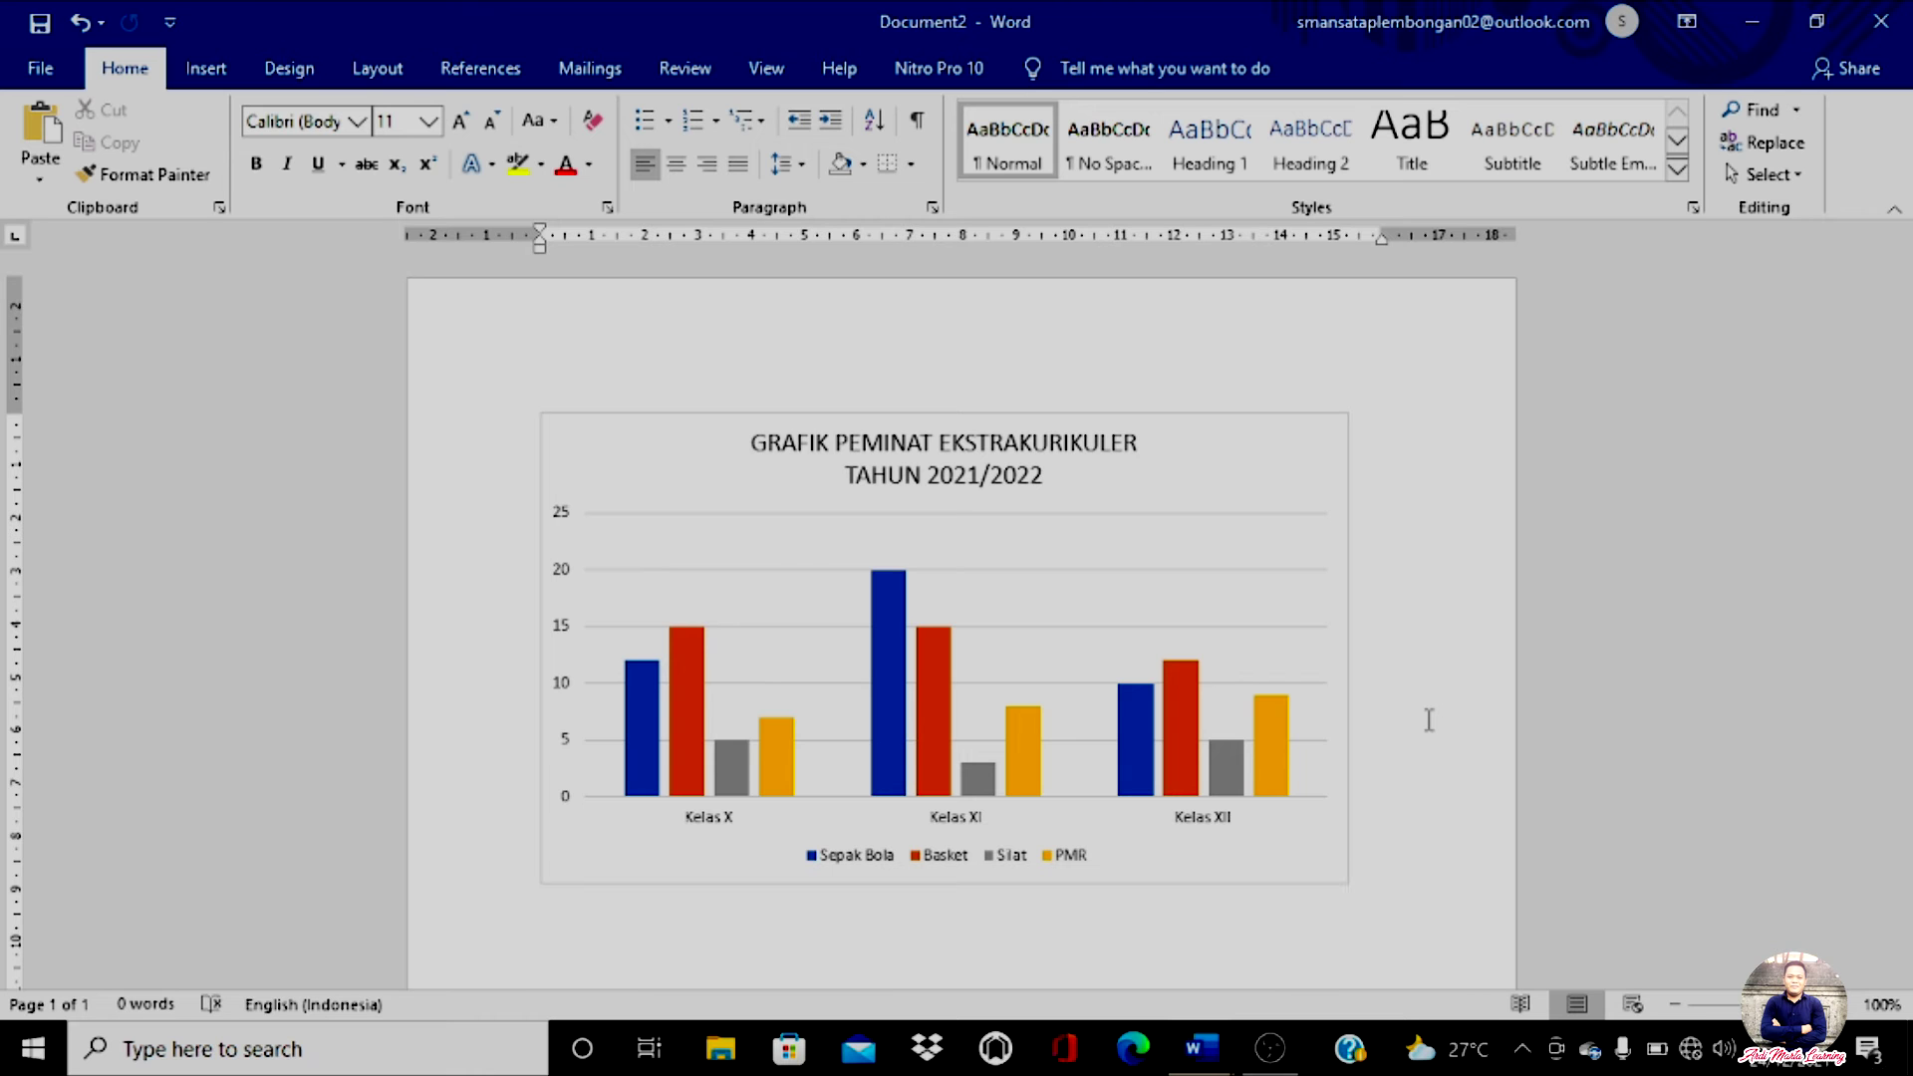
{"action": "left_click", "coordinate": [1161, 448]}
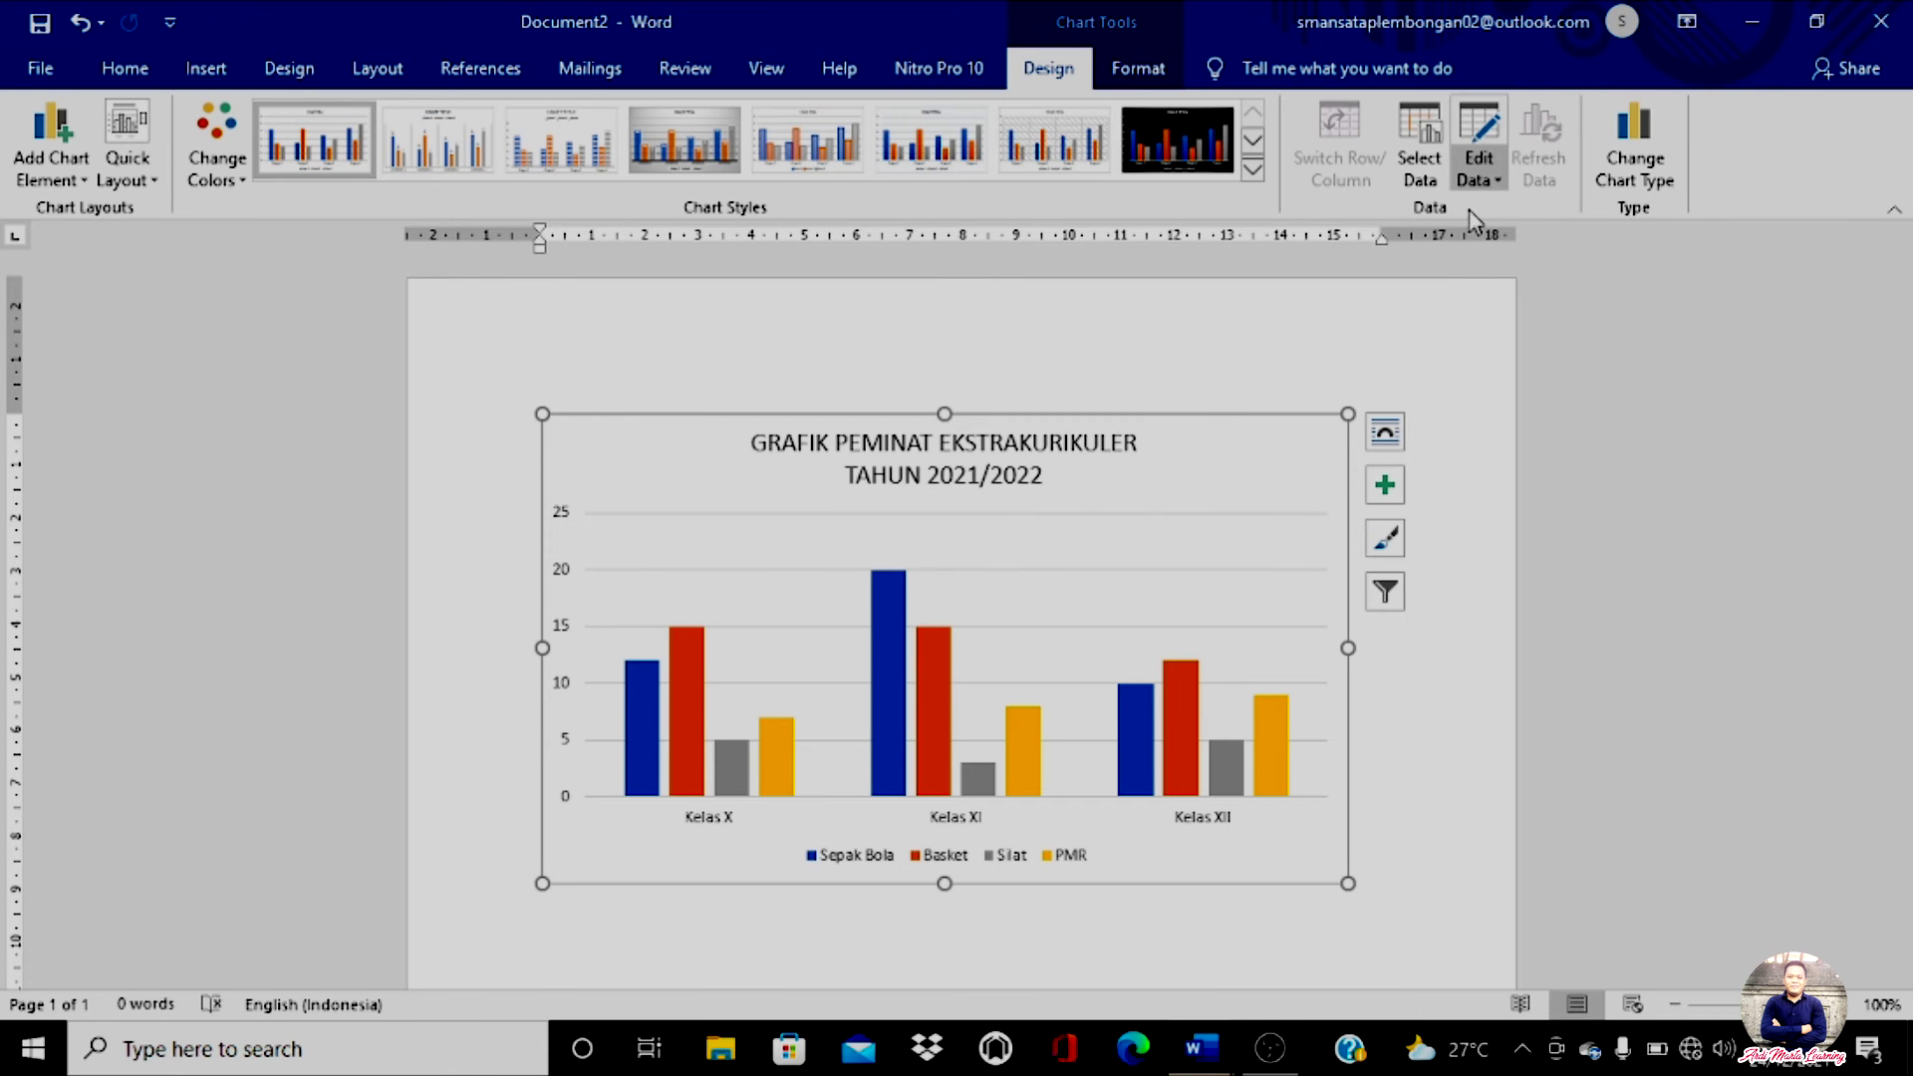
{"action": "left_click", "coordinate": [1400, 807]}
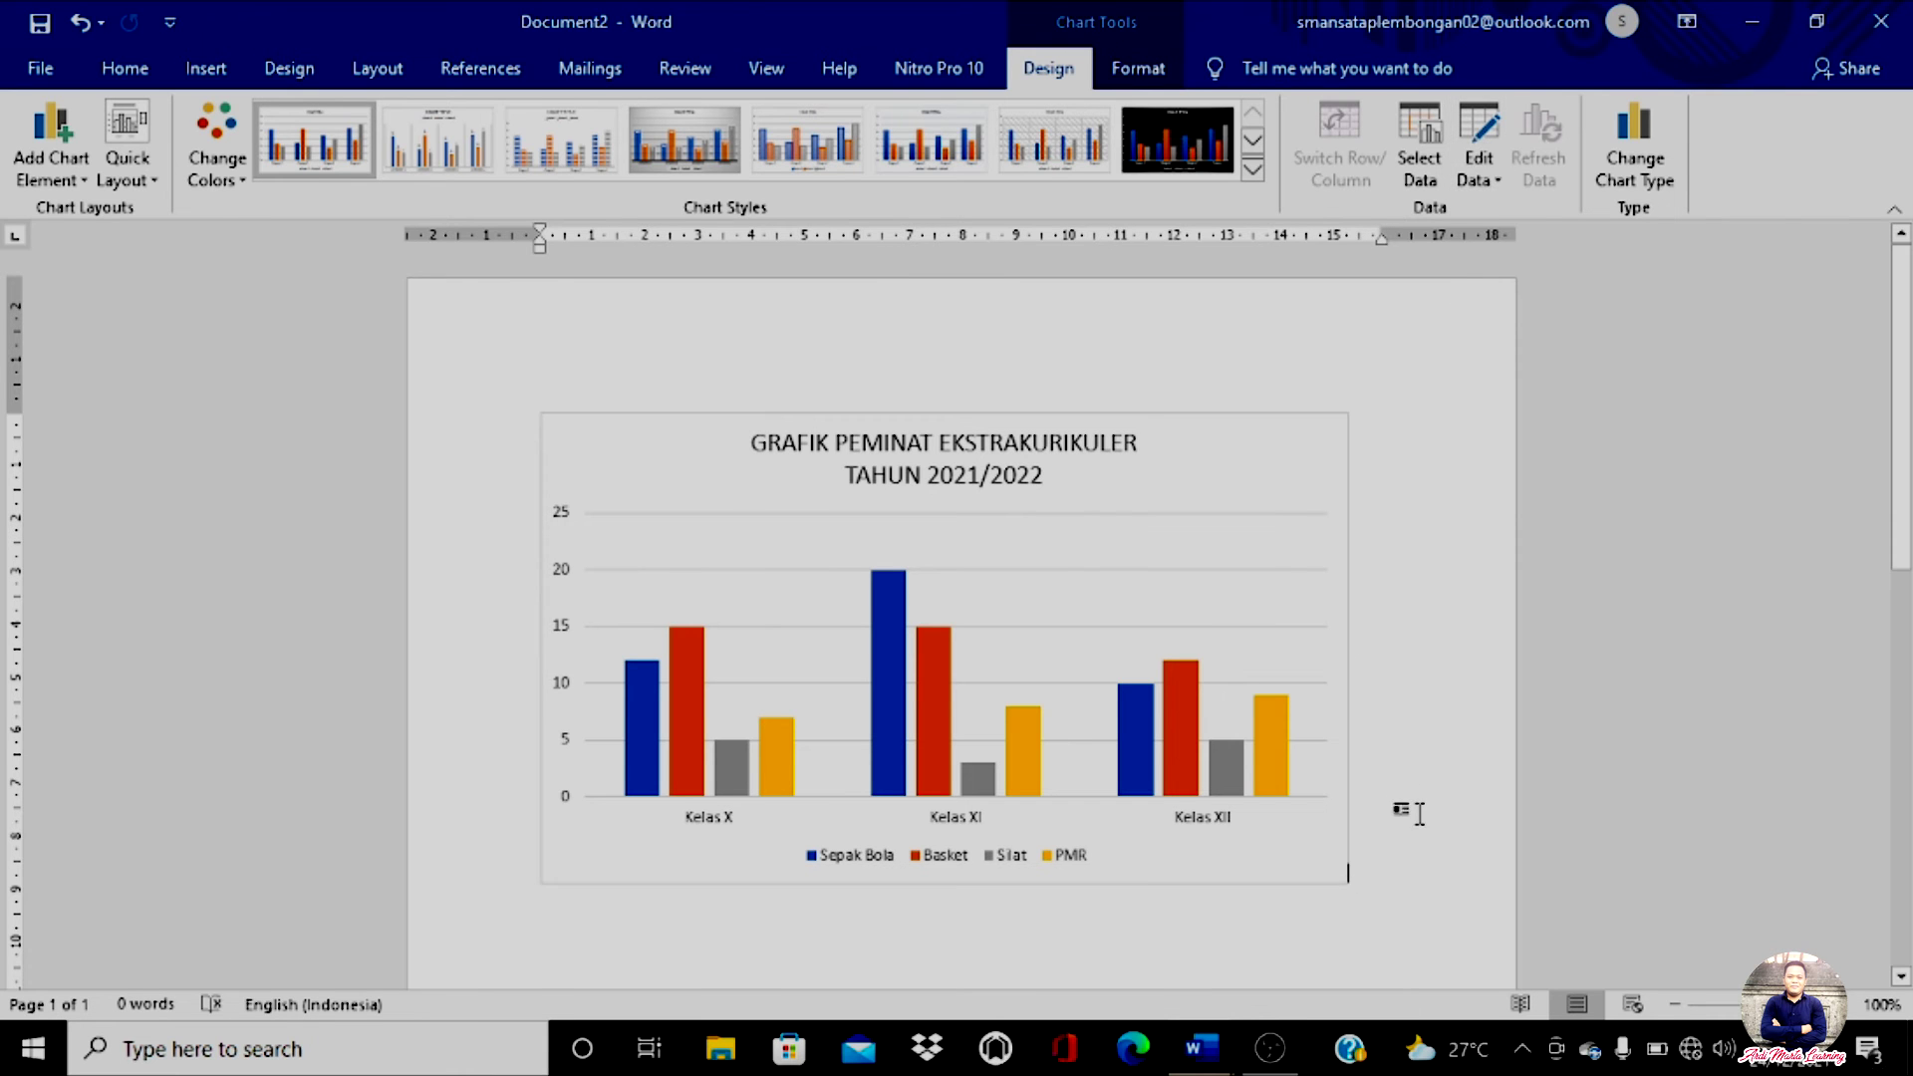
{"action": "left_click", "coordinate": [1291, 521]}
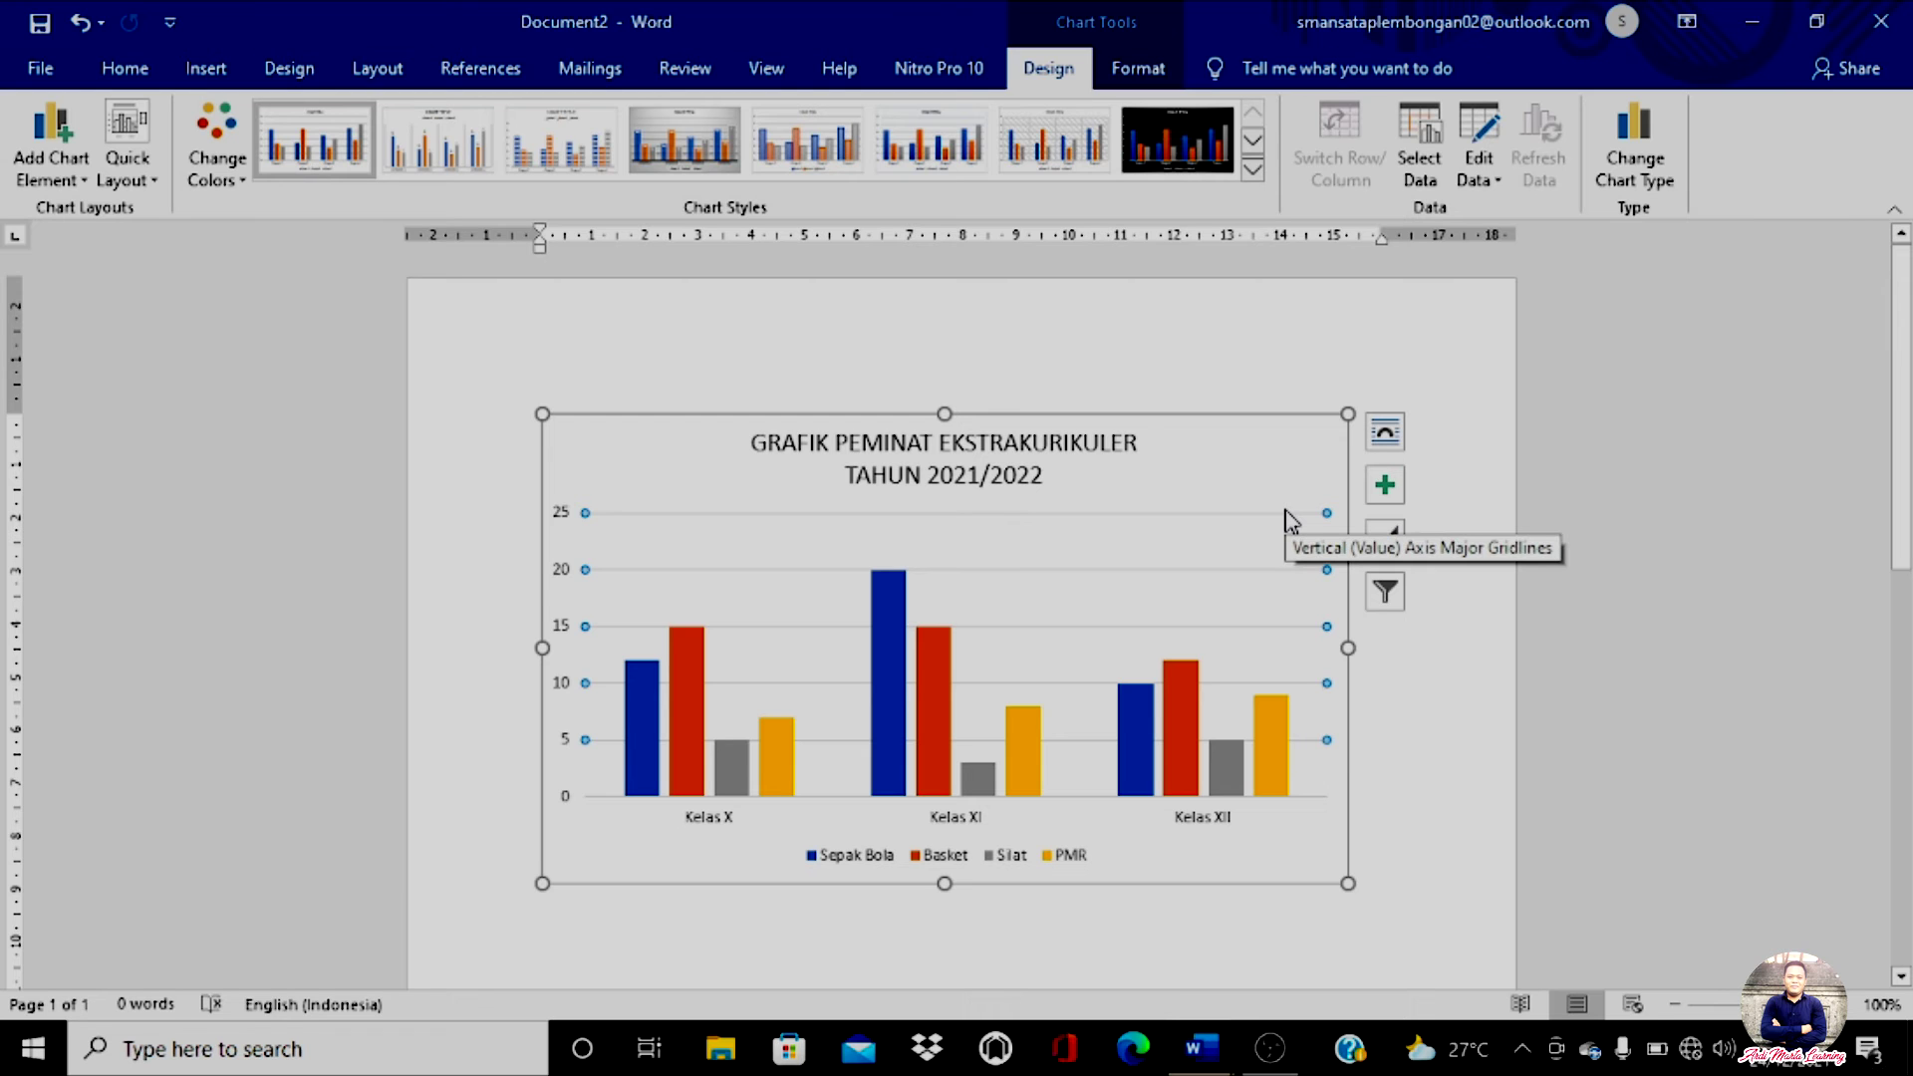
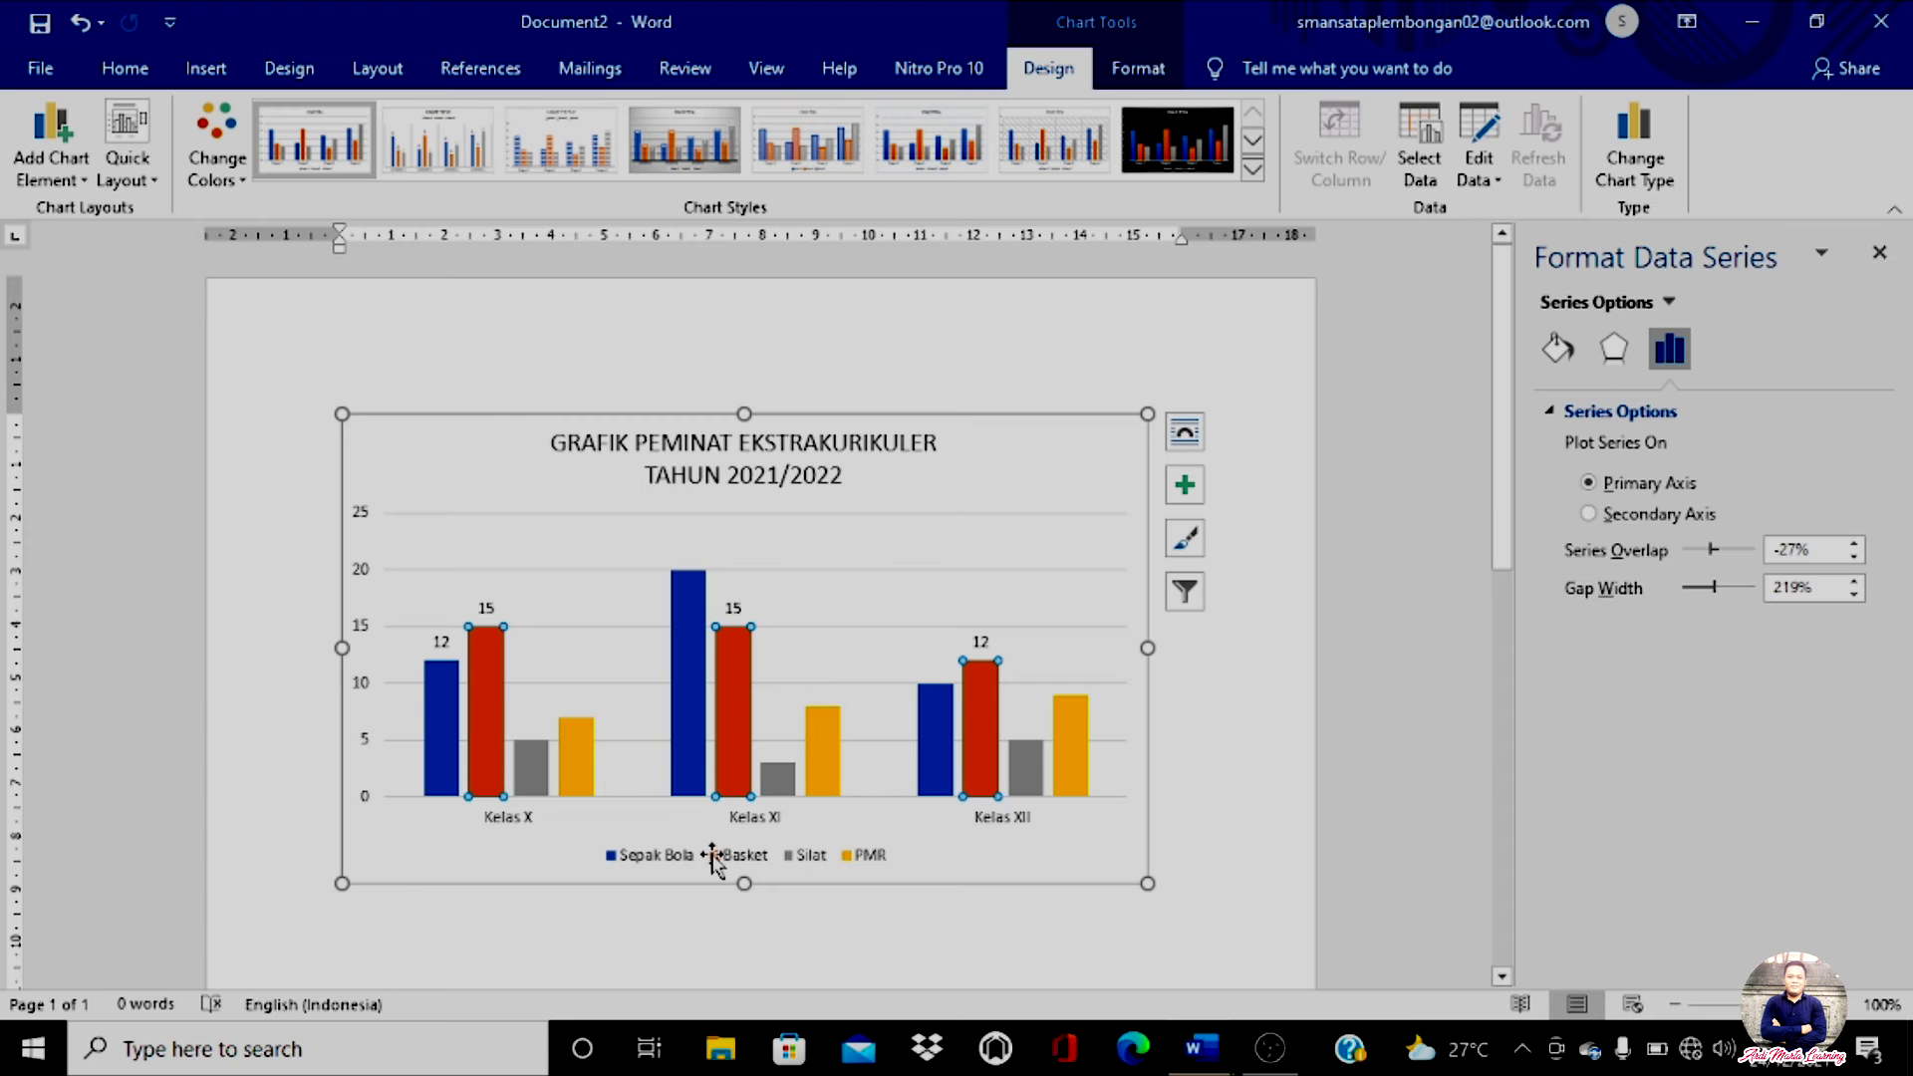
Add data labels to all columns of the Silat and PMR series
{"action": "left_click", "coordinate": [537, 773]}
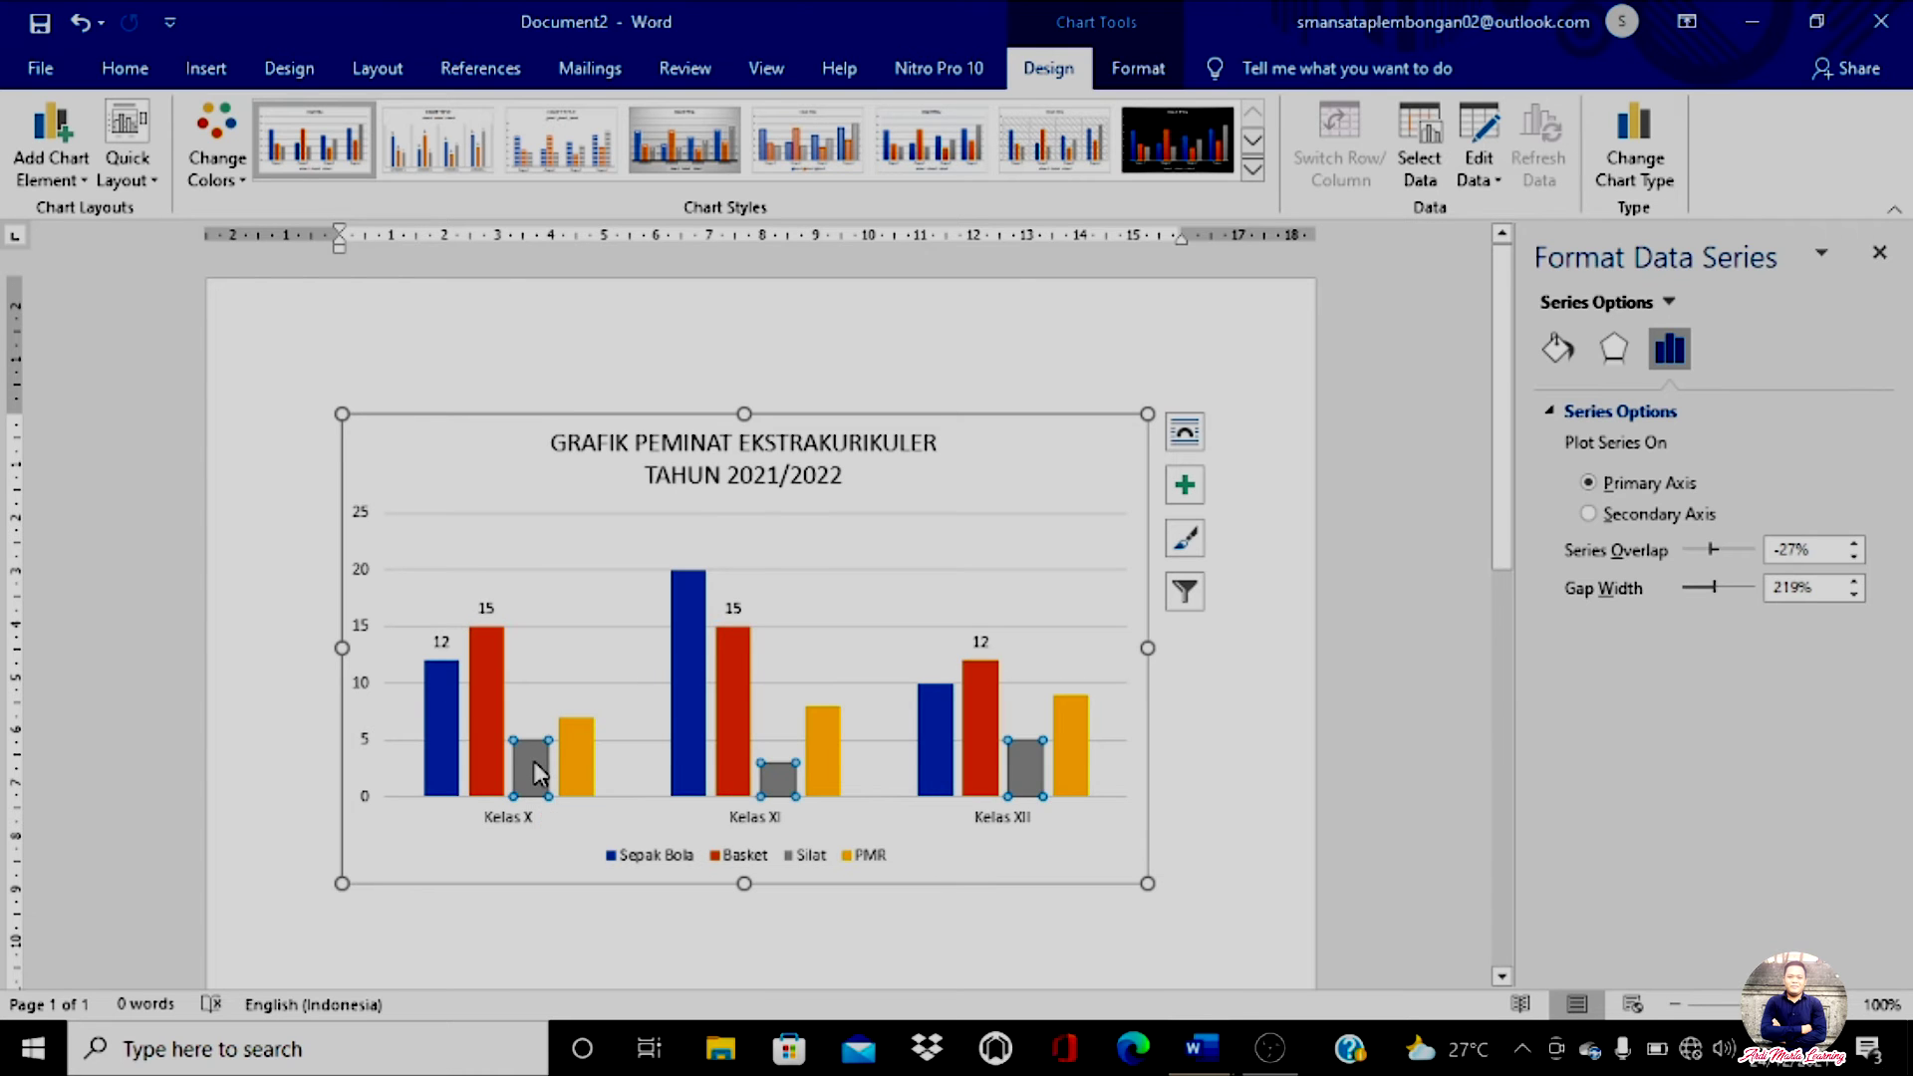
{"action": "right_click", "coordinate": [537, 772]}
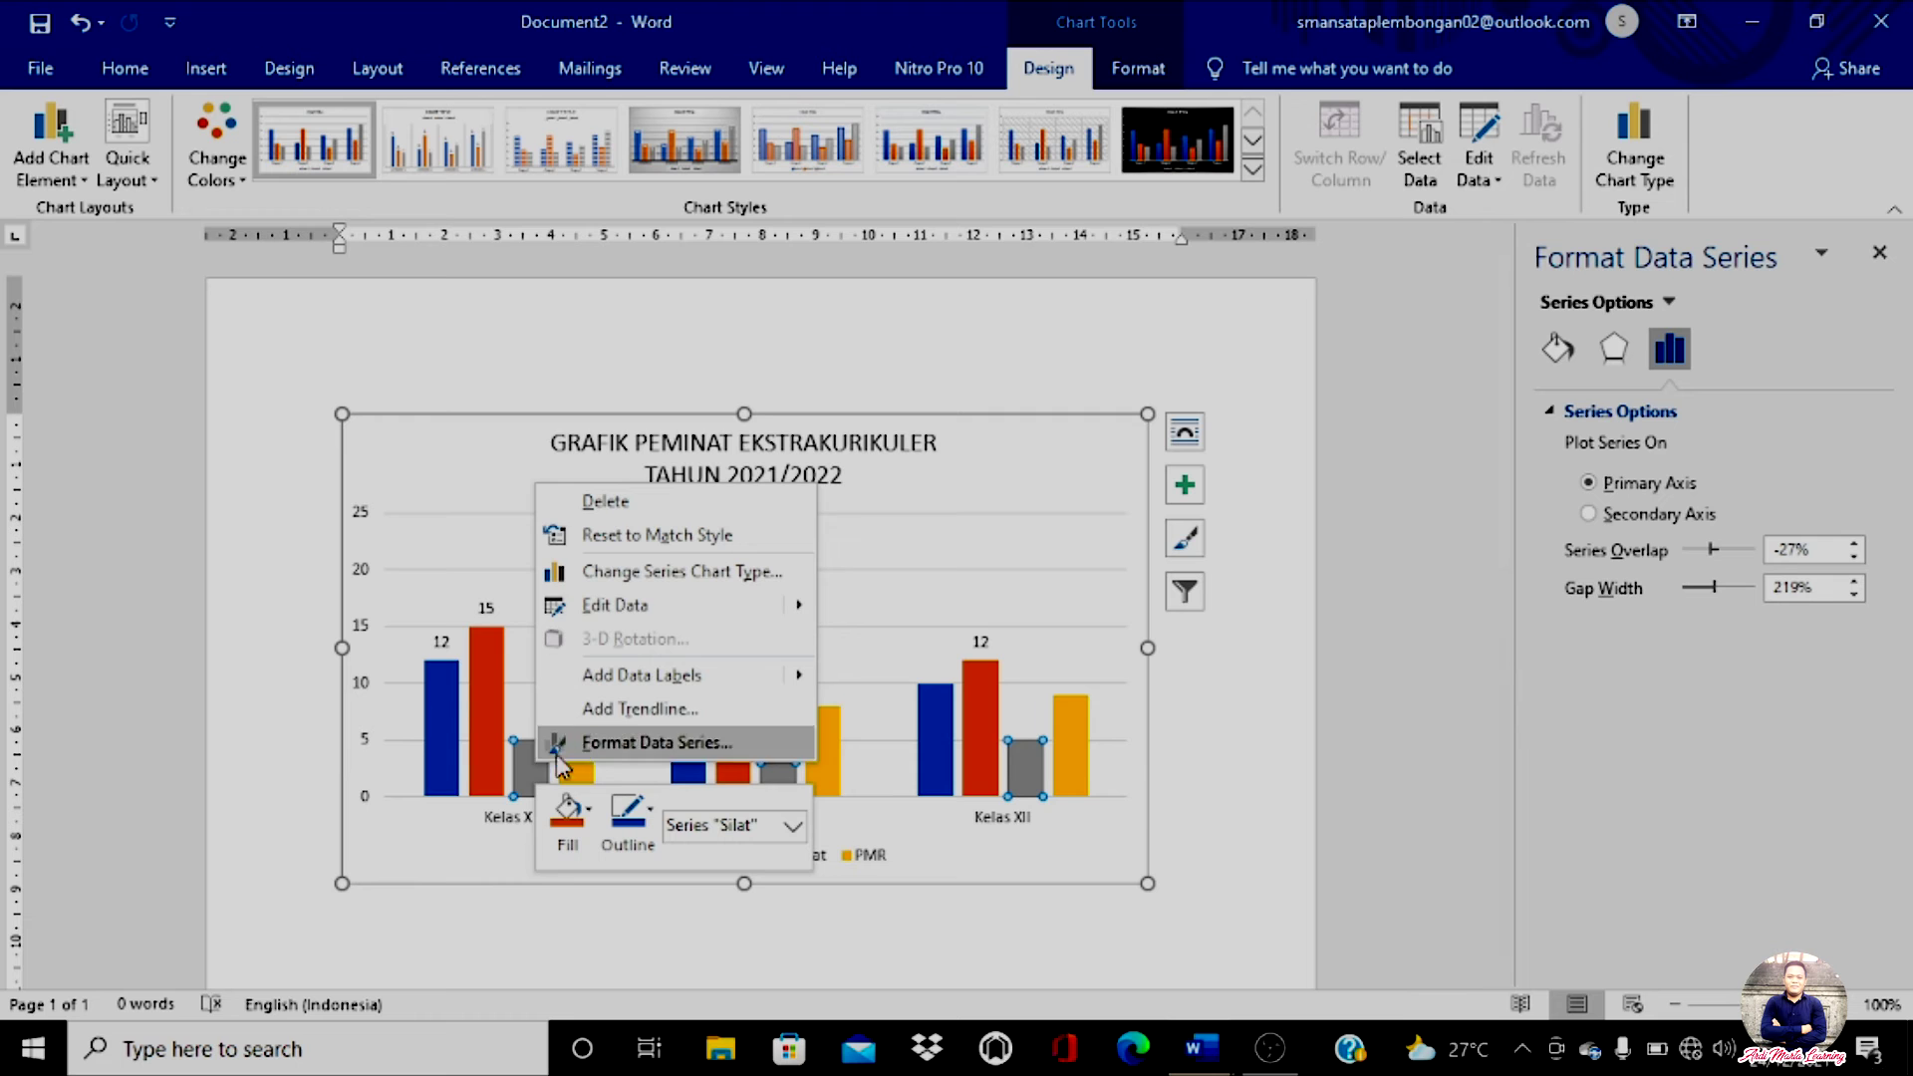
{"action": "left_click", "coordinate": [650, 676]}
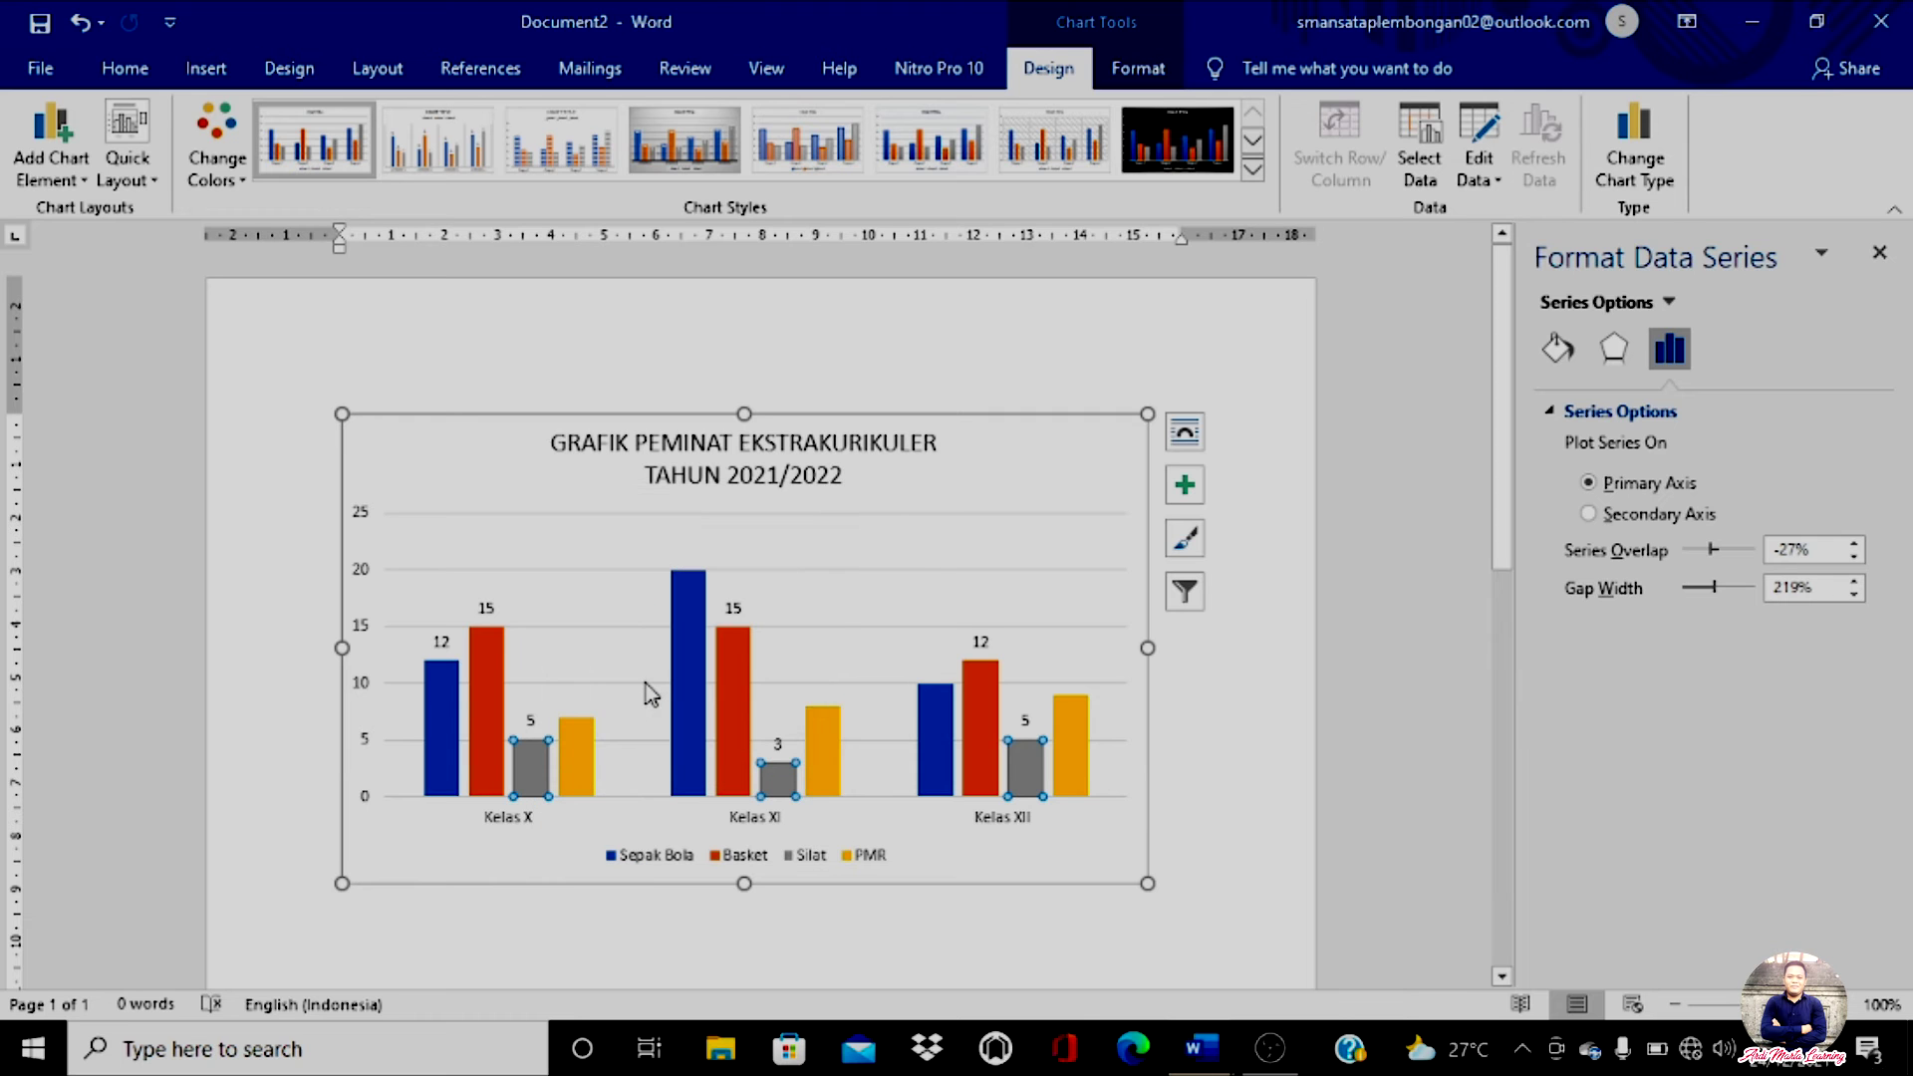
{"action": "left_click", "coordinate": [581, 753]}
{"action": "right_click", "coordinate": [581, 752]}
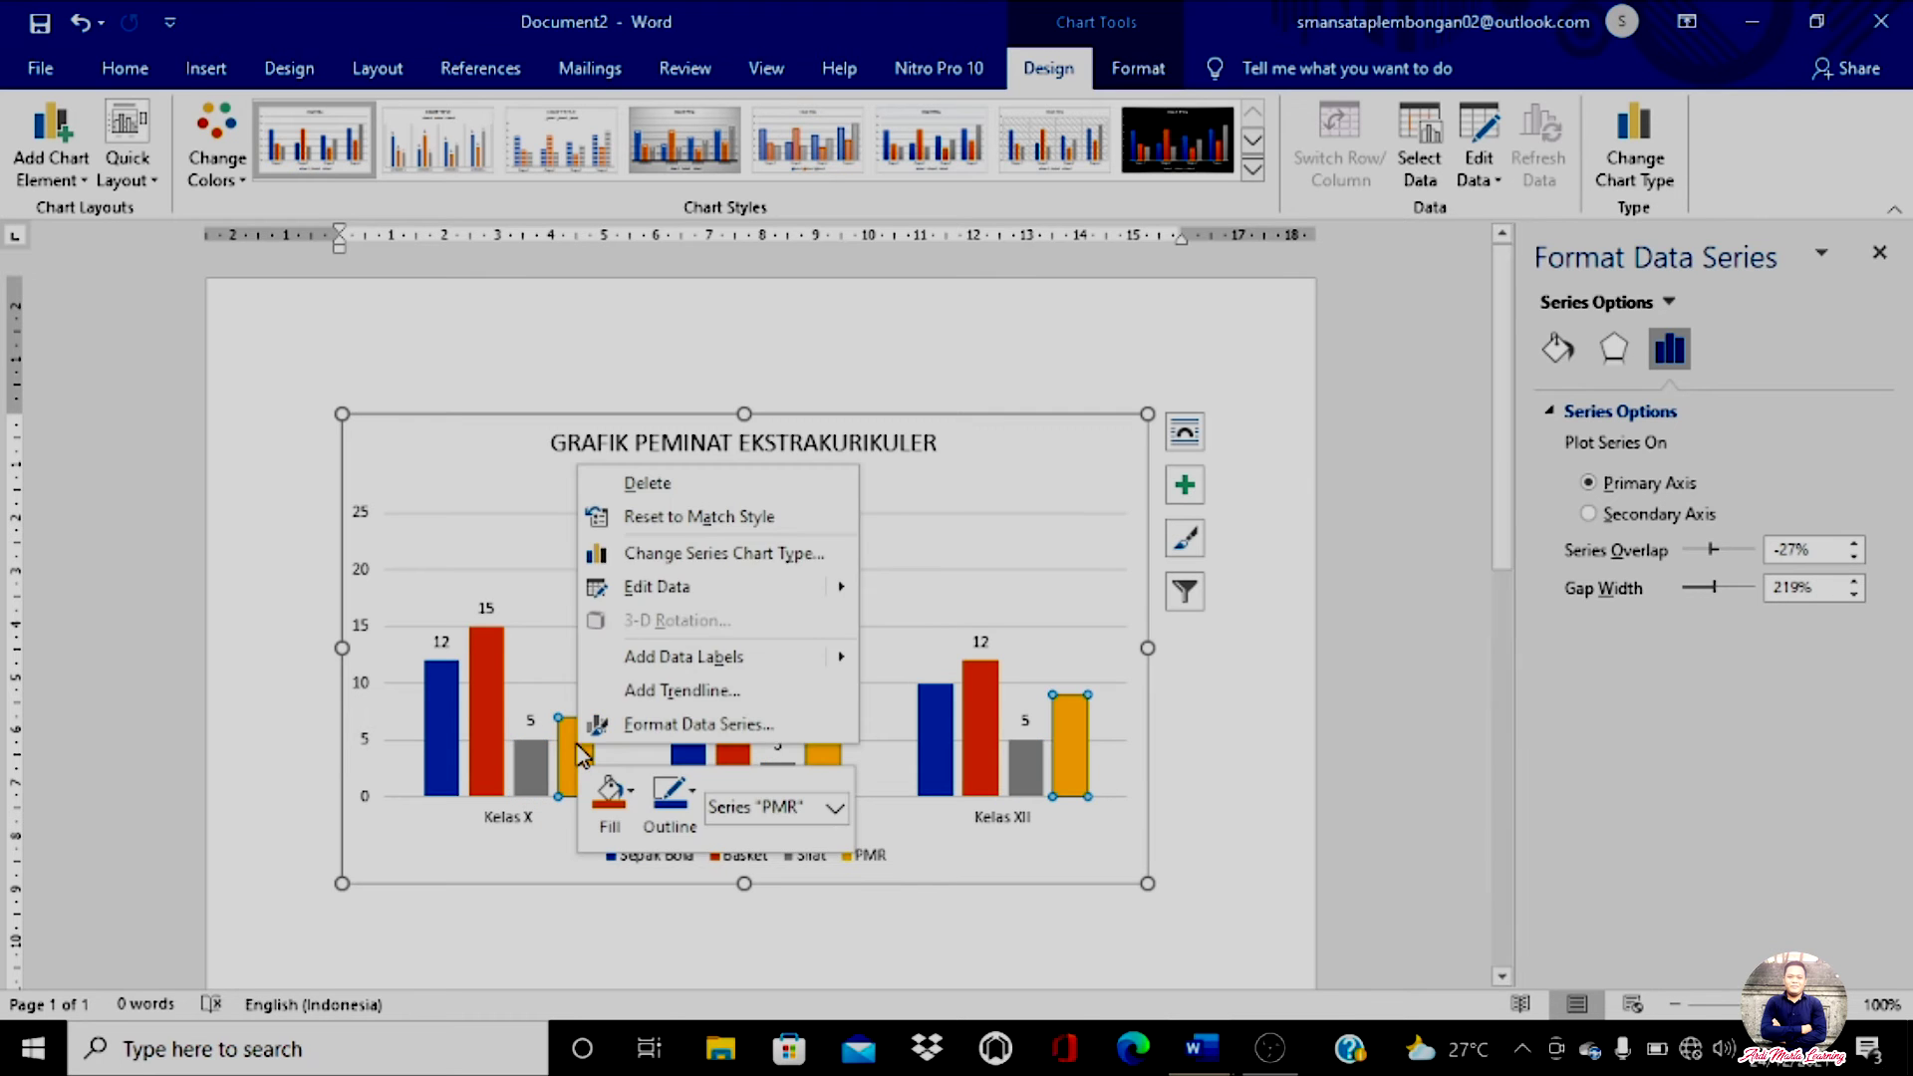
{"action": "left_click", "coordinate": [652, 658]}
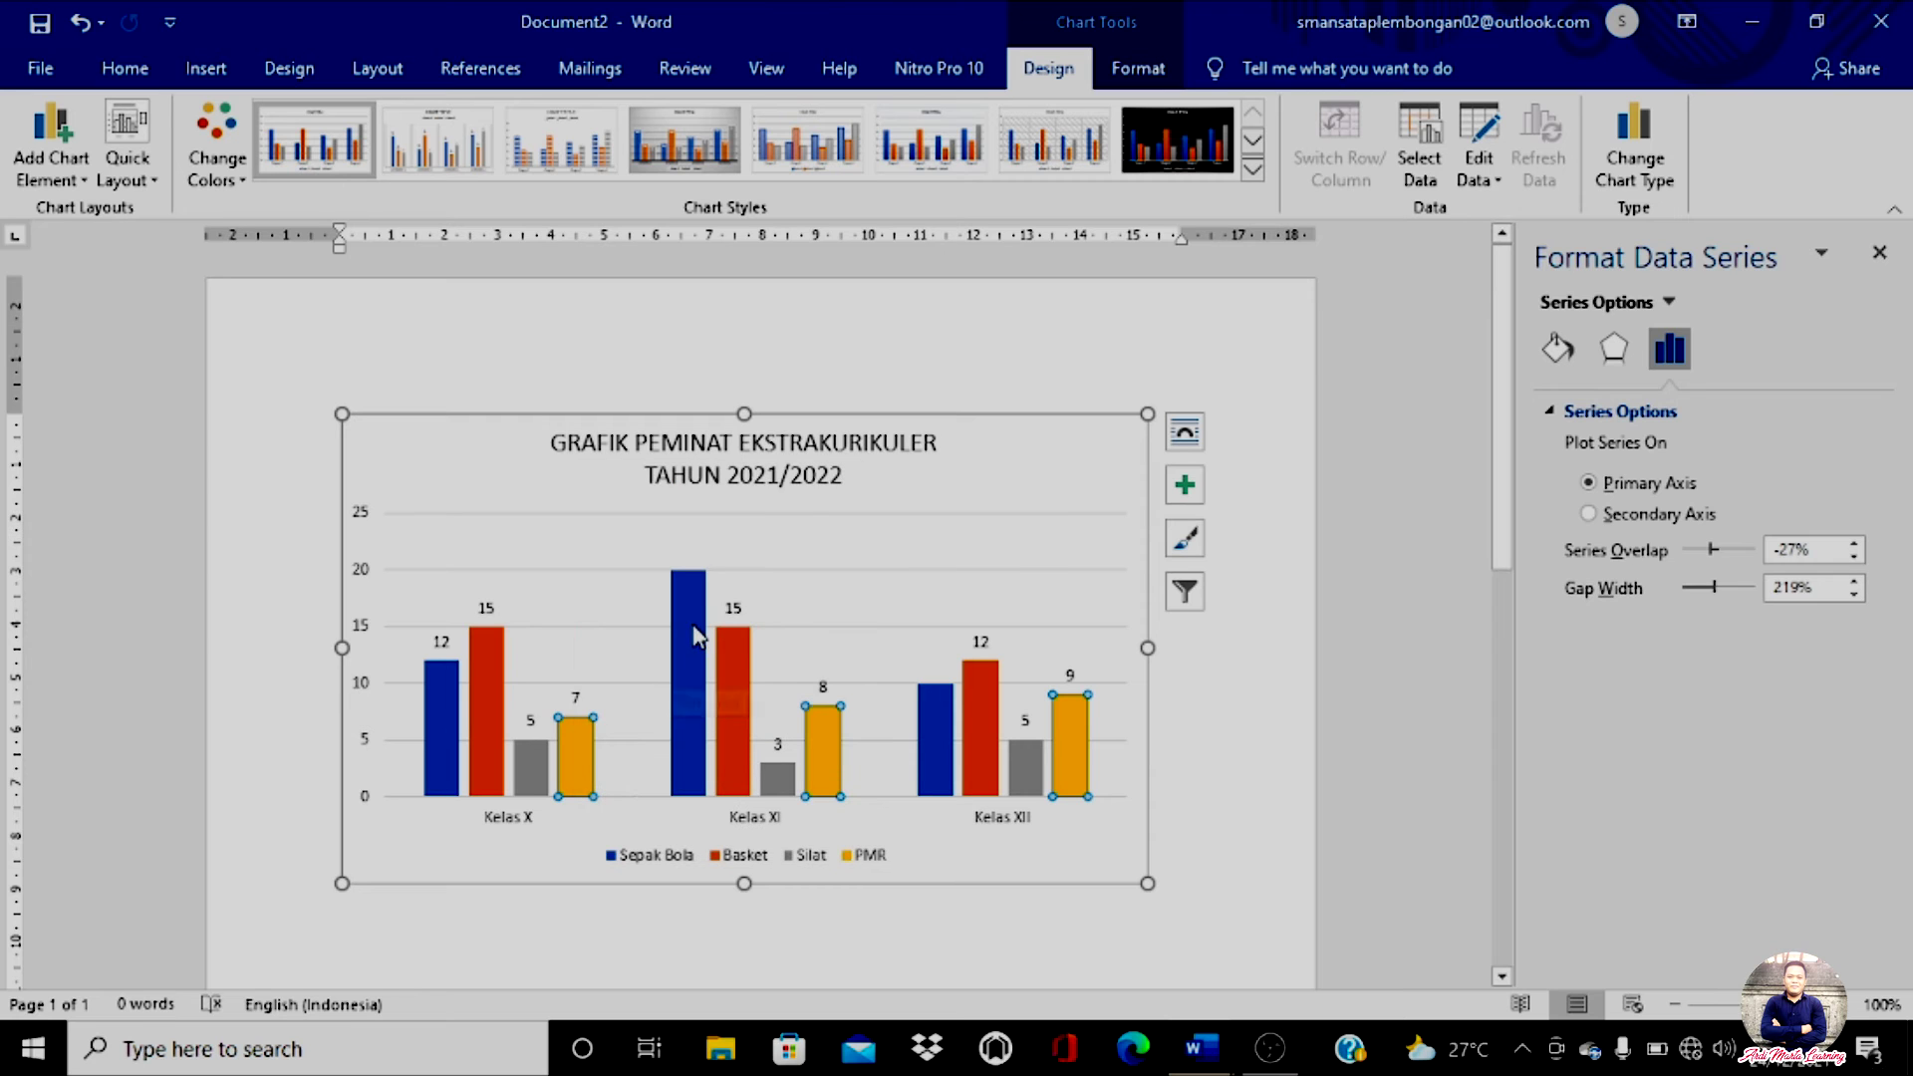
Open the data label formatting for the Sepak Bola series and delete its Kelas X data label
{"action": "left_click", "coordinate": [695, 660]}
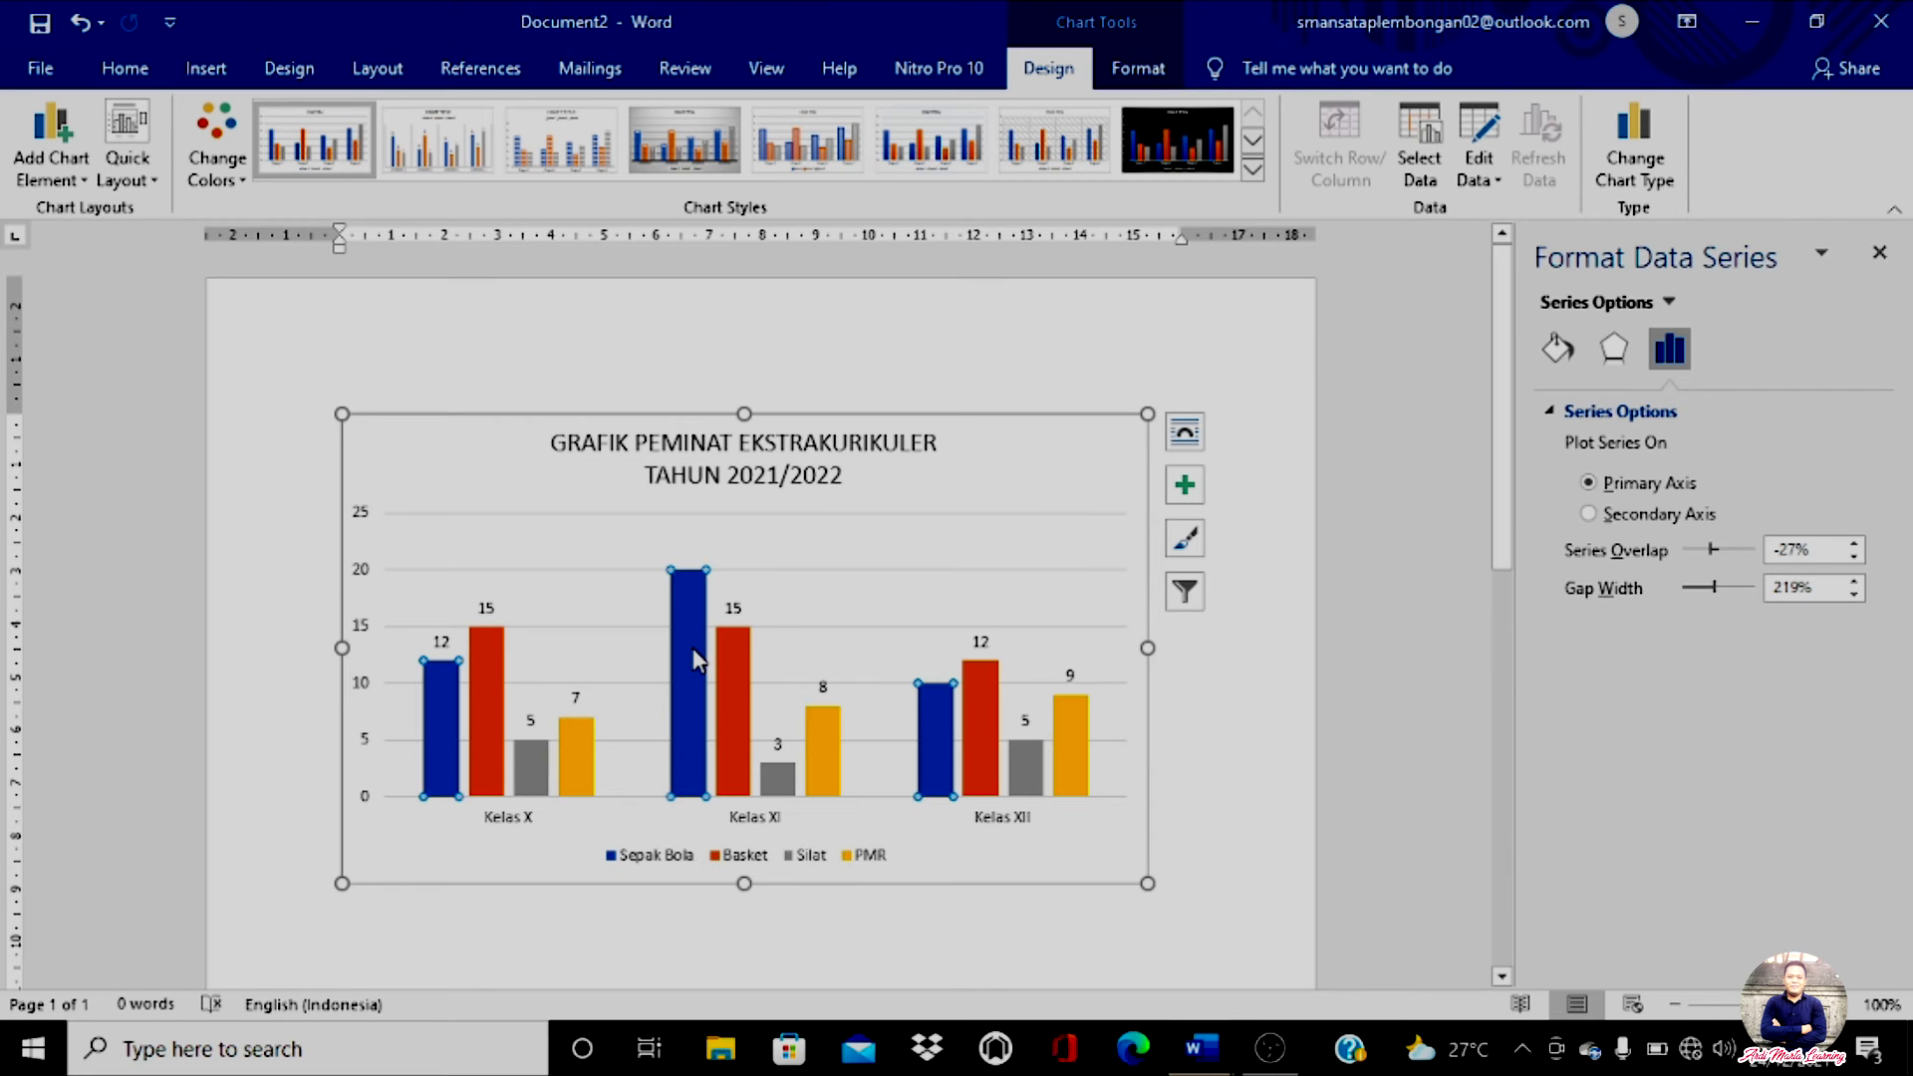
{"action": "right_click", "coordinate": [692, 658]}
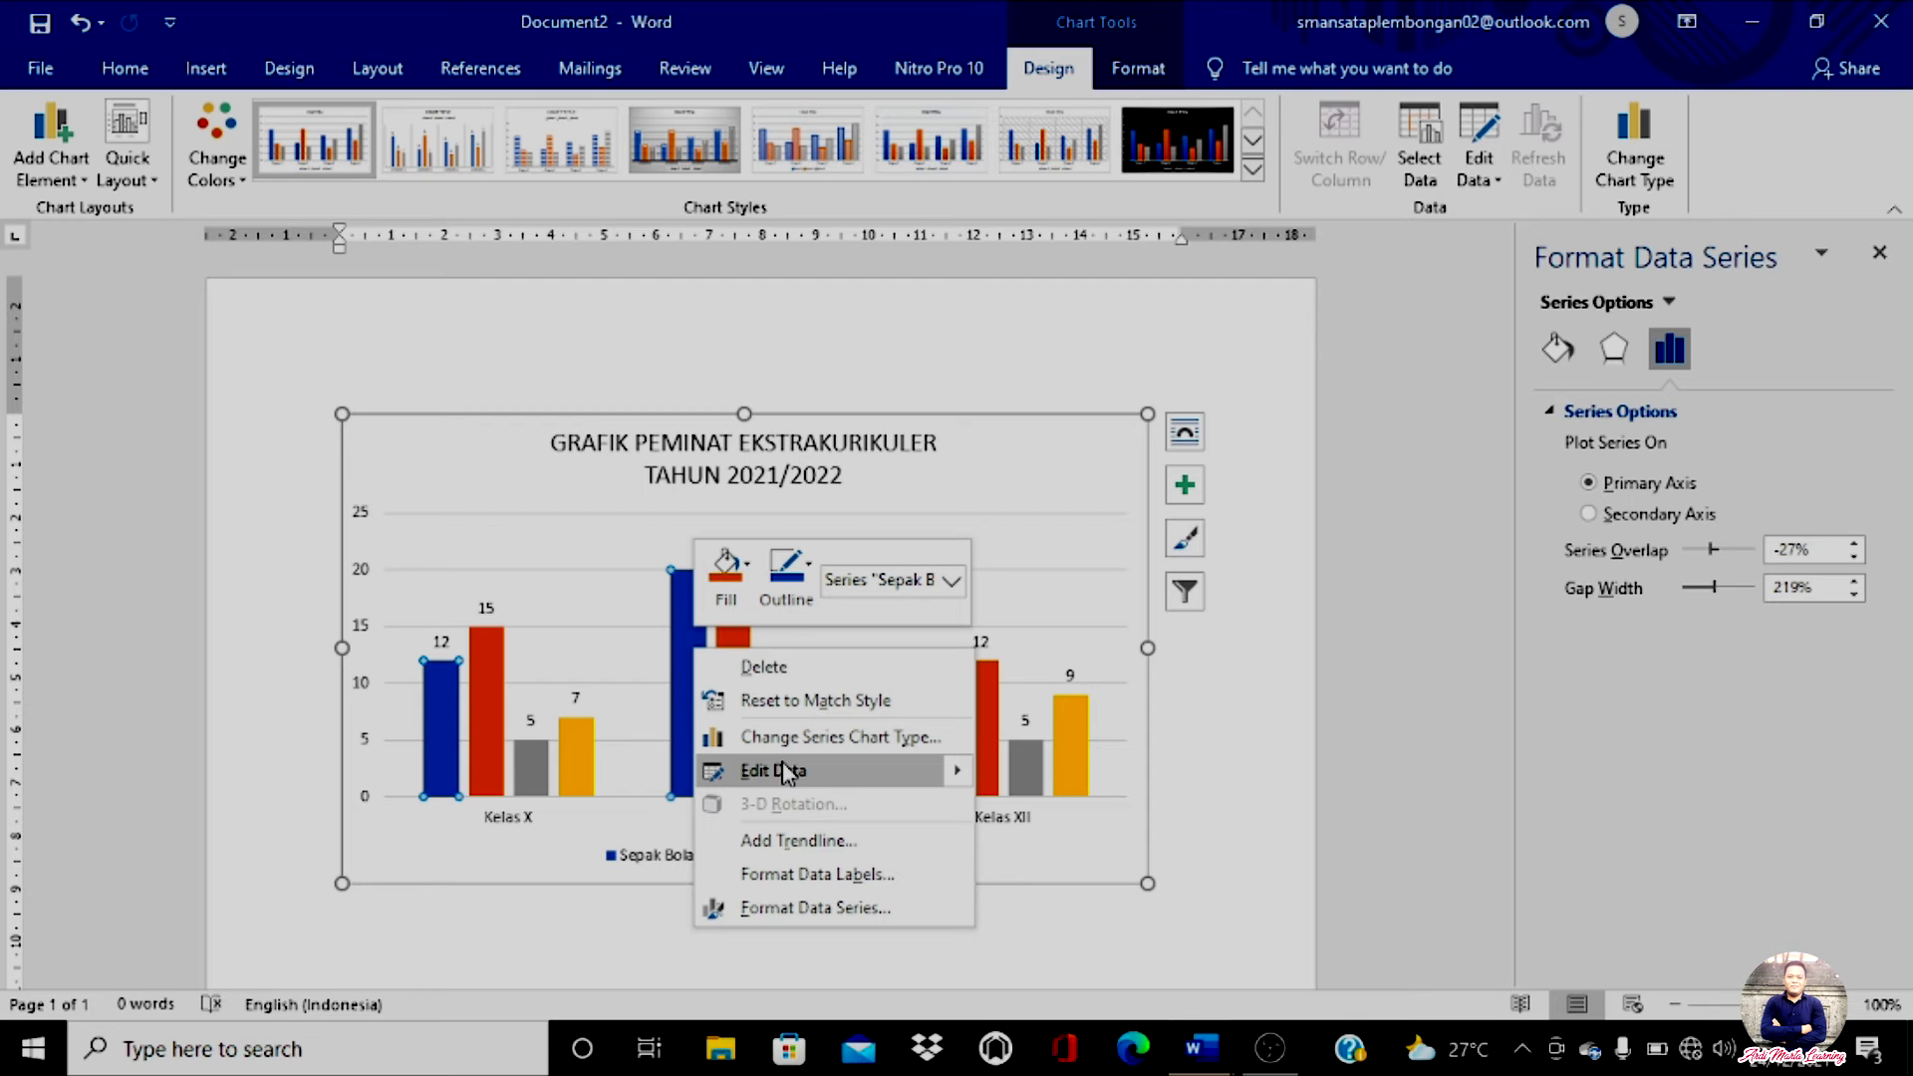
{"action": "left_click", "coordinate": [770, 875]}
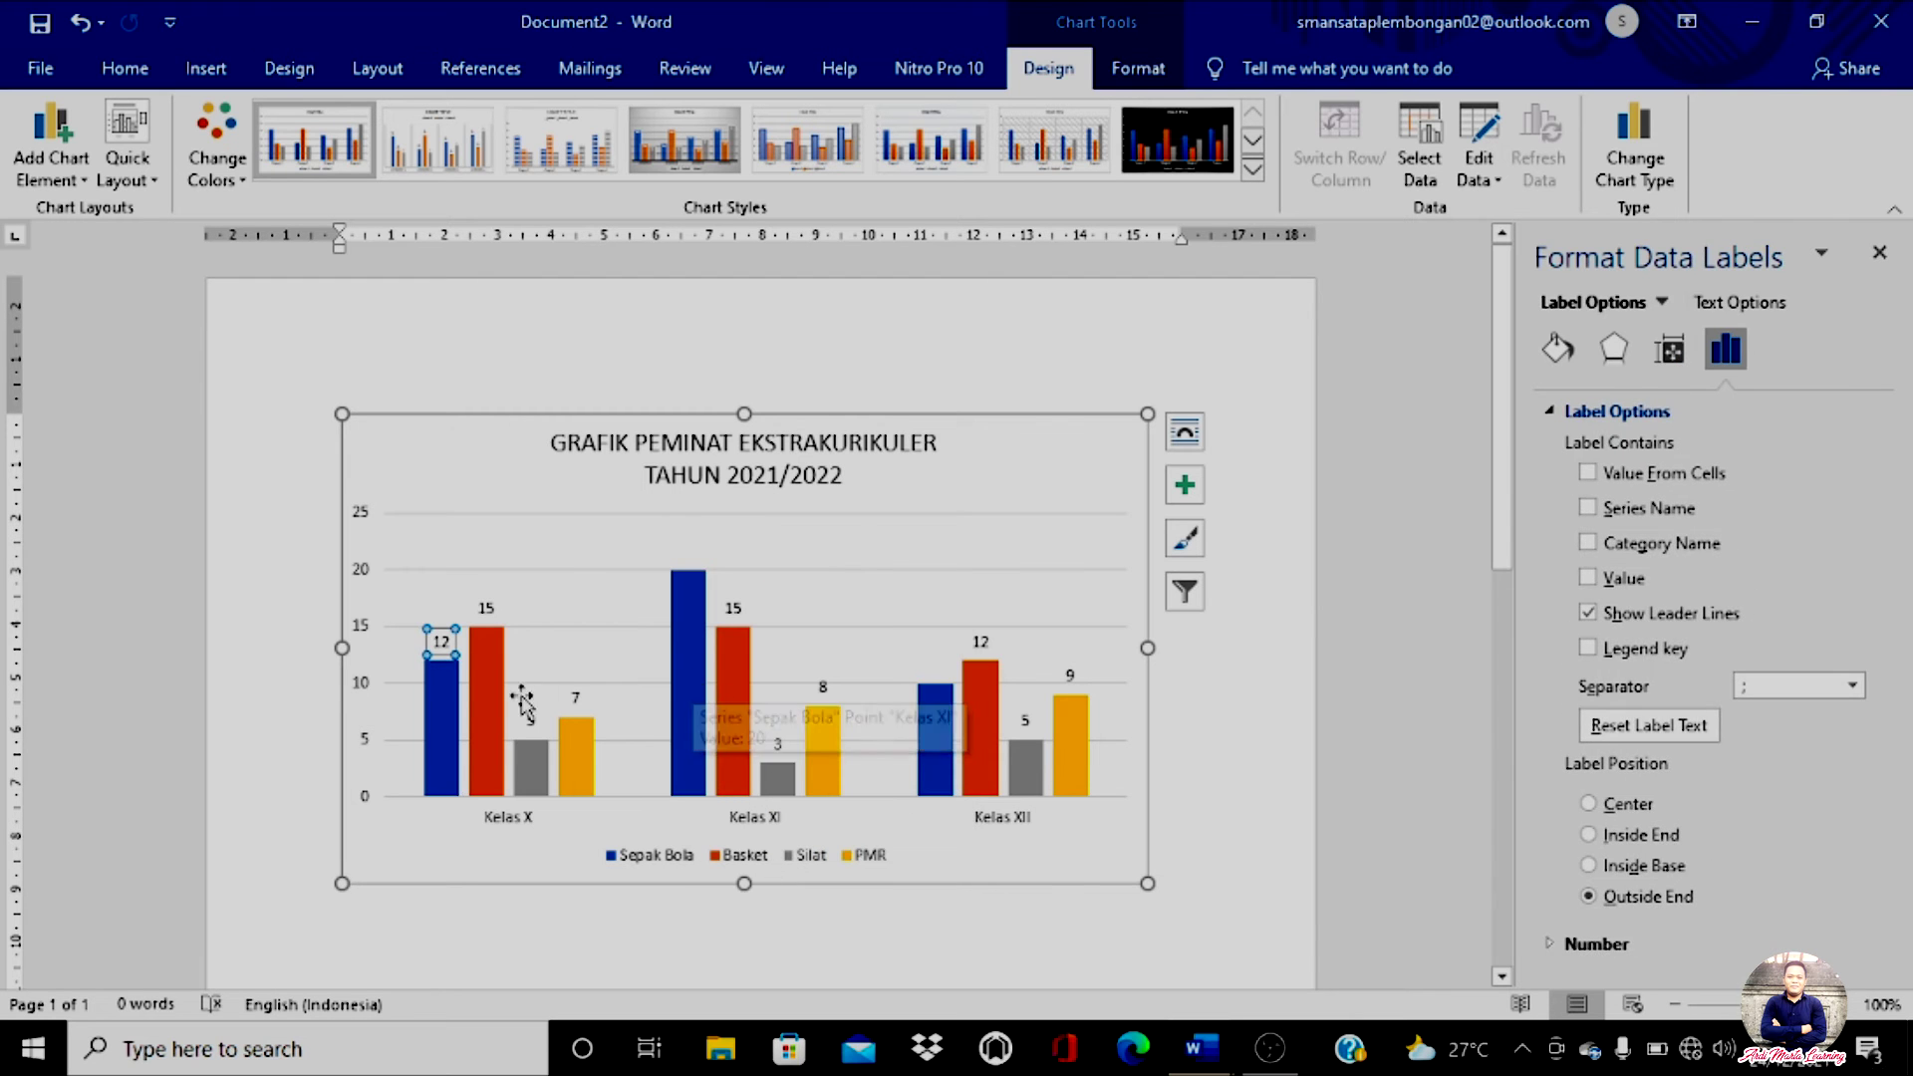
{"action": "left_click", "coordinate": [438, 715]}
{"action": "right_click", "coordinate": [438, 715]}
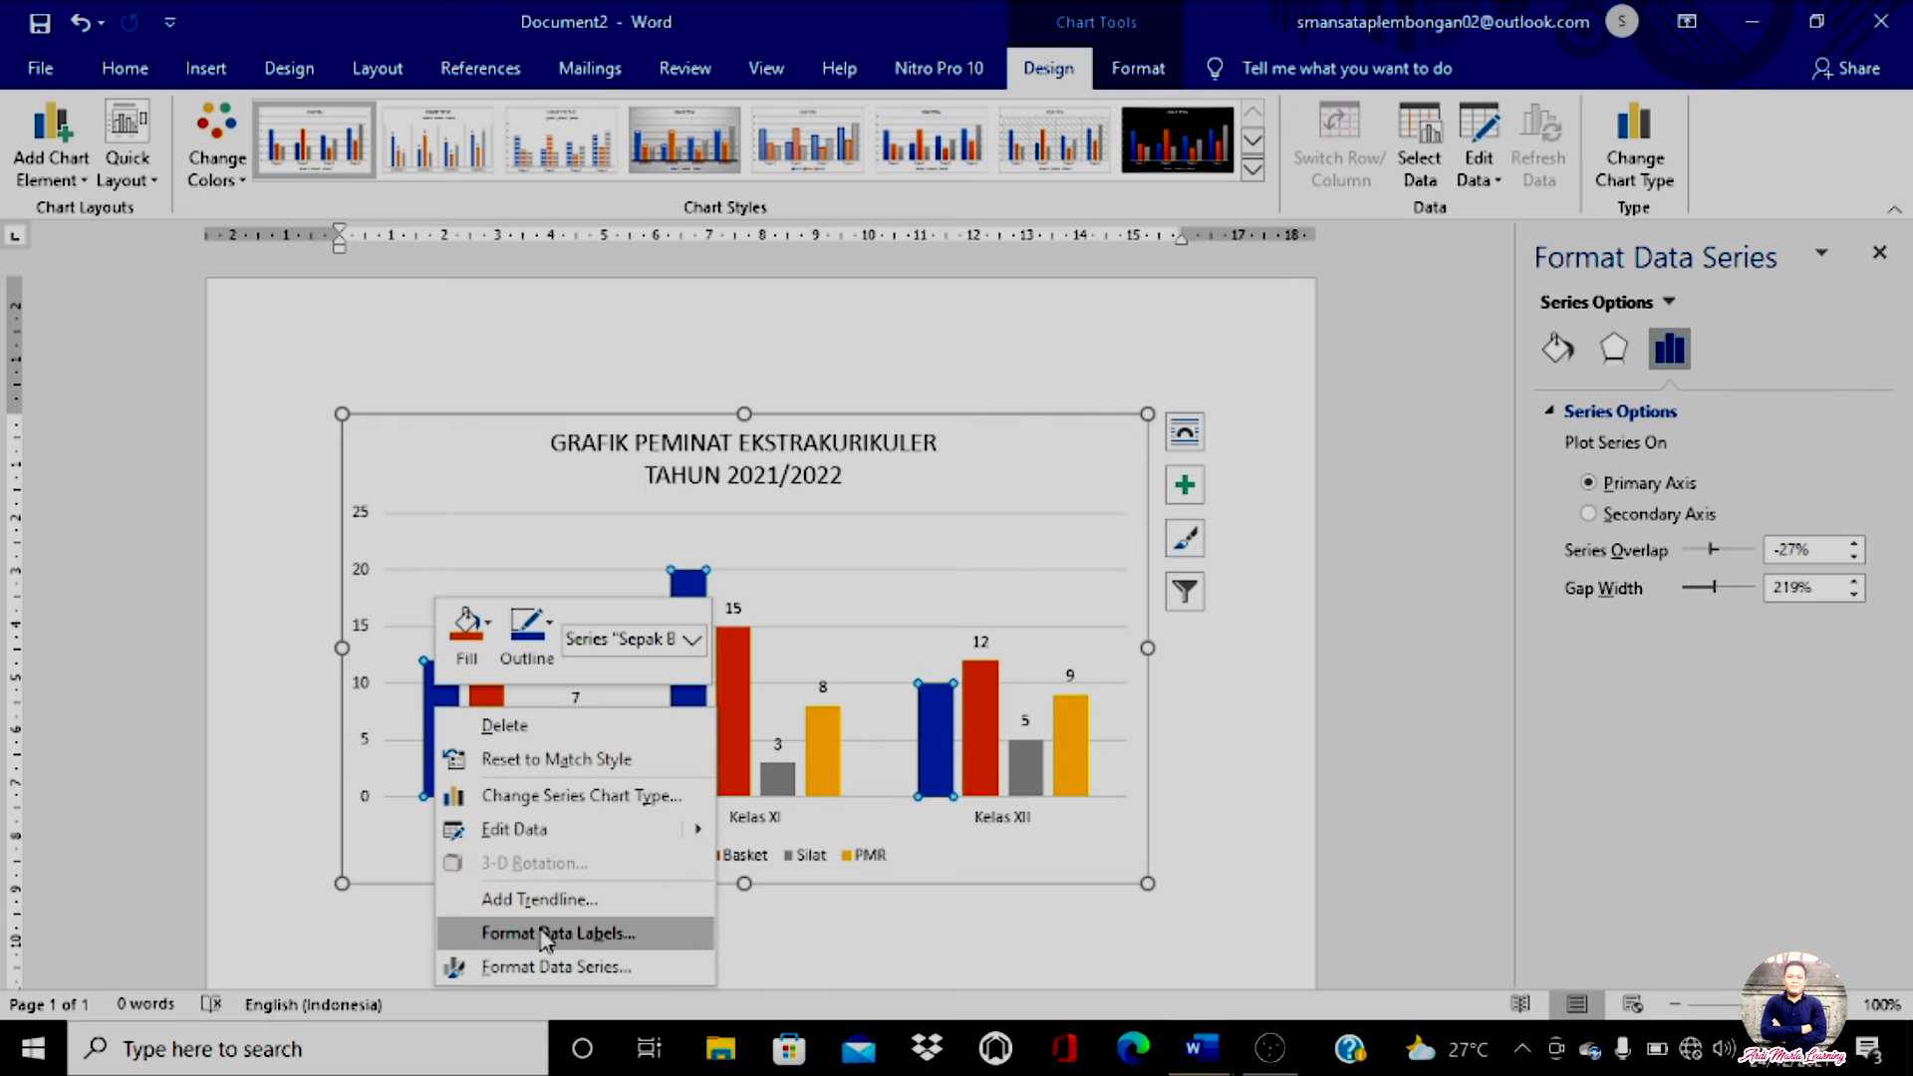
{"action": "left_click", "coordinate": [546, 935]}
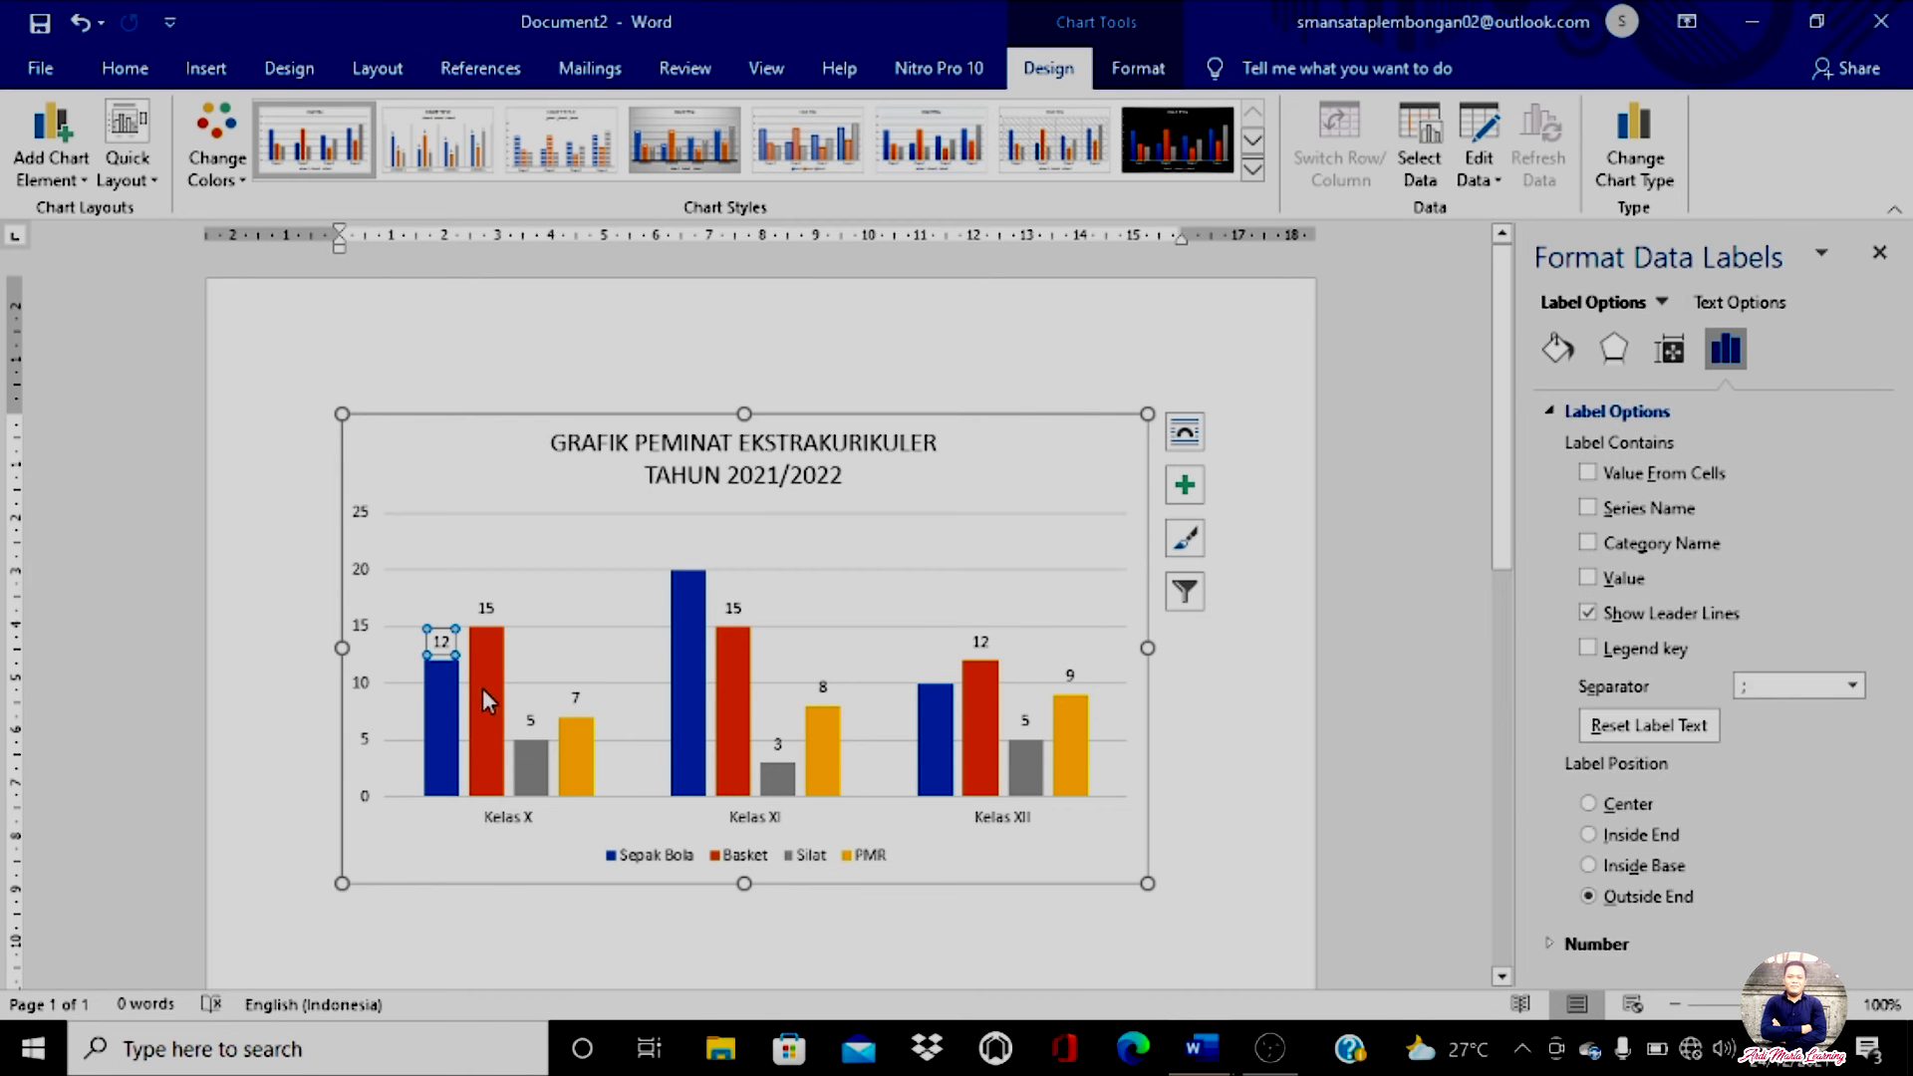
{"action": "key", "text": "Delete"}
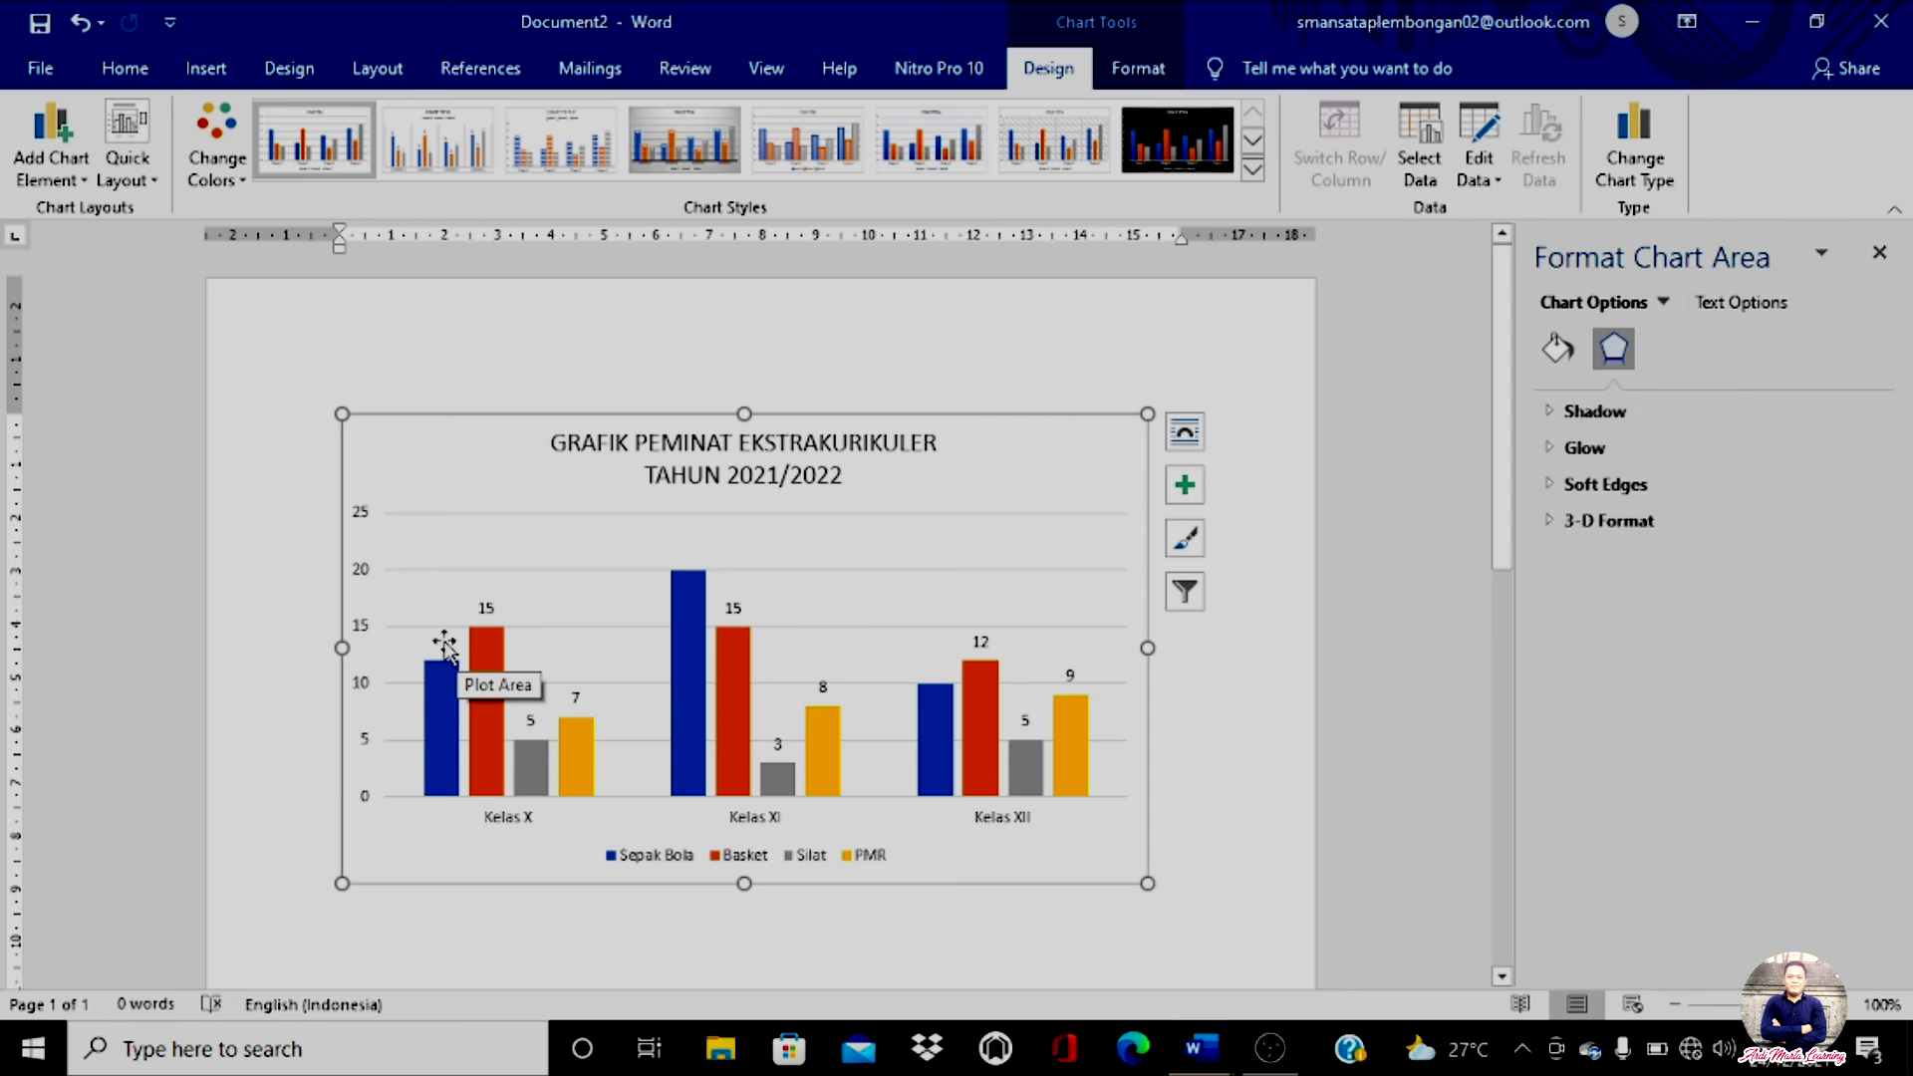
Add a data label individually to the Sepak Bola columns of Kelas X, Kelas XI and Kelas XII
{"action": "left_click", "coordinate": [442, 693]}
{"action": "left_click", "coordinate": [443, 693]}
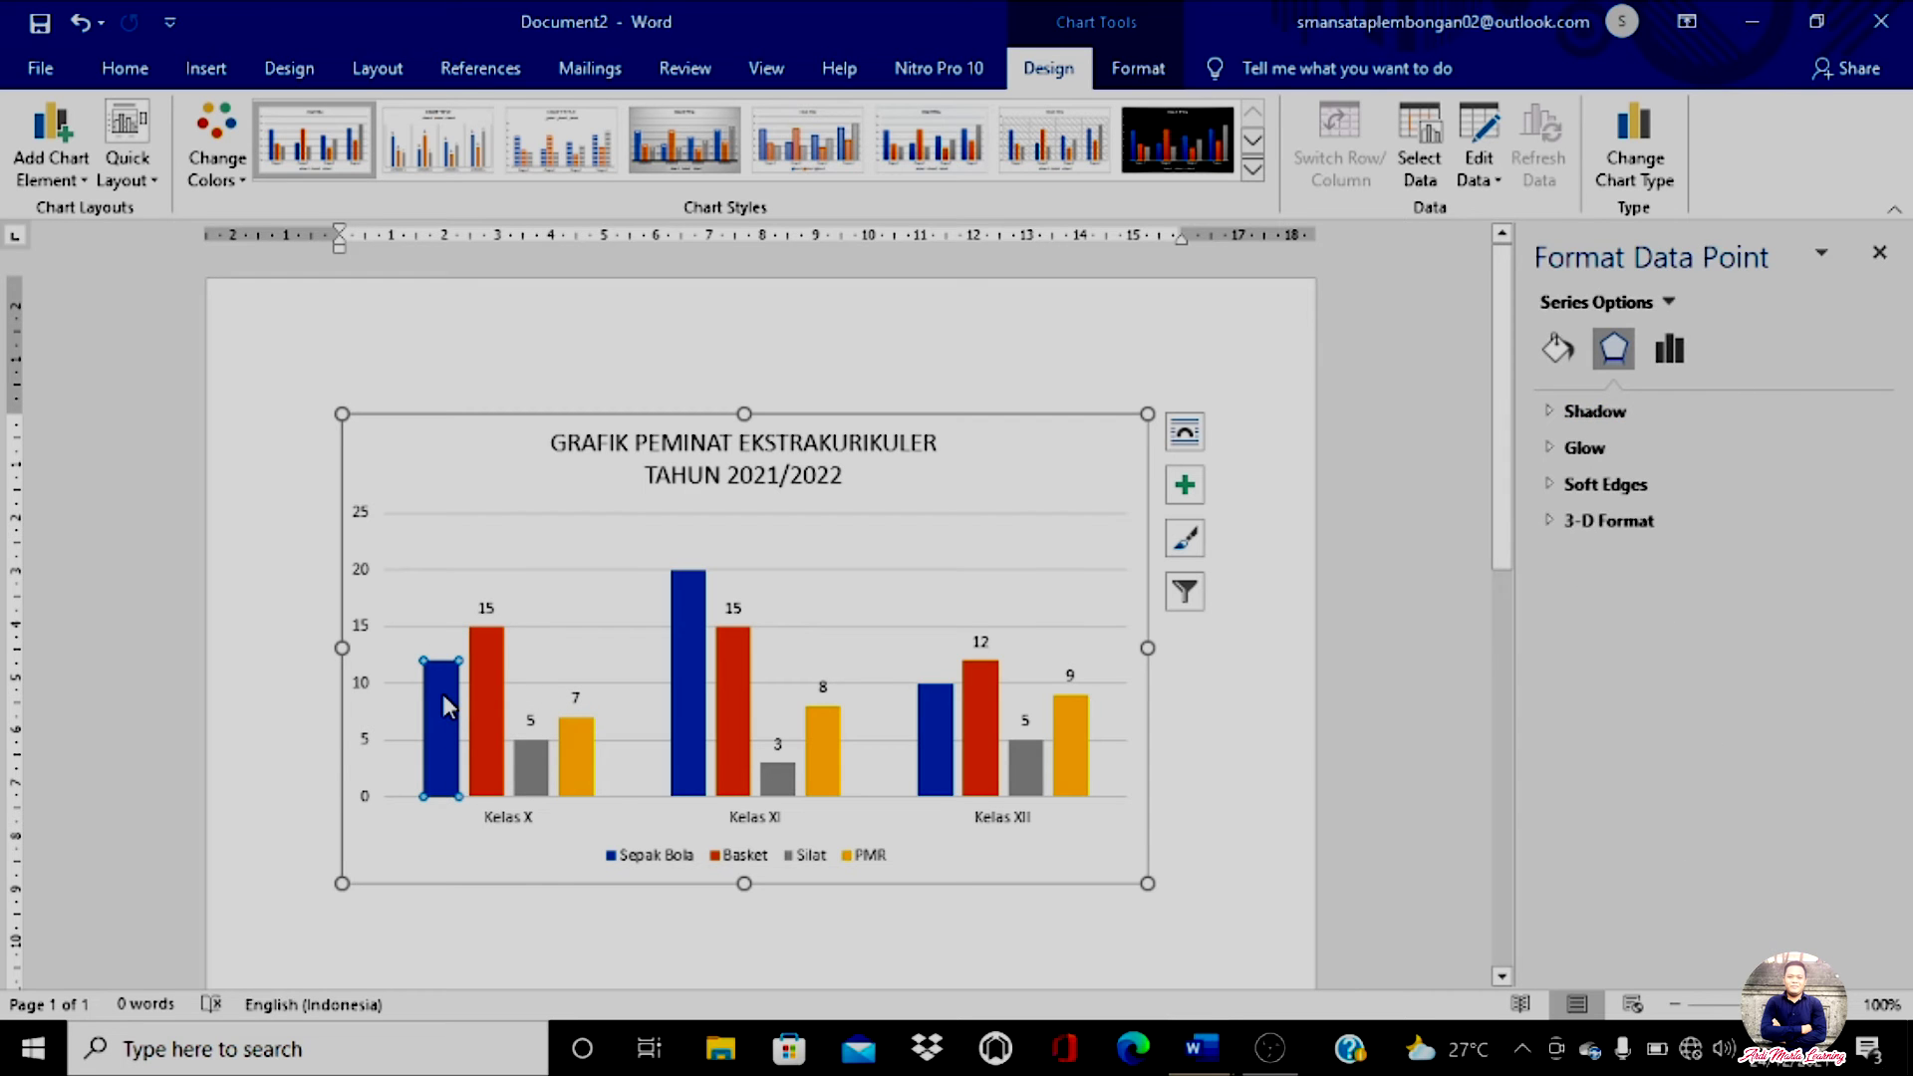
{"action": "right_click", "coordinate": [442, 694]}
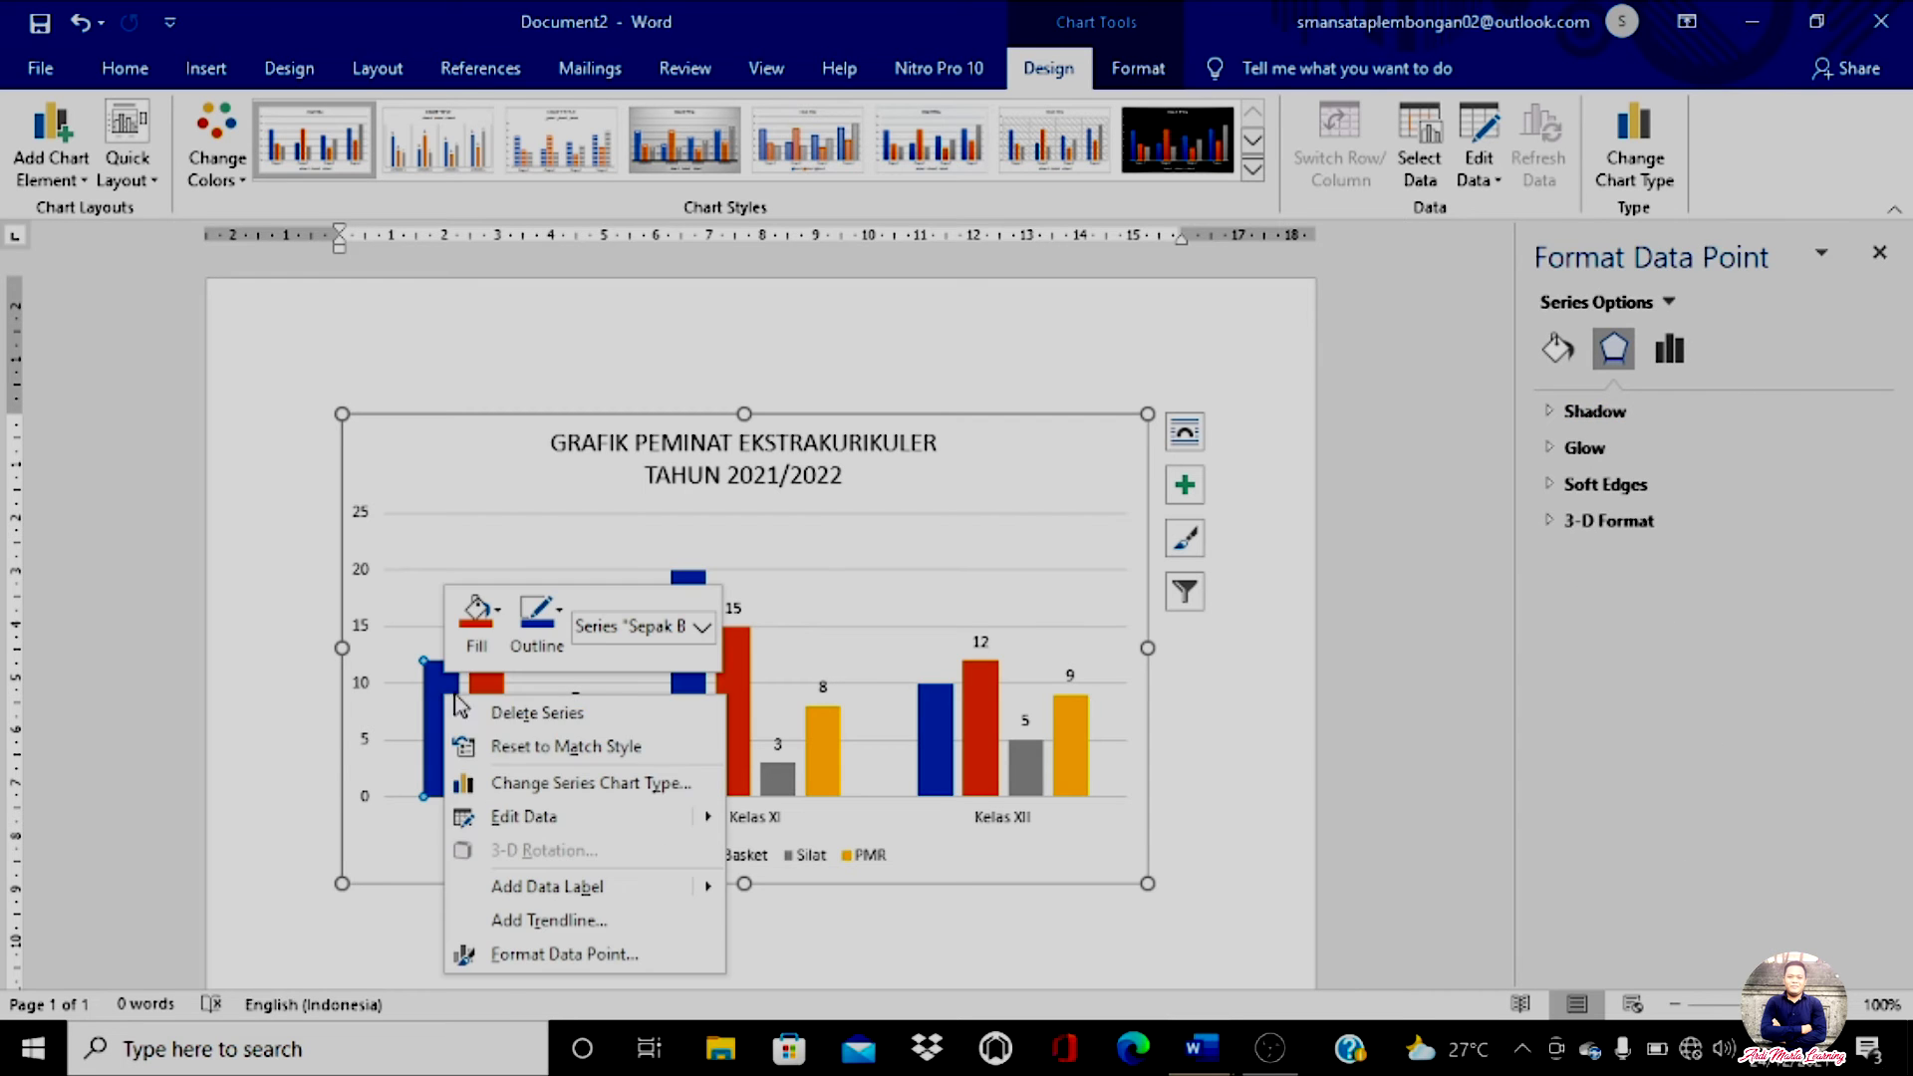
{"action": "left_click", "coordinate": [601, 888]}
{"action": "left_click", "coordinate": [681, 695]}
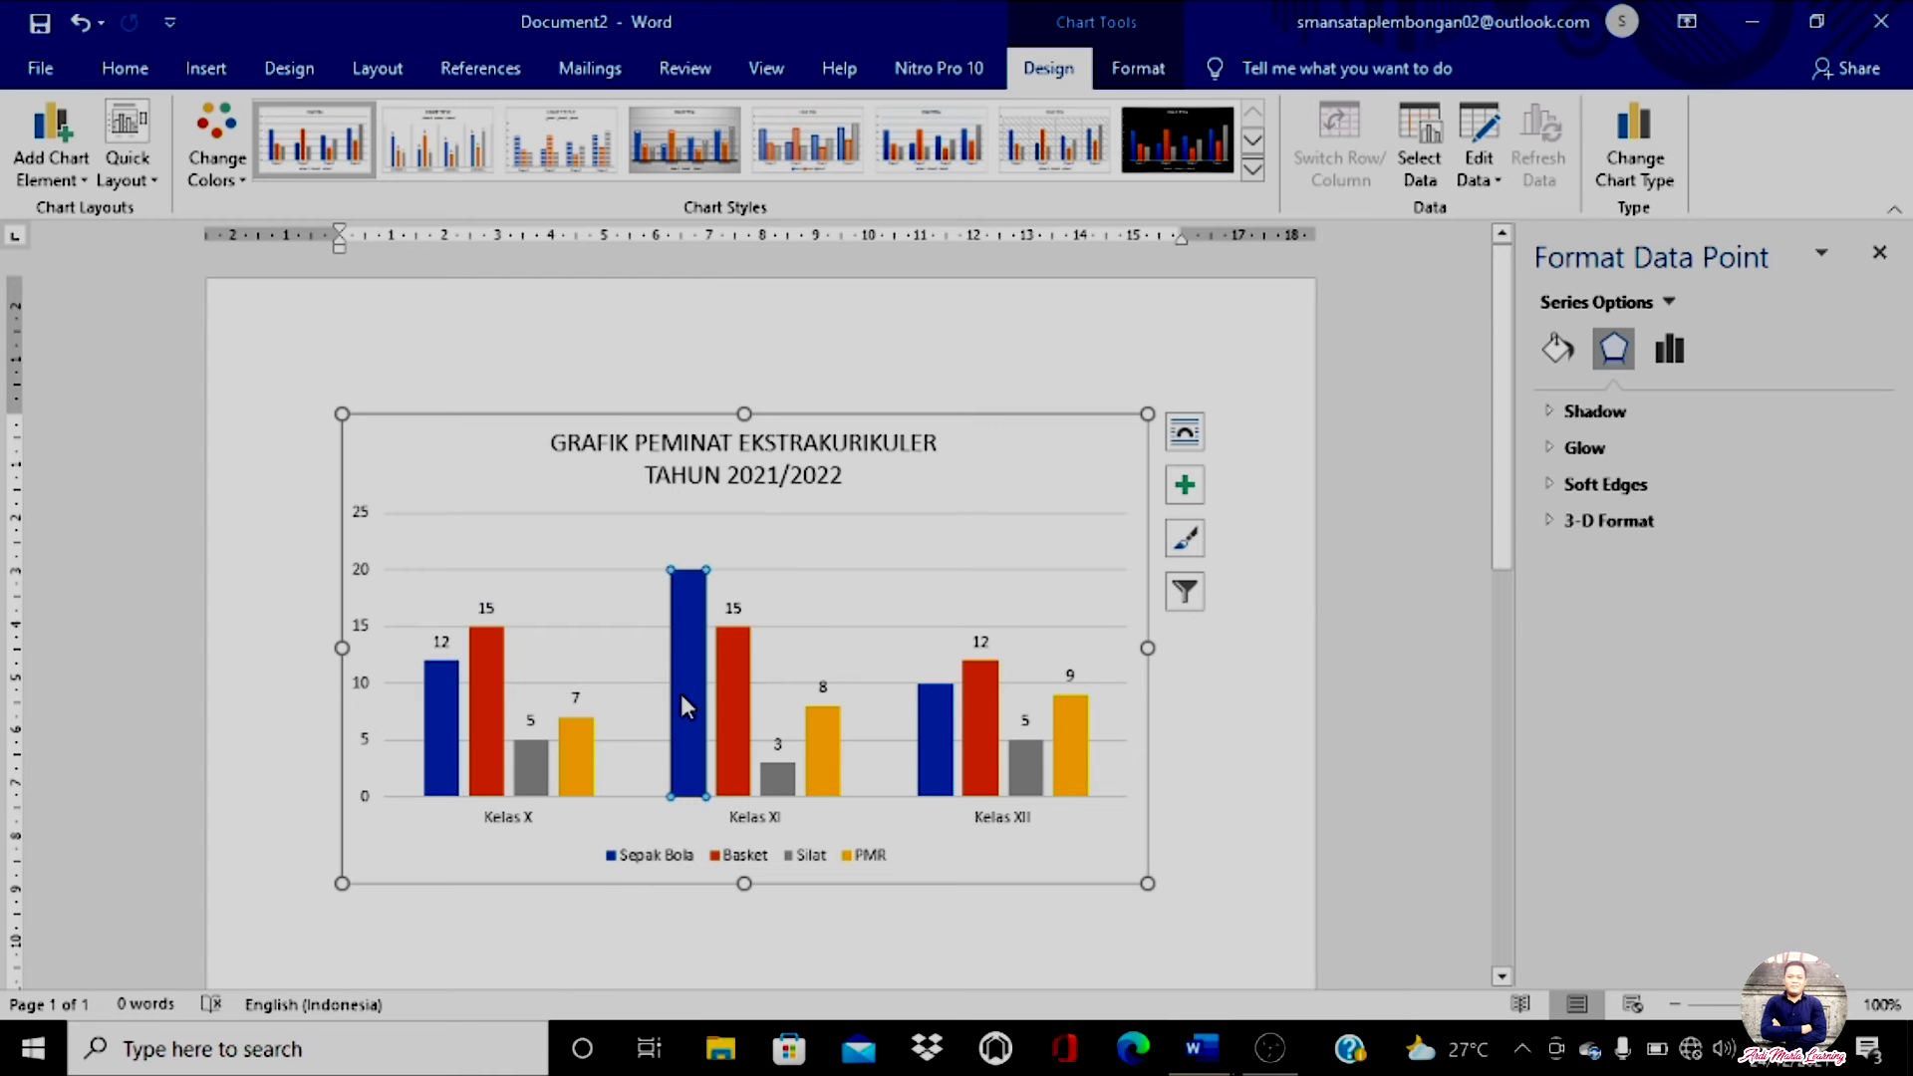
{"action": "right_click", "coordinate": [682, 705]}
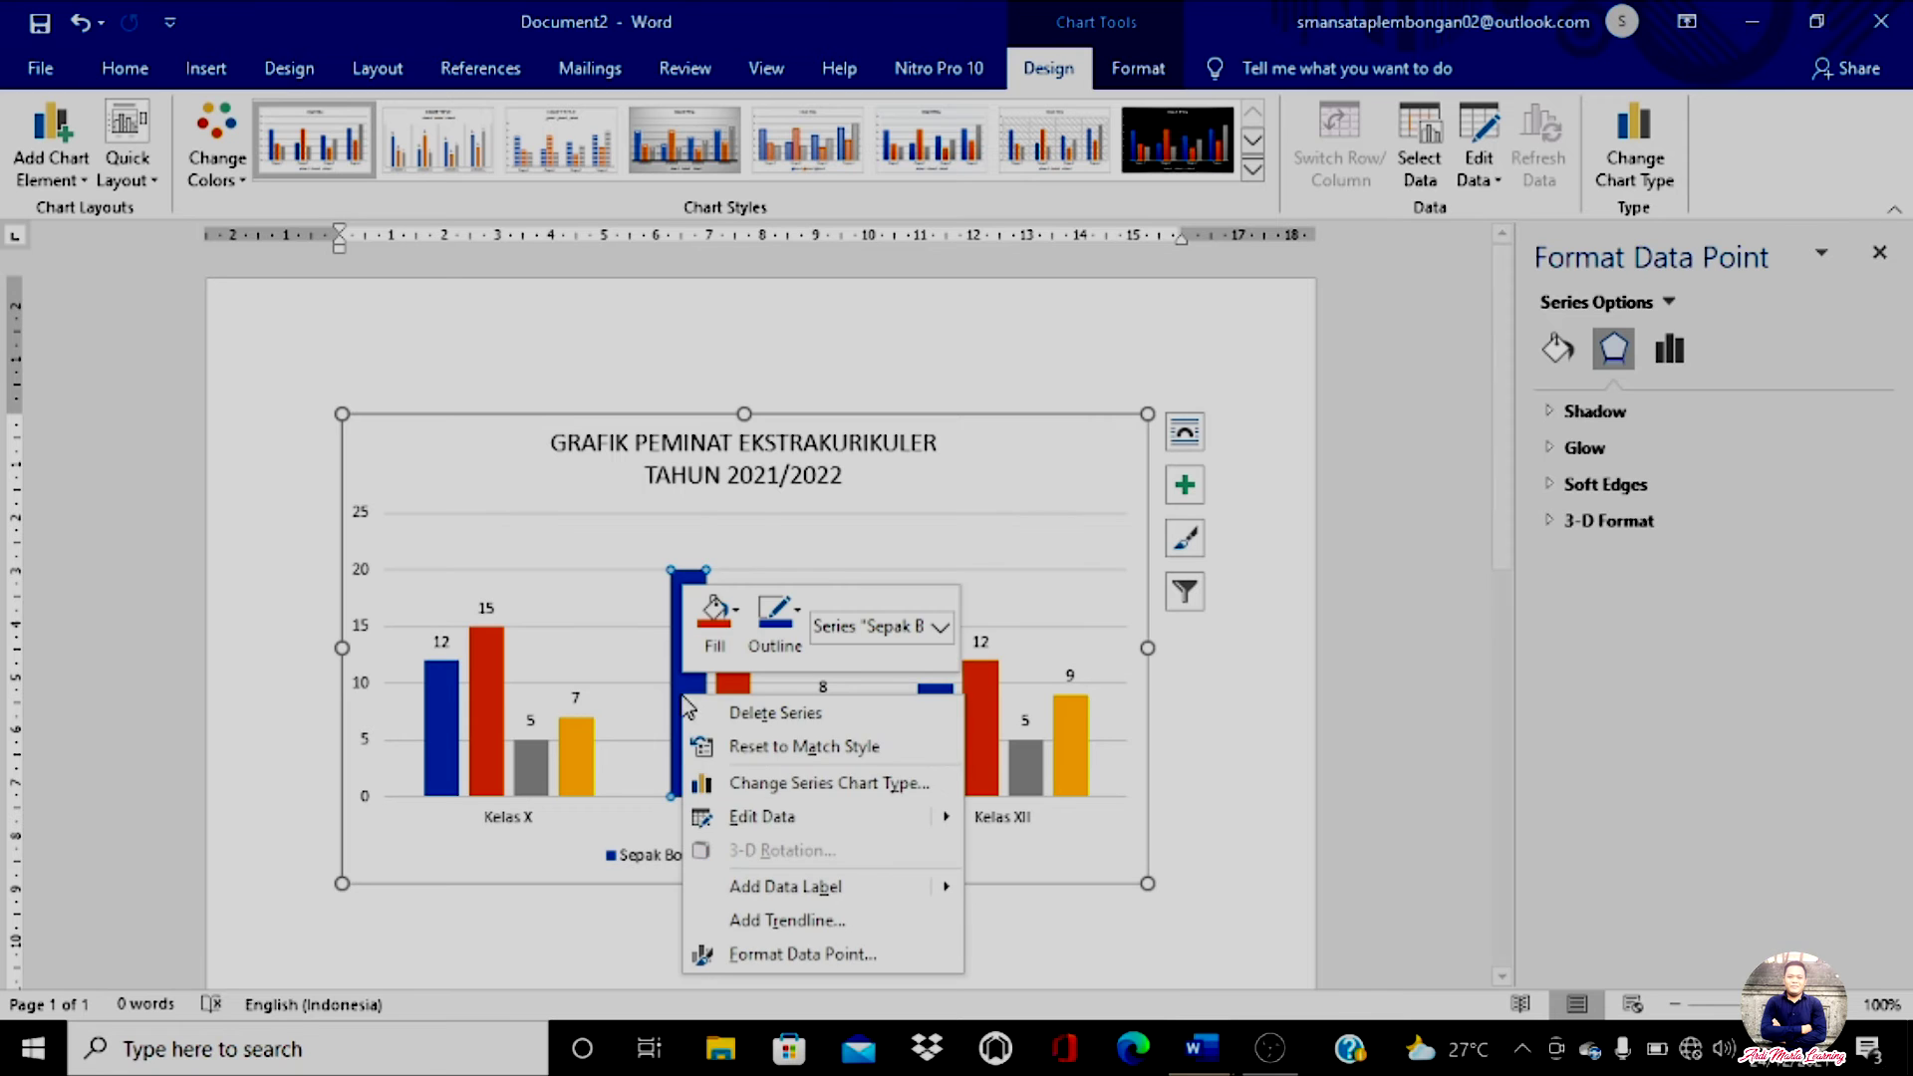
{"action": "left_click", "coordinate": [773, 885]}
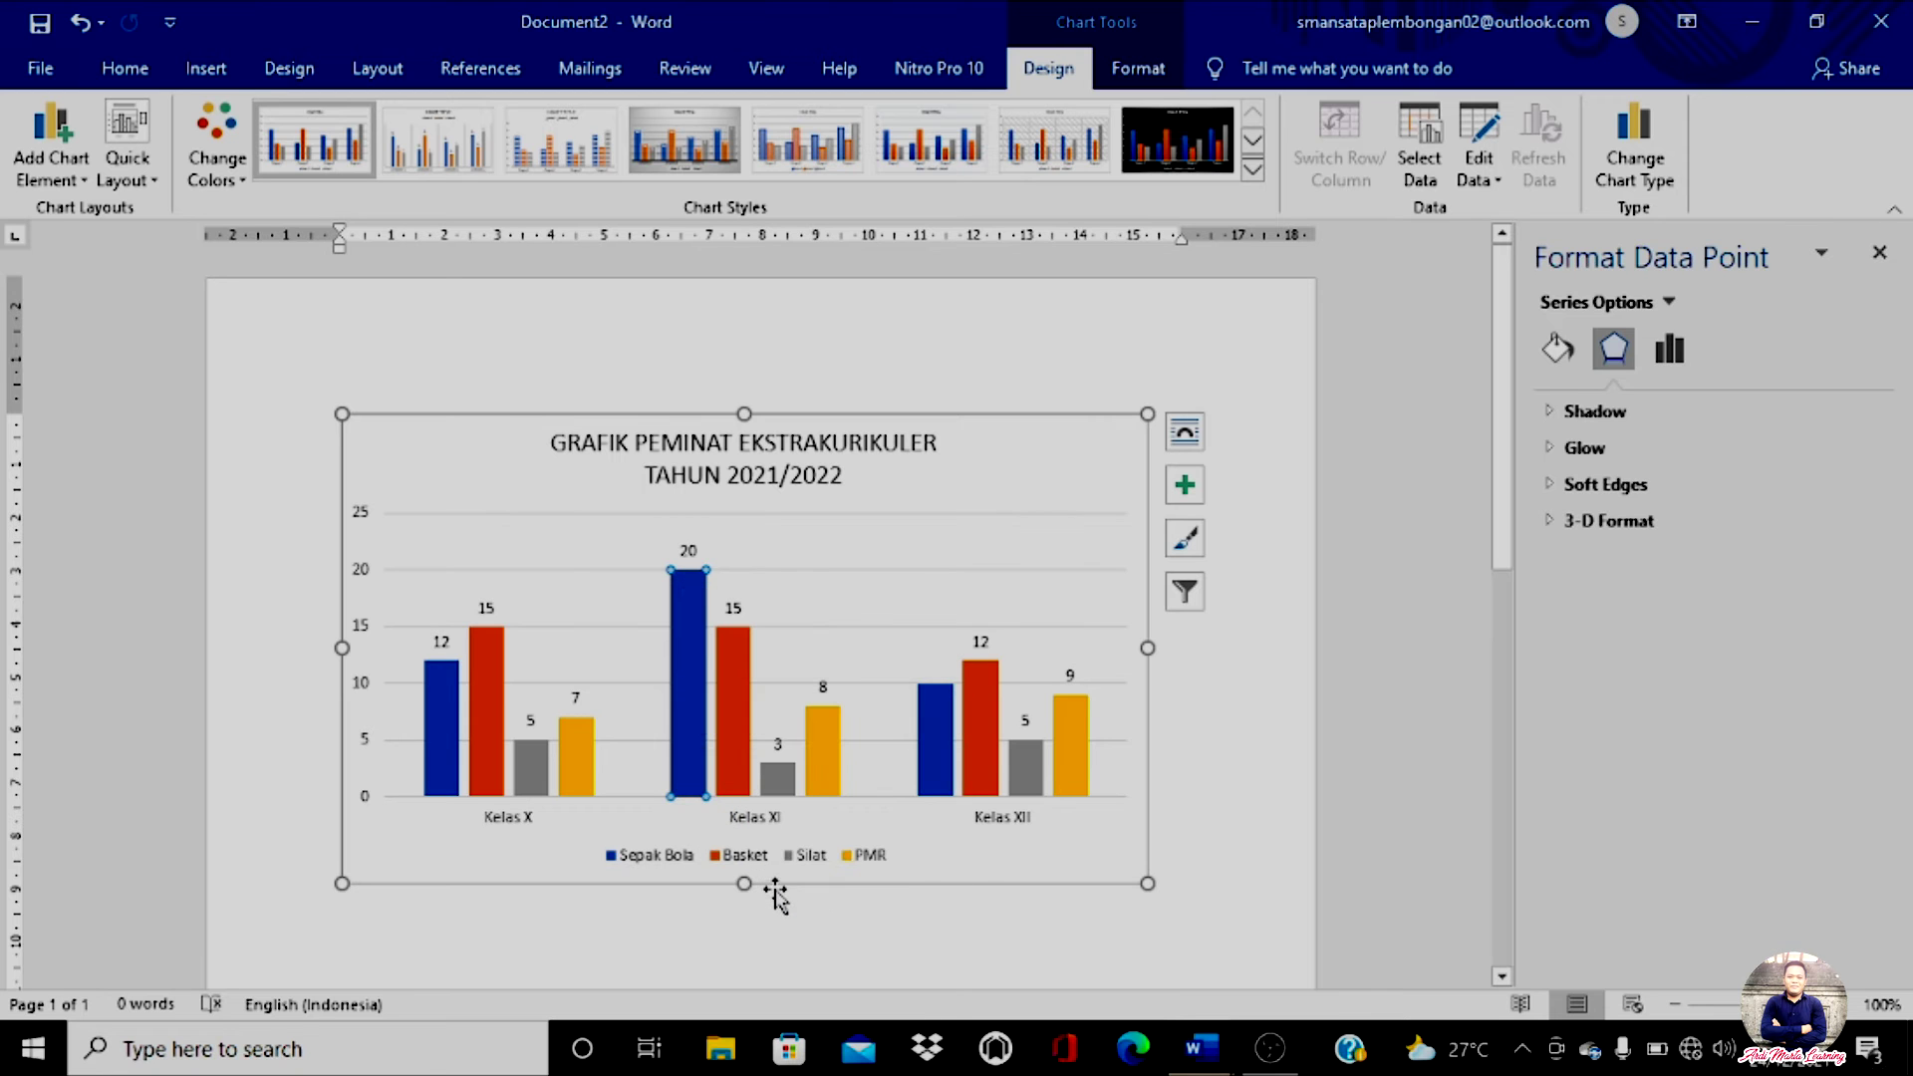
{"action": "left_click", "coordinate": [941, 745]}
{"action": "right_click", "coordinate": [942, 746]}
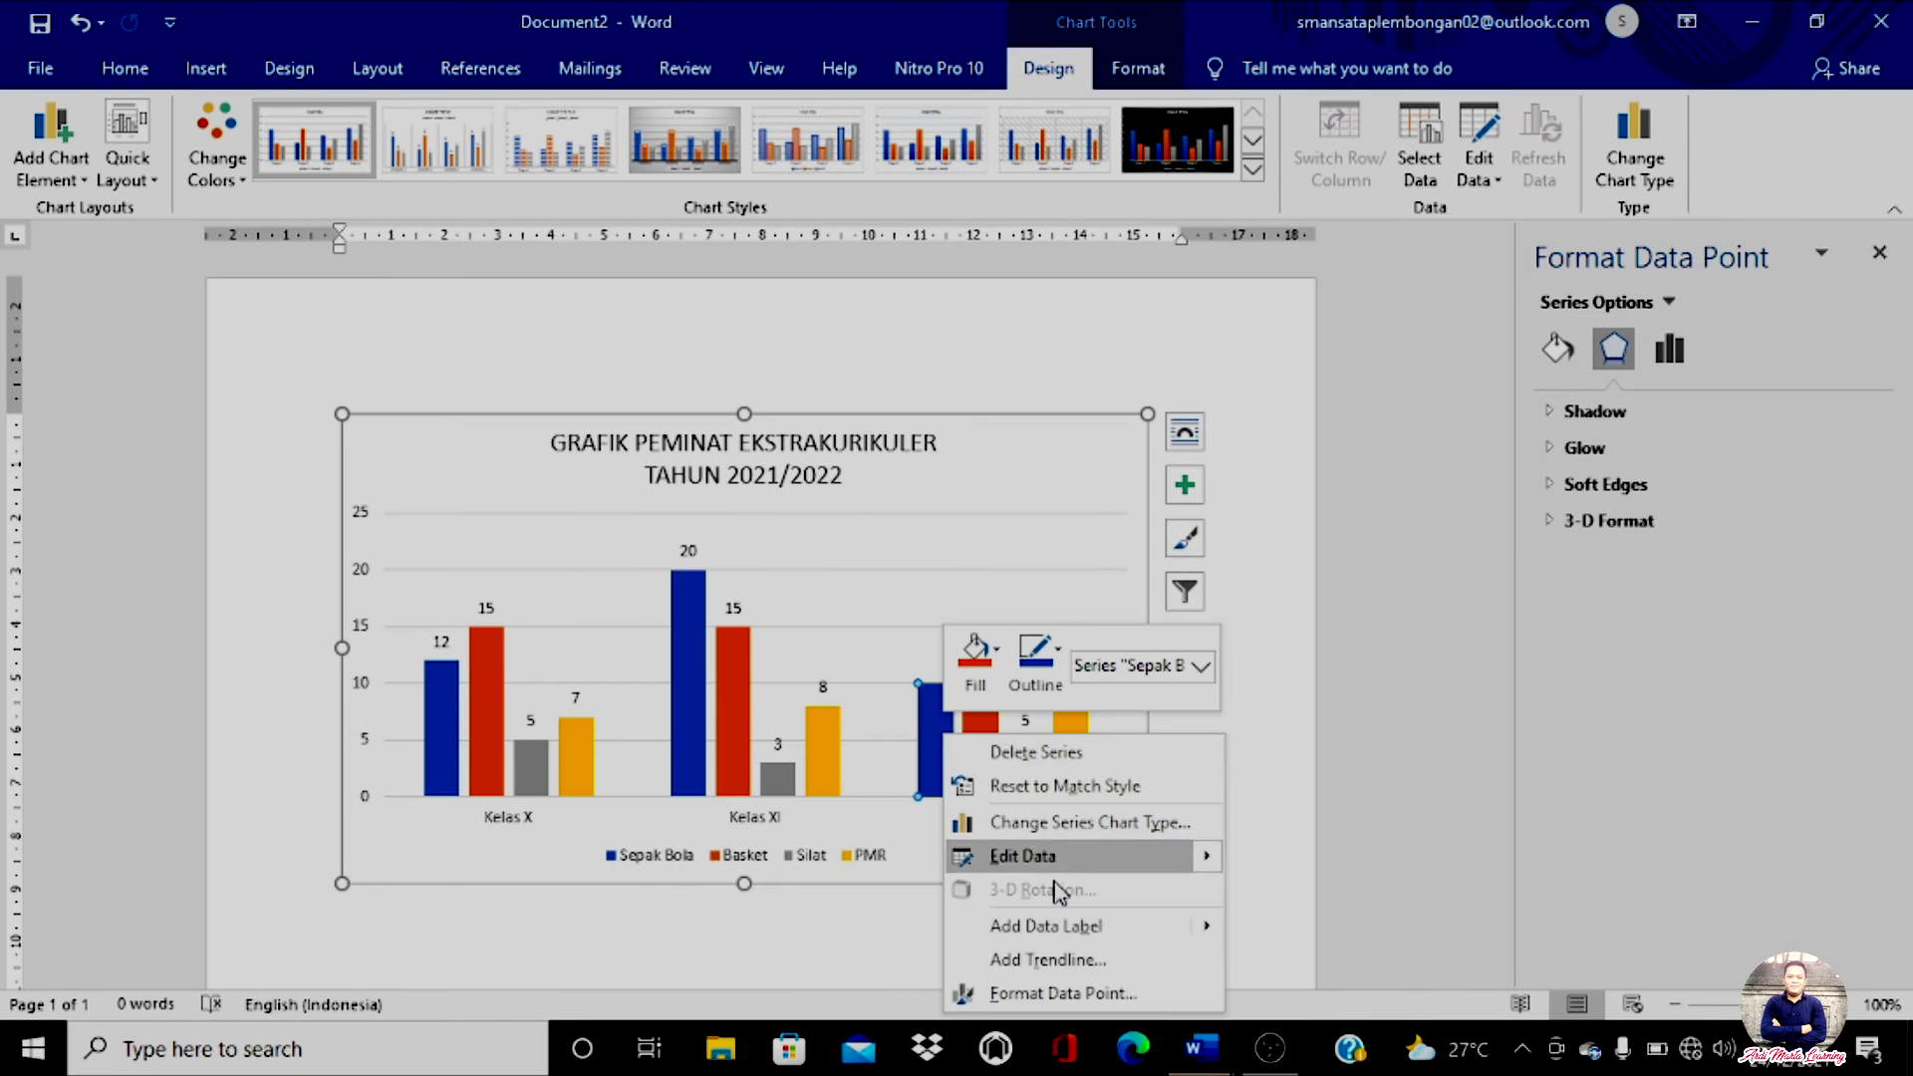
{"action": "left_click", "coordinate": [1058, 929]}
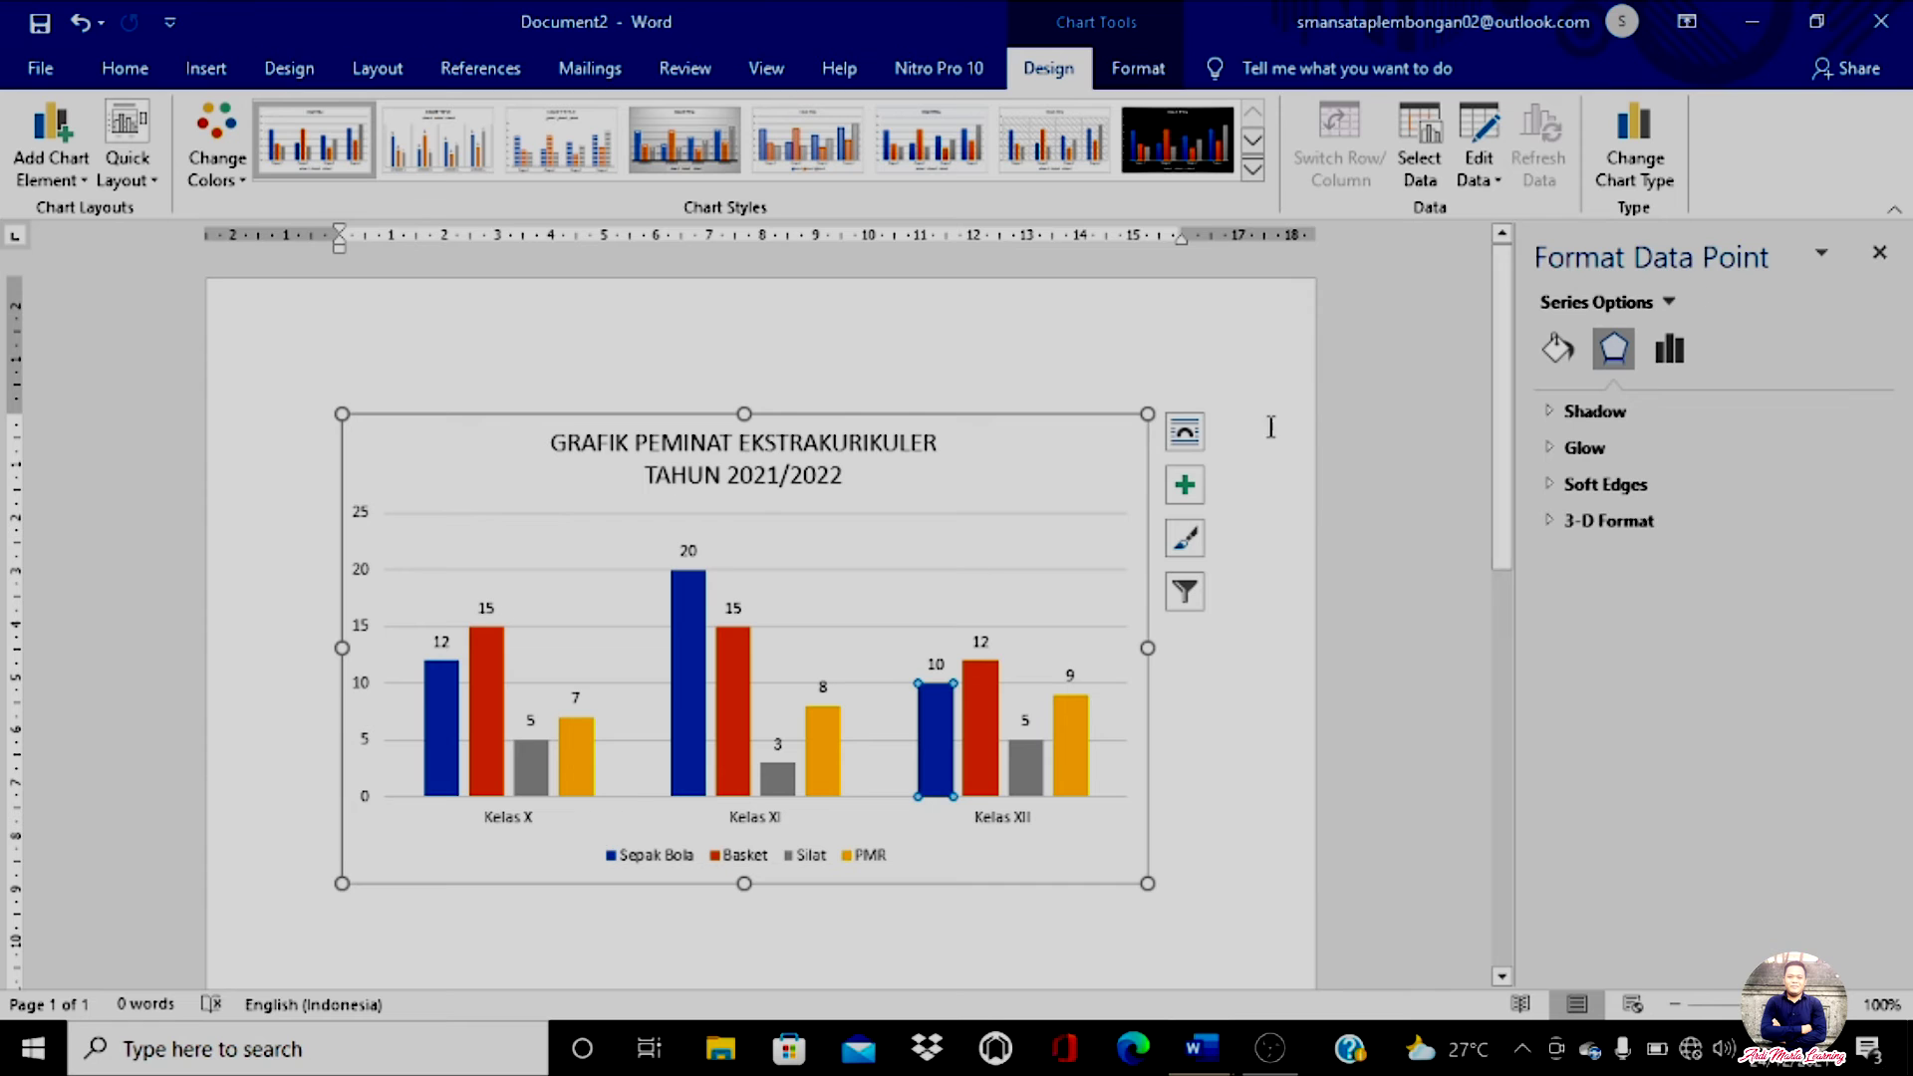
Close the data point formatting options and deselect the chart
{"action": "left_click", "coordinate": [1879, 252]}
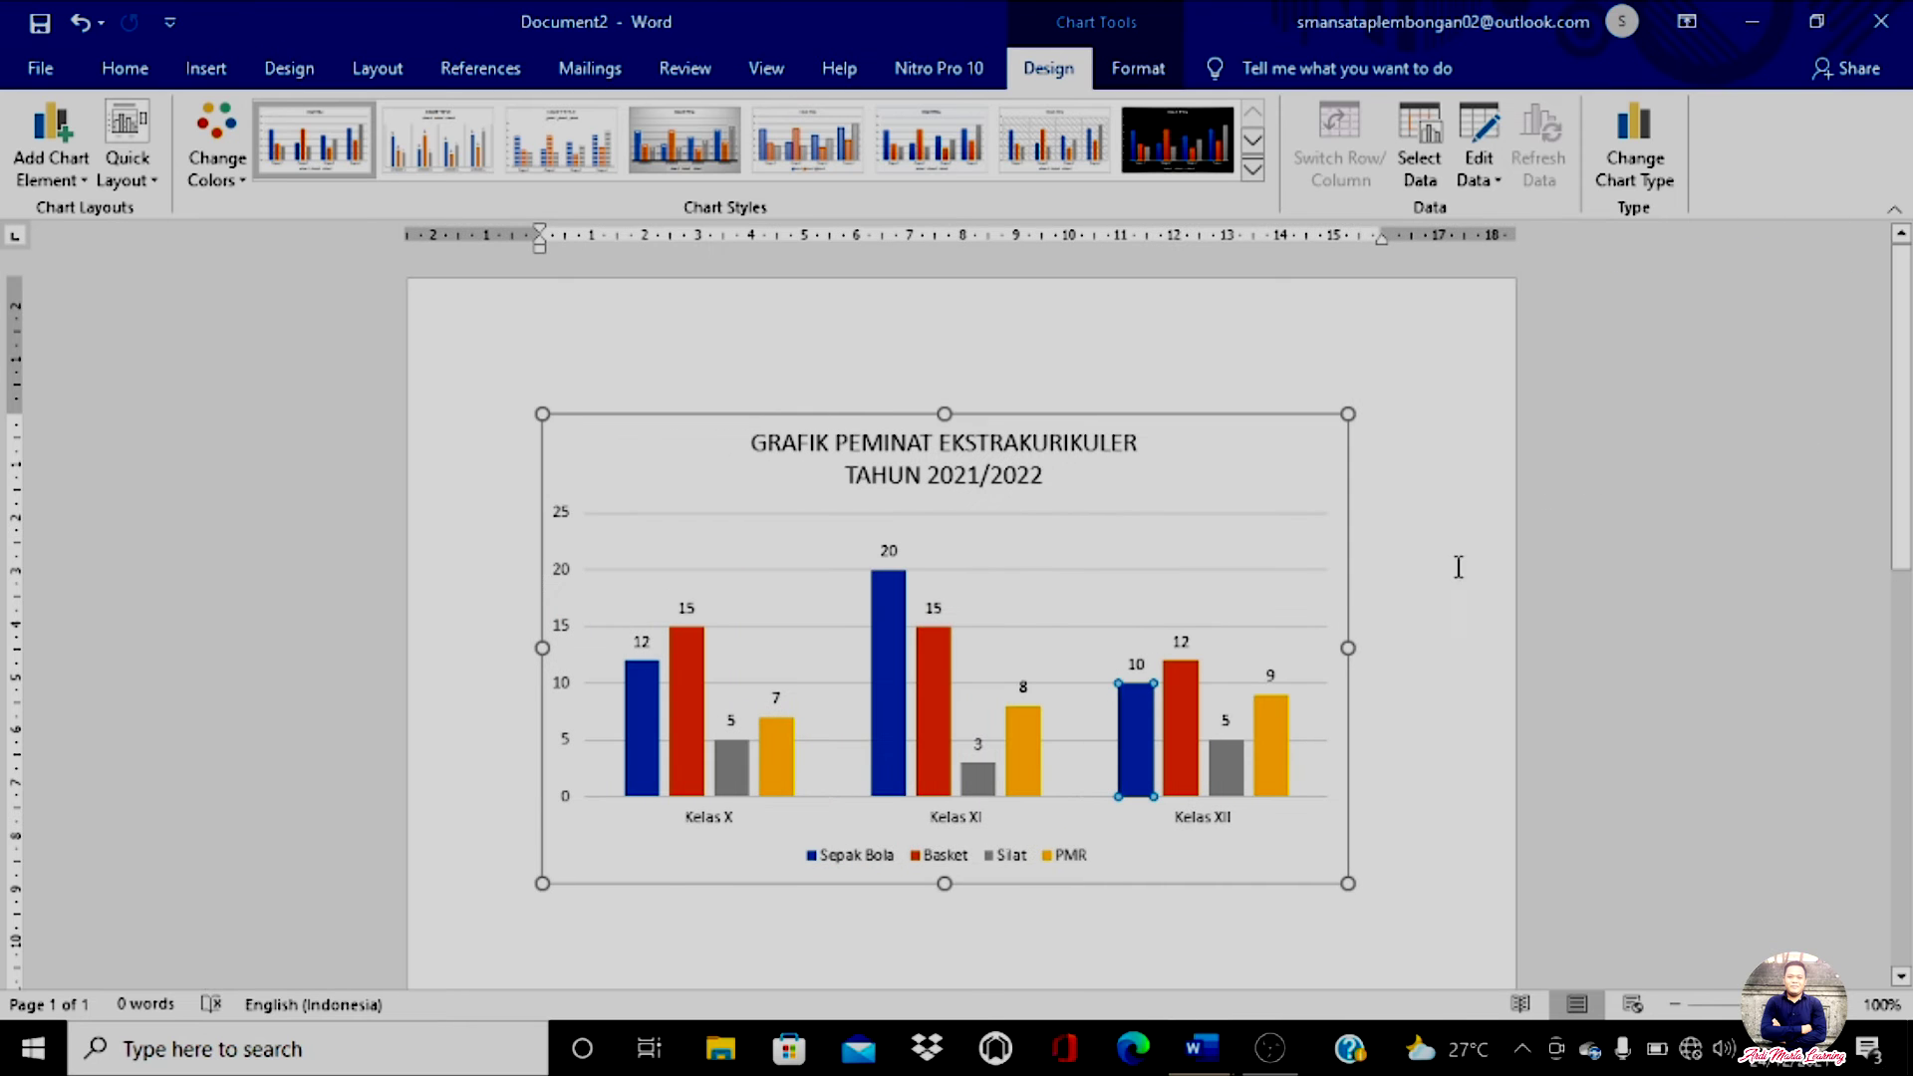
{"action": "scroll", "coordinate": [873, 649], "scroll_direction": "down", "scroll_amount": 1}
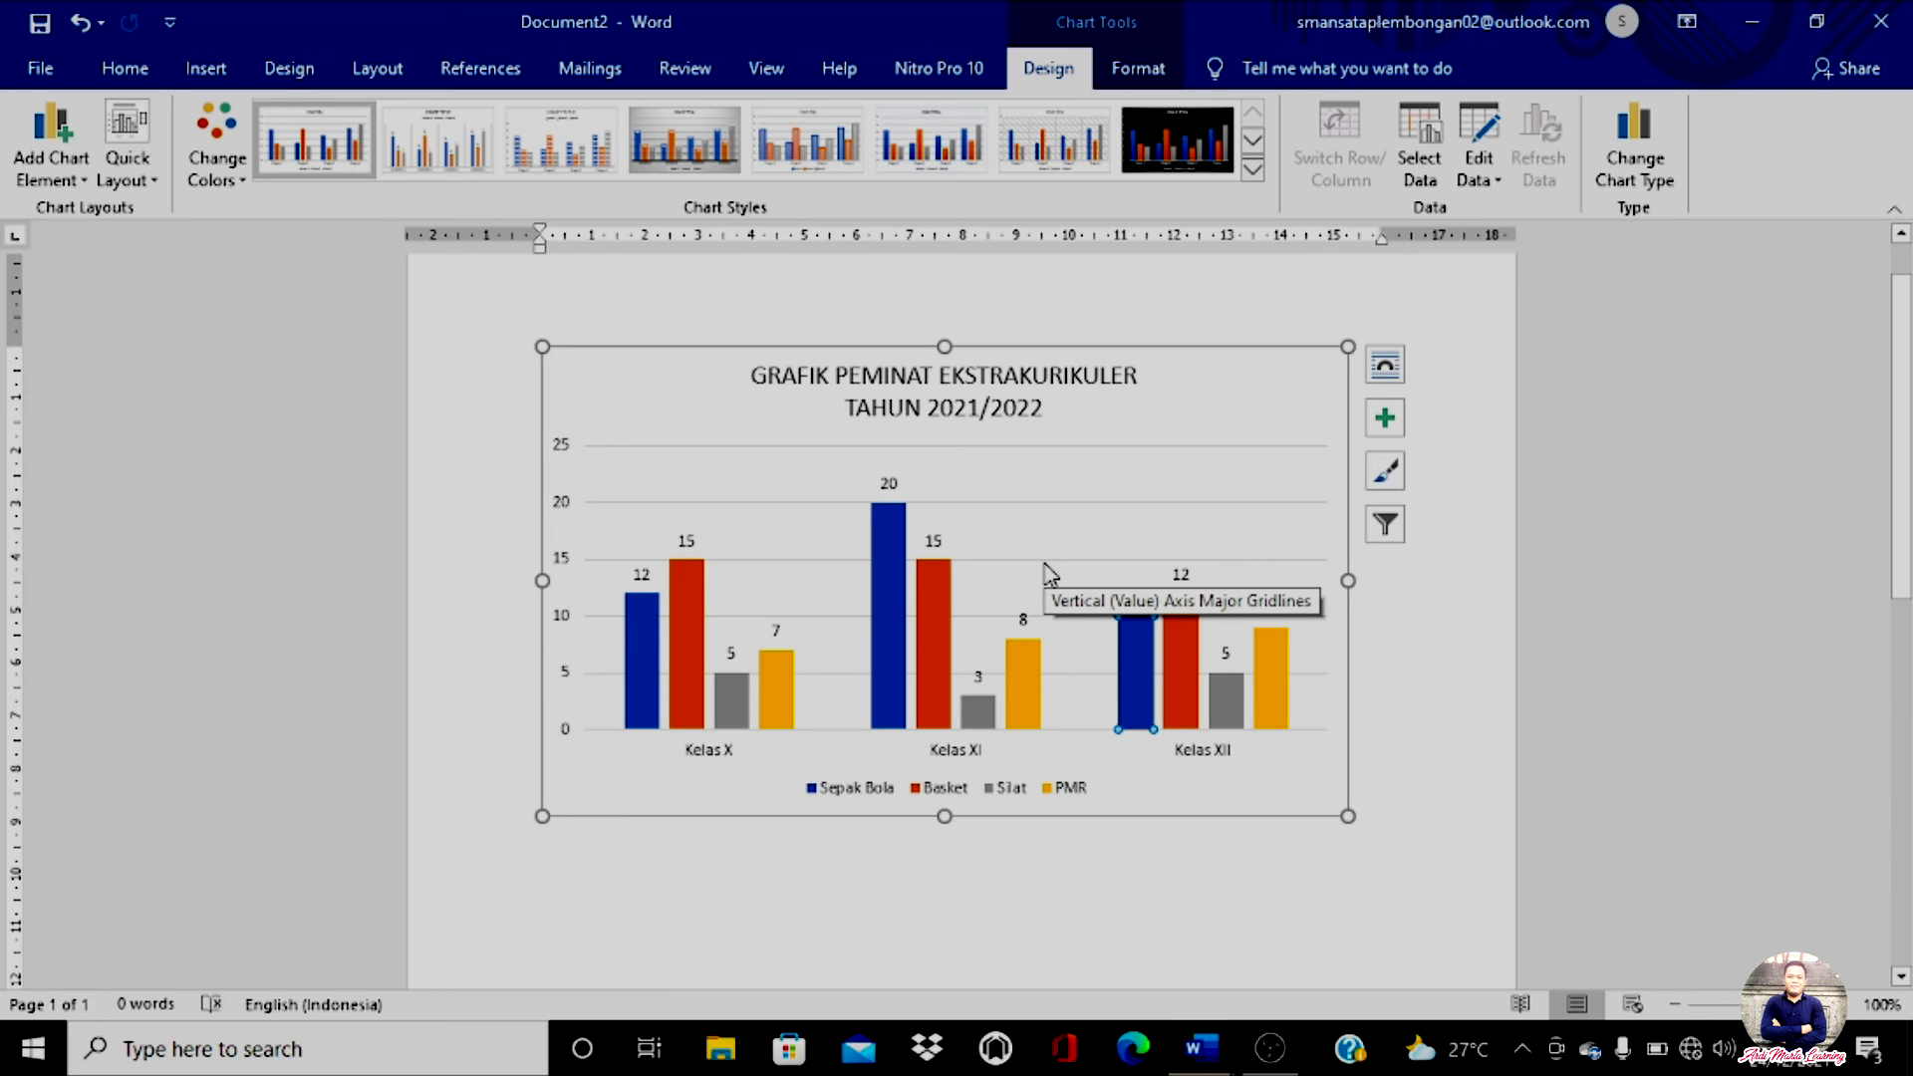
{"action": "left_click", "coordinate": [1453, 621]}
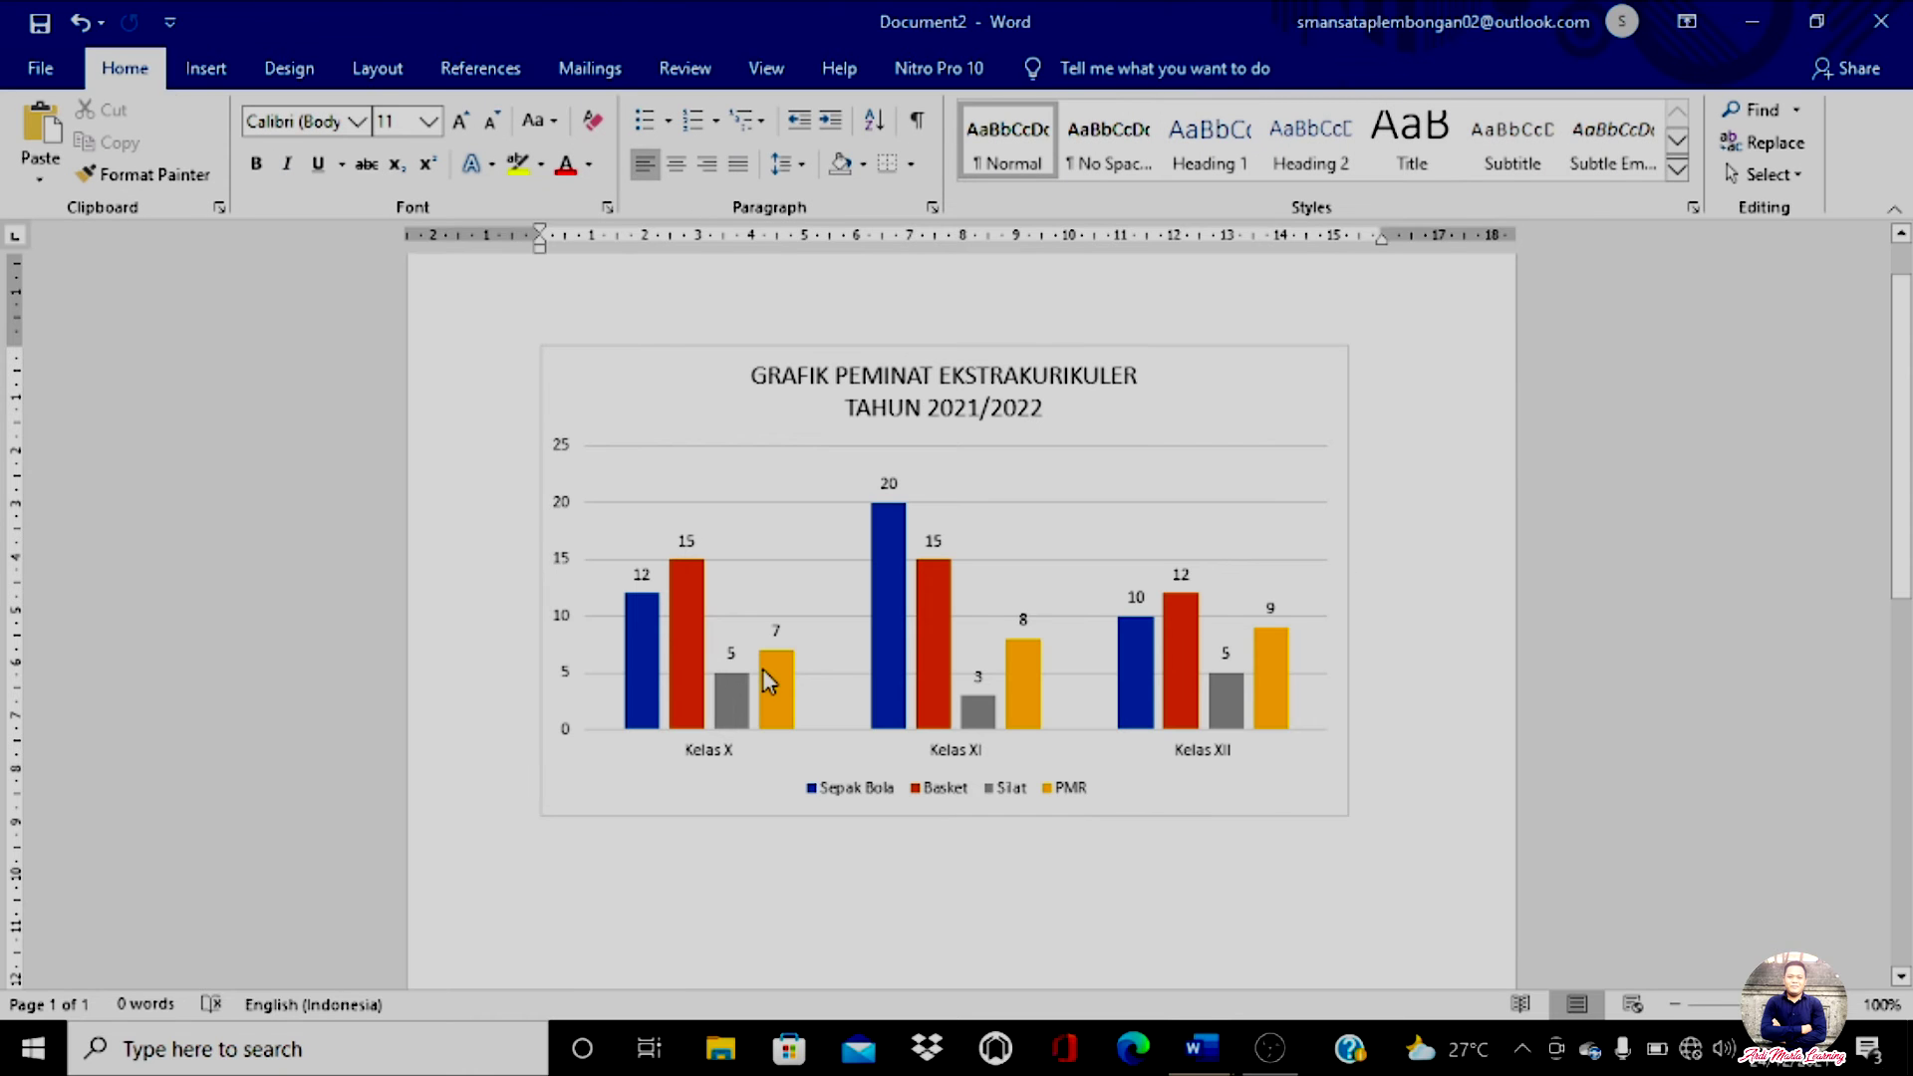
{"action": "mouse_move", "coordinate": [764, 670]}
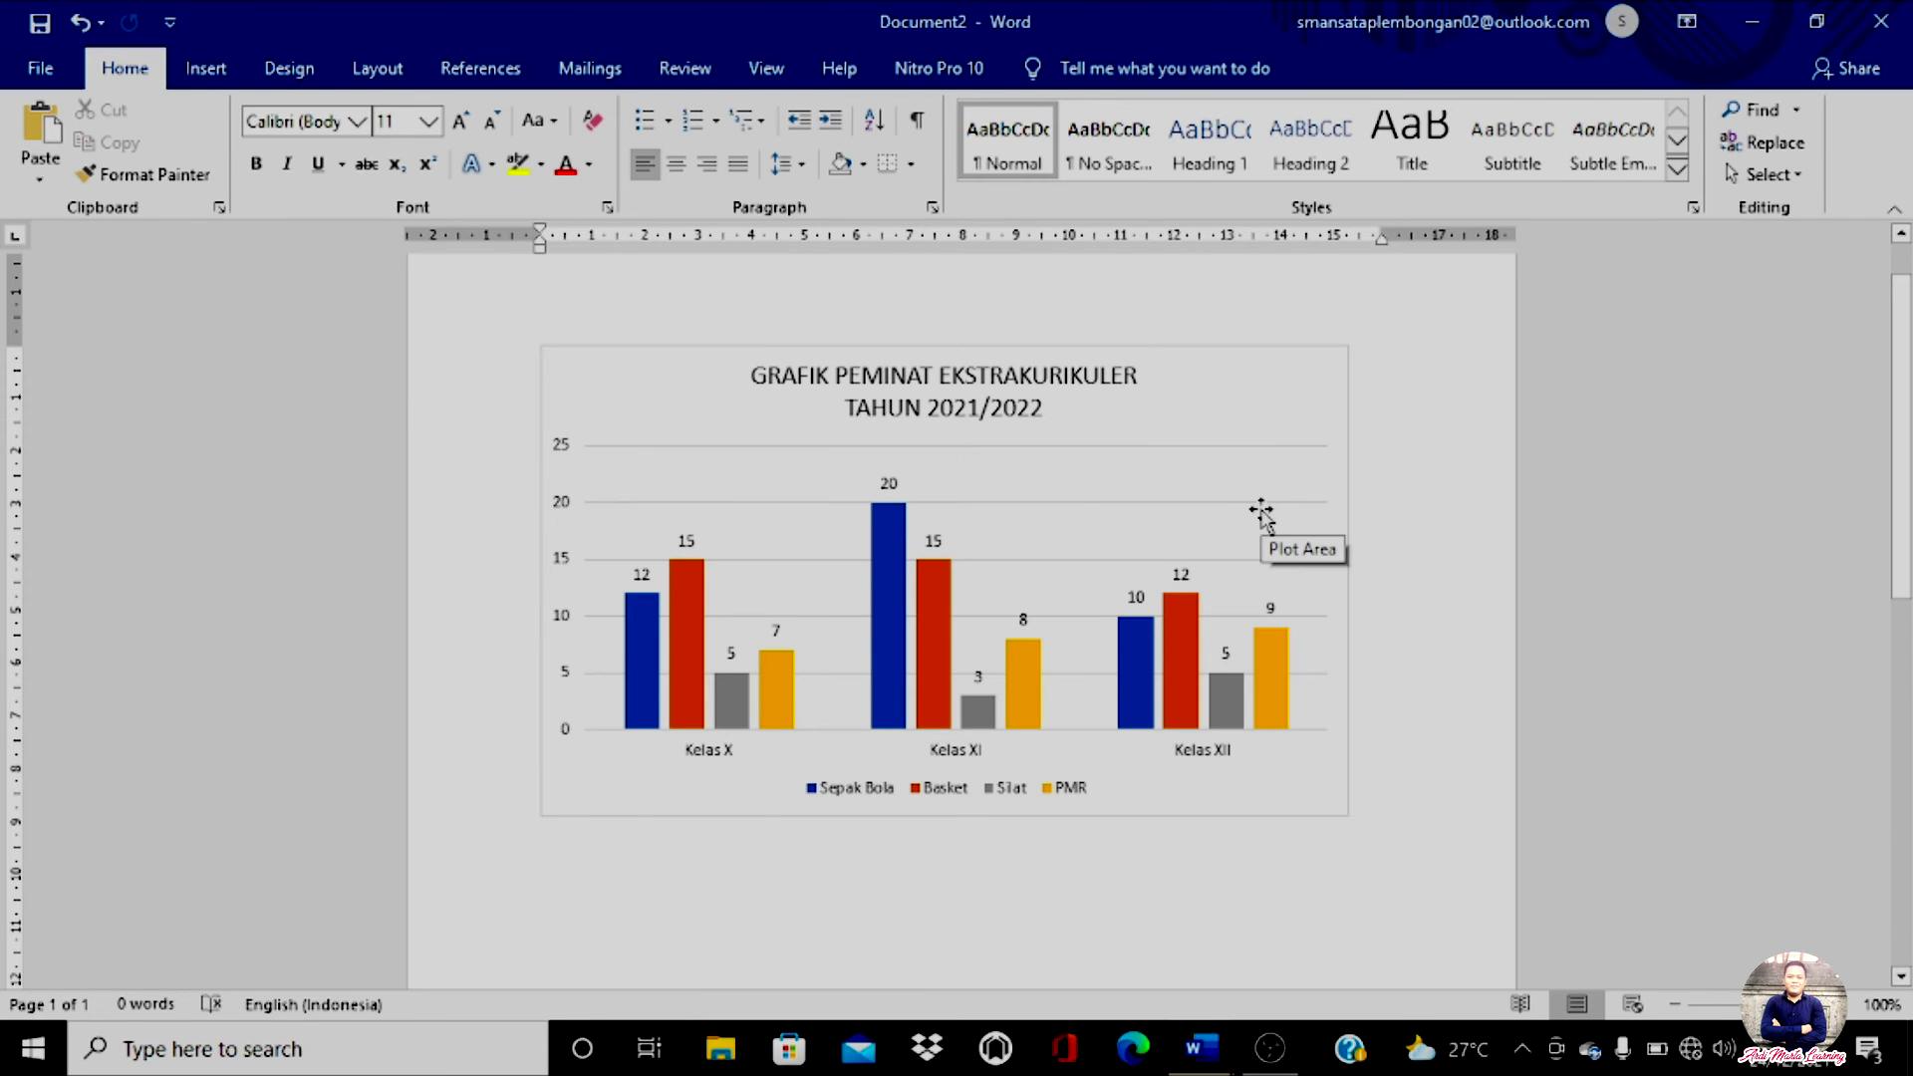
Create a new blank document
{"action": "scroll", "coordinate": [1259, 506], "scroll_direction": "down", "scroll_amount": 3}
{"action": "scroll", "coordinate": [1267, 520], "scroll_direction": "up", "scroll_amount": 3}
{"action": "left_click", "coordinate": [38, 67]}
{"action": "left_click", "coordinate": [85, 199]}
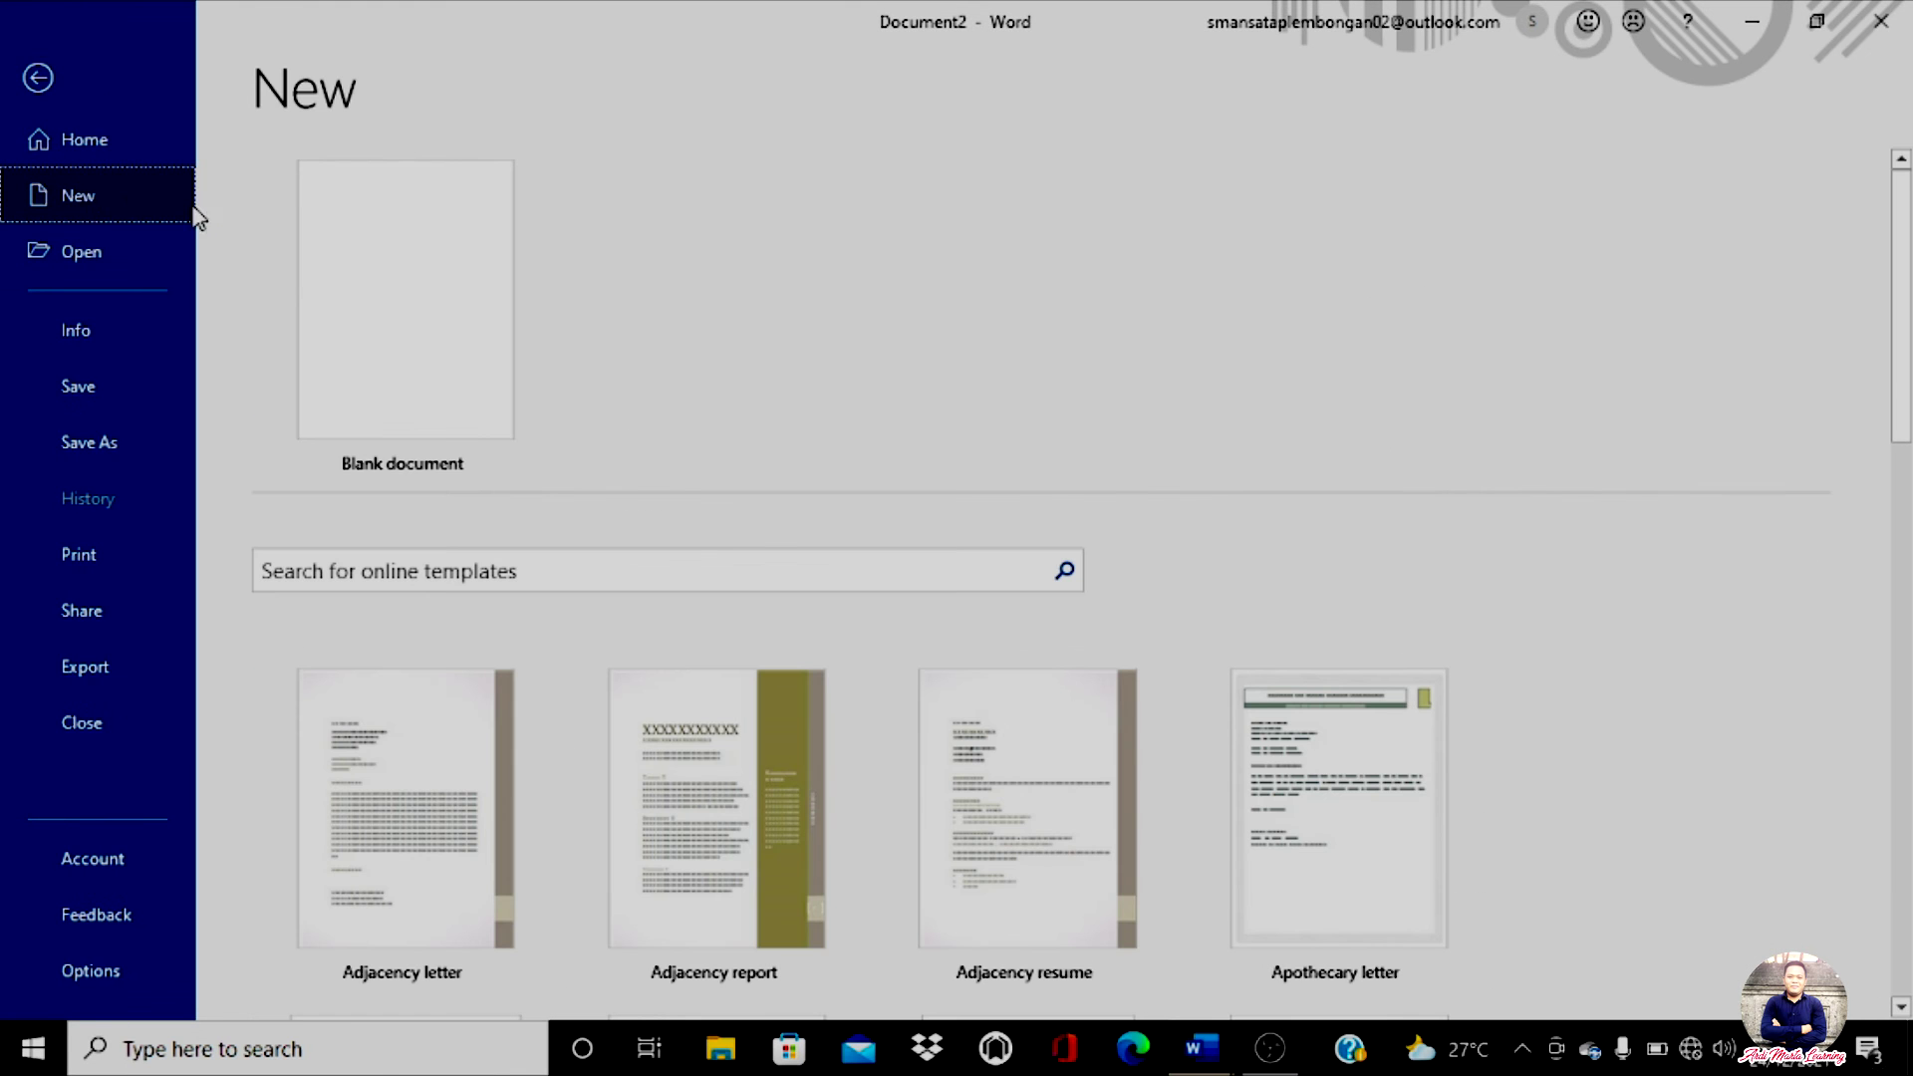
{"action": "left_click", "coordinate": [386, 311]}
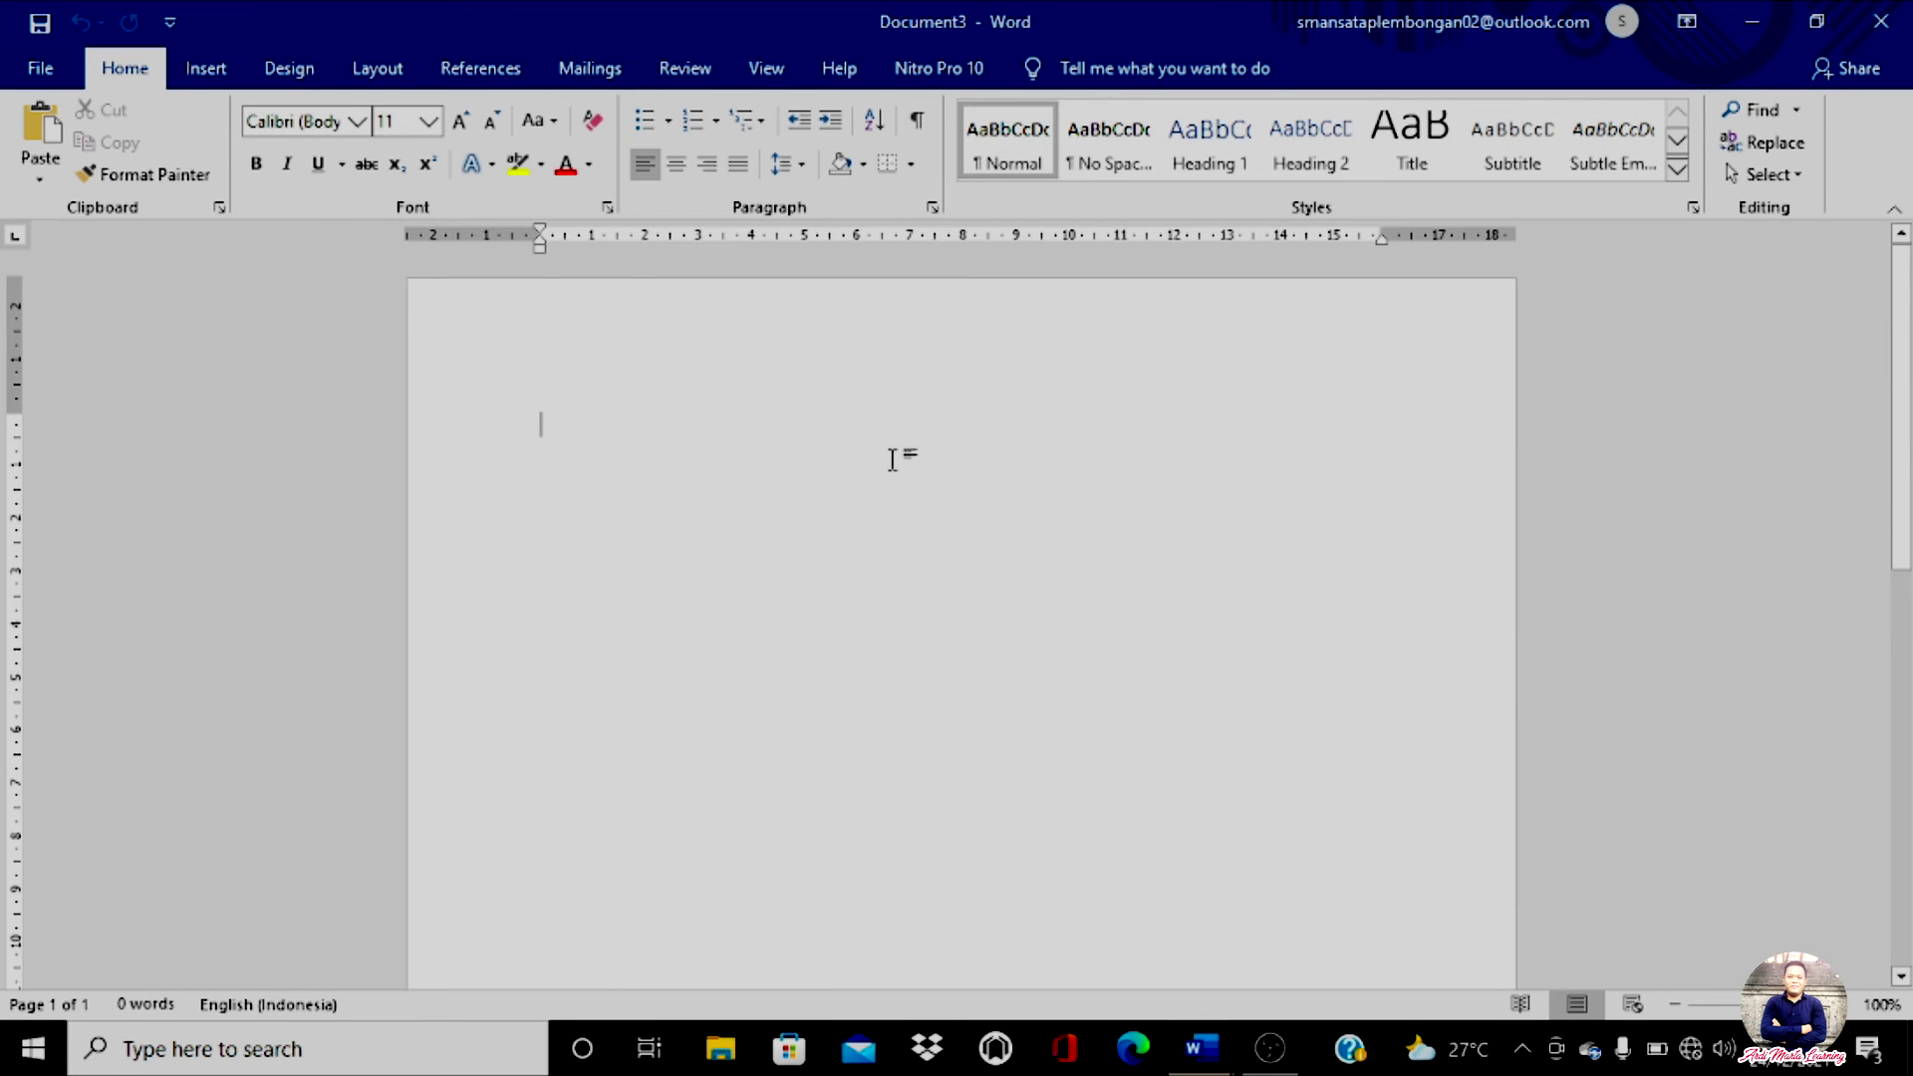
Insert a standard two-dimensional pie chart into the blank document
{"action": "left_click", "coordinate": [208, 80]}
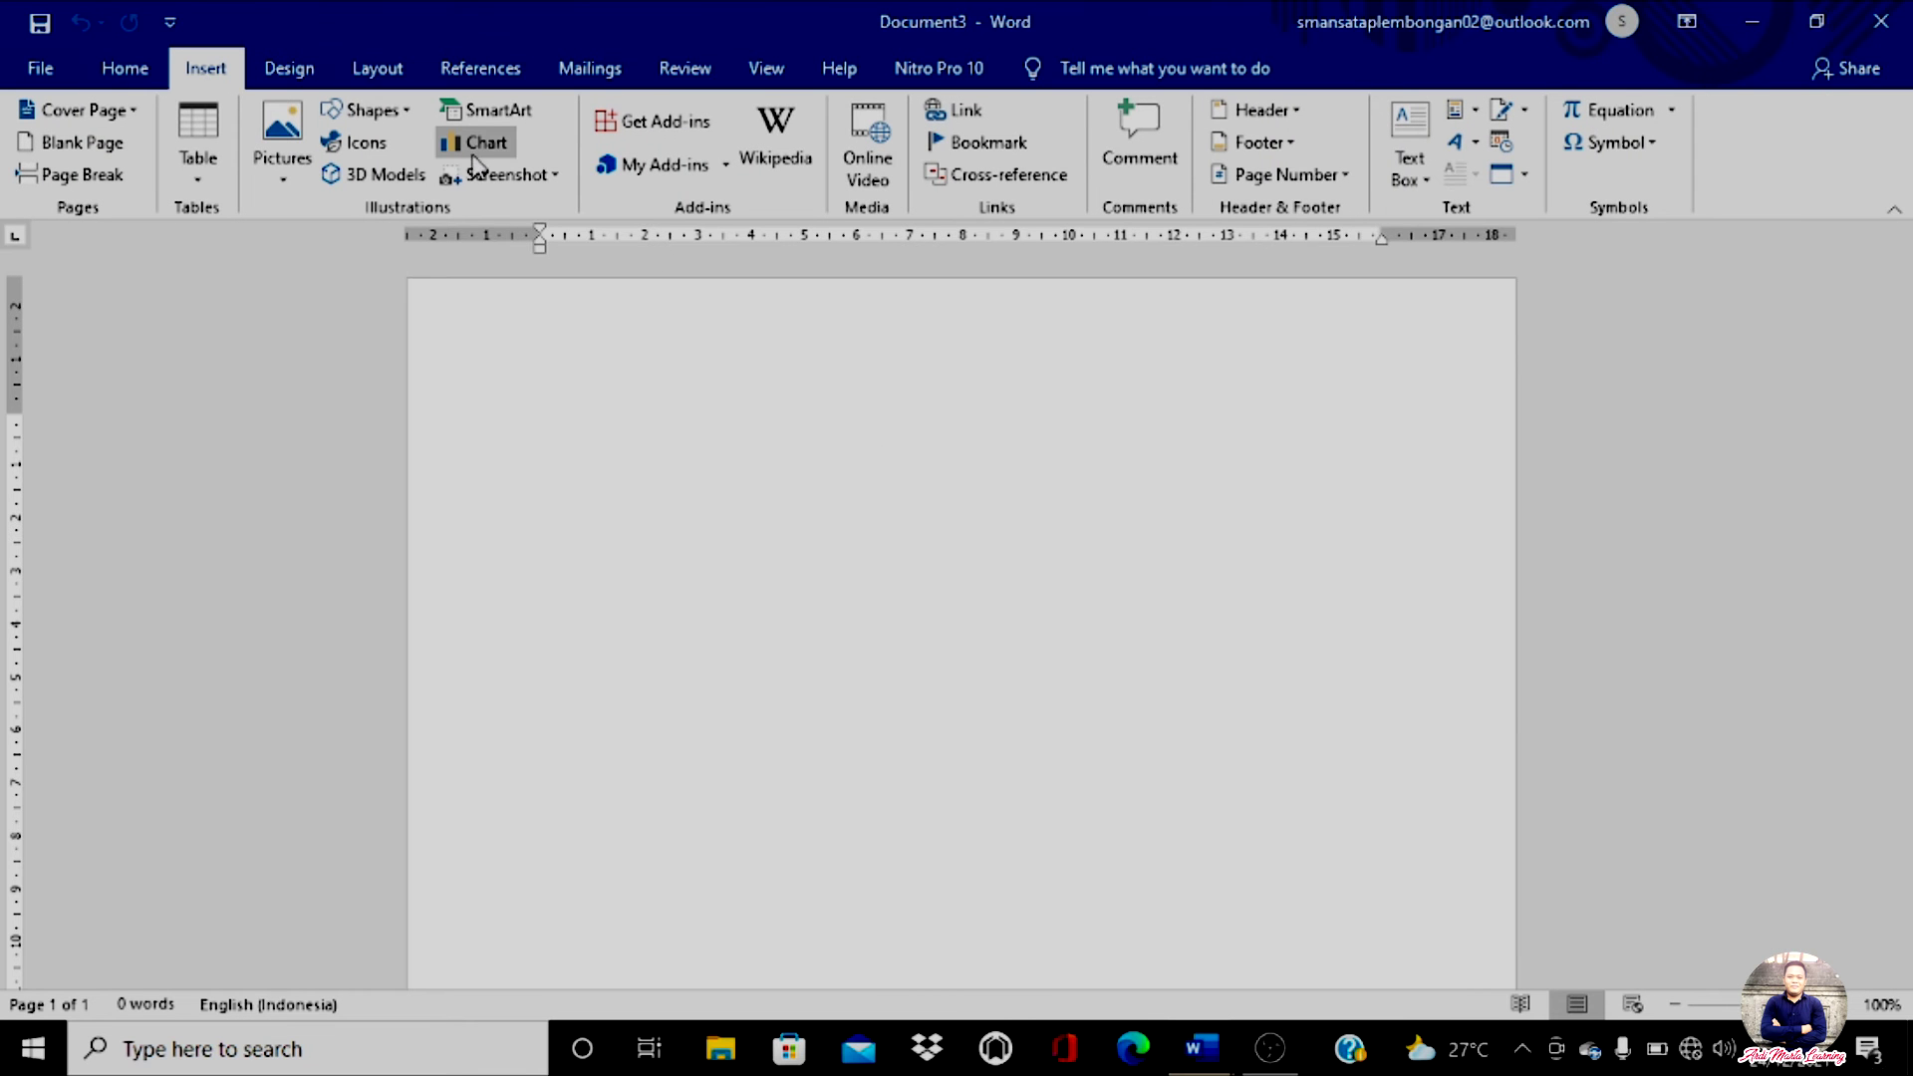
{"action": "left_click", "coordinate": [480, 149]}
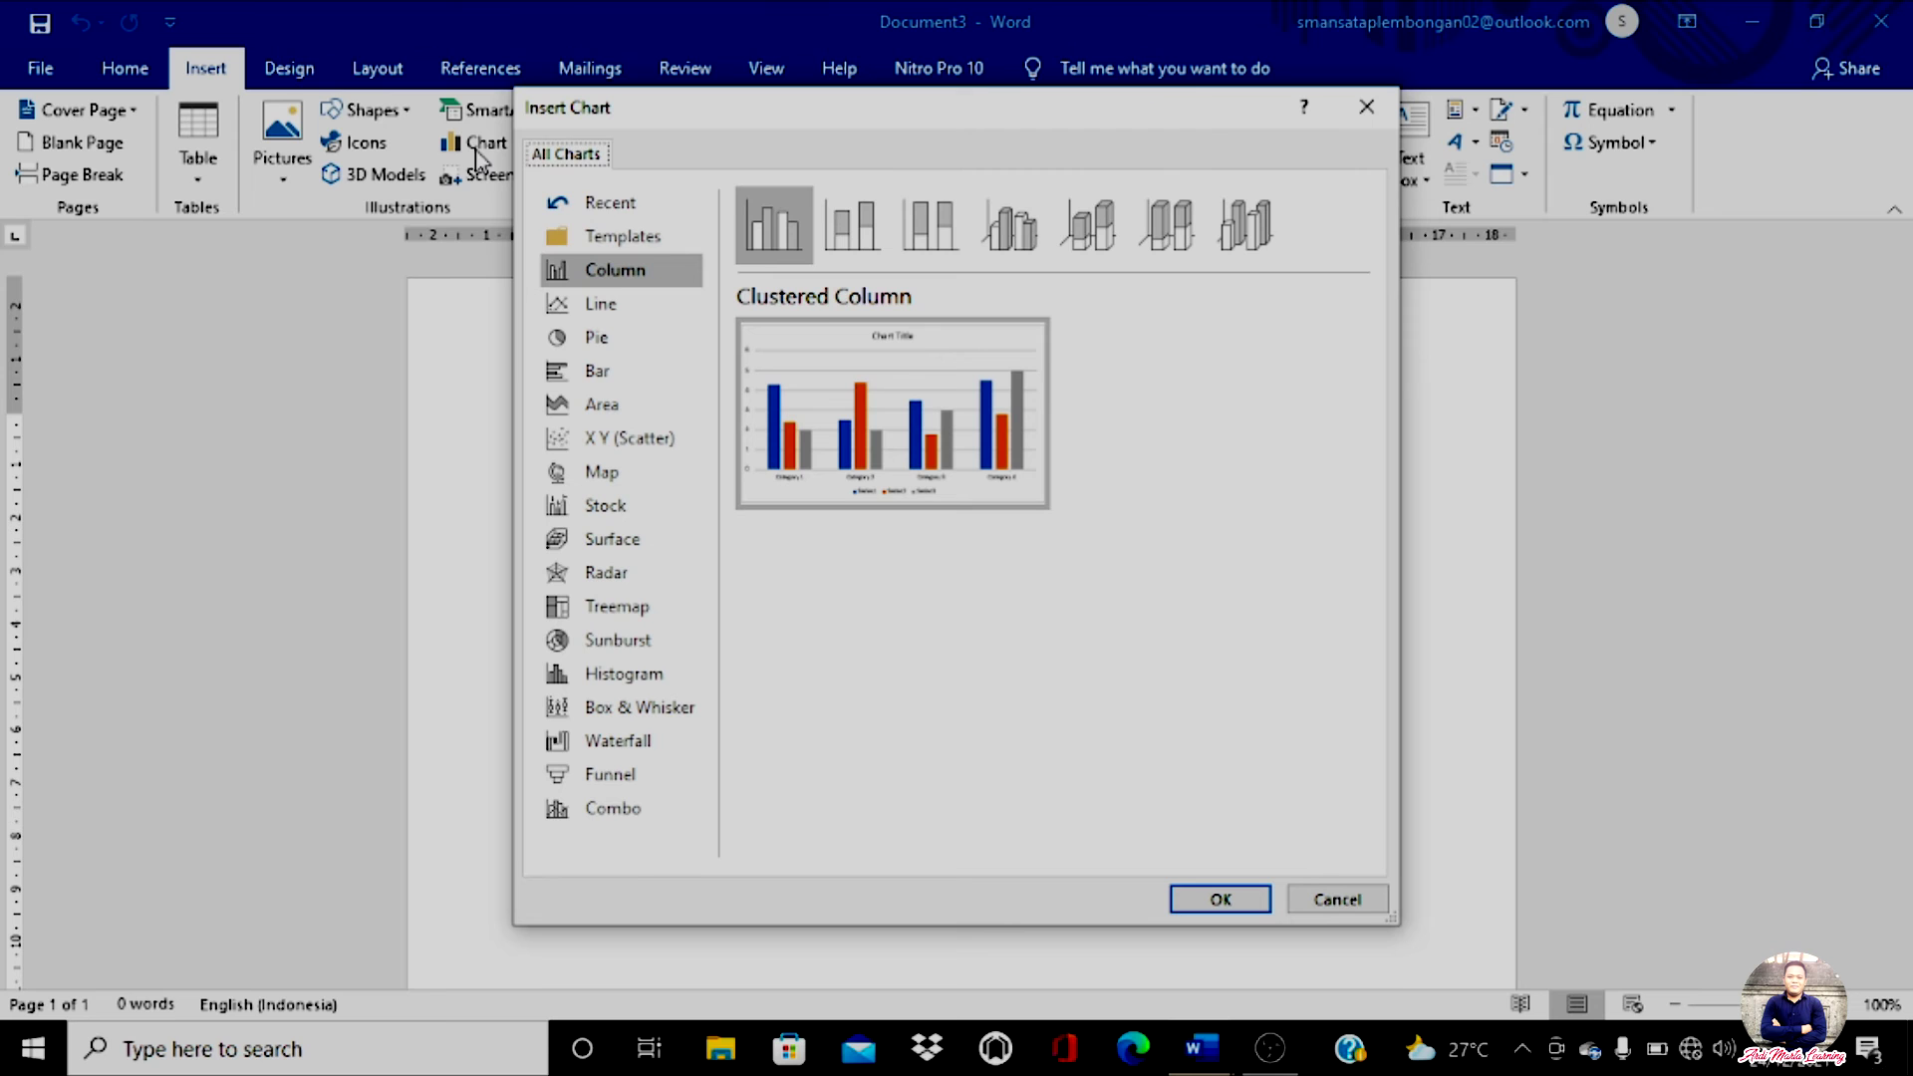
{"action": "left_click", "coordinate": [582, 344]}
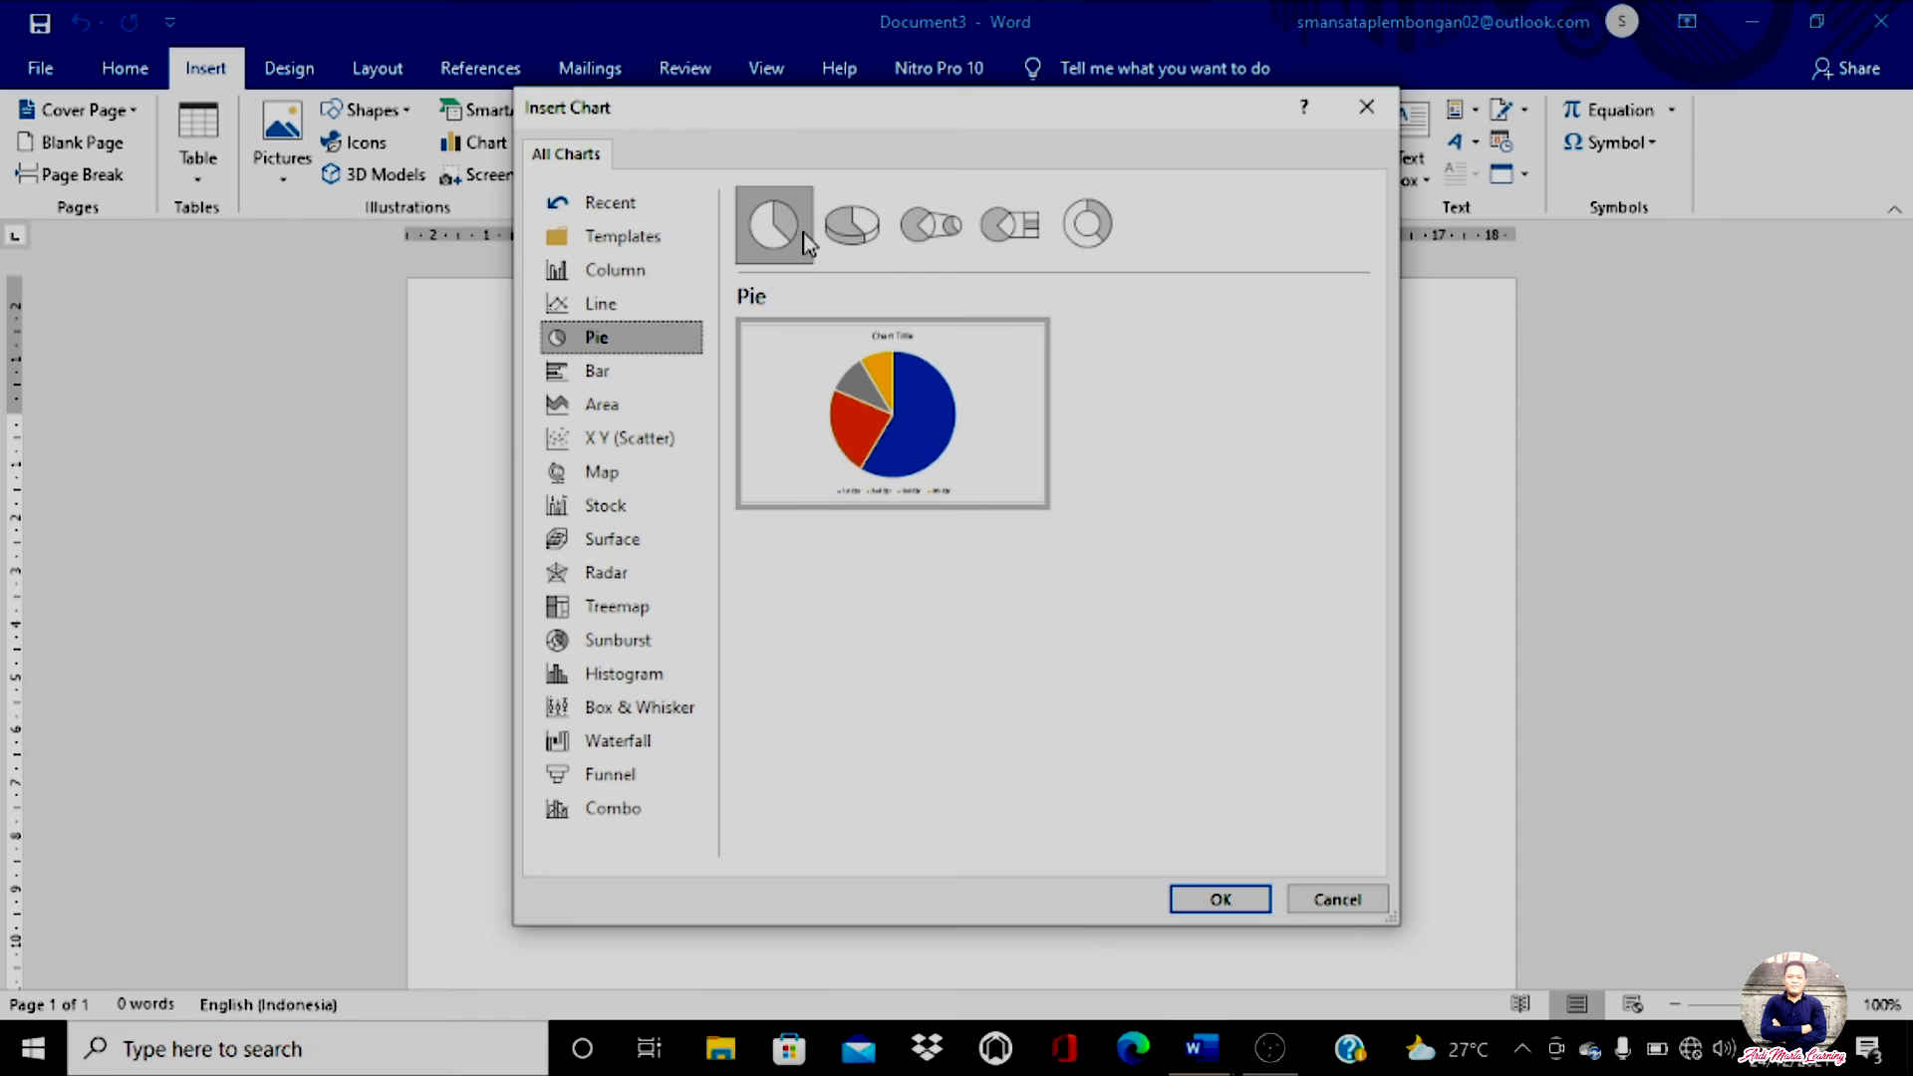
{"action": "left_click", "coordinate": [855, 234]}
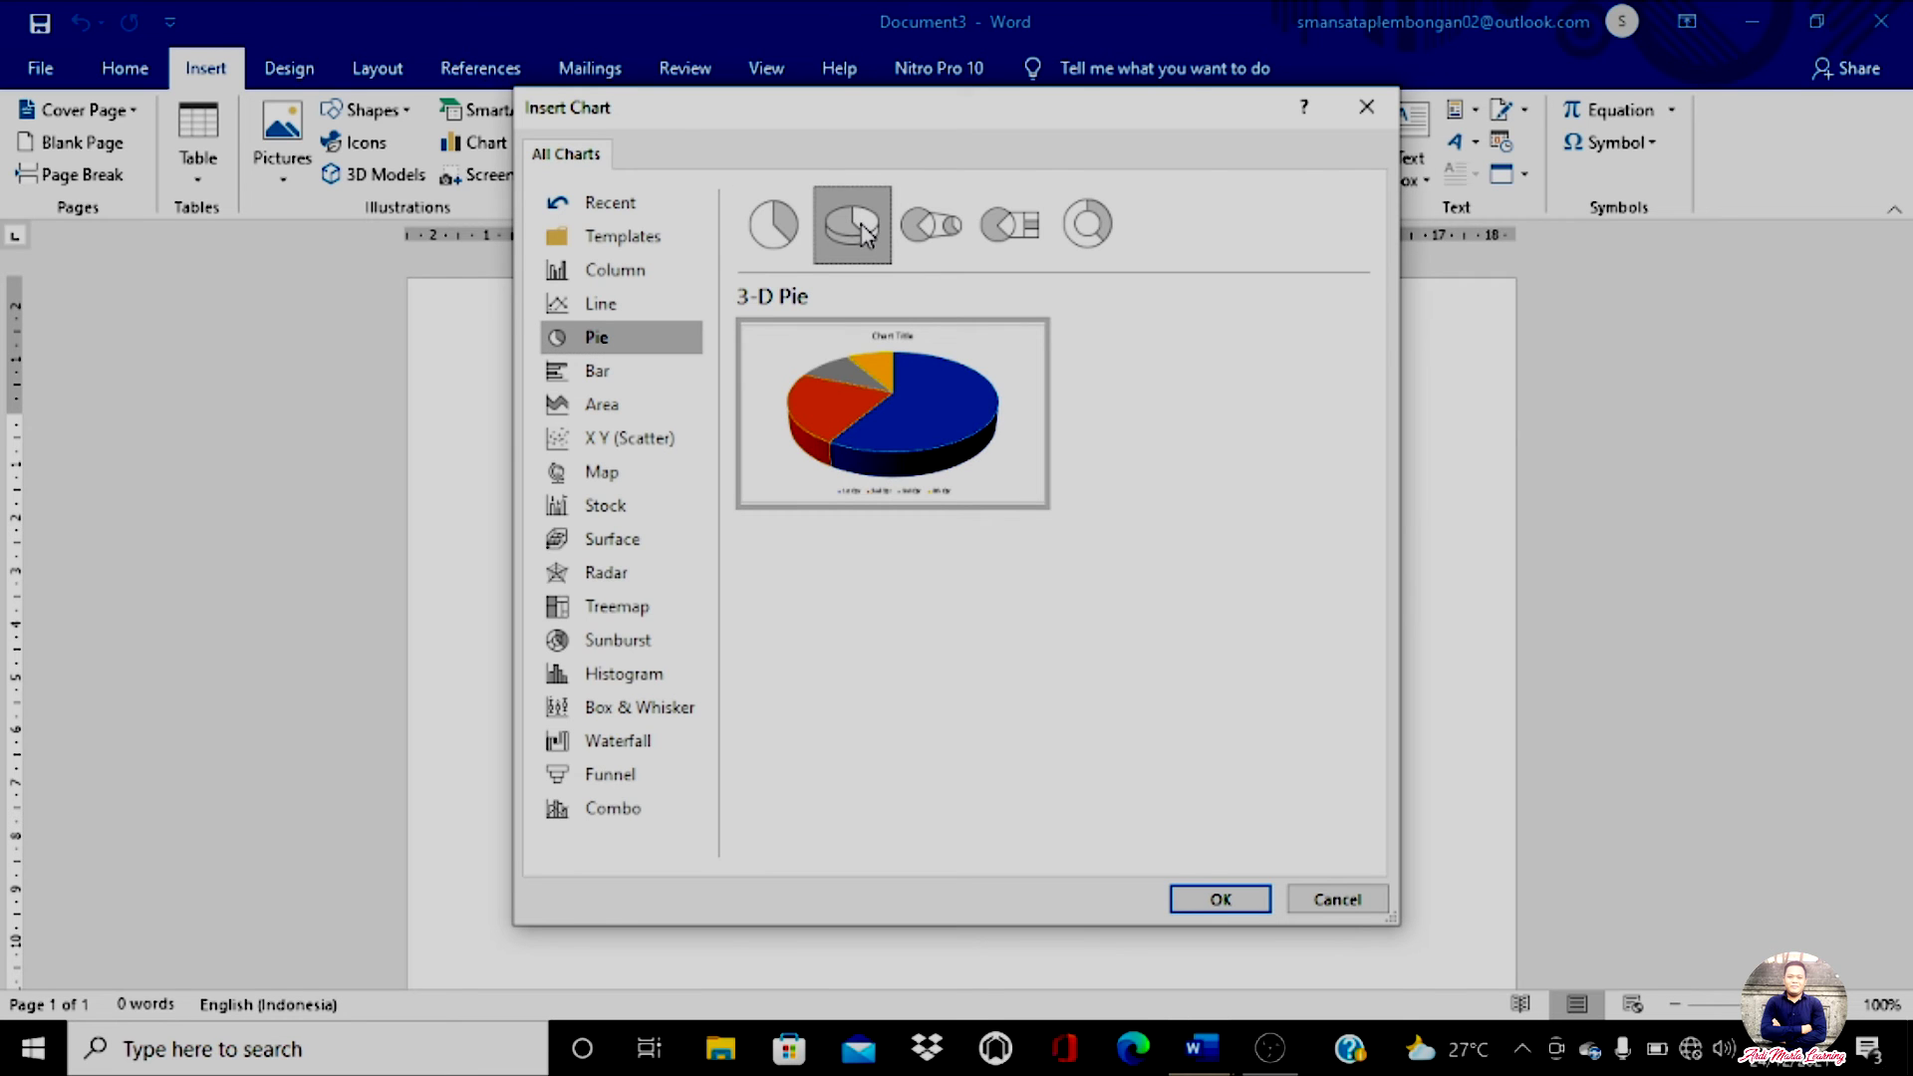
{"action": "left_click", "coordinate": [780, 222]}
{"action": "mouse_move", "coordinate": [901, 344]}
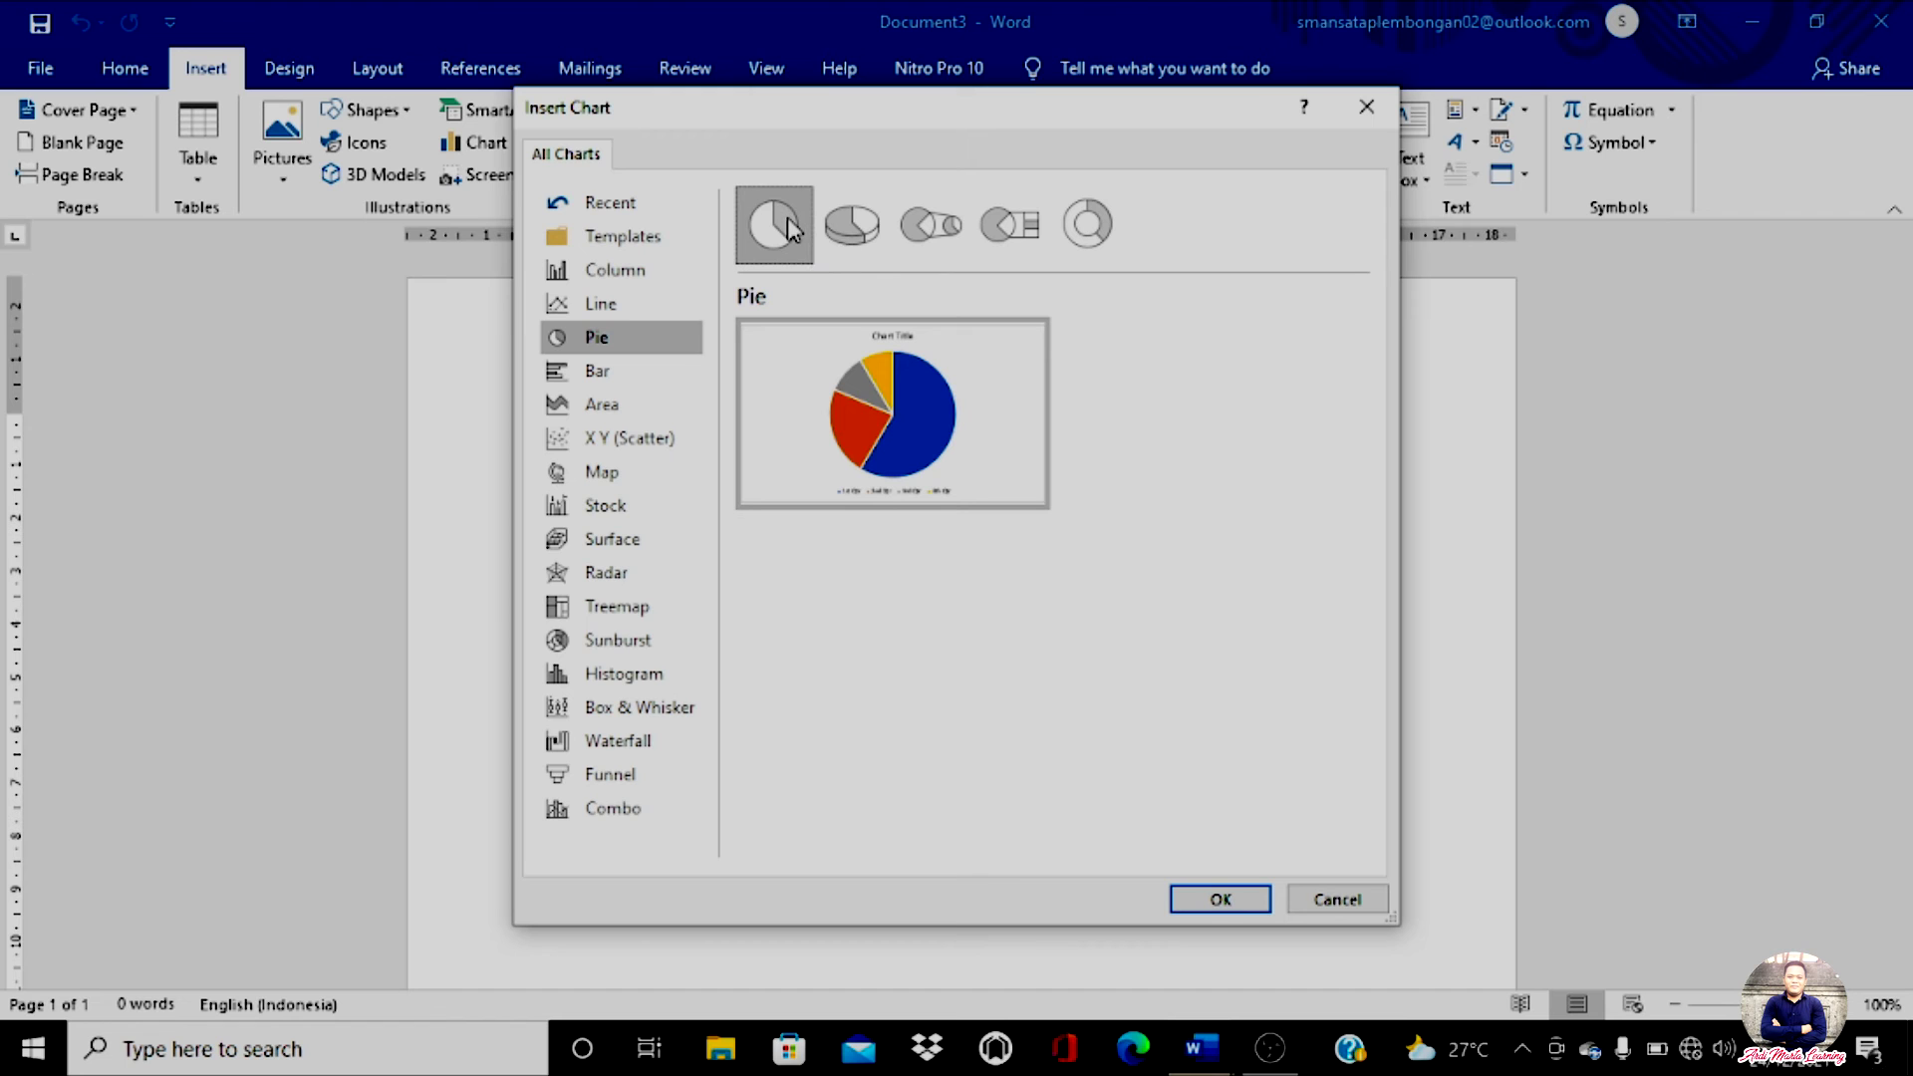
{"action": "left_click", "coordinate": [1236, 901]}
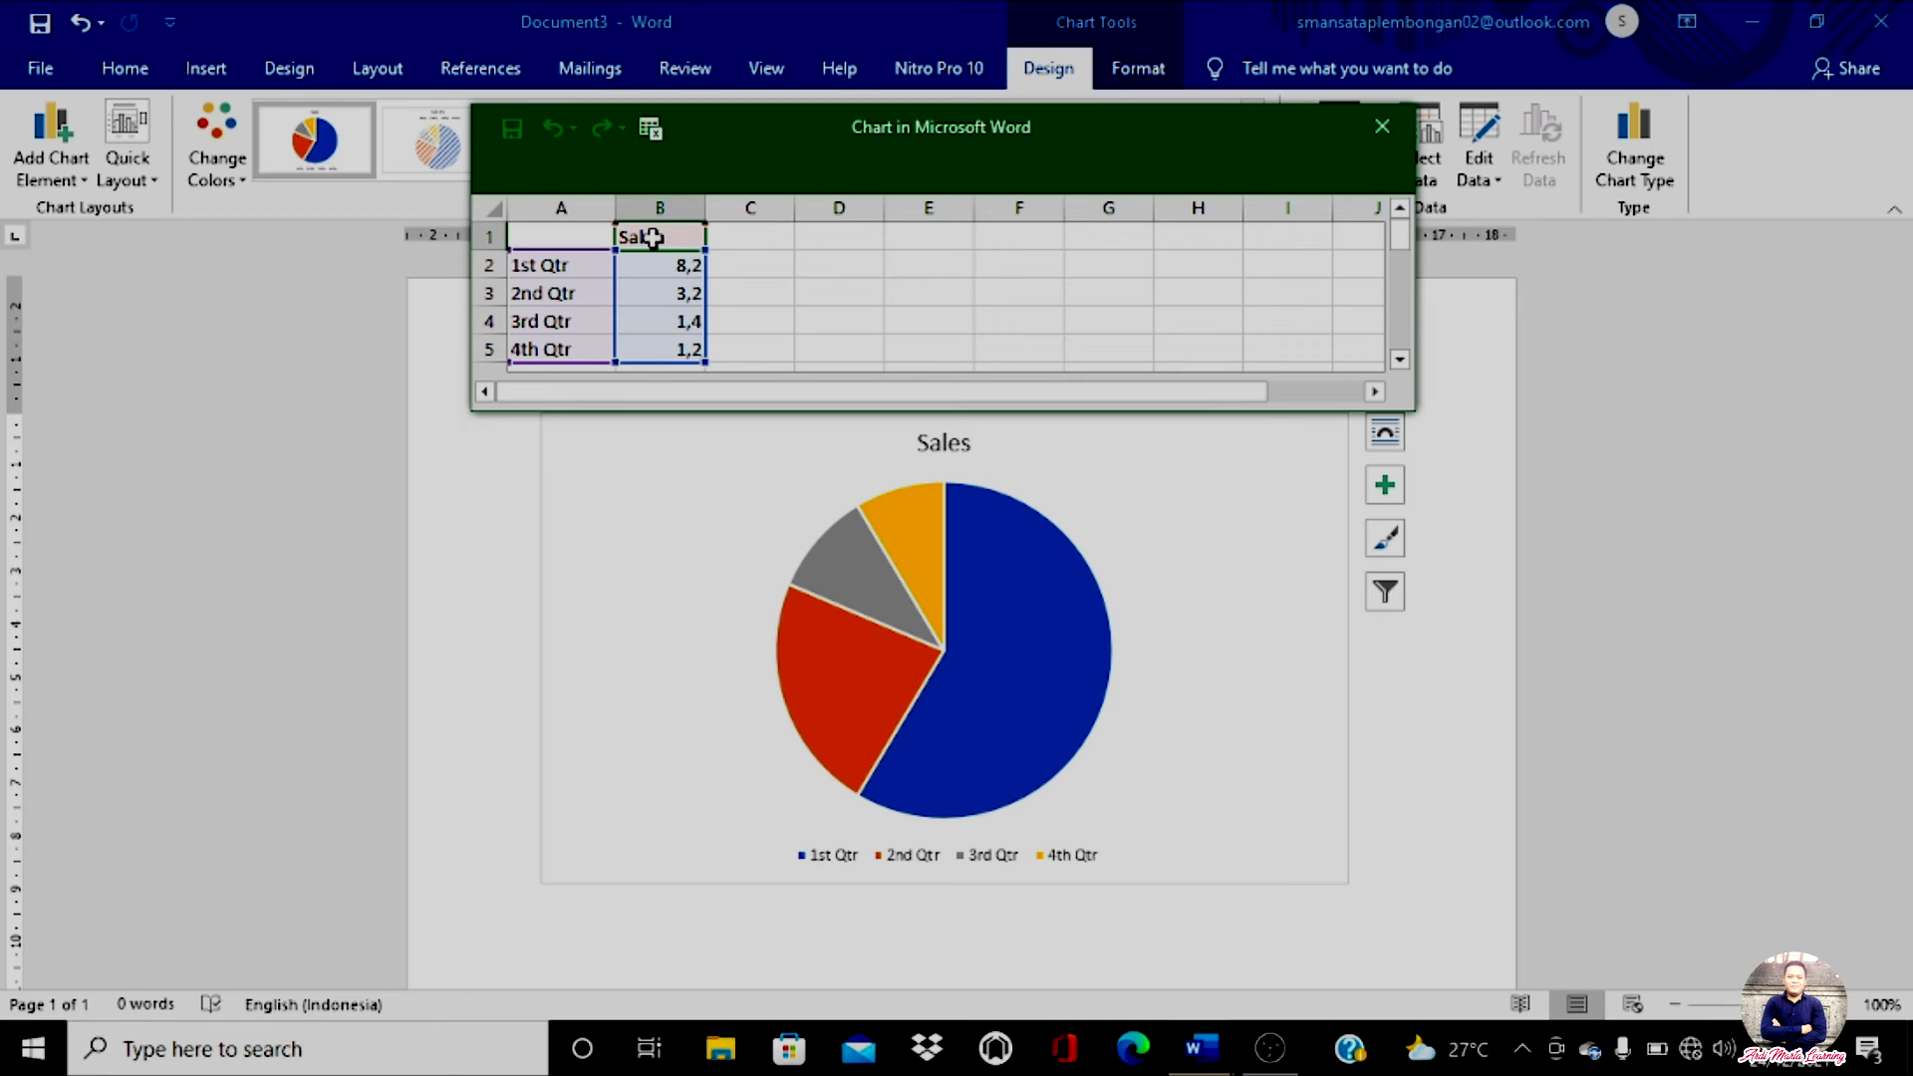
Replace the four quarter labels in cells A2 to A5 of the chart data with Basket, Sepak Bola, Silat and PMR
{"action": "left_click", "coordinate": [566, 264]}
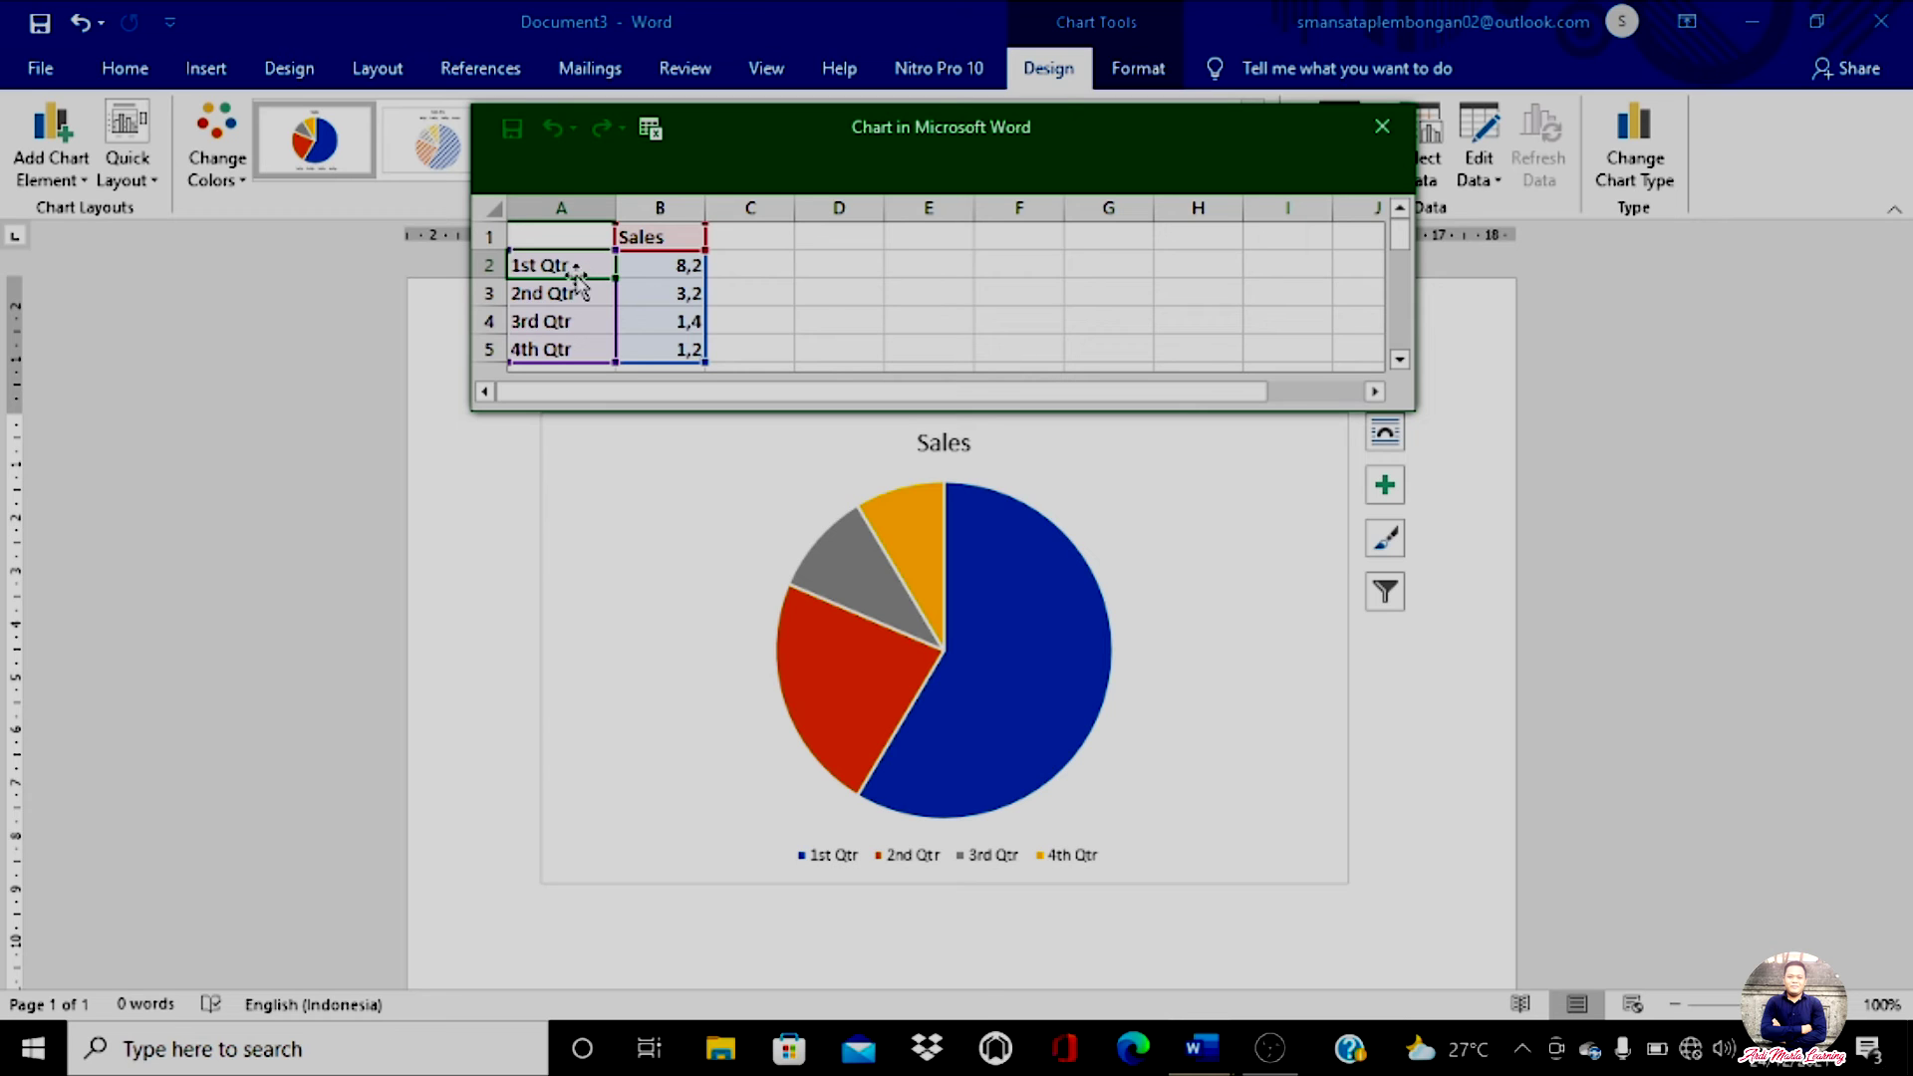
{"action": "type", "text": "Basket"}
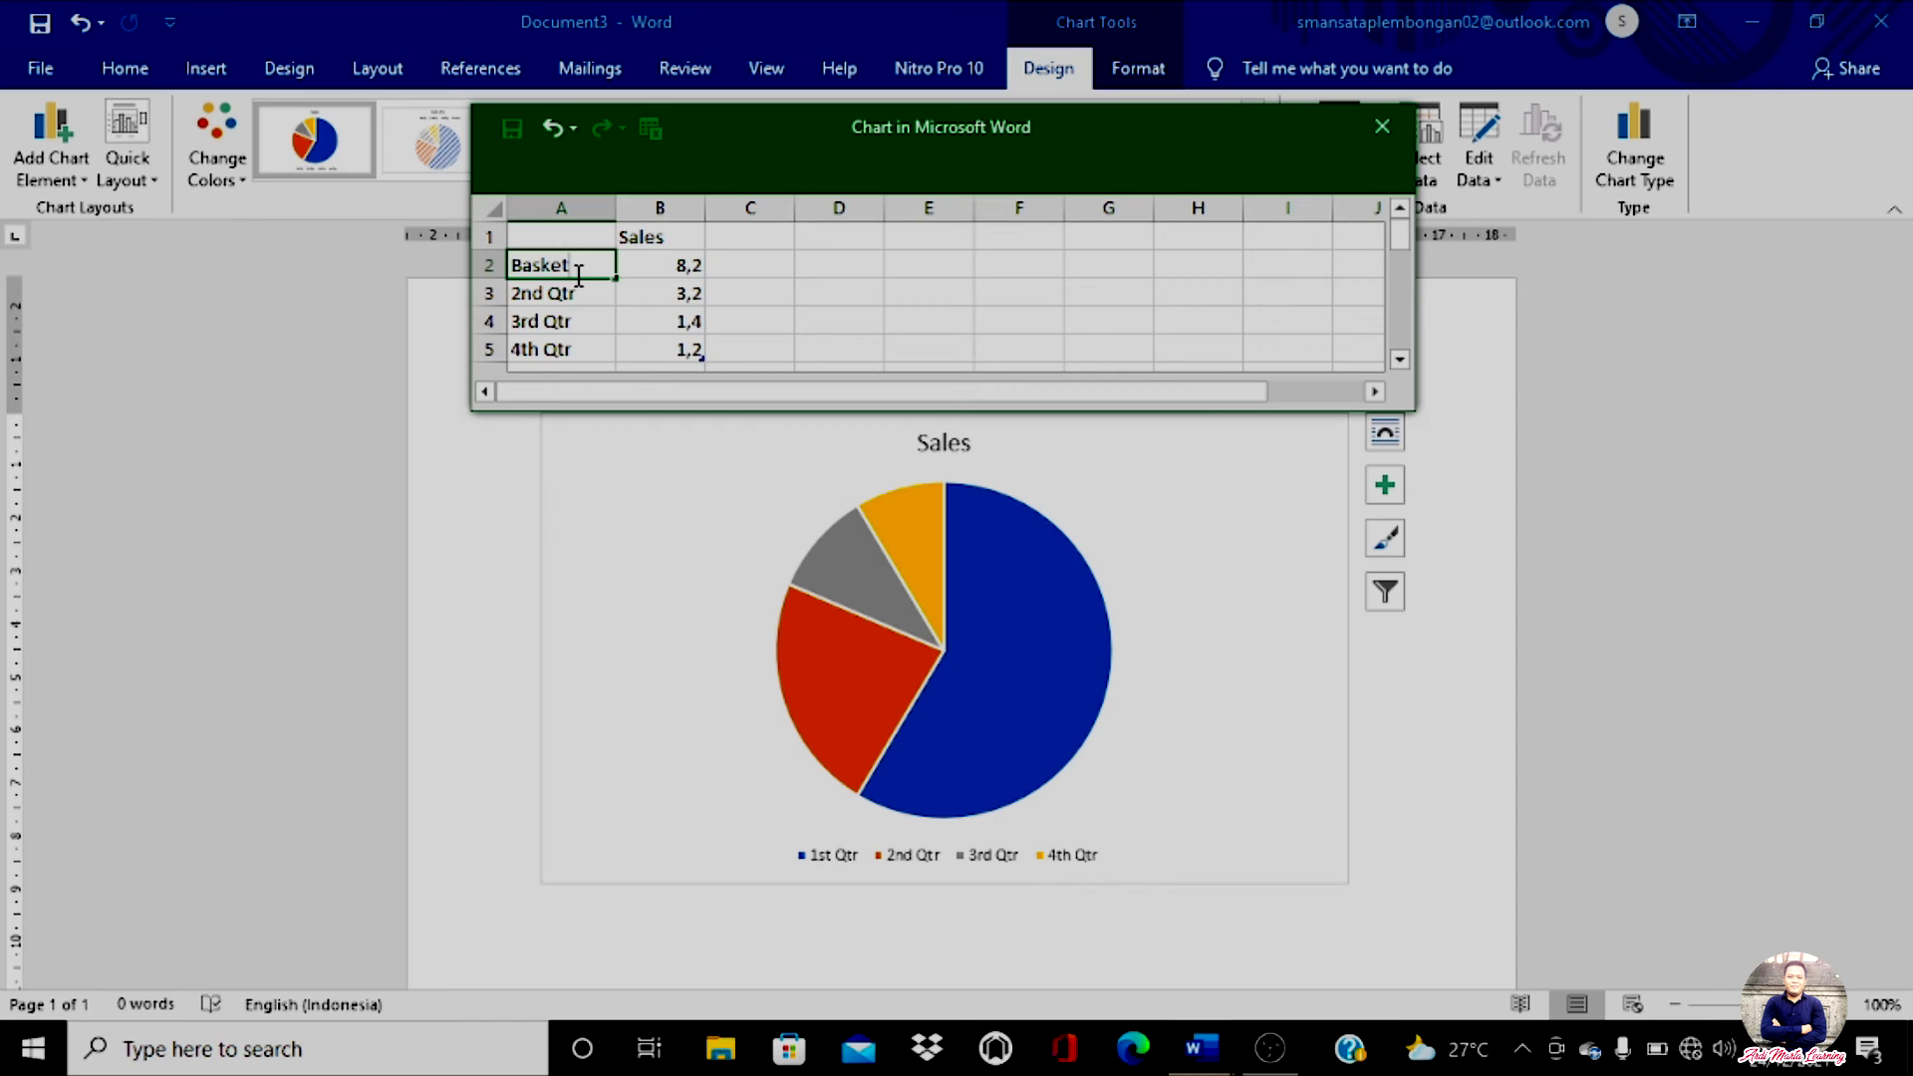
{"action": "key", "text": "Return"}
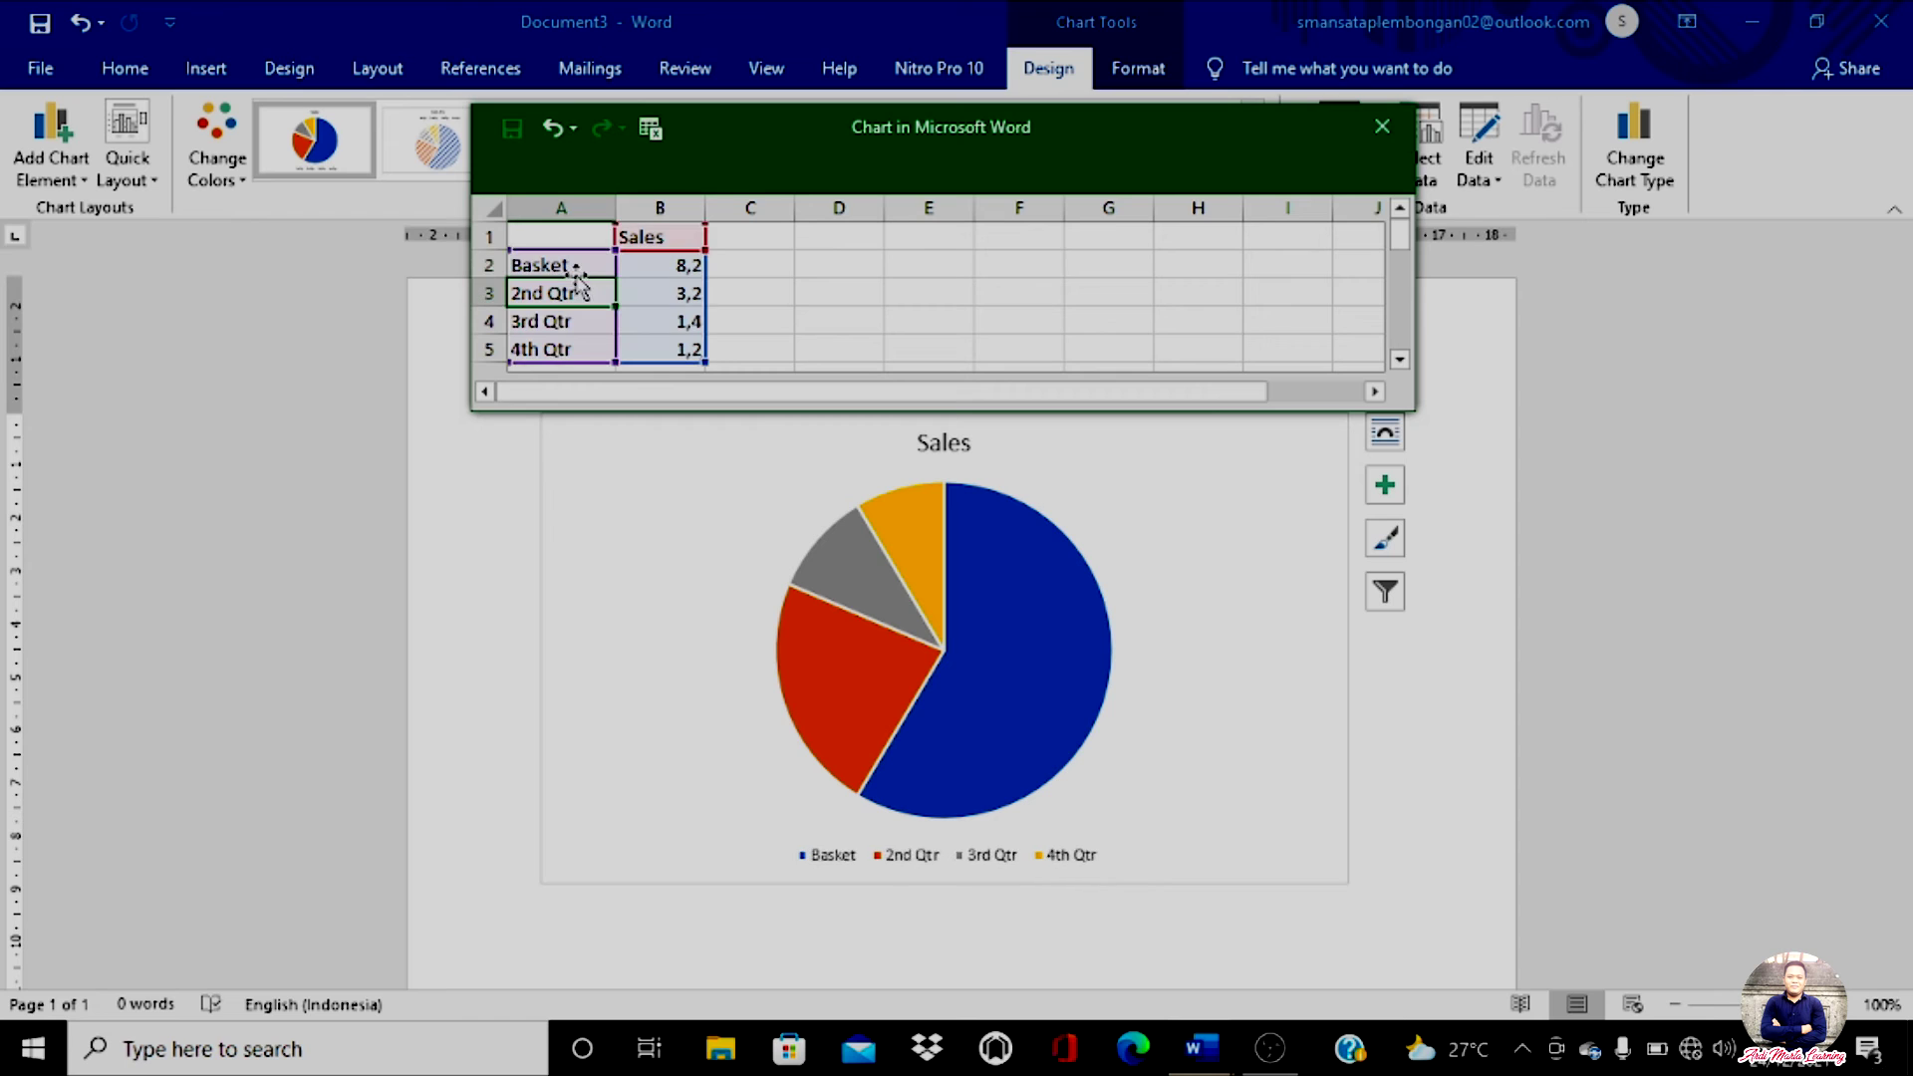
{"action": "type", "text": "Sepak B"}
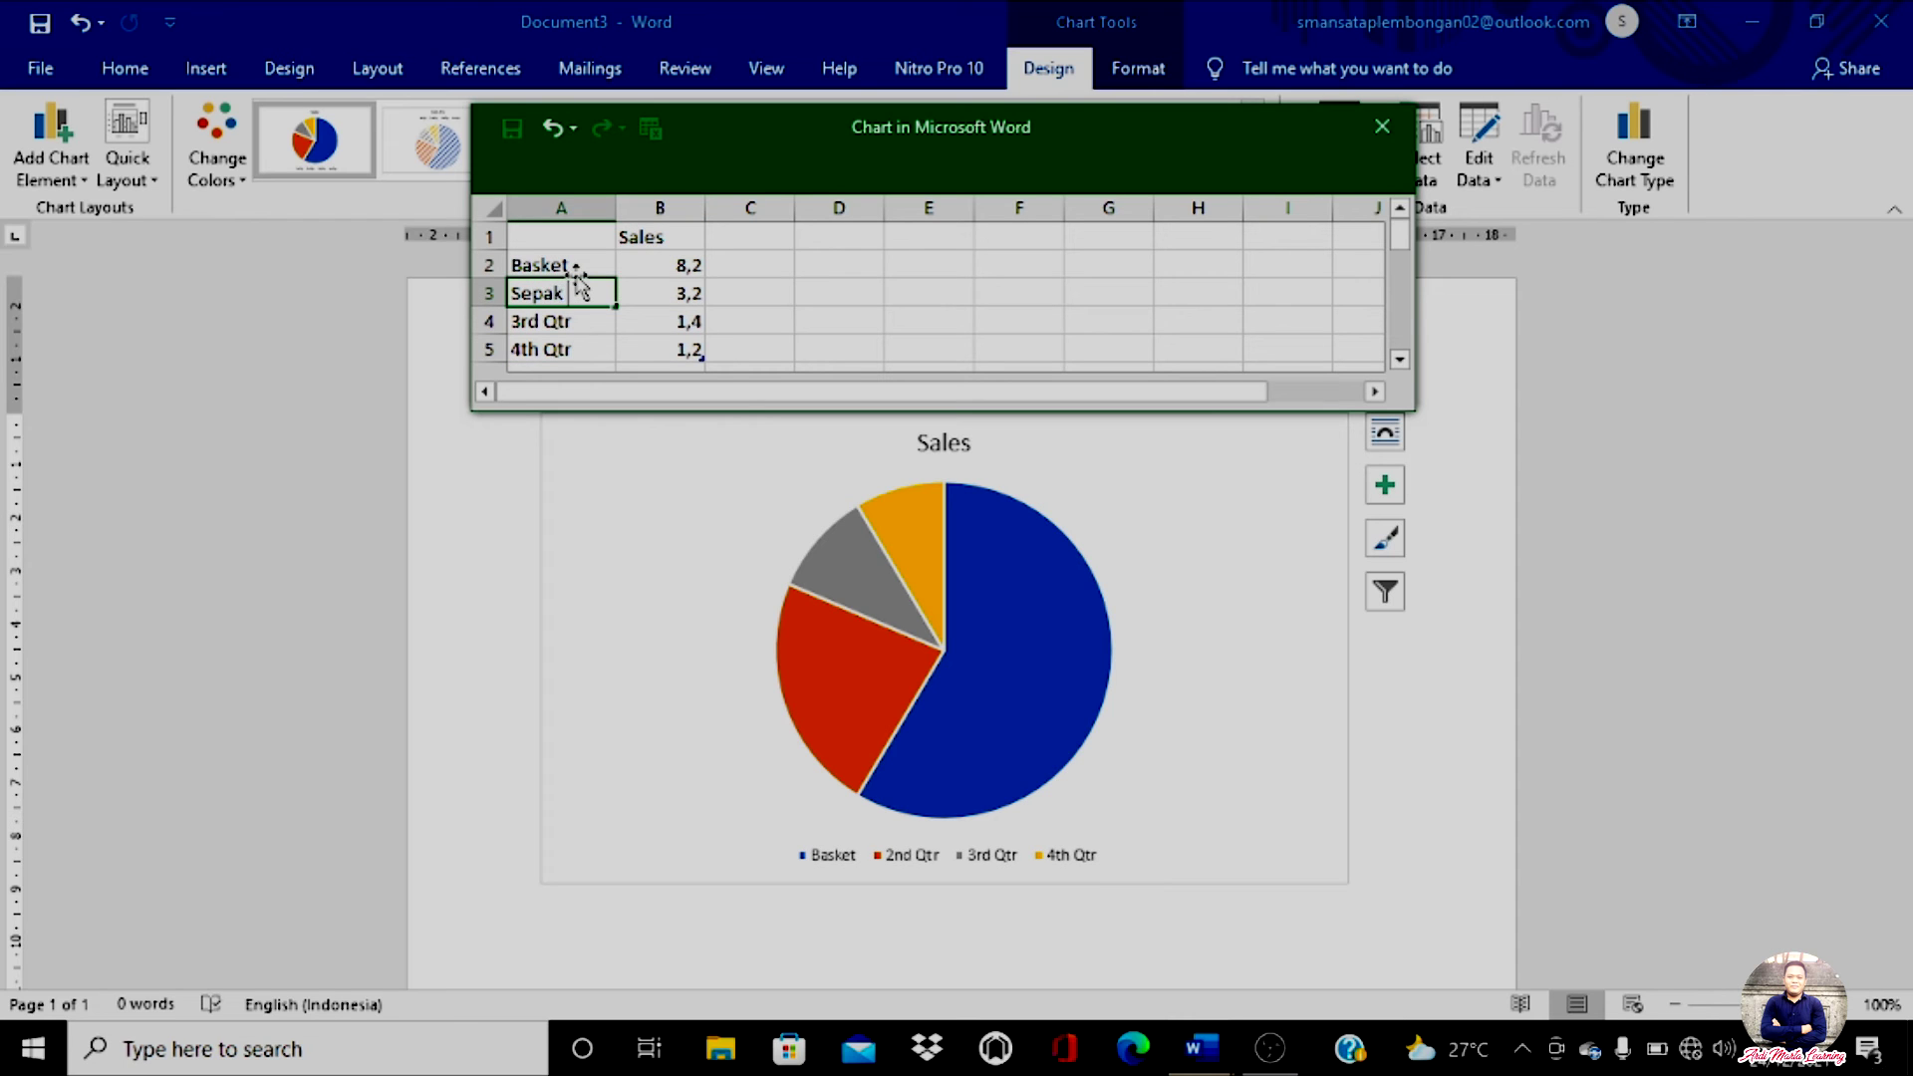
{"action": "type", "text": "ola"}
{"action": "key", "text": "Return"}
{"action": "type", "text": "Silat"}
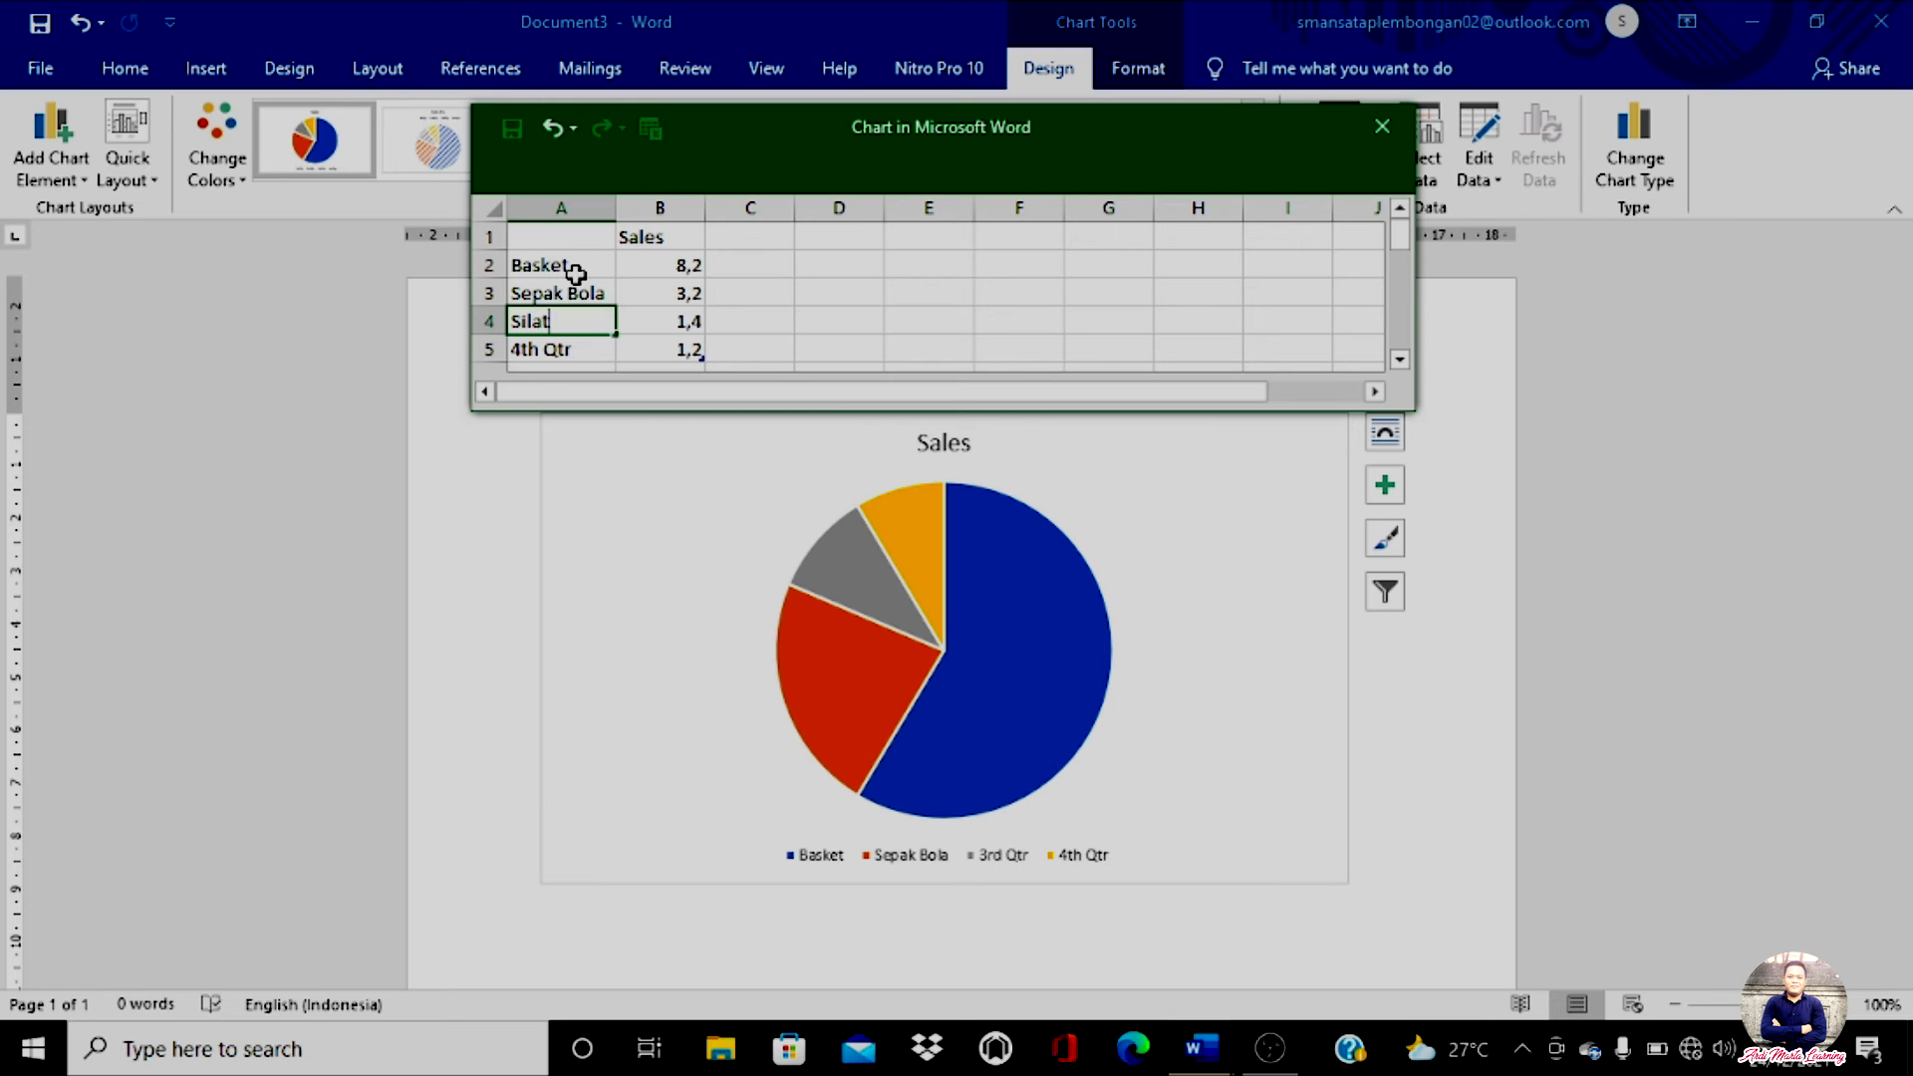
{"action": "key", "text": "Return"}
{"action": "type", "text": "PMR"}
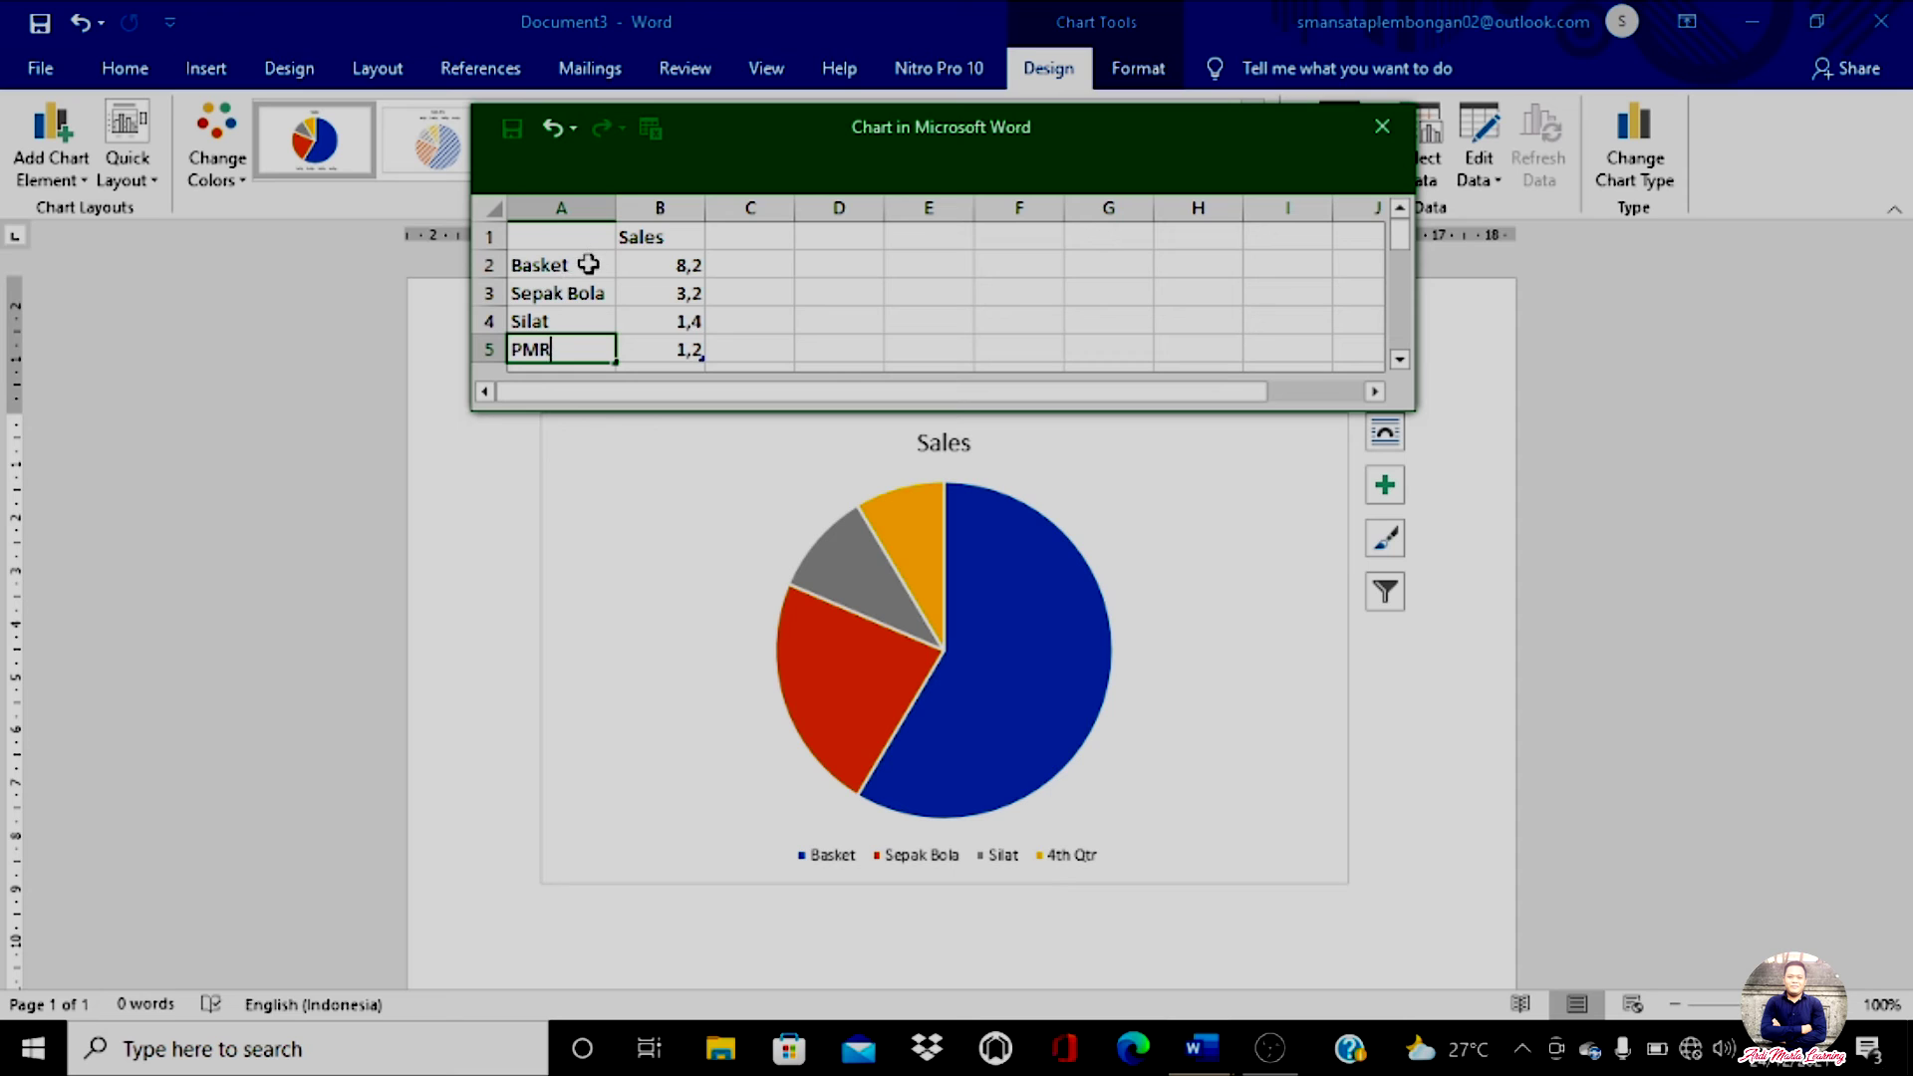
Rename the Sales series heading in cell B1 to Peminat
{"action": "left_click", "coordinate": [674, 232]}
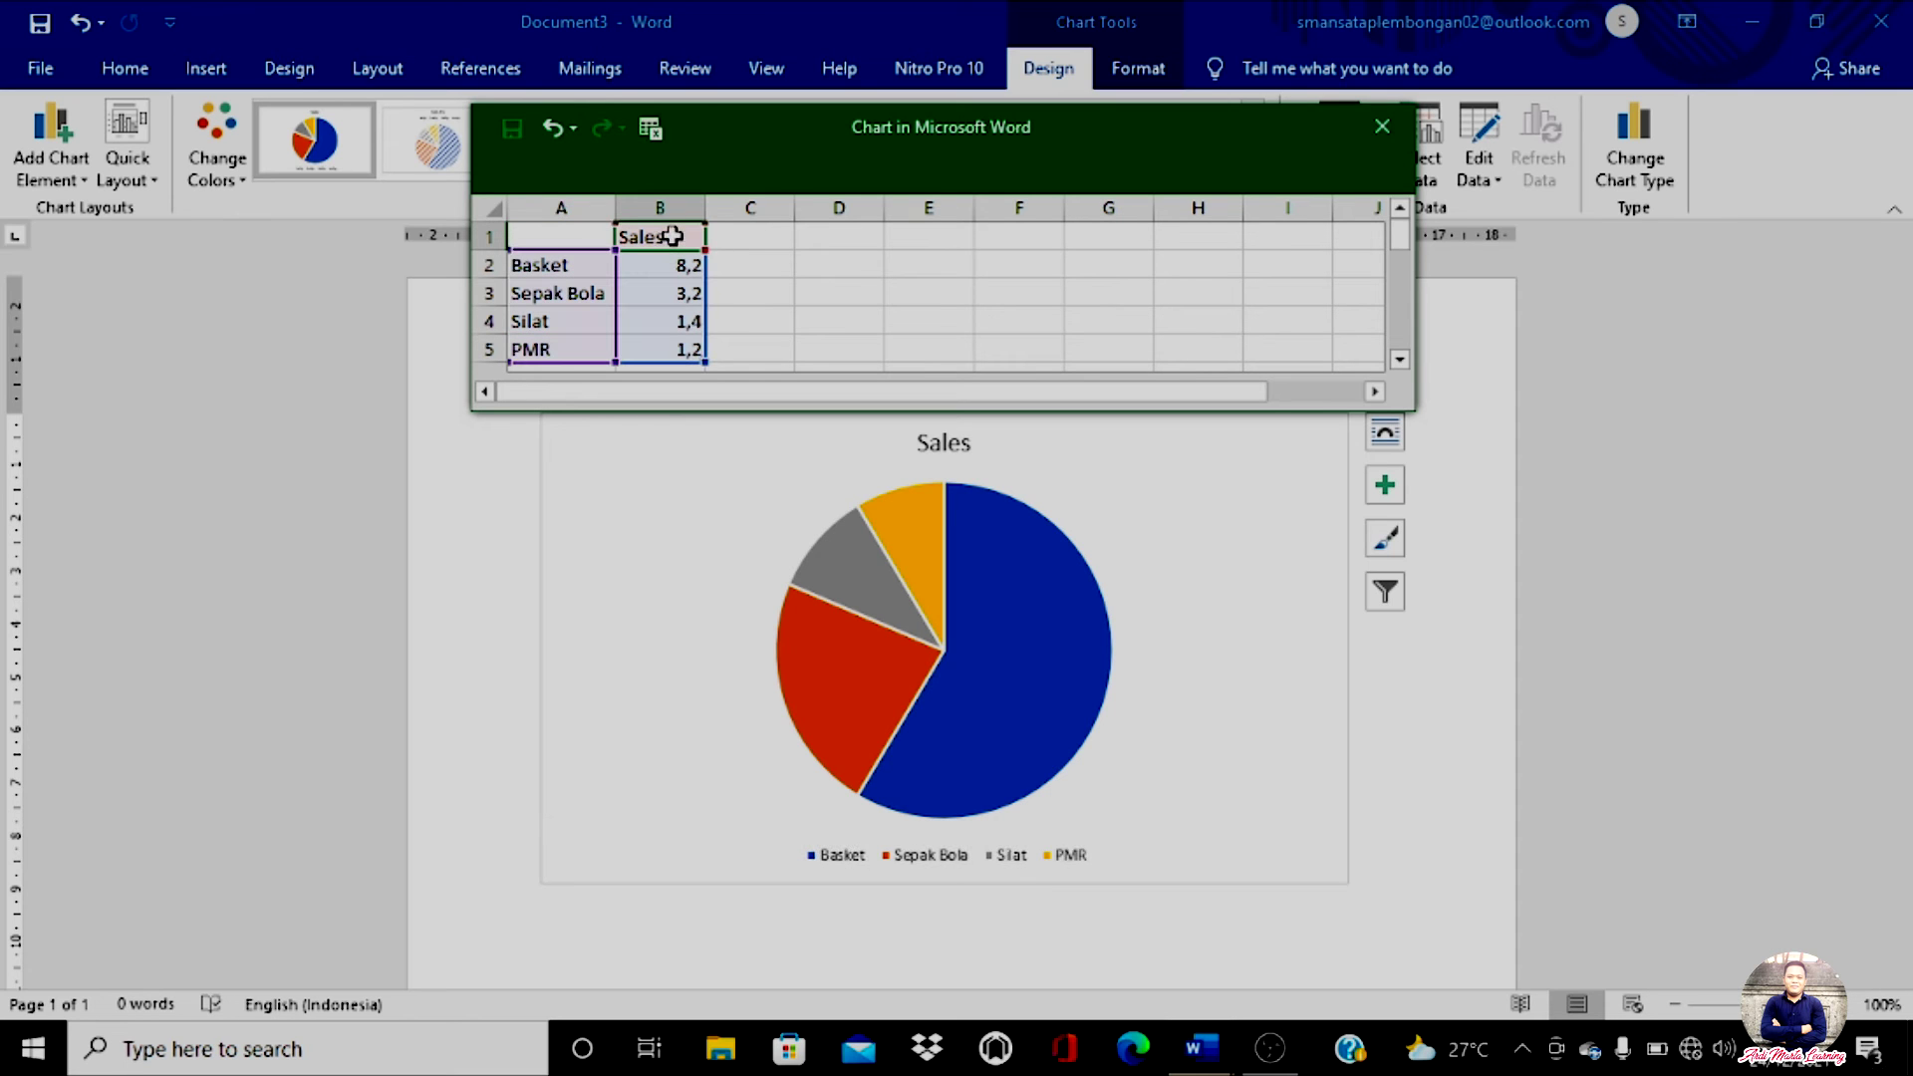
{"action": "type", "text": "Pem"}
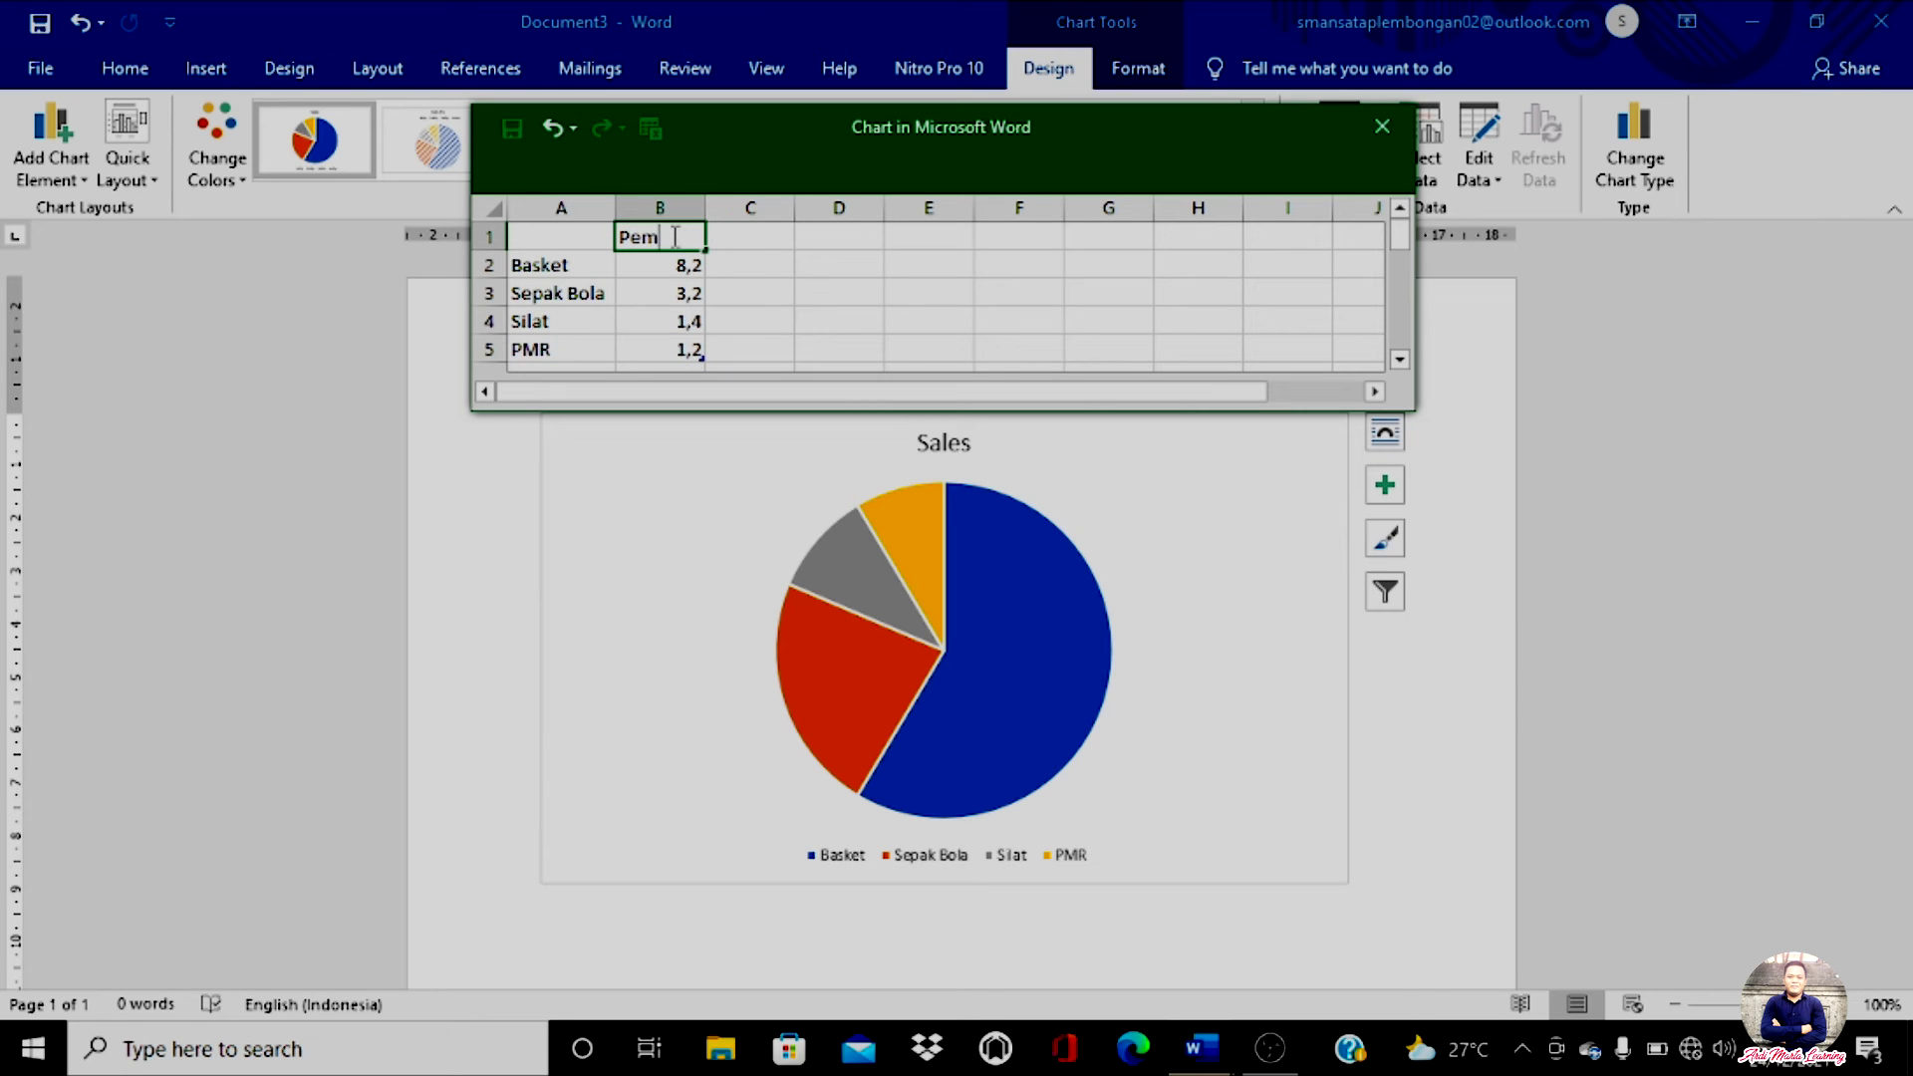
{"action": "type", "text": "inat"}
Set the Peminat values to 30 for Basket and 25 for Sepak Bola
{"action": "left_click", "coordinate": [668, 274]}
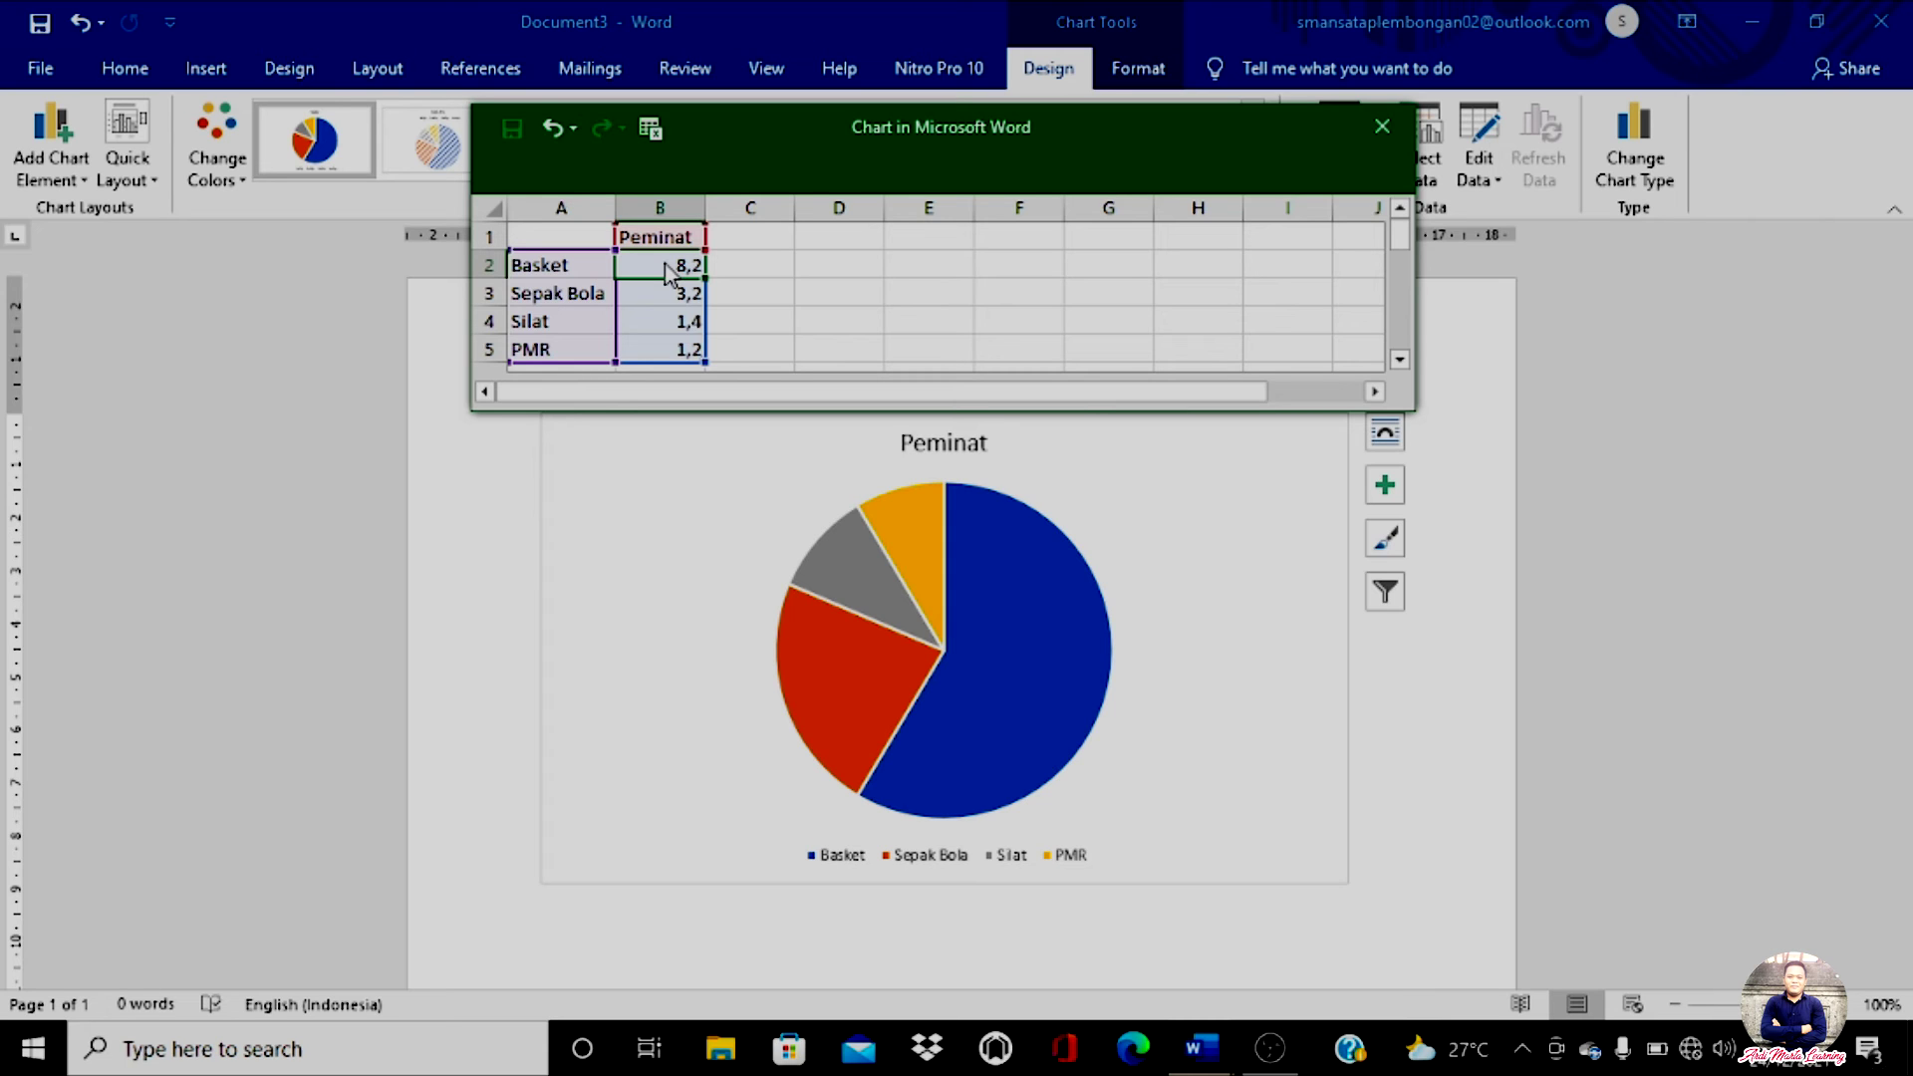
{"action": "type", "text": "20"}
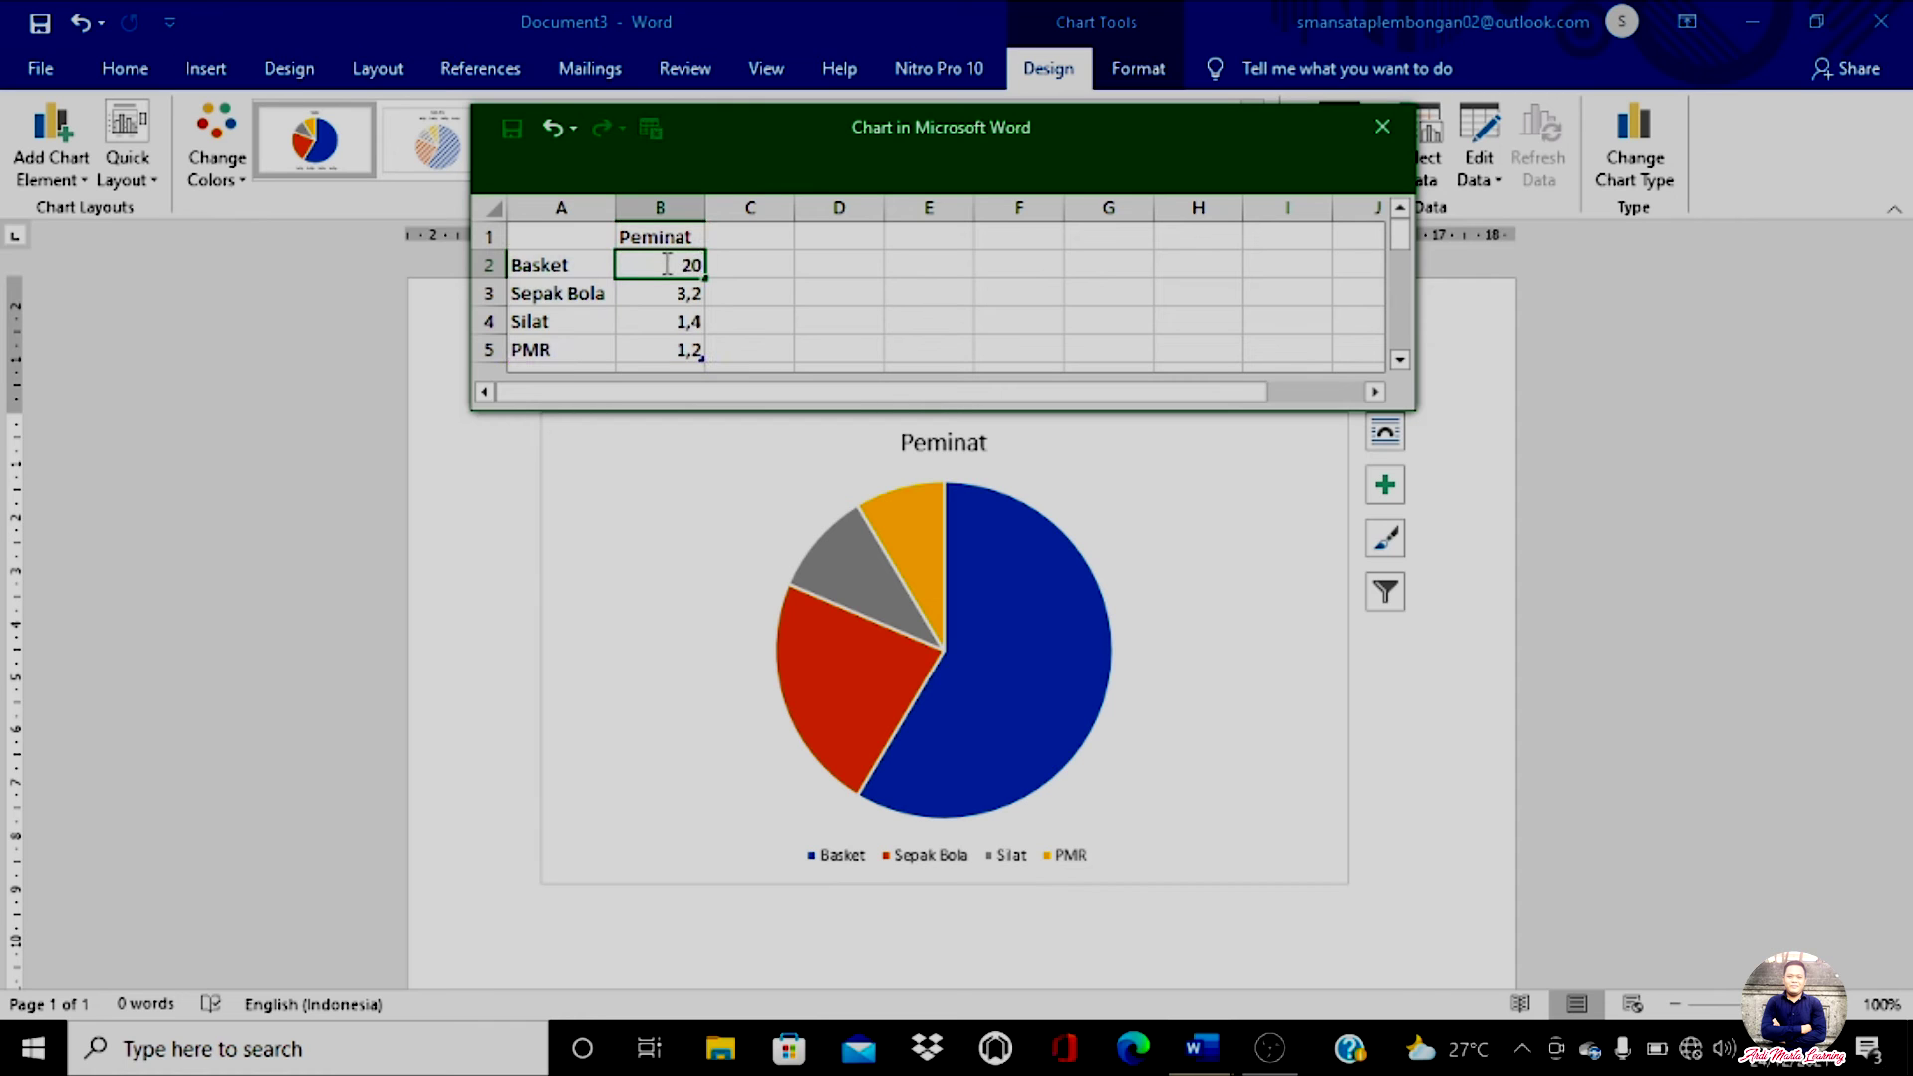
{"action": "left_click", "coordinate": [661, 291]}
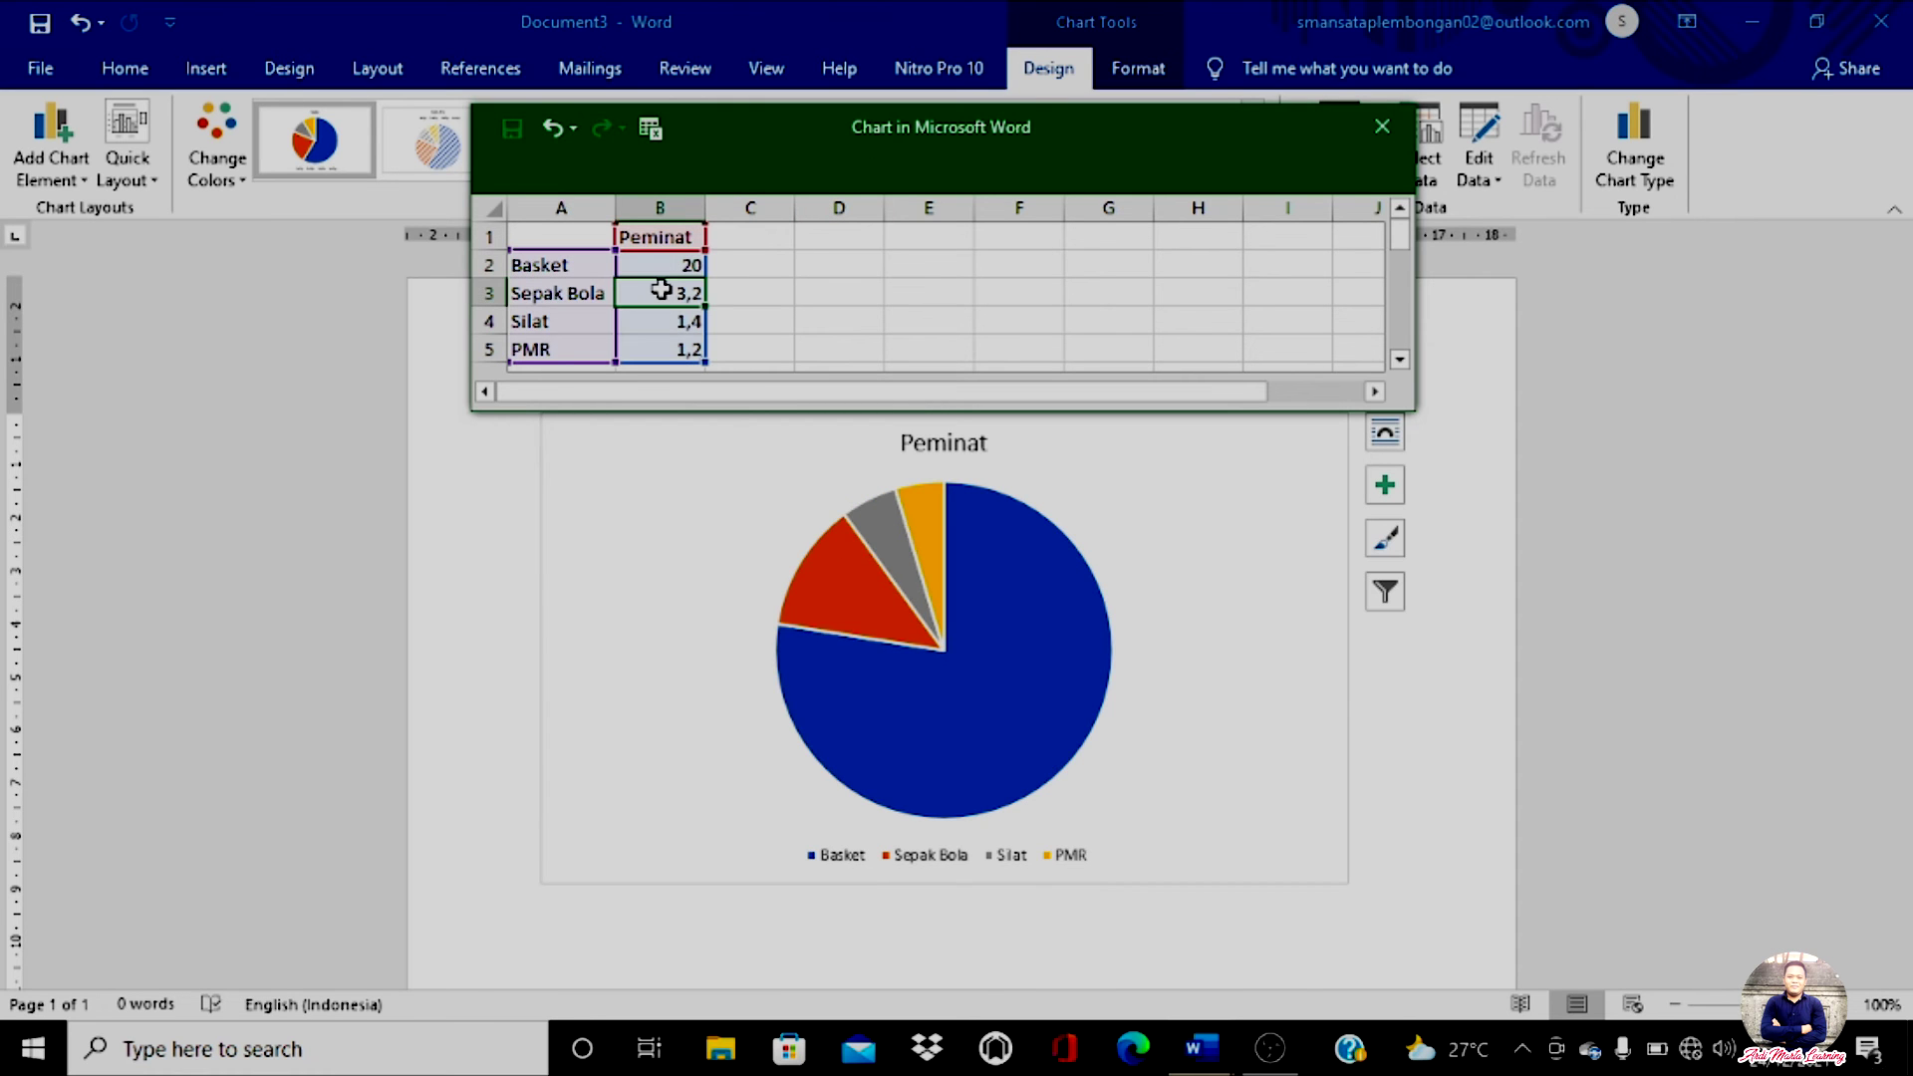
{"action": "left_click", "coordinate": [684, 265]}
{"action": "type", "text": "30"}
{"action": "left_click", "coordinate": [684, 295]}
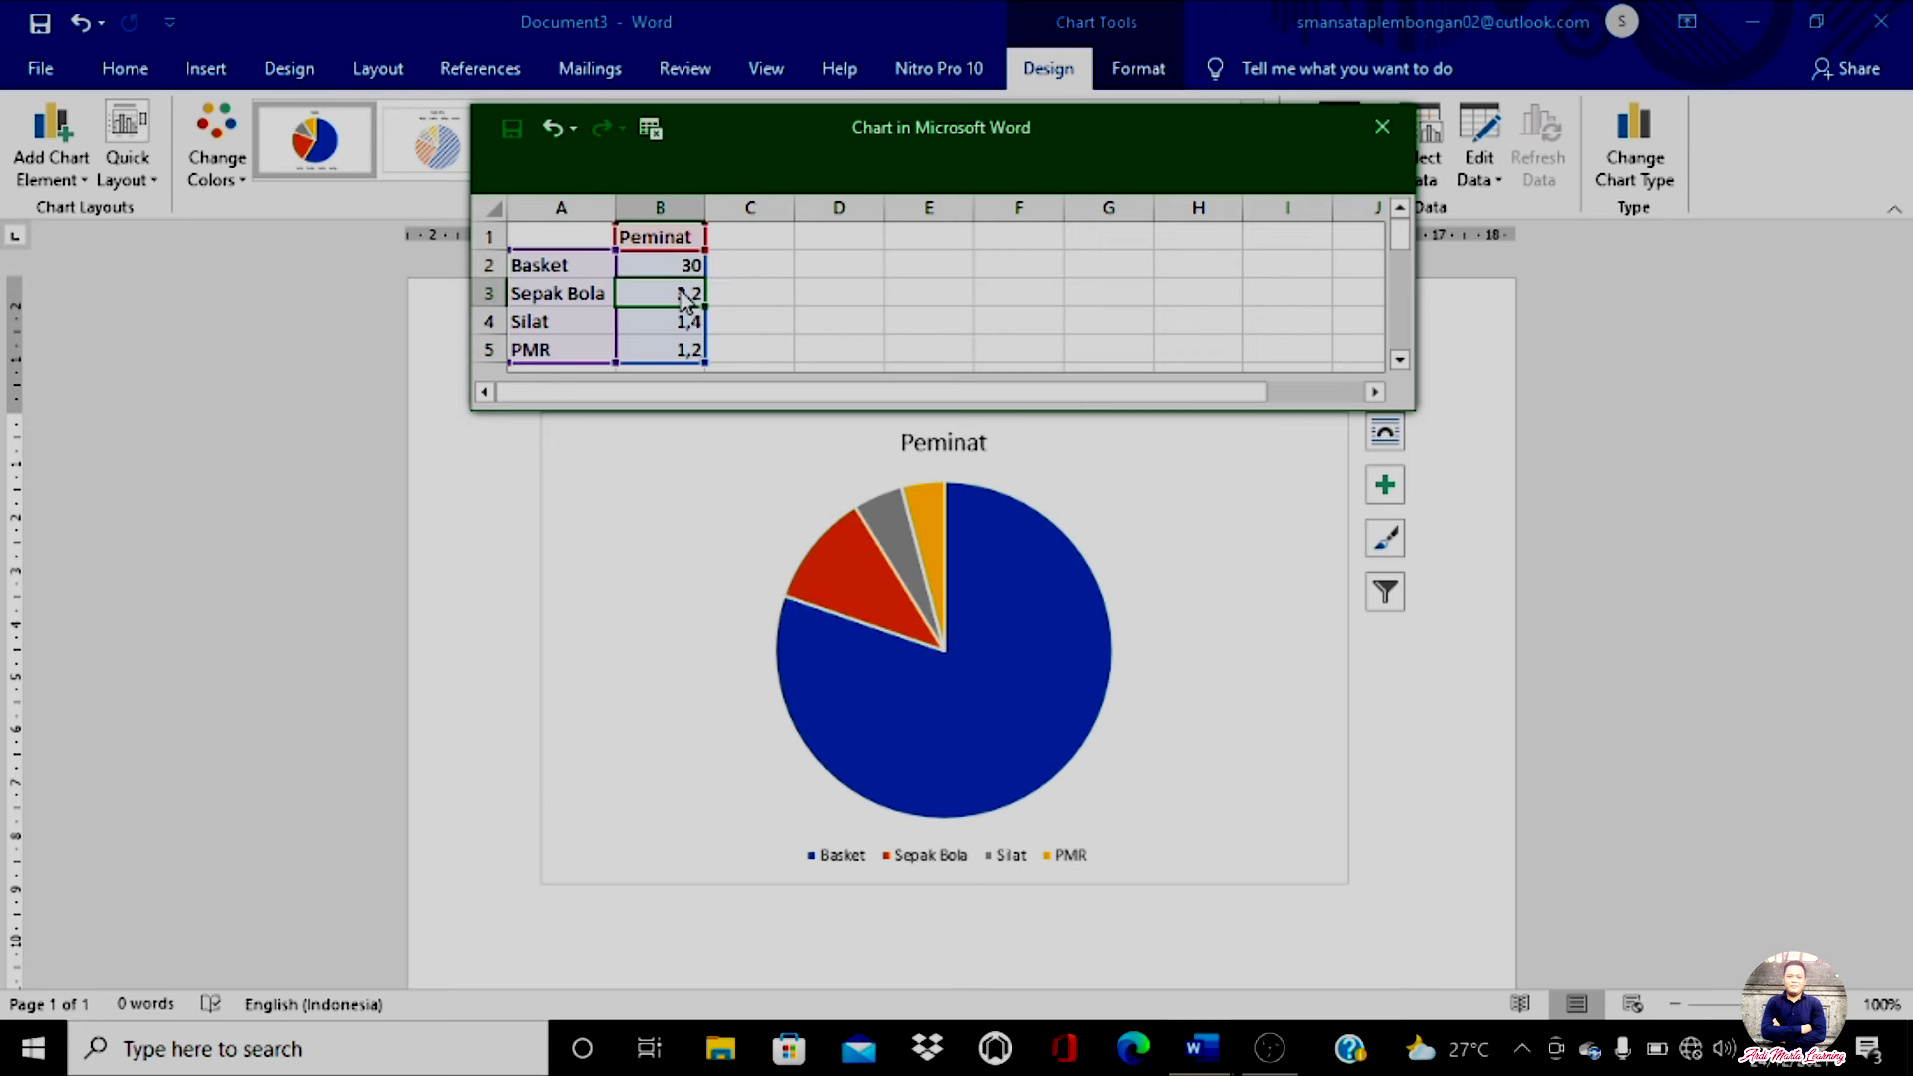
{"action": "type", "text": "25"}
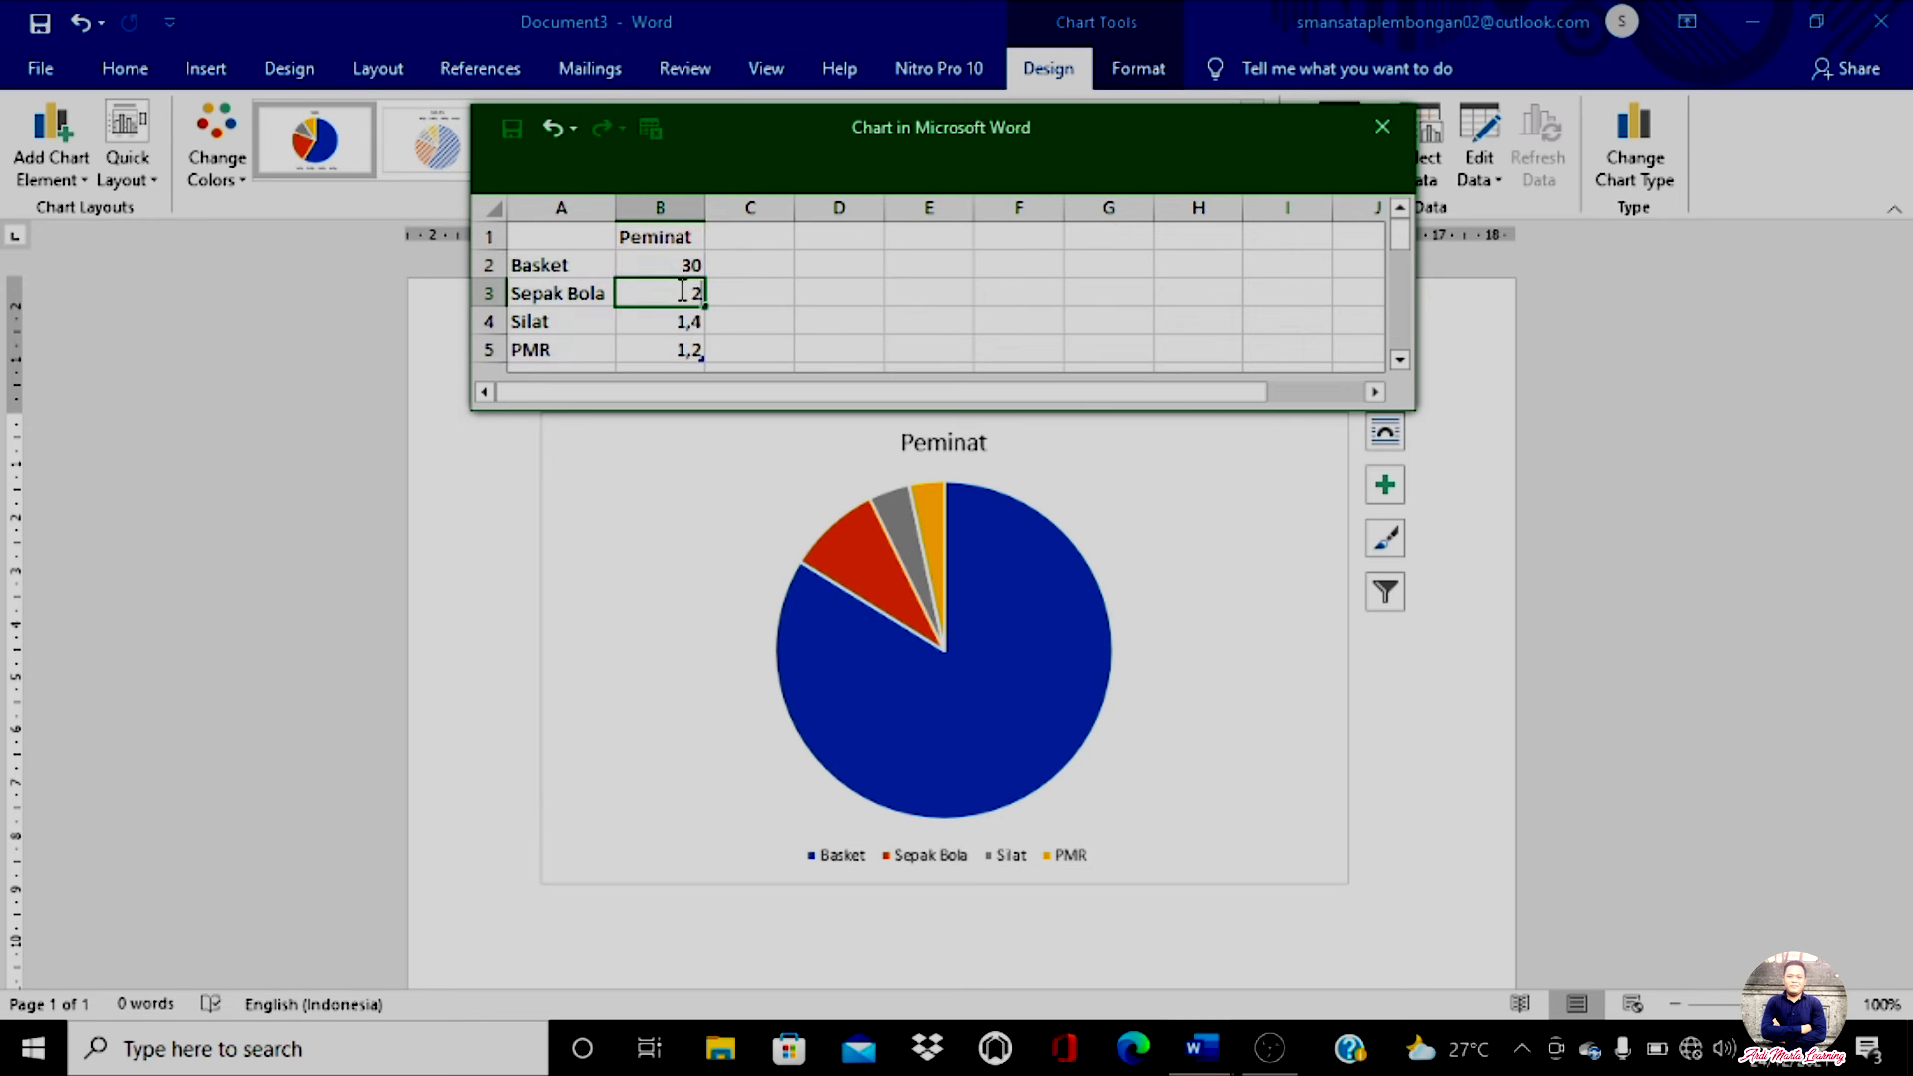
Set the Peminat values to 15 for Silat and 12 for PMR
{"action": "left_click", "coordinate": [675, 327]}
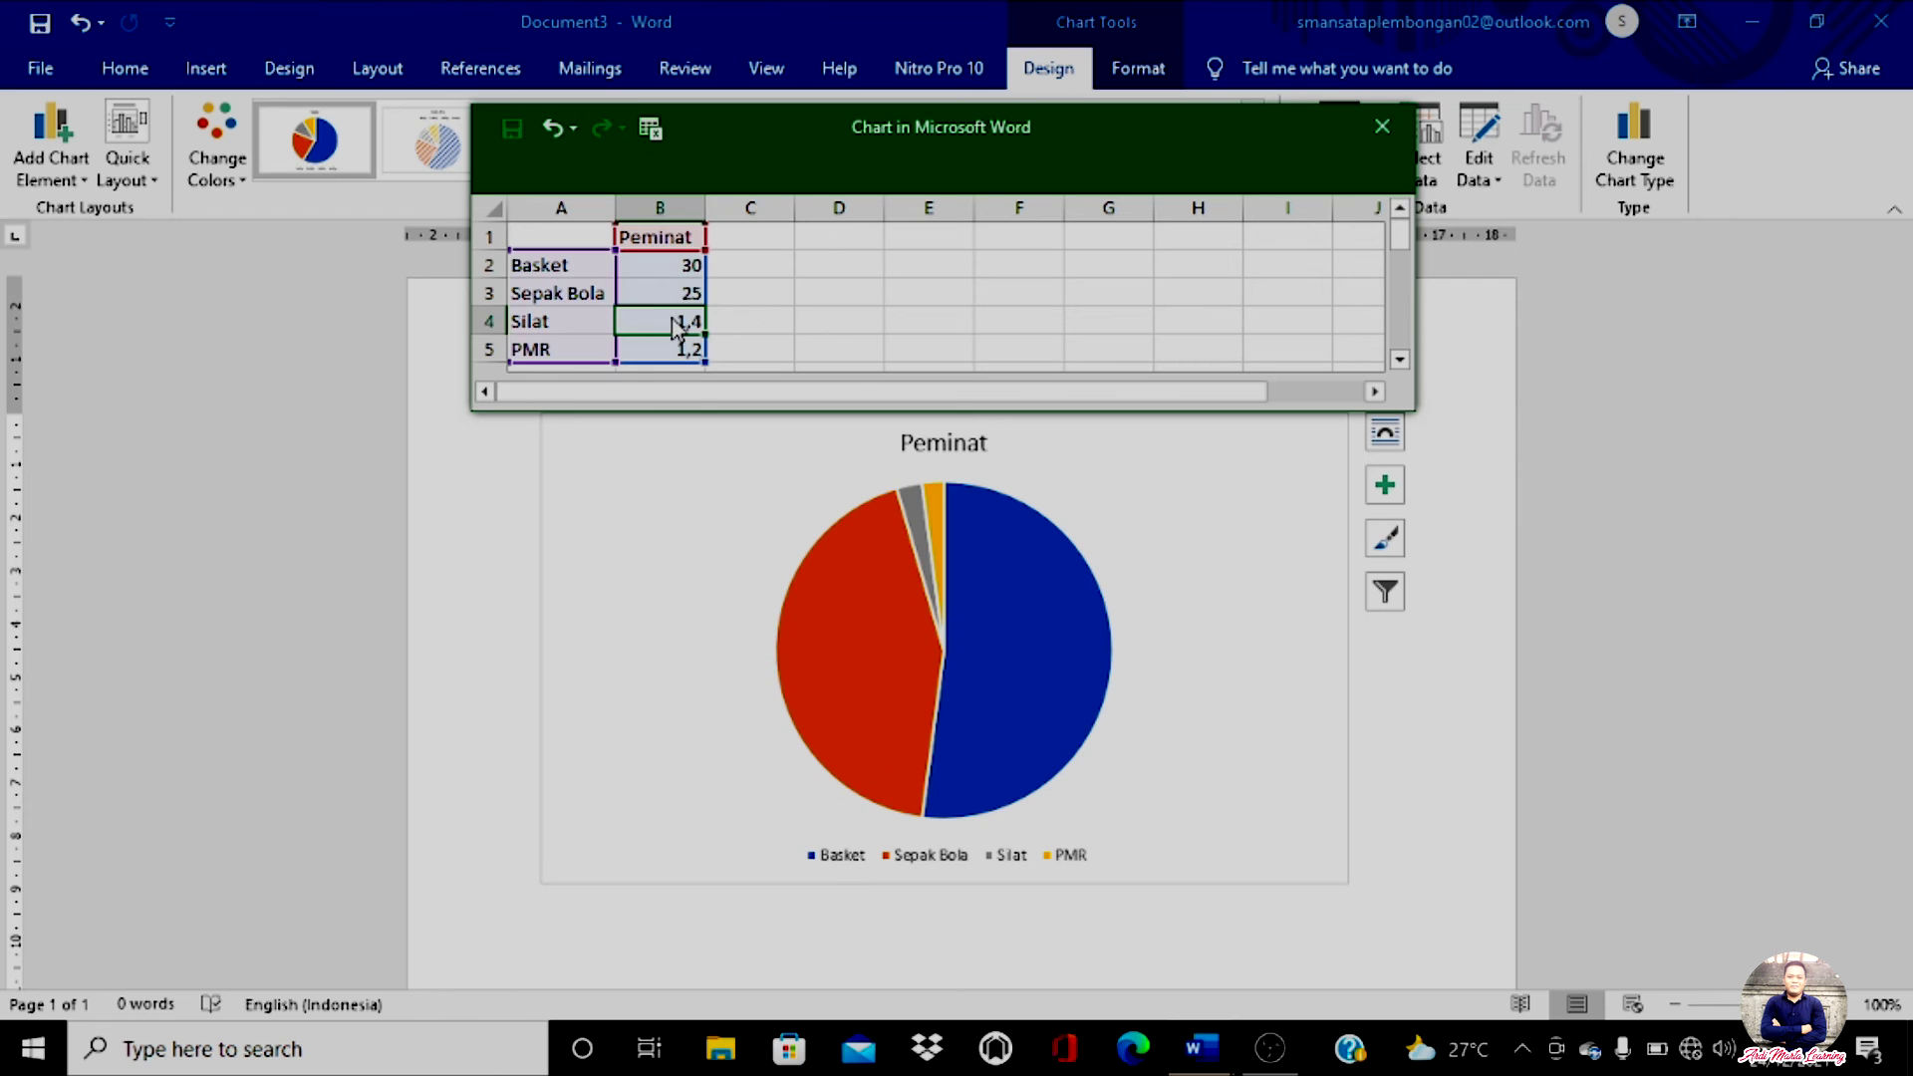
{"action": "type", "text": "12"}
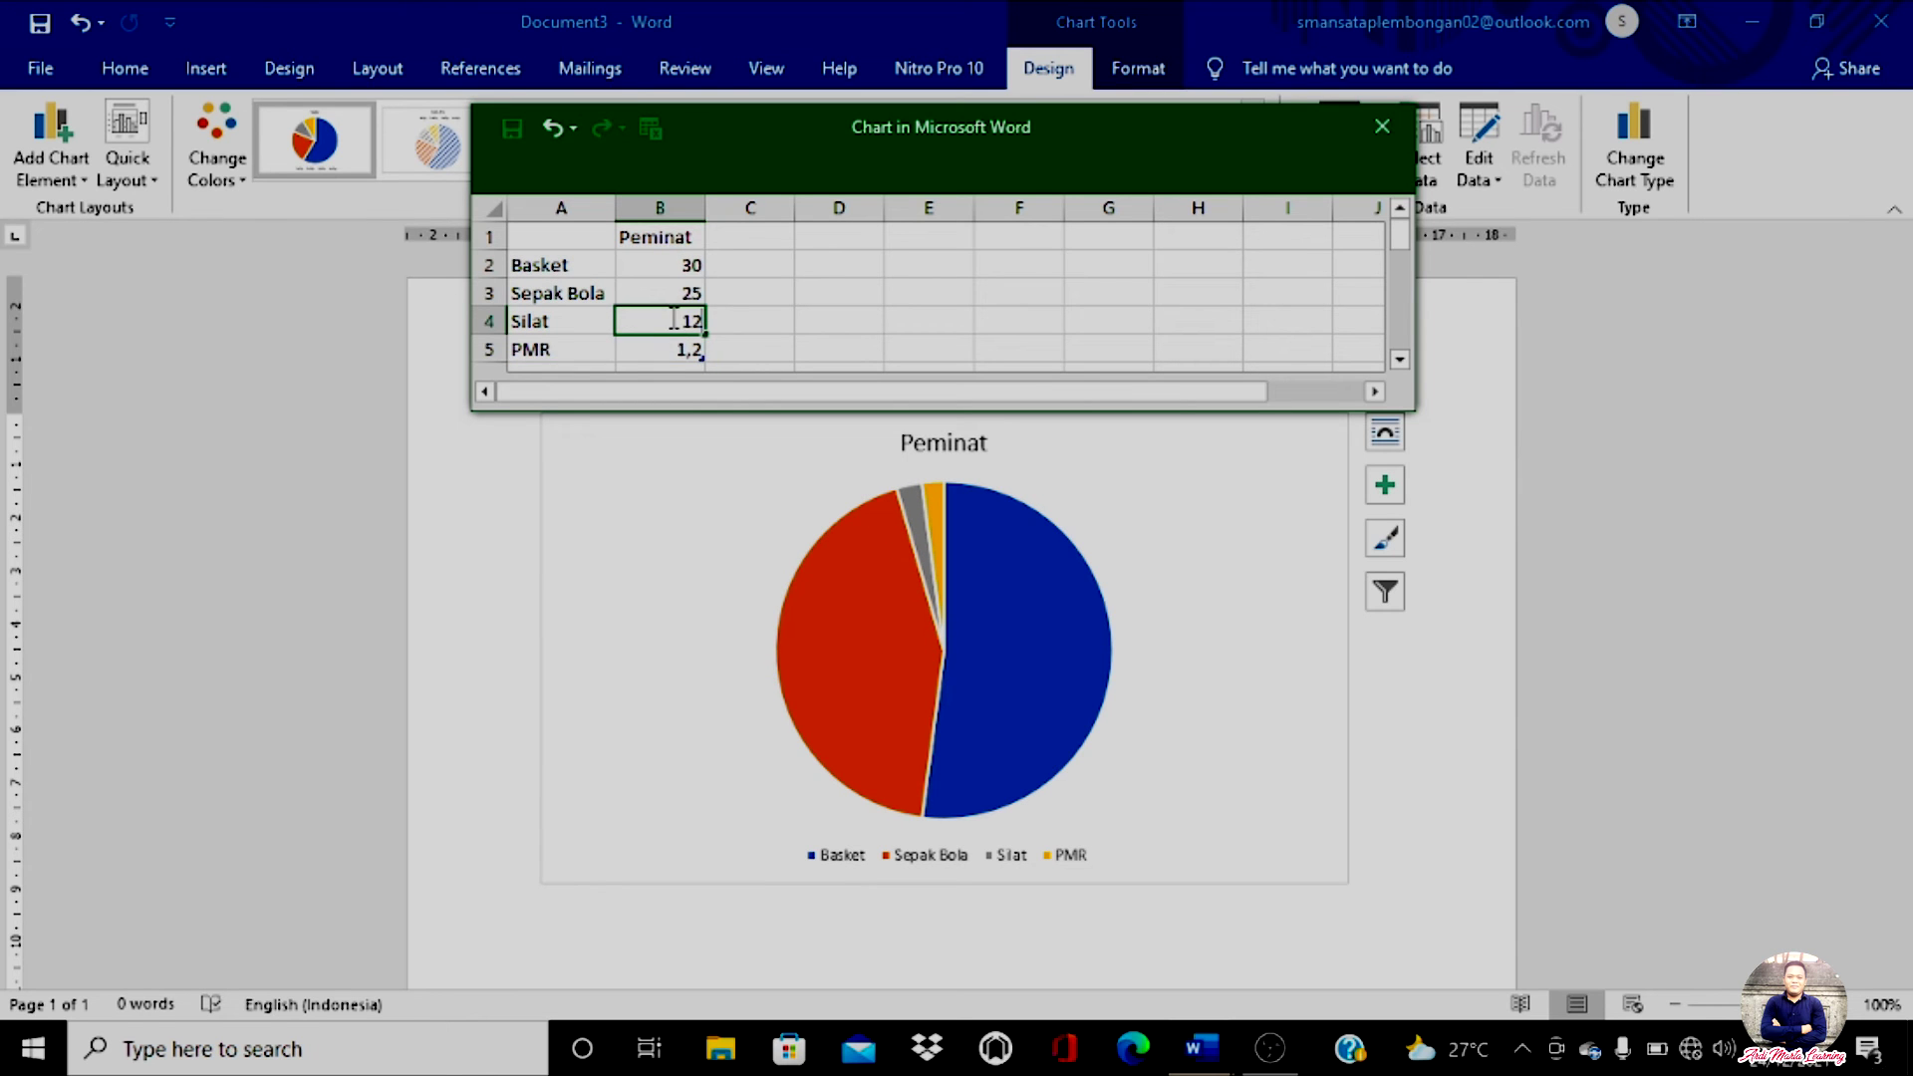
{"action": "left_click", "coordinate": [678, 355]}
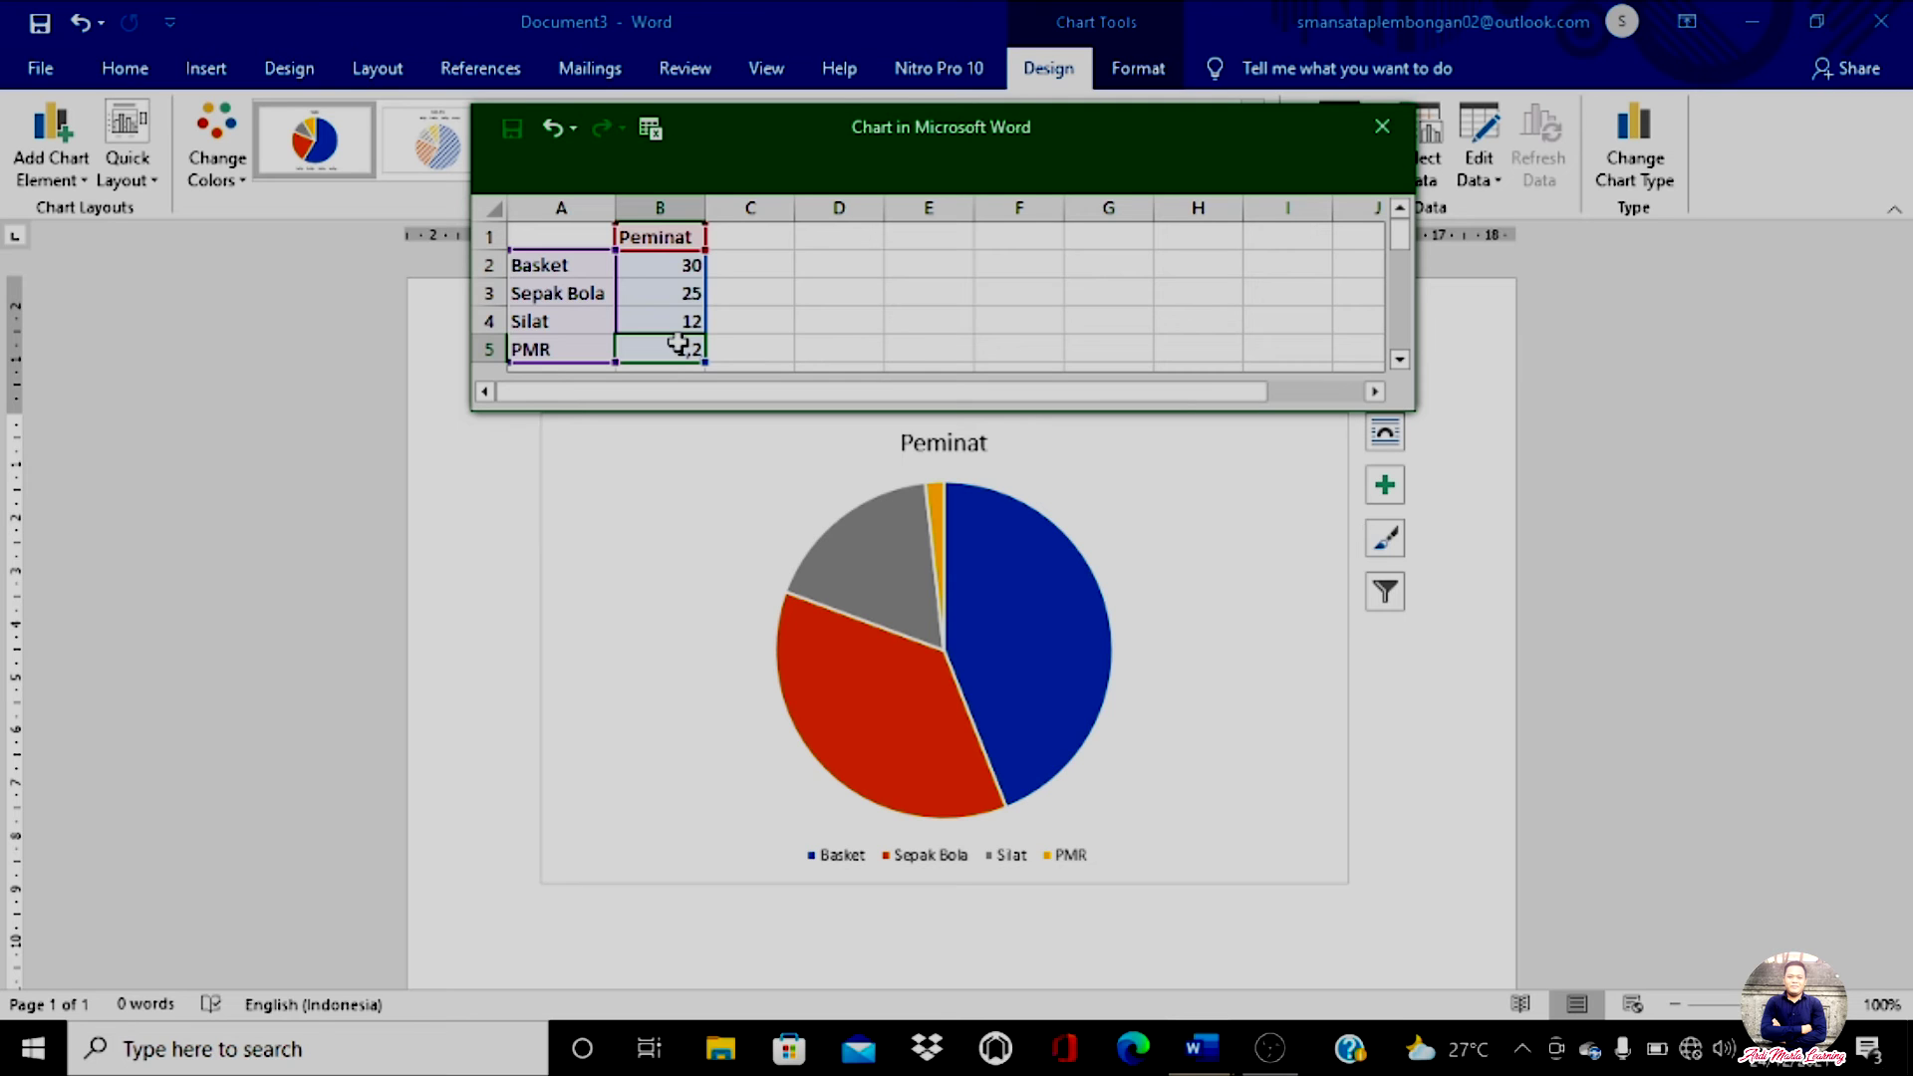
{"action": "type", "text": "12"}
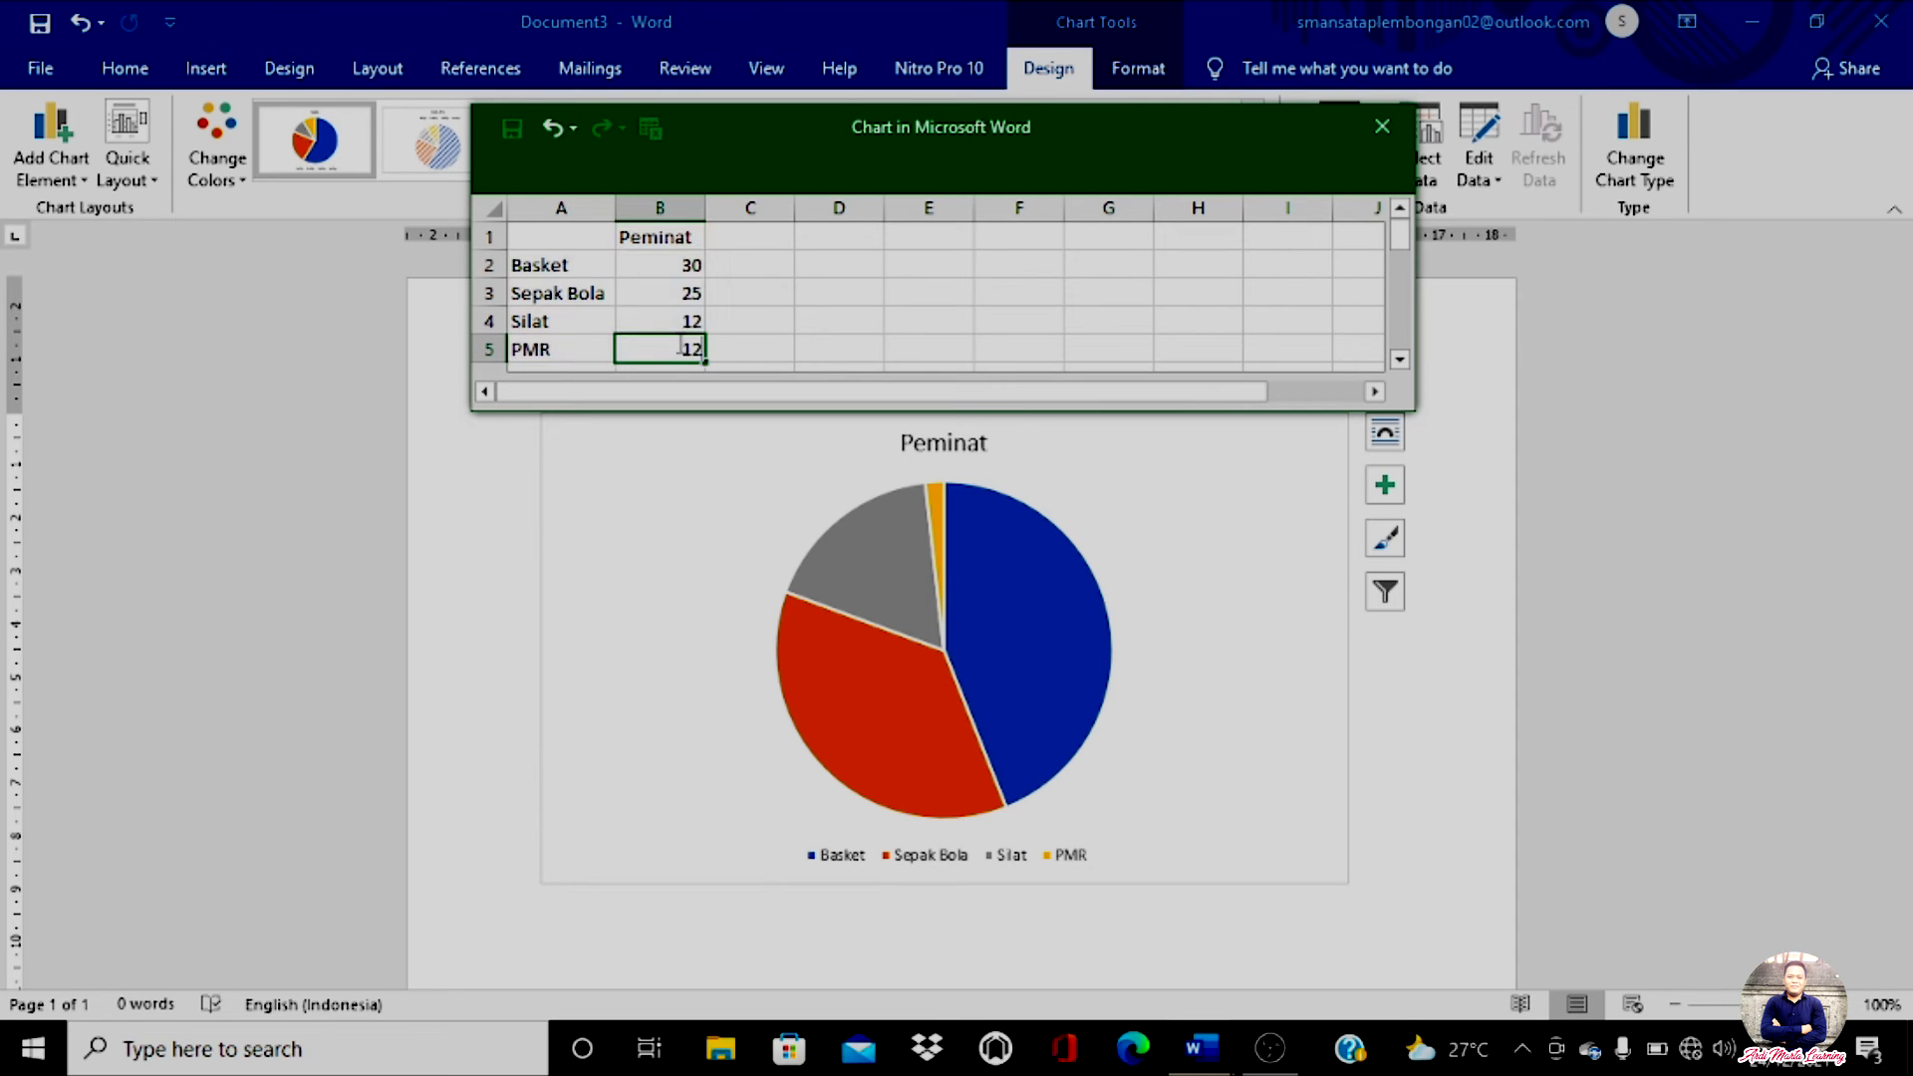
{"action": "left_click", "coordinate": [686, 321]}
{"action": "type", "text": "15"}
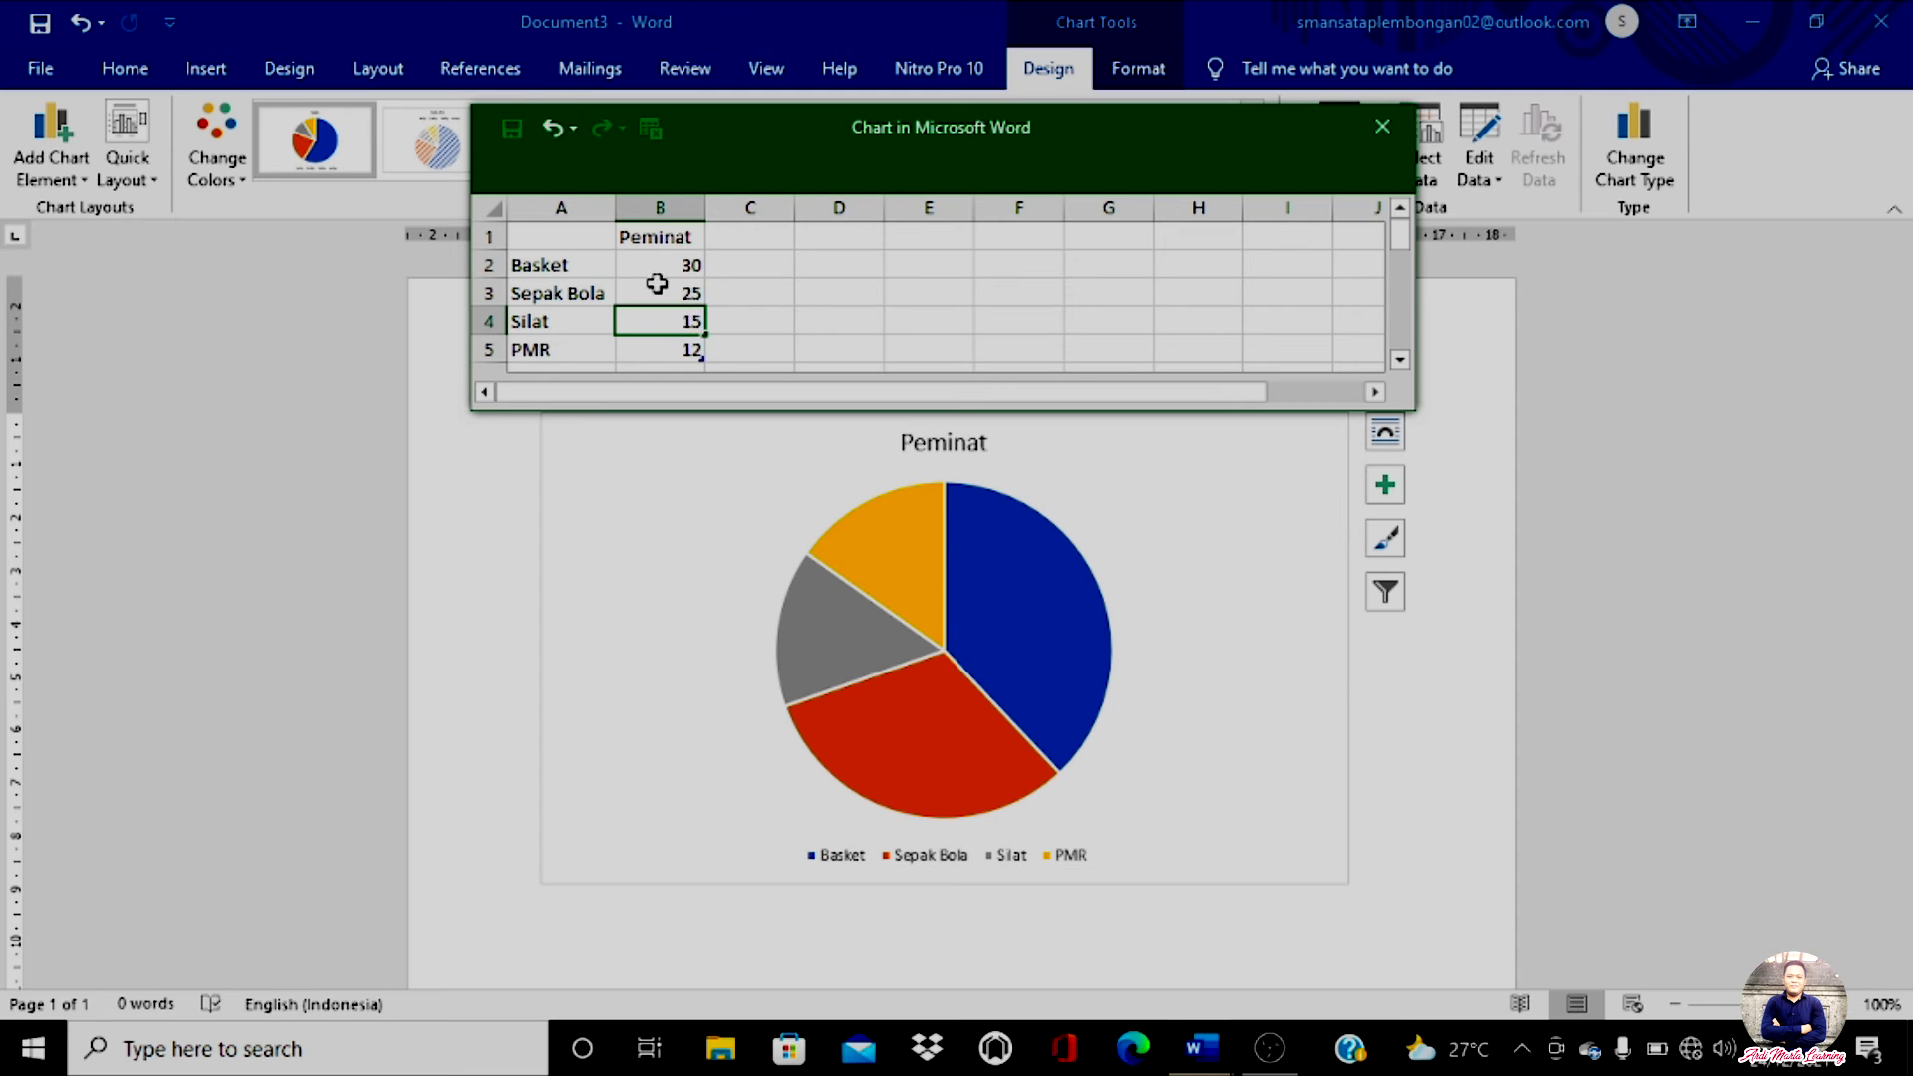
{"action": "left_click", "coordinate": [734, 254]}
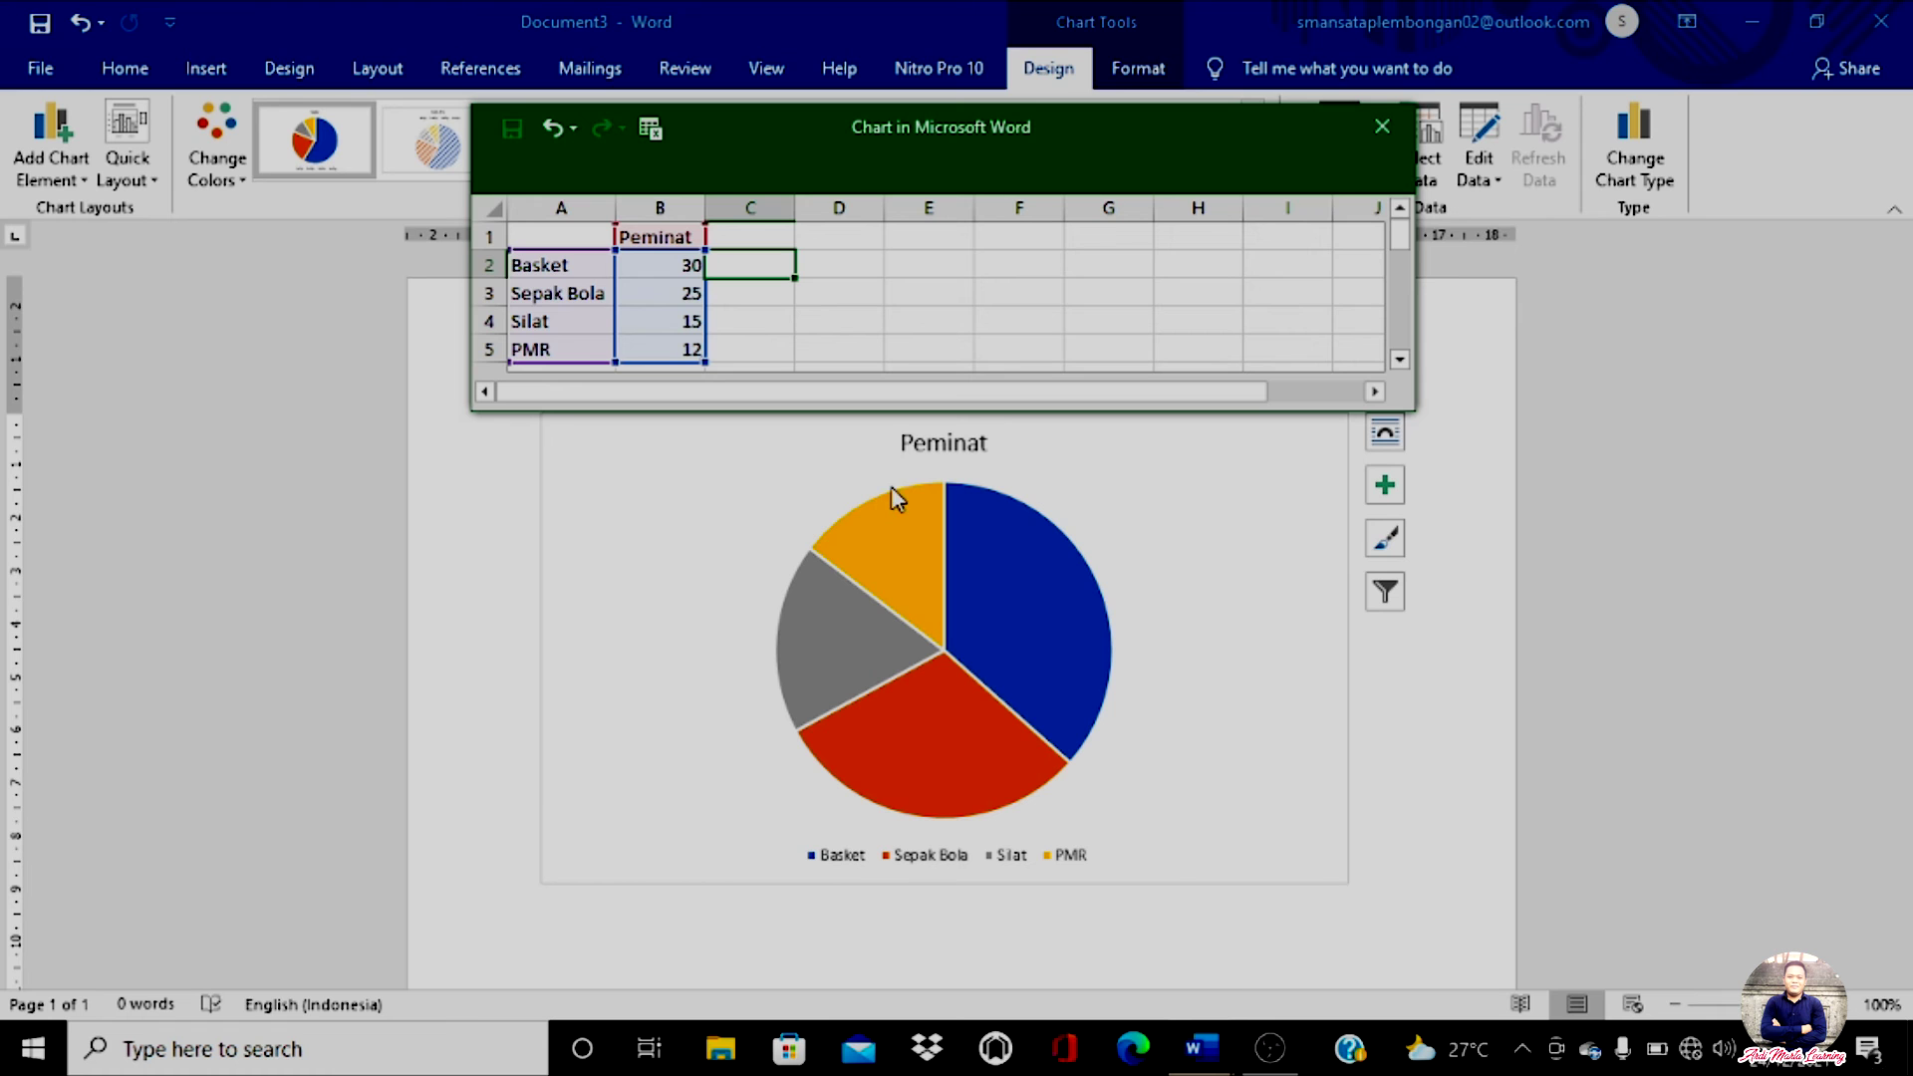
Close the chart's data sheet and check the slice values on the pie before deselecting the chart
{"action": "left_click", "coordinate": [1381, 129]}
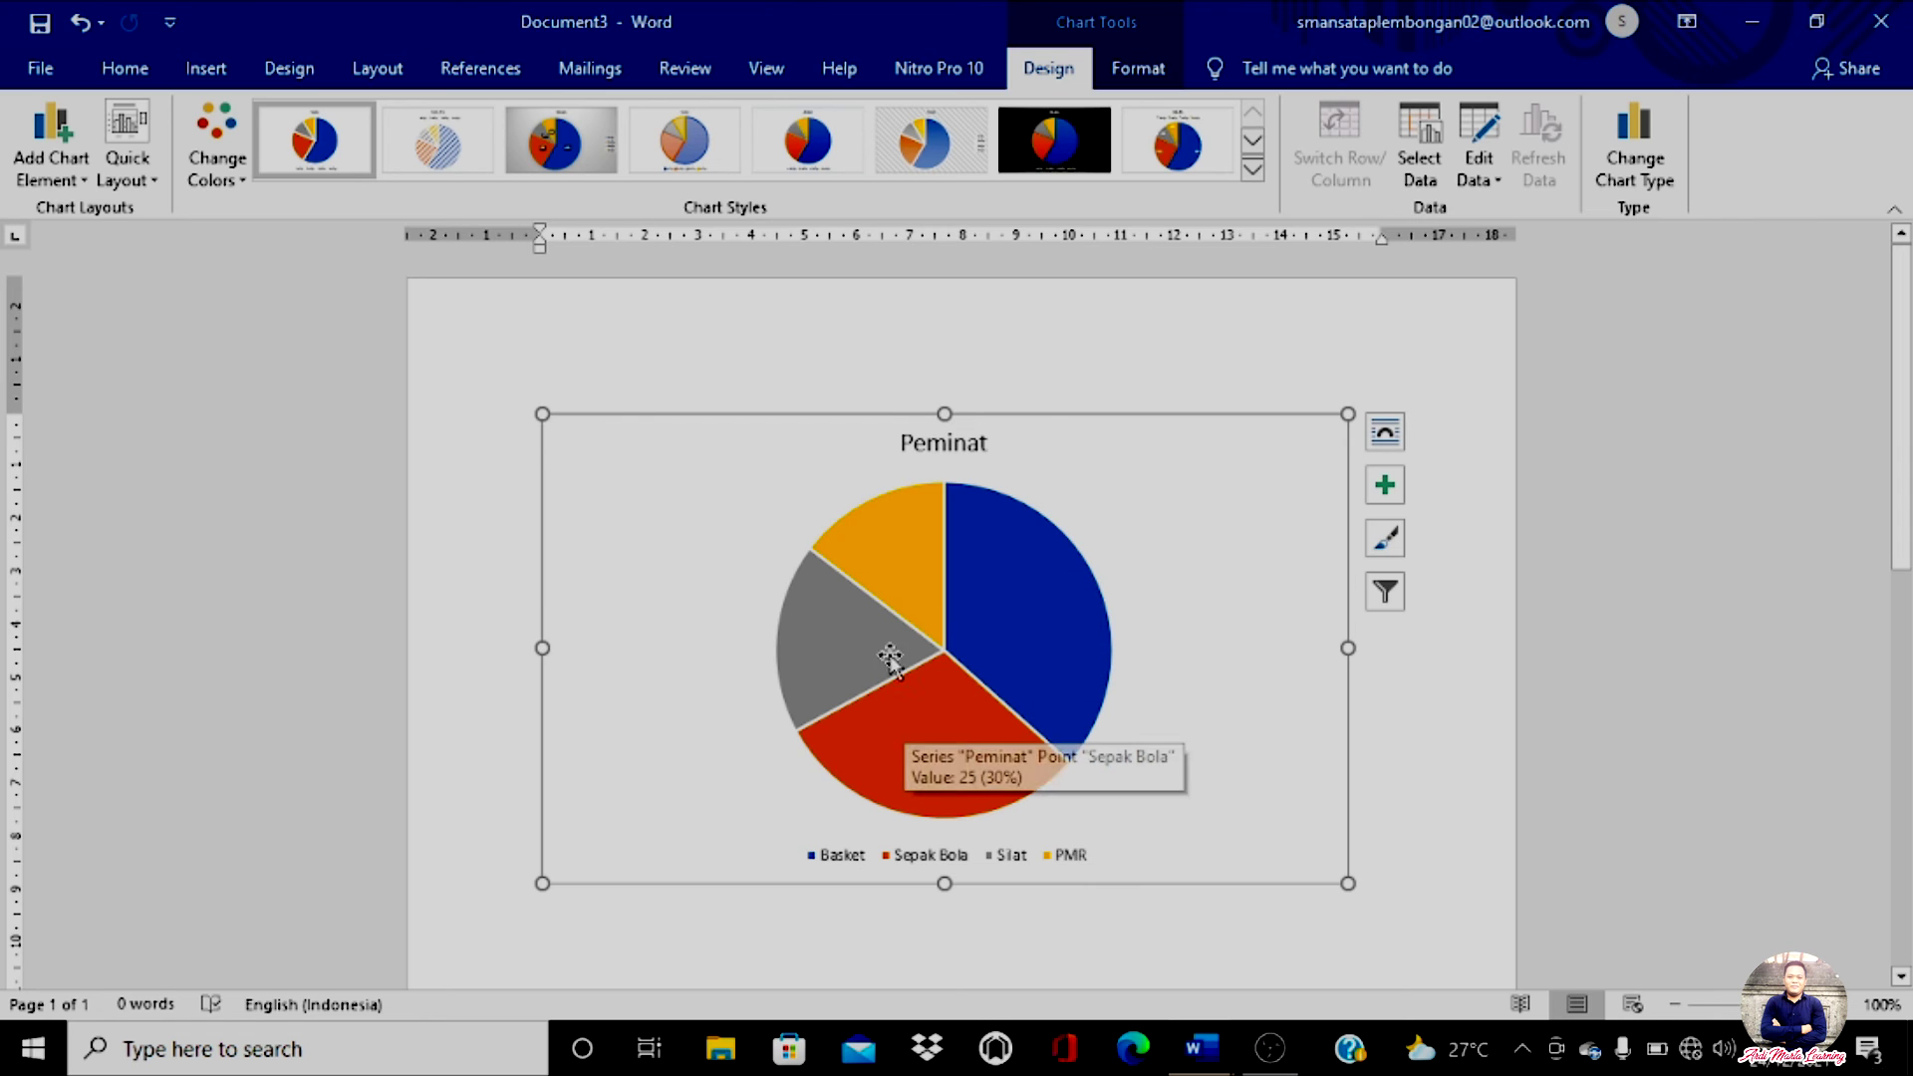
{"action": "mouse_move", "coordinate": [983, 578]}
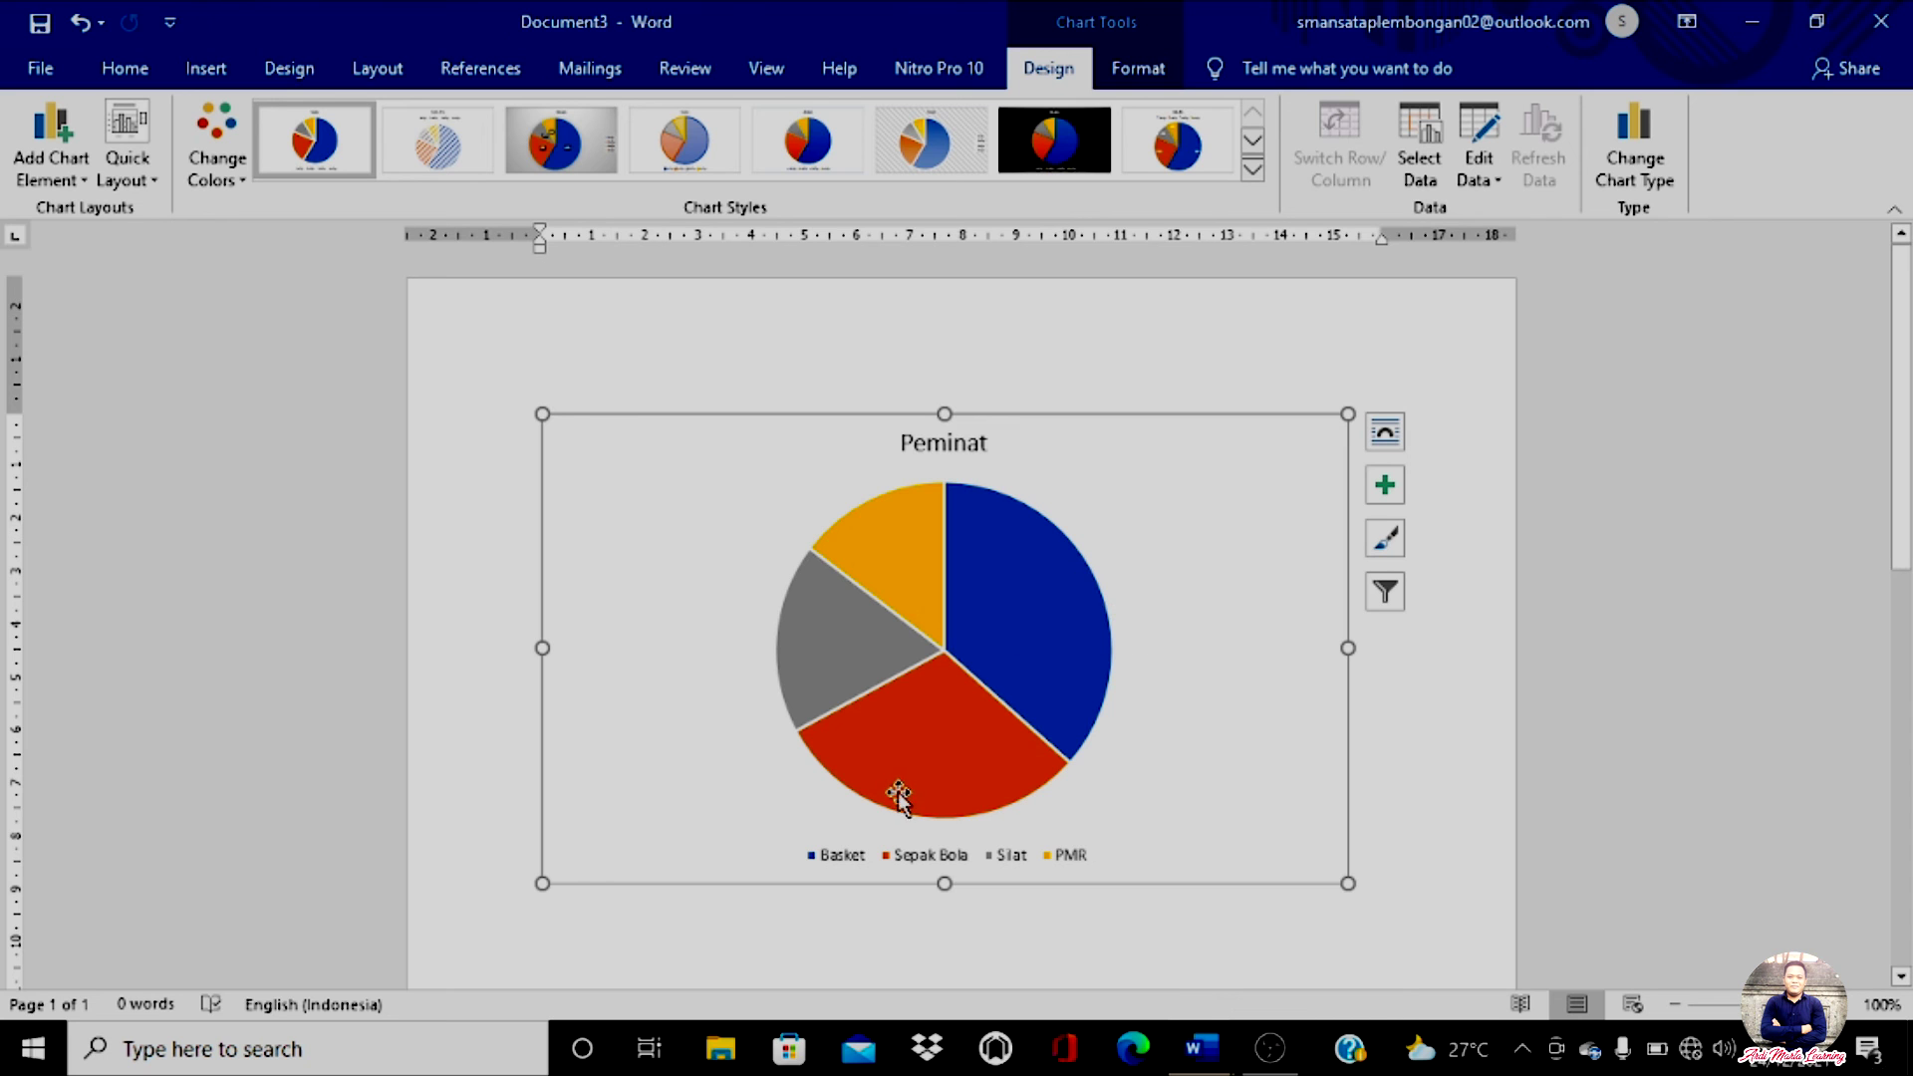
{"action": "mouse_move", "coordinate": [901, 787]}
{"action": "mouse_move", "coordinate": [1010, 664]}
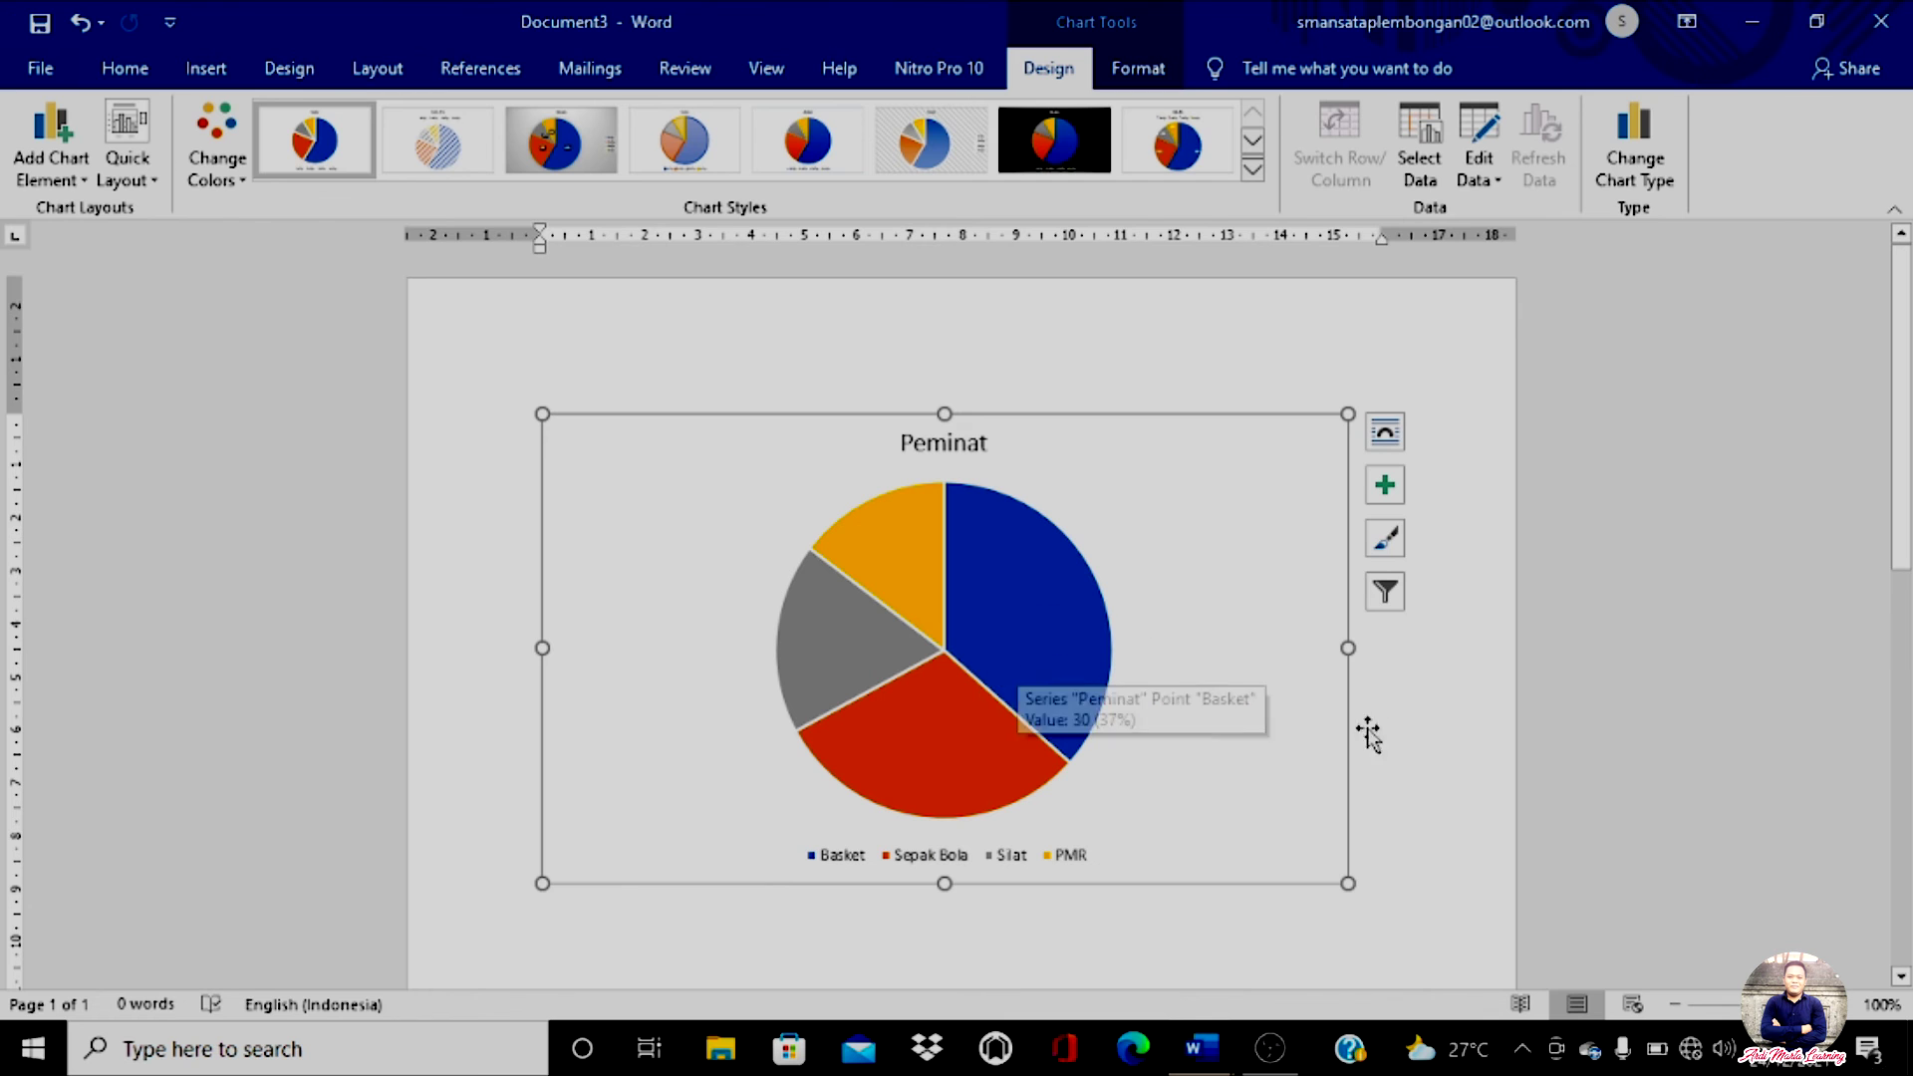
{"action": "left_click", "coordinate": [1405, 736]}
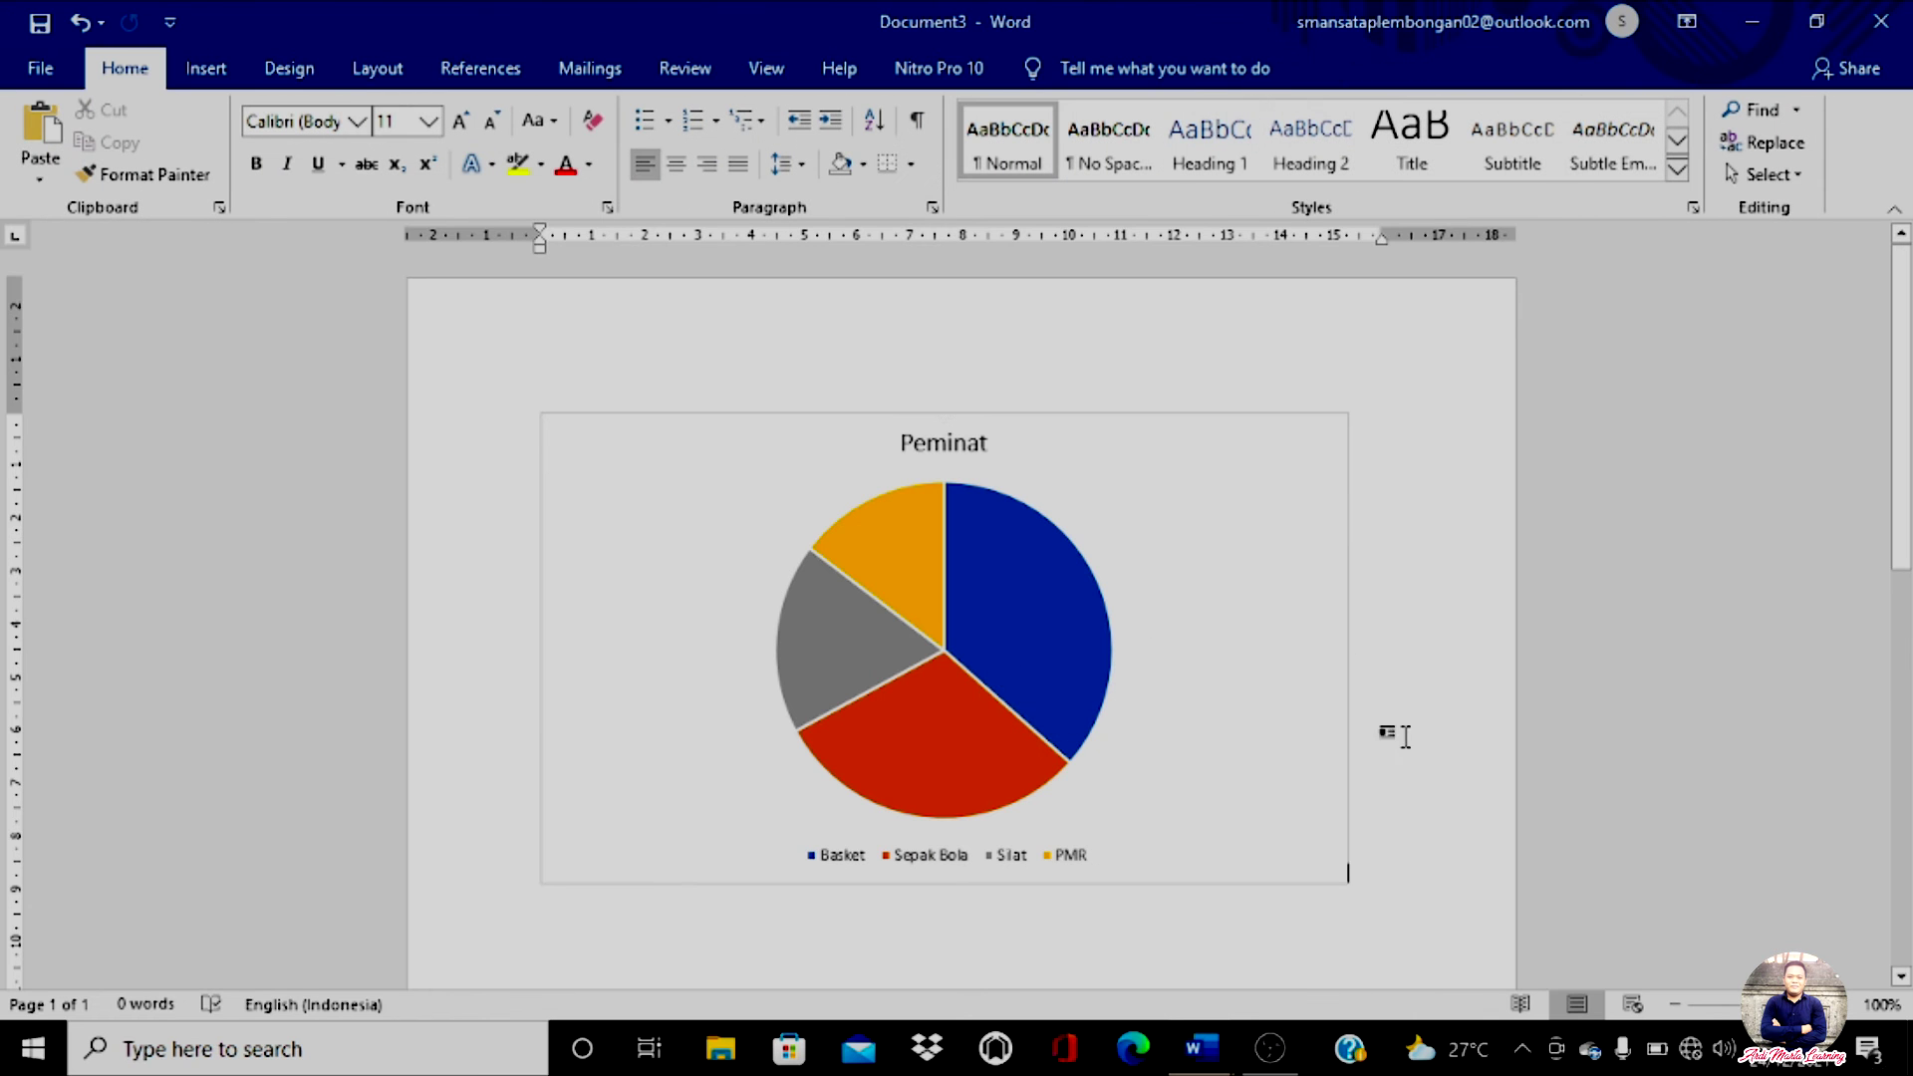
Apply chart Style 3 to the pie chart and give it the quick layout Layout 2
{"action": "left_click", "coordinate": [969, 561]}
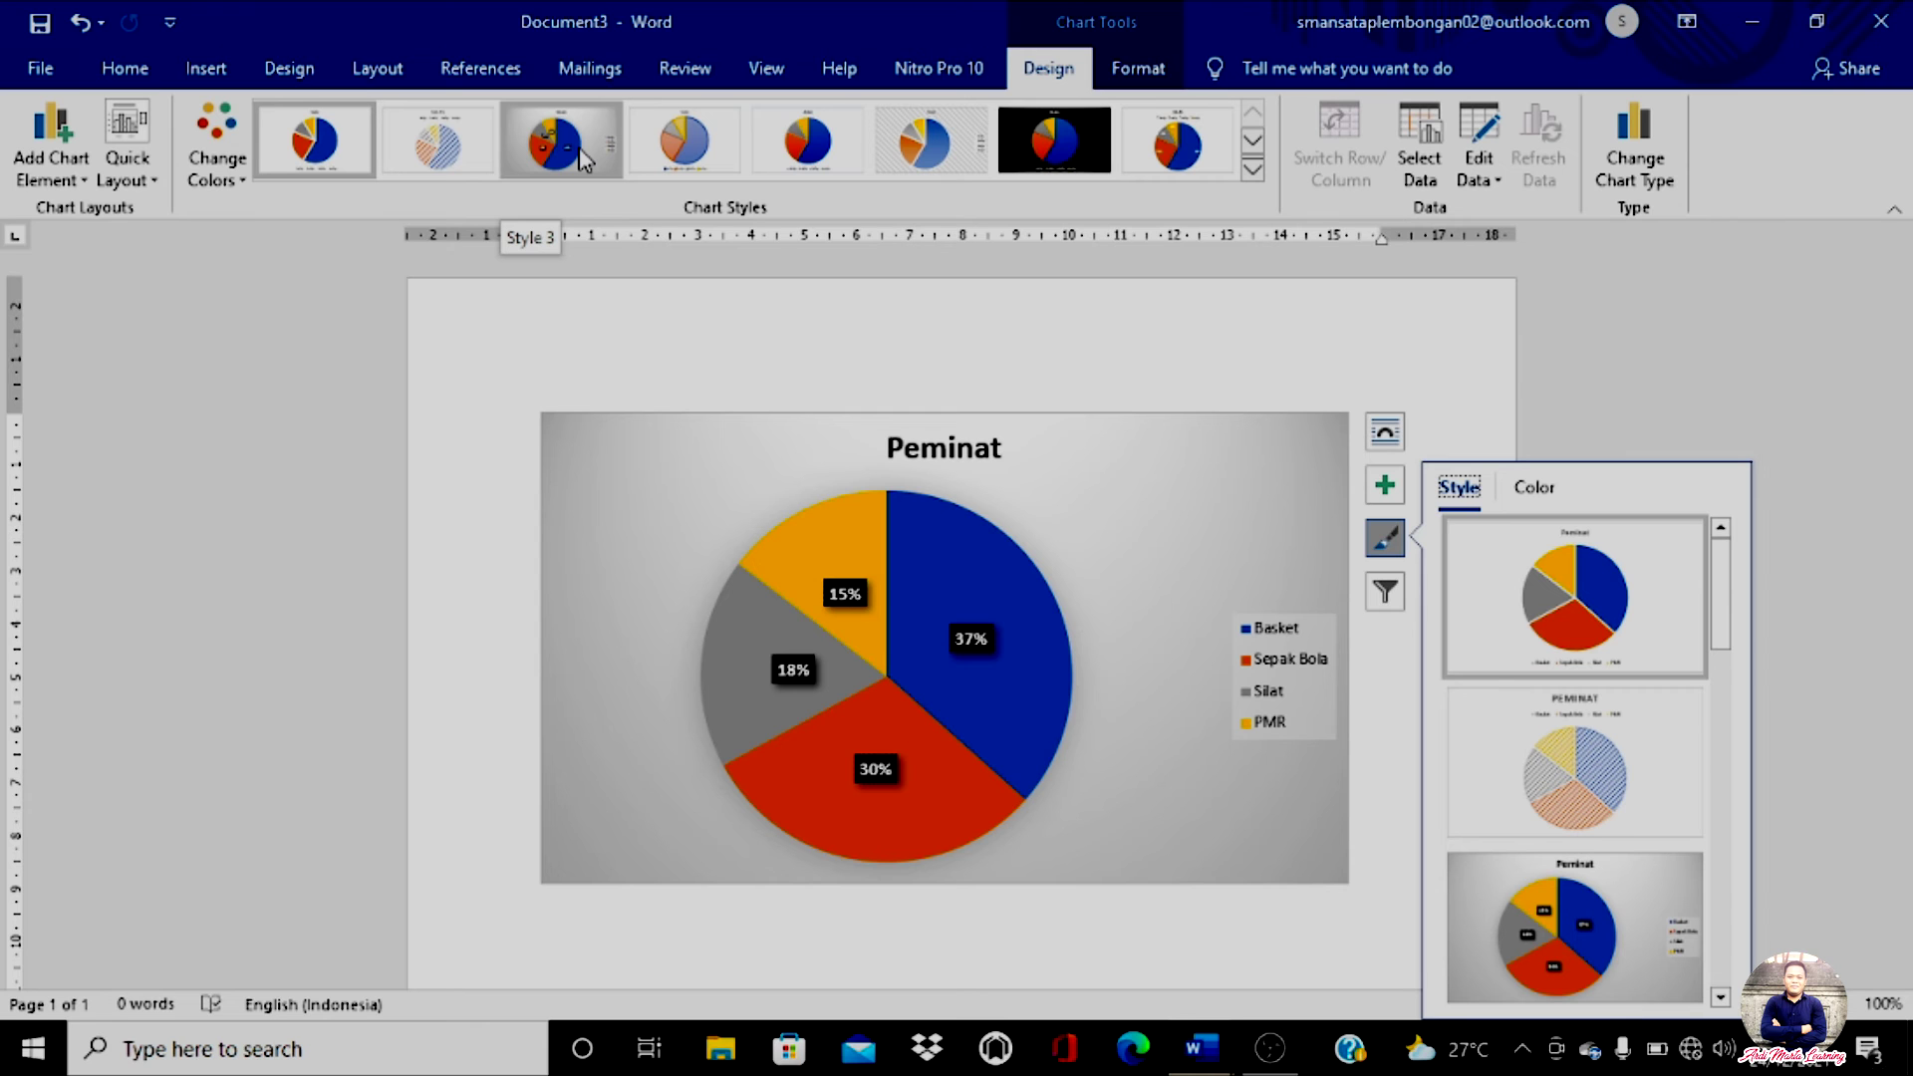
{"action": "left_click", "coordinate": [581, 158]}
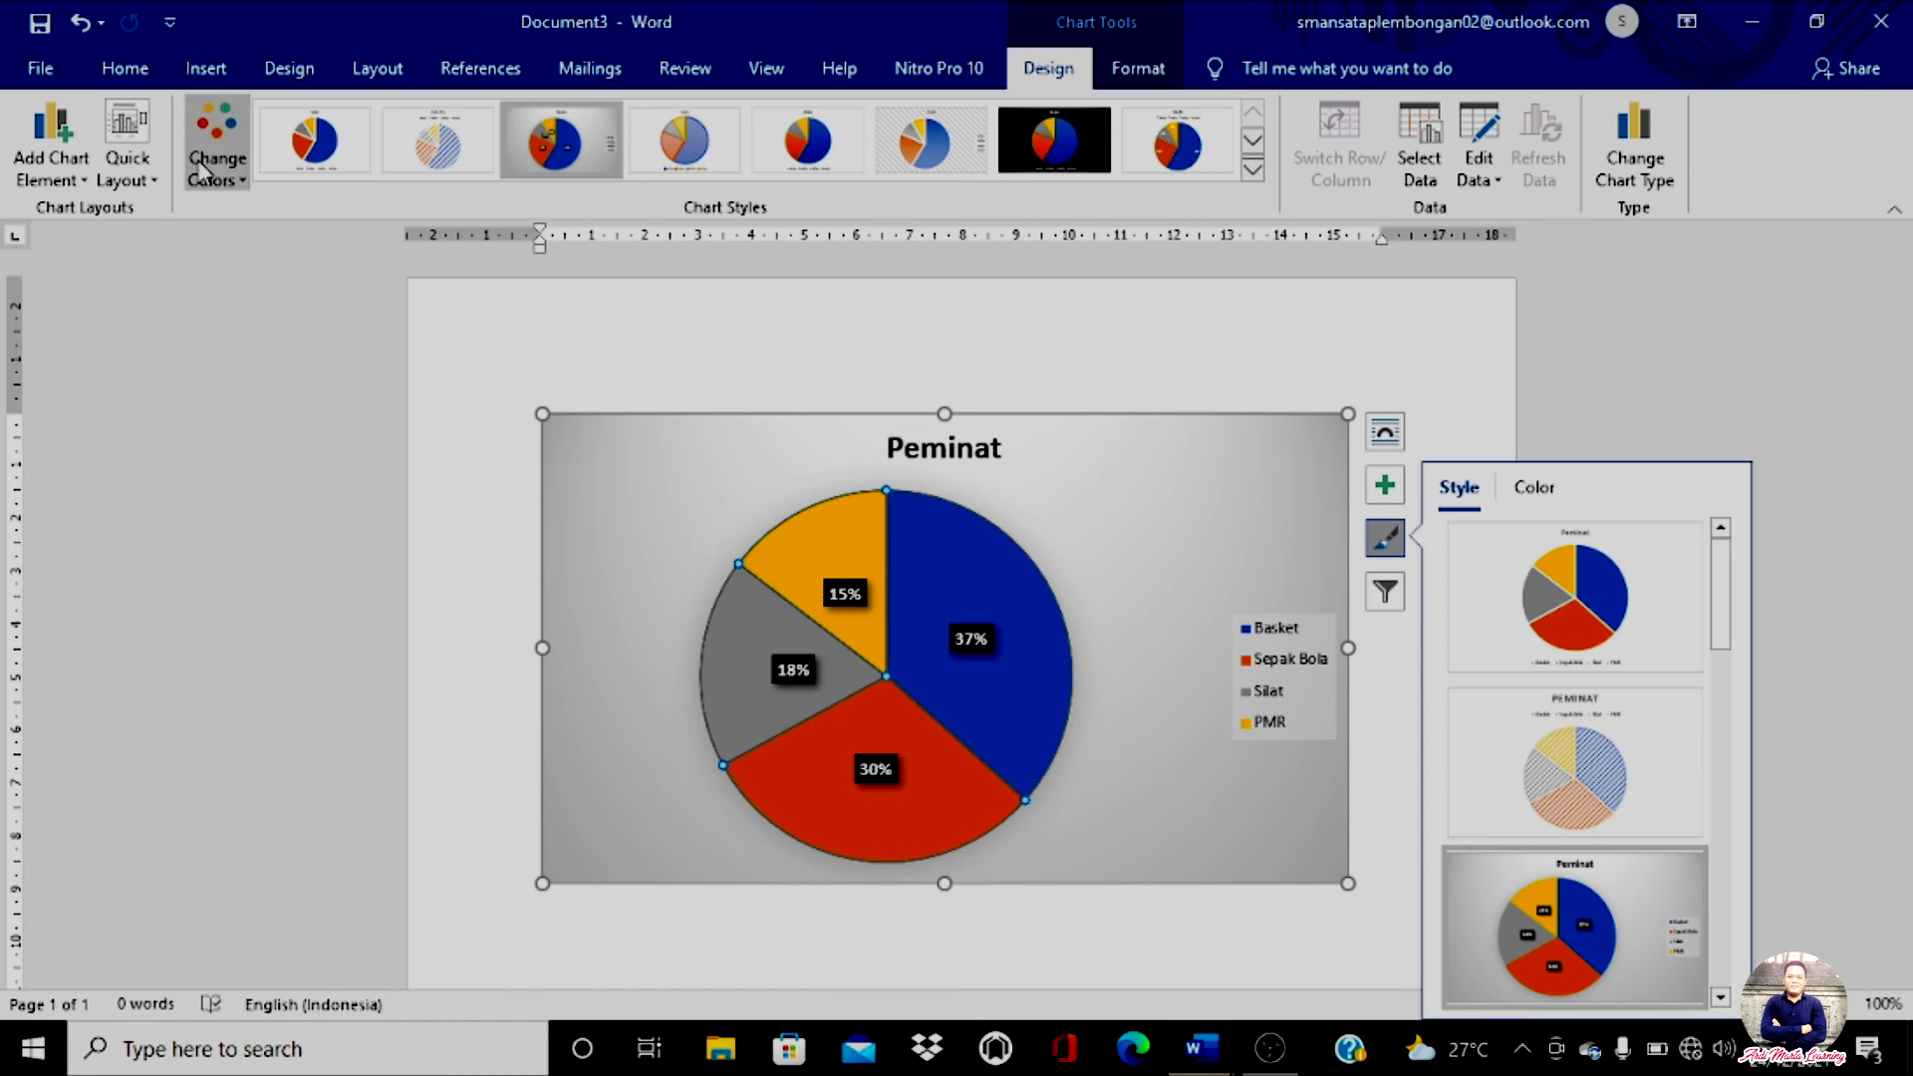
{"action": "left_click", "coordinate": [148, 179]}
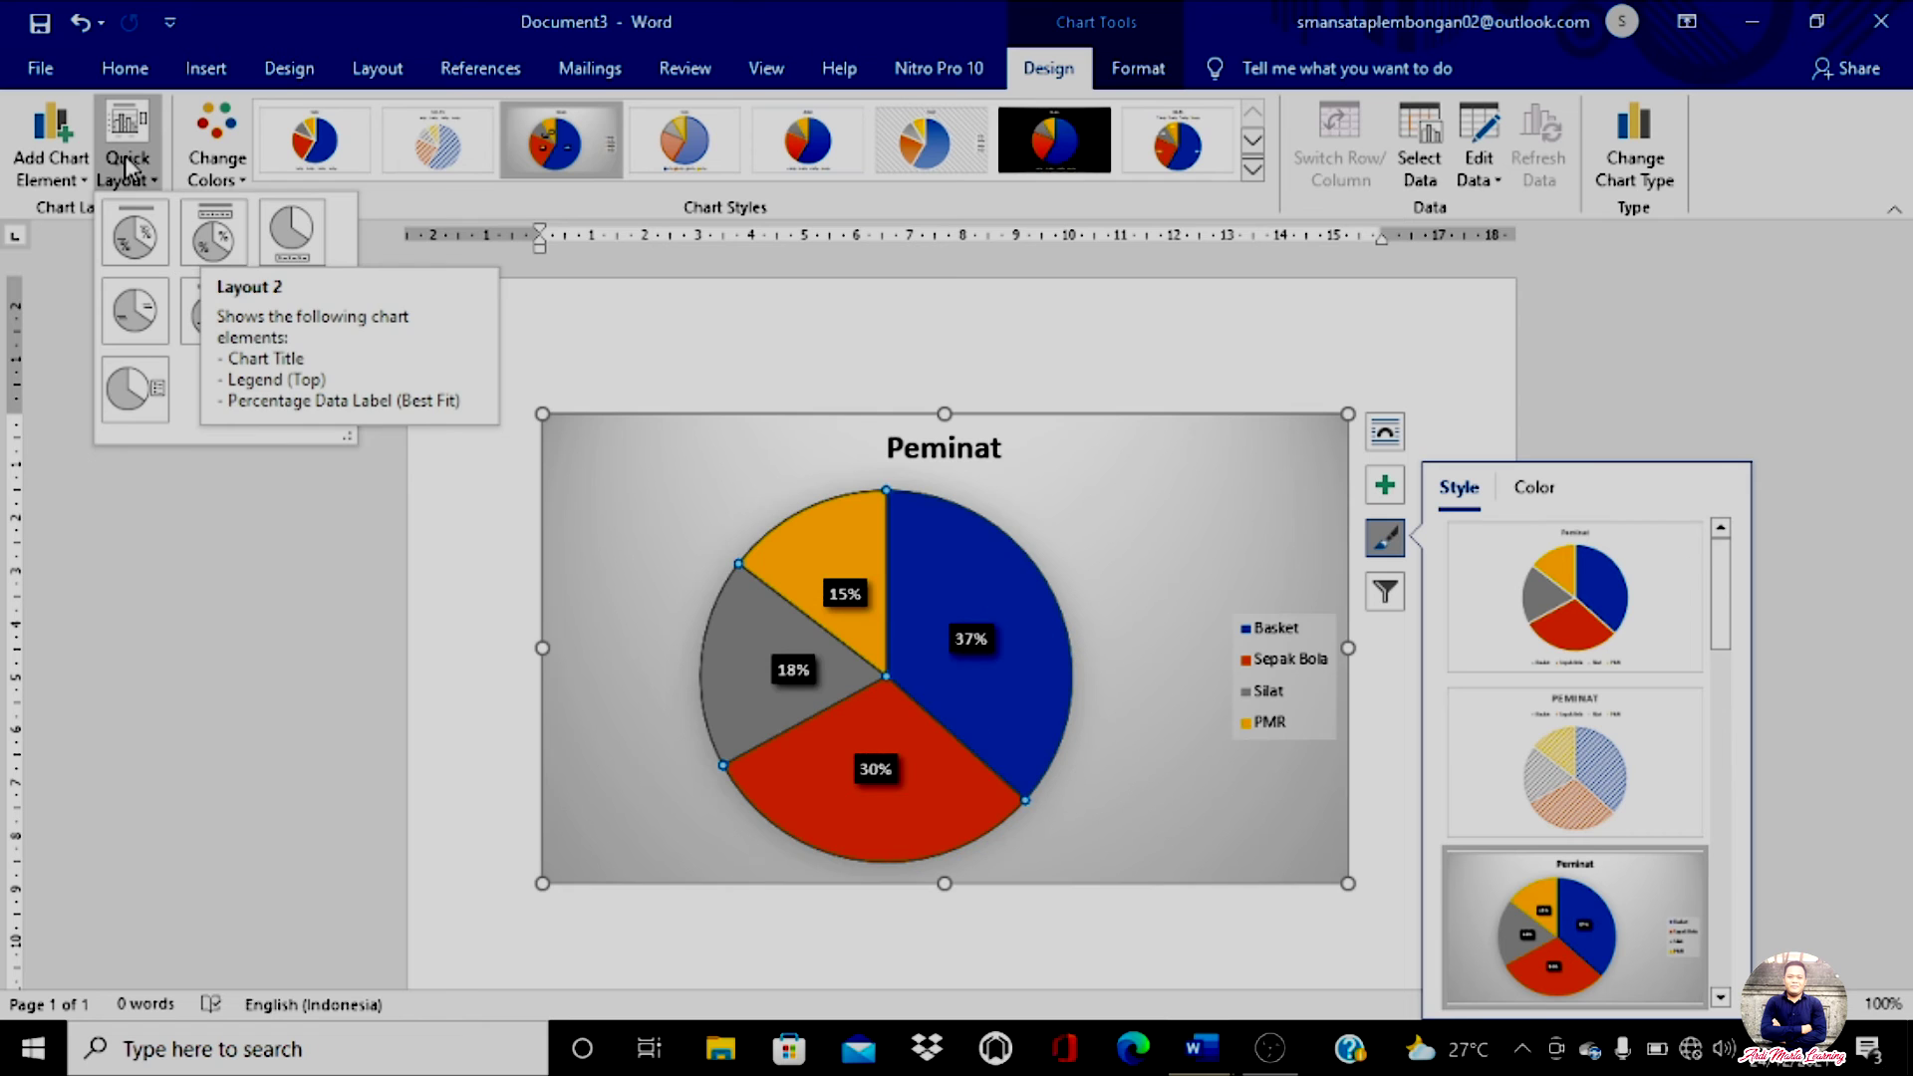
{"action": "left_click", "coordinate": [212, 239]}
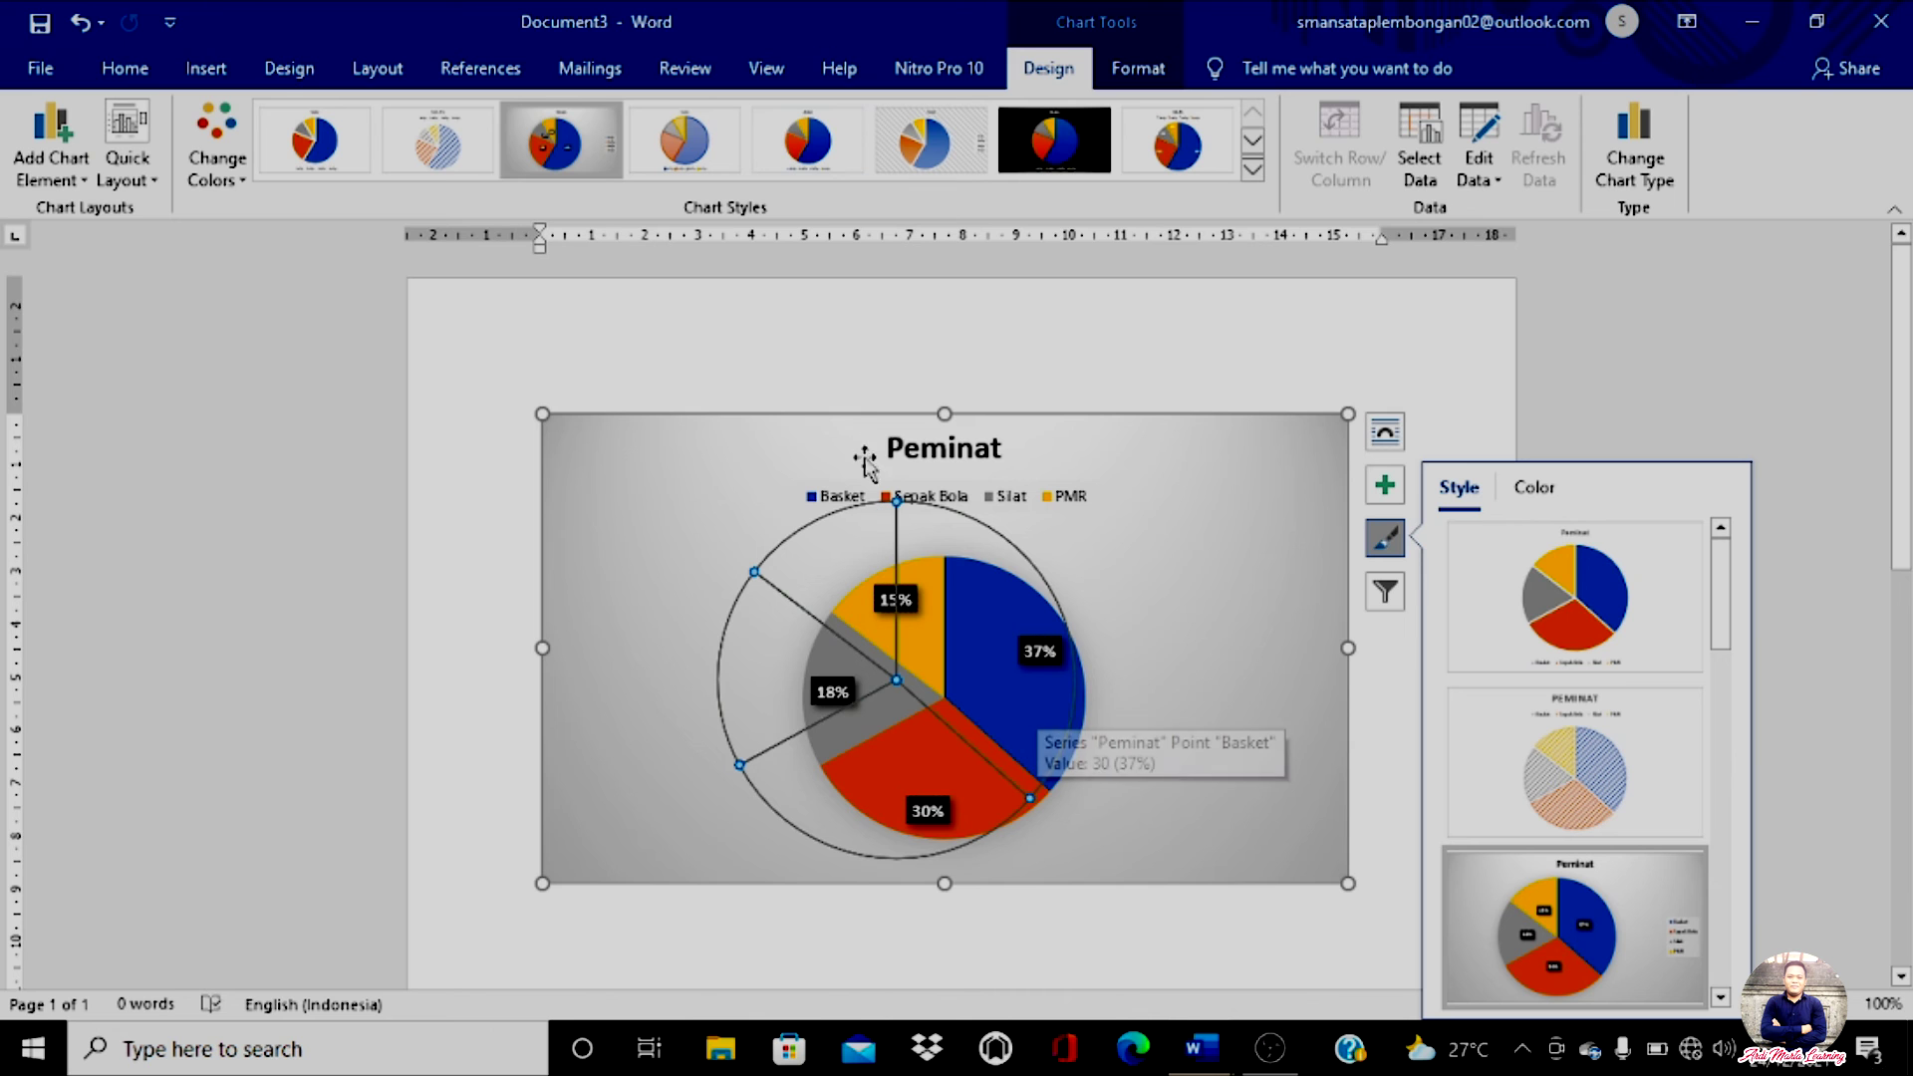
Give the pie chart quick layout Layout 1 and recolour it with the third palette of the Colorful group
{"action": "left_click", "coordinate": [127, 167]}
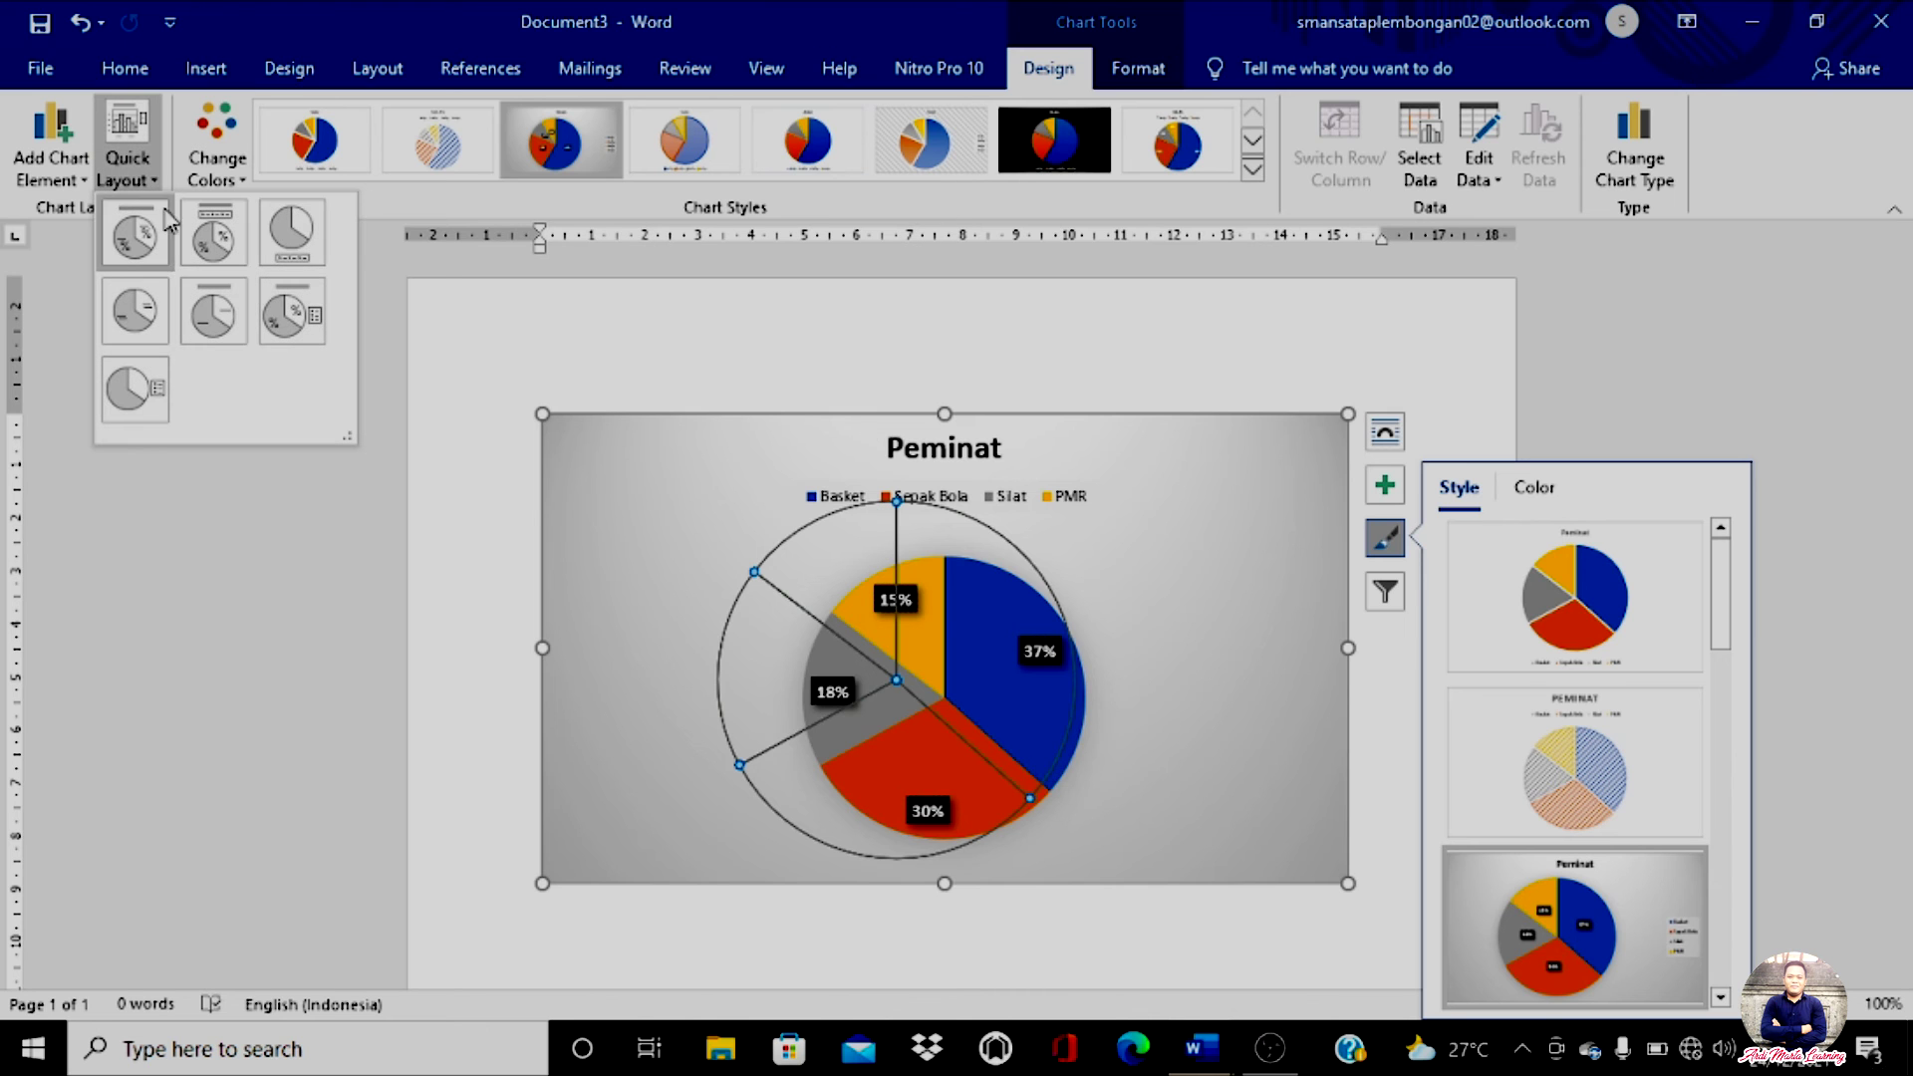
{"action": "left_click", "coordinate": [147, 249]}
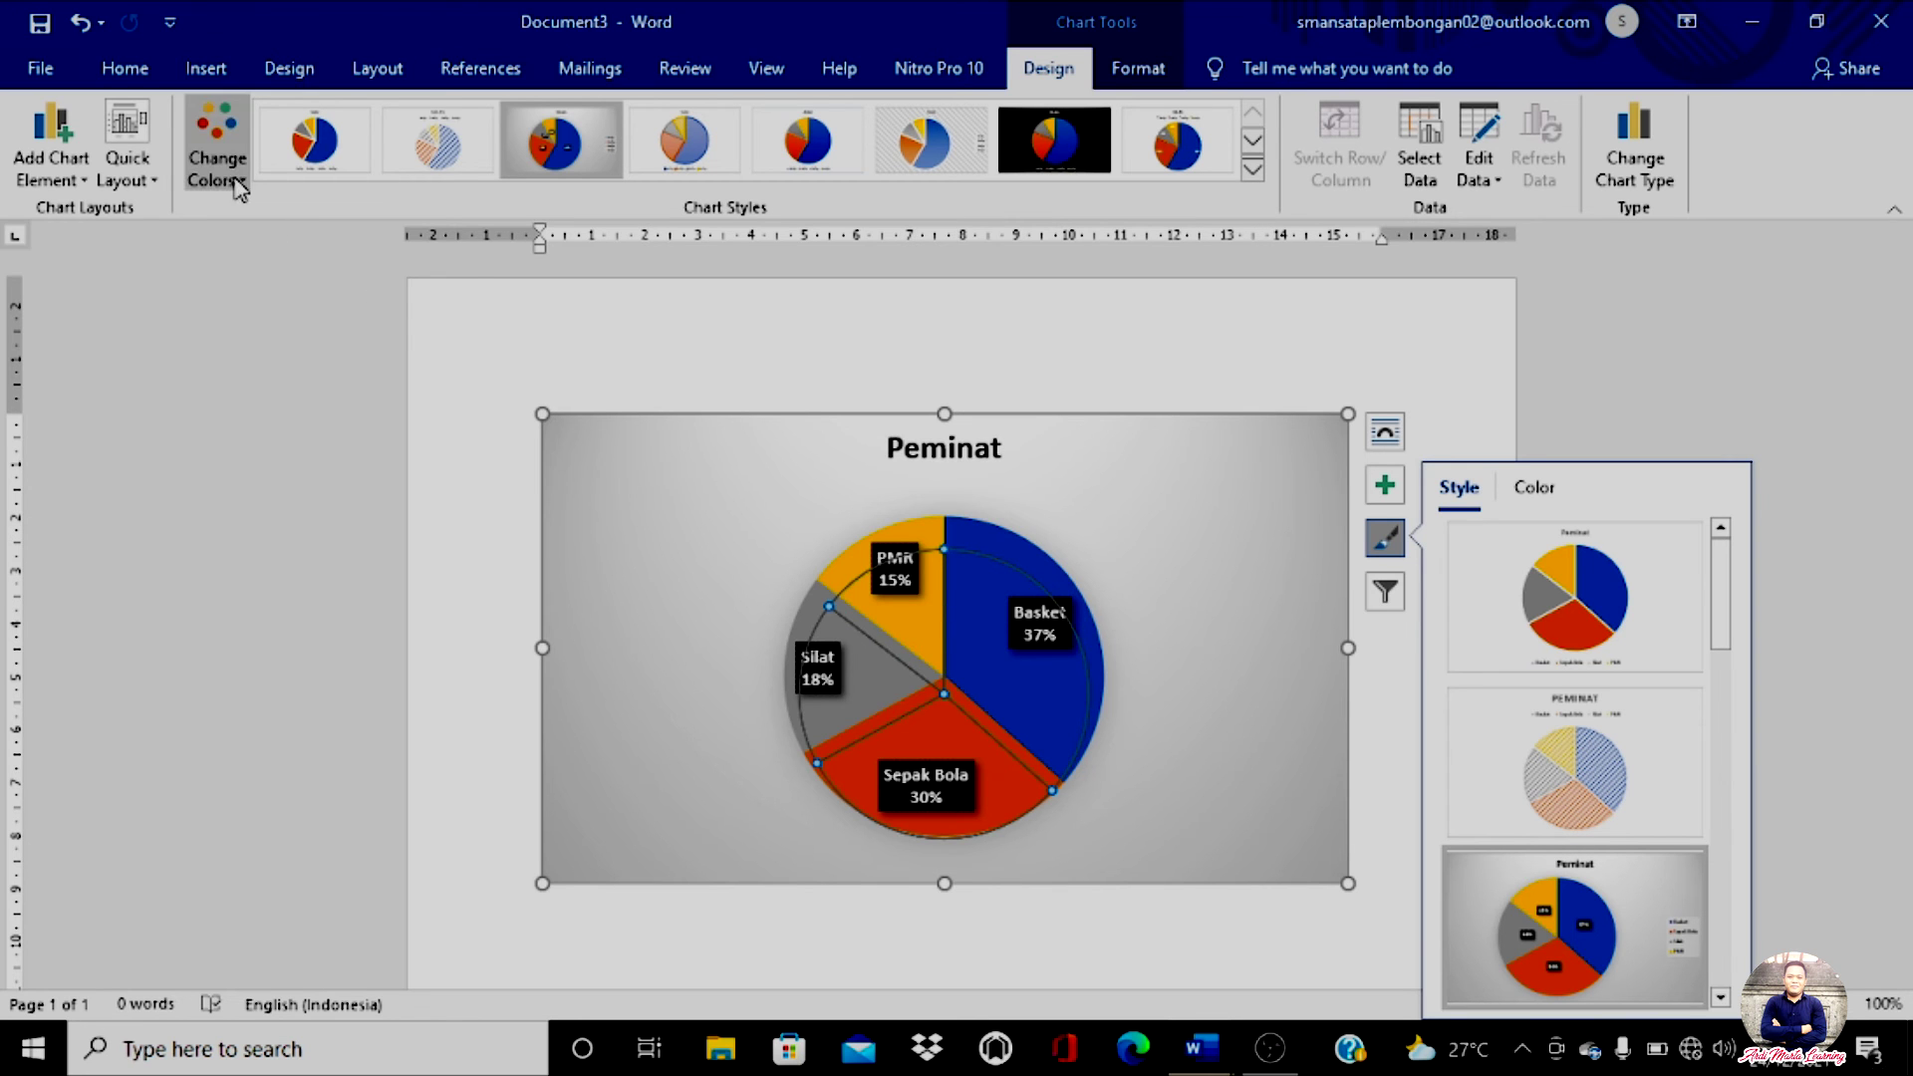
{"action": "left_click", "coordinate": [216, 149]}
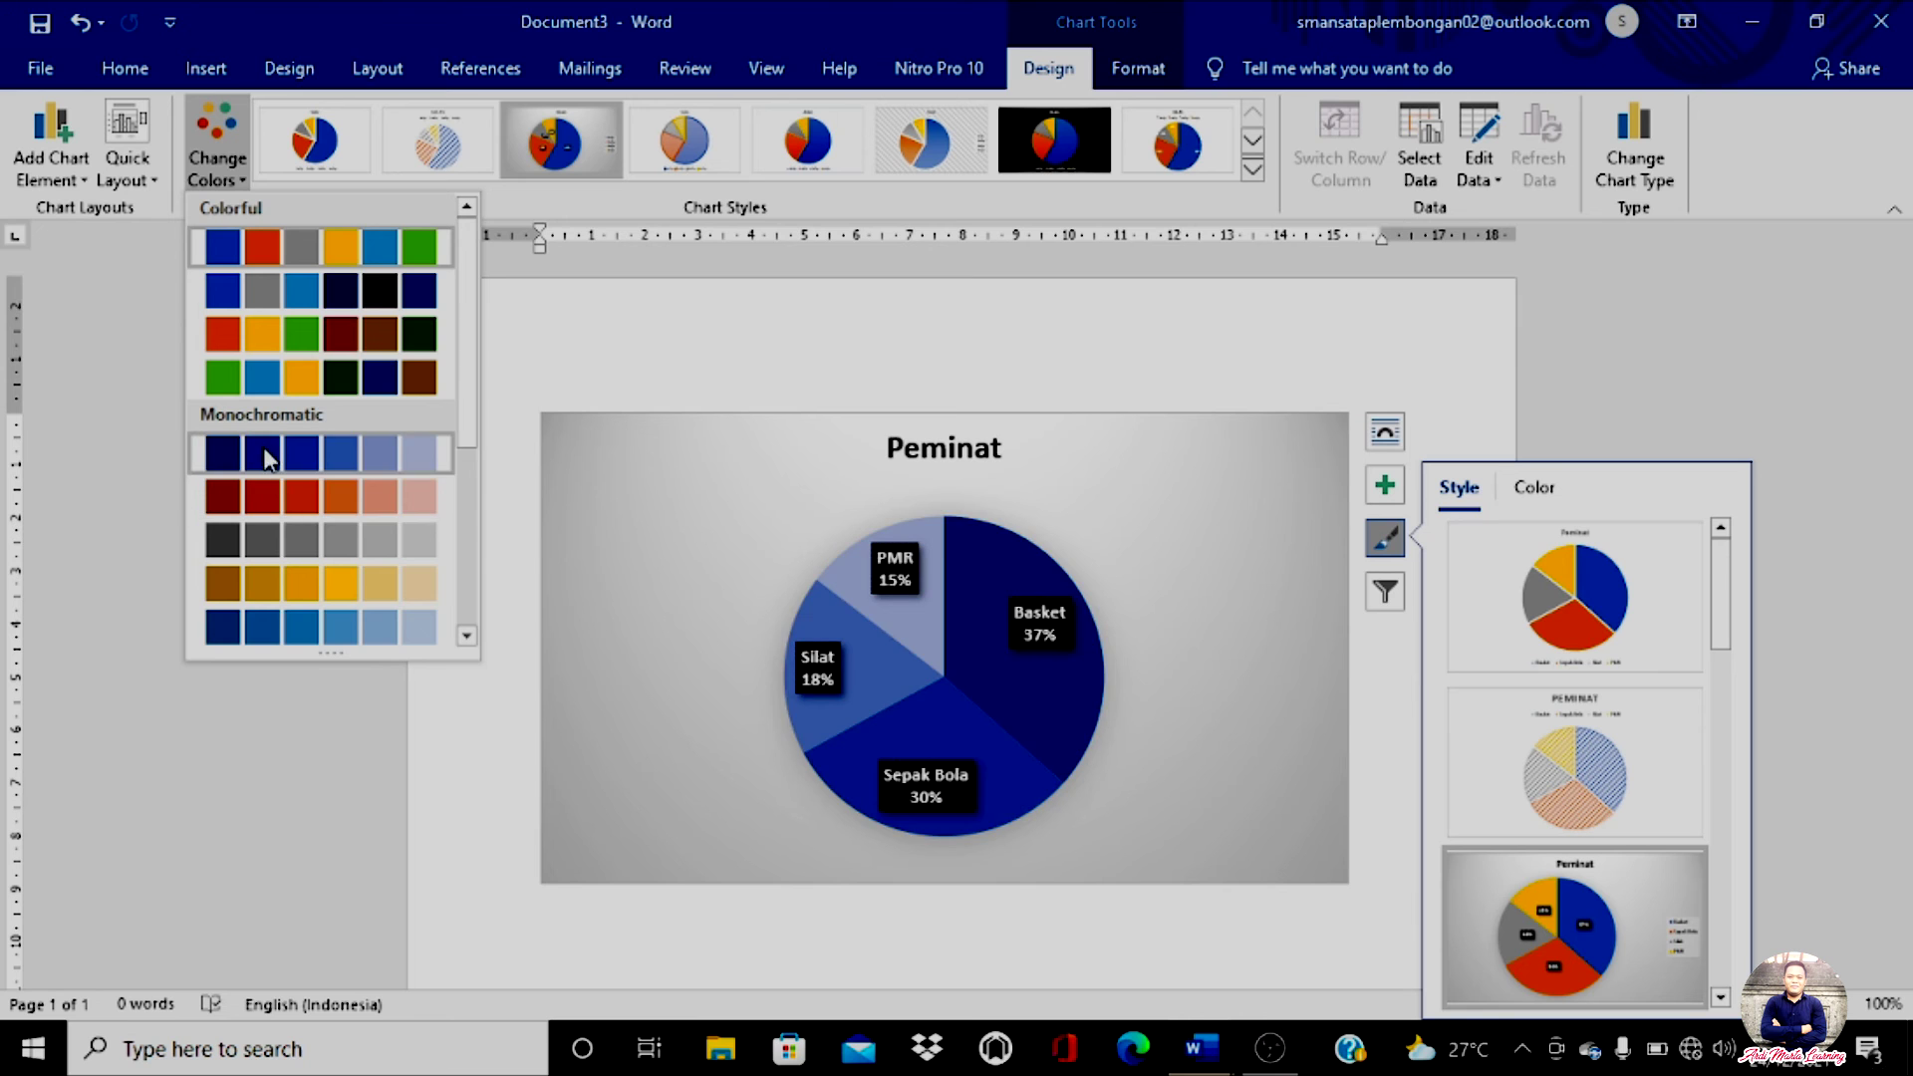
{"action": "left_click", "coordinate": [276, 335]}
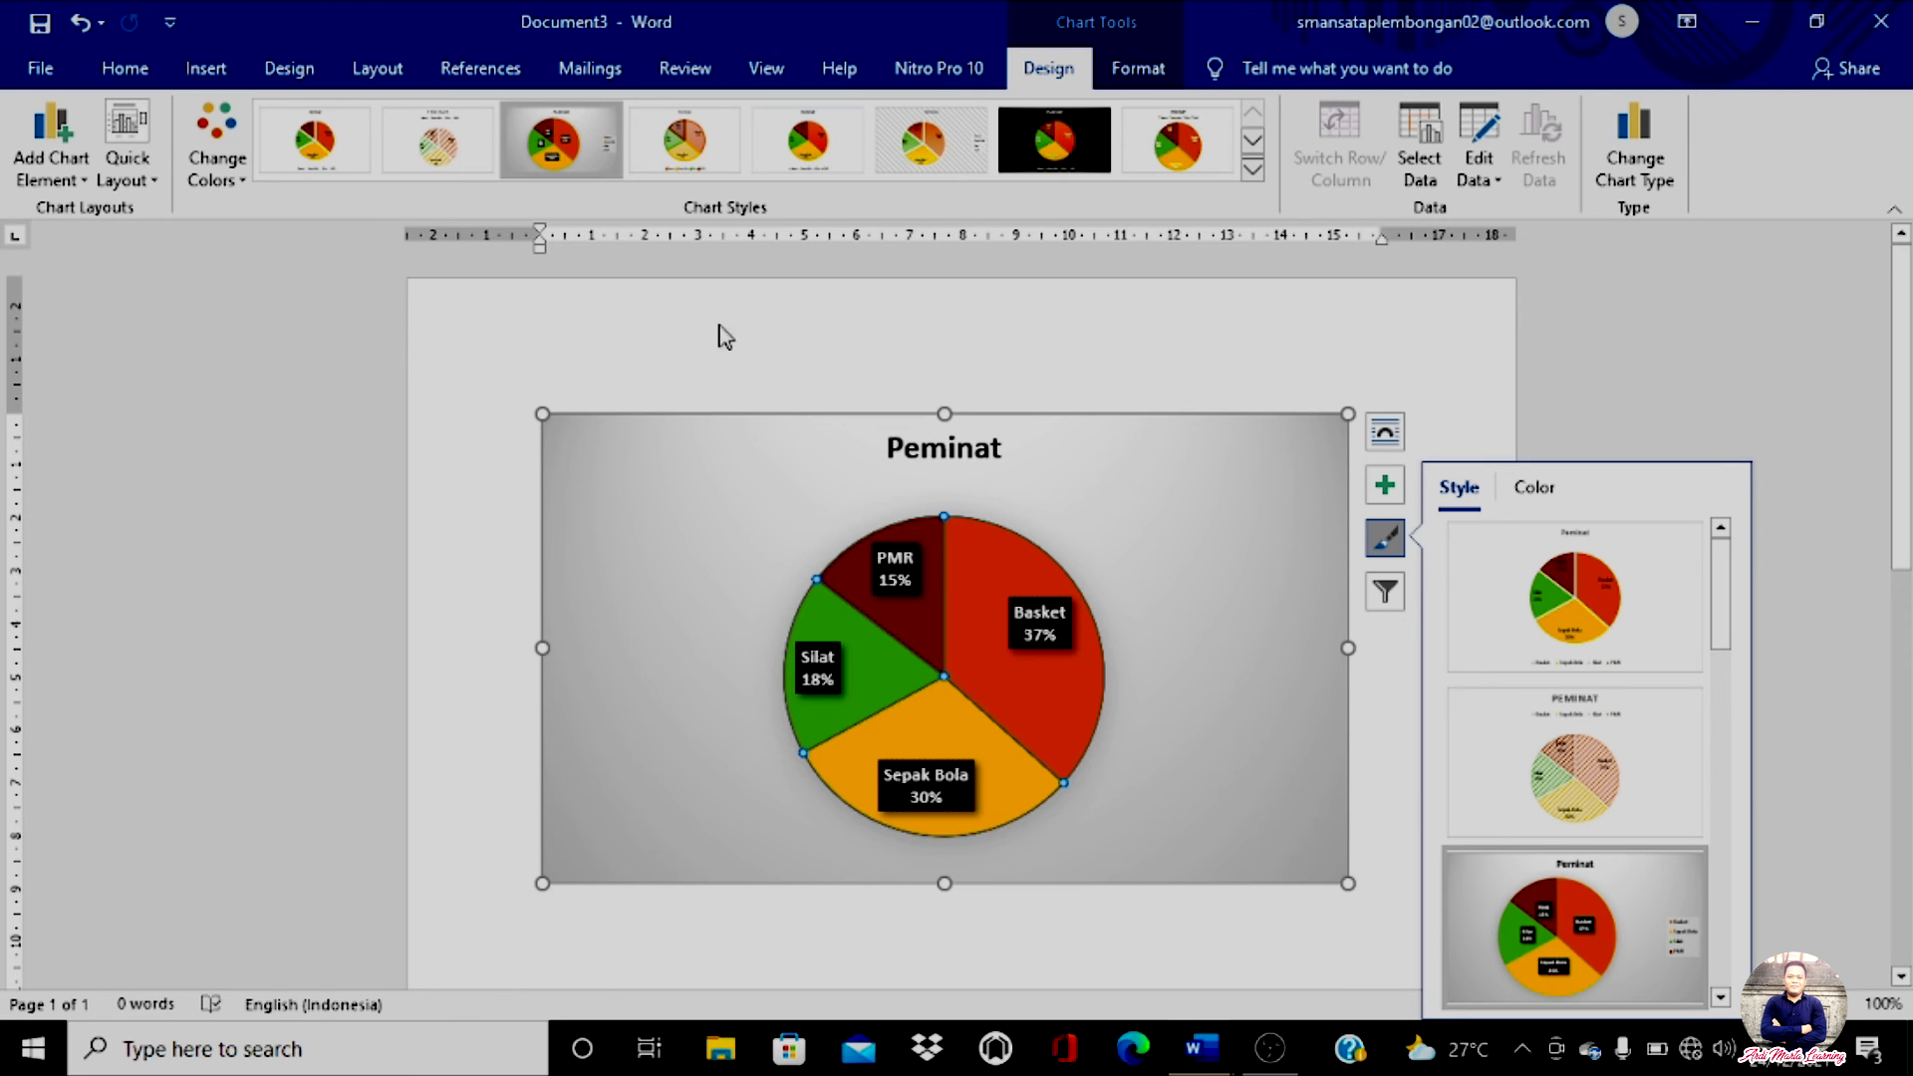
{"action": "left_click", "coordinate": [946, 447]}
{"action": "left_click", "coordinate": [1004, 445]}
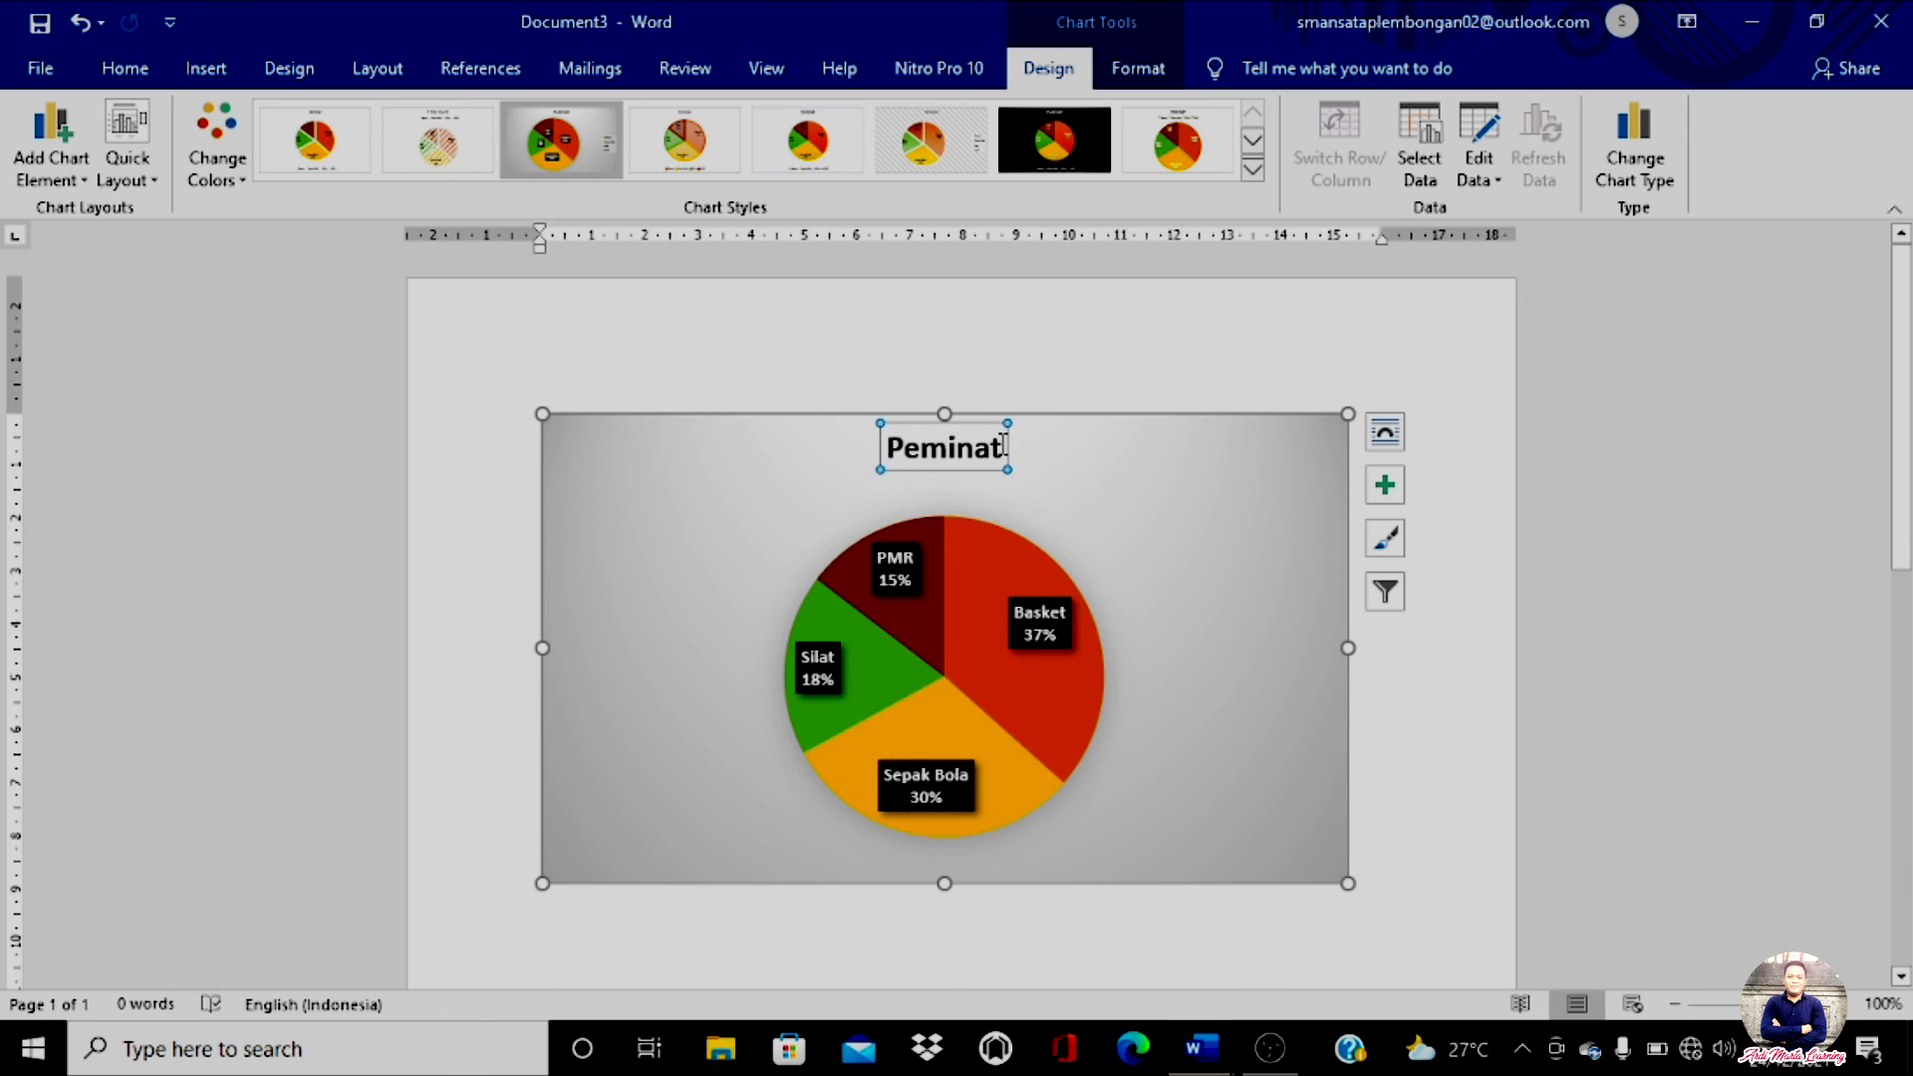
{"action": "key", "text": "Delete"}
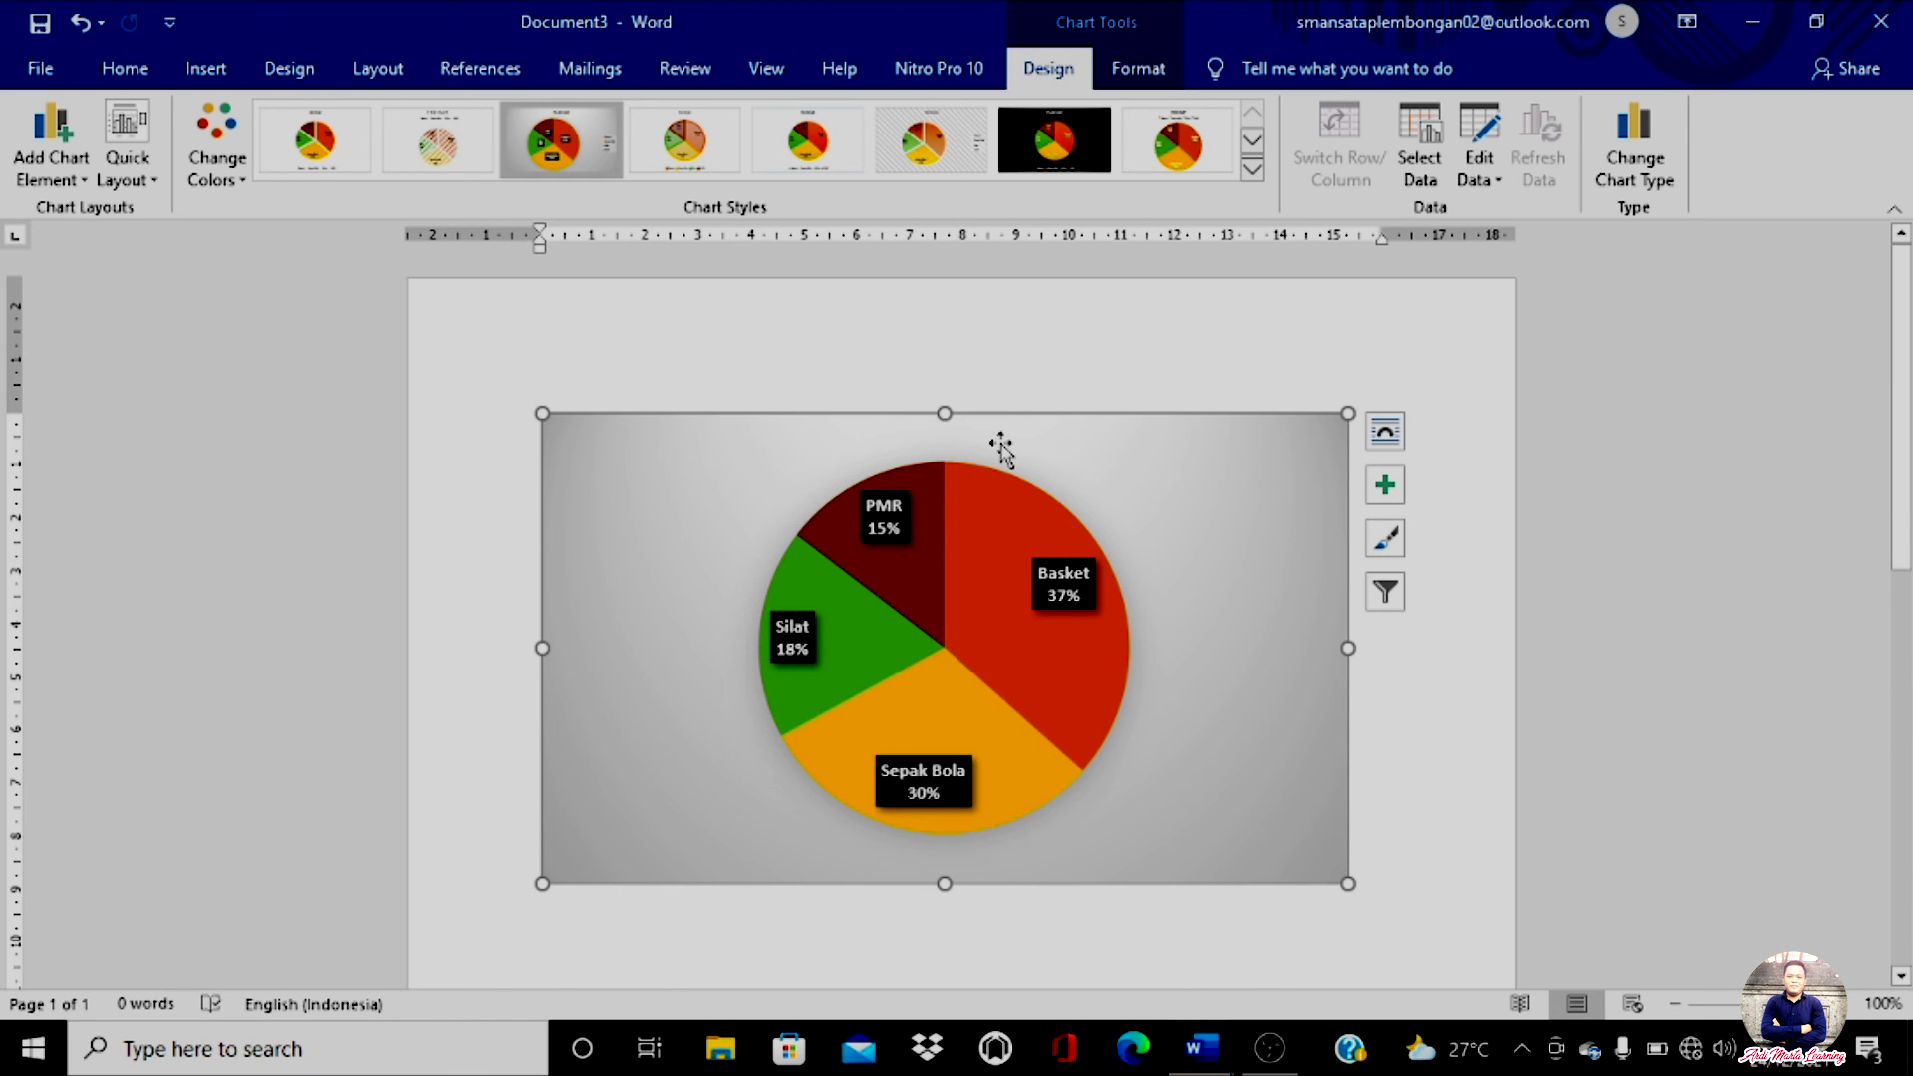
{"action": "key", "text": "ctrl+z"}
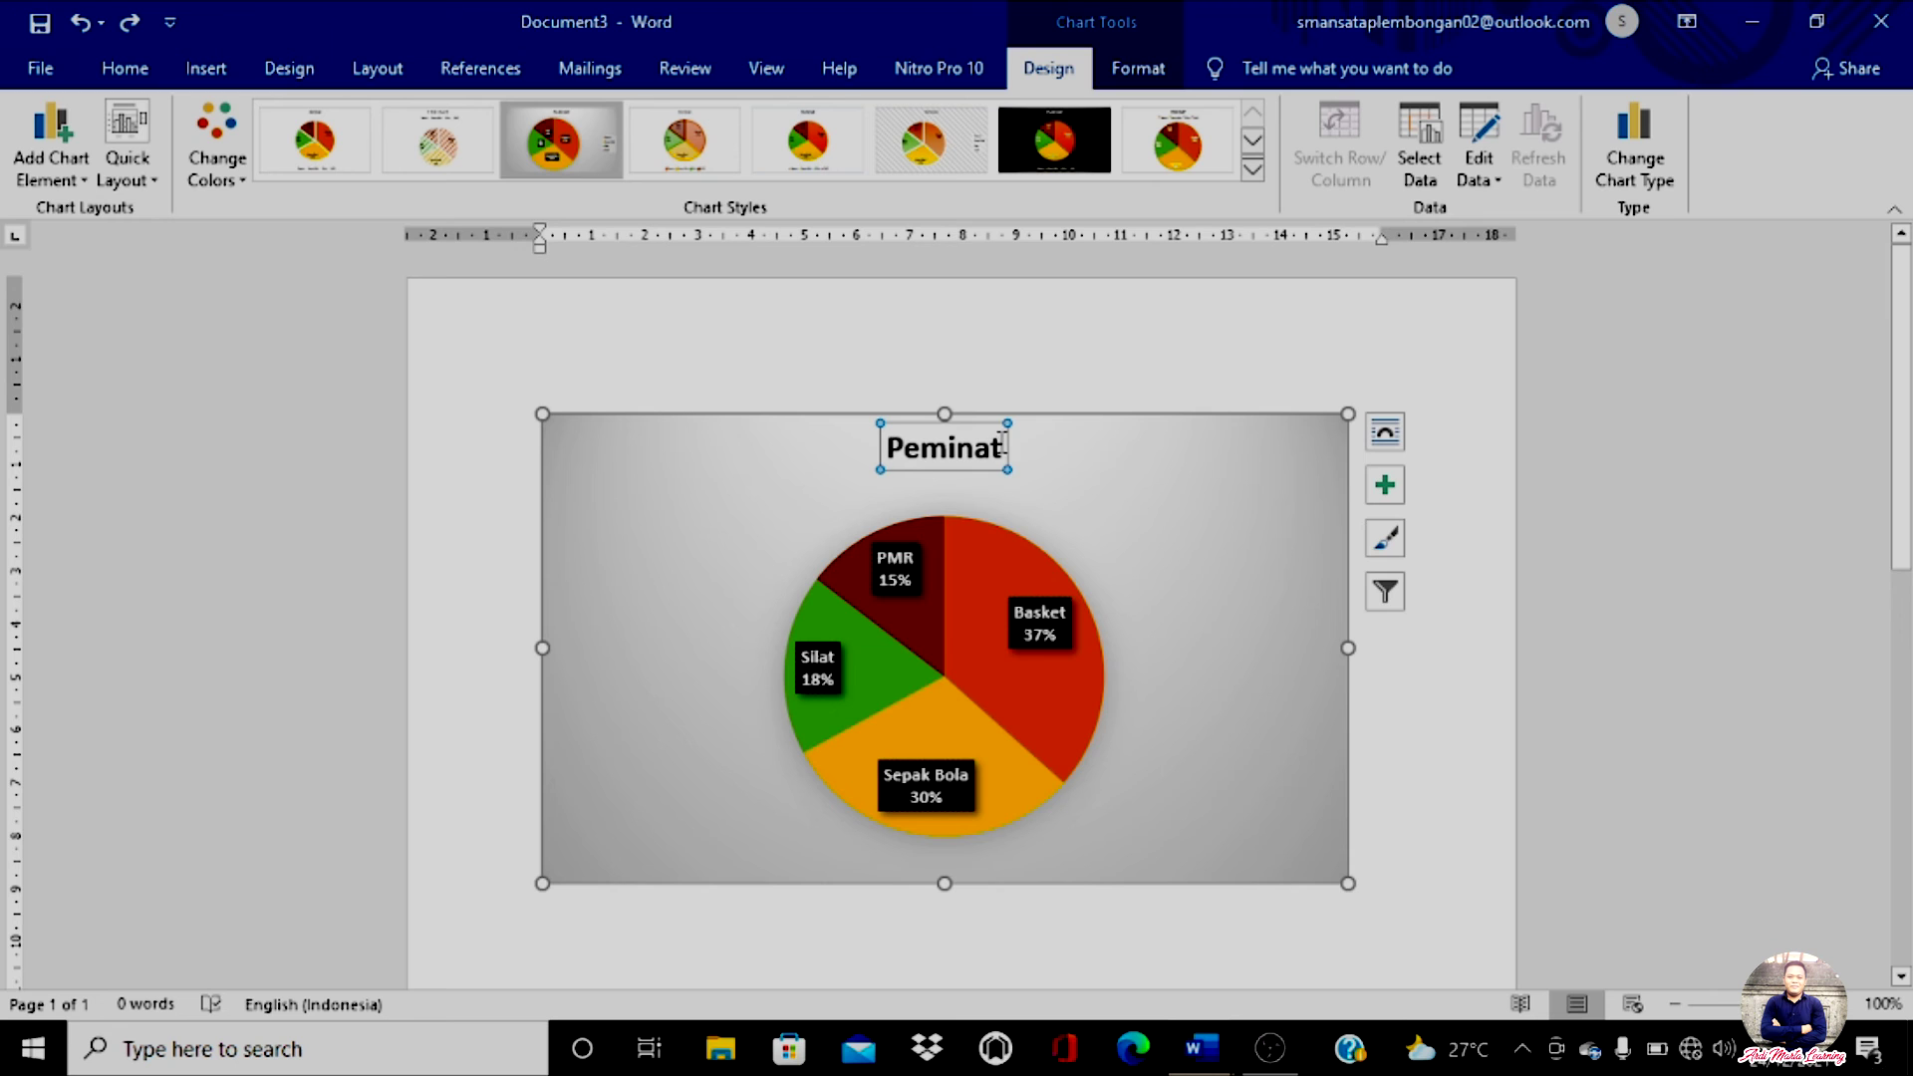
Insert the text "Perbandingan Peminat Ekskul" at the start of the pie chart's title
{"action": "left_click", "coordinate": [1001, 449]}
{"action": "type", "text": "p"}
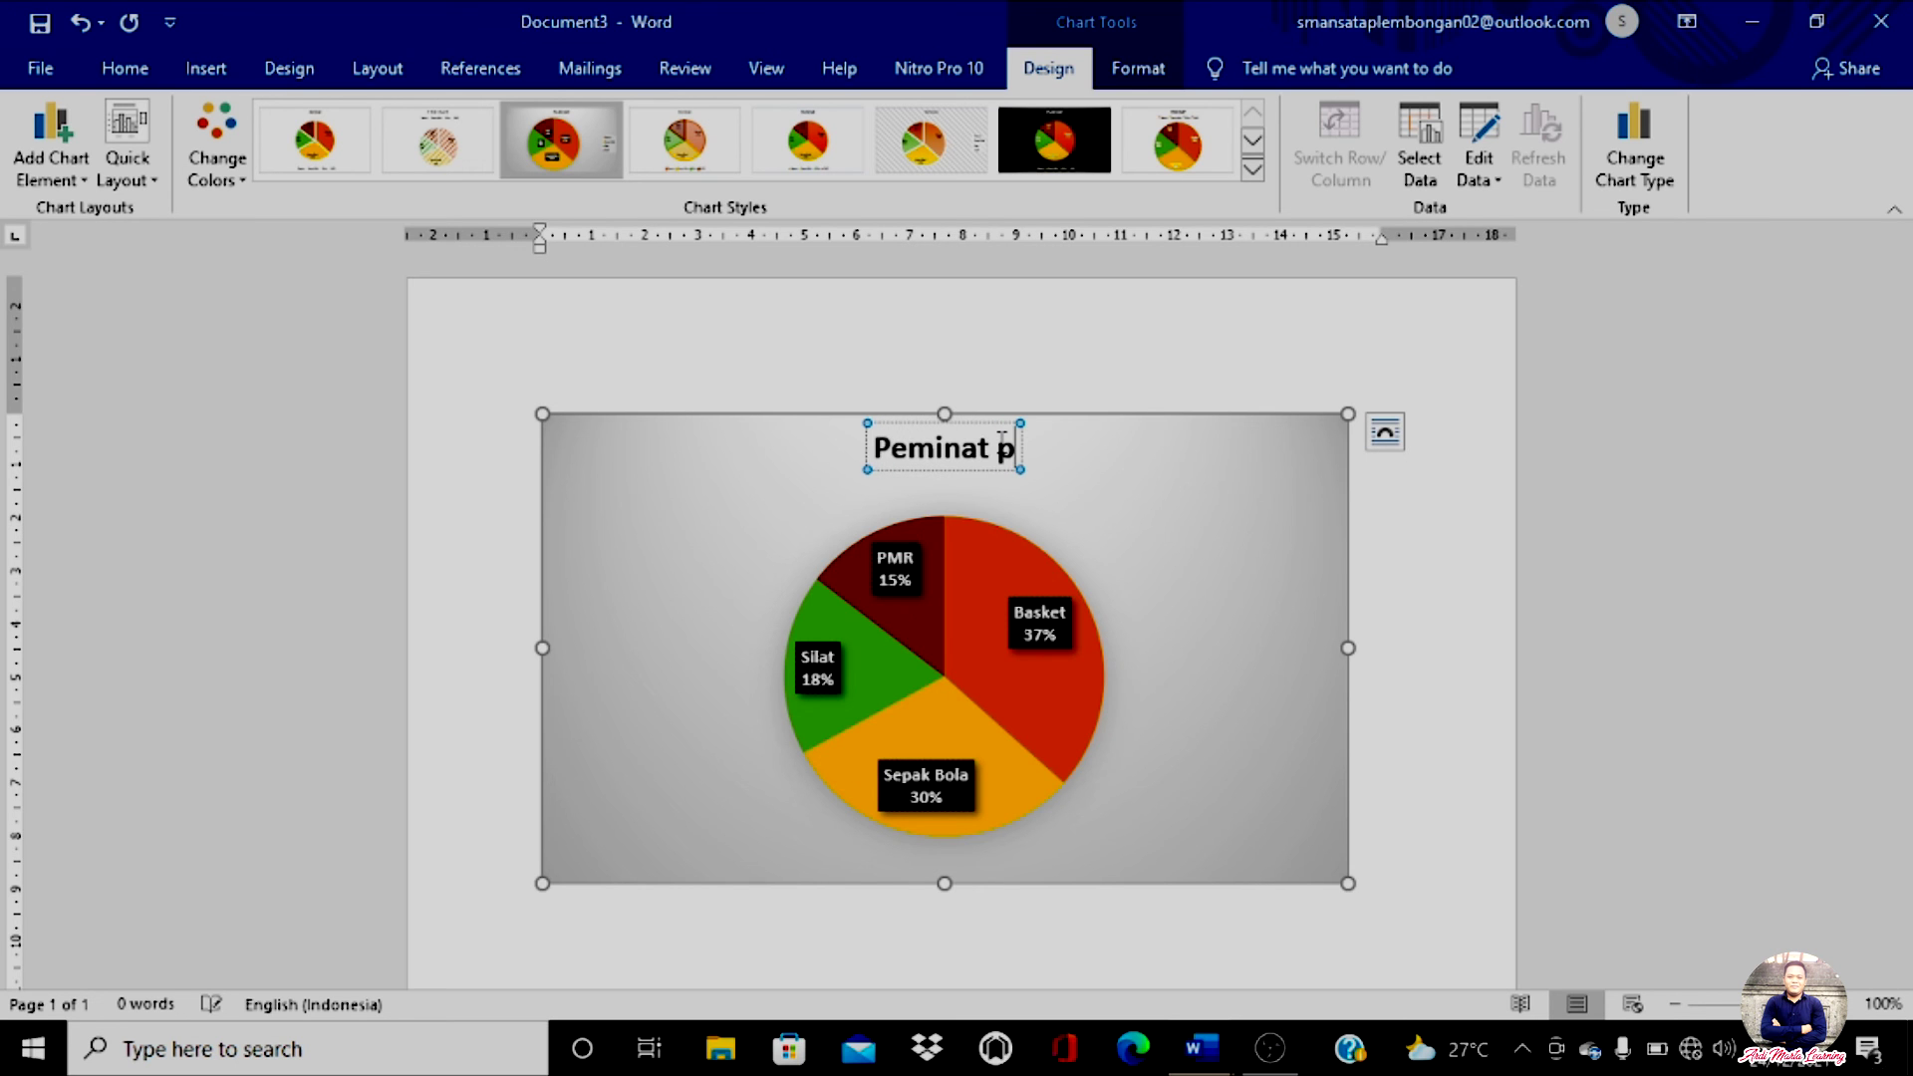
{"action": "key", "text": "BackSpace"}
{"action": "key", "text": "BackSpace"}
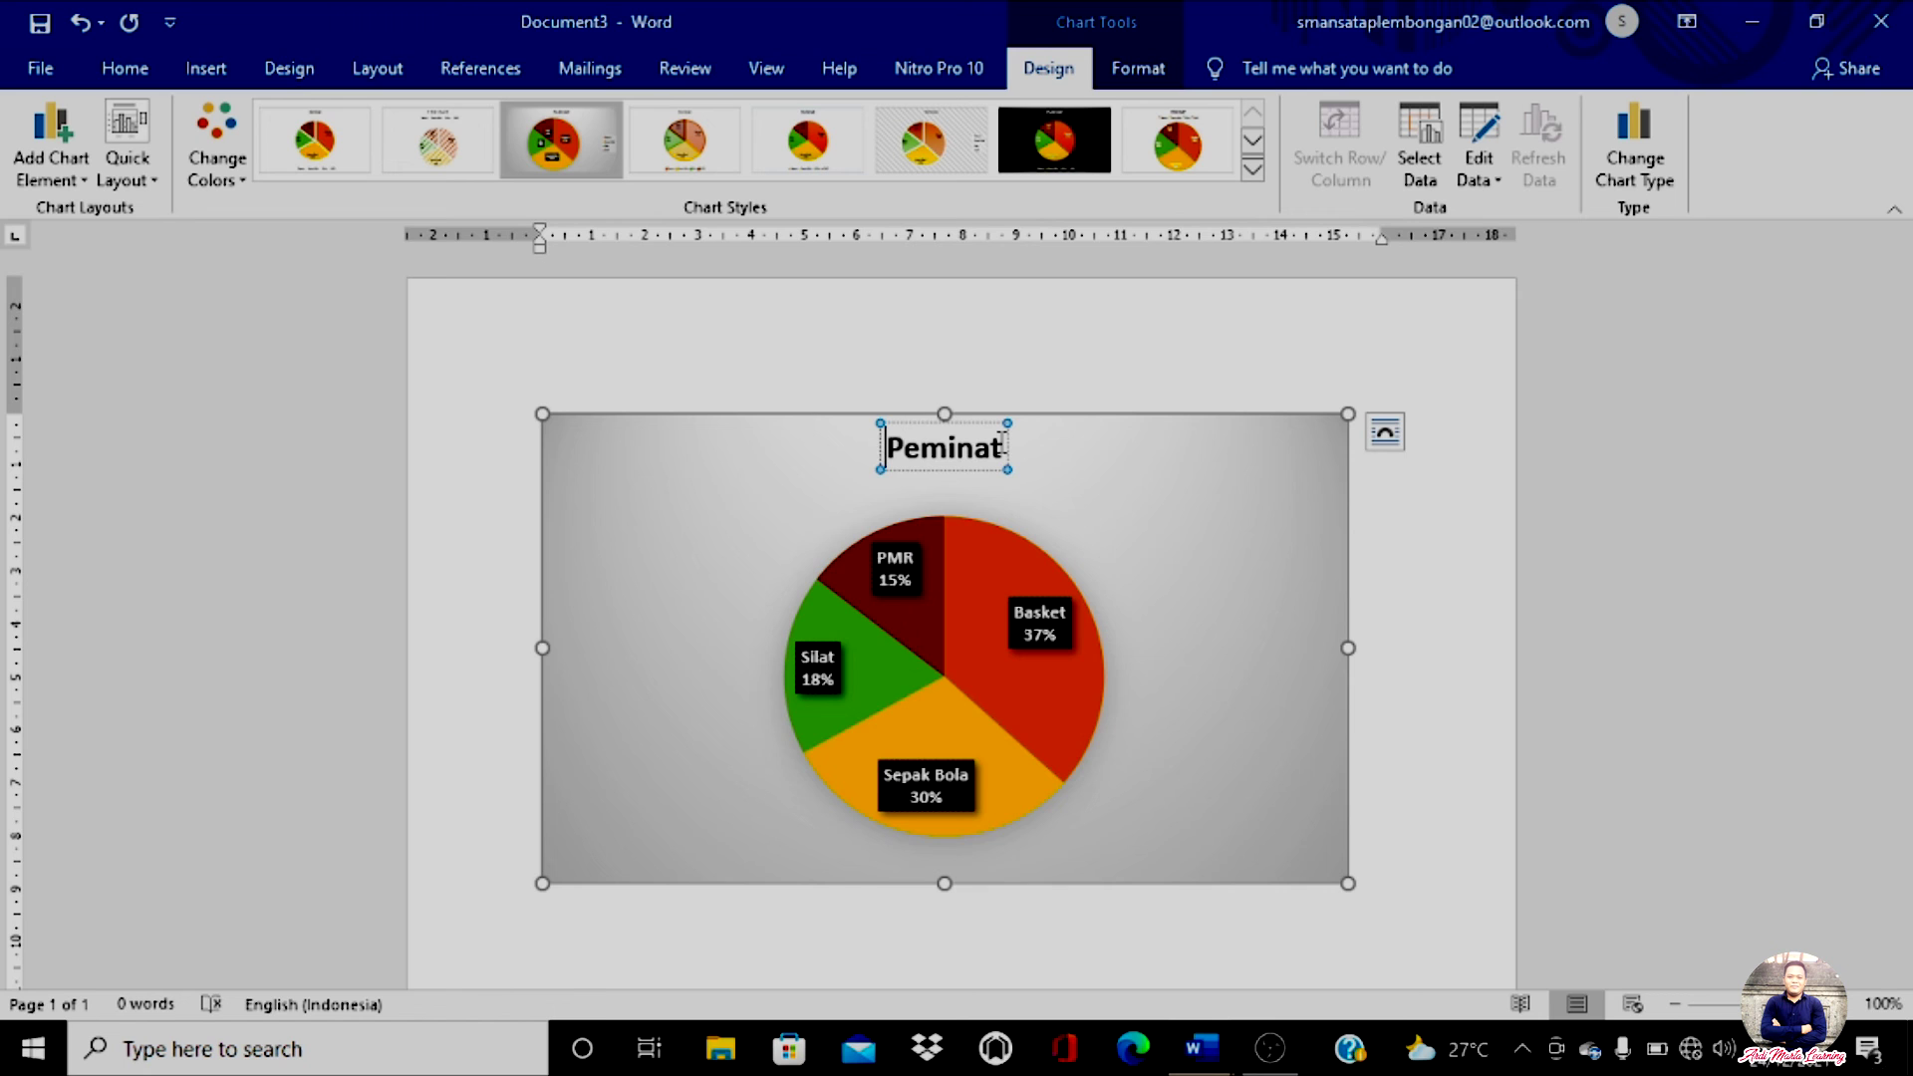
{"action": "type", "text": "Perbdan"}
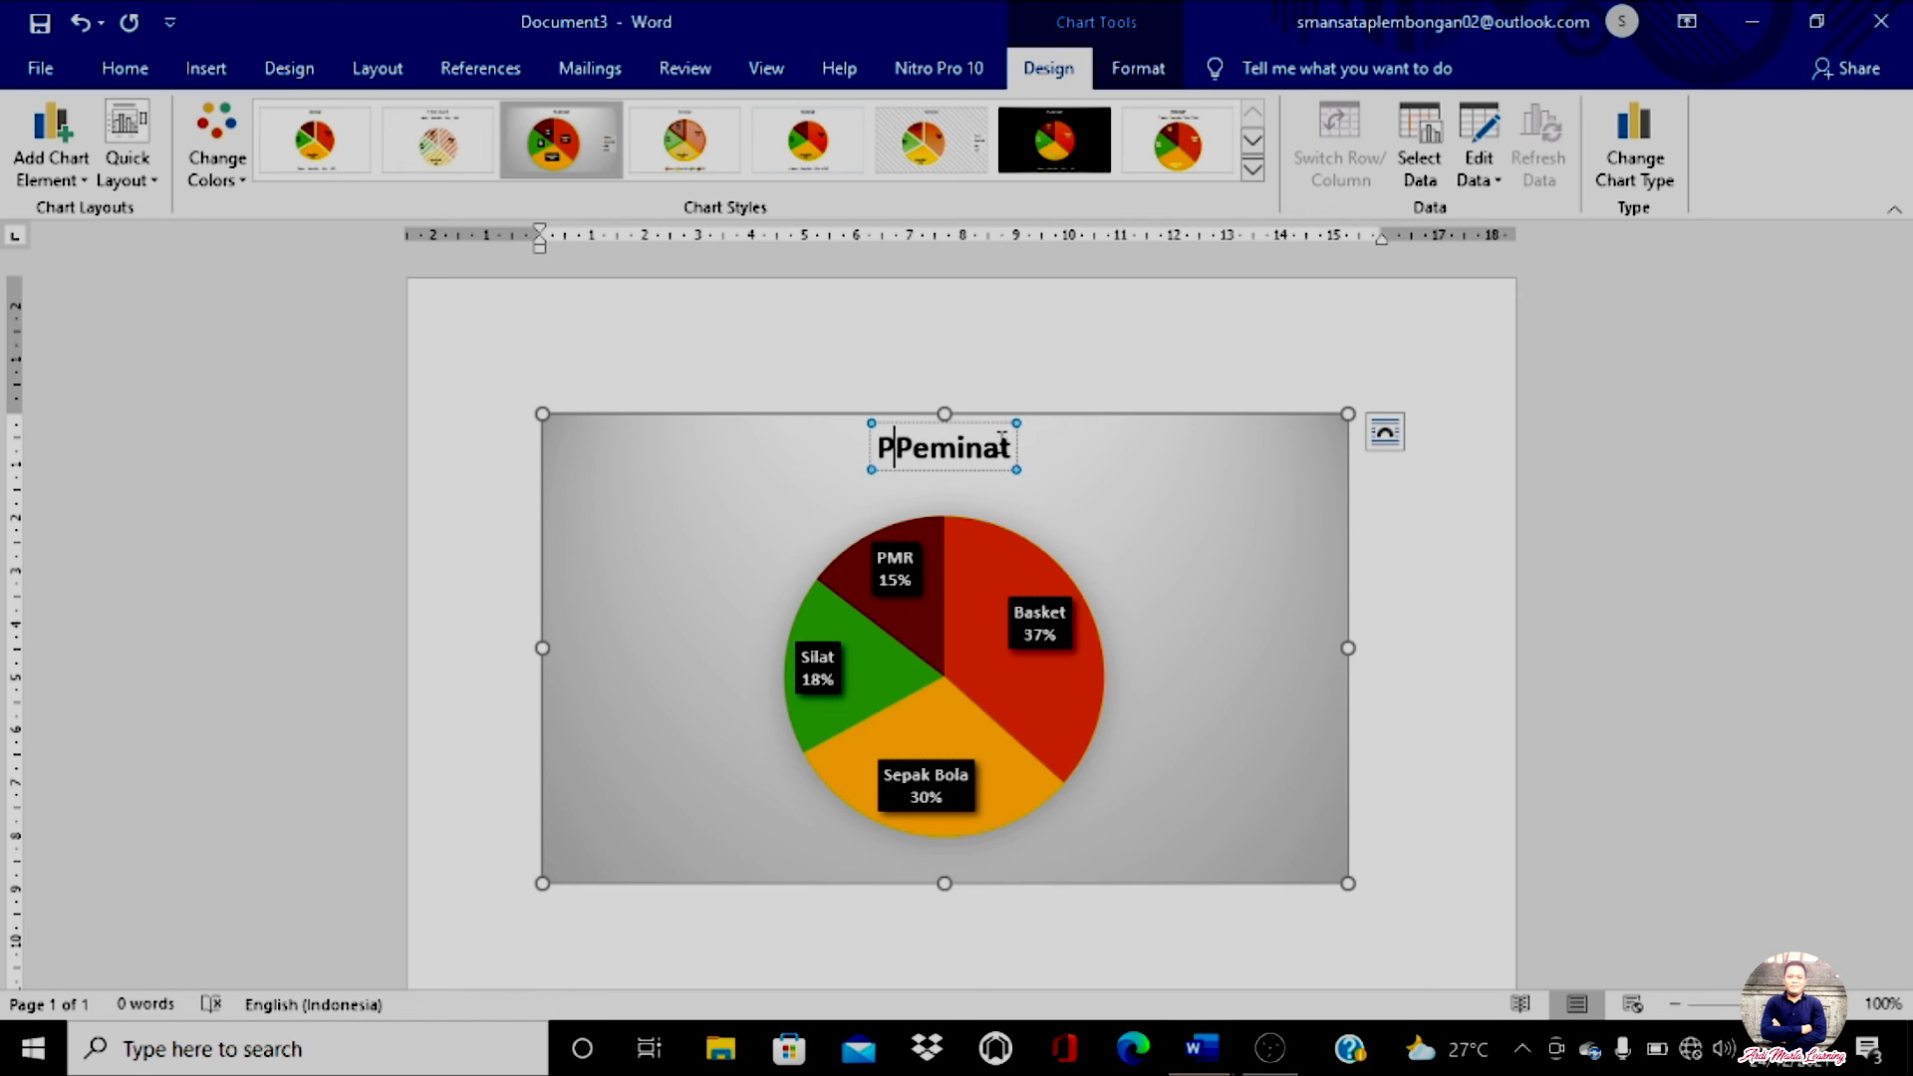
{"action": "key", "text": "BackSpace"}
{"action": "key", "text": "BackSpace"}
{"action": "key", "text": "BackSpace"}
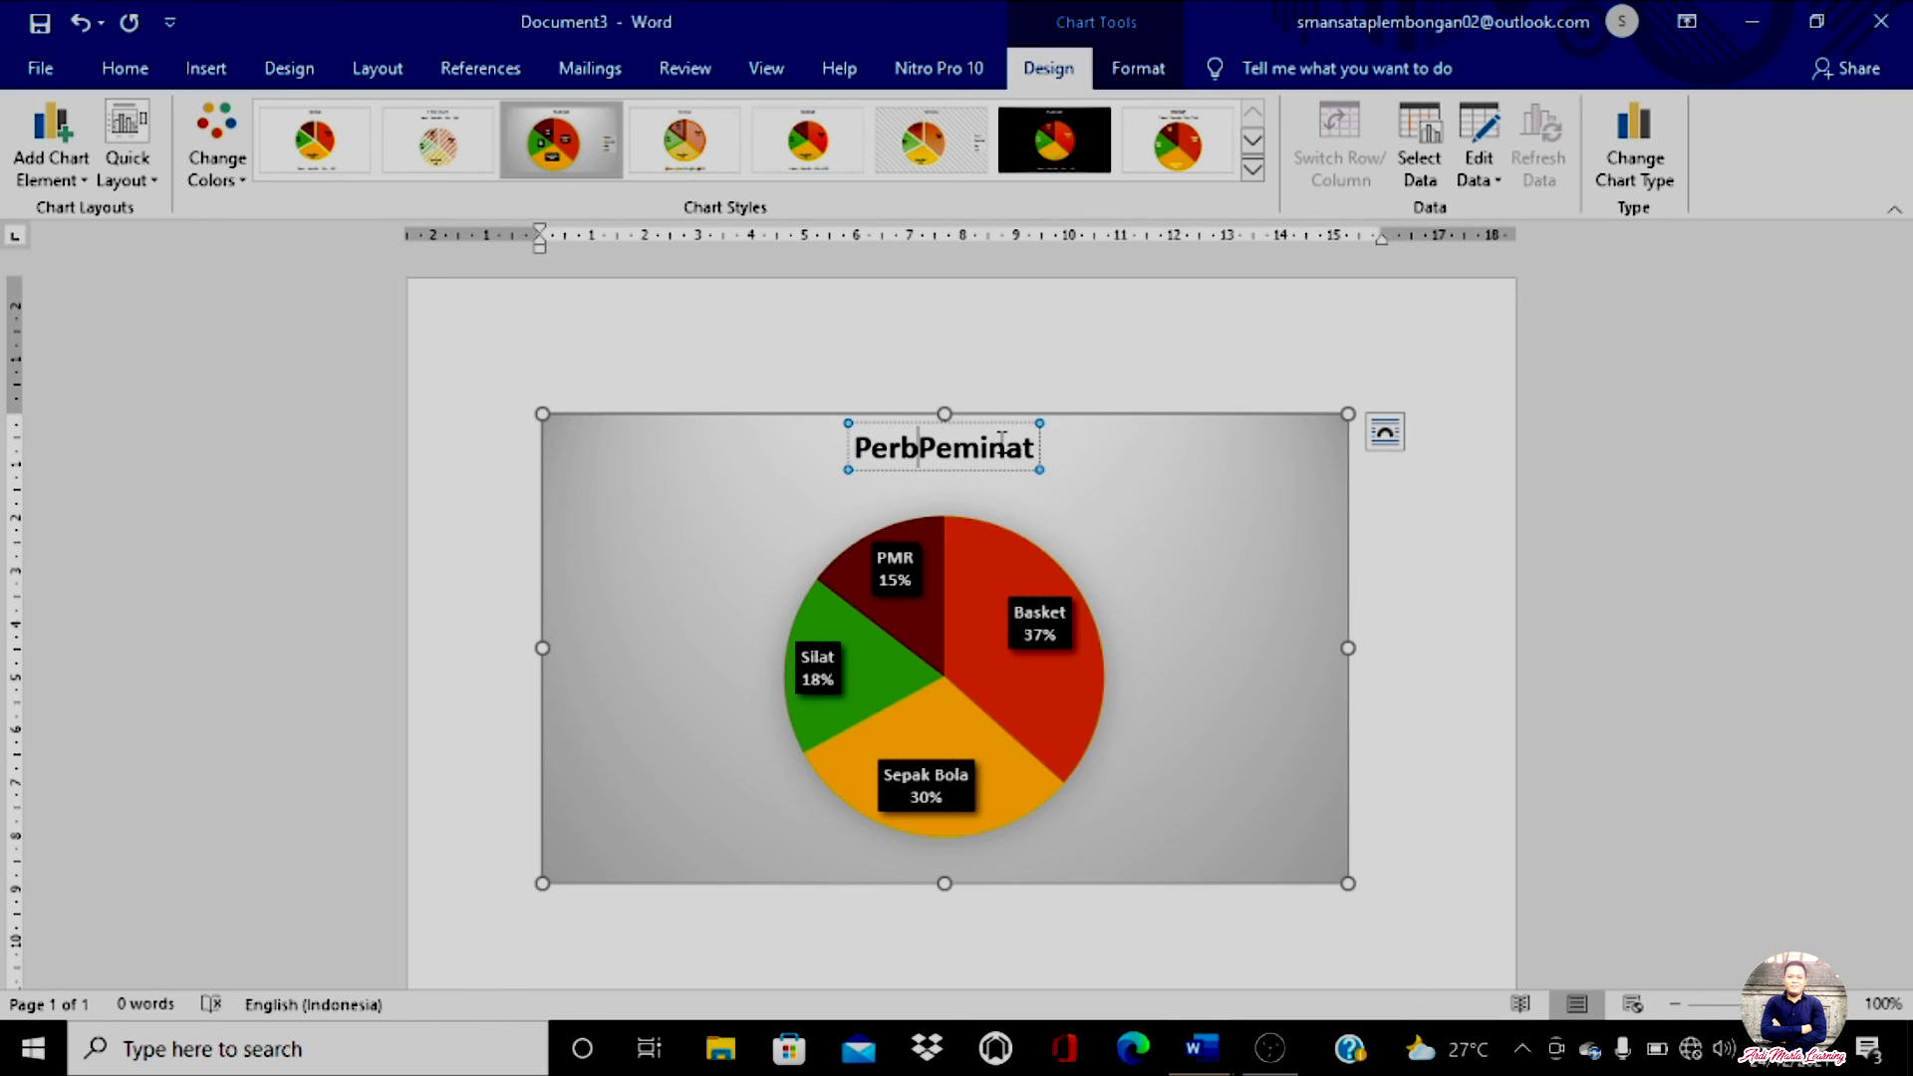
{"action": "type", "text": "andingan "}
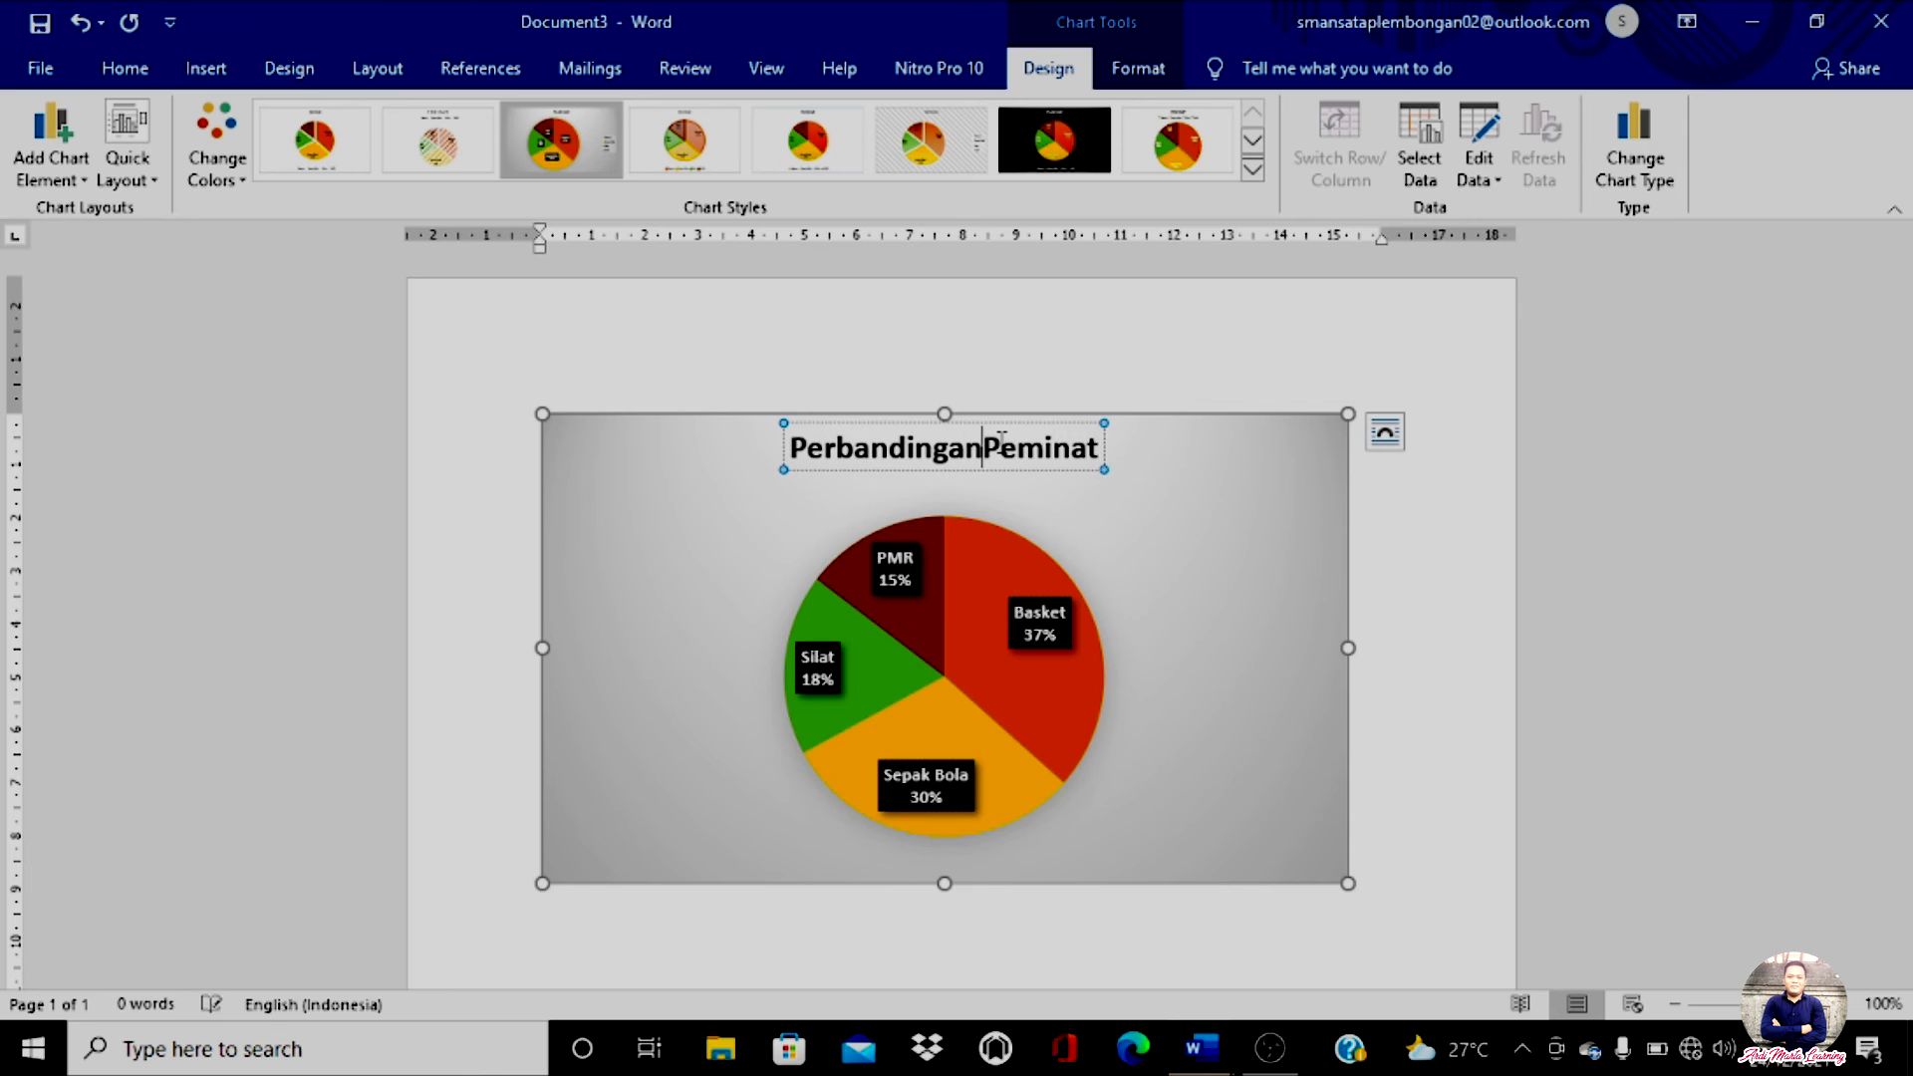
{"action": "type", "text": "Pe"}
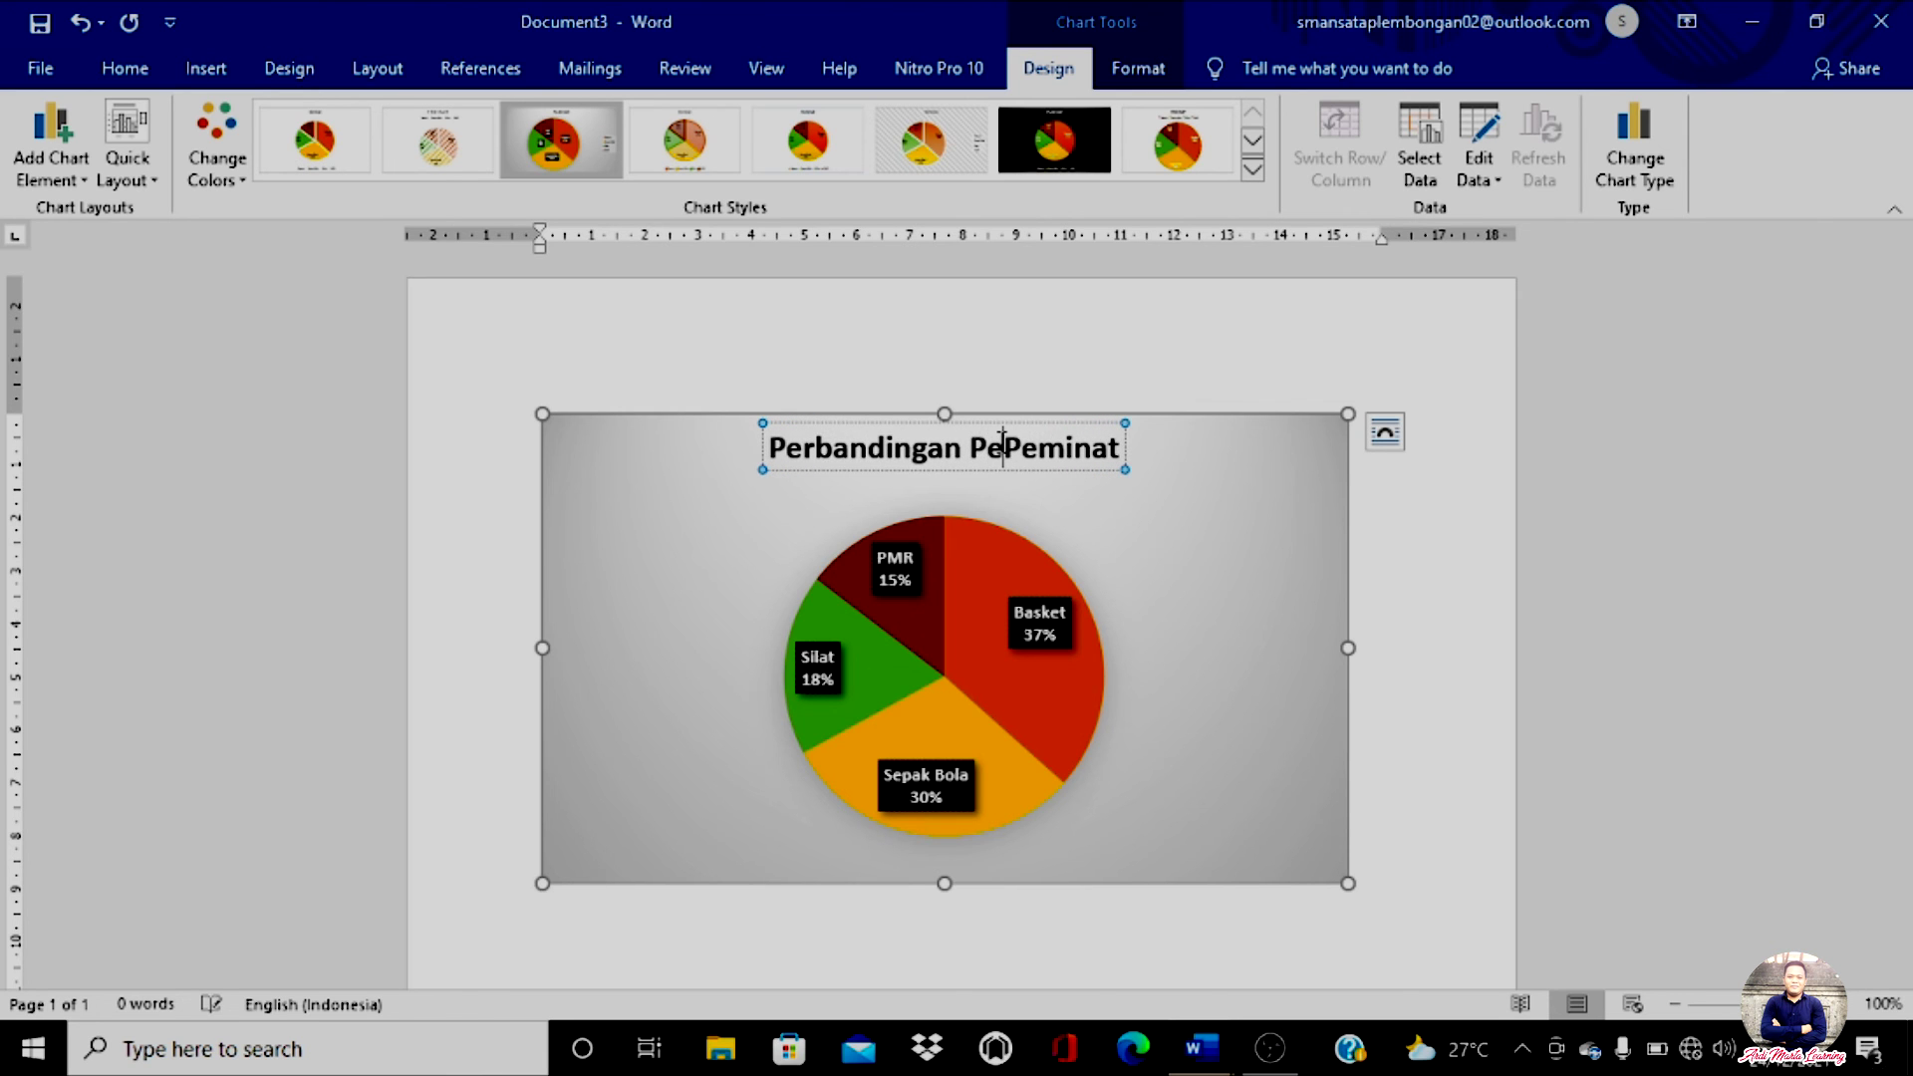
{"action": "type", "text": "minat Eks"}
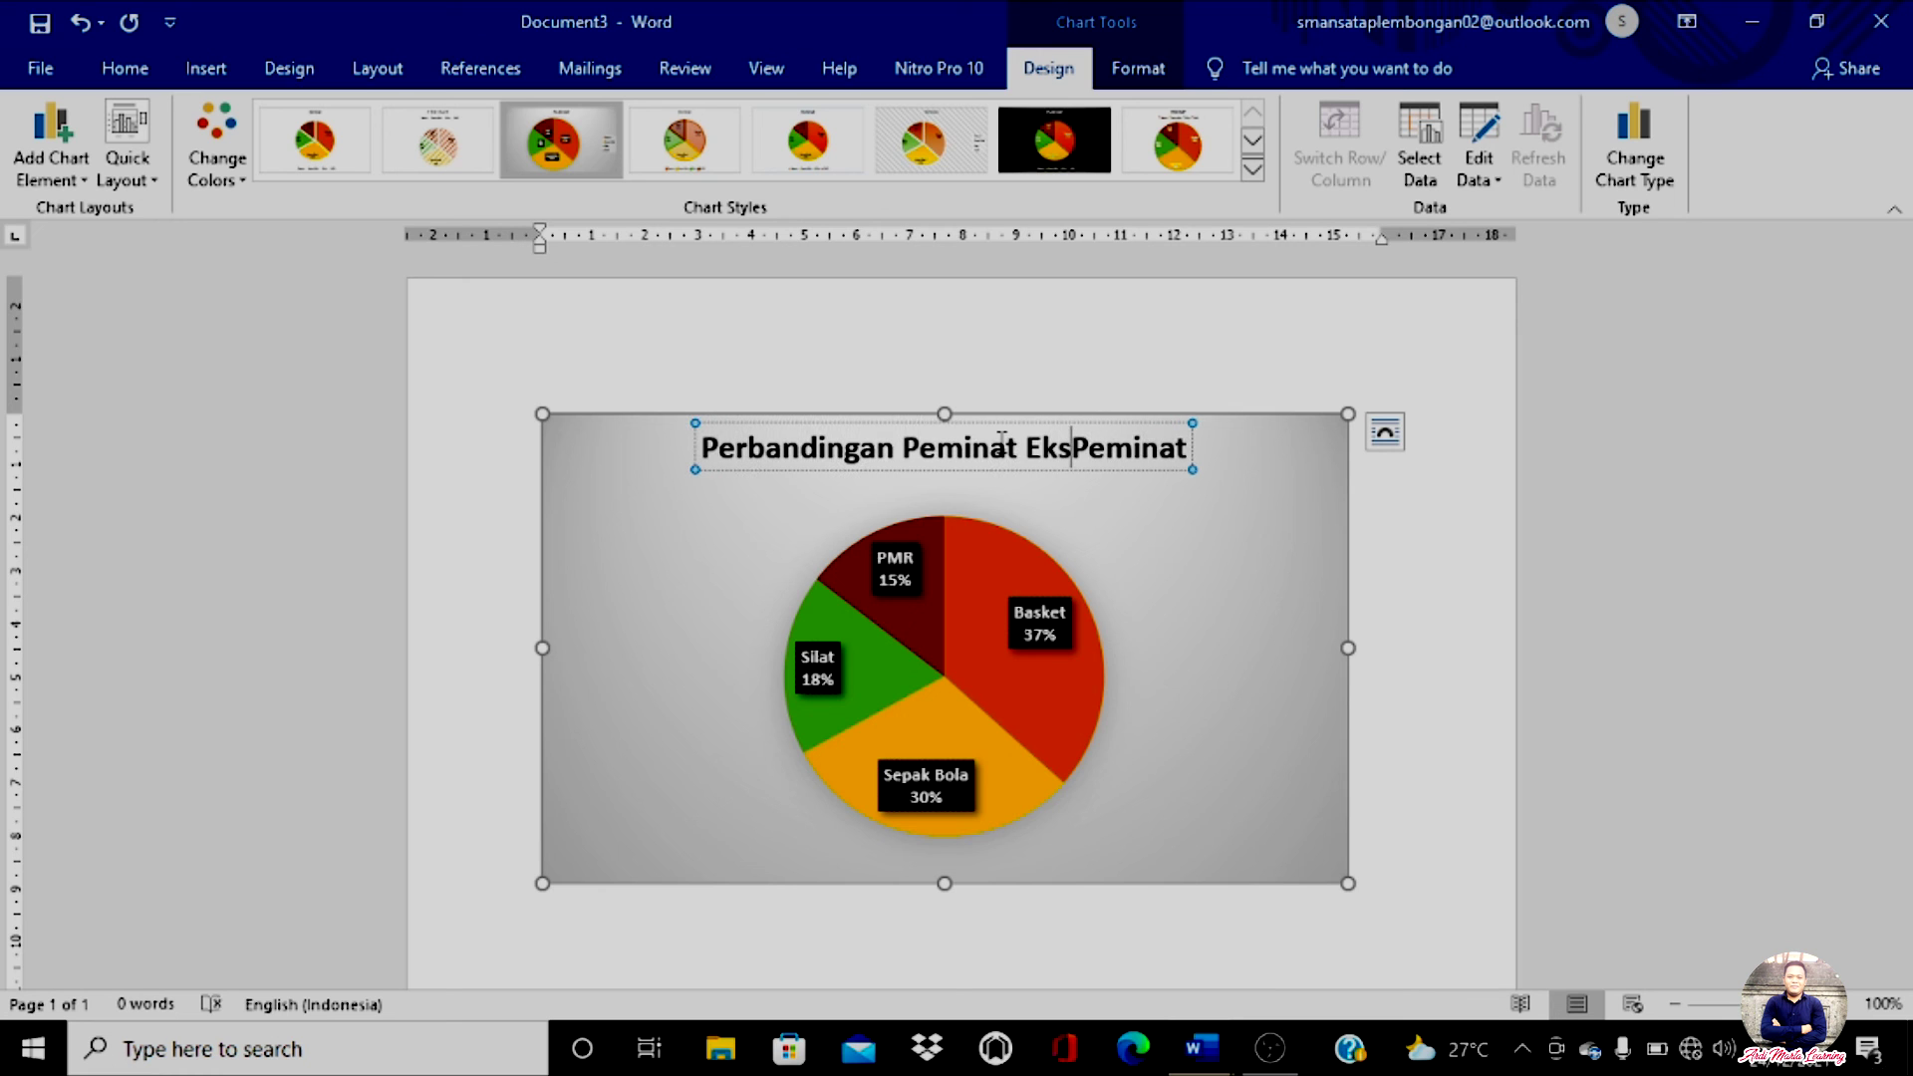
{"action": "type", "text": "kul"}
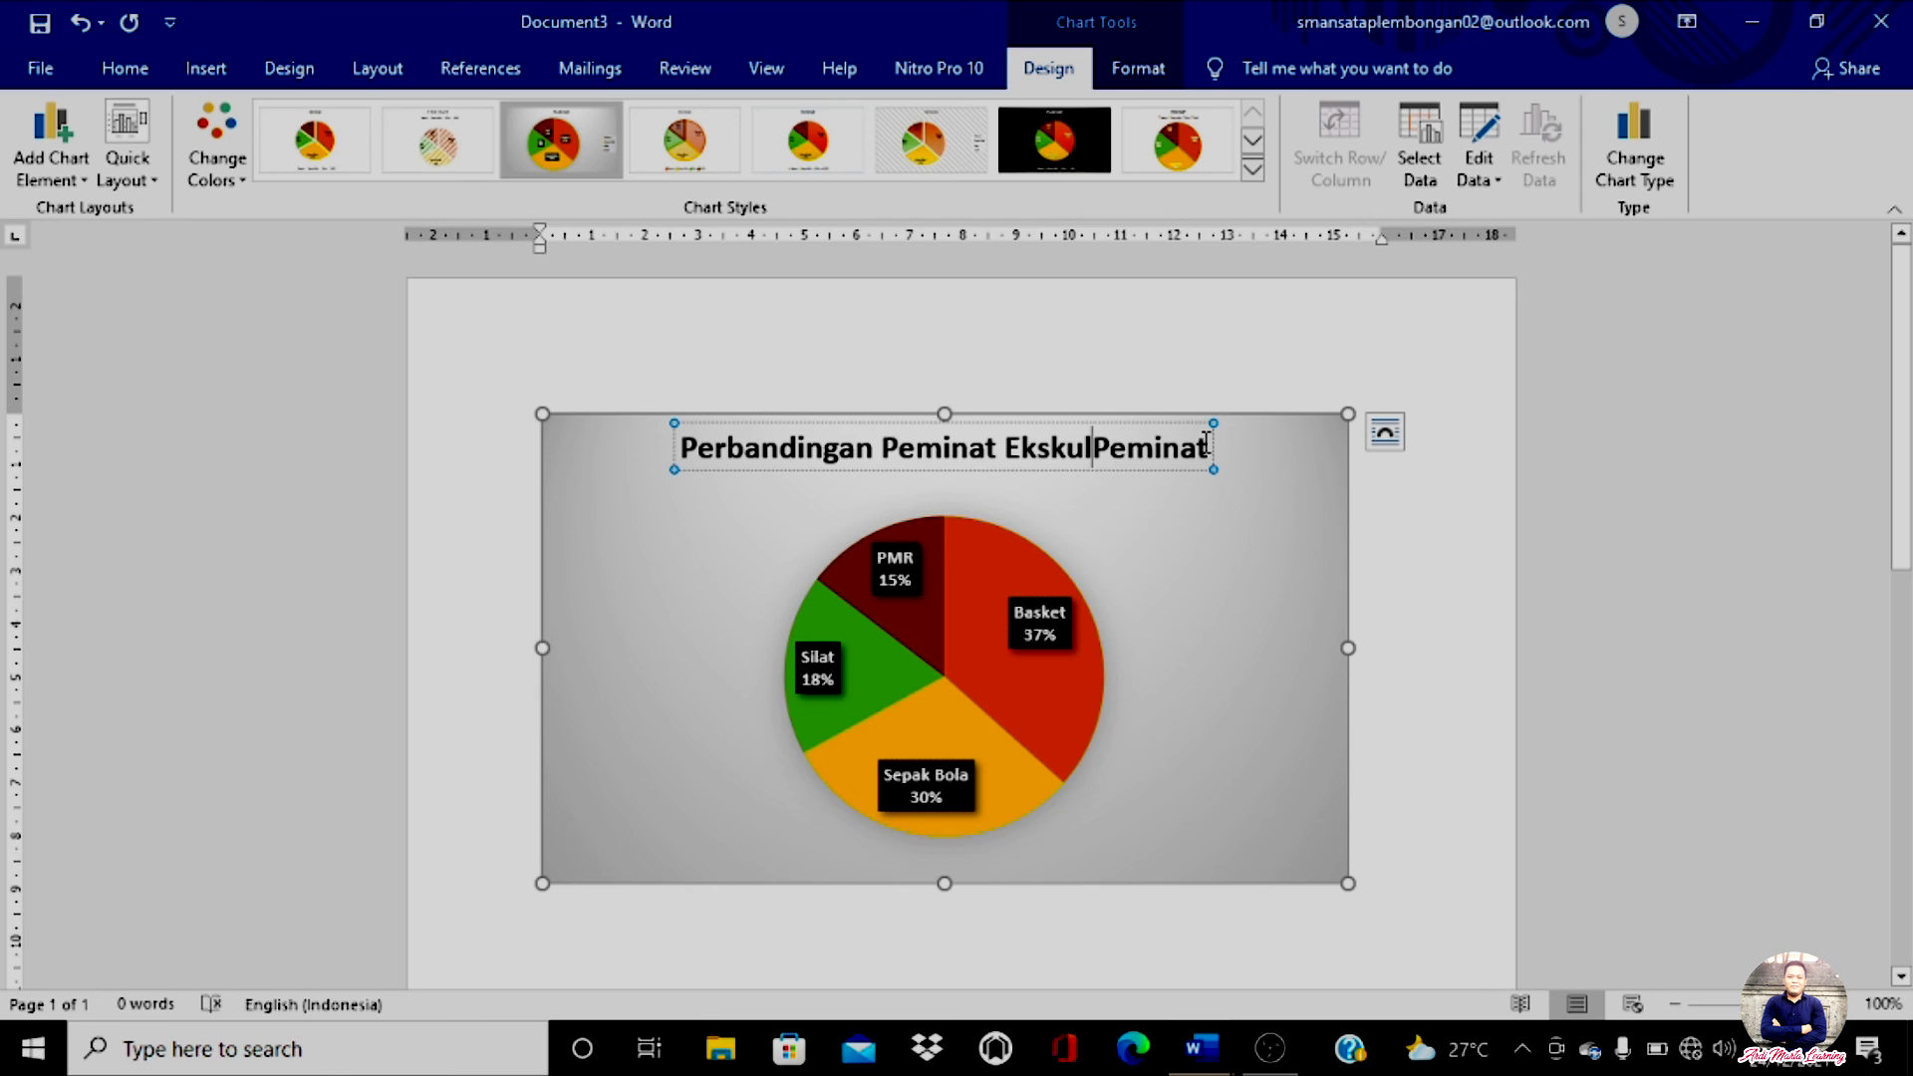
Remove the leftover word "Peminat" from the end of the title so it reads "Perbandingan Peminat Ekskul"
{"action": "key", "text": "BackSpace"}
{"action": "key", "text": "BackSpace"}
{"action": "key", "text": "BackSpace"}
{"action": "key", "text": "BackSpace"}
{"action": "key", "text": "BackSpace"}
{"action": "key", "text": "BackSpace"}
{"action": "key", "text": "BackSpace"}
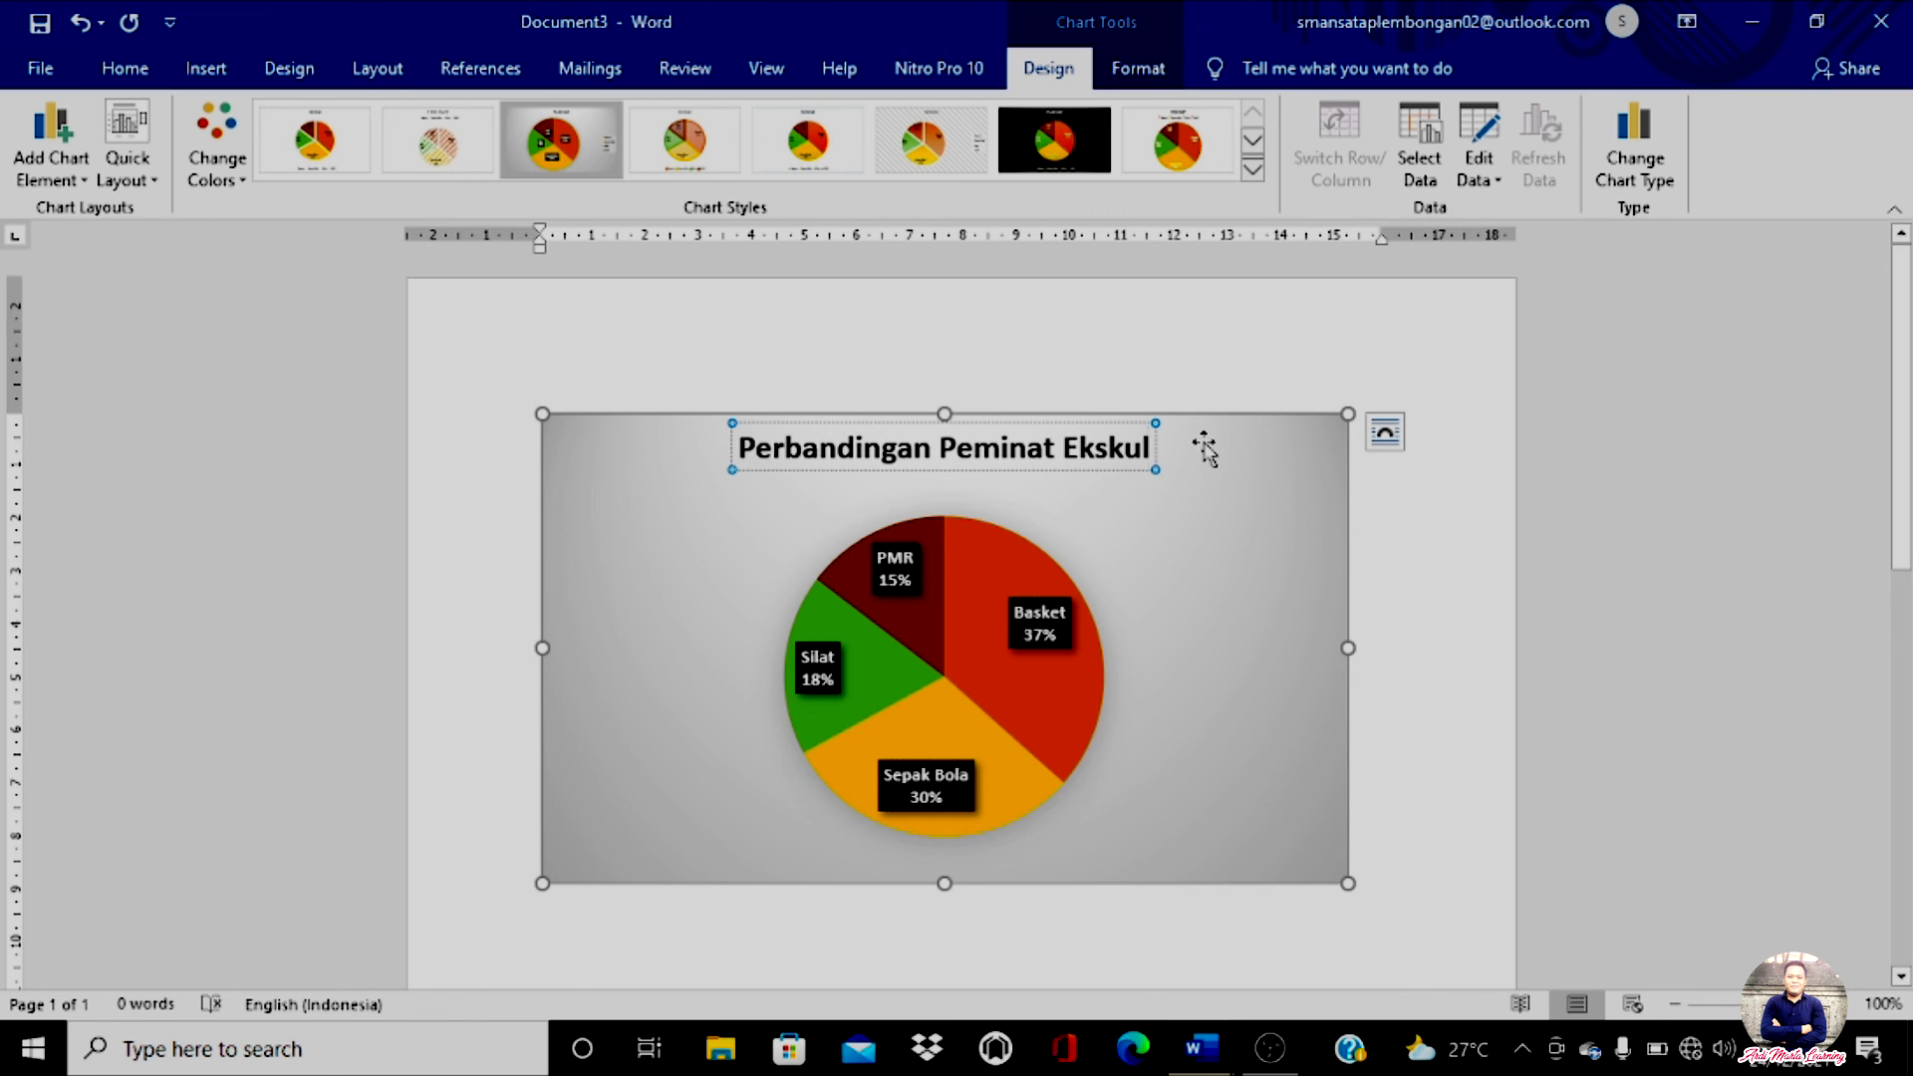
Add a second title line reading "Tahun 2021/2022", move the title slightly lower and deselect the chart
{"action": "key", "text": "Return"}
{"action": "type", "text": "Tahu"}
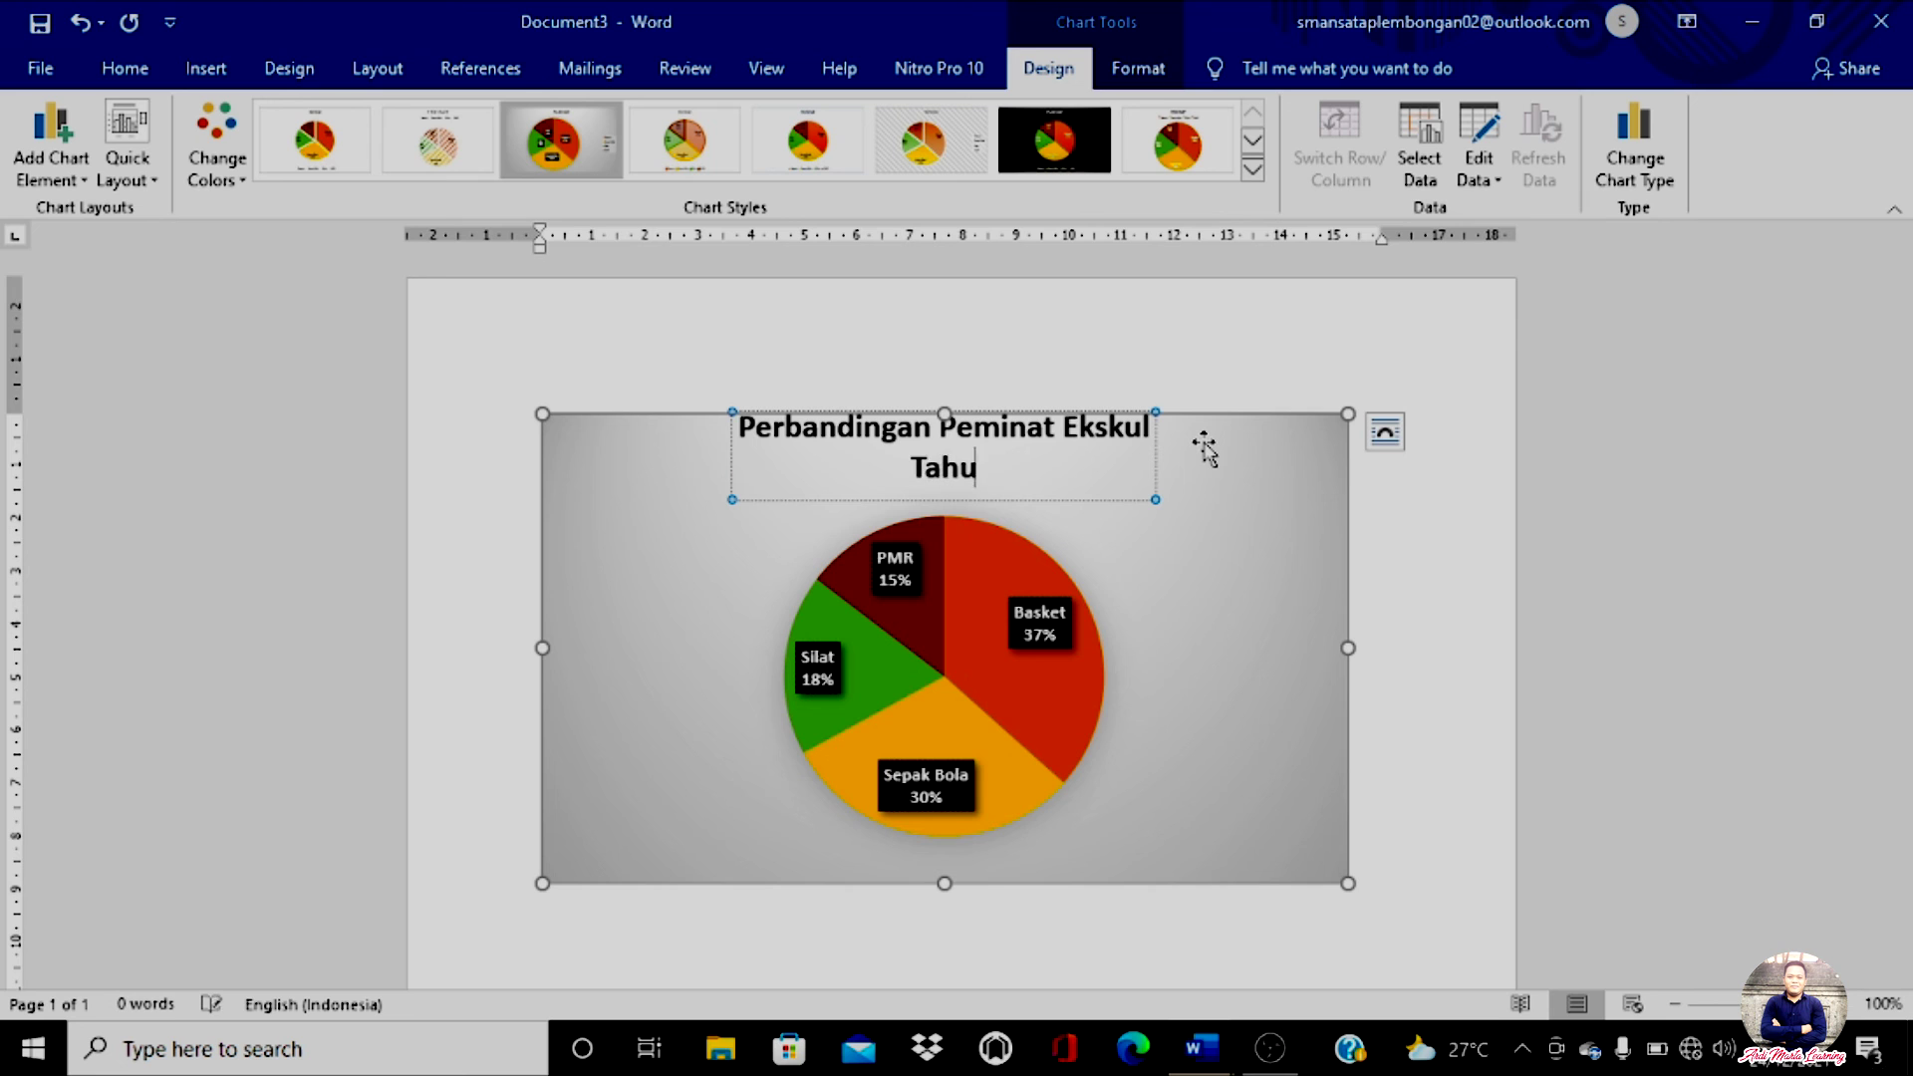
{"action": "type", "text": "n 2021"}
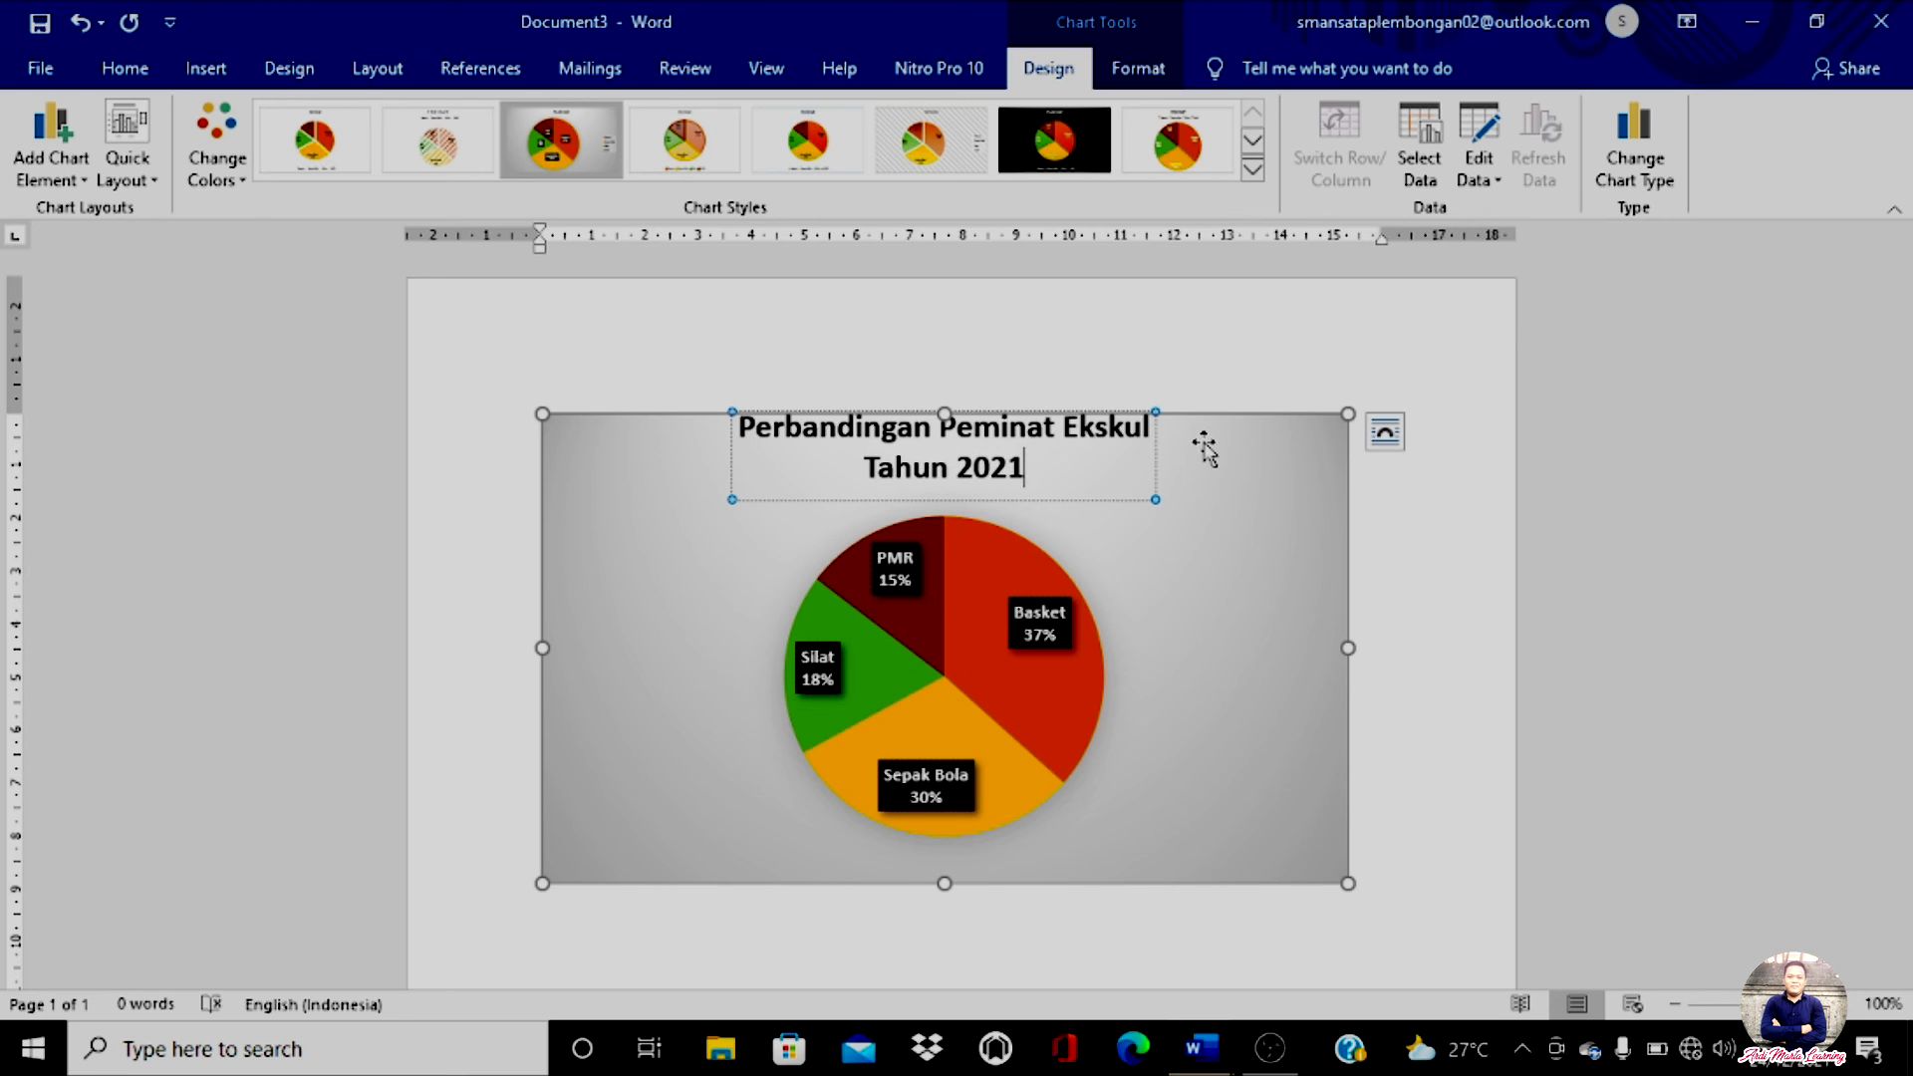
{"action": "type", "text": "/2022"}
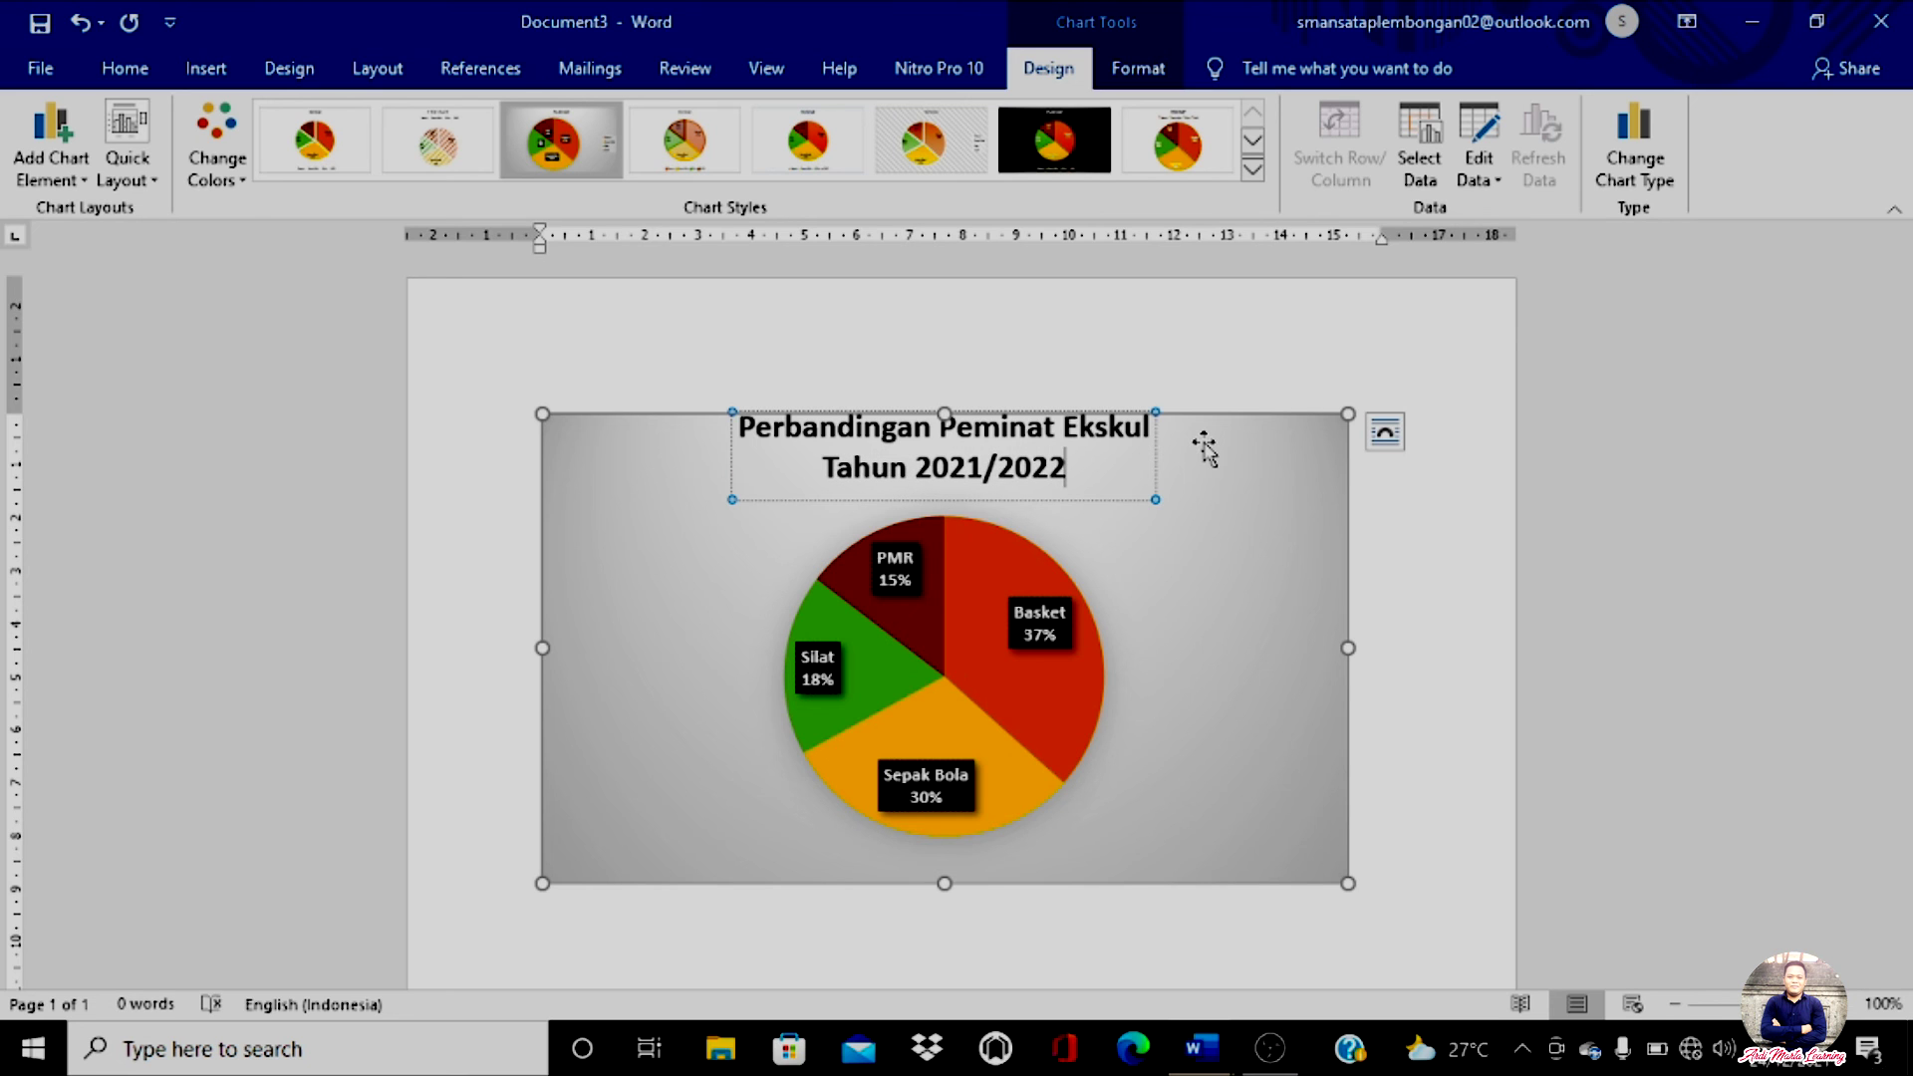
{"action": "left_click_drag", "start_coordinate": [1064, 413], "coordinate": [1068, 429]}
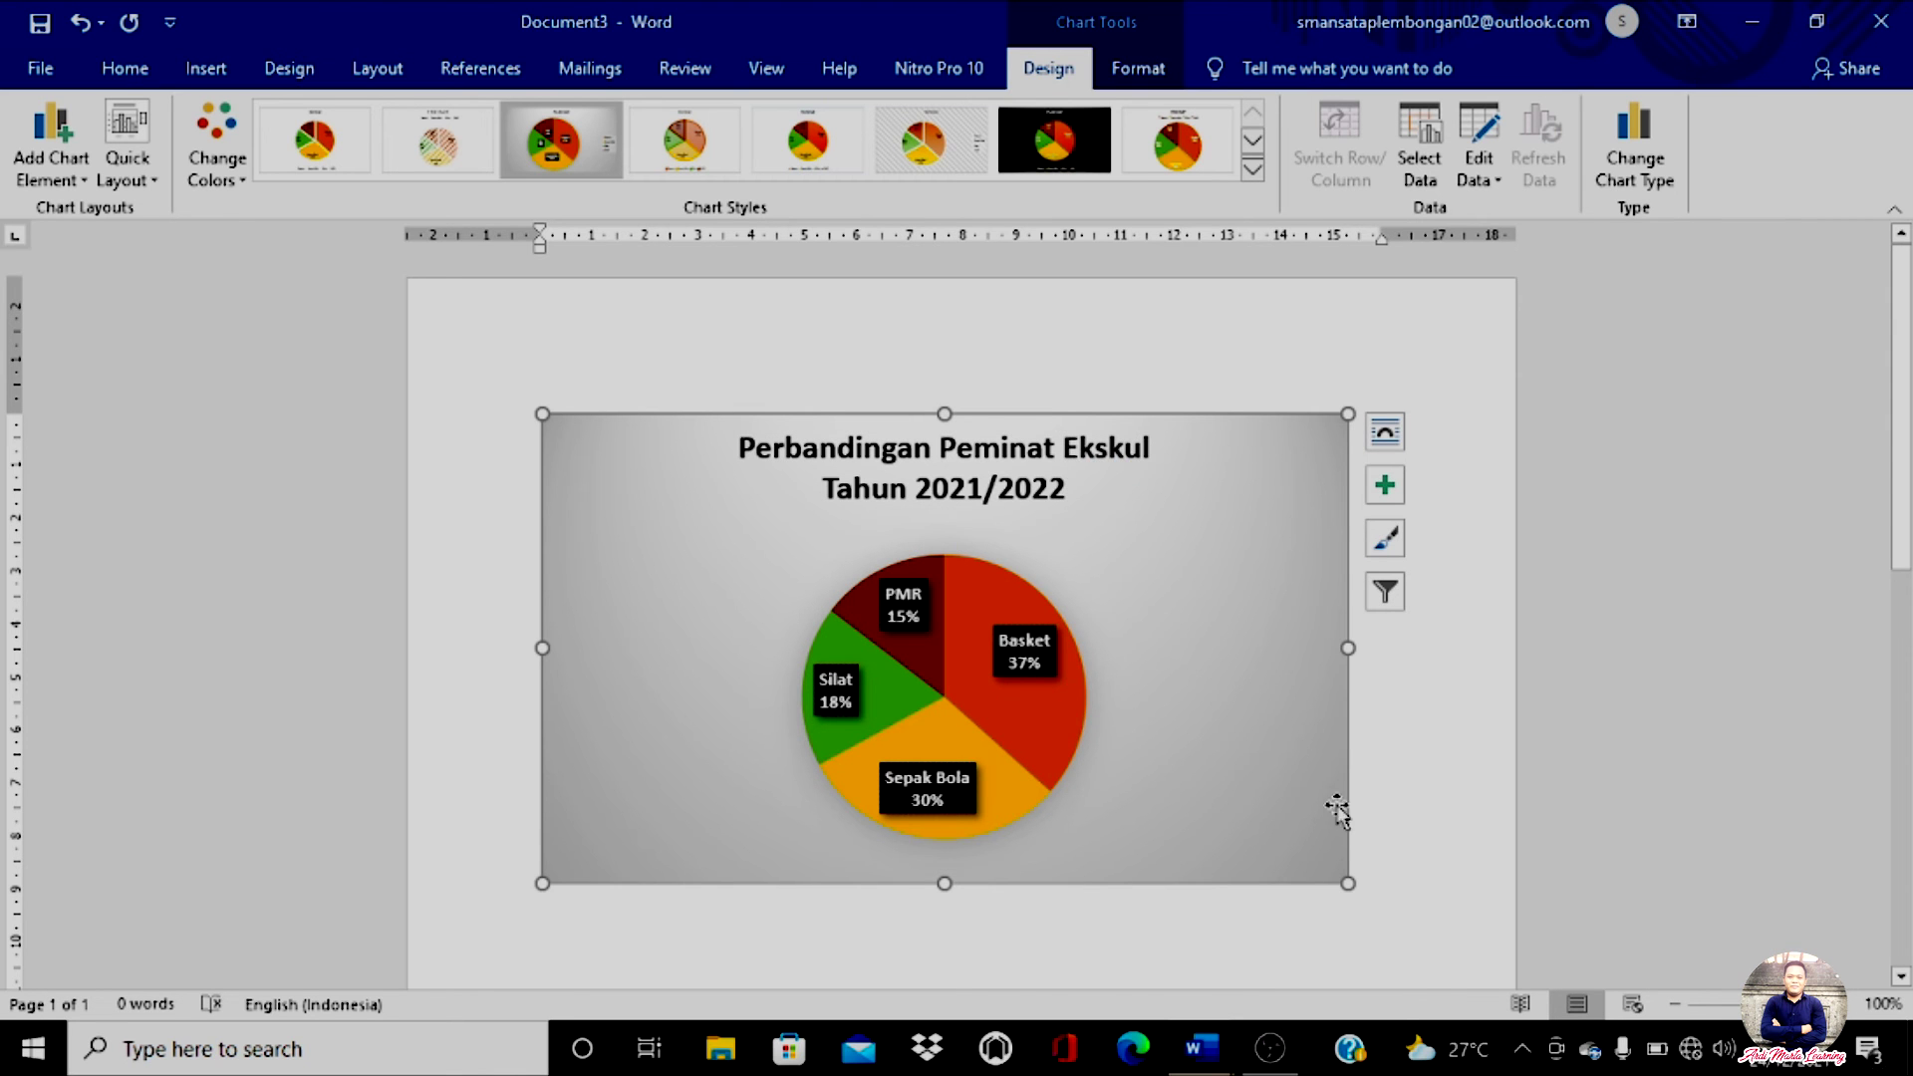
{"action": "left_click", "coordinate": [1391, 813]}
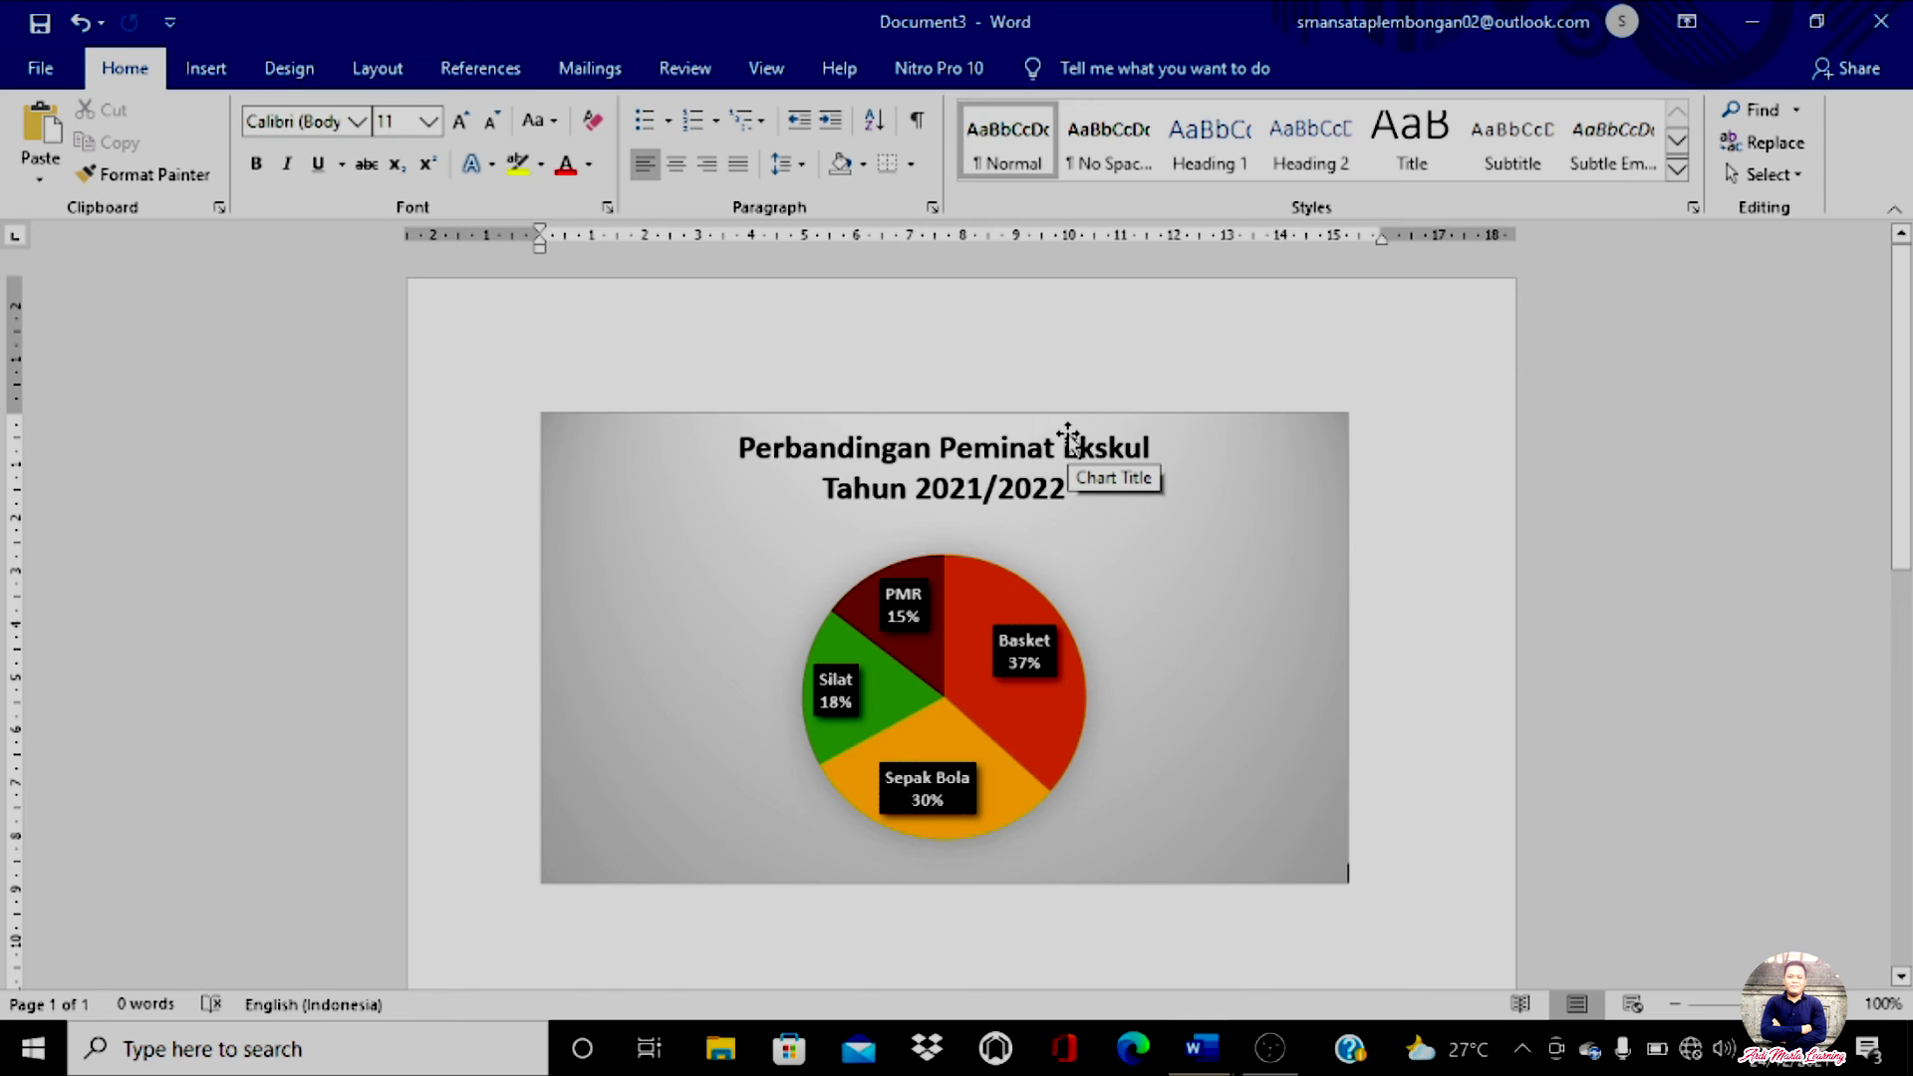
Review the clustered column chart in Document2, then return to Document3 and compare it with the pie chart
{"action": "mouse_move", "coordinate": [1203, 1048]}
{"action": "left_click", "coordinate": [1264, 984]}
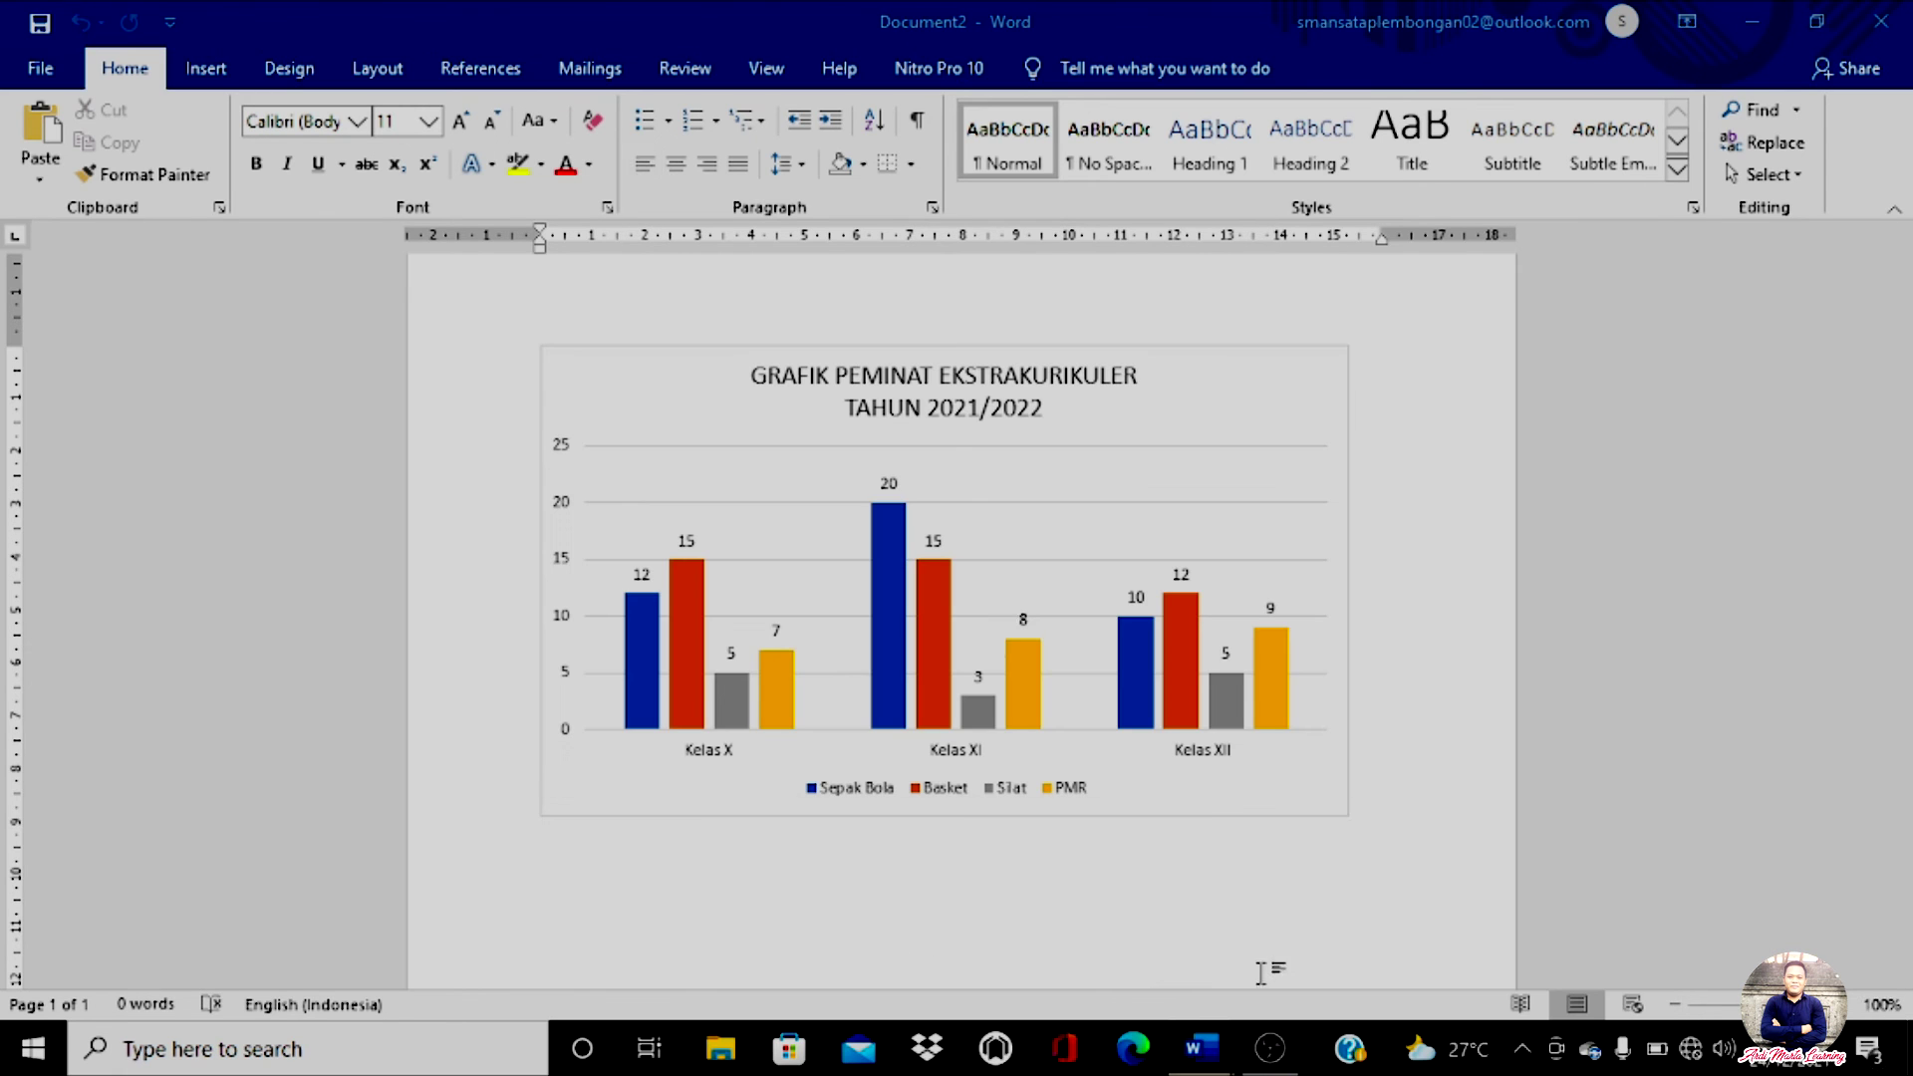
{"action": "mouse_move", "coordinate": [1198, 601]}
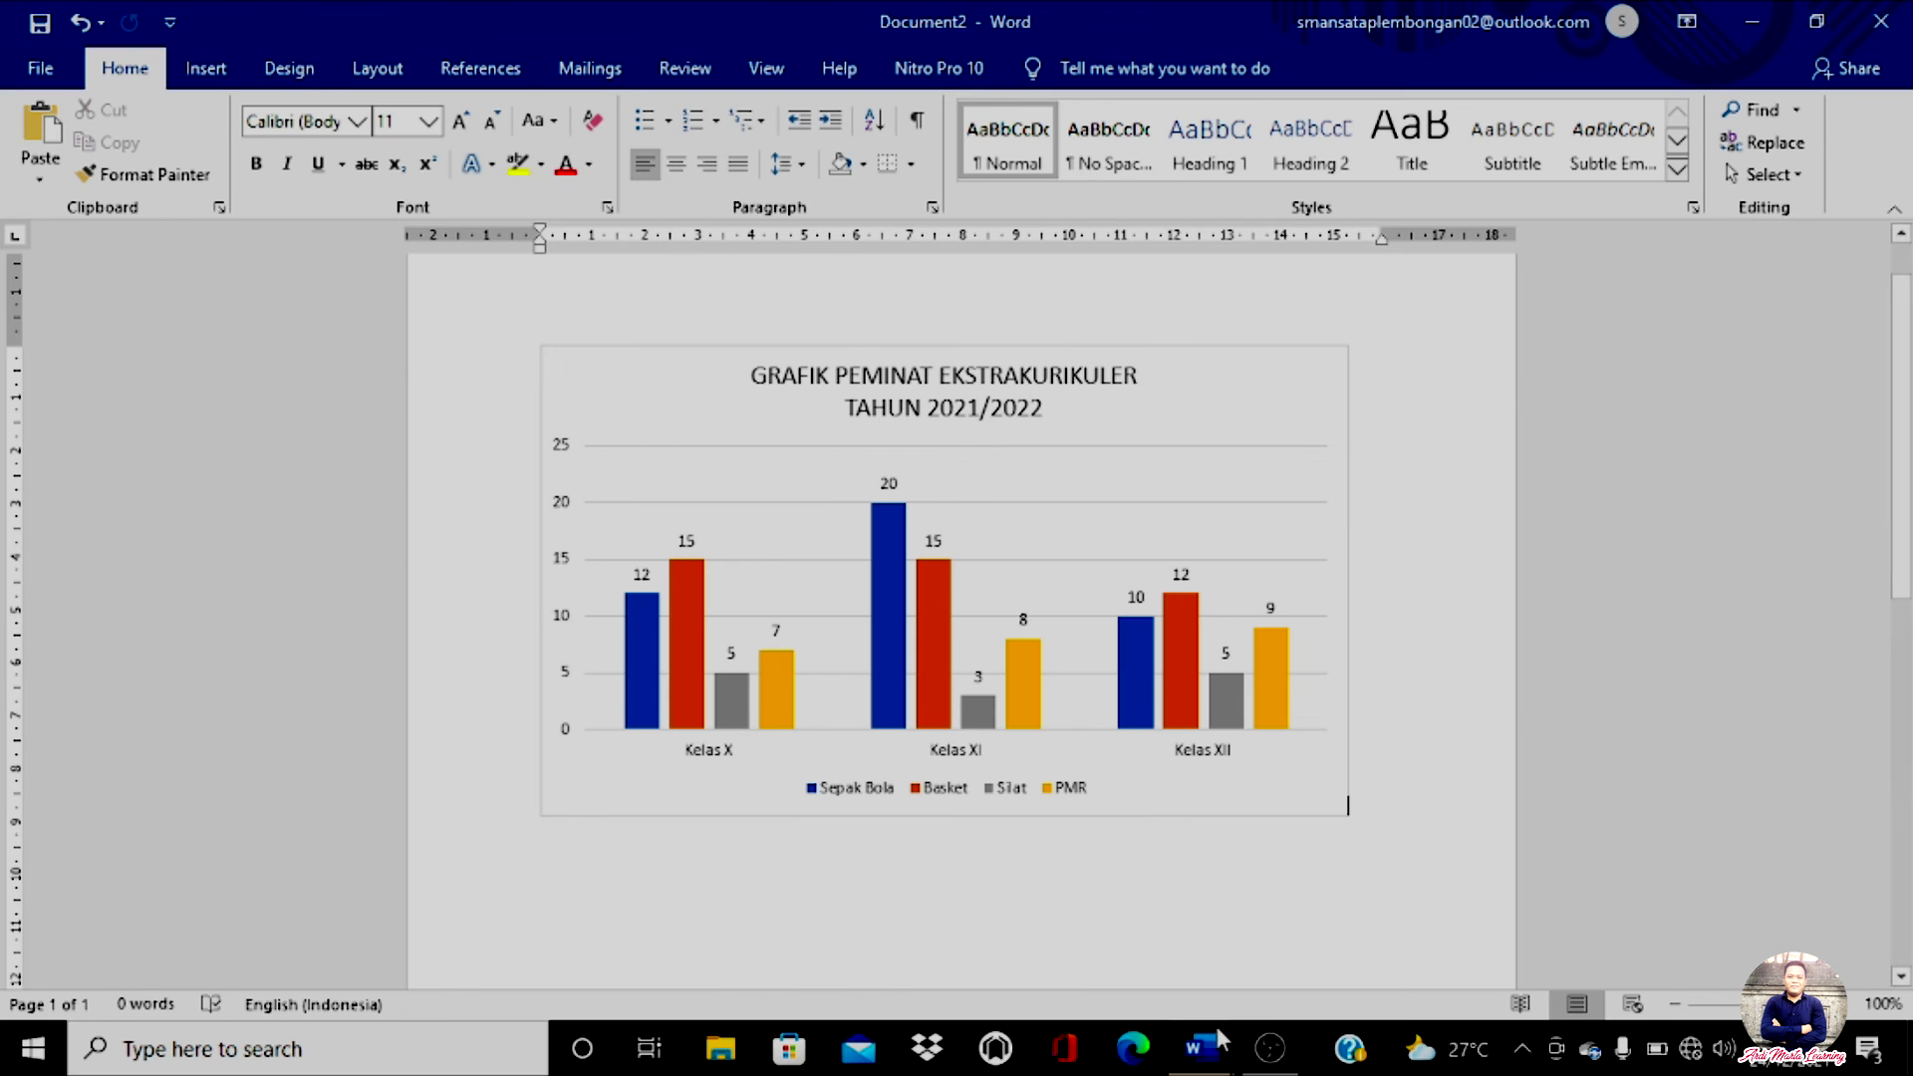
{"action": "mouse_move", "coordinate": [1209, 1062]}
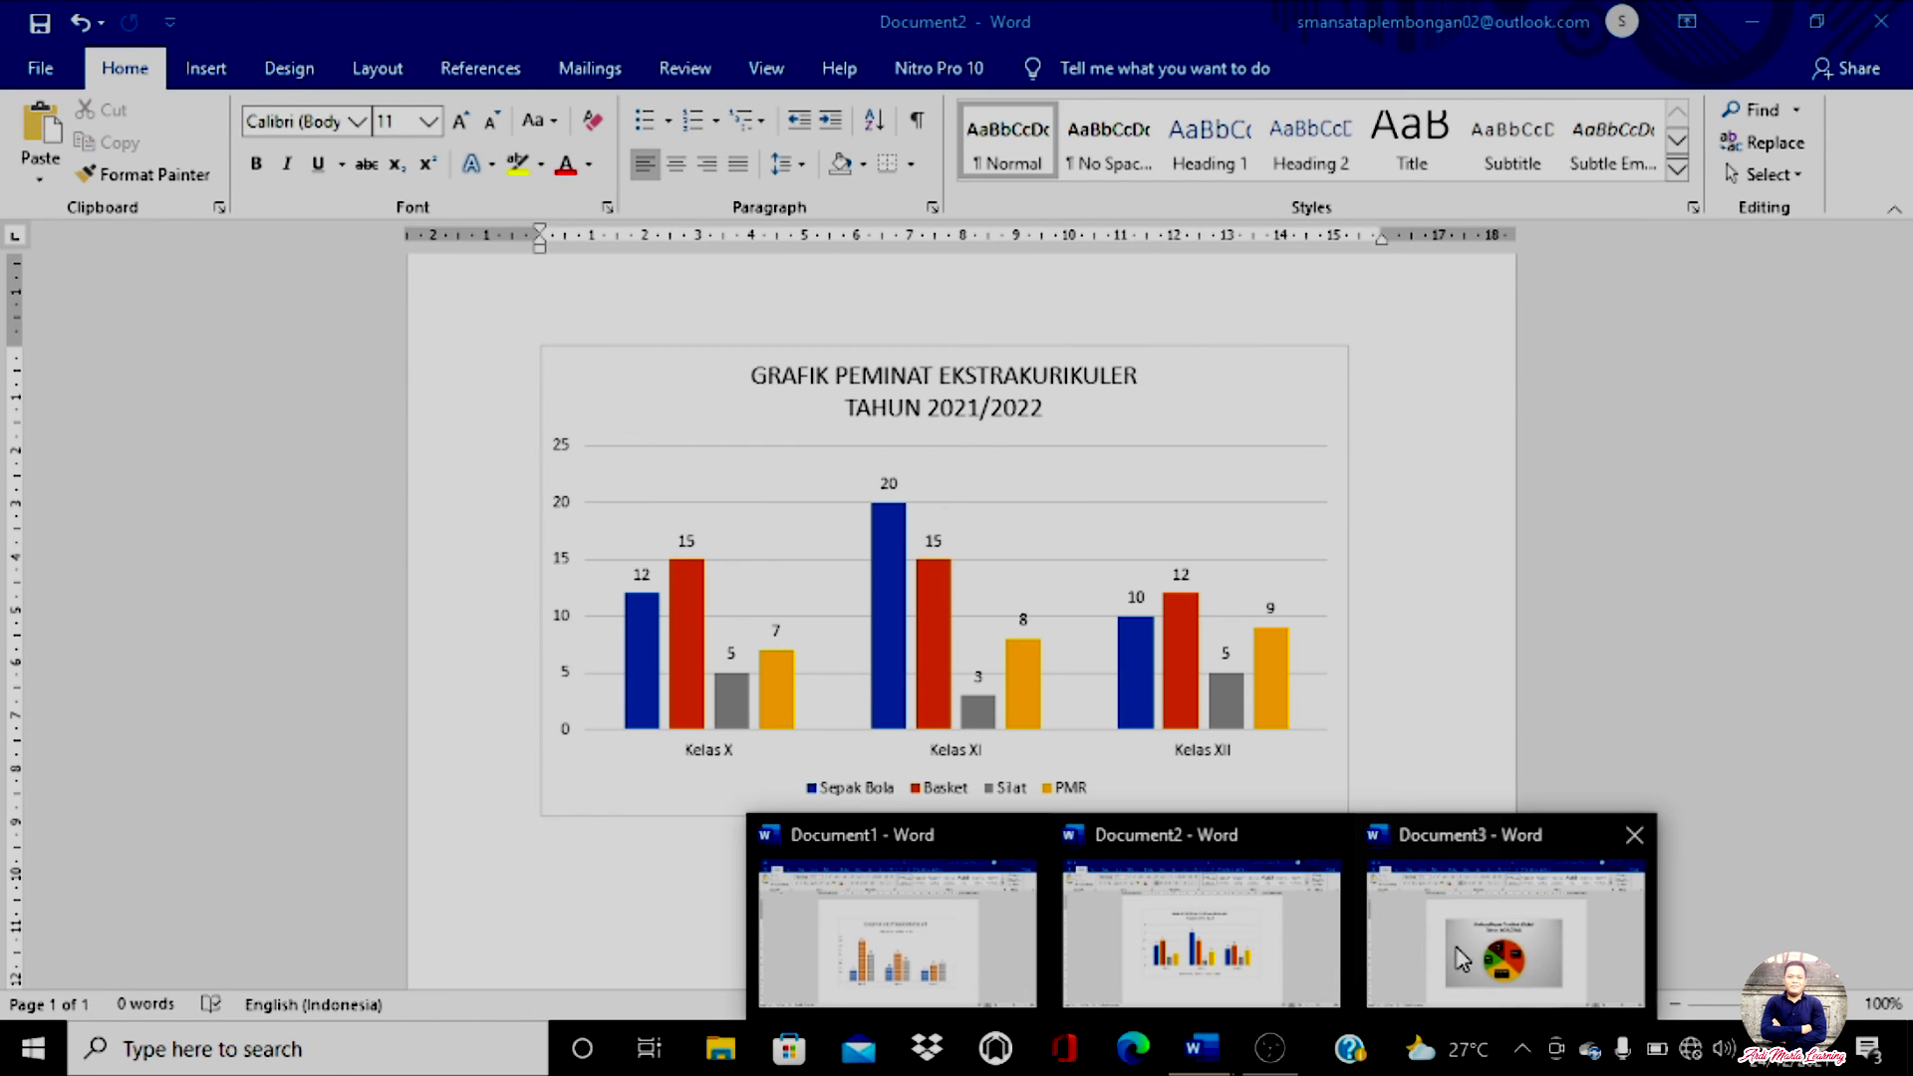
{"action": "mouse_move", "coordinate": [1482, 957]}
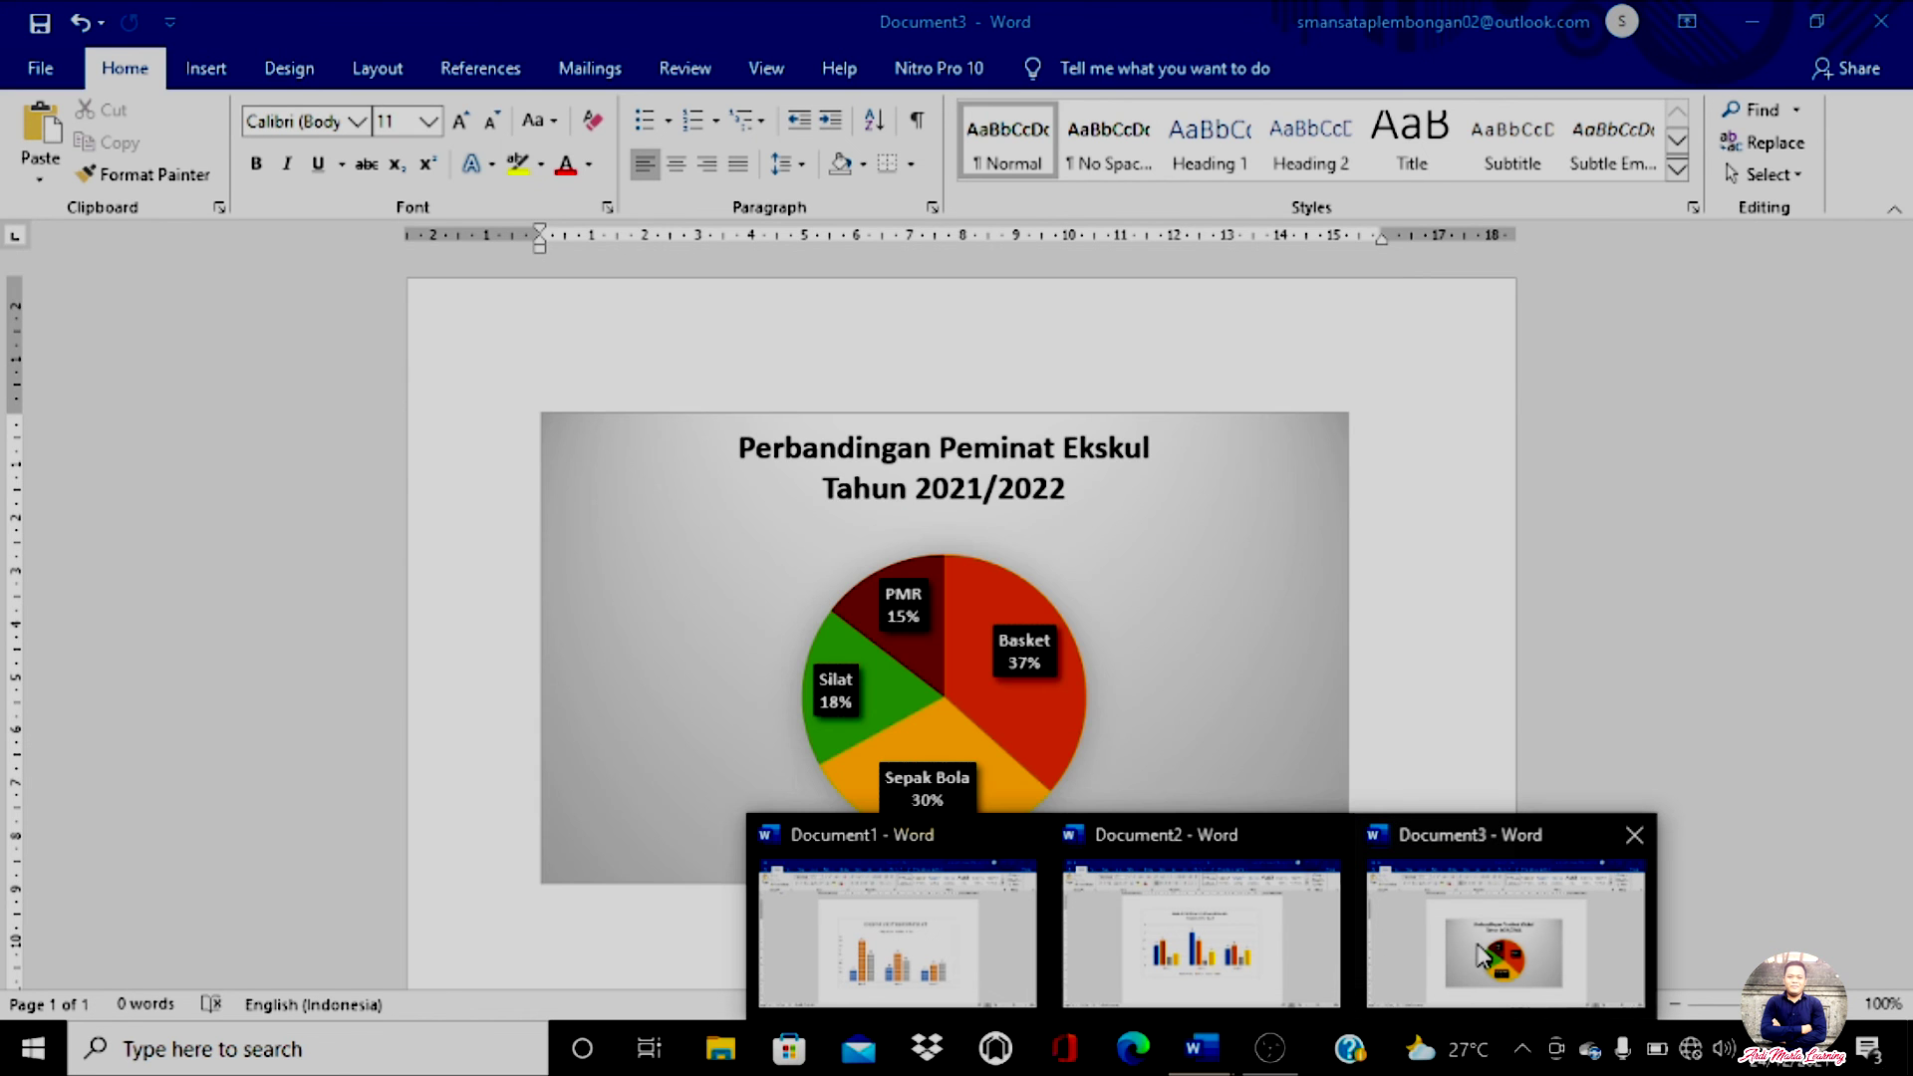
{"action": "left_click", "coordinate": [1504, 843]}
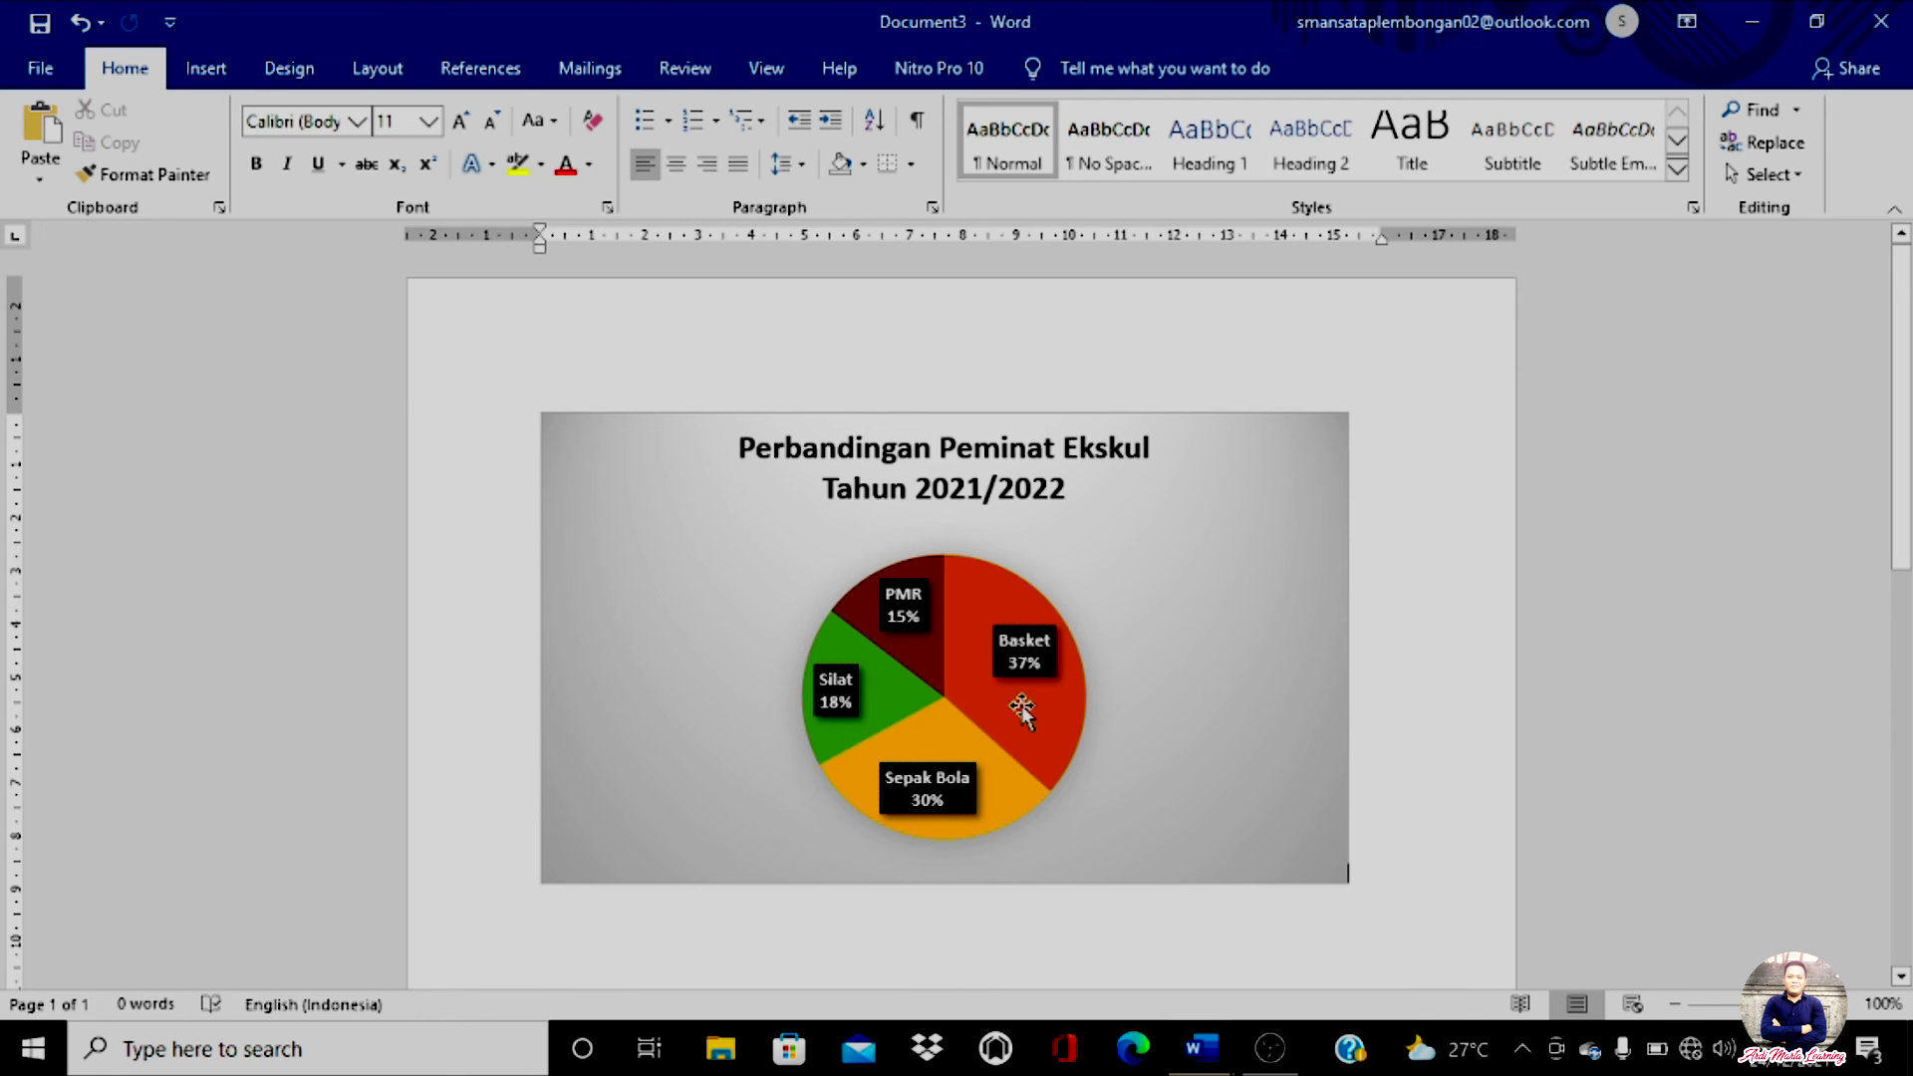
{"action": "scroll", "coordinate": [1024, 710], "scroll_direction": "down", "scroll_amount": 6}
{"action": "scroll", "coordinate": [1031, 706], "scroll_direction": "up", "scroll_amount": 5}
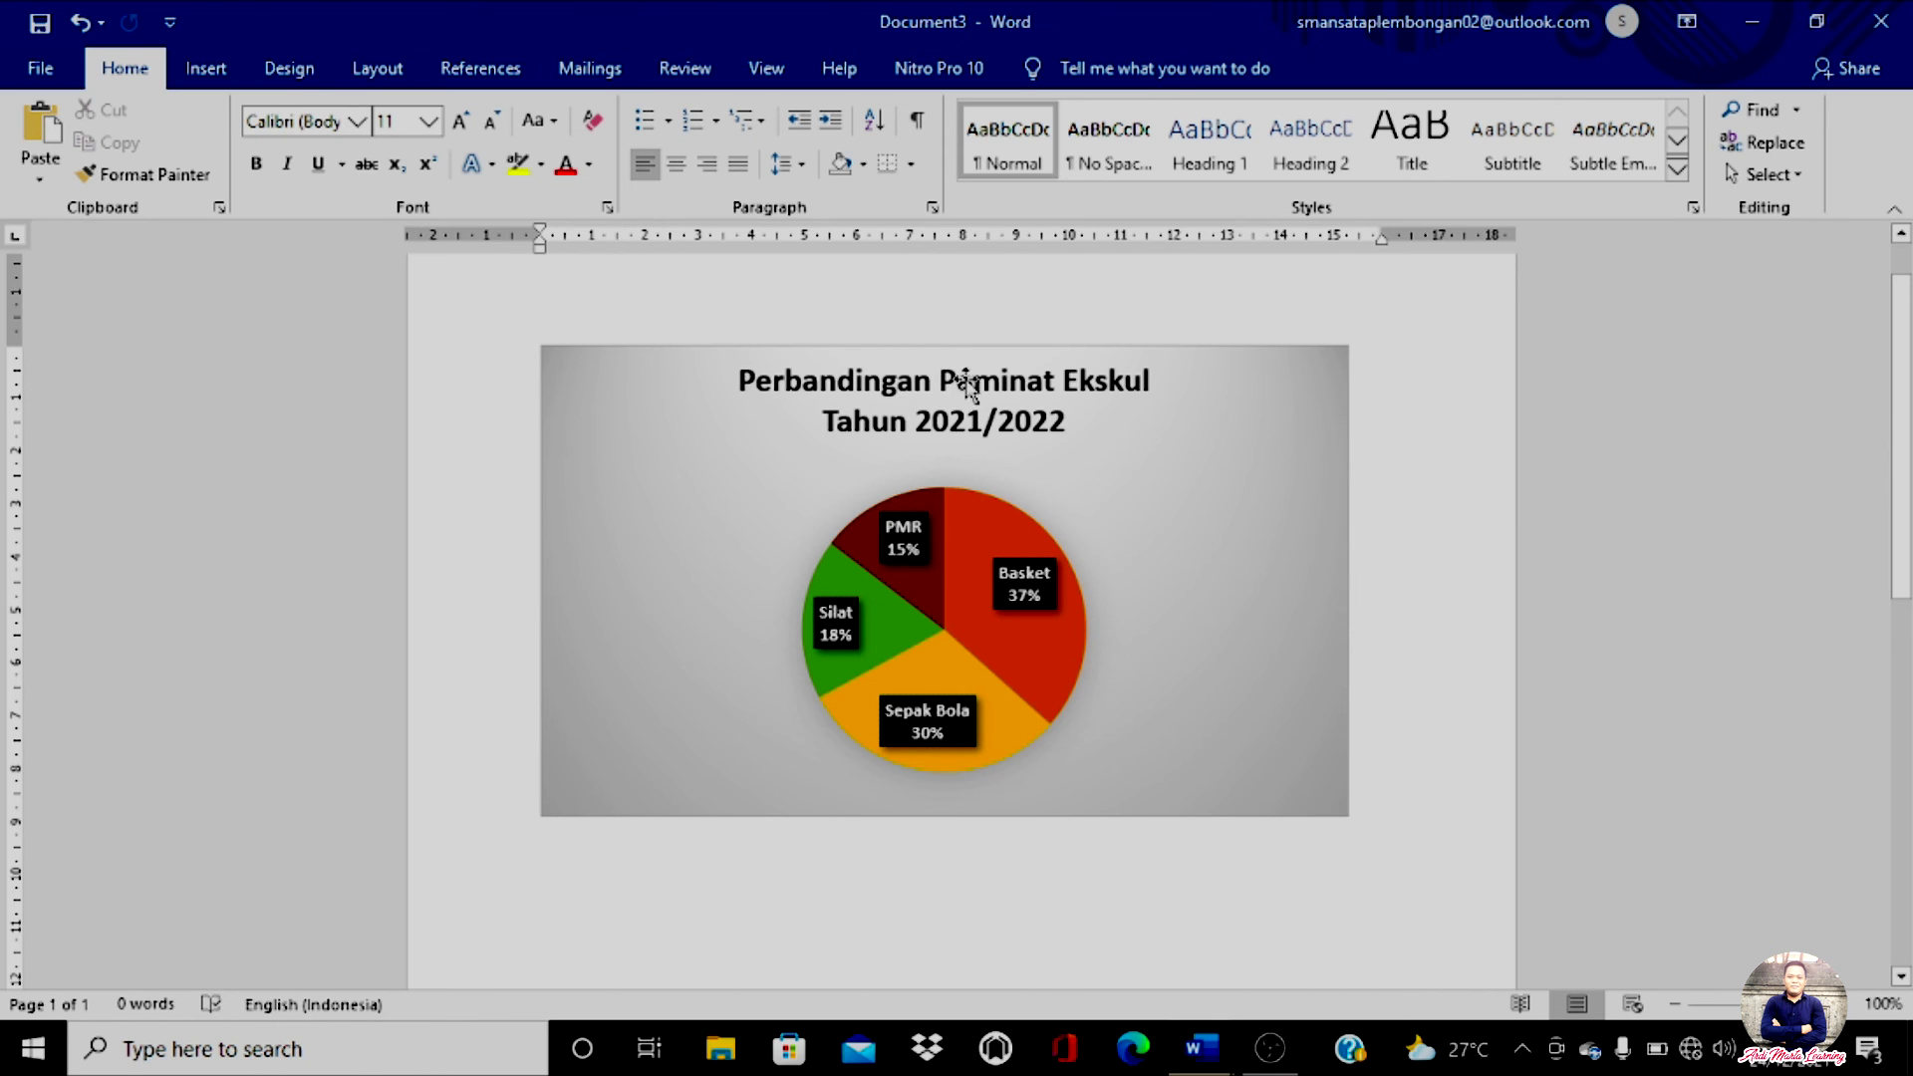
Delete the pie chart and its remaining chart area from Document3, closing the formatting pane
{"action": "left_click", "coordinate": [1067, 670]}
{"action": "double_click", "coordinate": [1067, 670]}
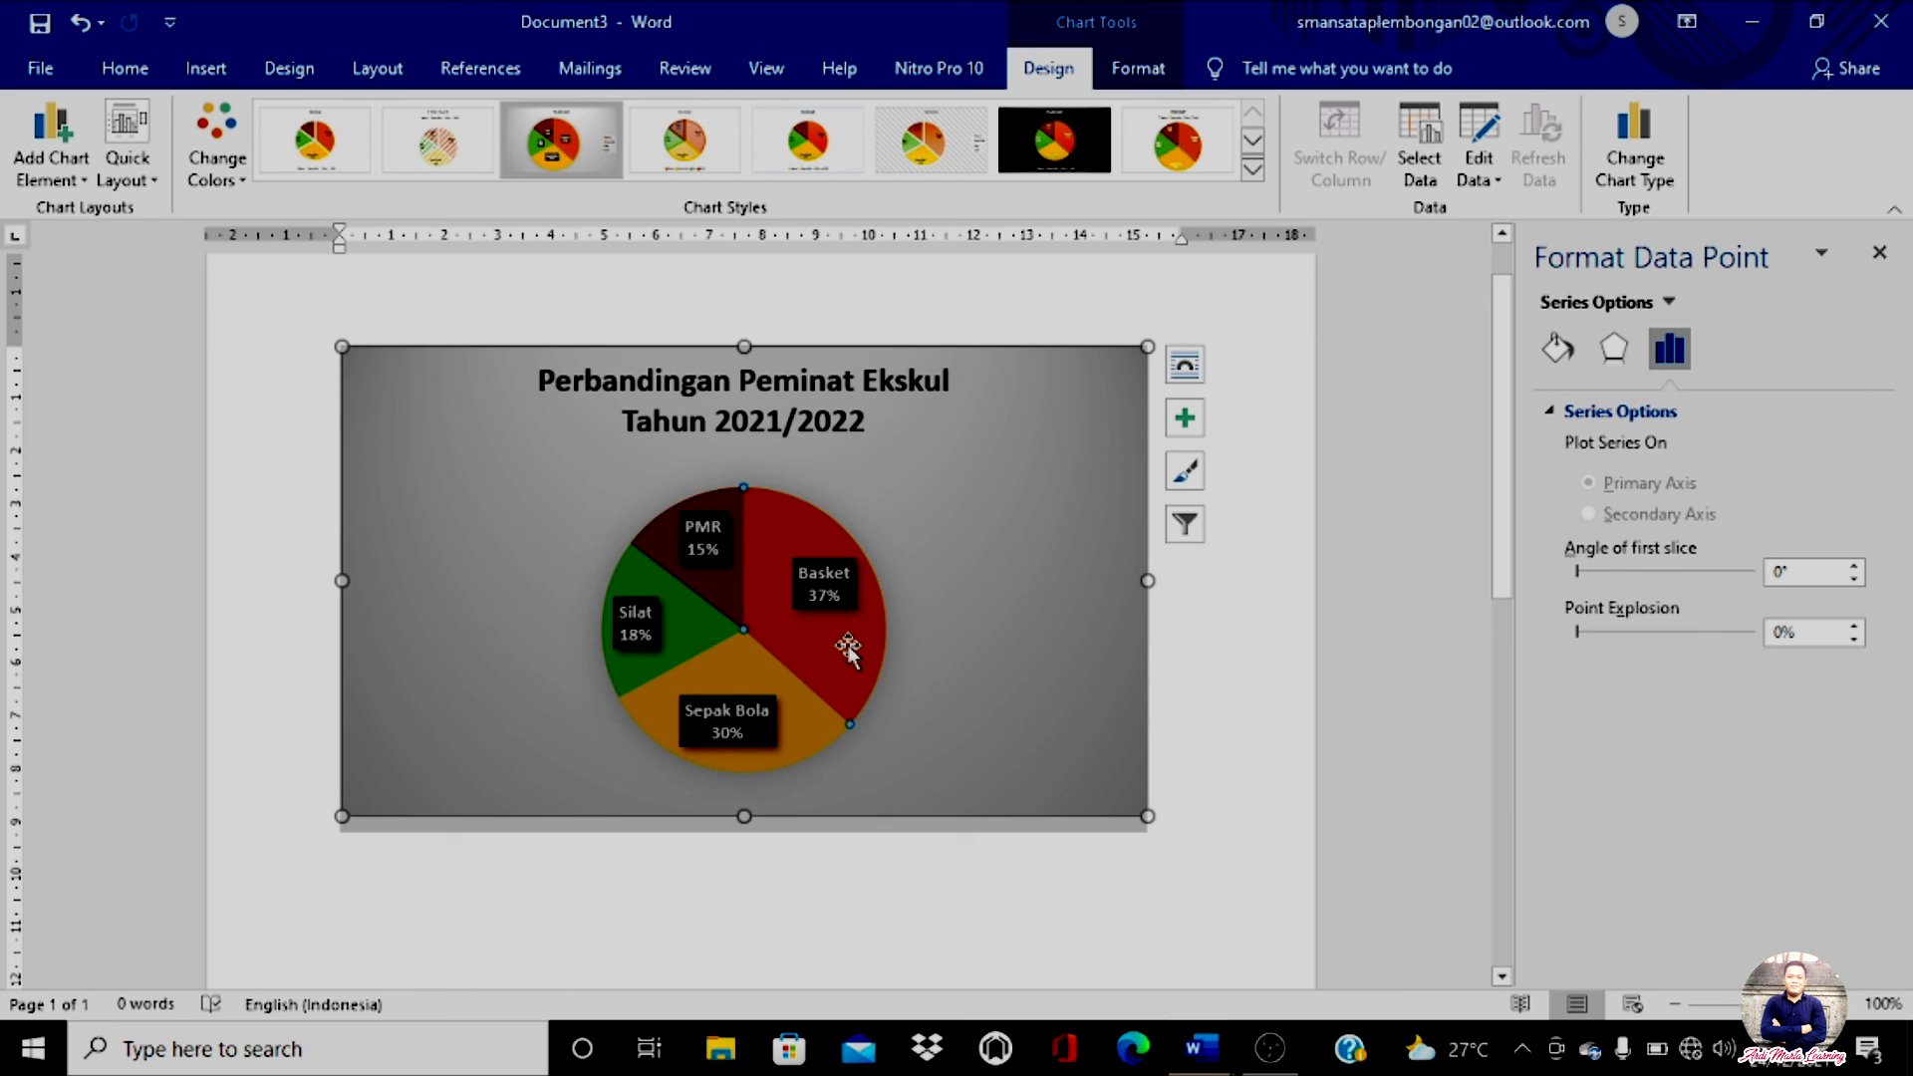
{"action": "key", "text": "Delete"}
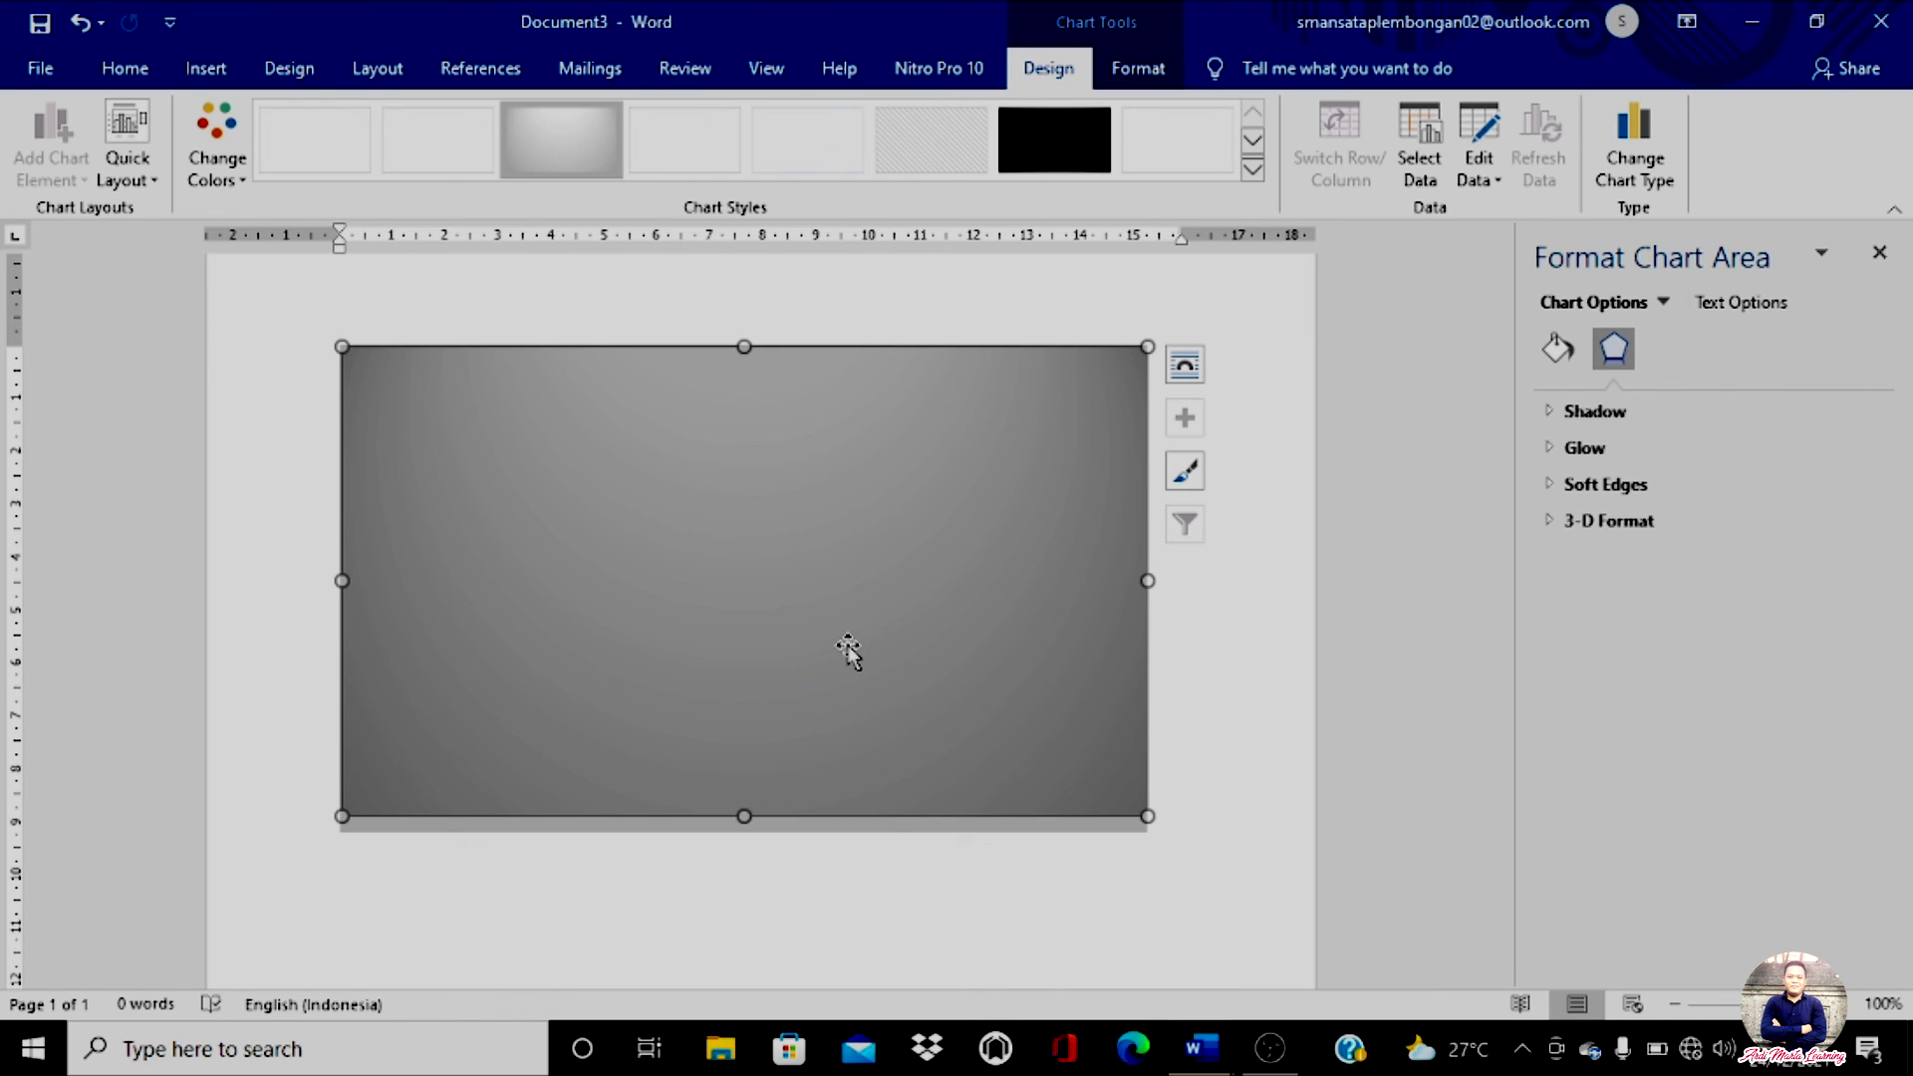
{"action": "left_click", "coordinate": [1879, 252]}
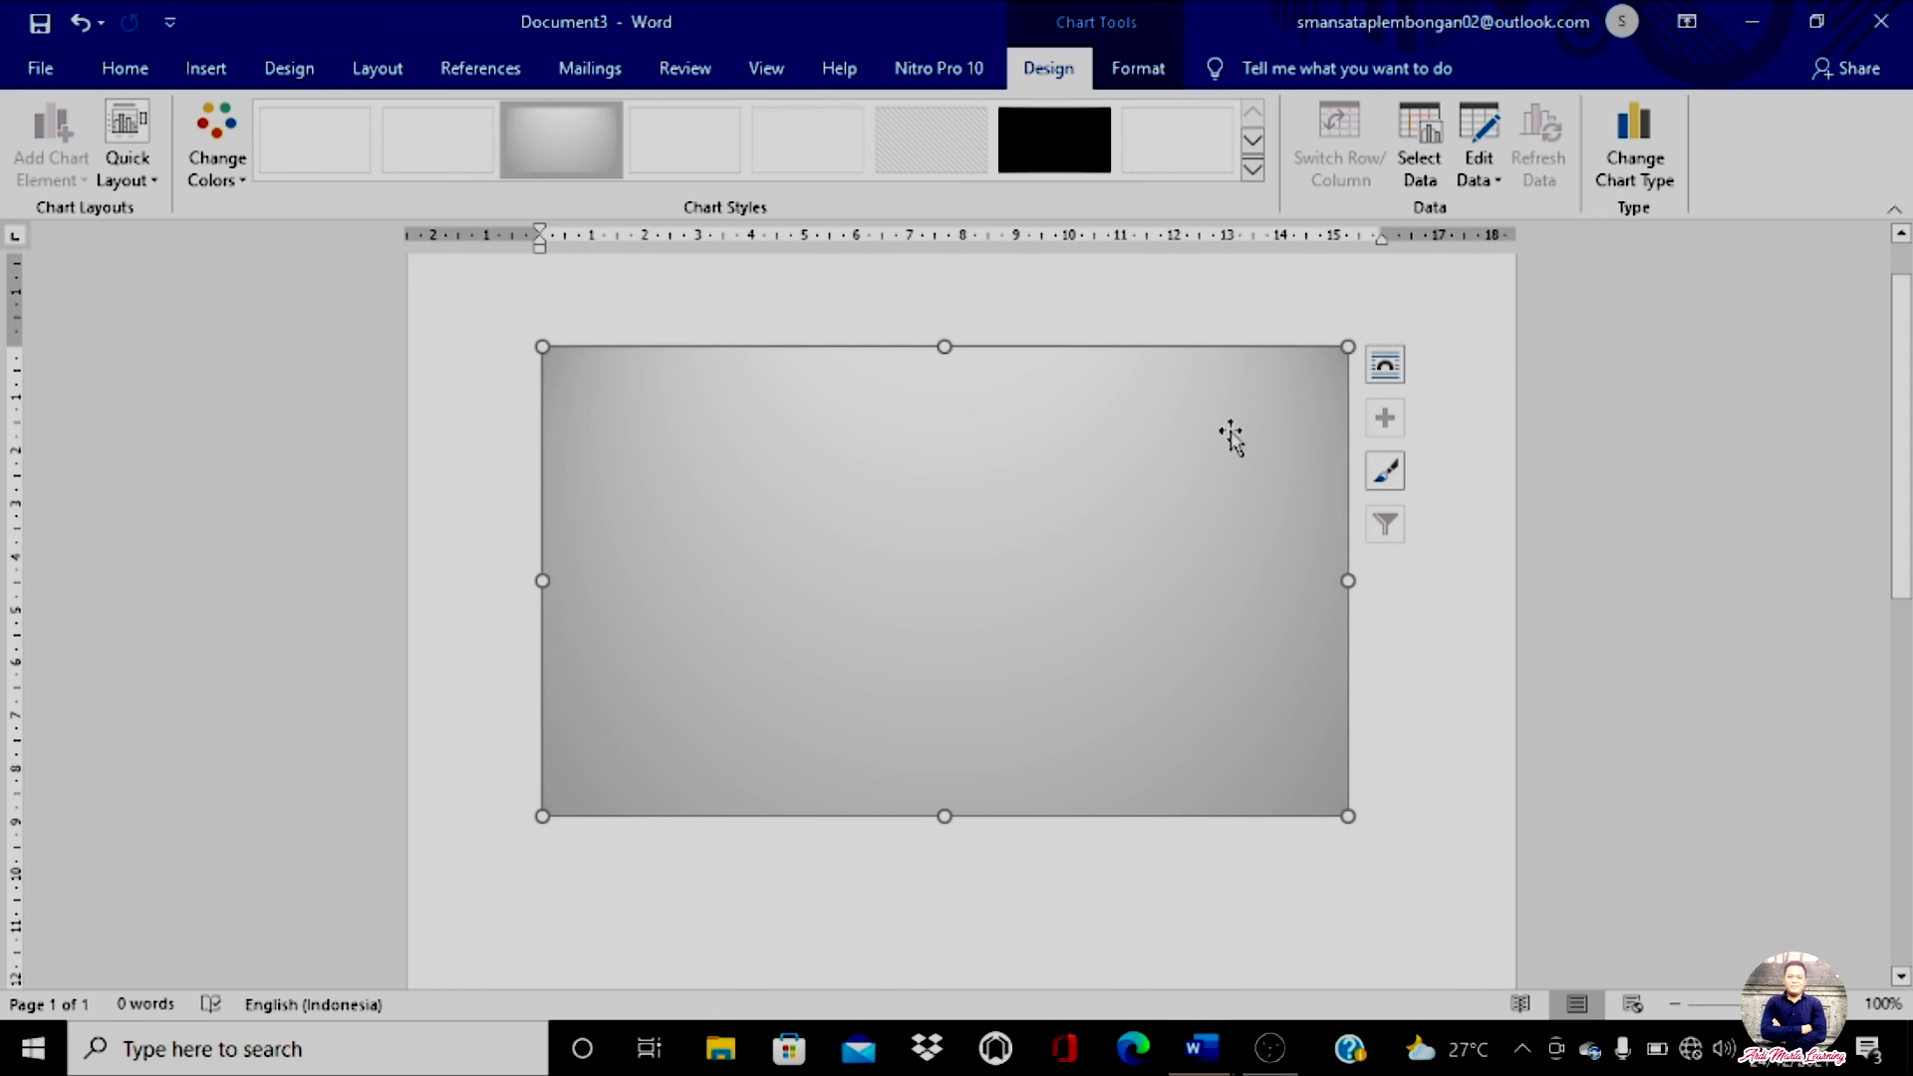
{"action": "key", "text": "Delete"}
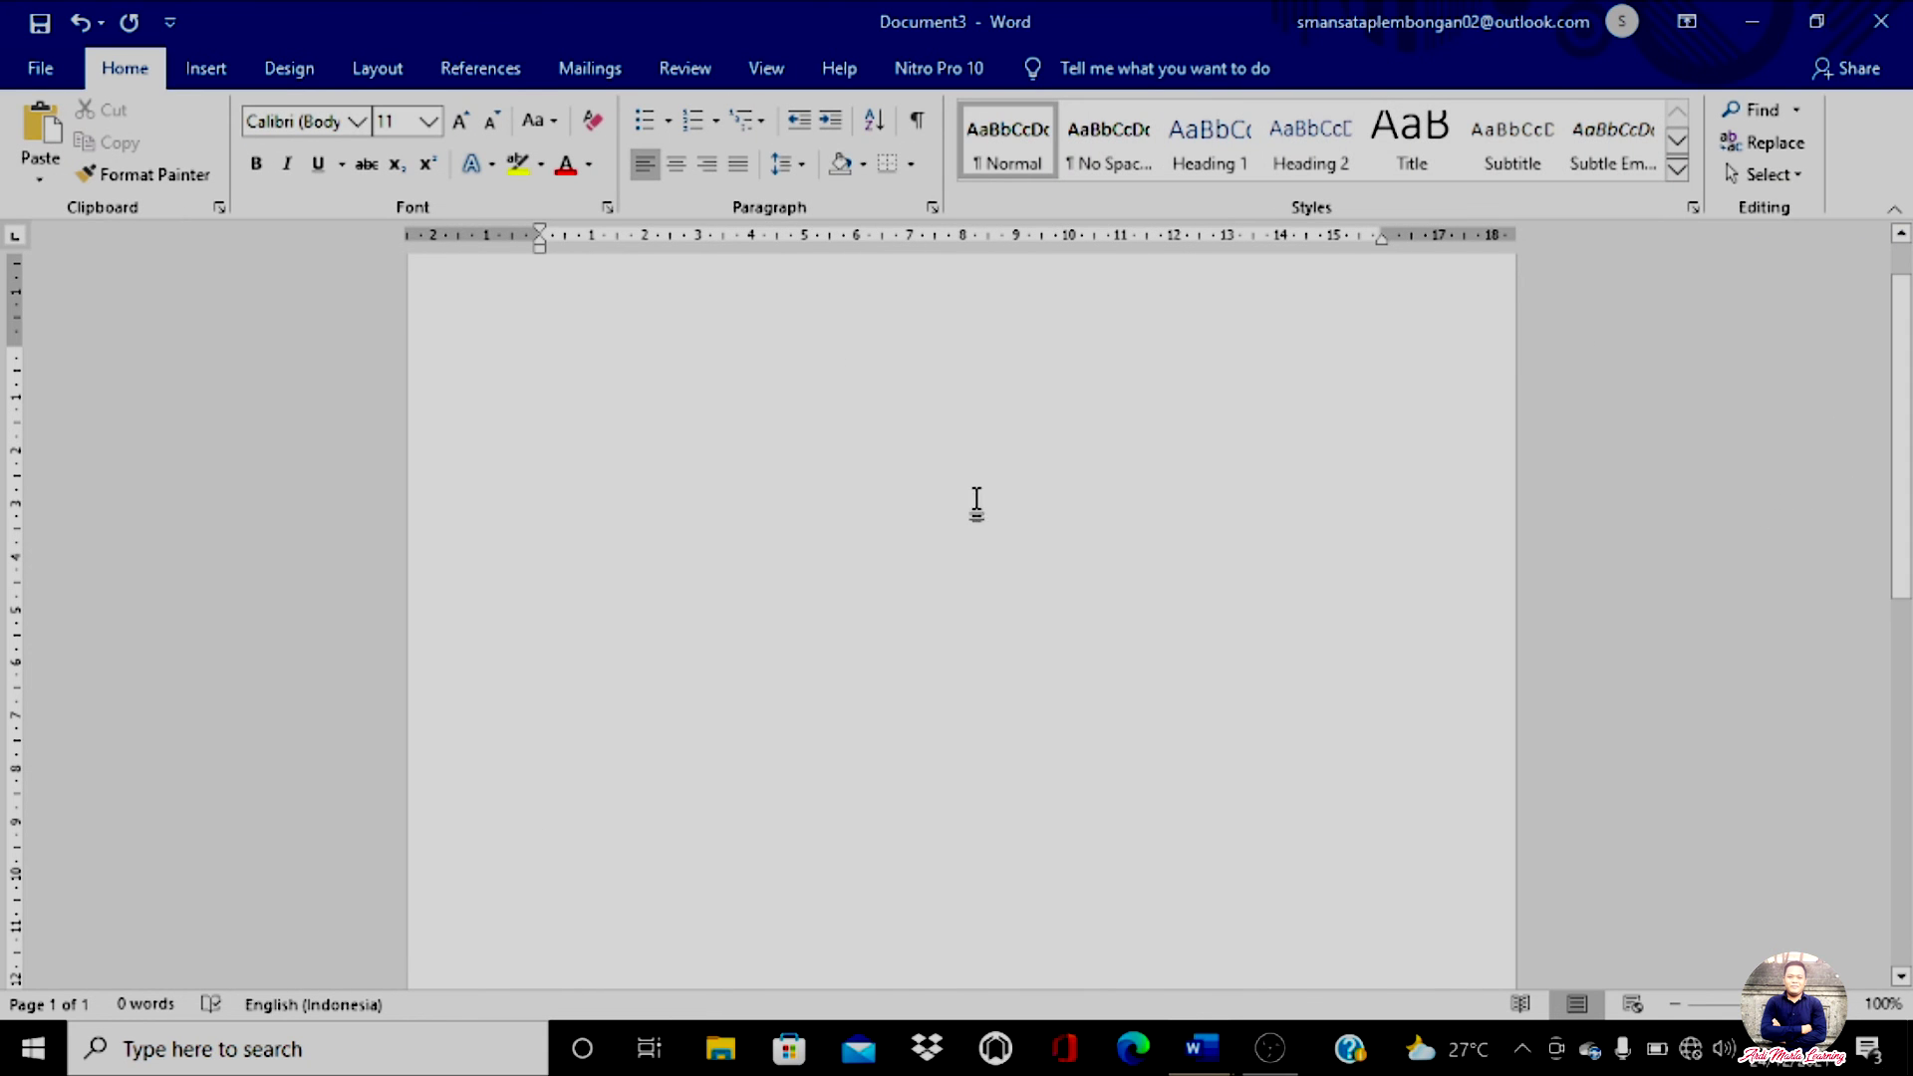
{"action": "scroll", "coordinate": [578, 488], "scroll_direction": "up", "scroll_amount": 1}
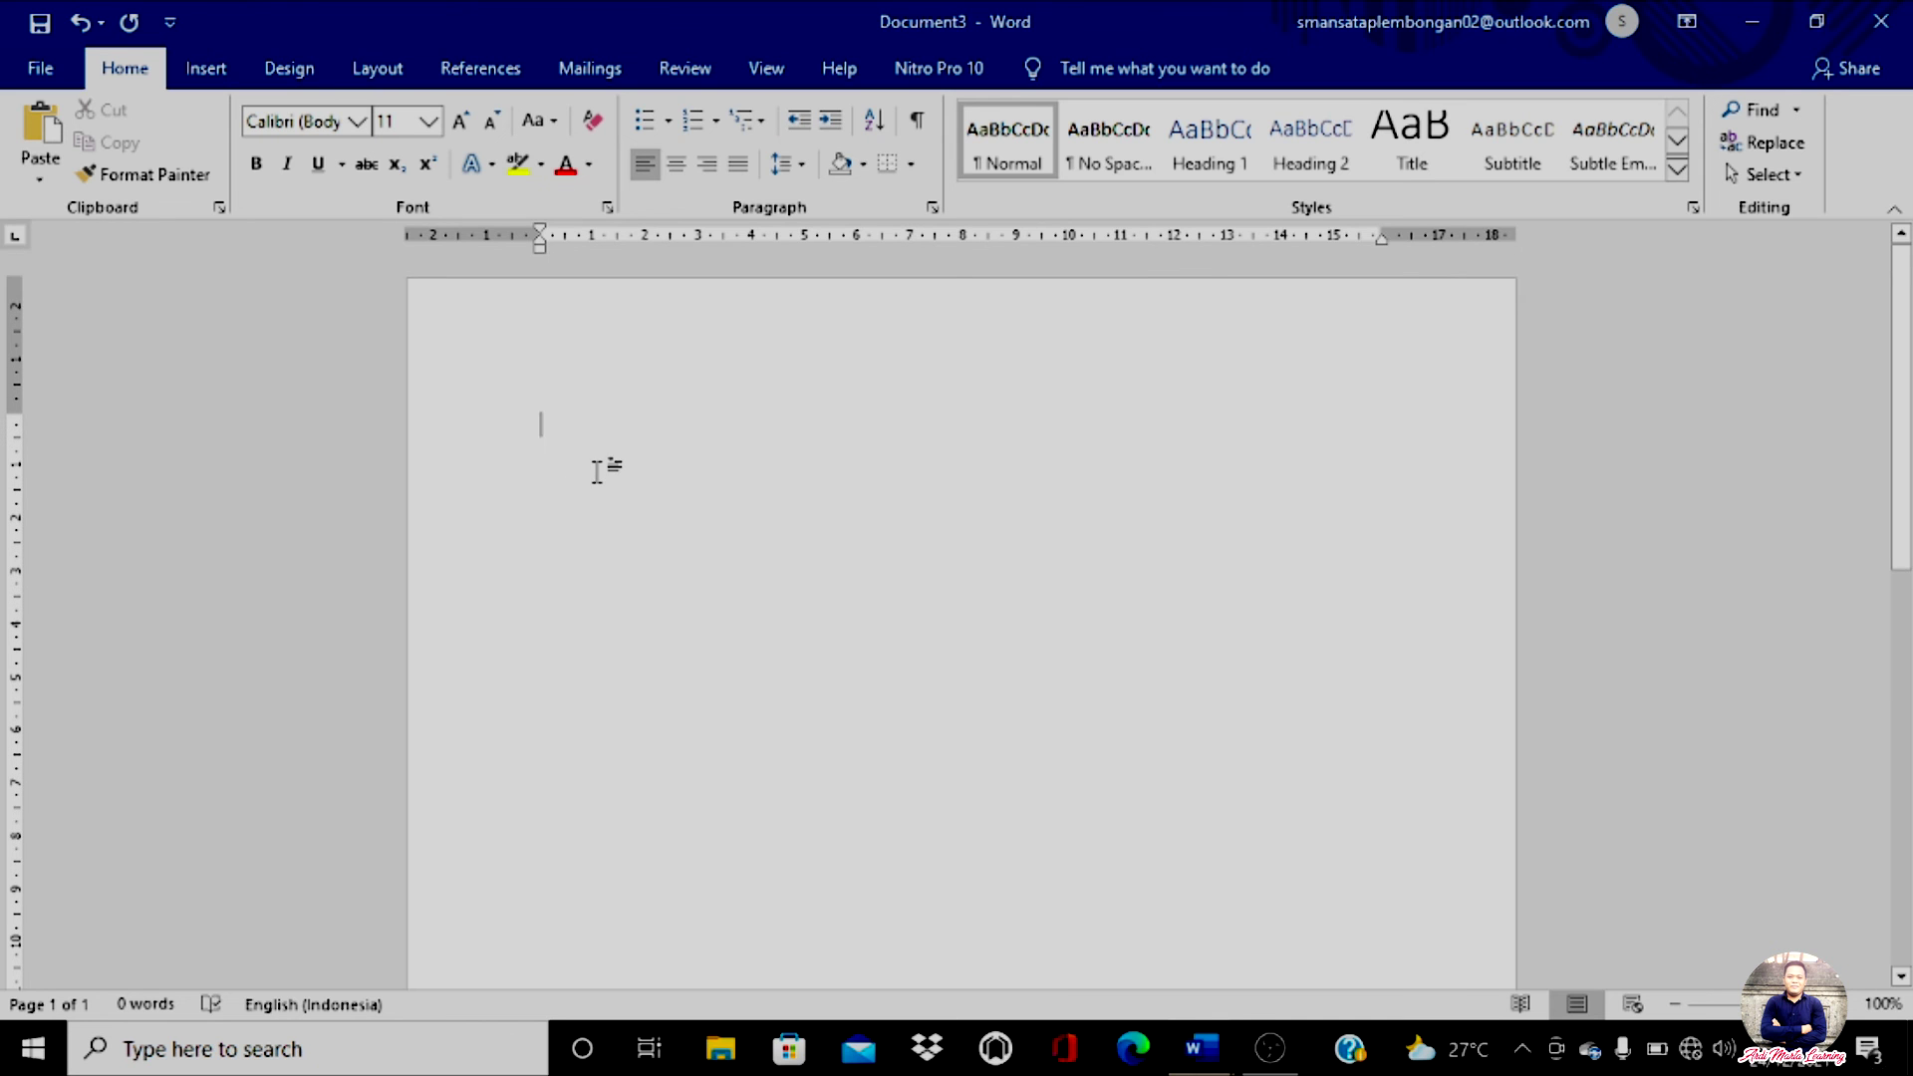
Switch to Document2 and open the formatting pane on its clustered column chart, leaving the chart deselected
{"action": "left_click", "coordinate": [1202, 1048]}
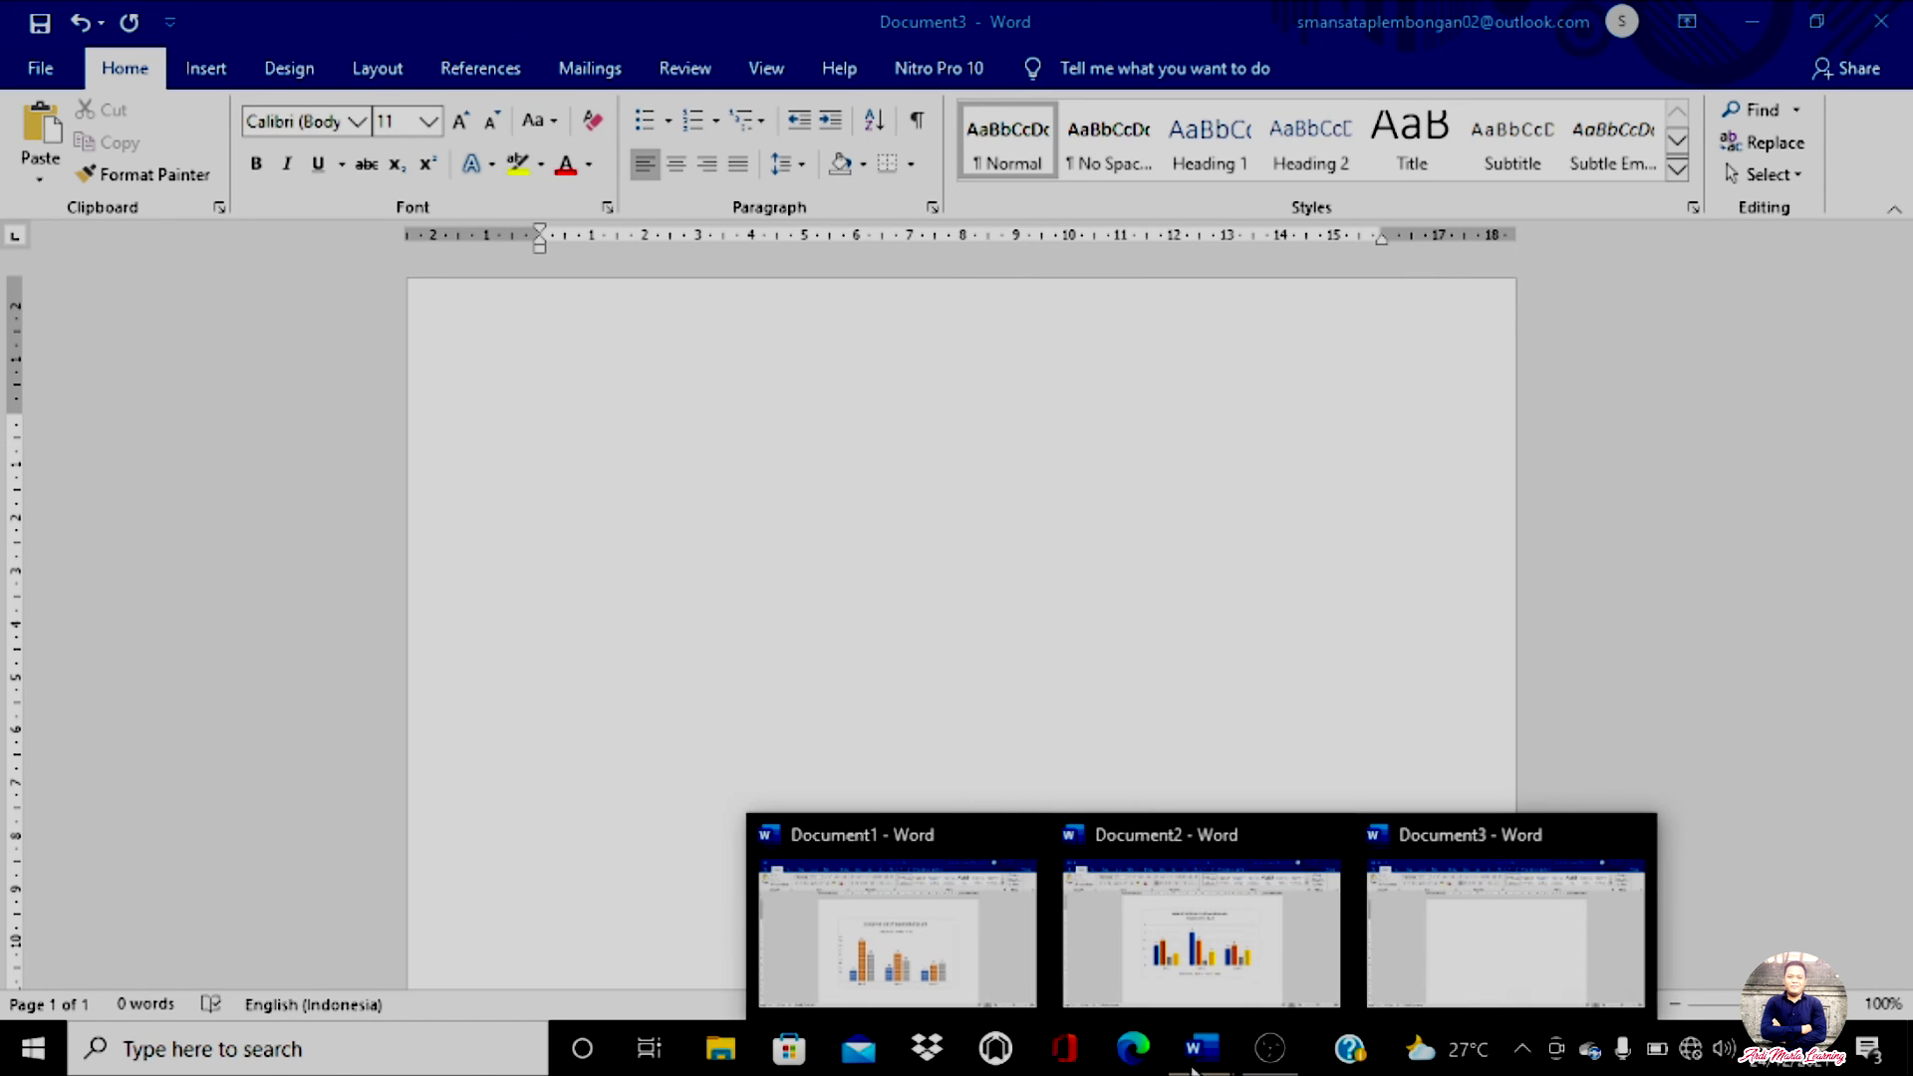
{"action": "left_click", "coordinate": [1257, 990]}
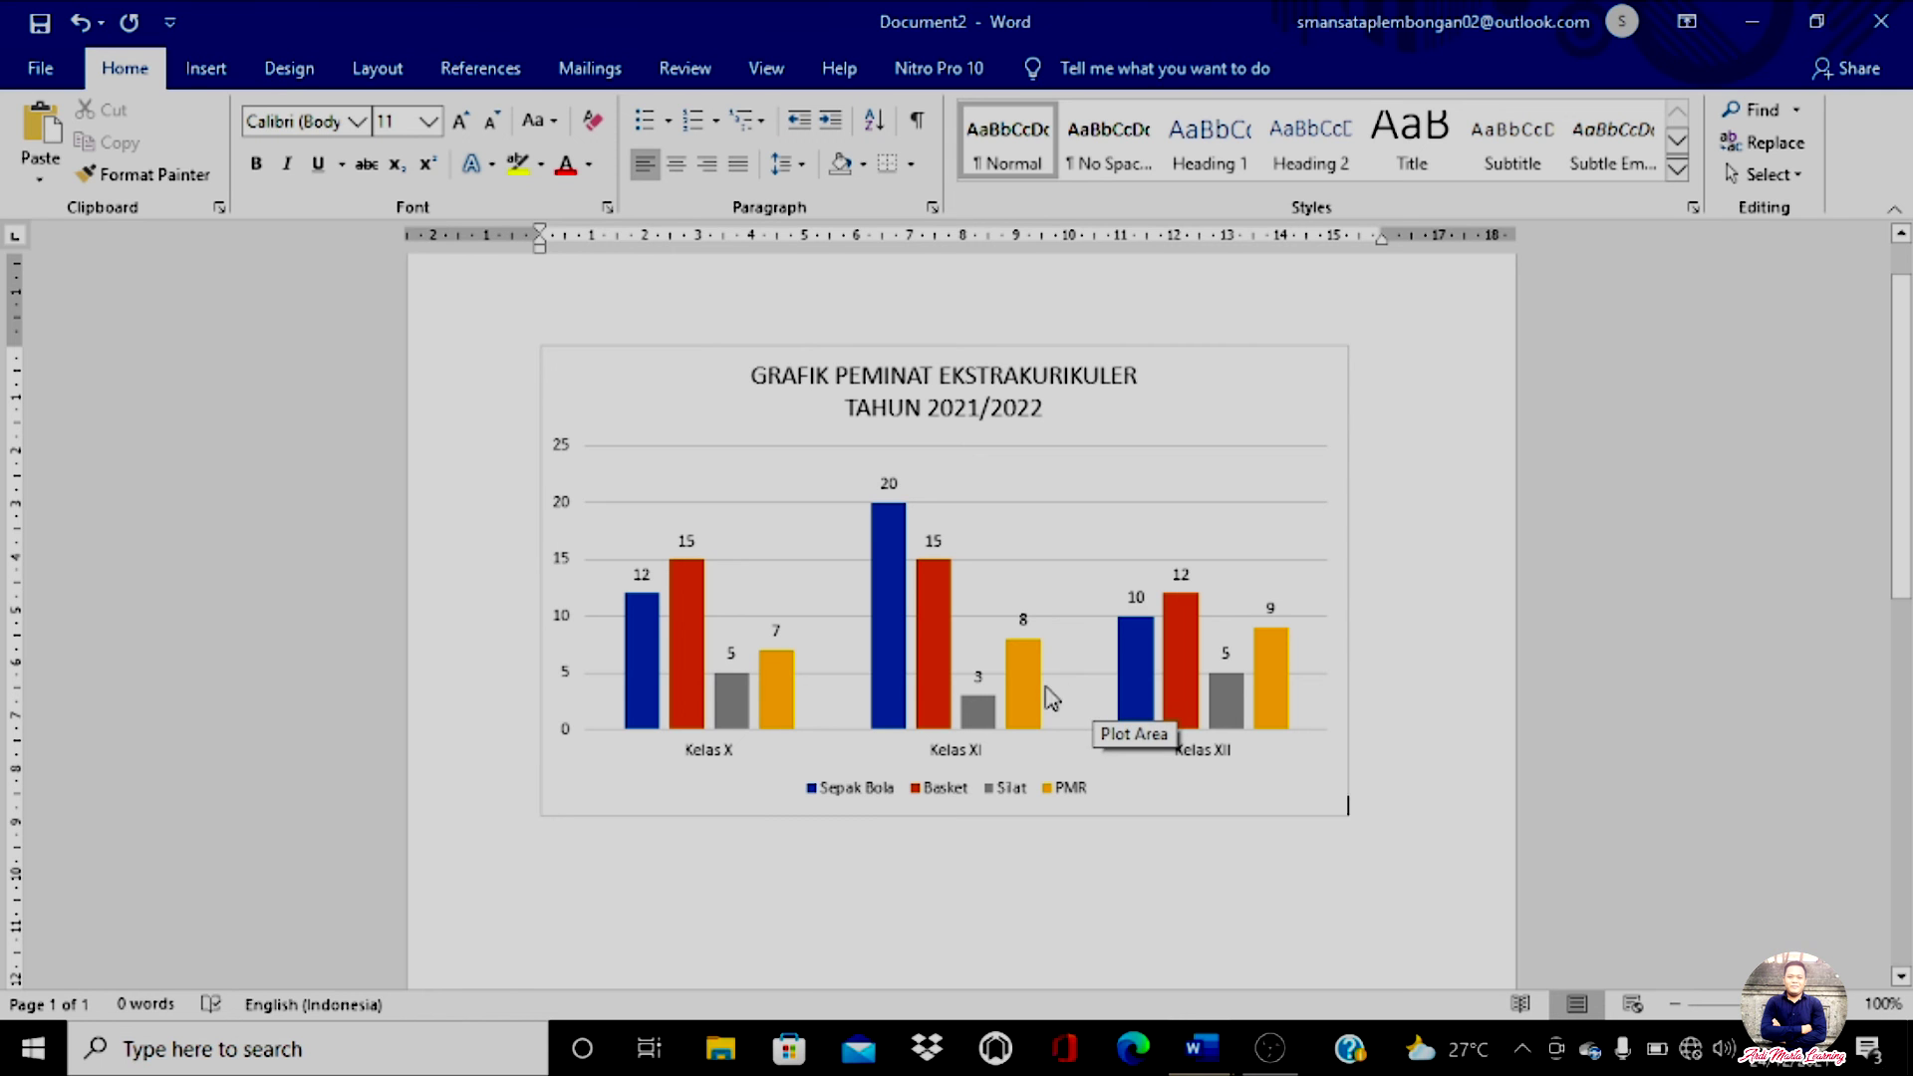
{"action": "double_click", "coordinate": [1022, 619]}
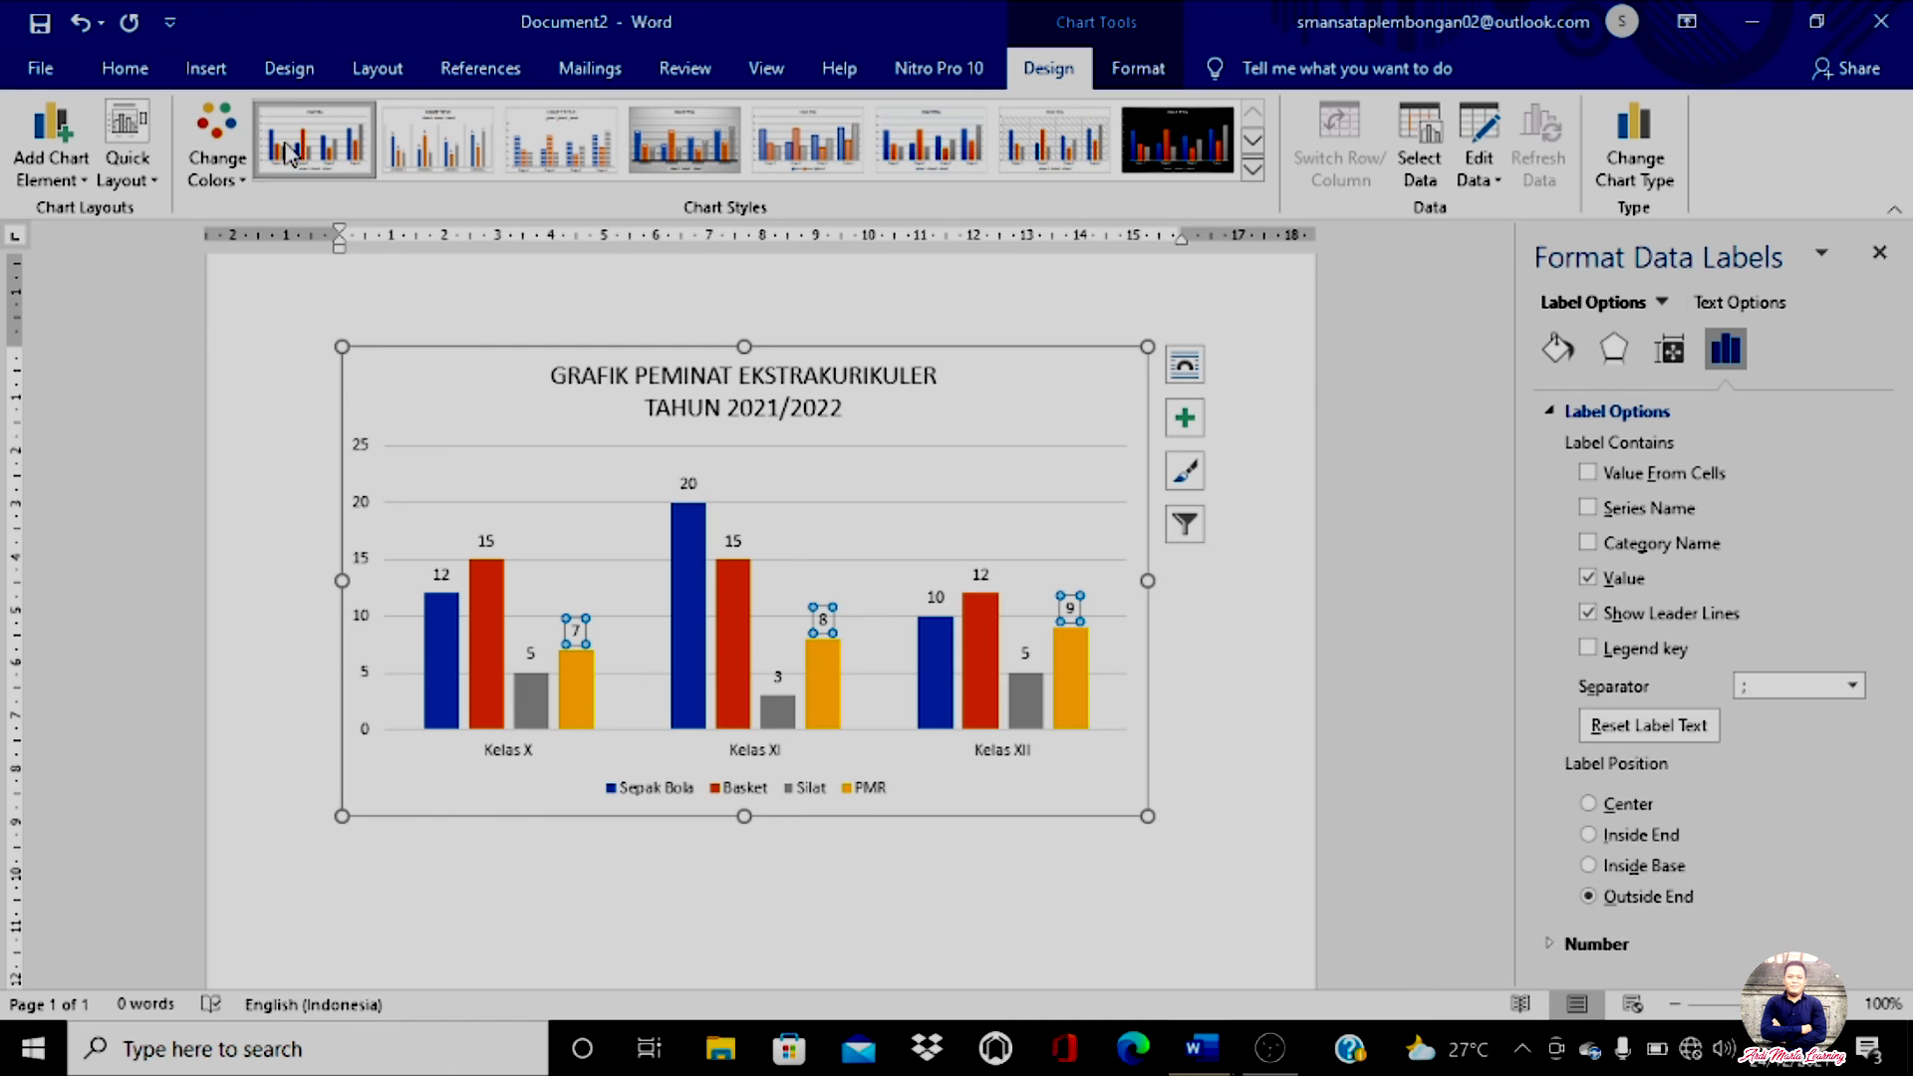
{"action": "left_click", "coordinate": [1019, 492]}
{"action": "left_click", "coordinate": [1199, 594]}
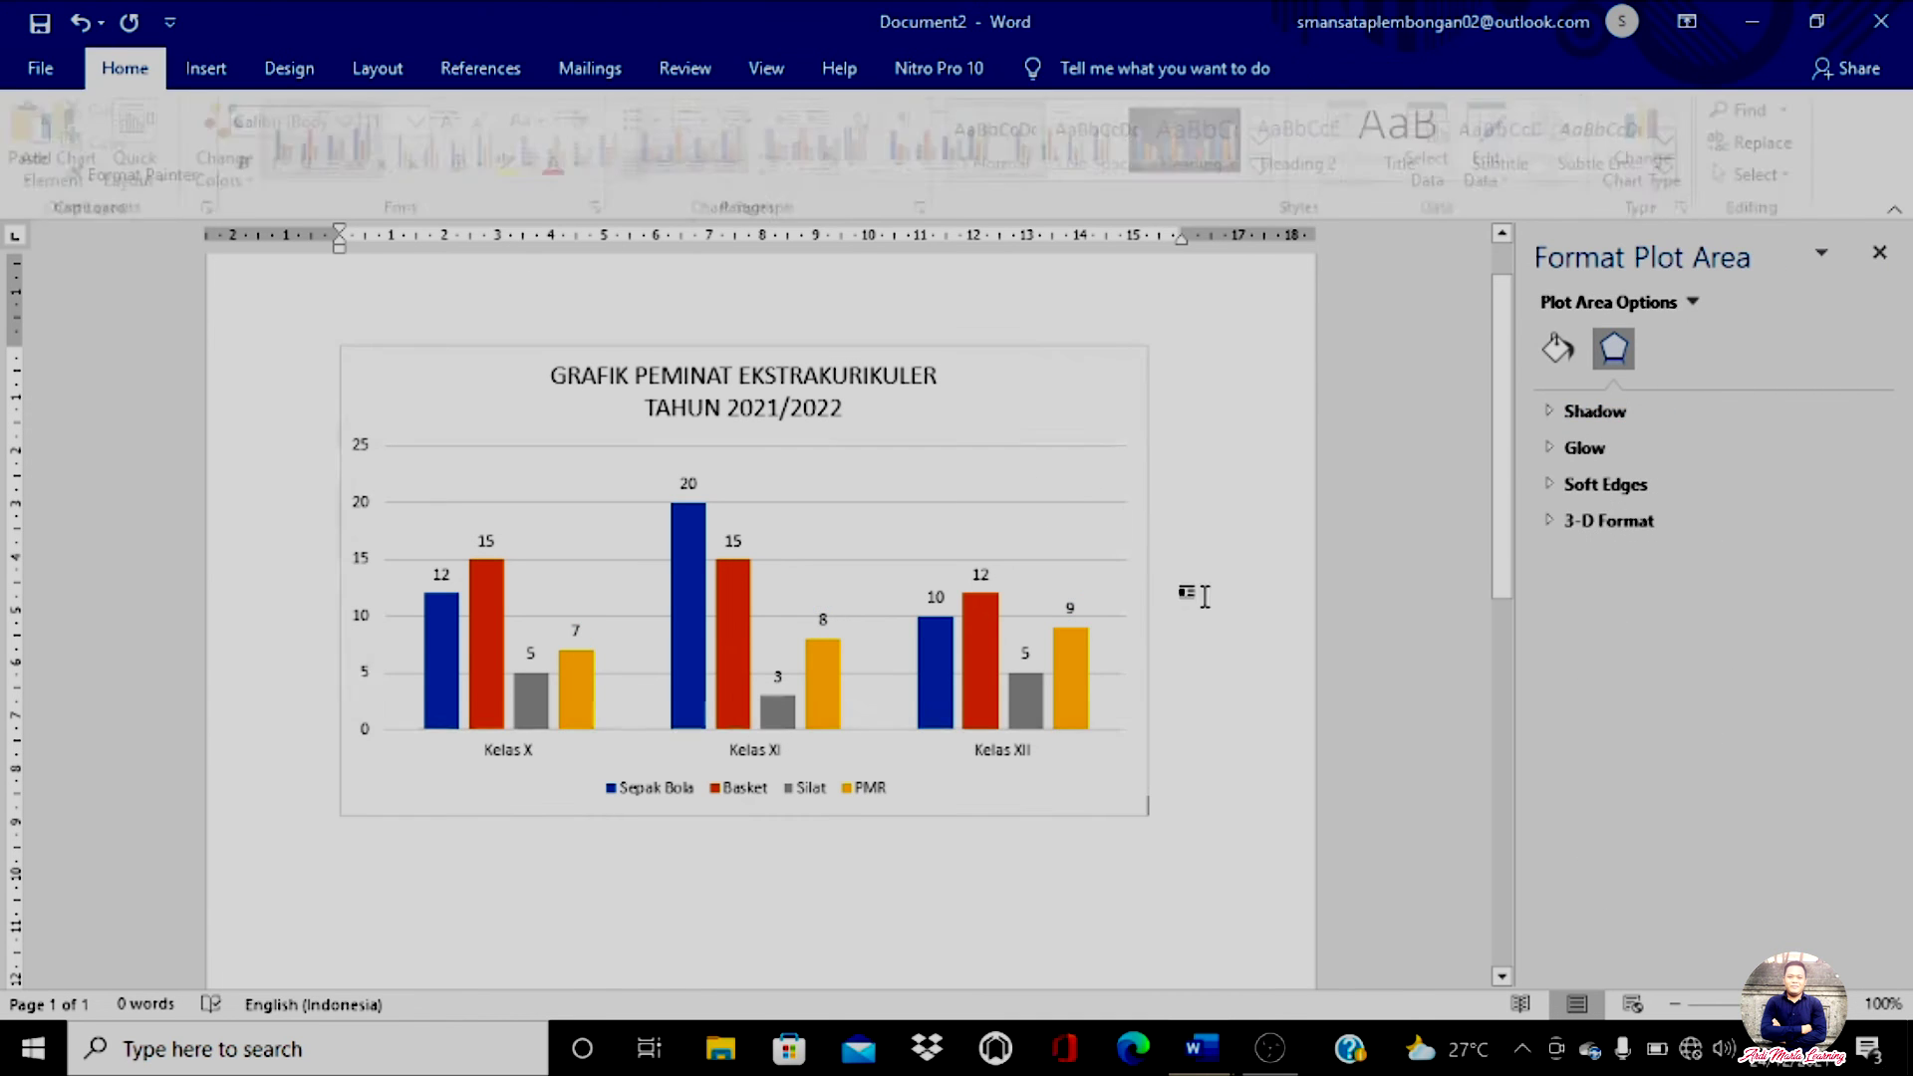
Look at the chart types offered for the column chart and close the dialog without changing the type
{"action": "left_click", "coordinate": [1085, 445]}
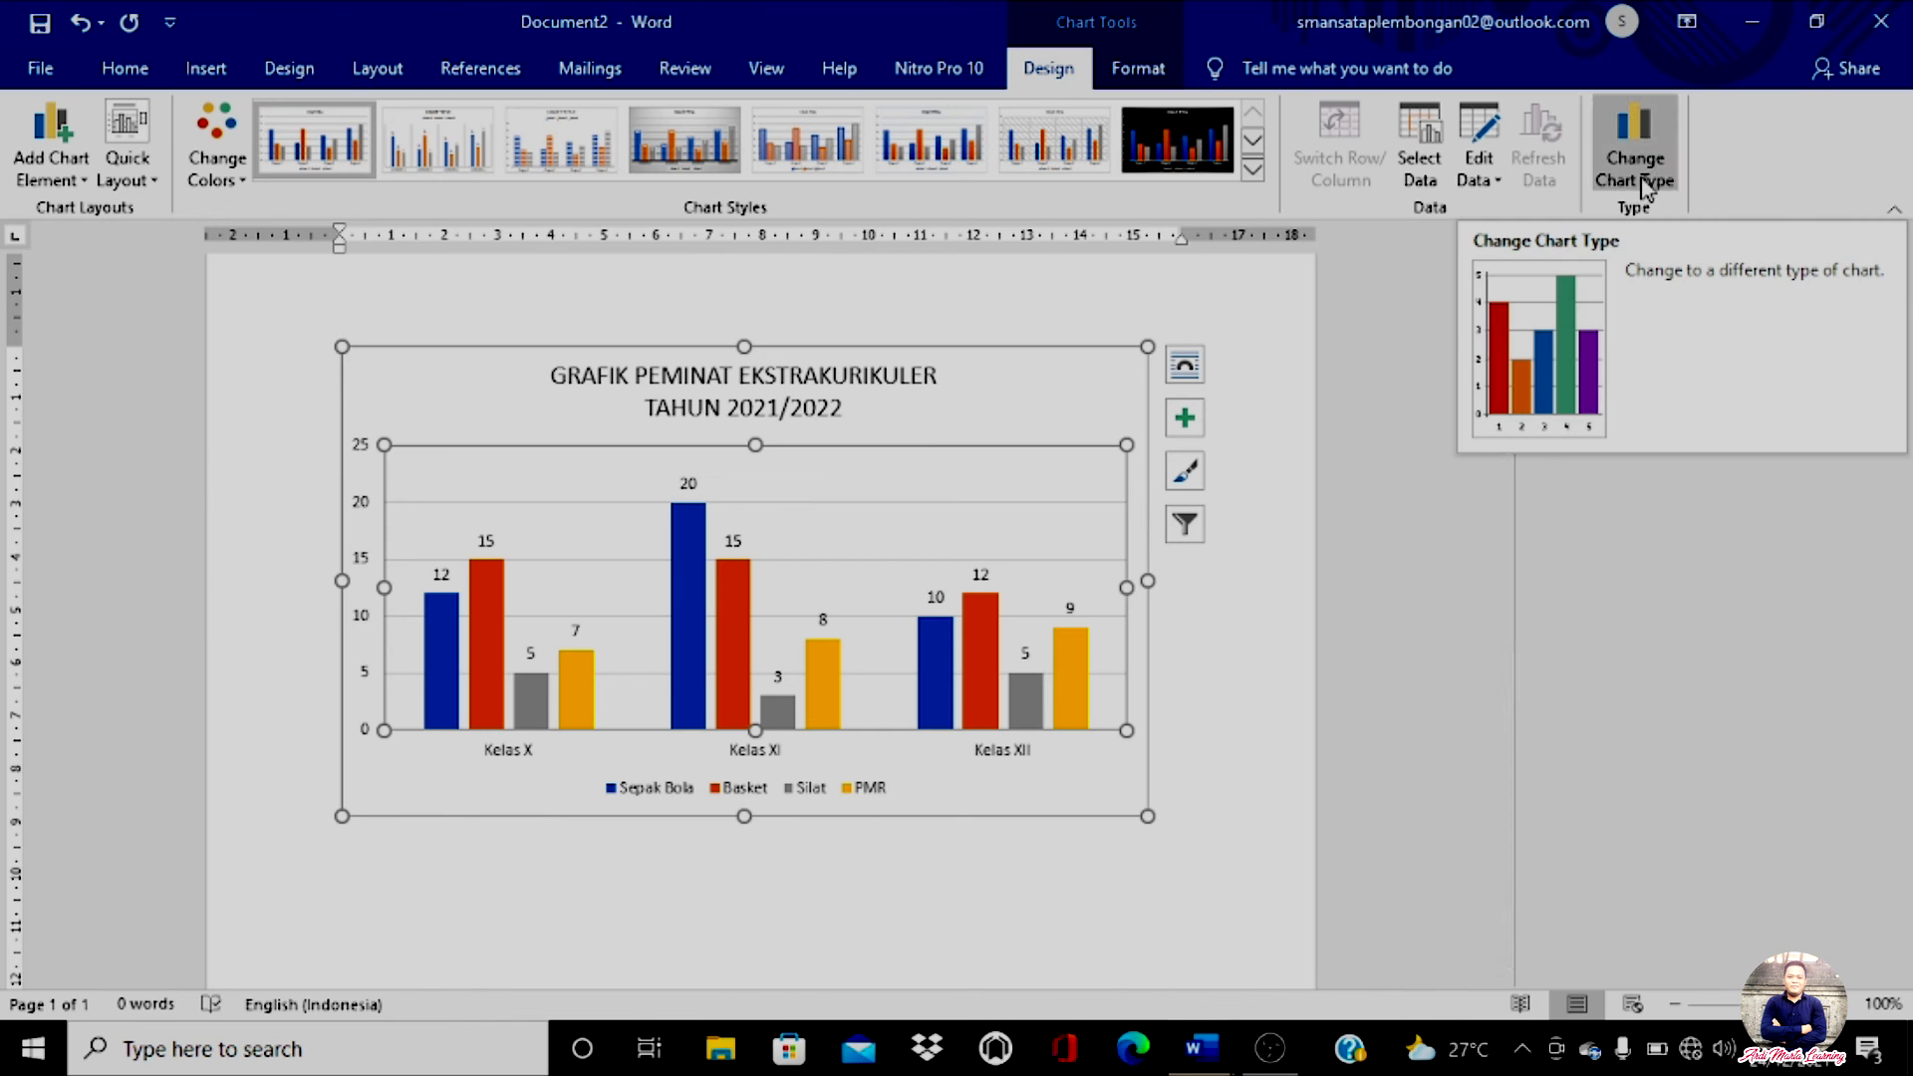
{"action": "left_click", "coordinate": [976, 391]}
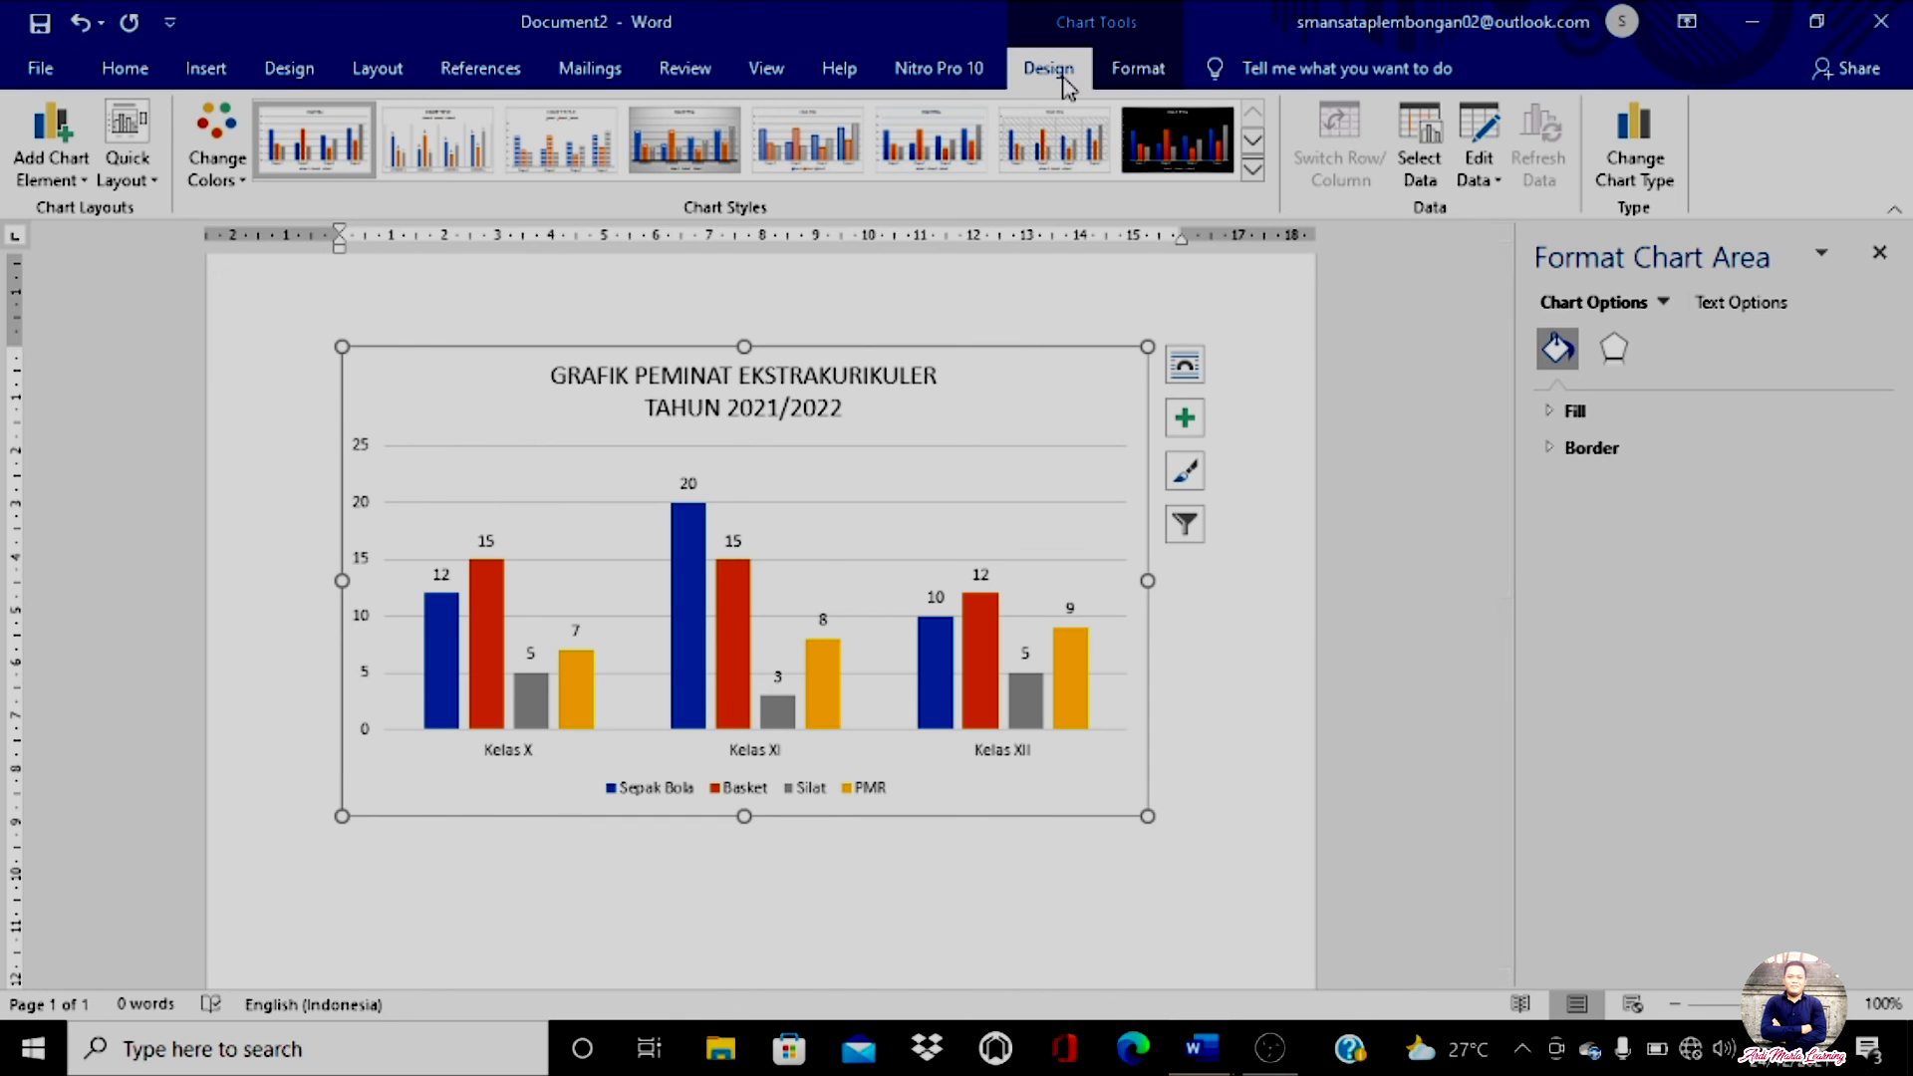
{"action": "left_click", "coordinate": [1654, 184]}
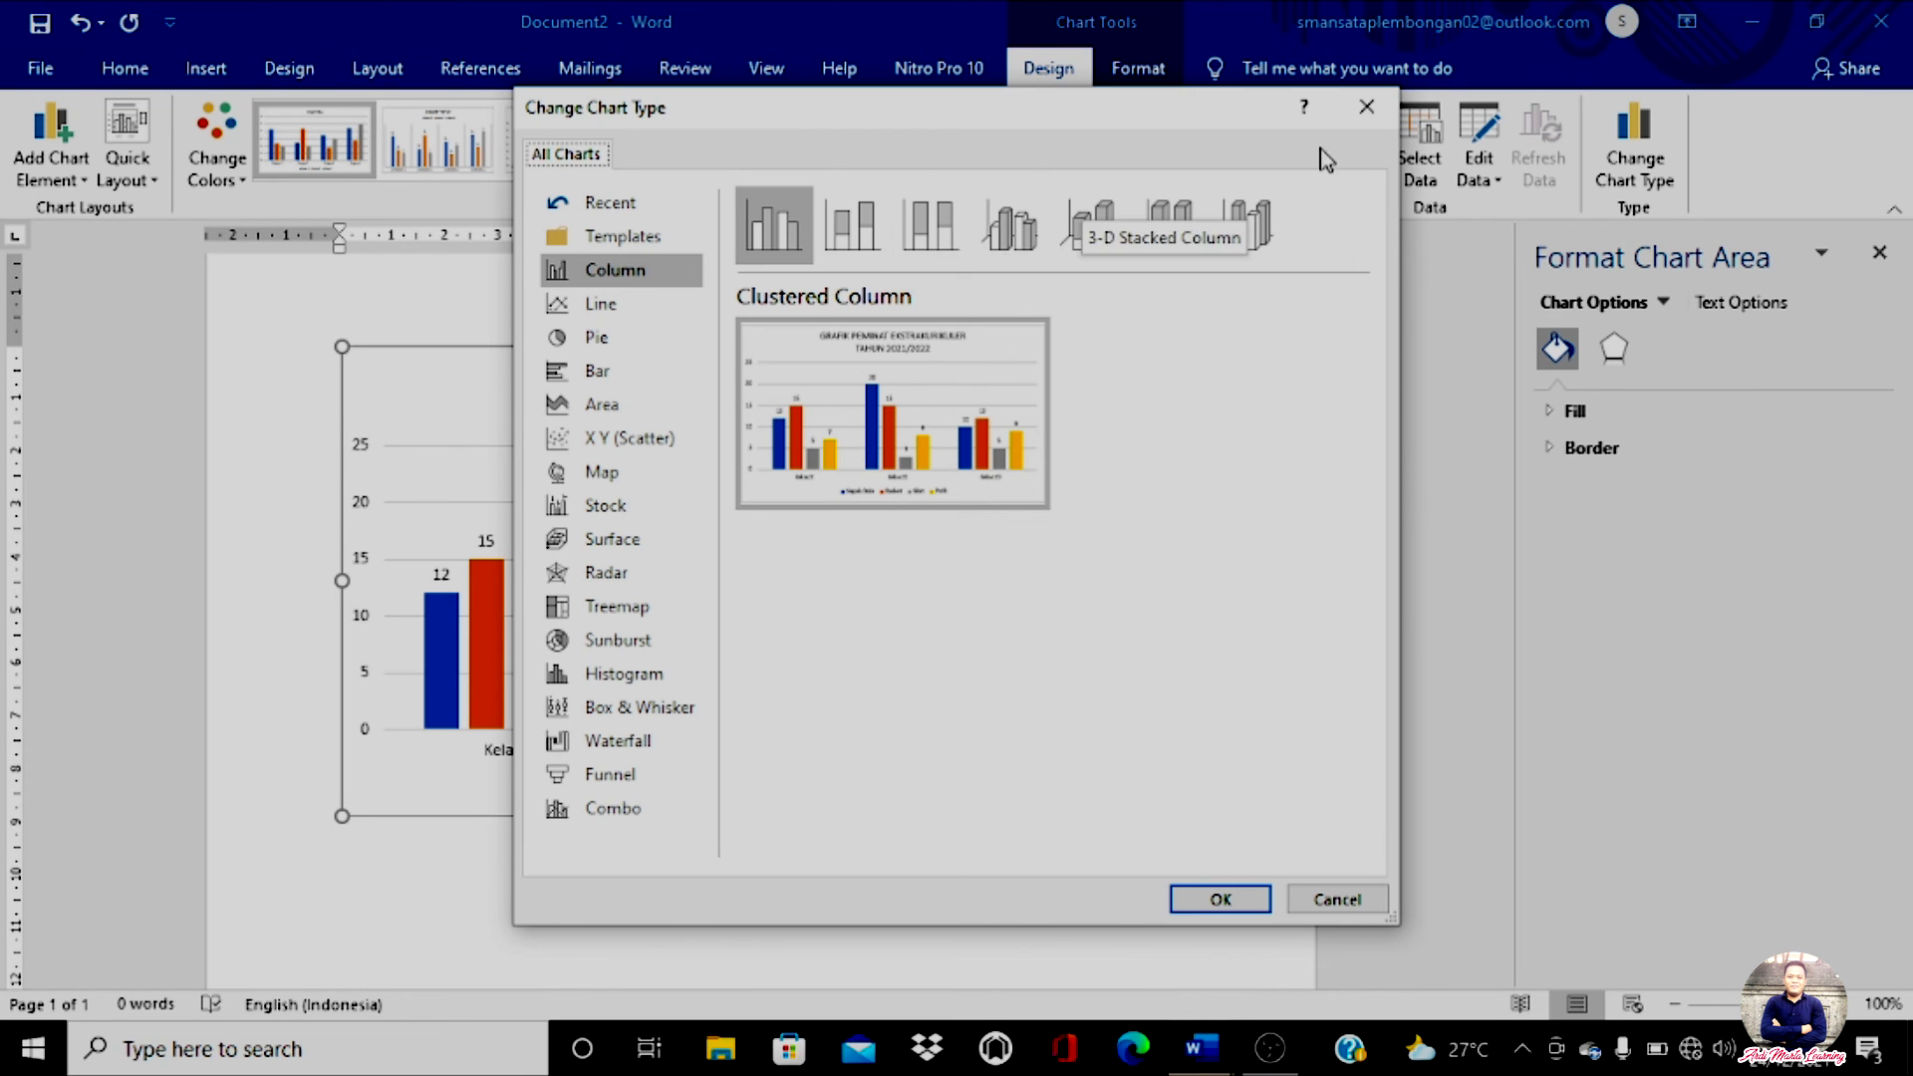
{"action": "left_click", "coordinate": [1366, 107]}
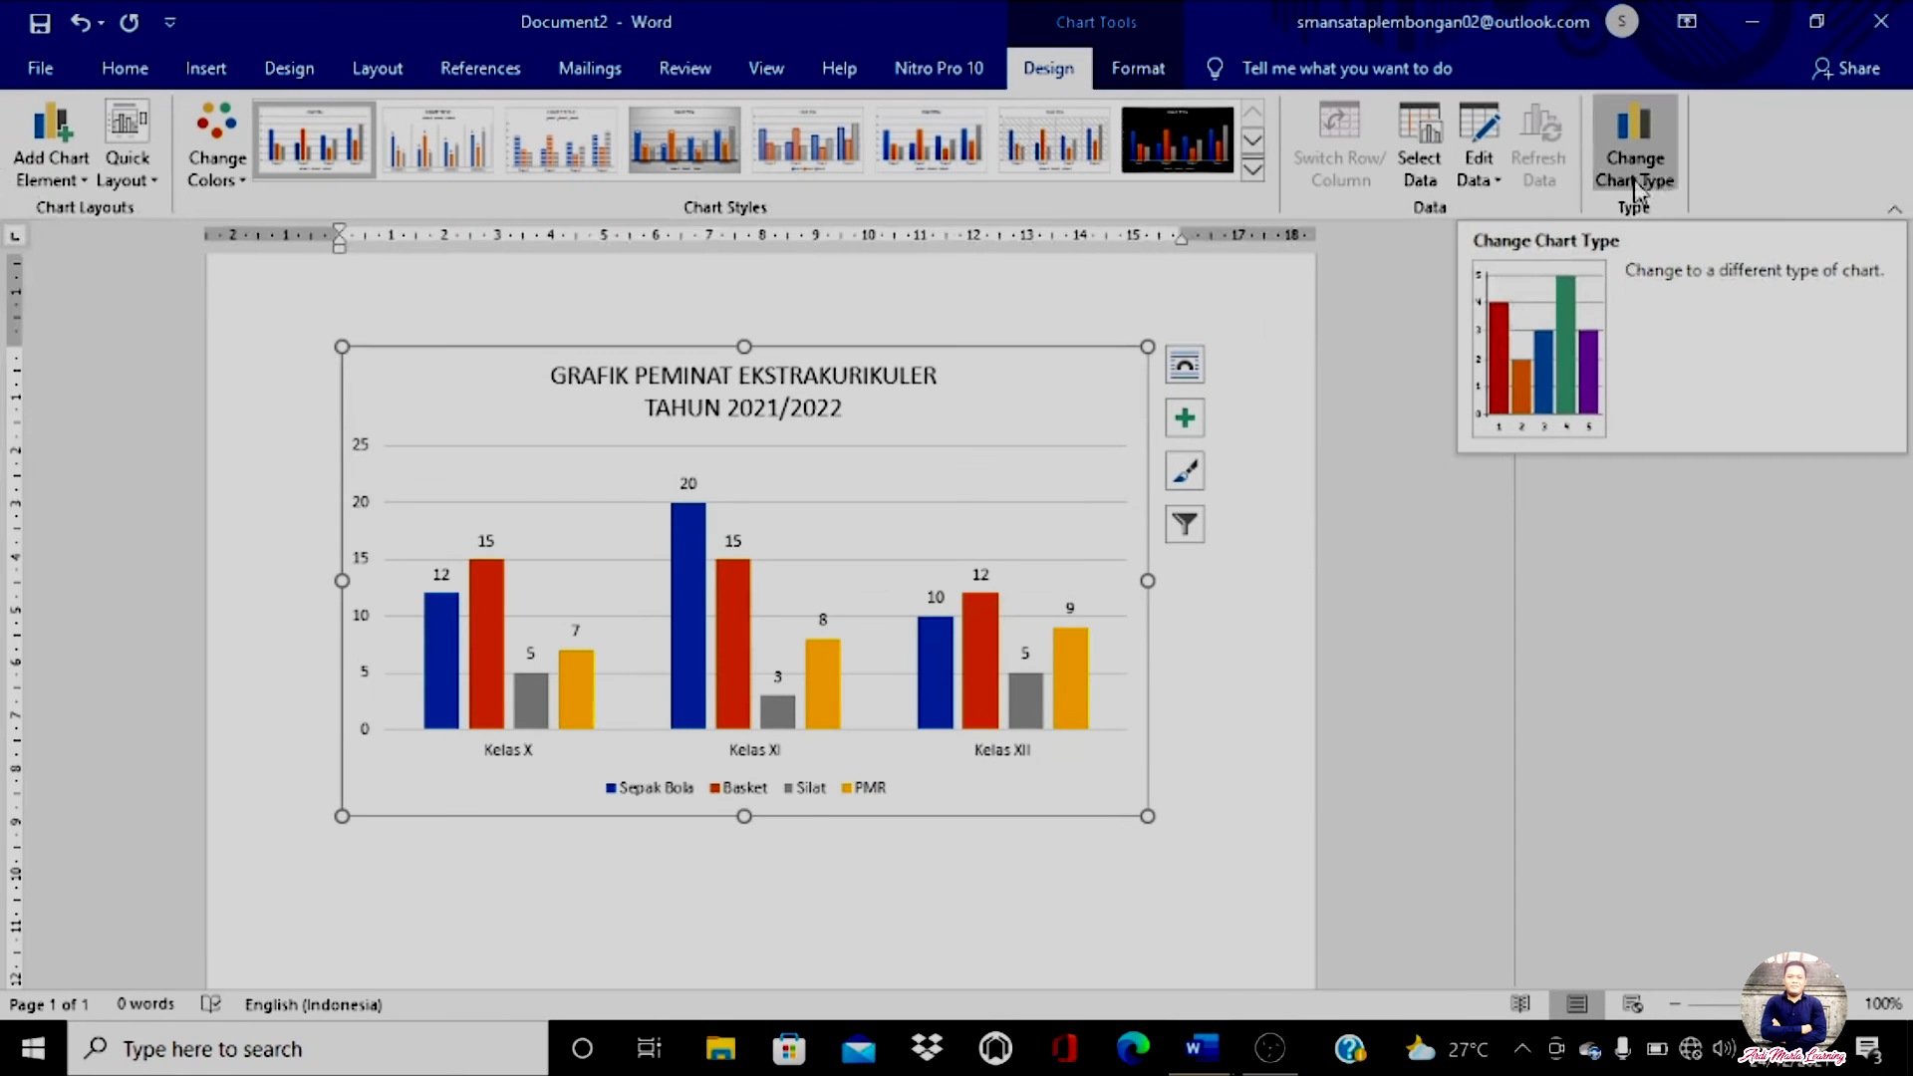
{"action": "double_click", "coordinate": [682, 715]}
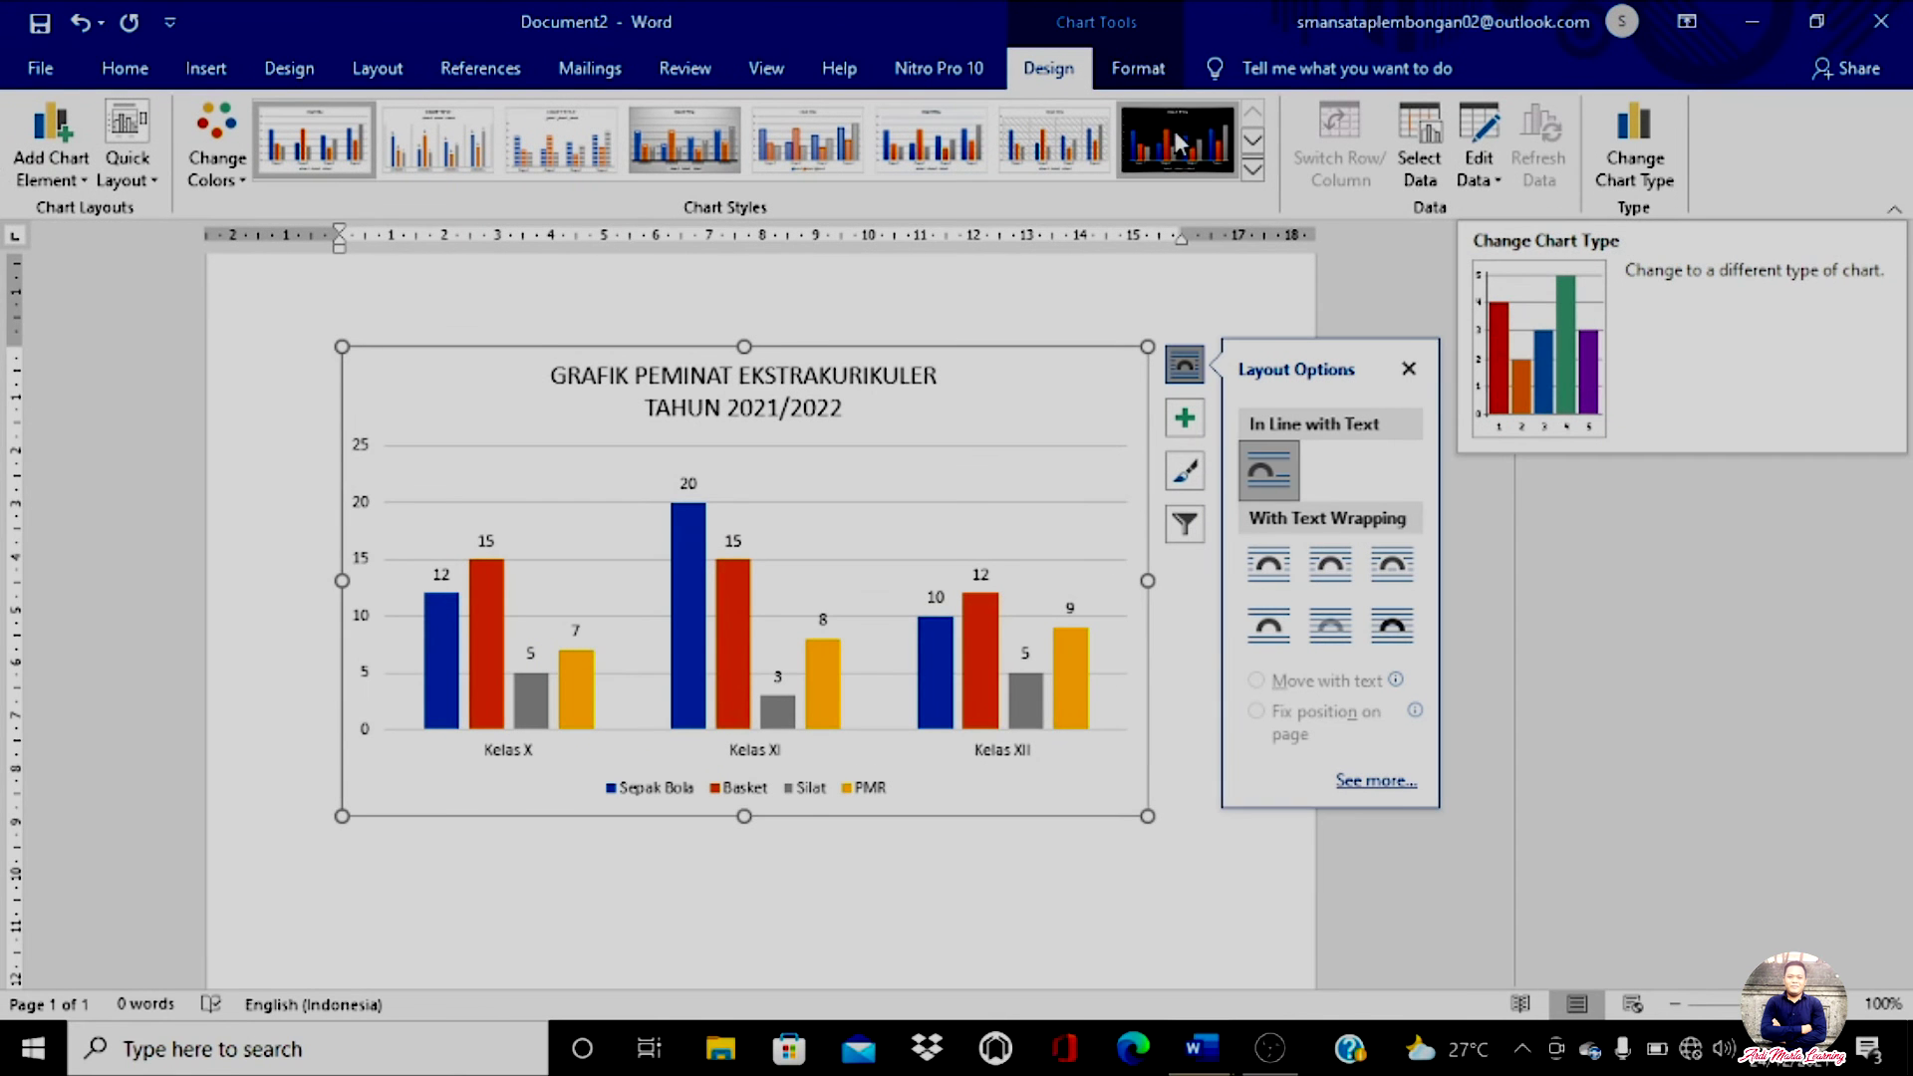
{"action": "left_click", "coordinate": [1037, 298]}
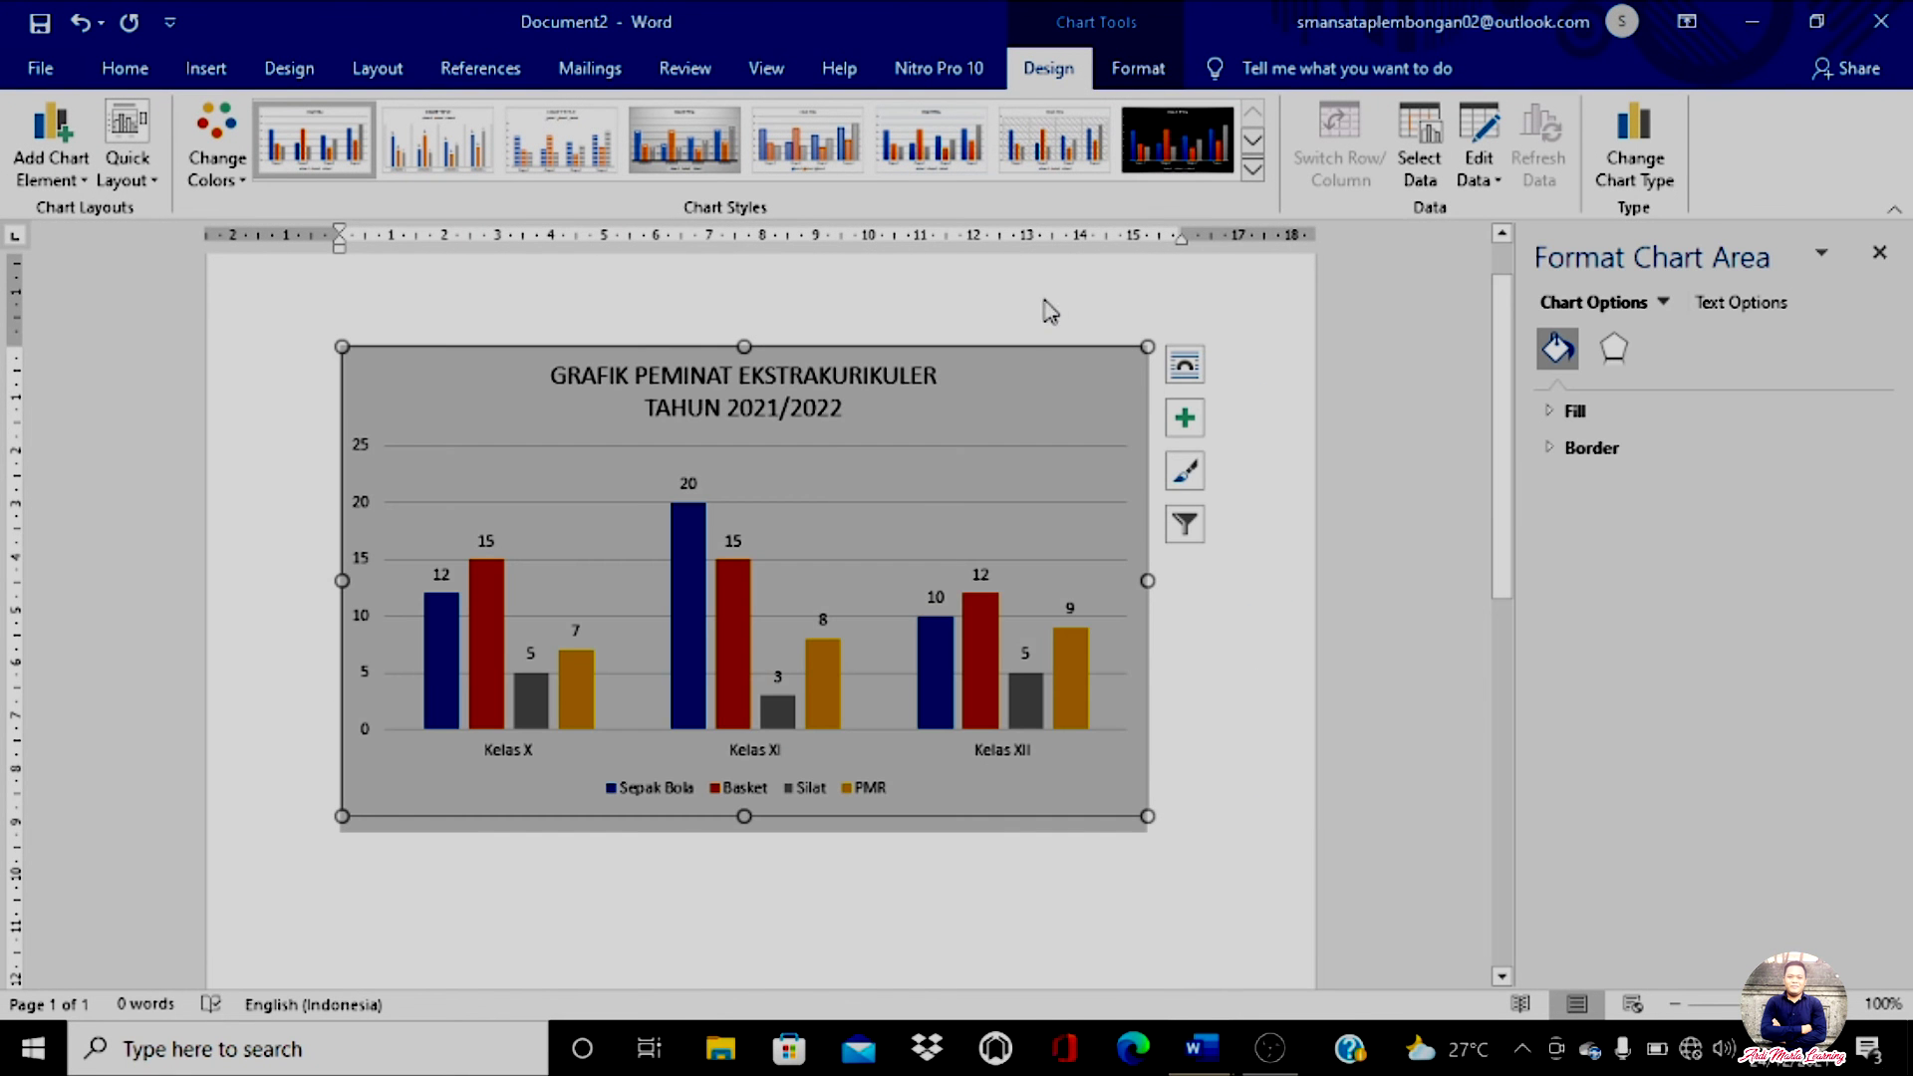
{"action": "left_click", "coordinate": [1178, 604]}
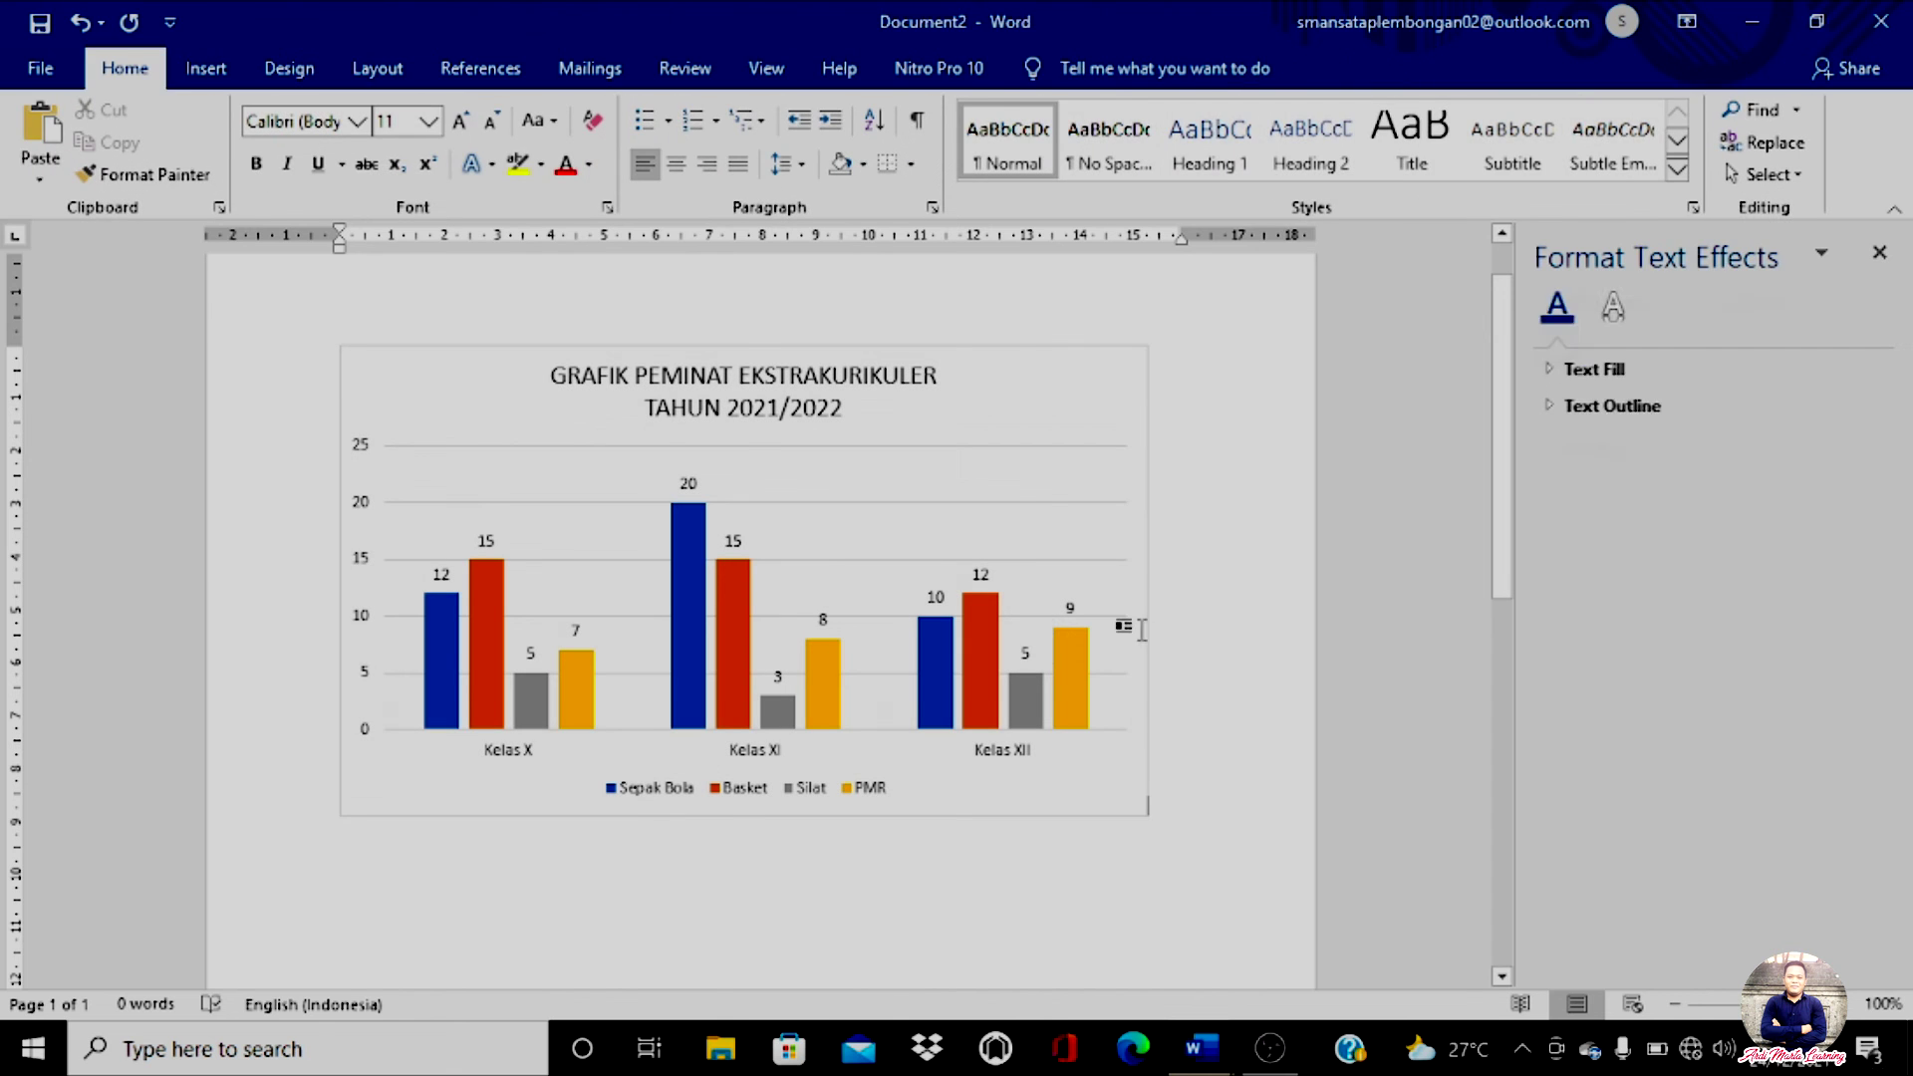
{"action": "left_click", "coordinate": [954, 481]}
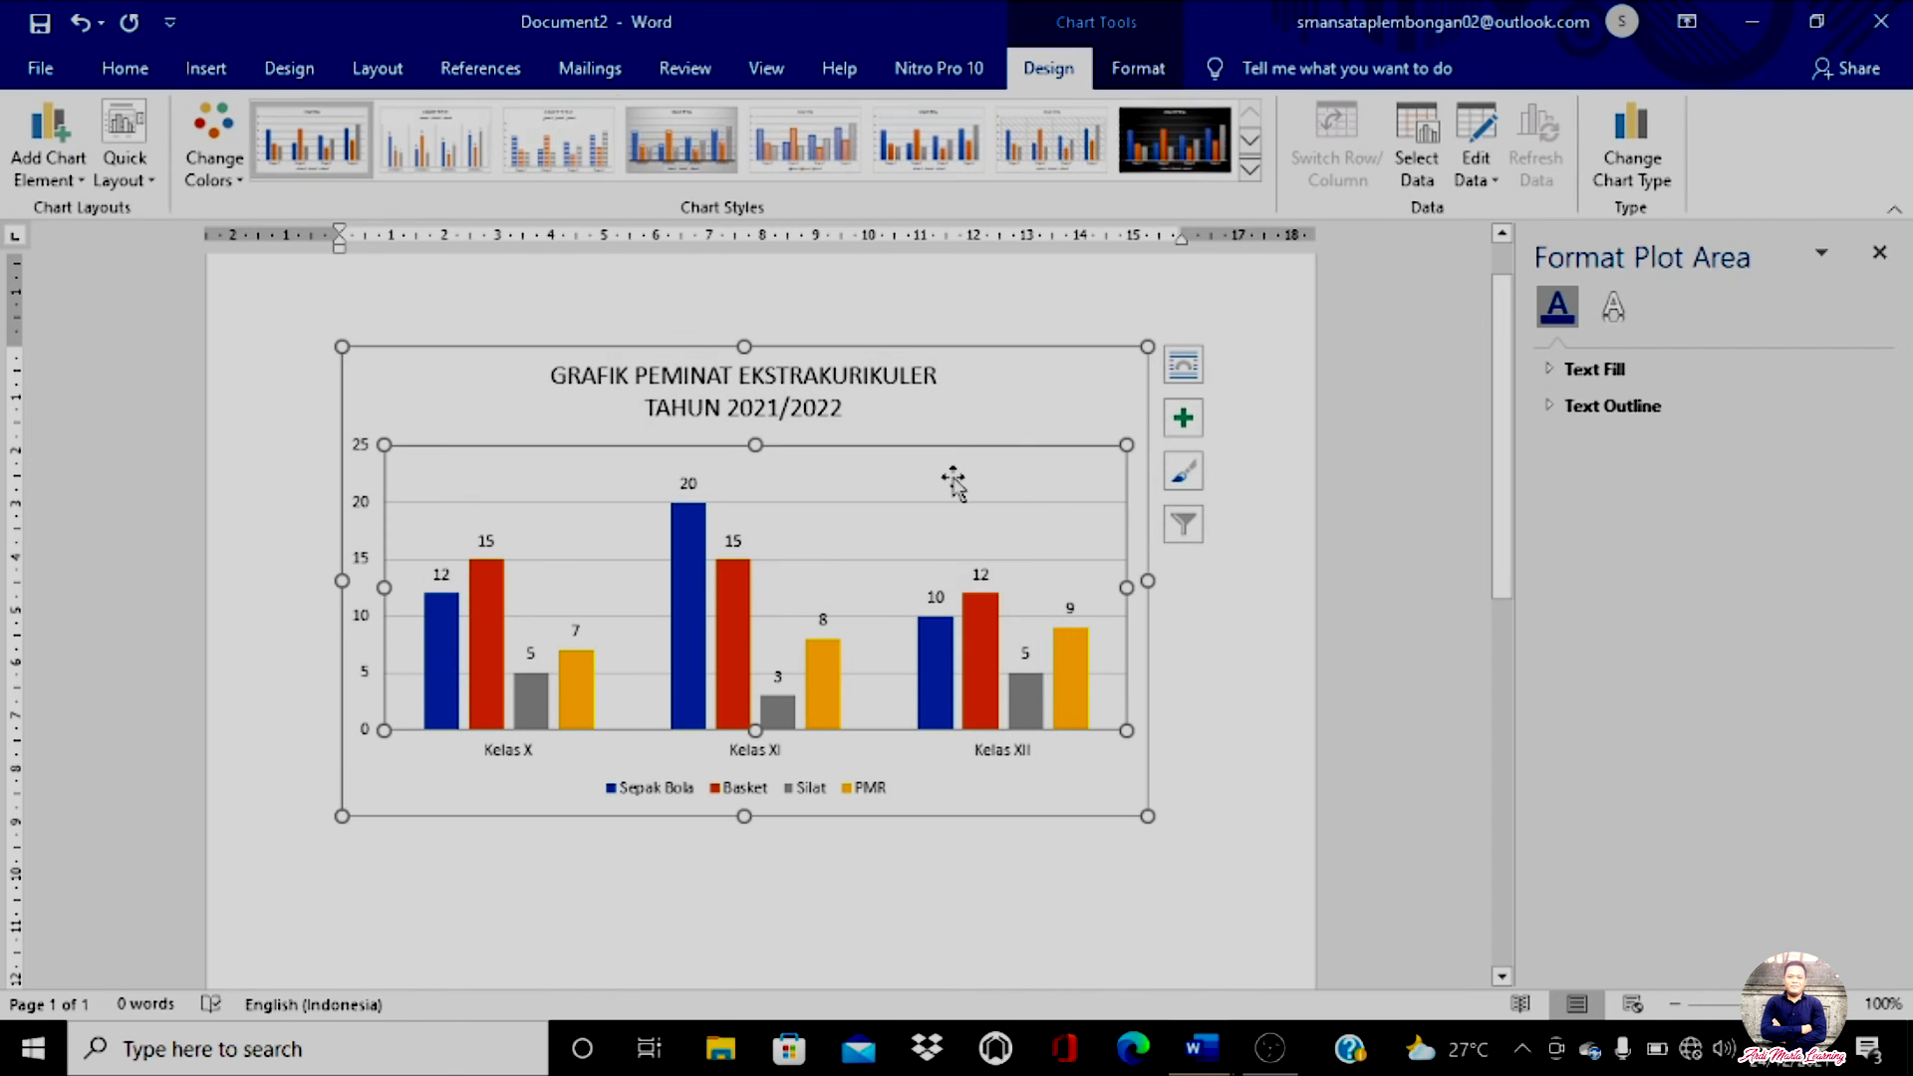
Preview the Histogram, Bar and Area types, change the column chart to the basic Line type and deselect it
{"action": "left_click", "coordinate": [981, 405]}
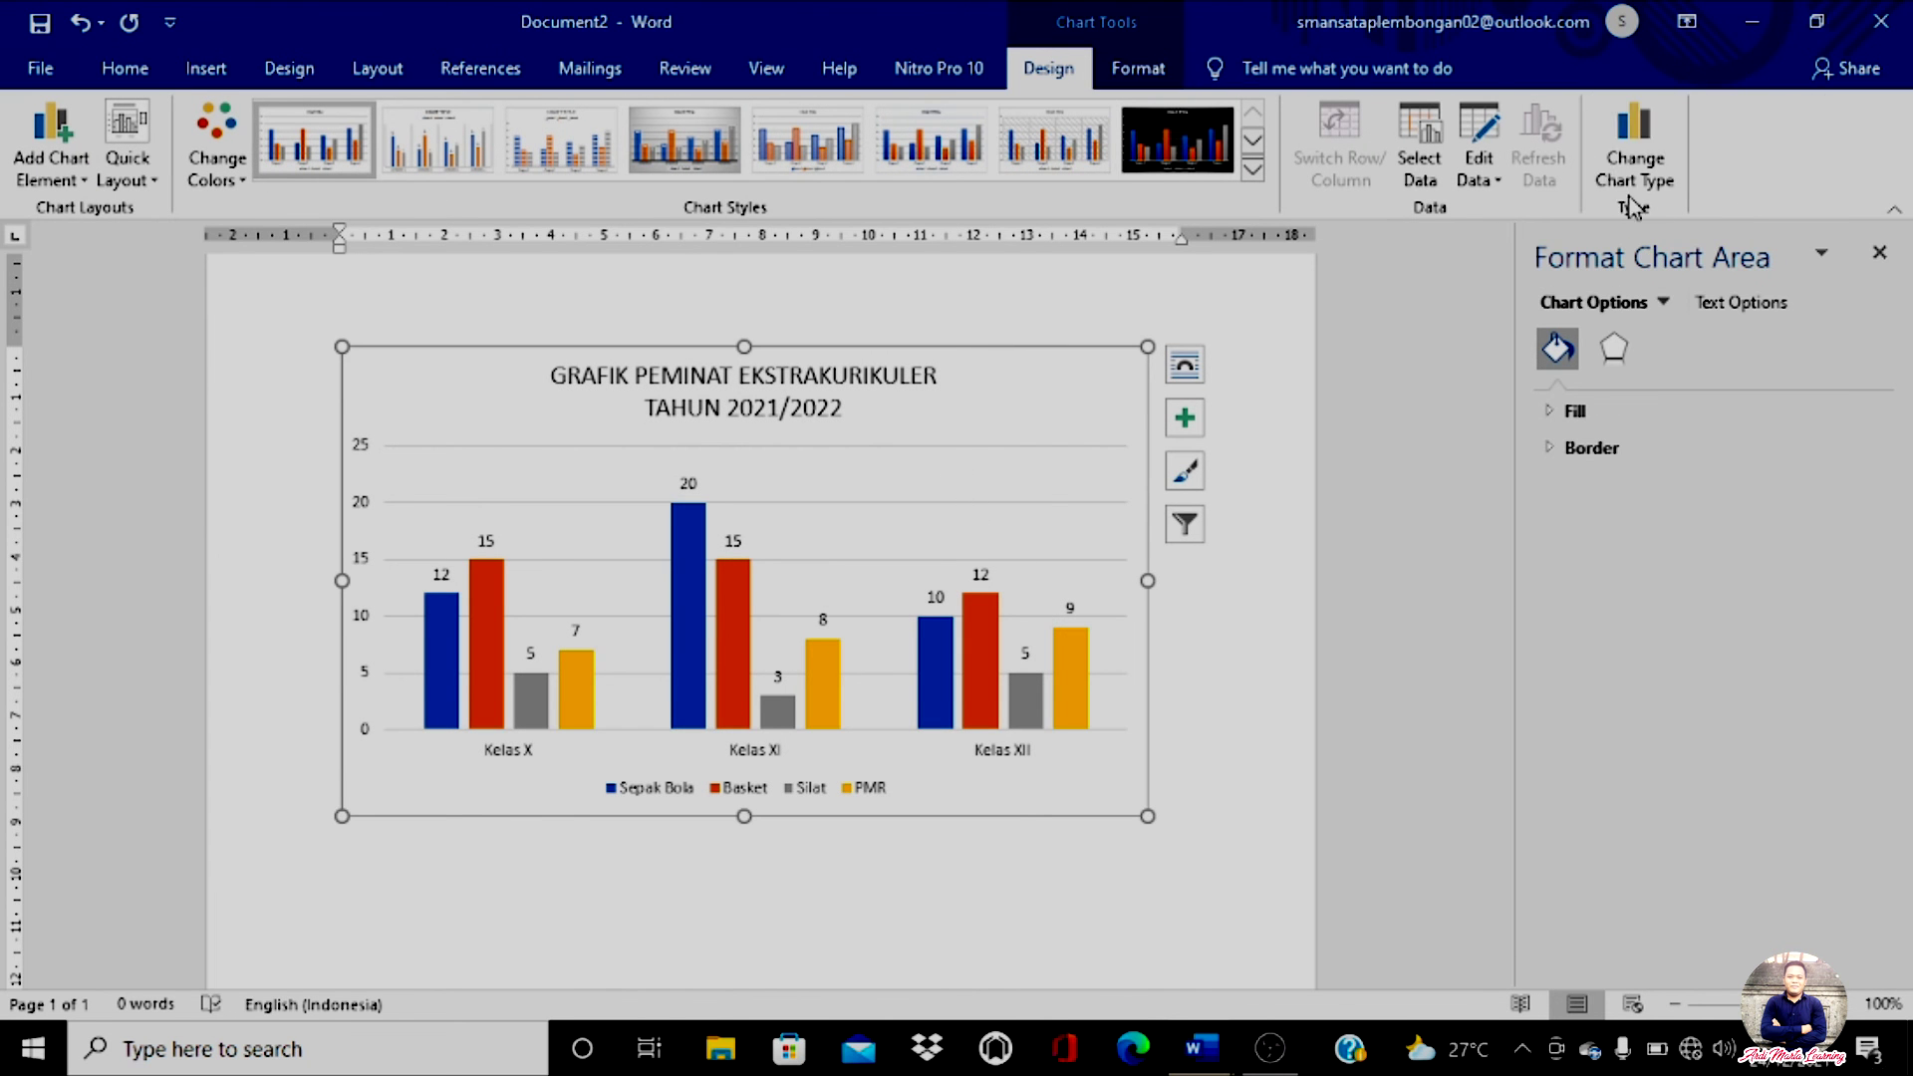
{"action": "left_click", "coordinate": [1656, 186]}
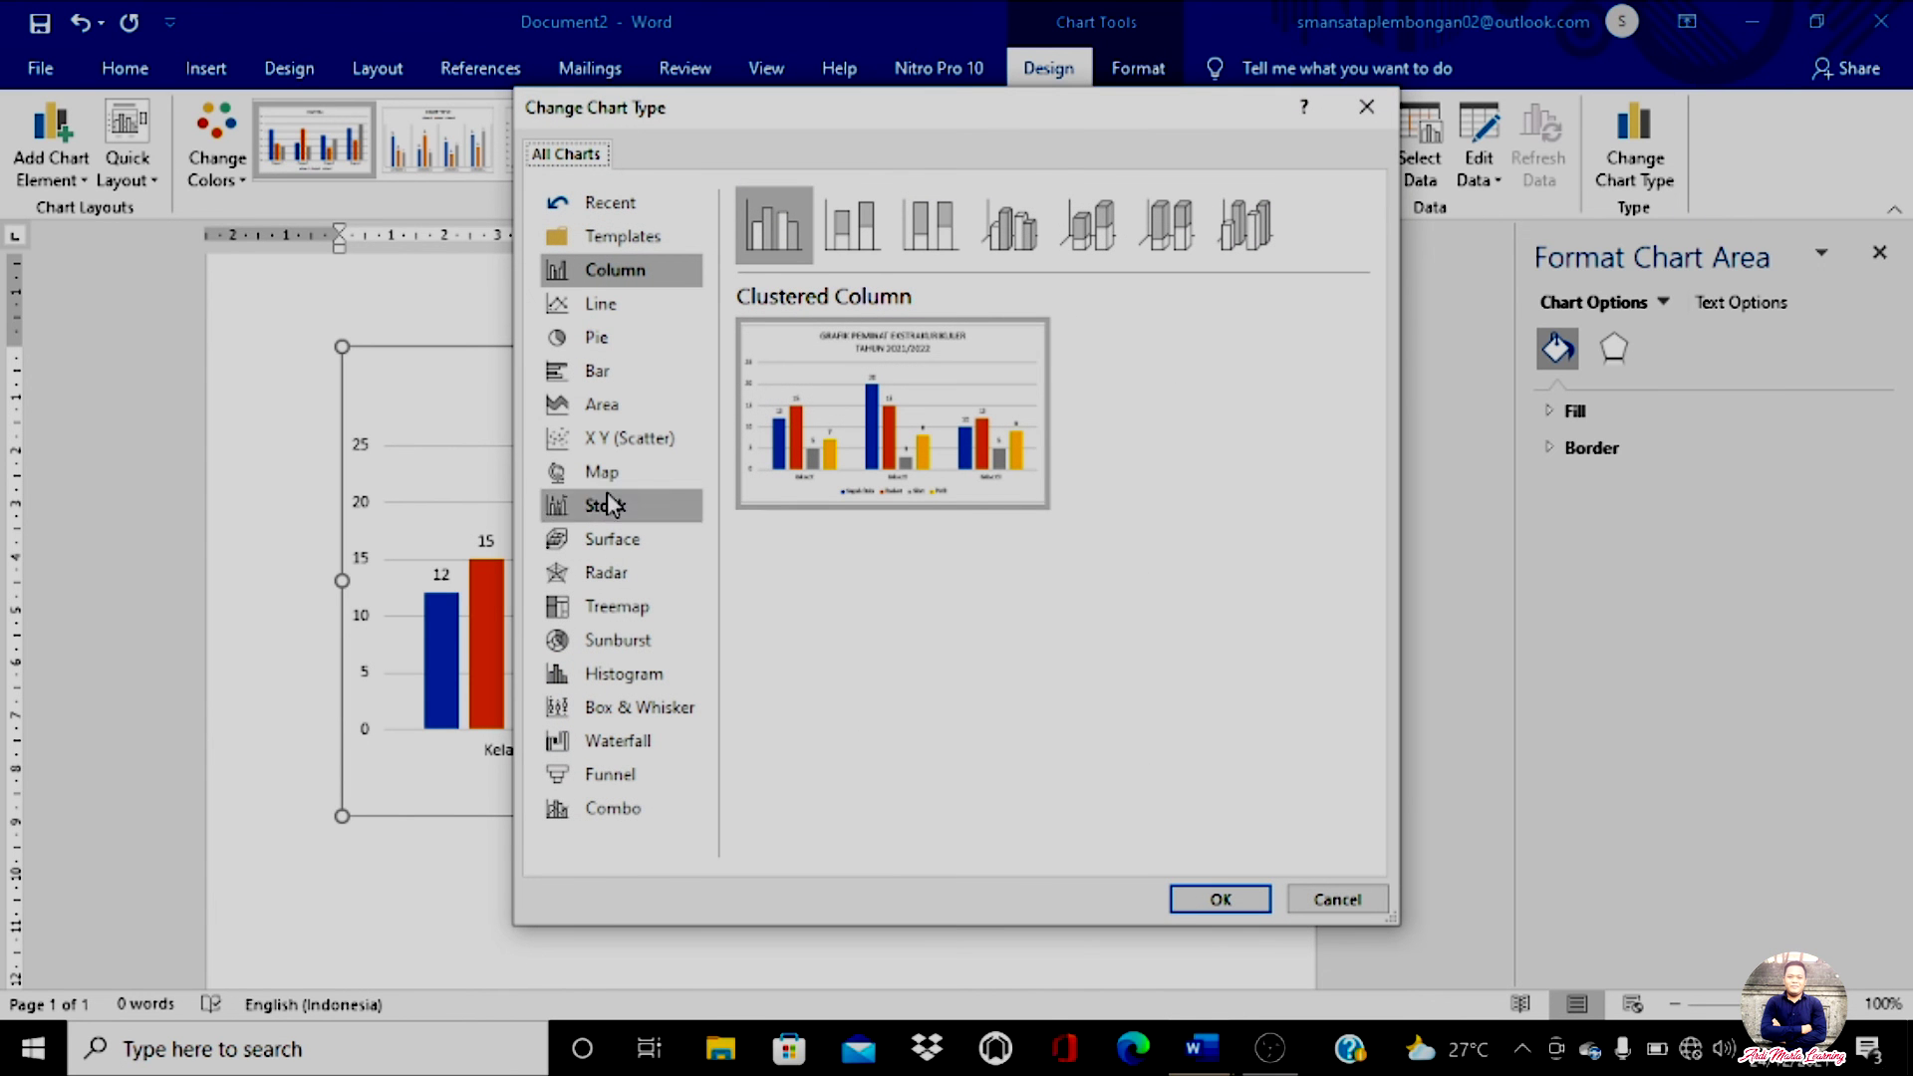
{"action": "left_click", "coordinate": [610, 678]}
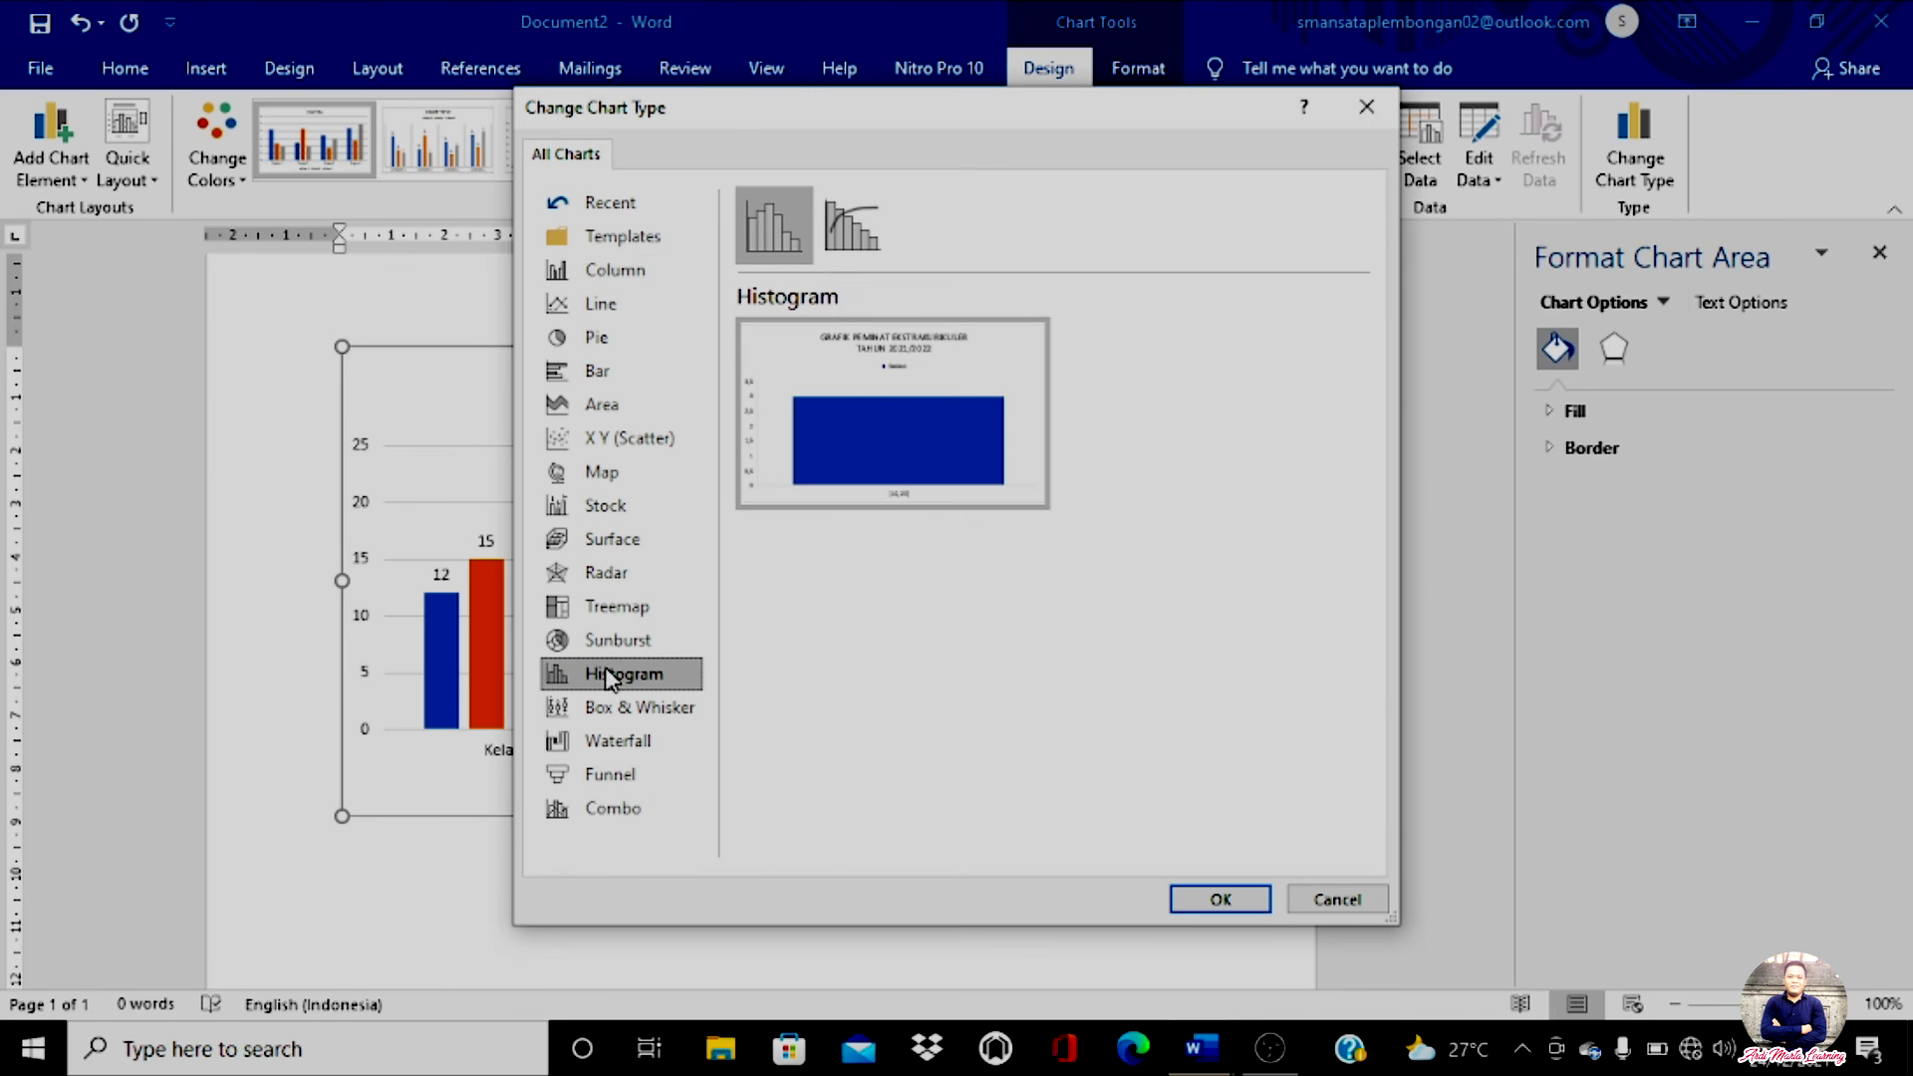
{"action": "left_click", "coordinate": [597, 375]}
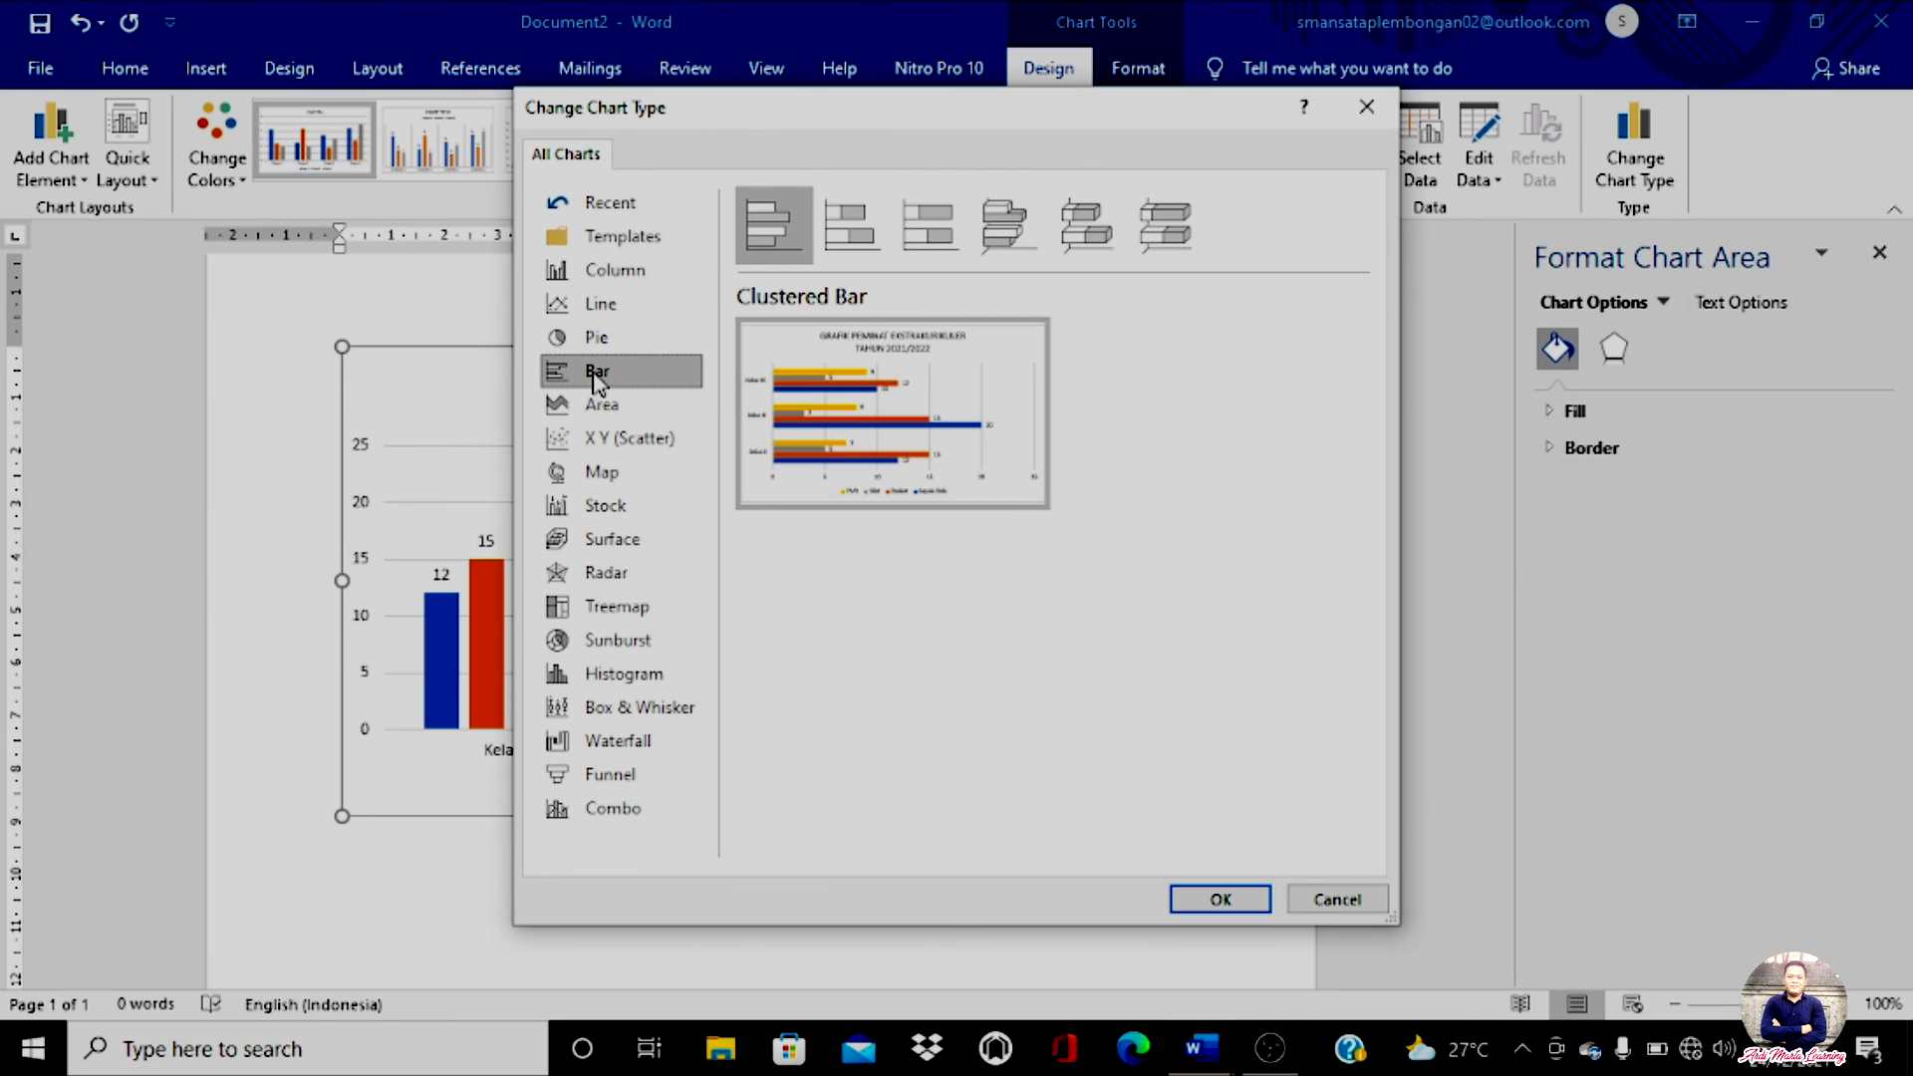
{"action": "left_click", "coordinate": [599, 403]}
{"action": "left_click", "coordinate": [601, 305]}
{"action": "left_click", "coordinate": [602, 270]}
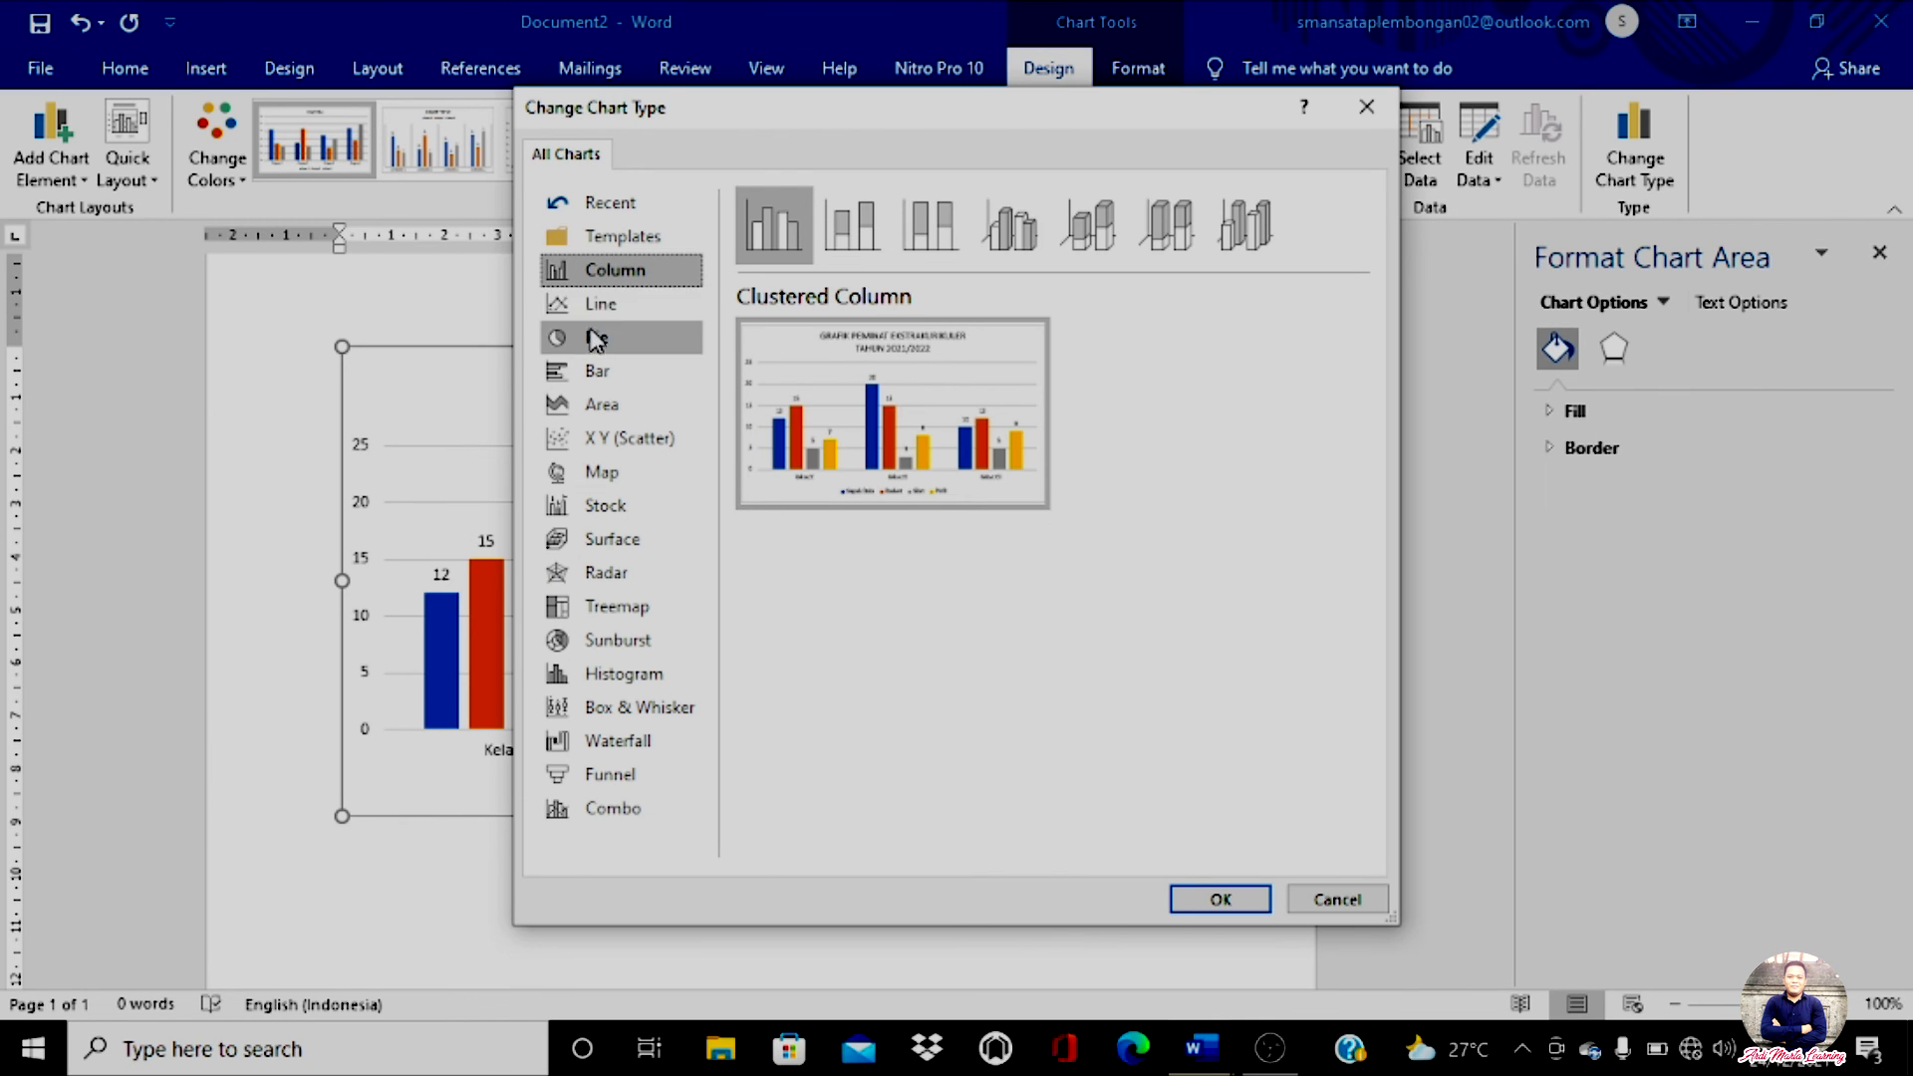
{"action": "left_click", "coordinate": [600, 306]}
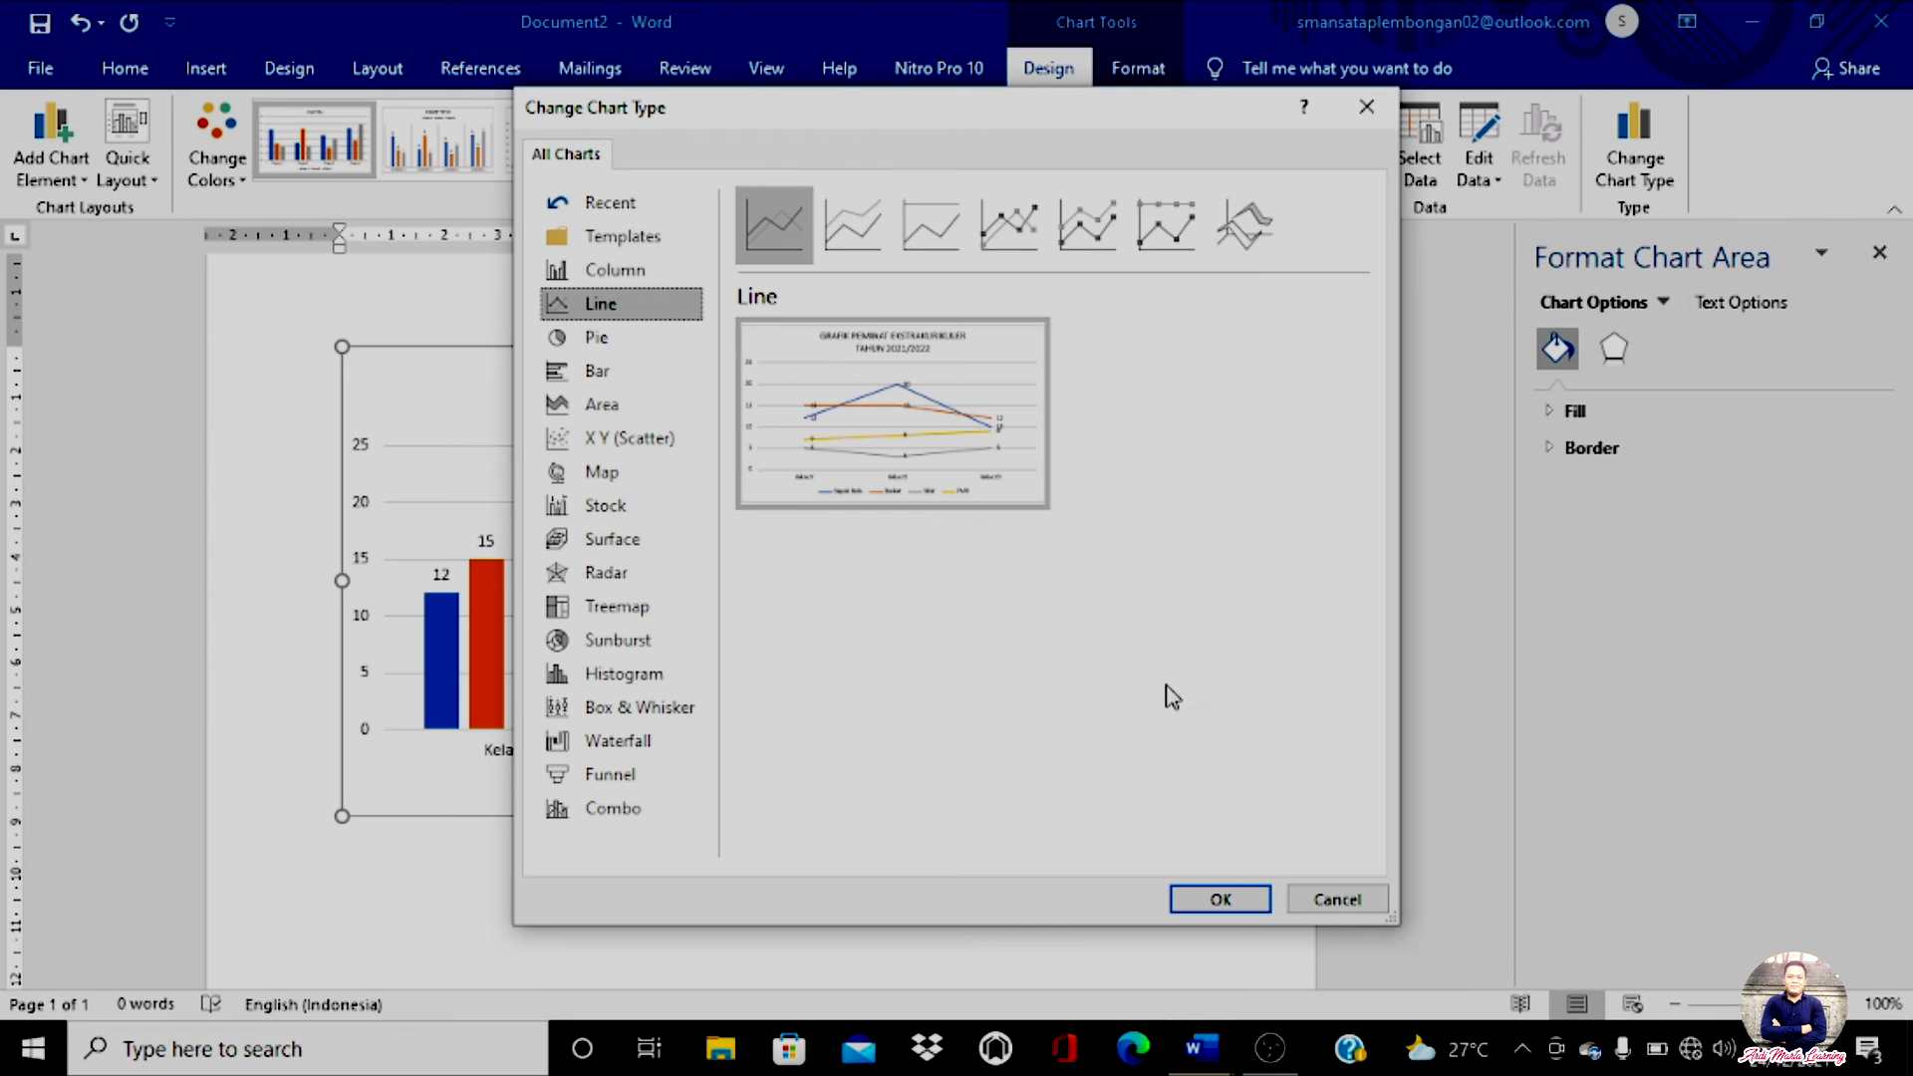
{"action": "left_click", "coordinate": [1234, 911]}
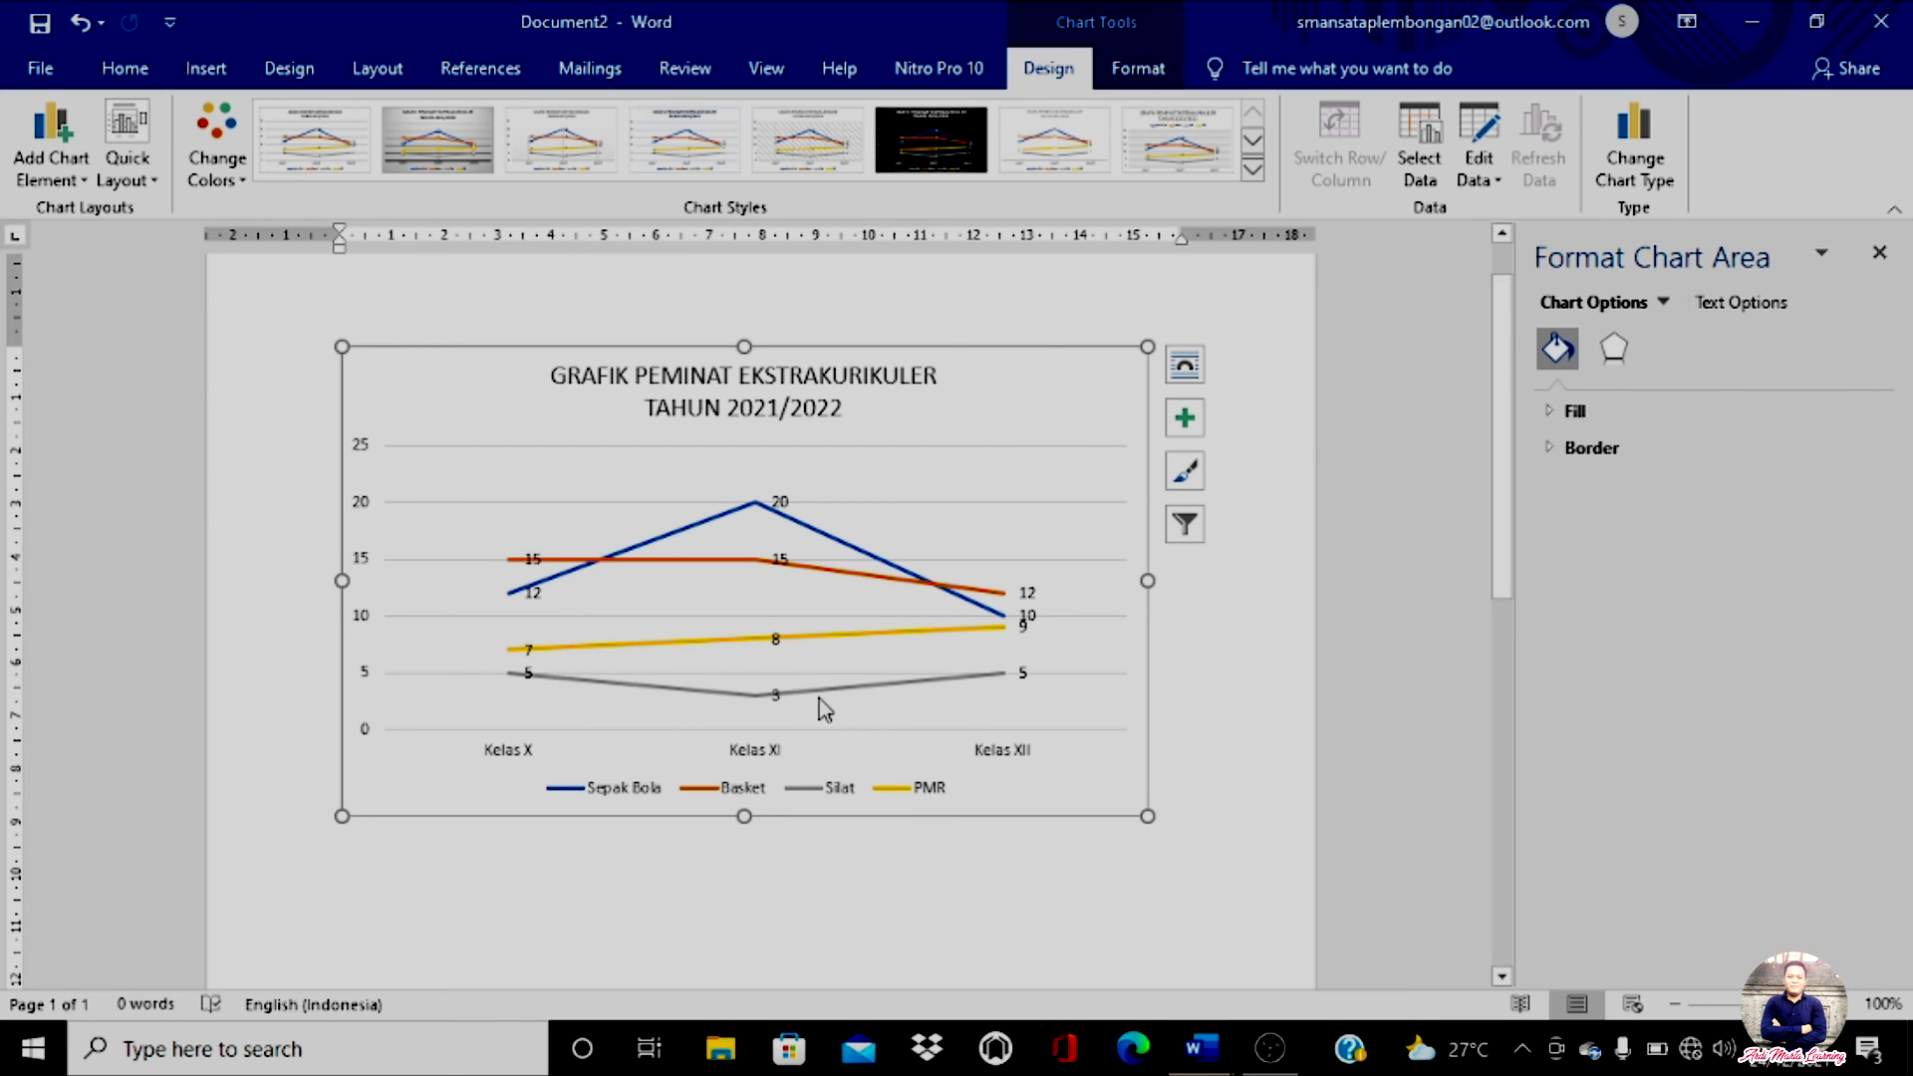
{"action": "mouse_move", "coordinate": [934, 683]}
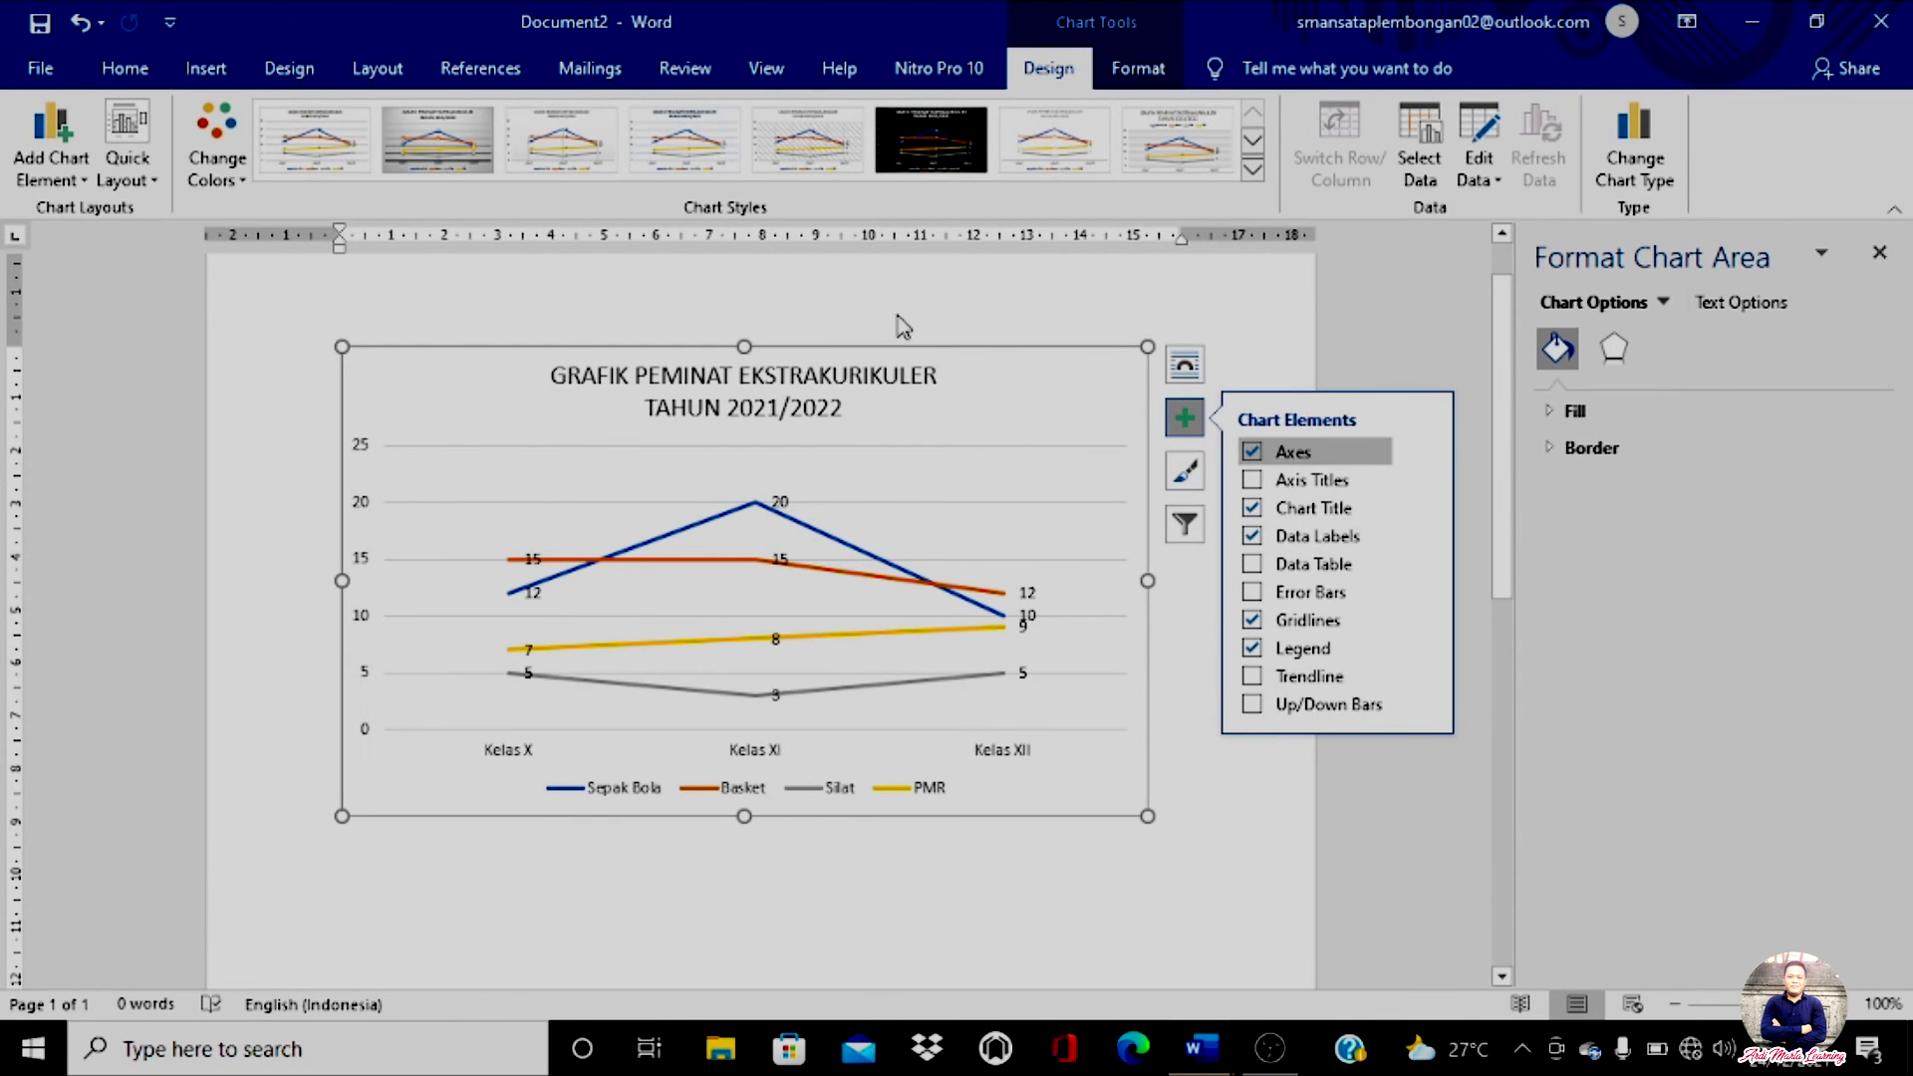
{"action": "left_click", "coordinate": [1218, 290]}
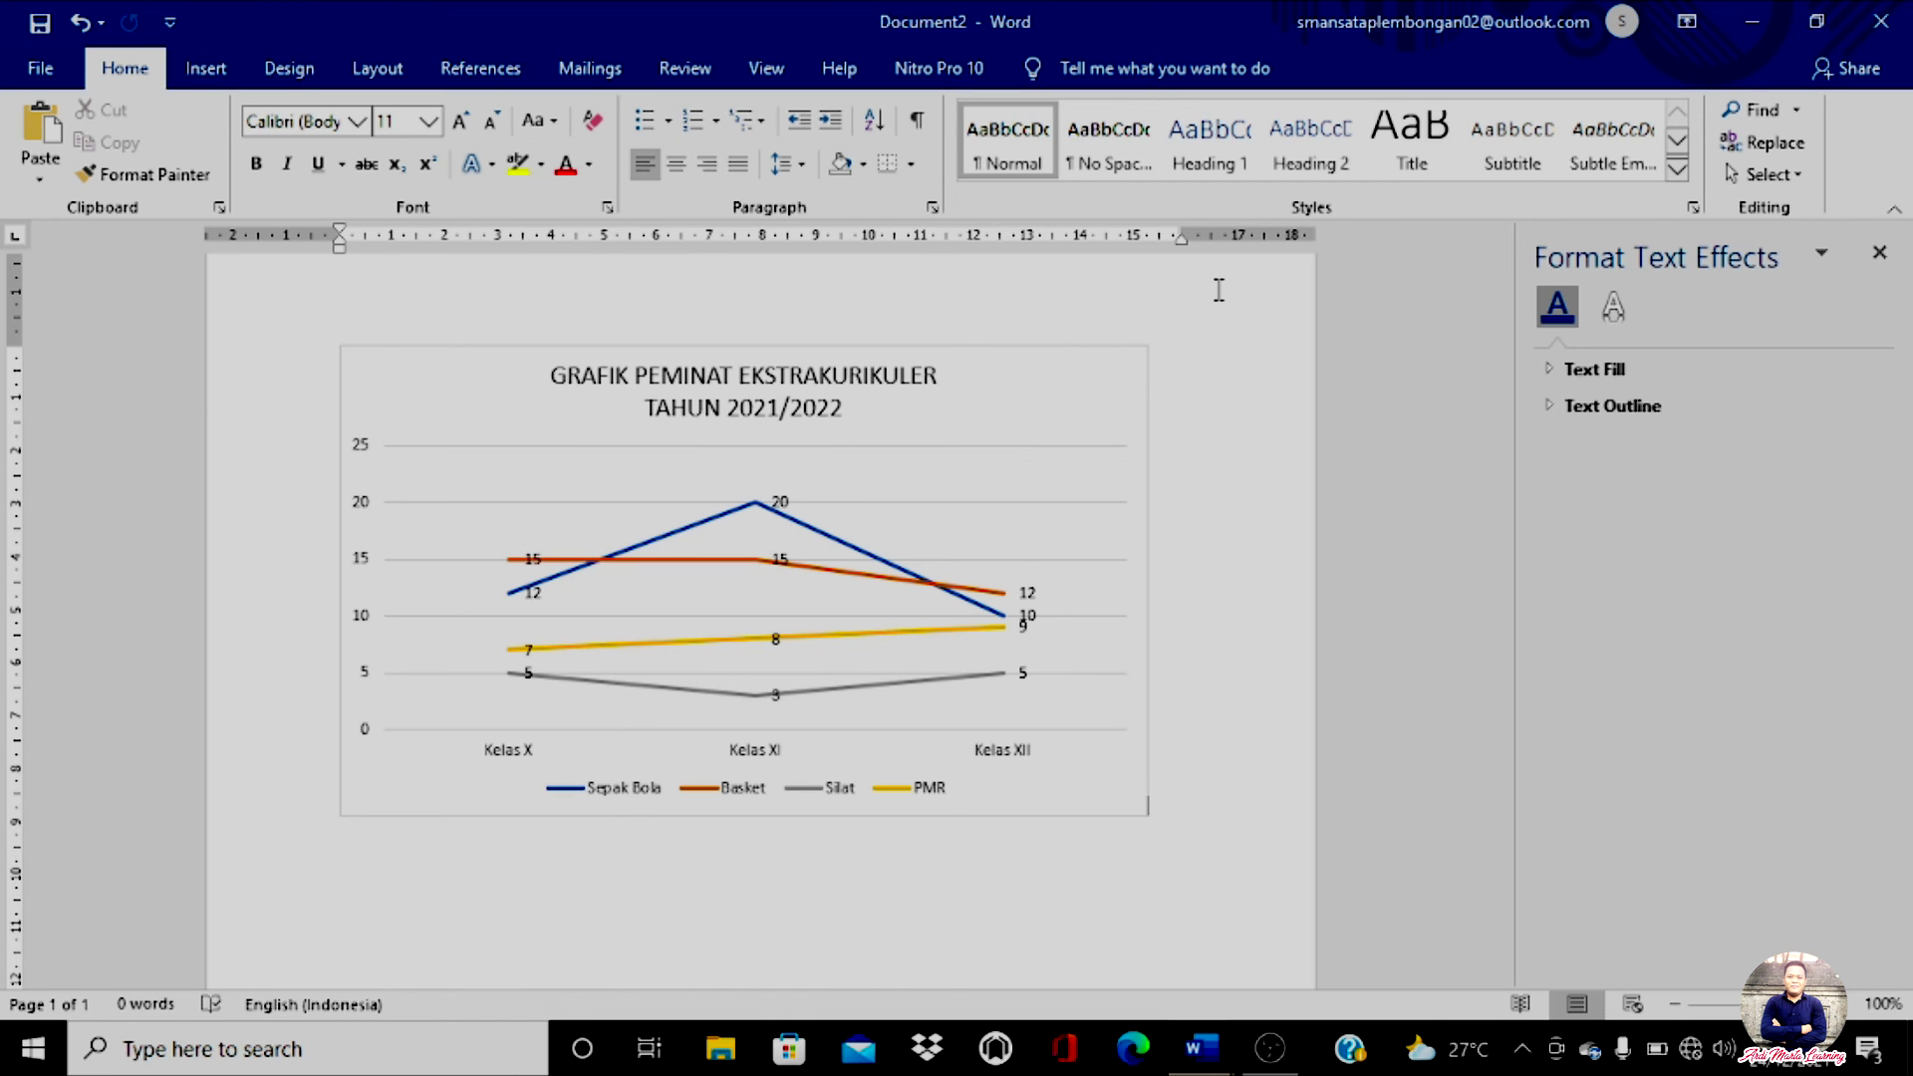
Try the basic Radar type on the line chart and inspect the radar plot enlarged to 188% zoom
{"action": "left_click", "coordinate": [939, 385]}
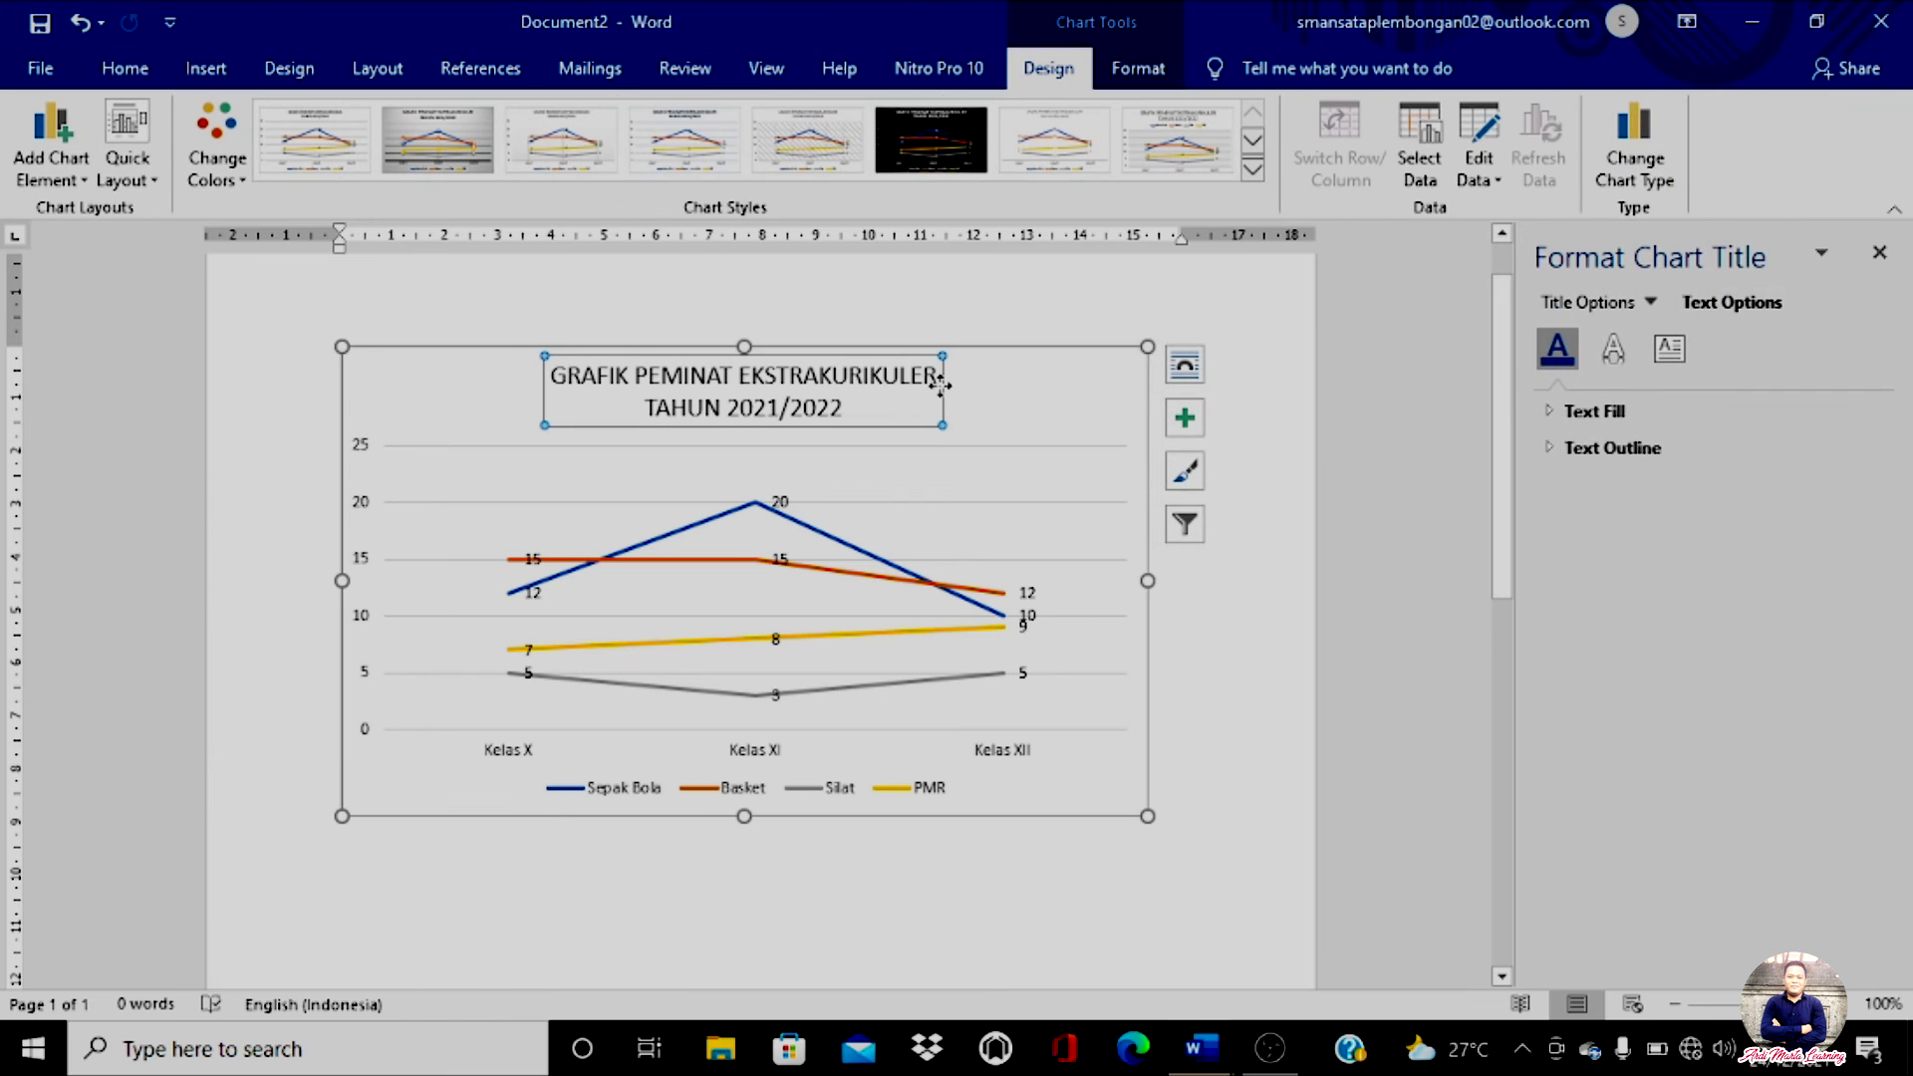
{"action": "left_click", "coordinate": [1634, 150]}
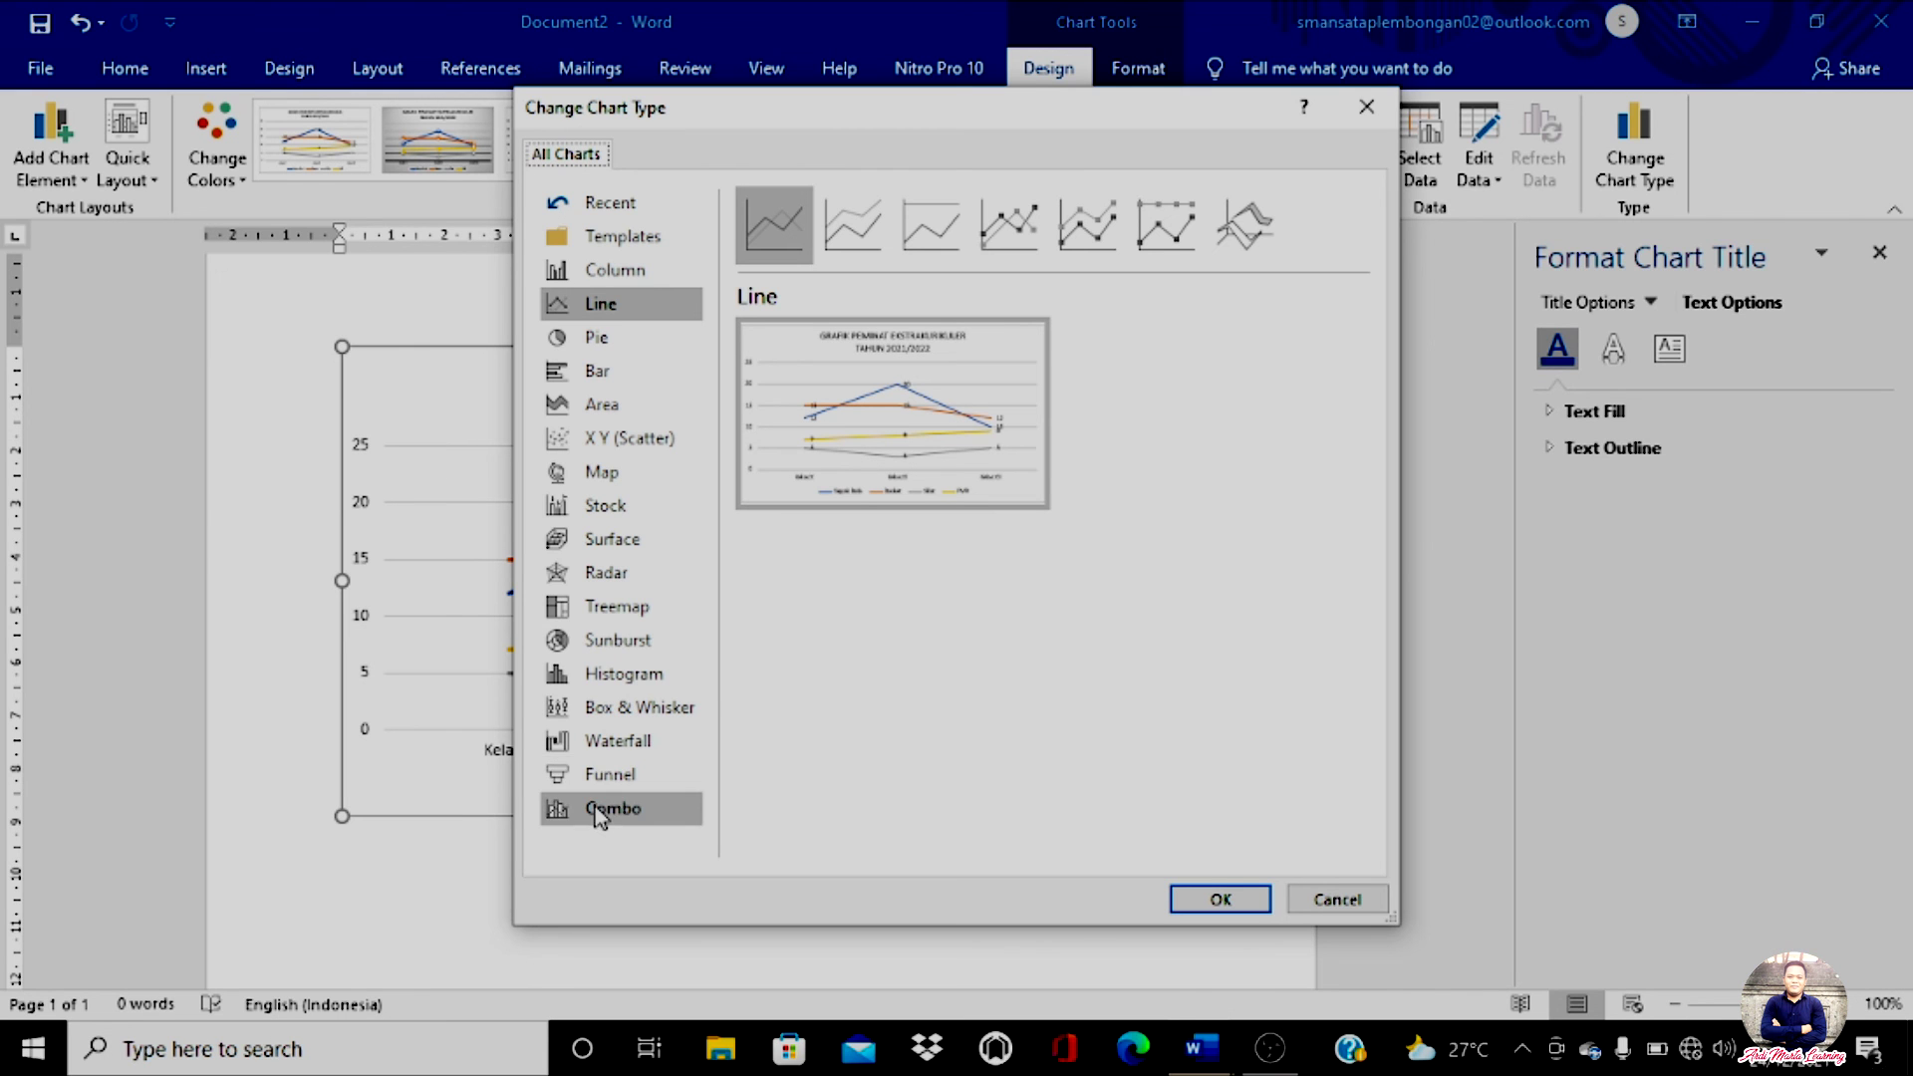
{"action": "left_click", "coordinate": [601, 586]}
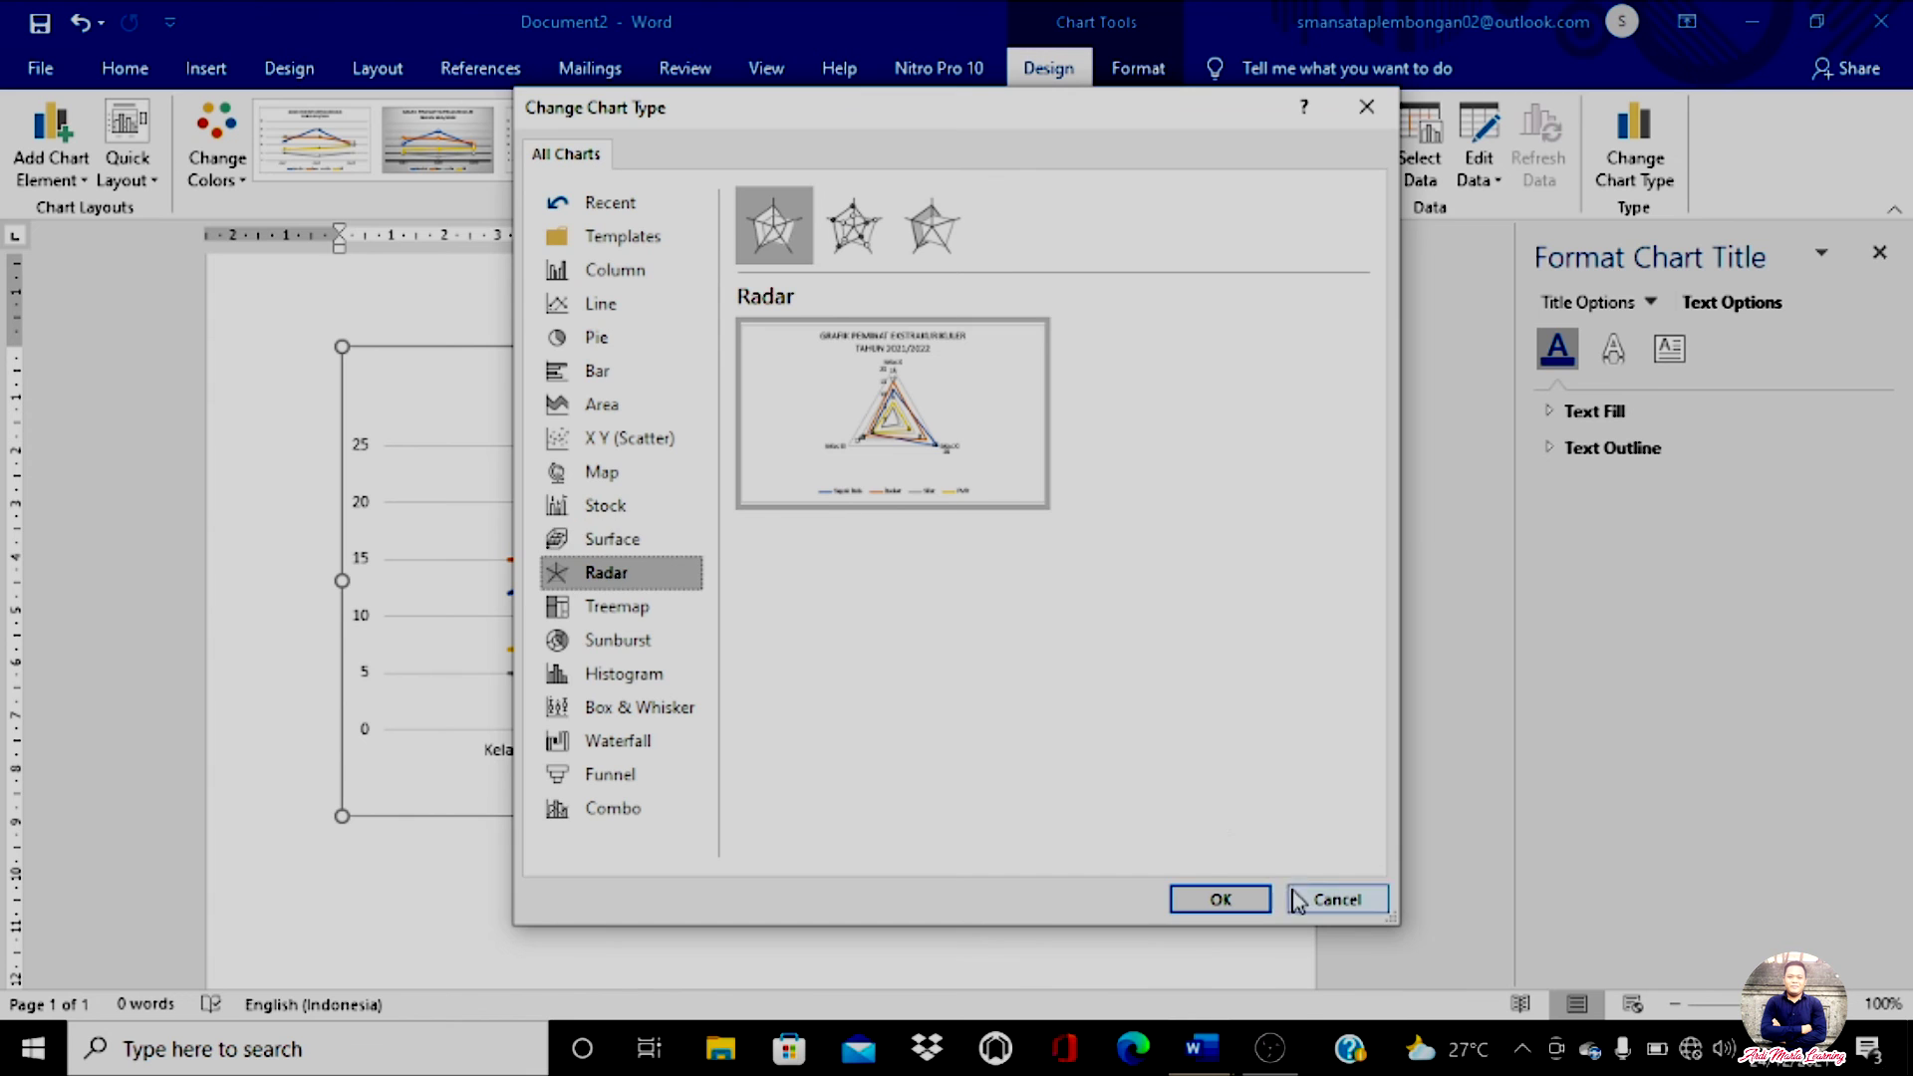
{"action": "left_click", "coordinate": [1227, 900]}
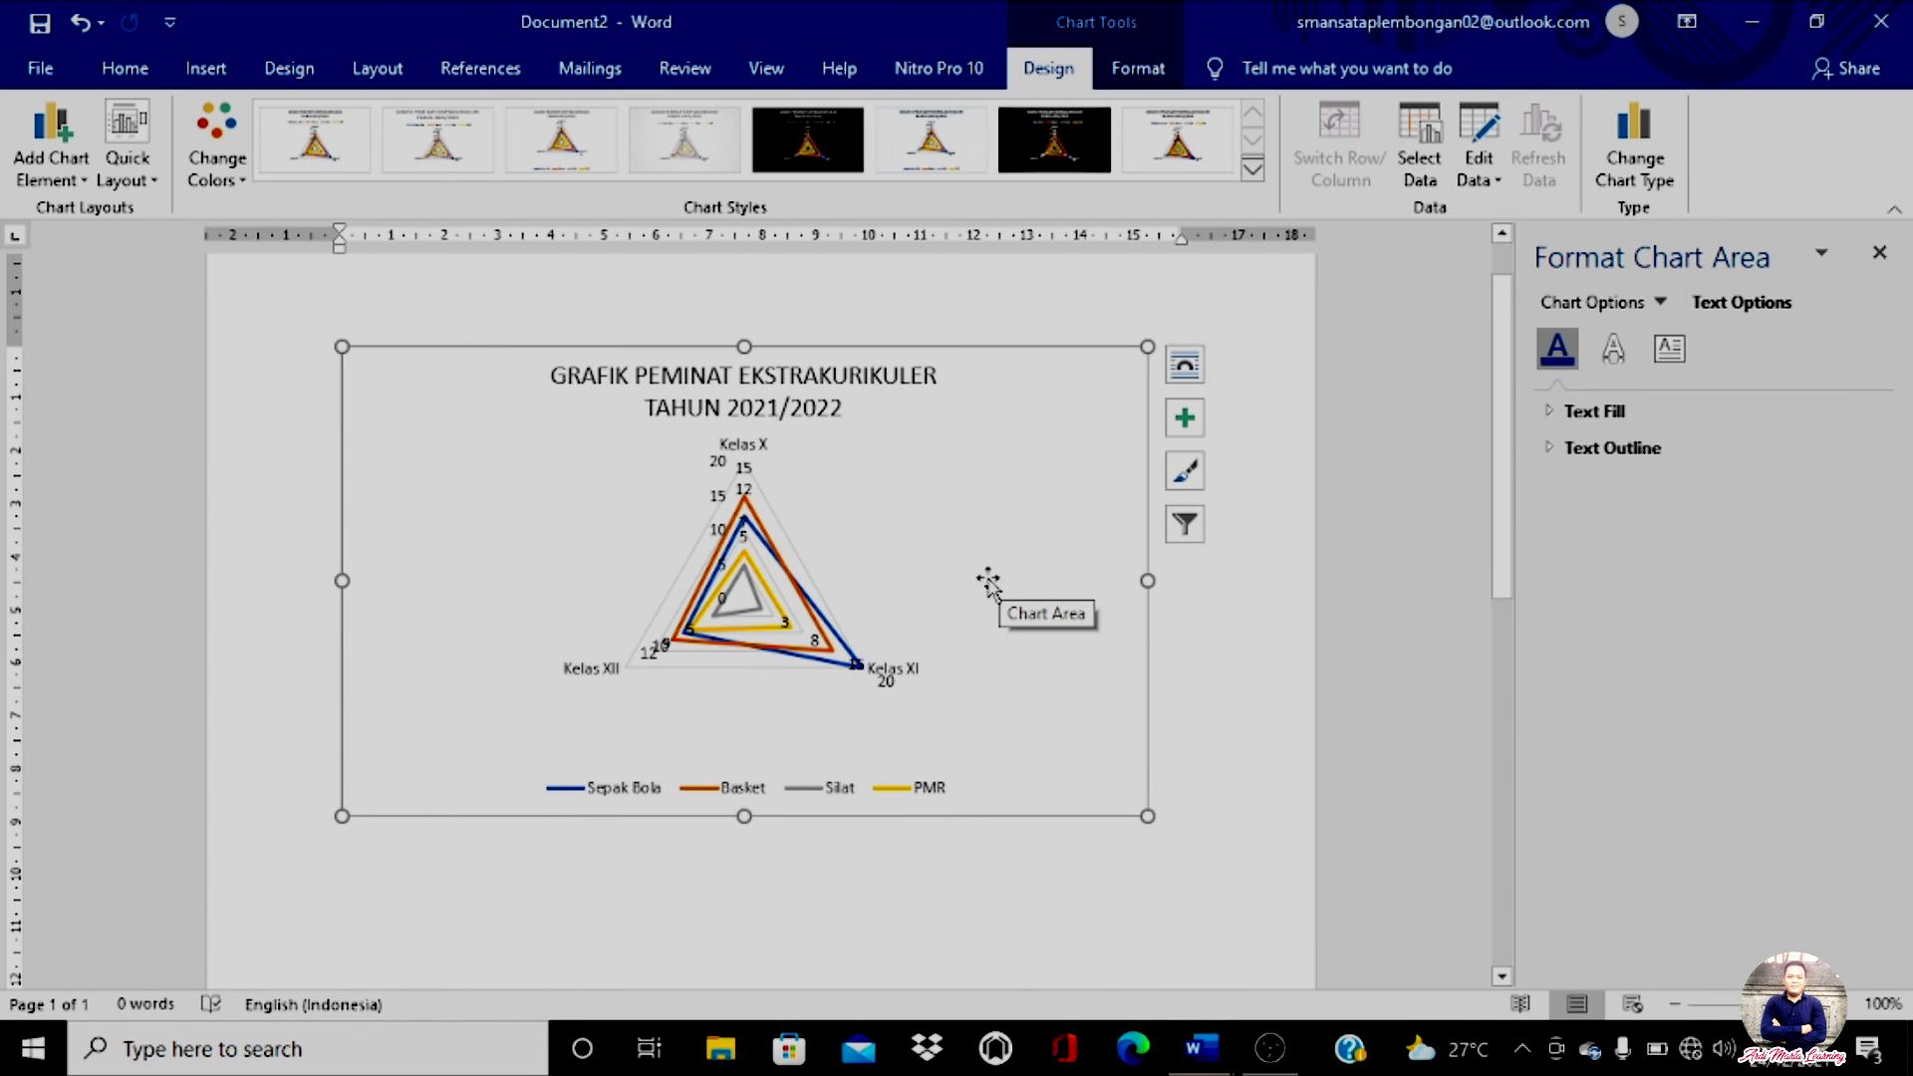
{"action": "scroll", "coordinate": [827, 598], "scroll_direction": "up", "scroll_amount": 1}
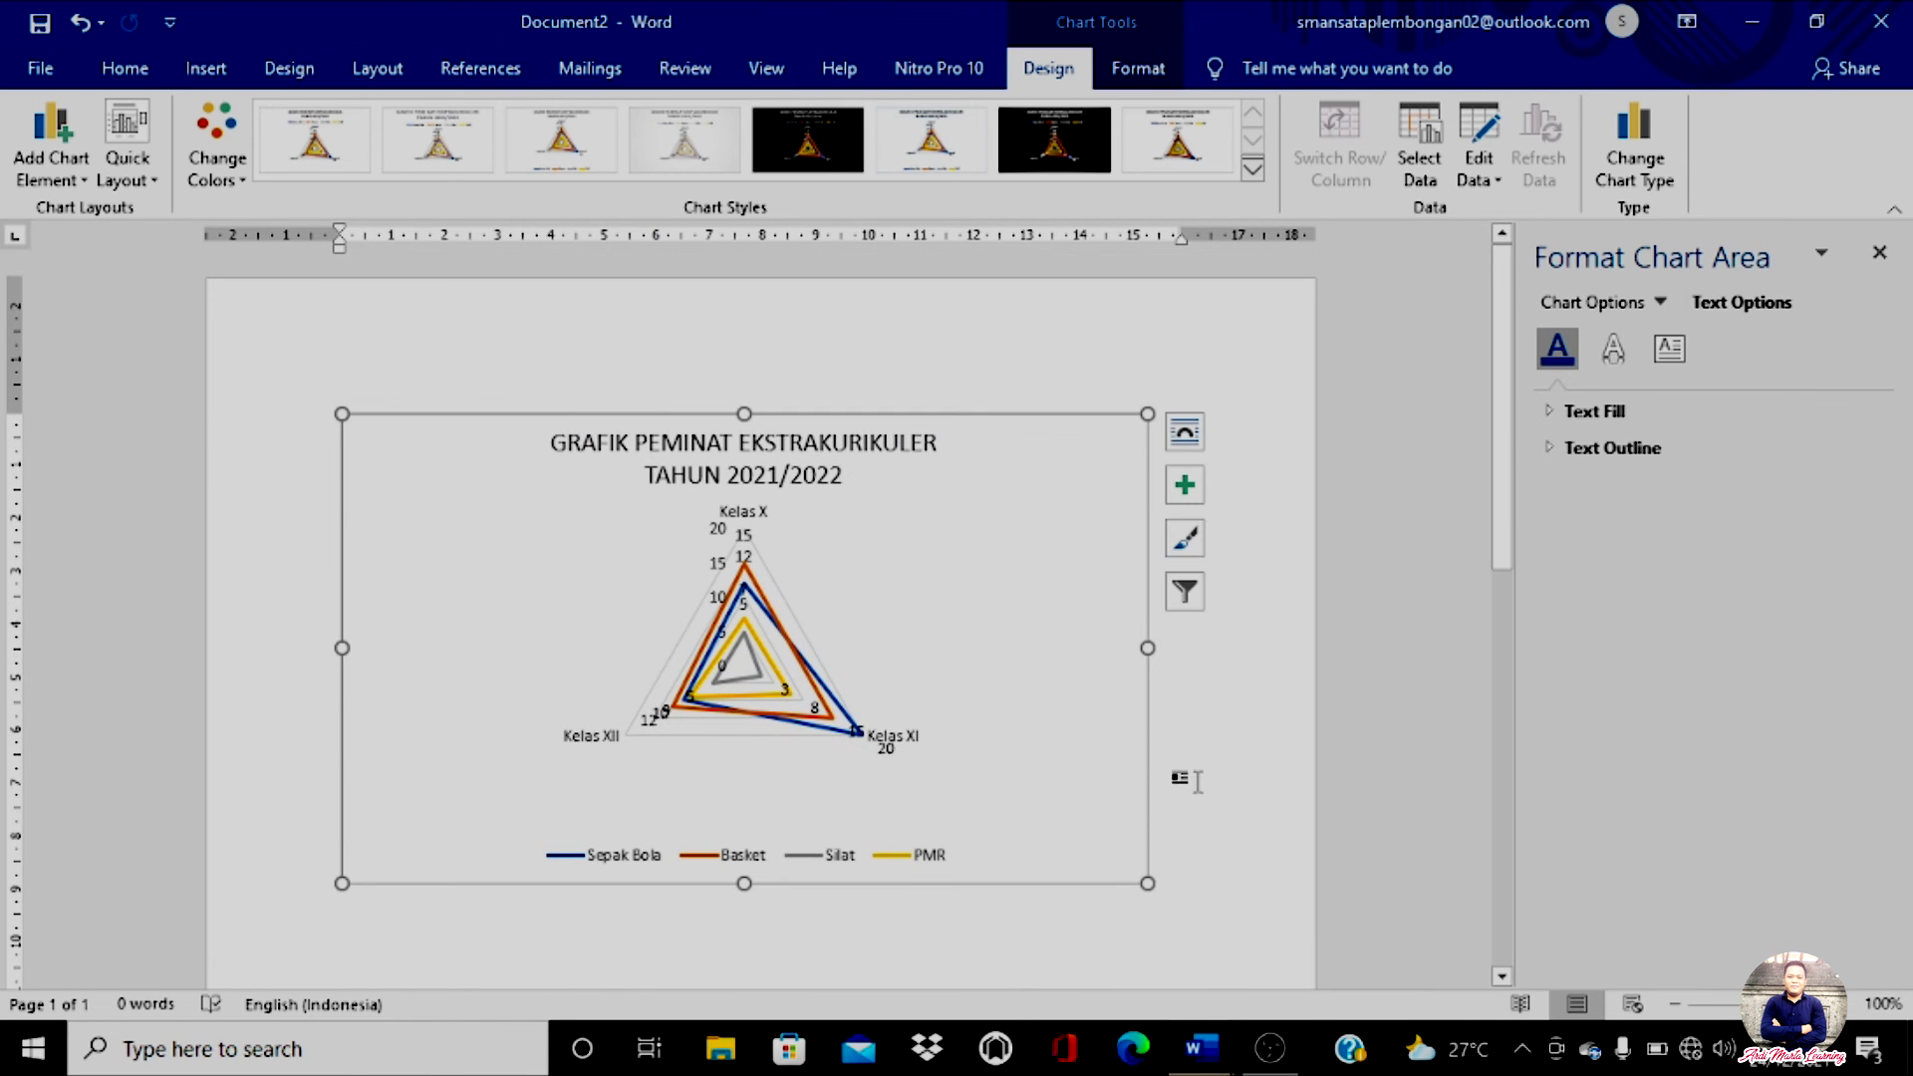
{"action": "left_click_drag", "start_coordinate": [1764, 1004], "coordinate": [1788, 1003]}
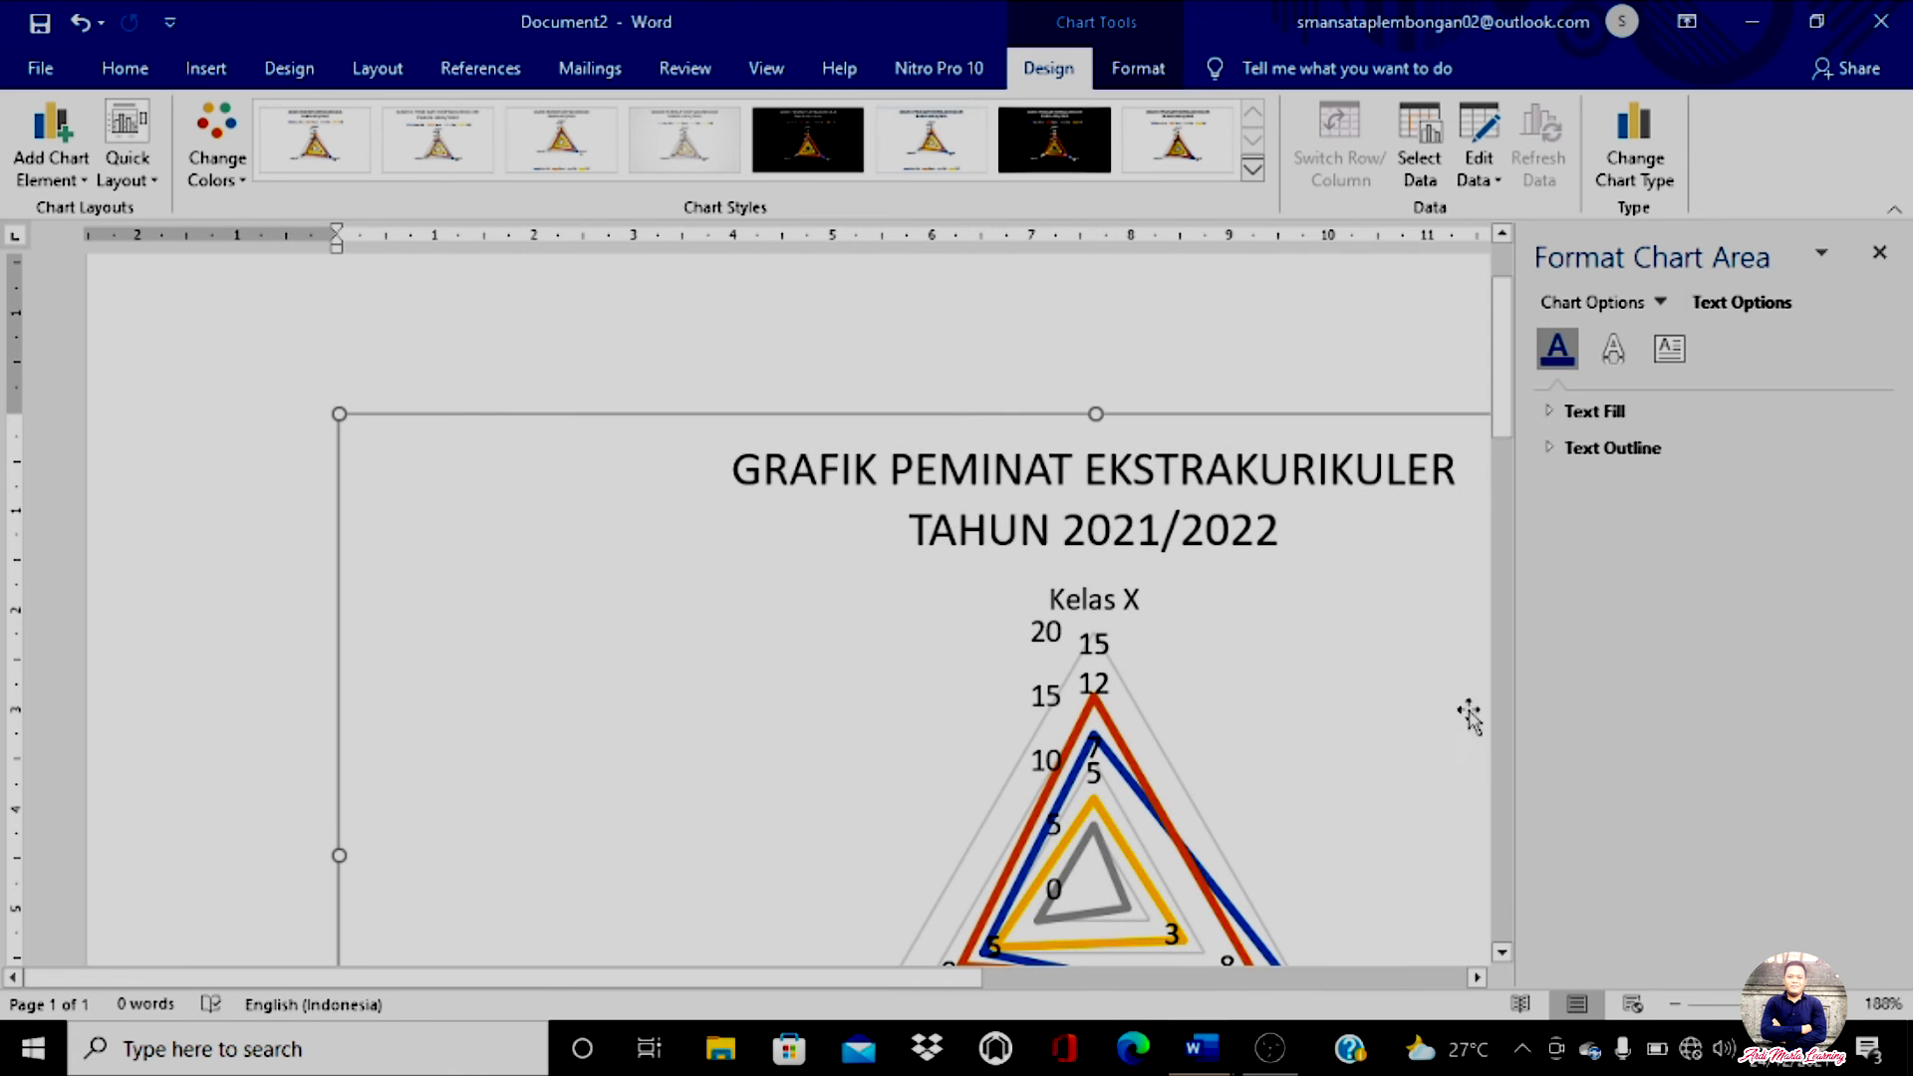
{"action": "scroll", "coordinate": [1500, 505], "scroll_direction": "down", "scroll_amount": 3}
{"action": "scroll", "coordinate": [1500, 505], "scroll_direction": "up", "scroll_amount": 1}
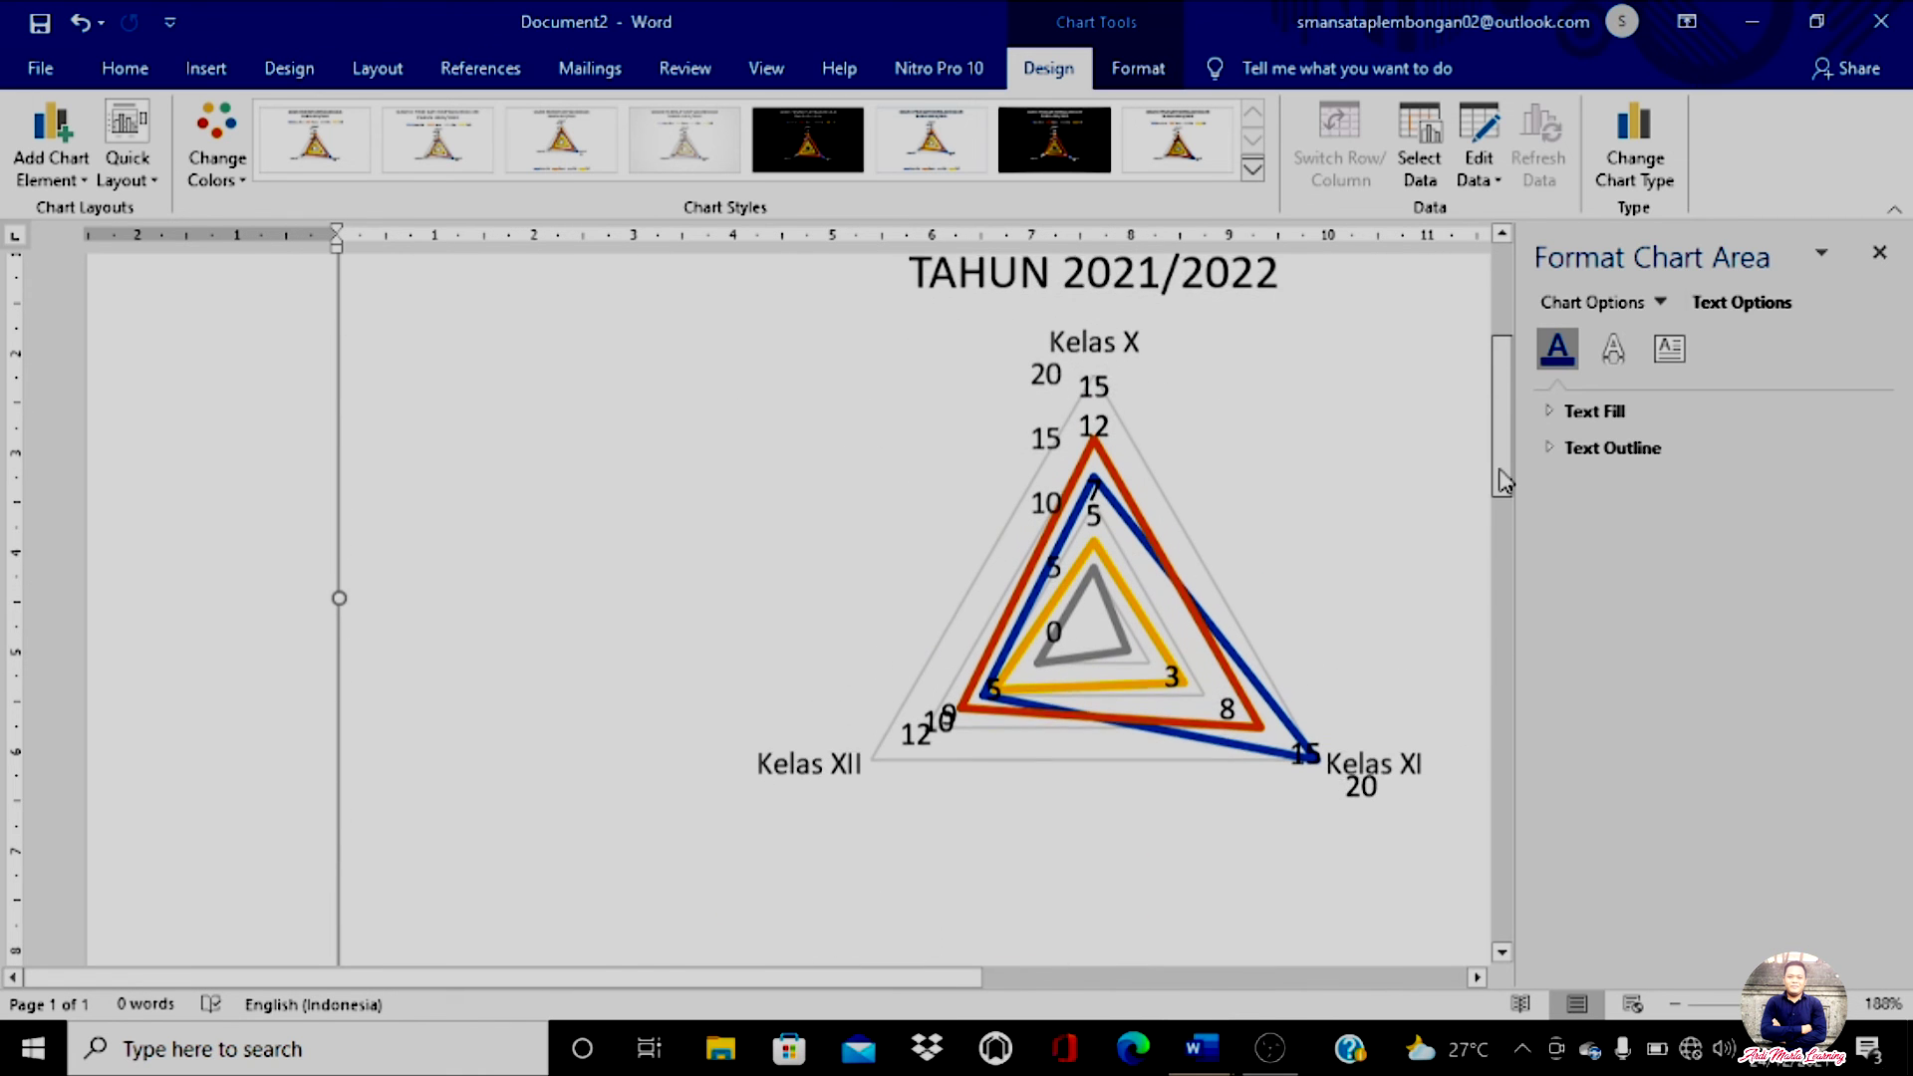
{"action": "left_click_drag", "start_coordinate": [937, 992], "coordinate": [1183, 948]}
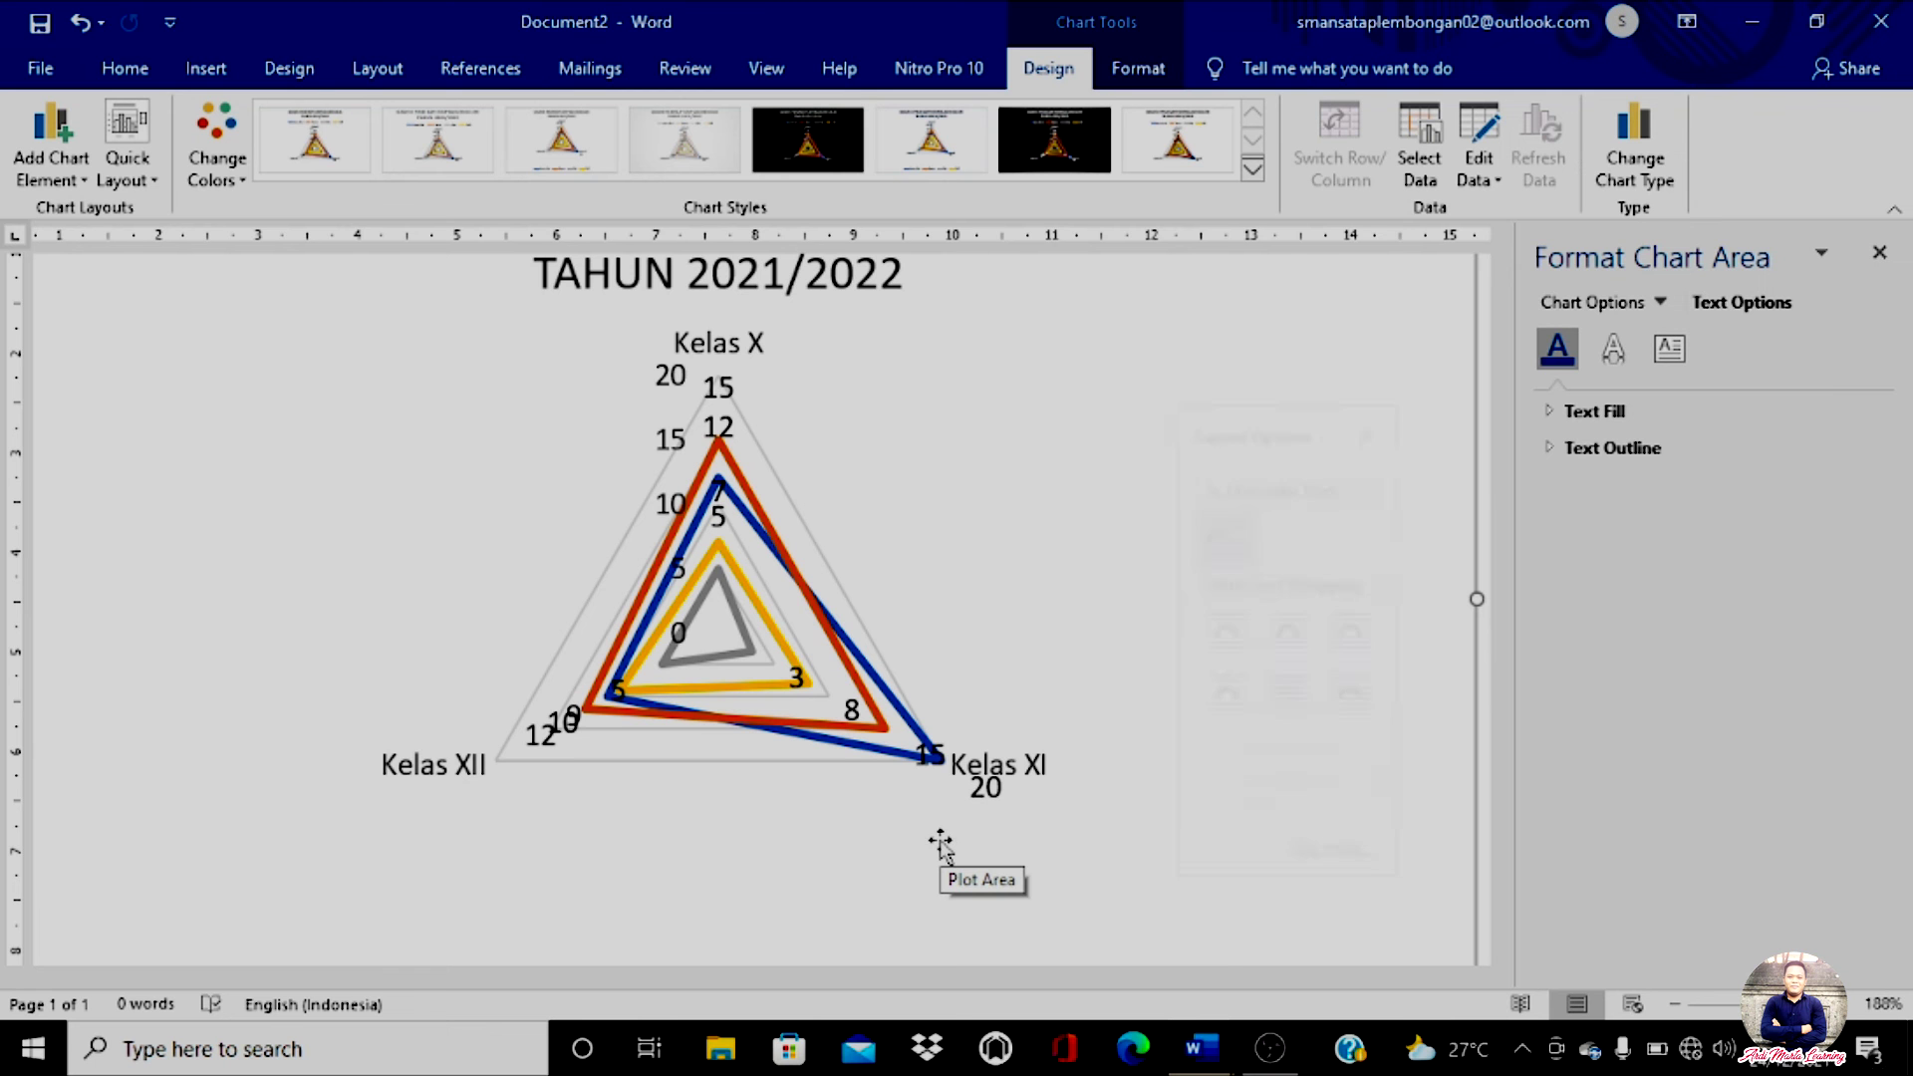
Undo the change to the Radar type, close the formatting pane and reduce the zoom to 116% to show the whole chart
{"action": "left_click", "coordinate": [957, 592]}
{"action": "key", "text": "ctrl+z"}
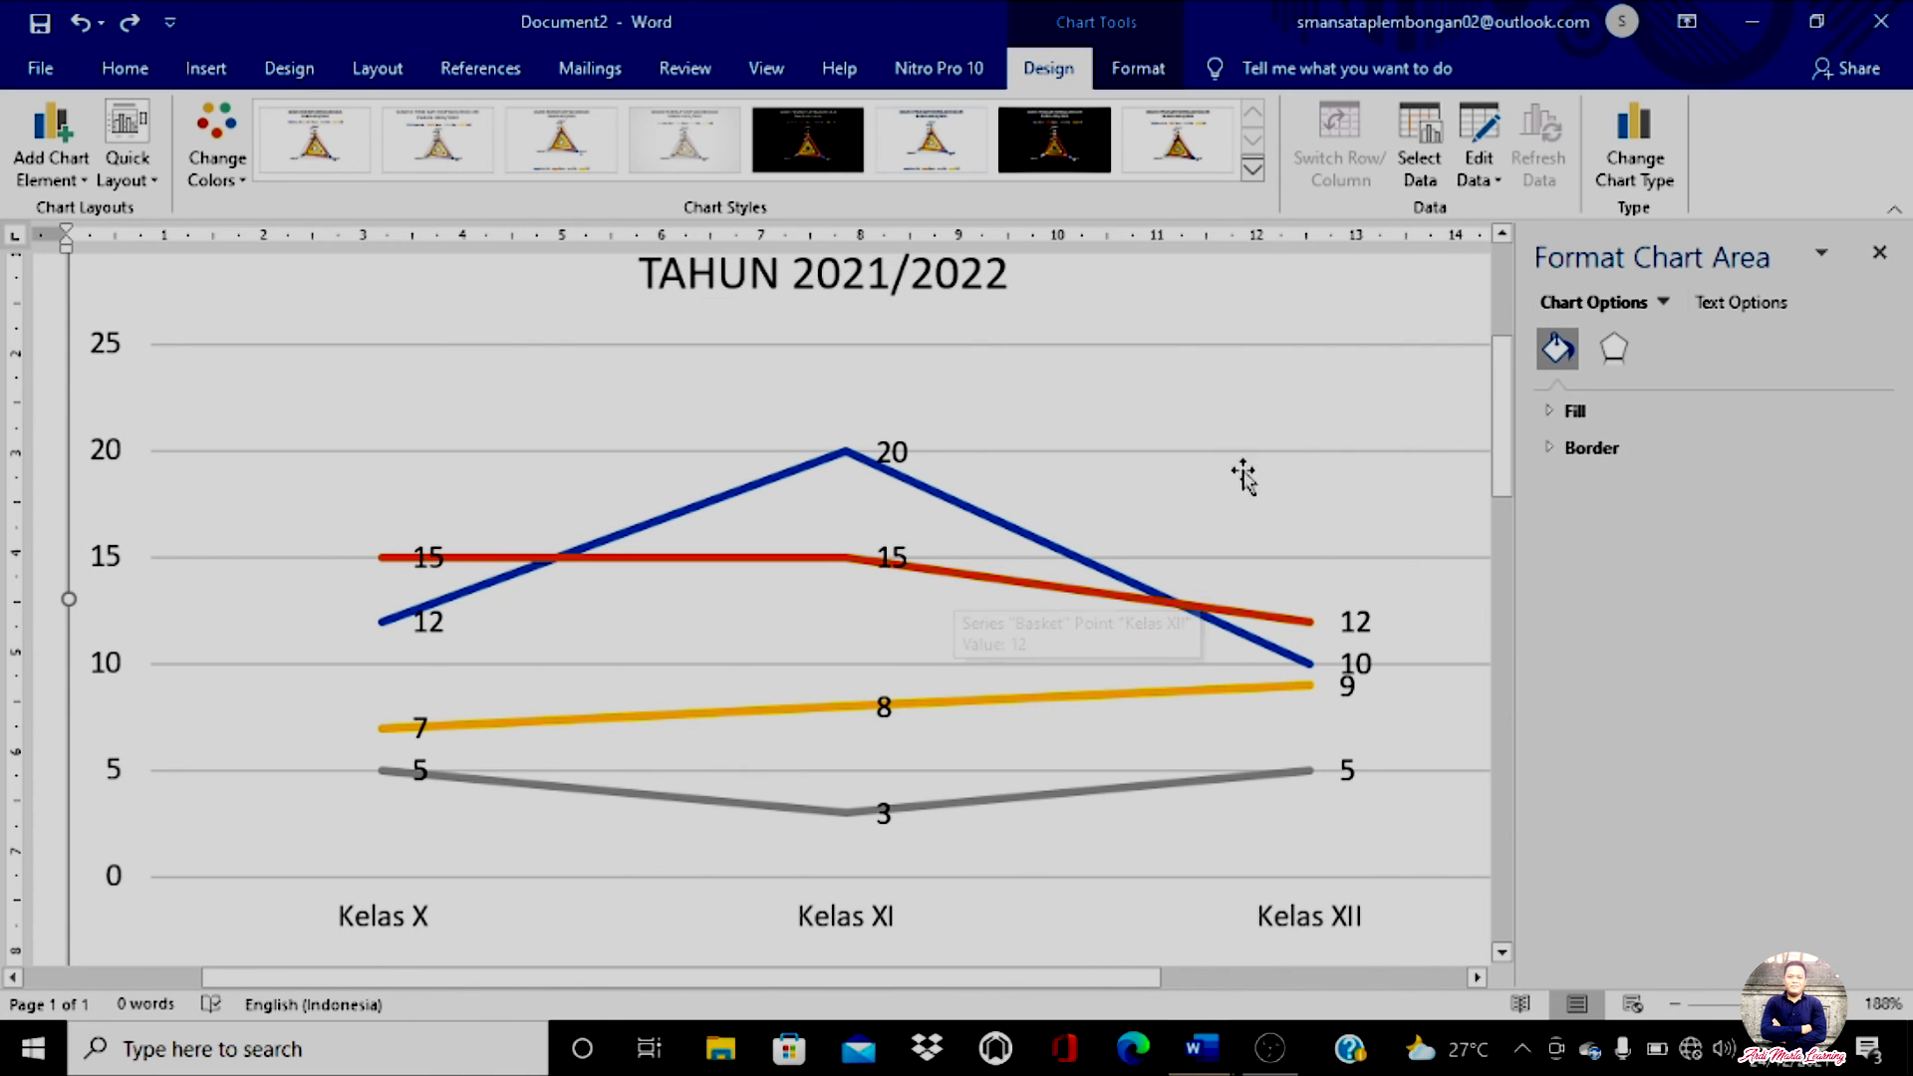
{"action": "left_click", "coordinate": [1880, 252]}
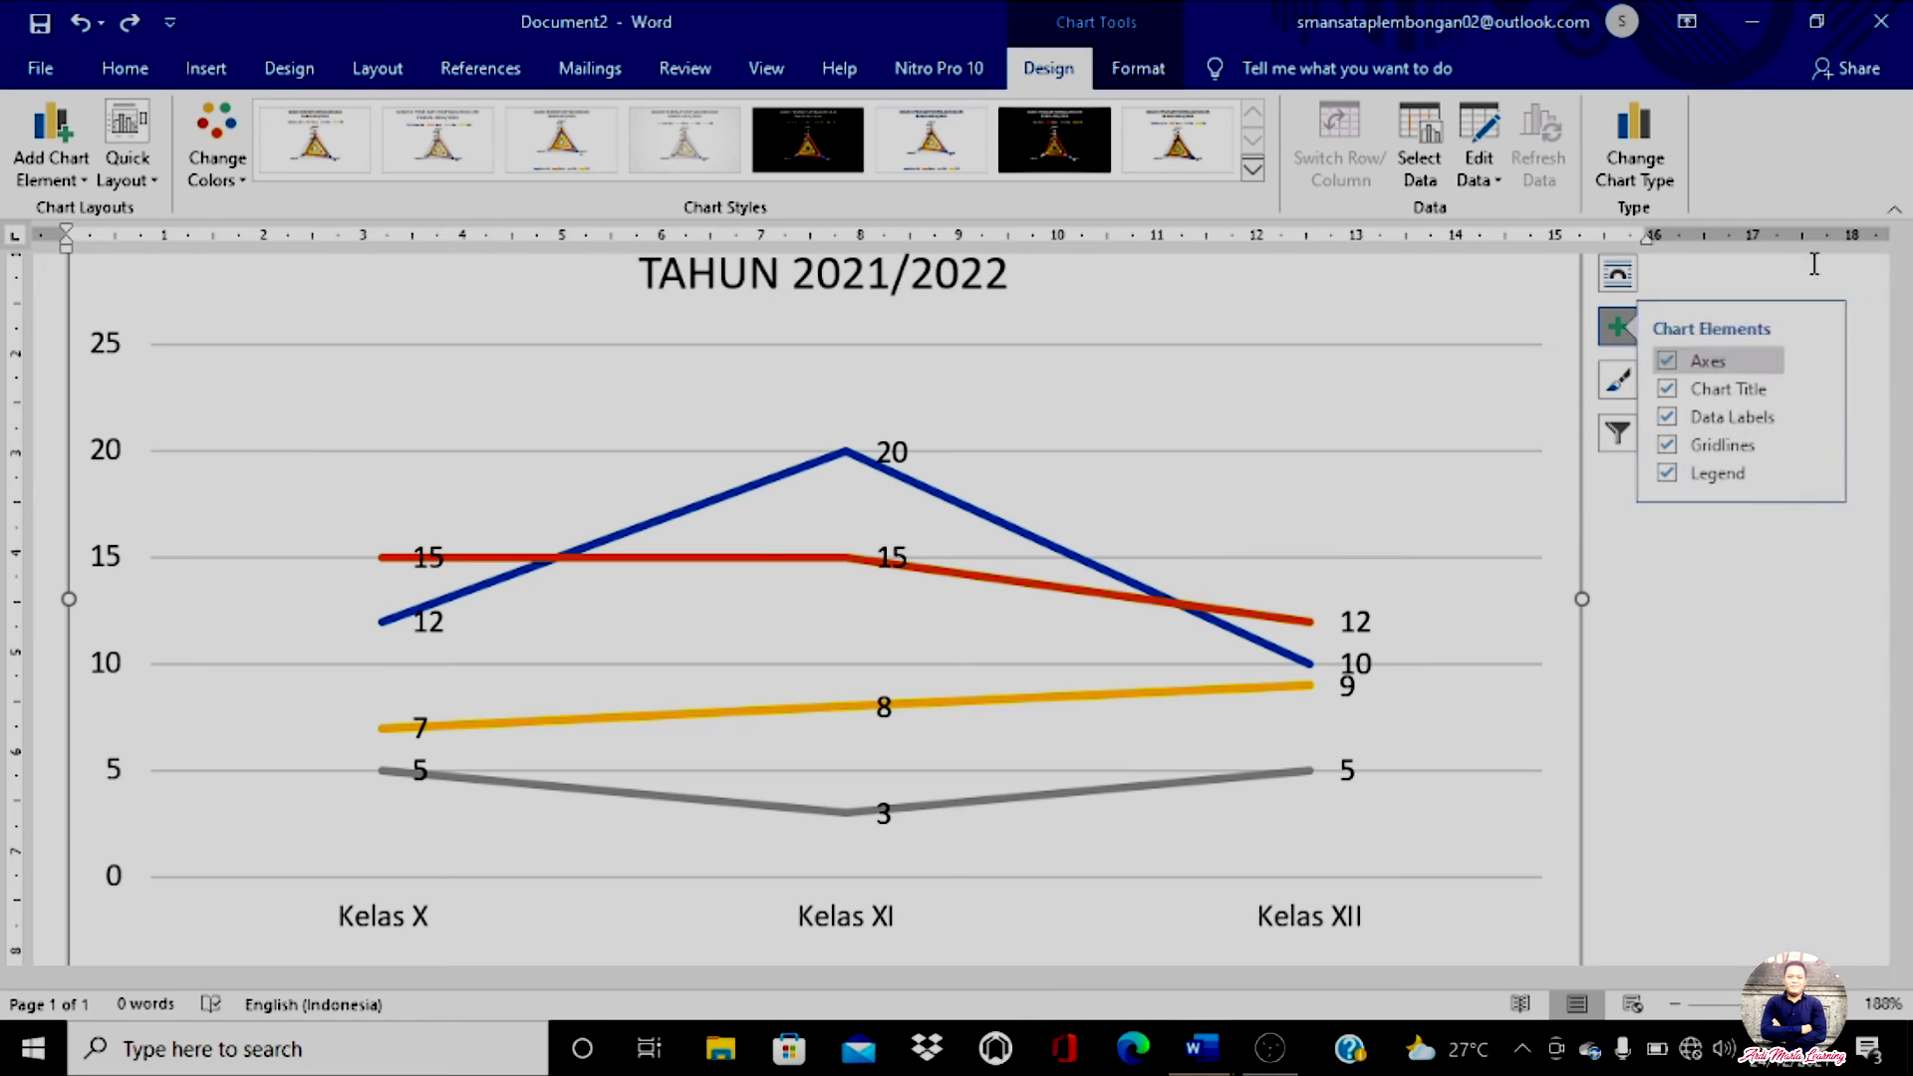
{"action": "left_click", "coordinate": [1618, 326]}
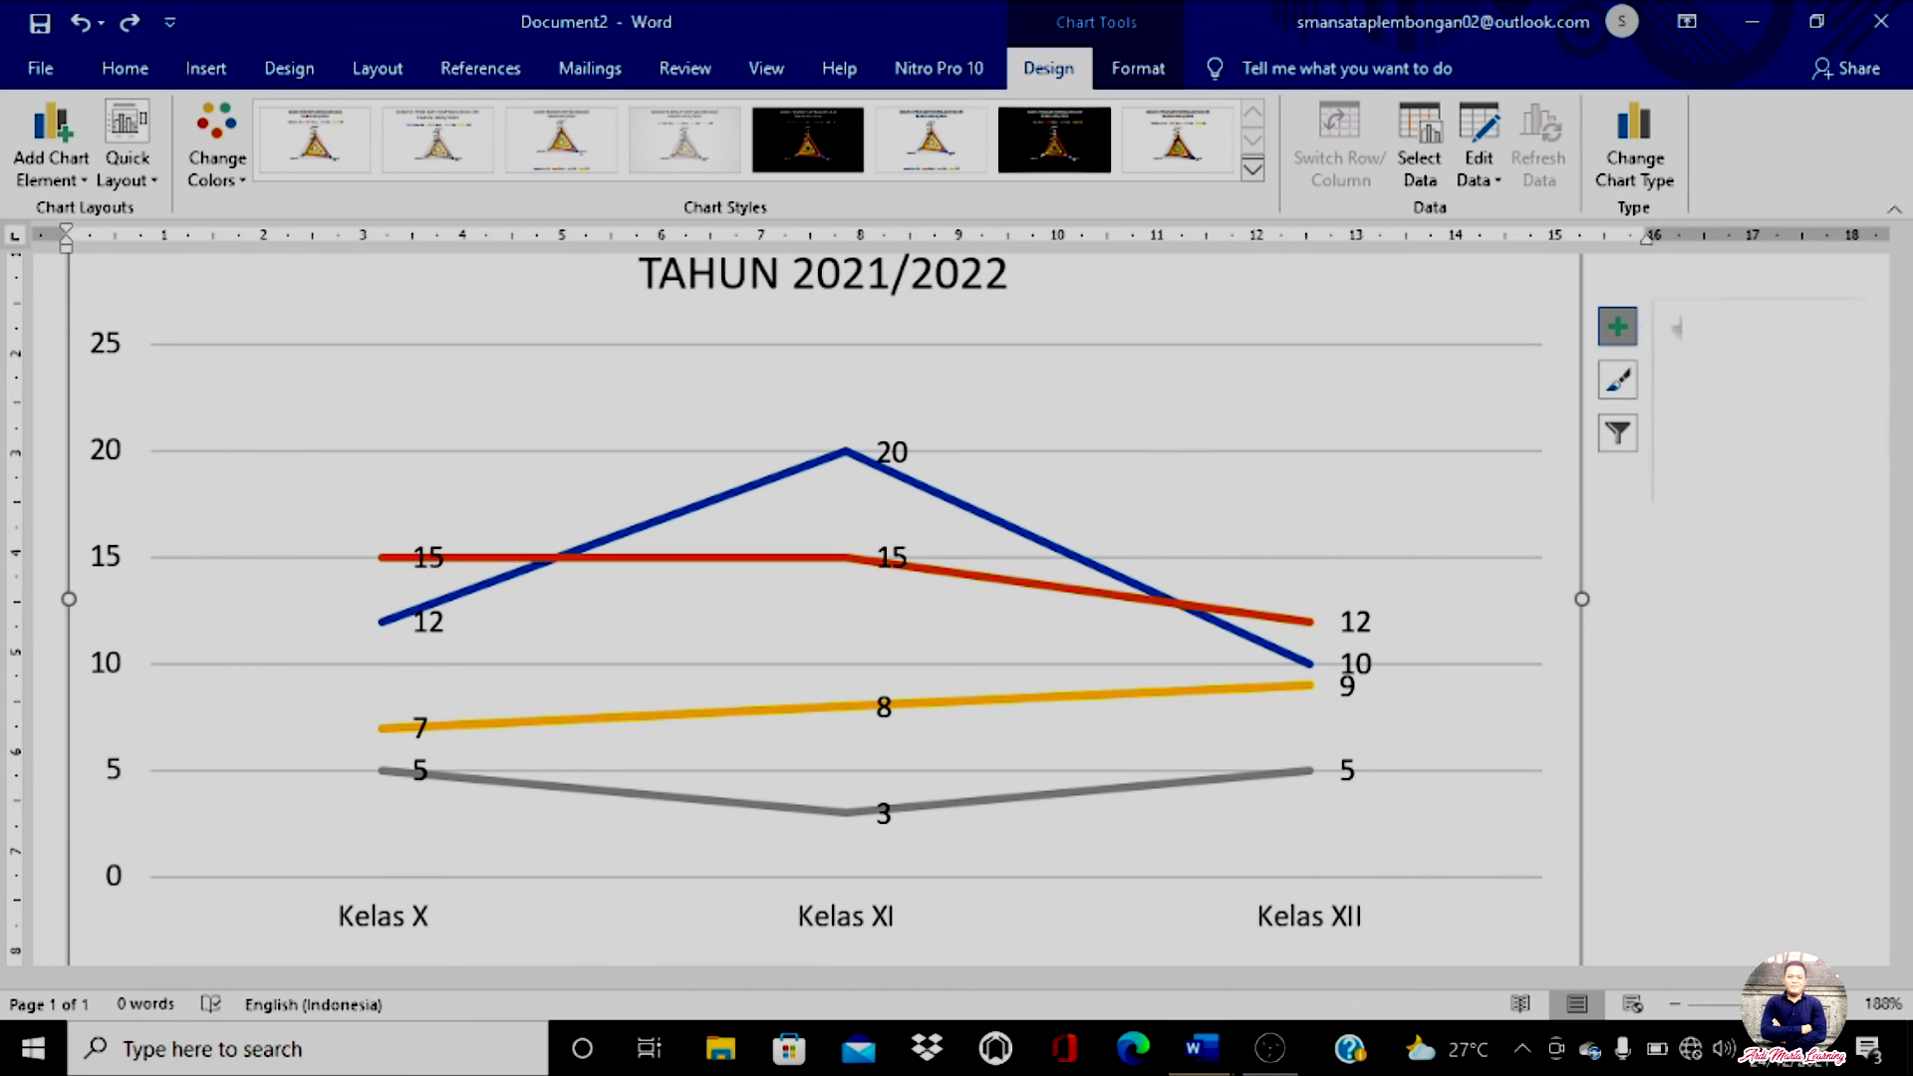
{"action": "scroll", "coordinate": [1700, 947], "scroll_direction": "down", "scroll_amount": 7}
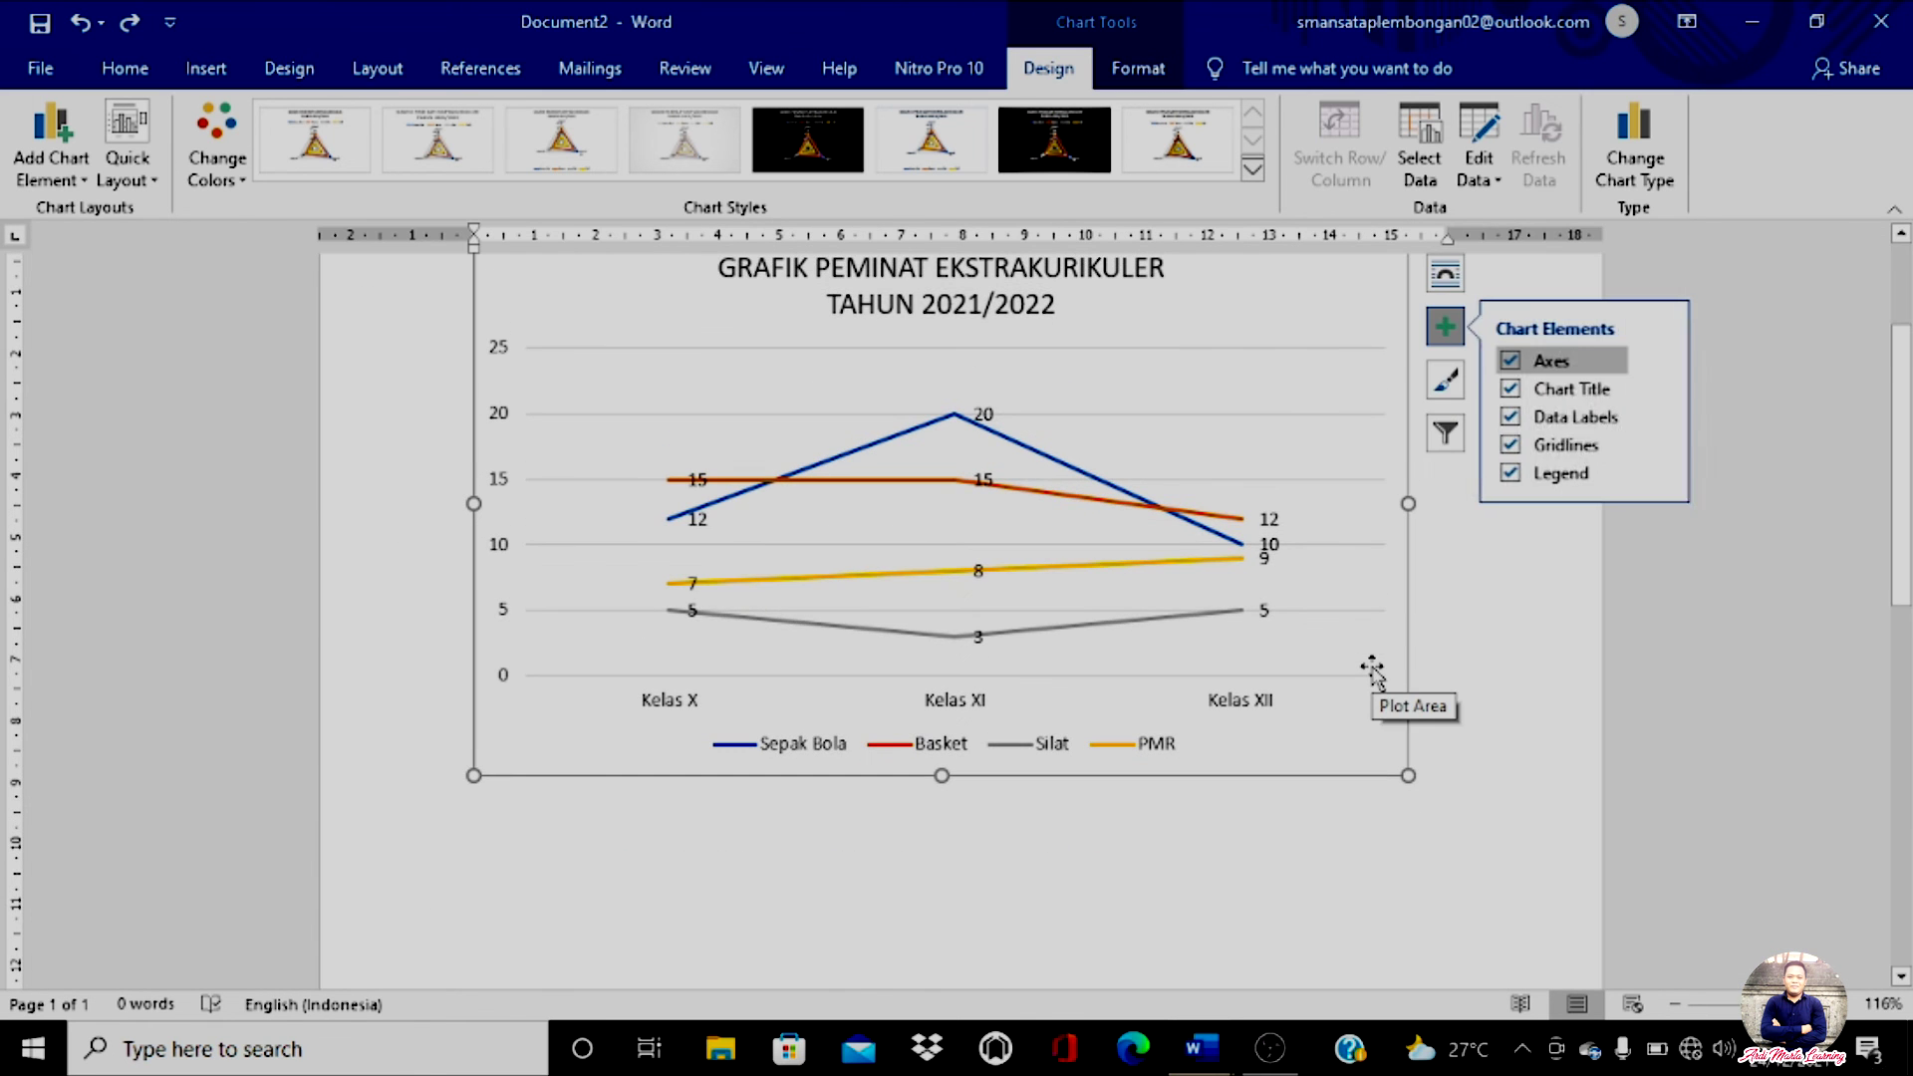
{"action": "scroll", "coordinate": [1373, 673], "scroll_direction": "up", "scroll_amount": 1}
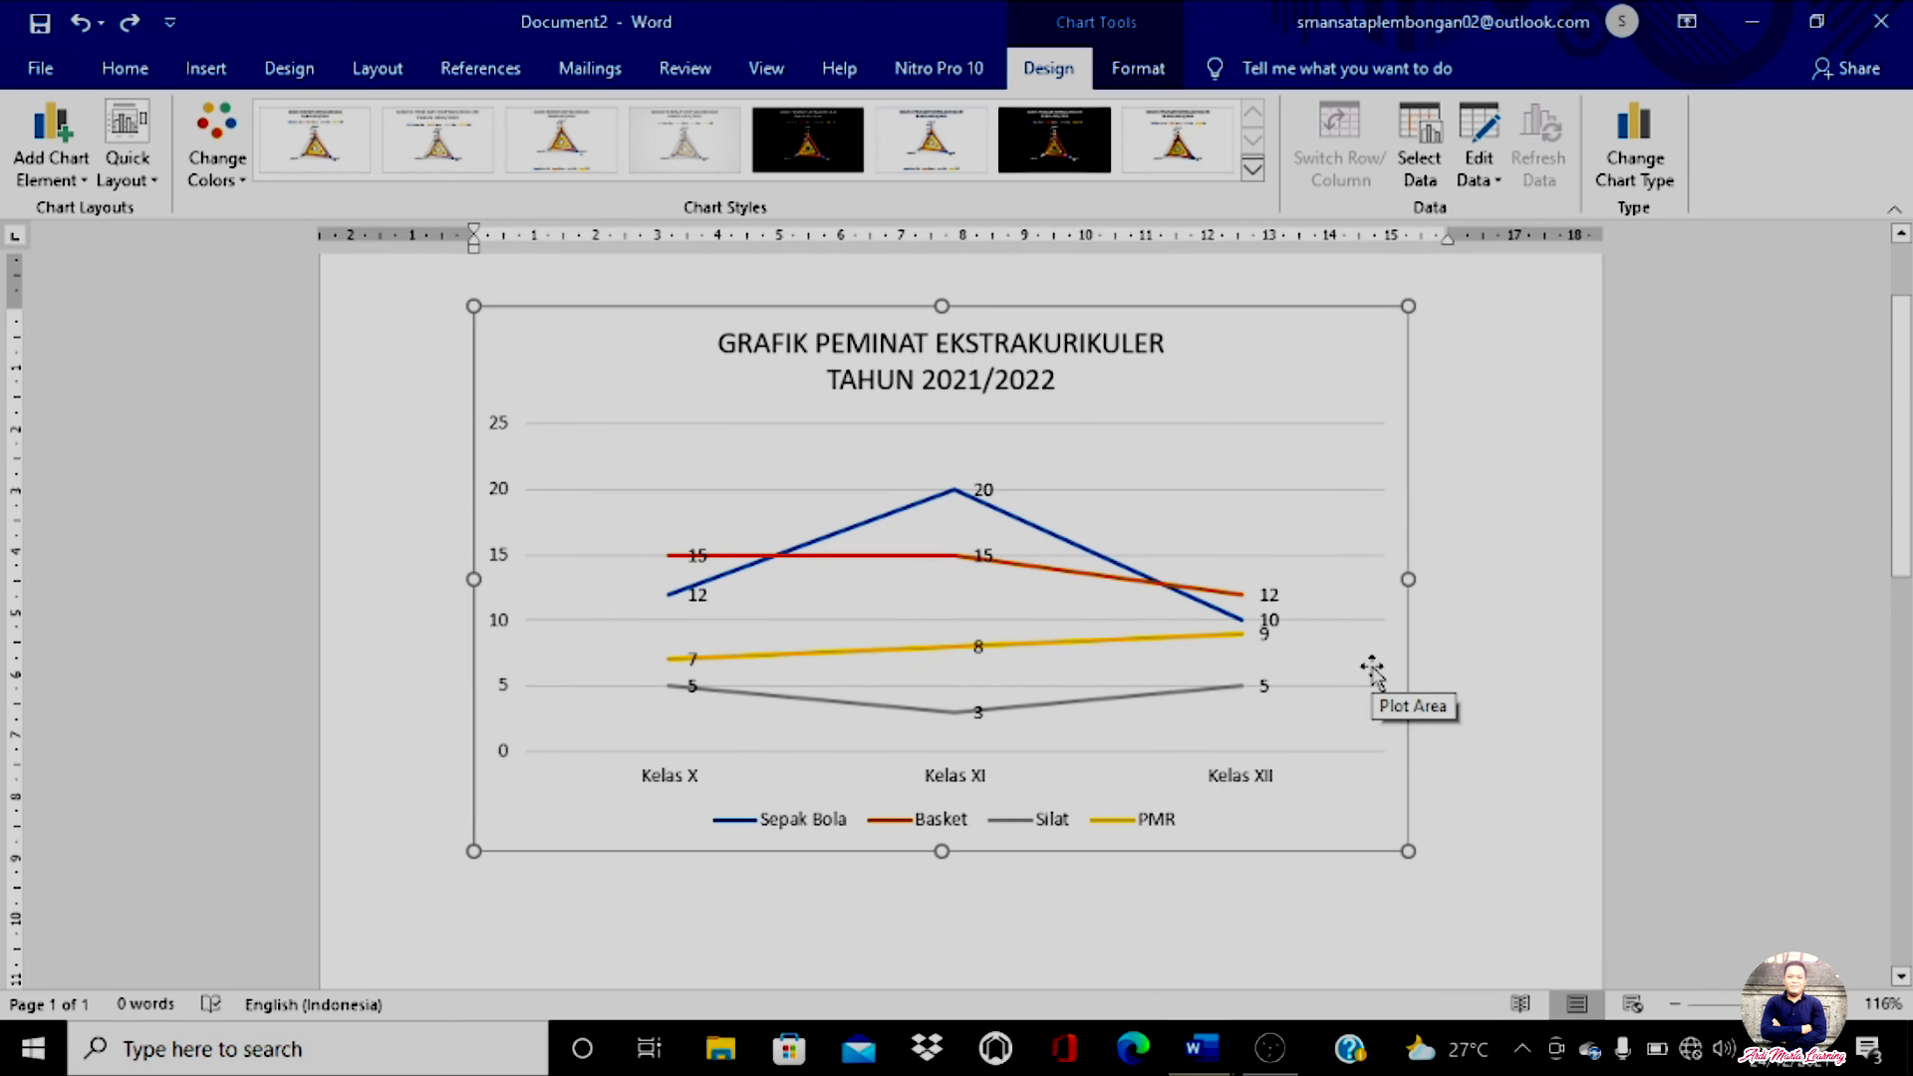